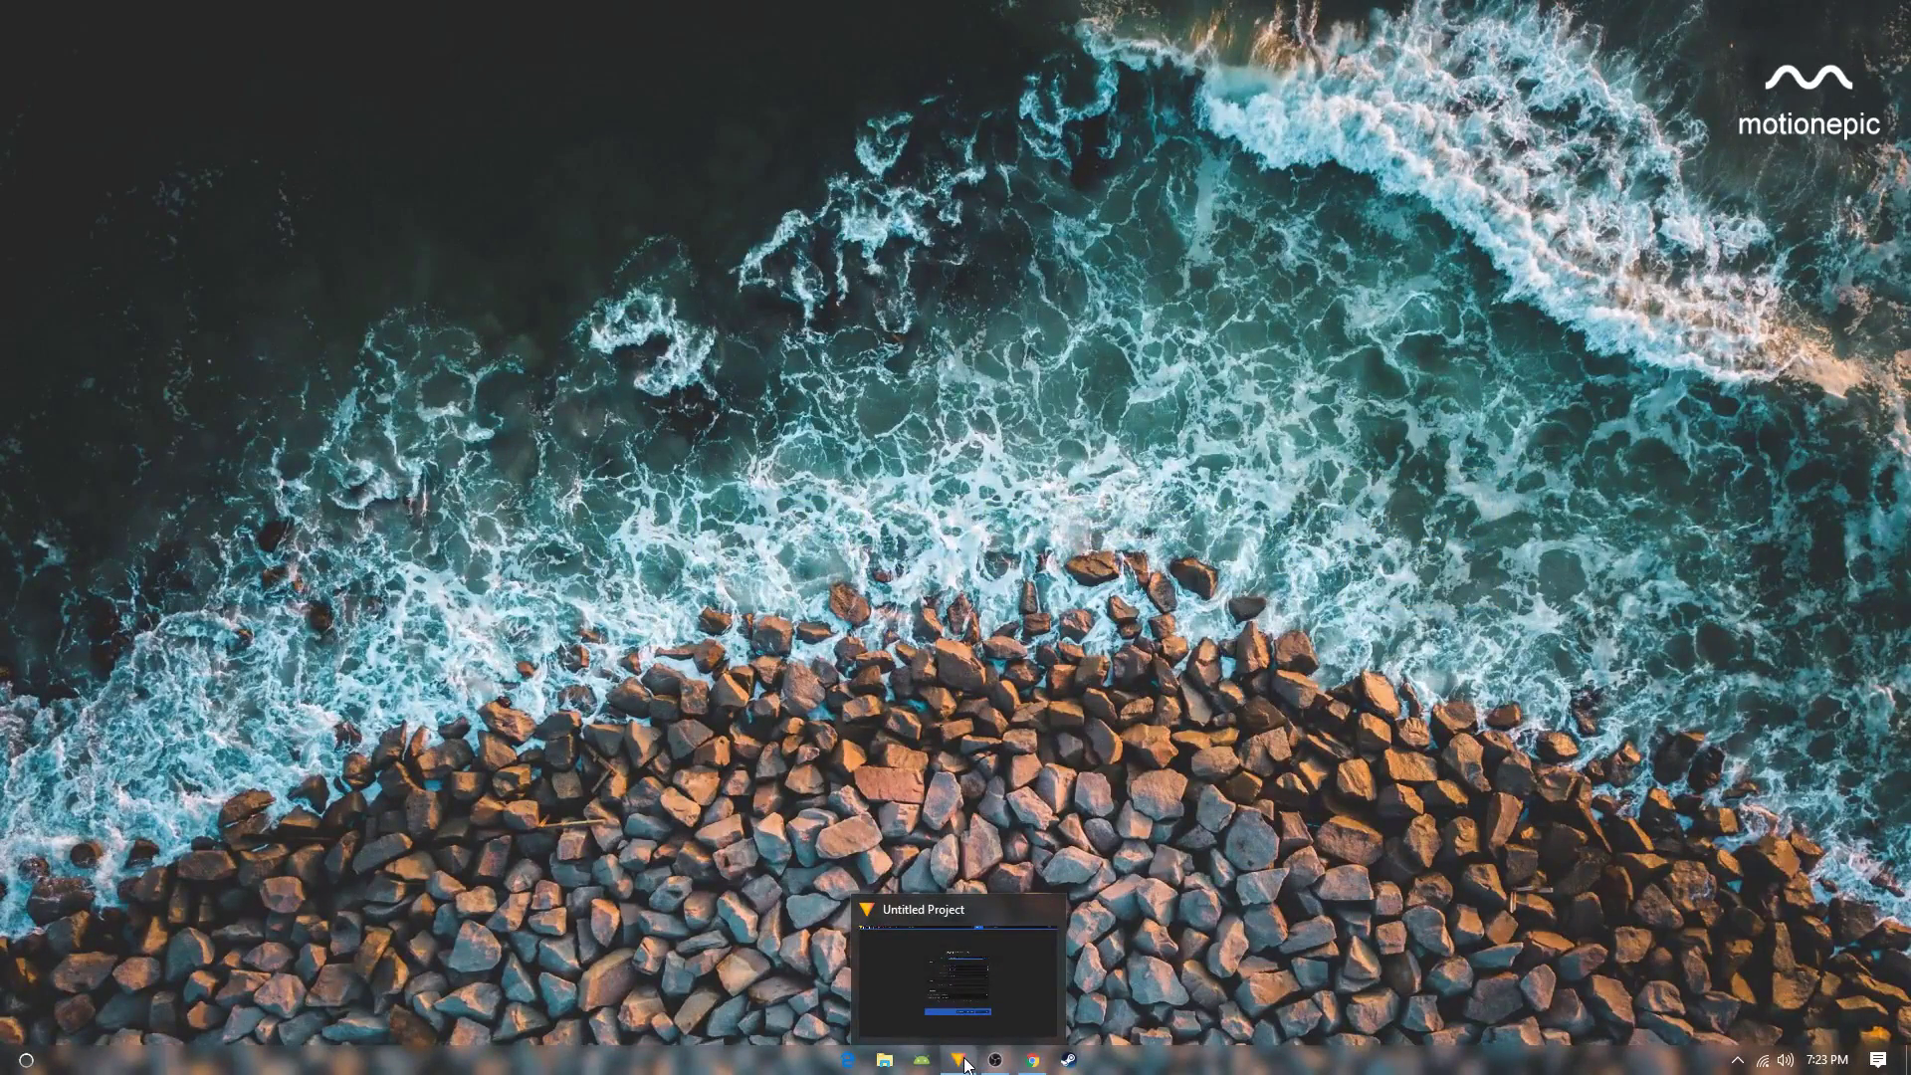
# - Switch to HitFilm Express and set the composite shot's duration to 00:00:03:00
pyautogui.click(961, 1061)
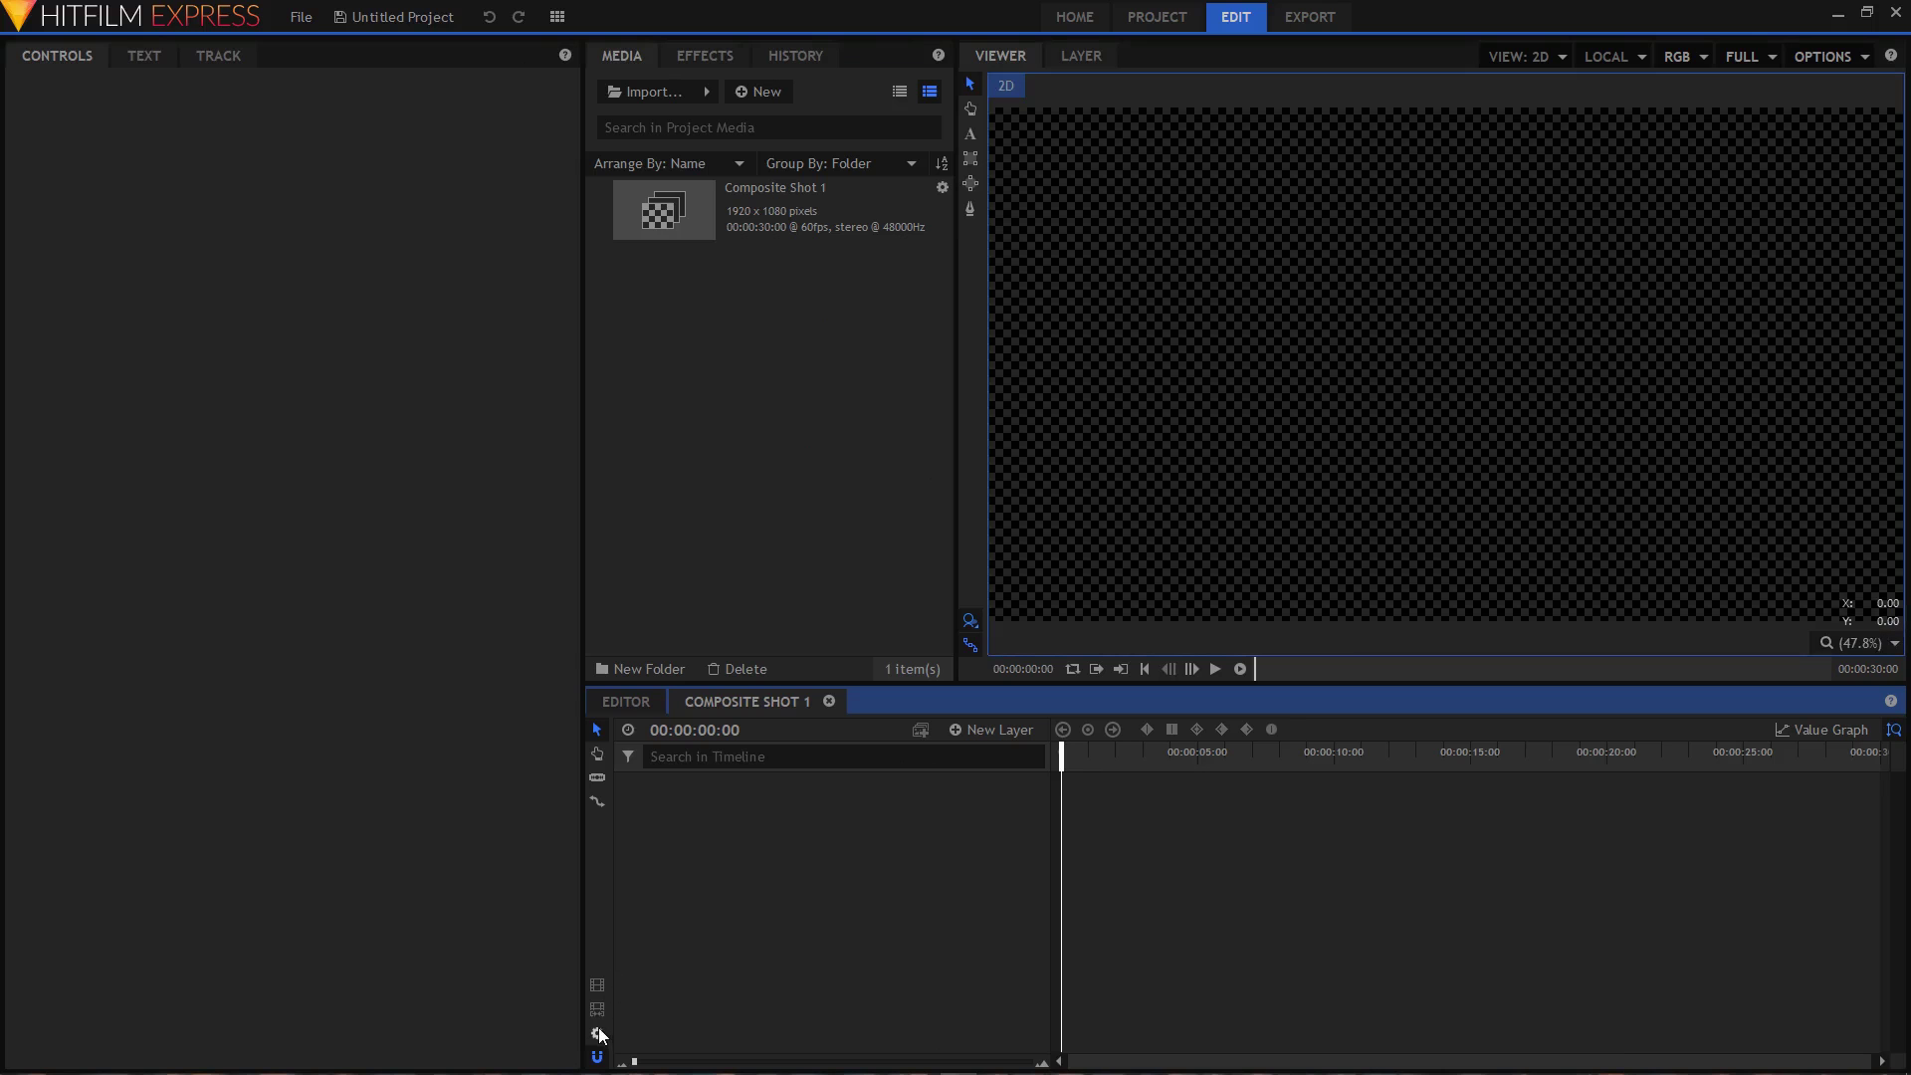
pyautogui.click(598, 1035)
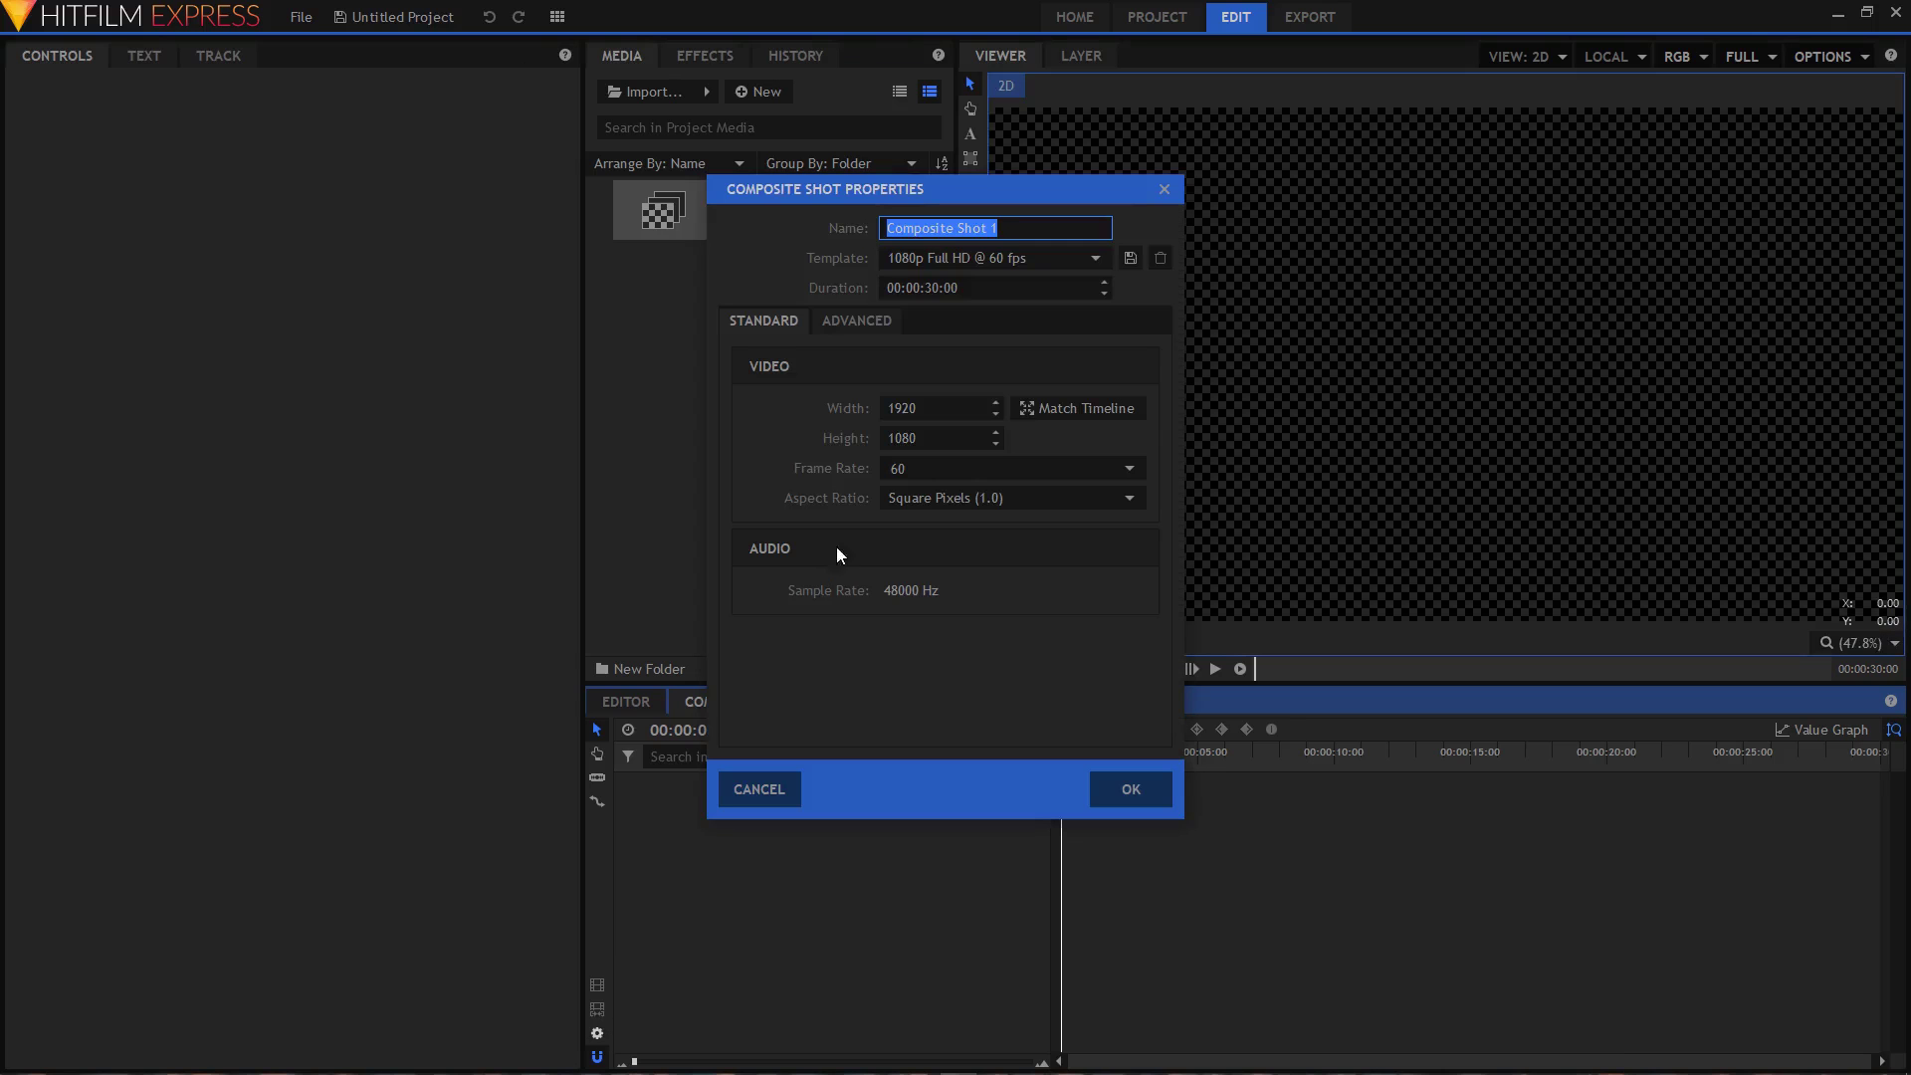
pyautogui.click(934, 288)
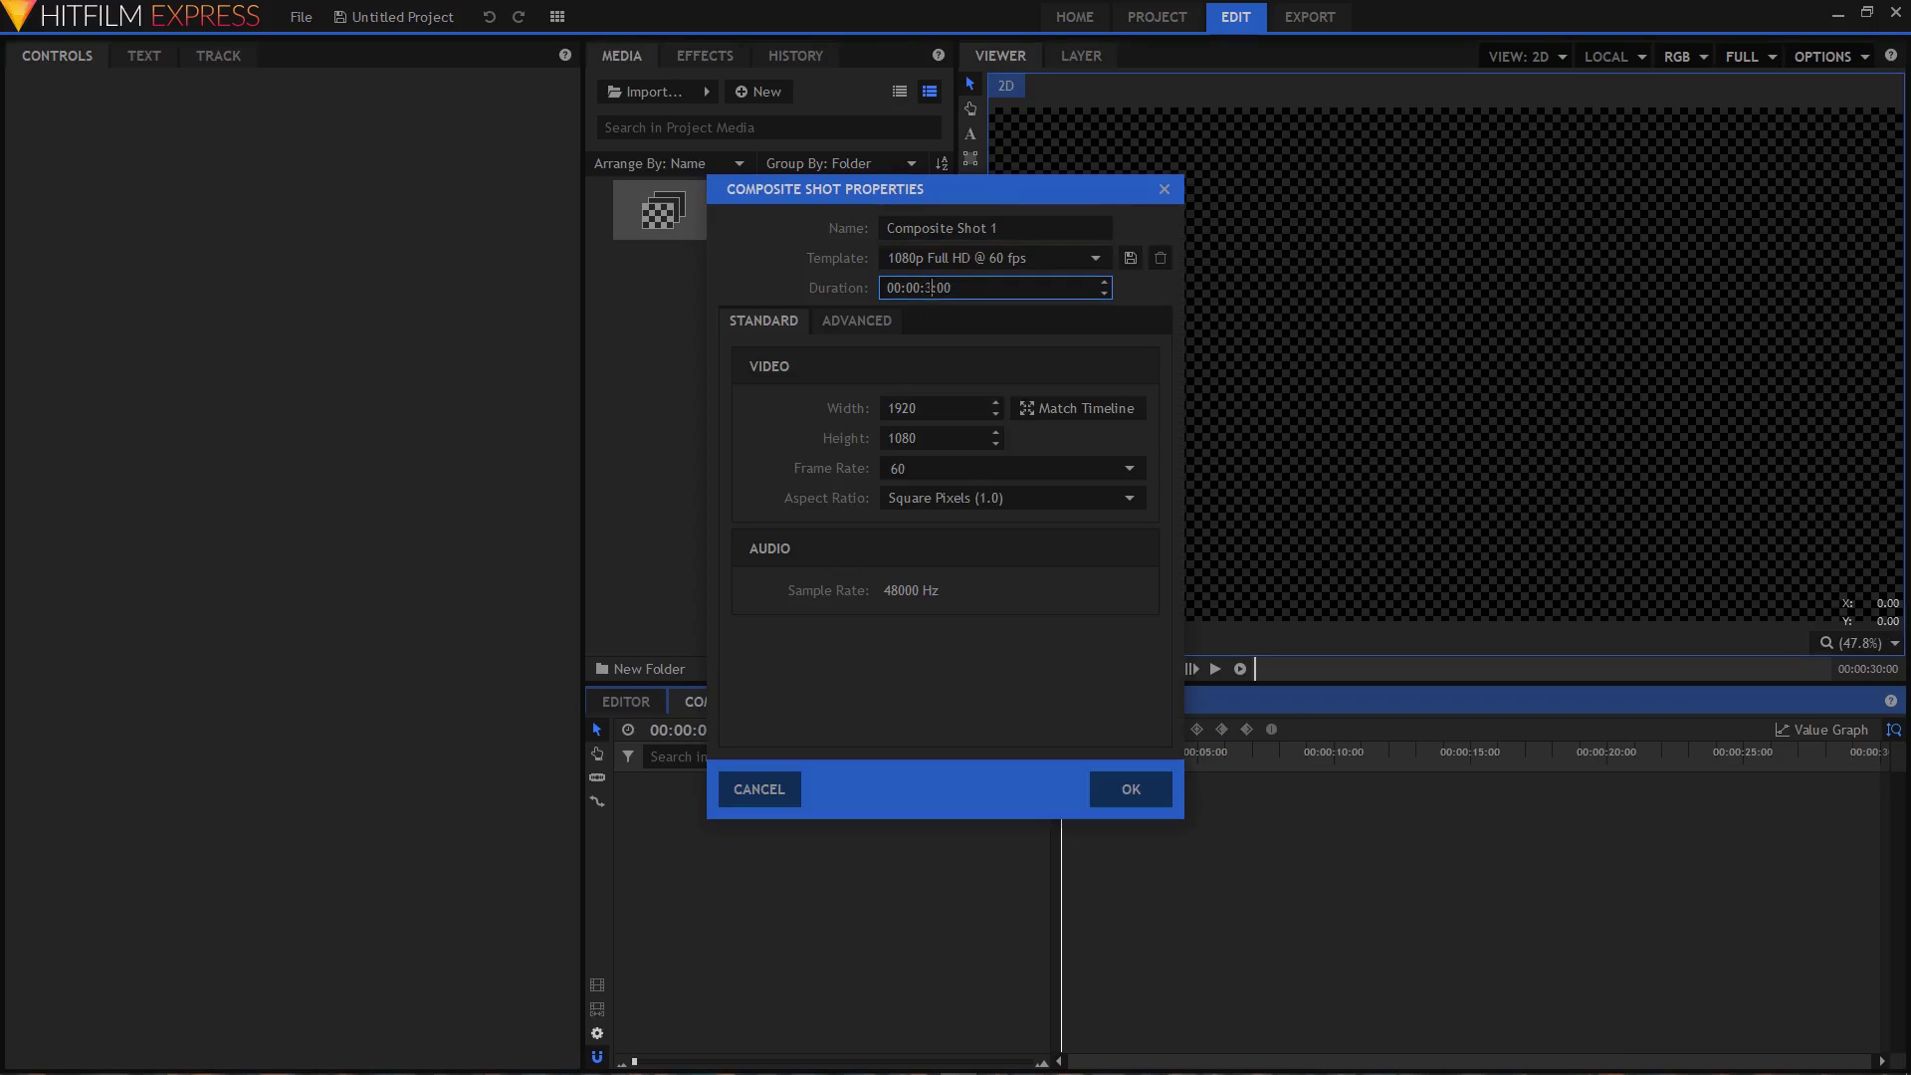
pyautogui.click(1132, 787)
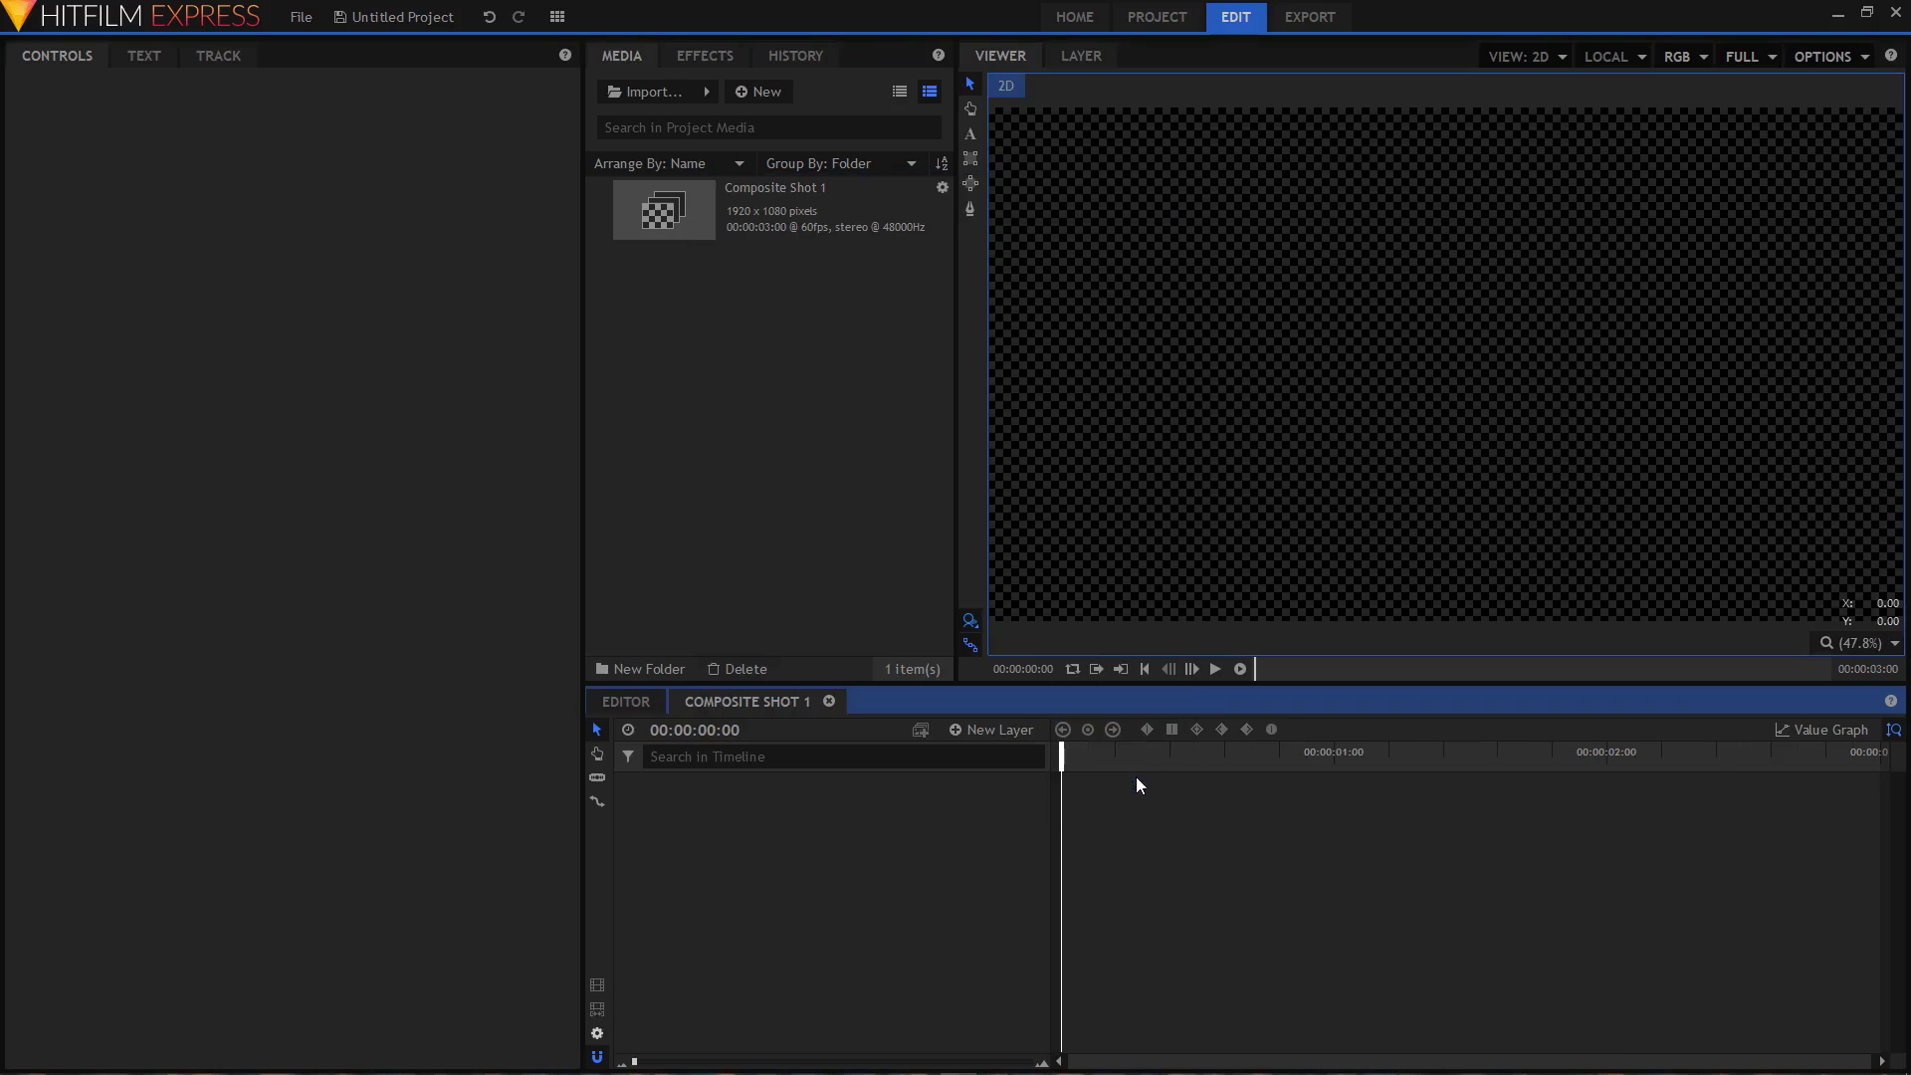
# - Create a 1920 × 1080 plane layer named BG with the dark navy color #000024
pyautogui.click(990, 731)
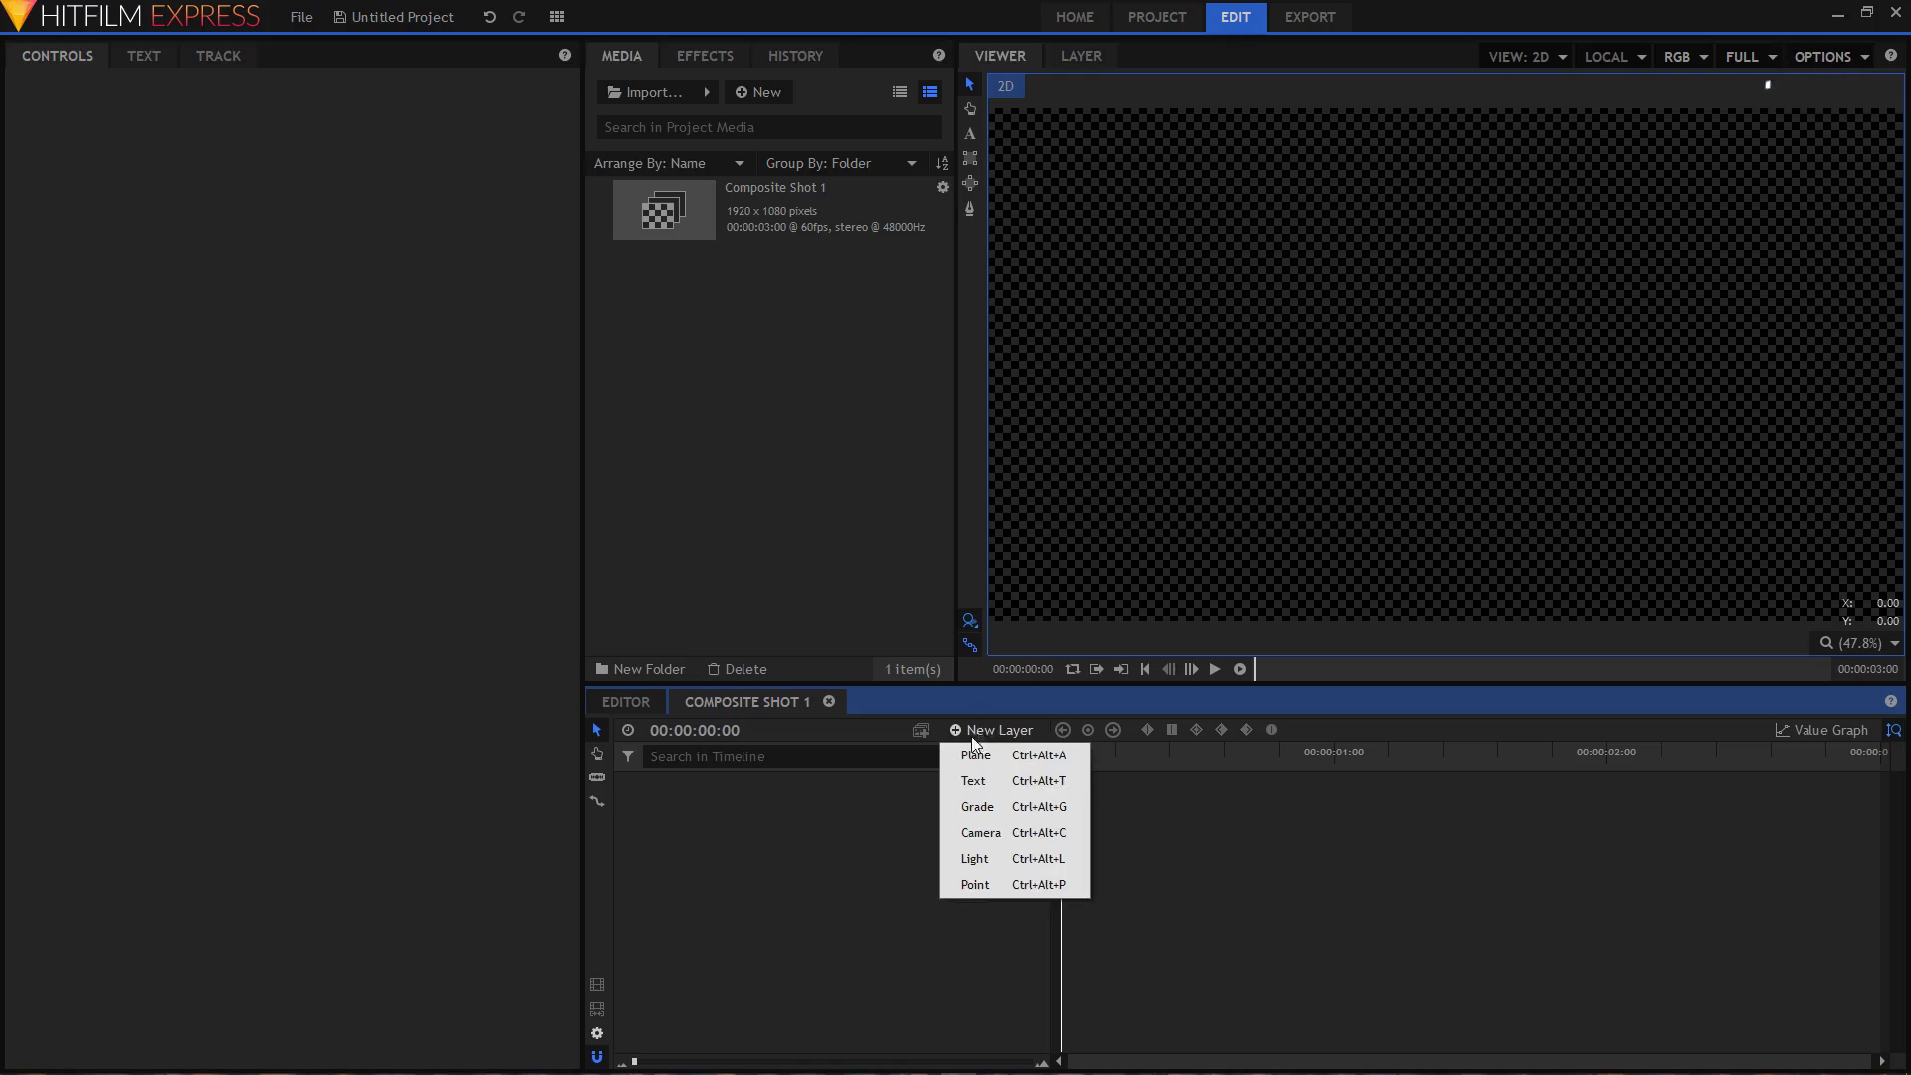
pyautogui.click(975, 756)
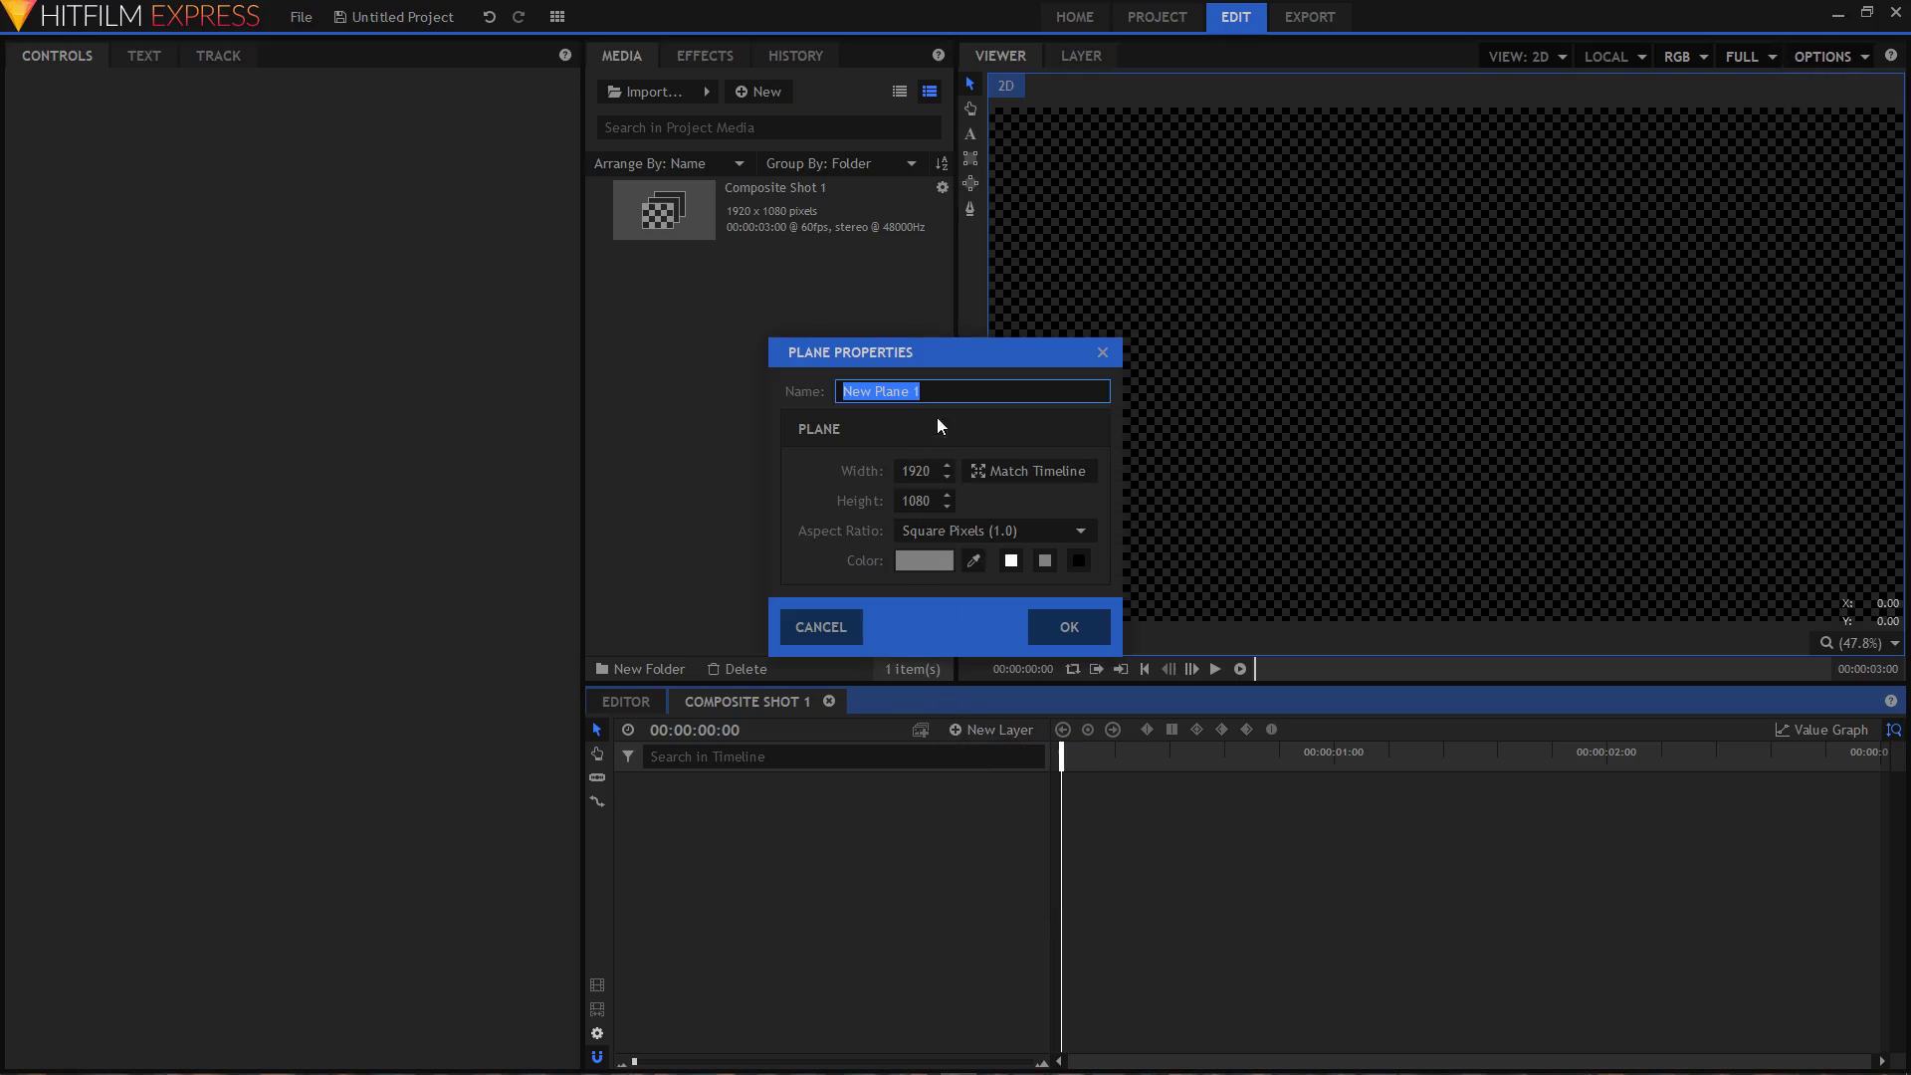
pyautogui.write('BG')
pyautogui.click(923, 561)
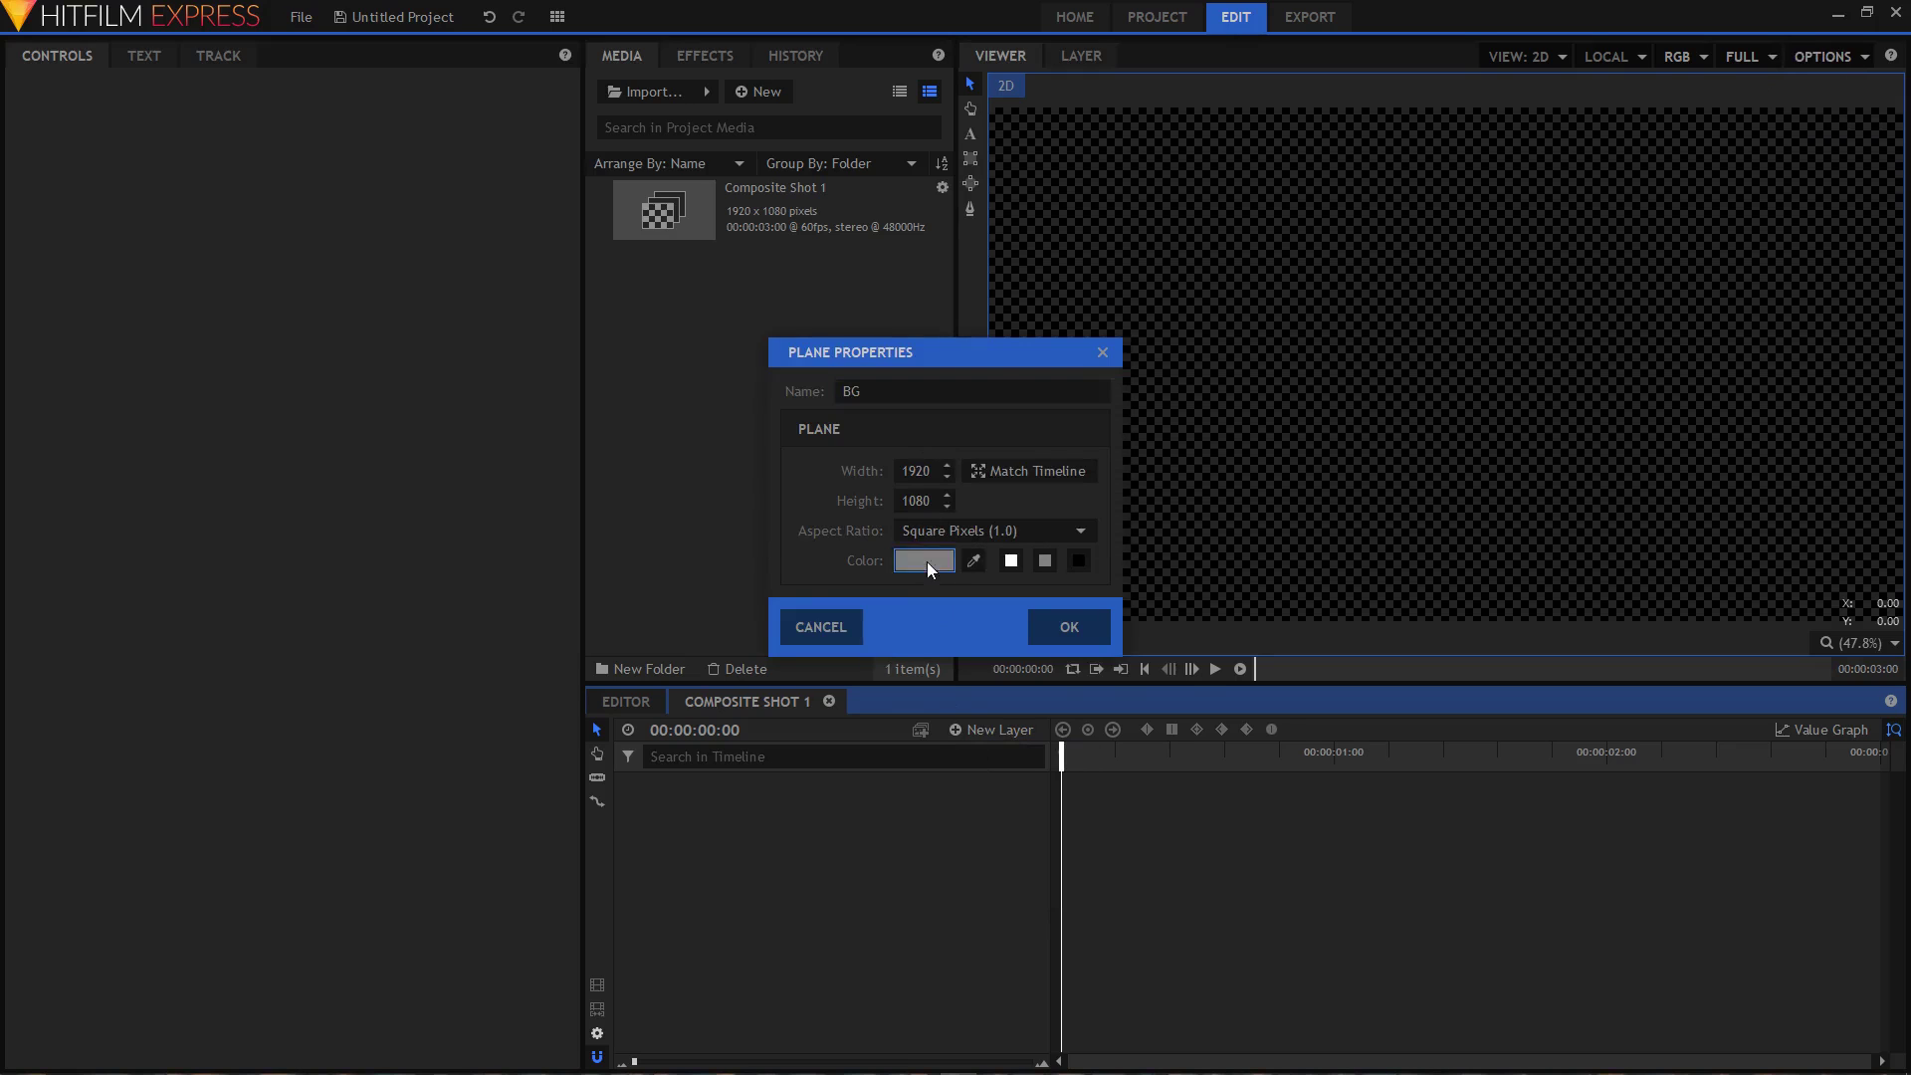
pyautogui.click(709, 363)
pyautogui.moveTo(1177, 440); pyautogui.dragTo(1177, 490)
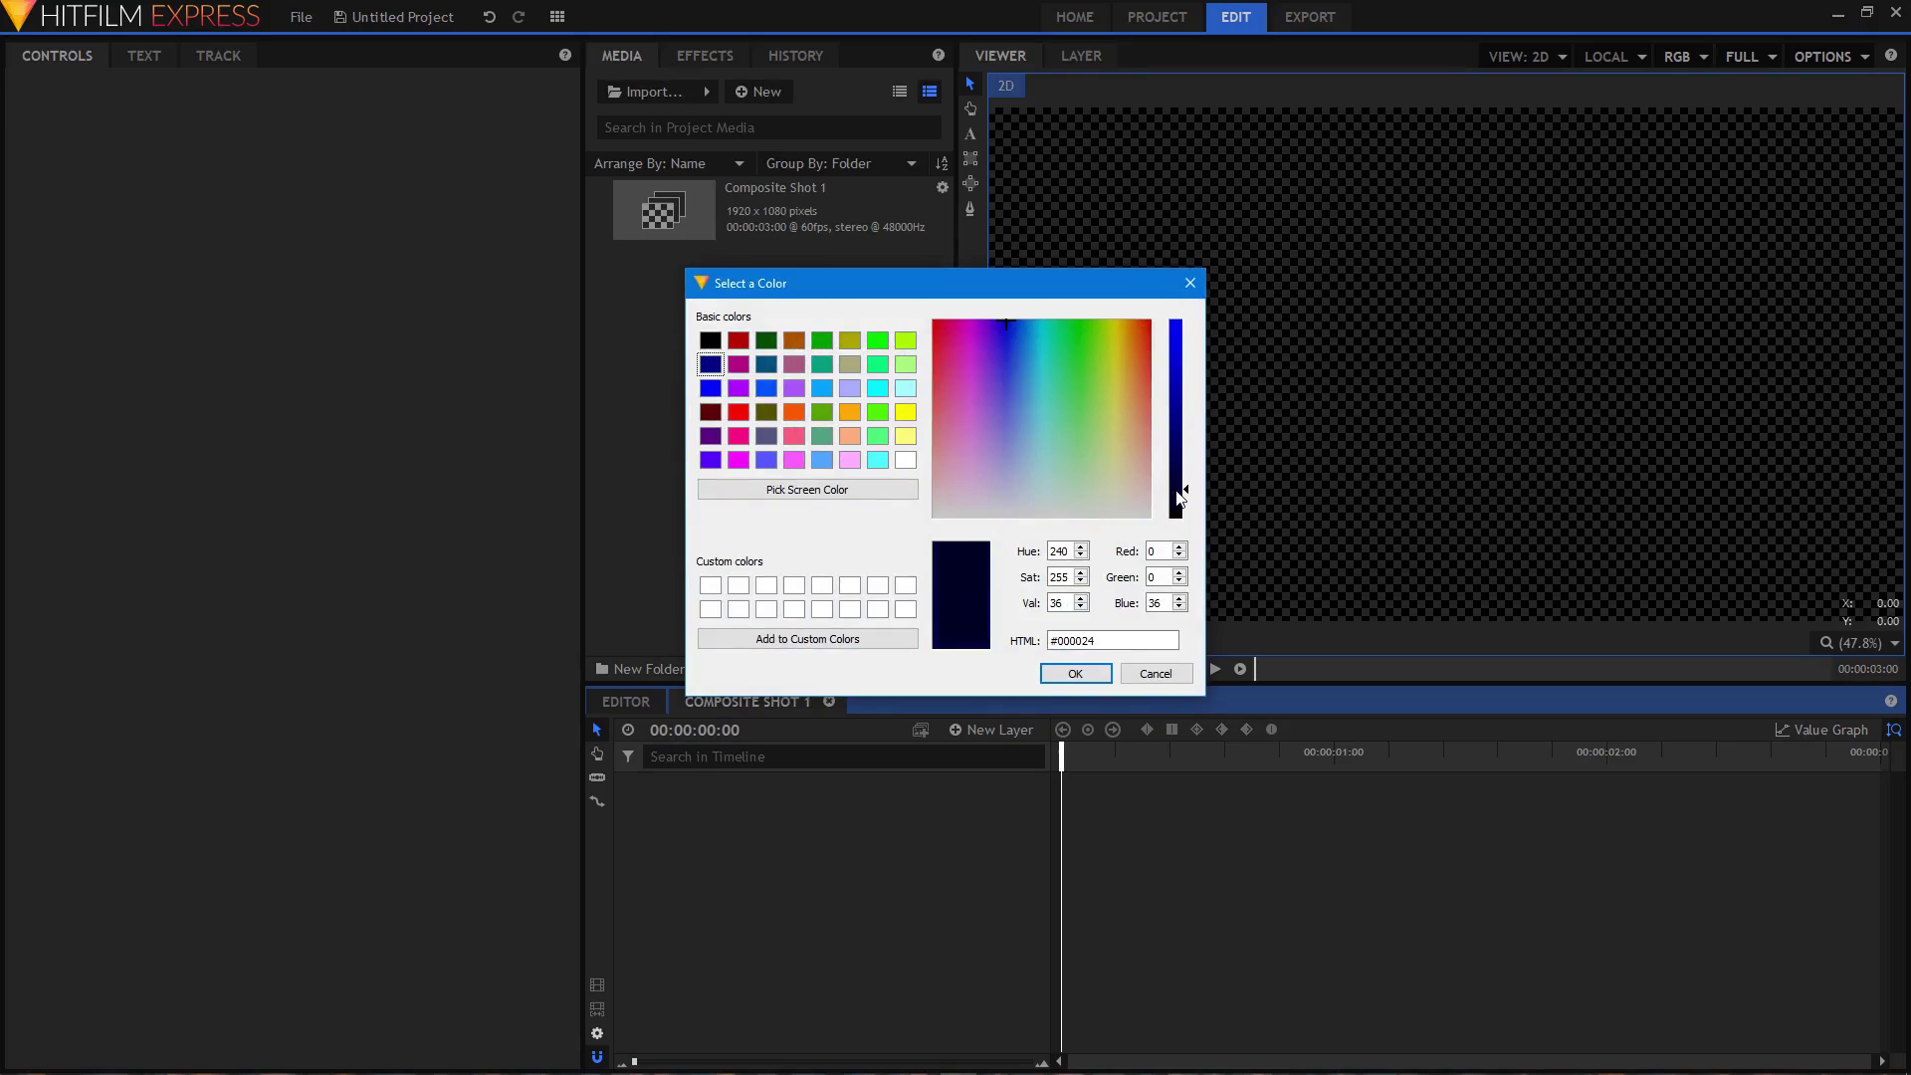
pyautogui.click(1074, 674)
pyautogui.click(1035, 627)
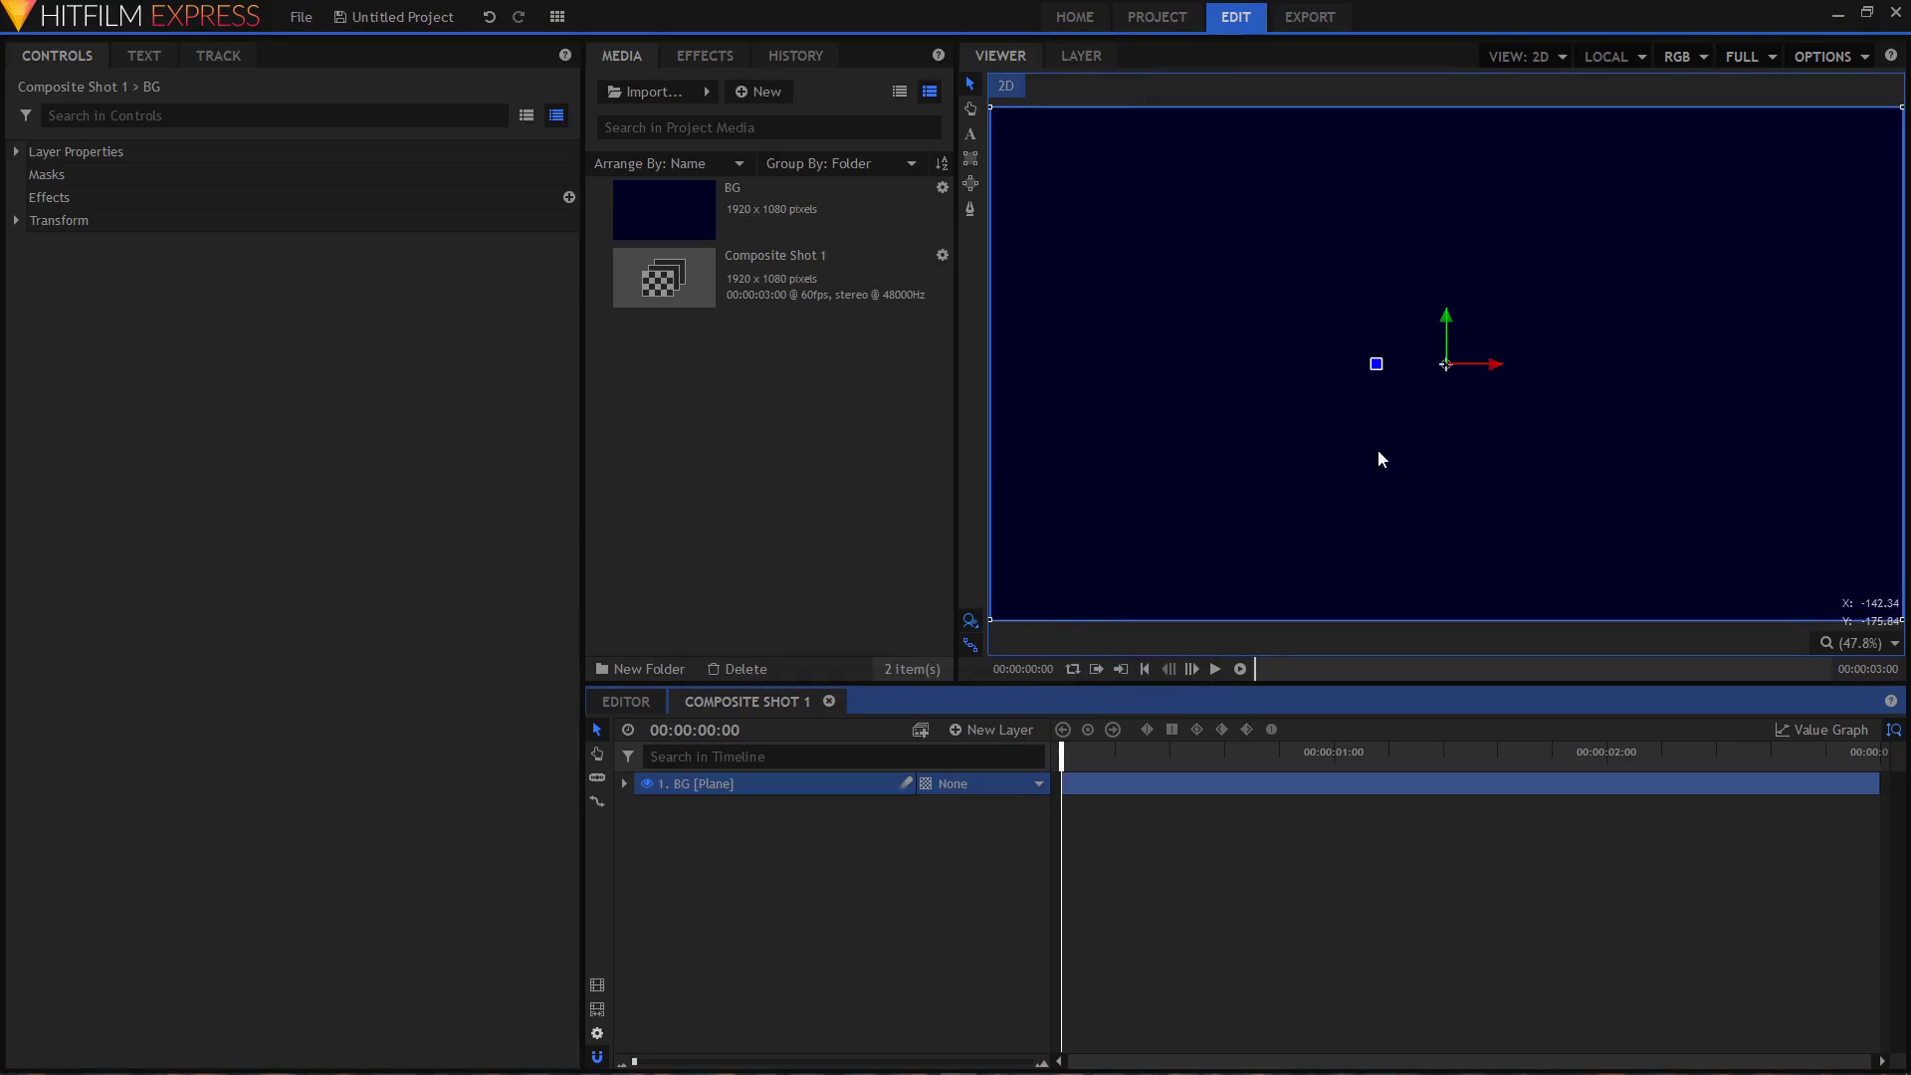
# - Add a 1920 × 1080 text layer above the background plane and enter the text MOTIONEPIC
pyautogui.click(1001, 731)
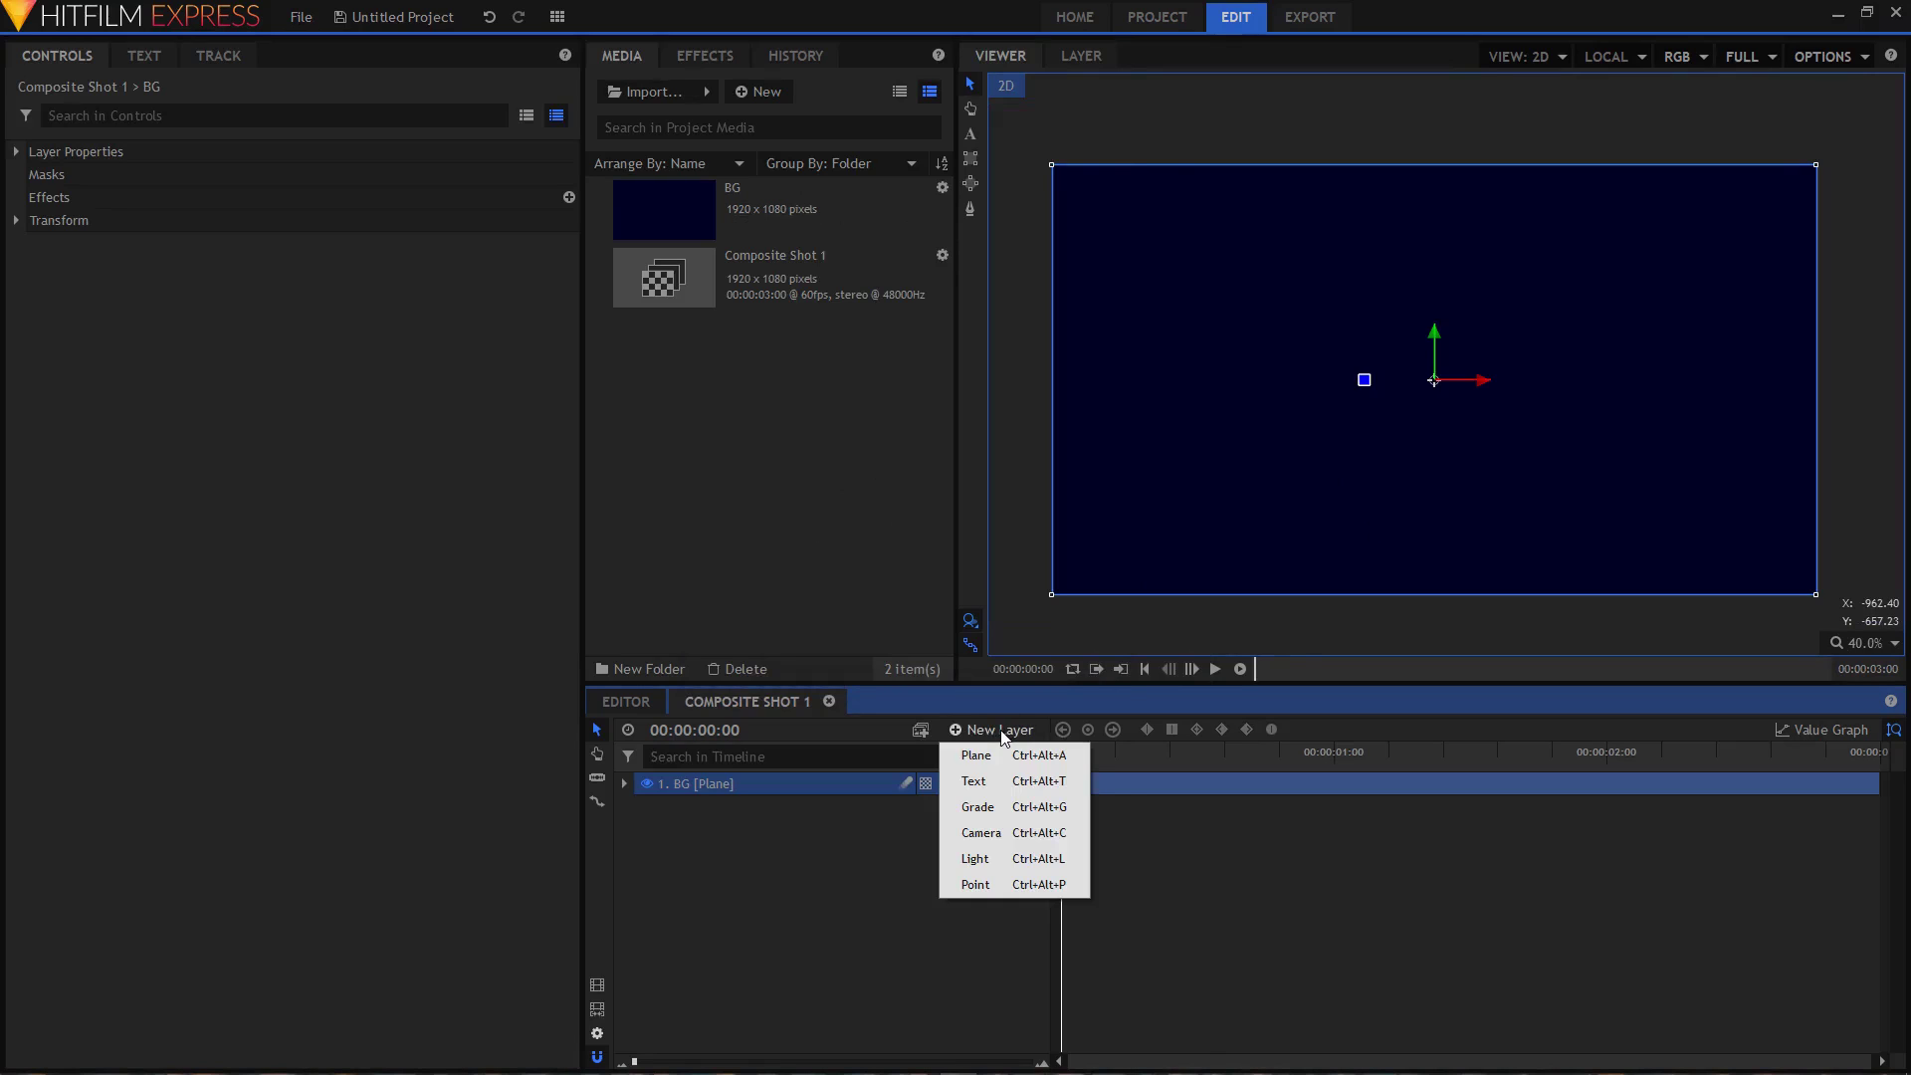
pyautogui.click(976, 782)
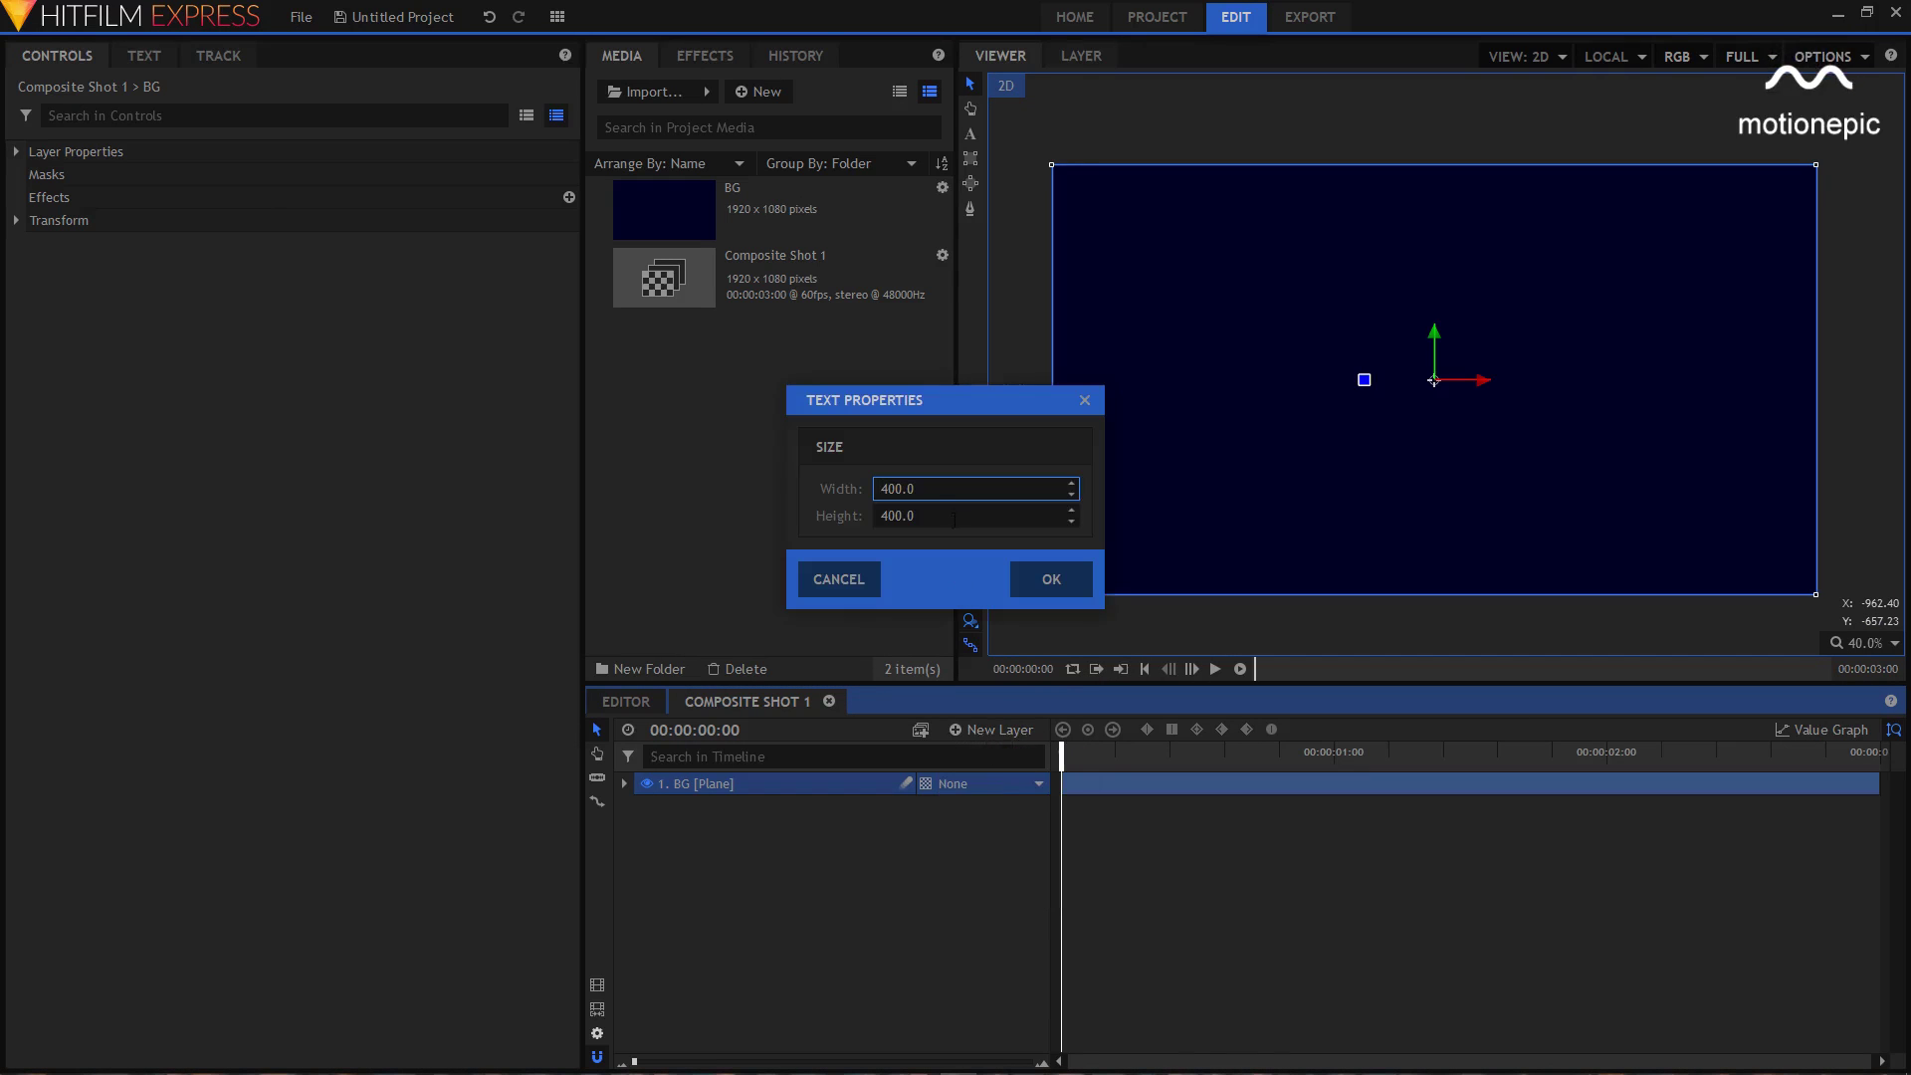
pyautogui.doubleClick(936, 488)
pyautogui.write('1920')
pyautogui.press('Tab')
pyautogui.write('1080')
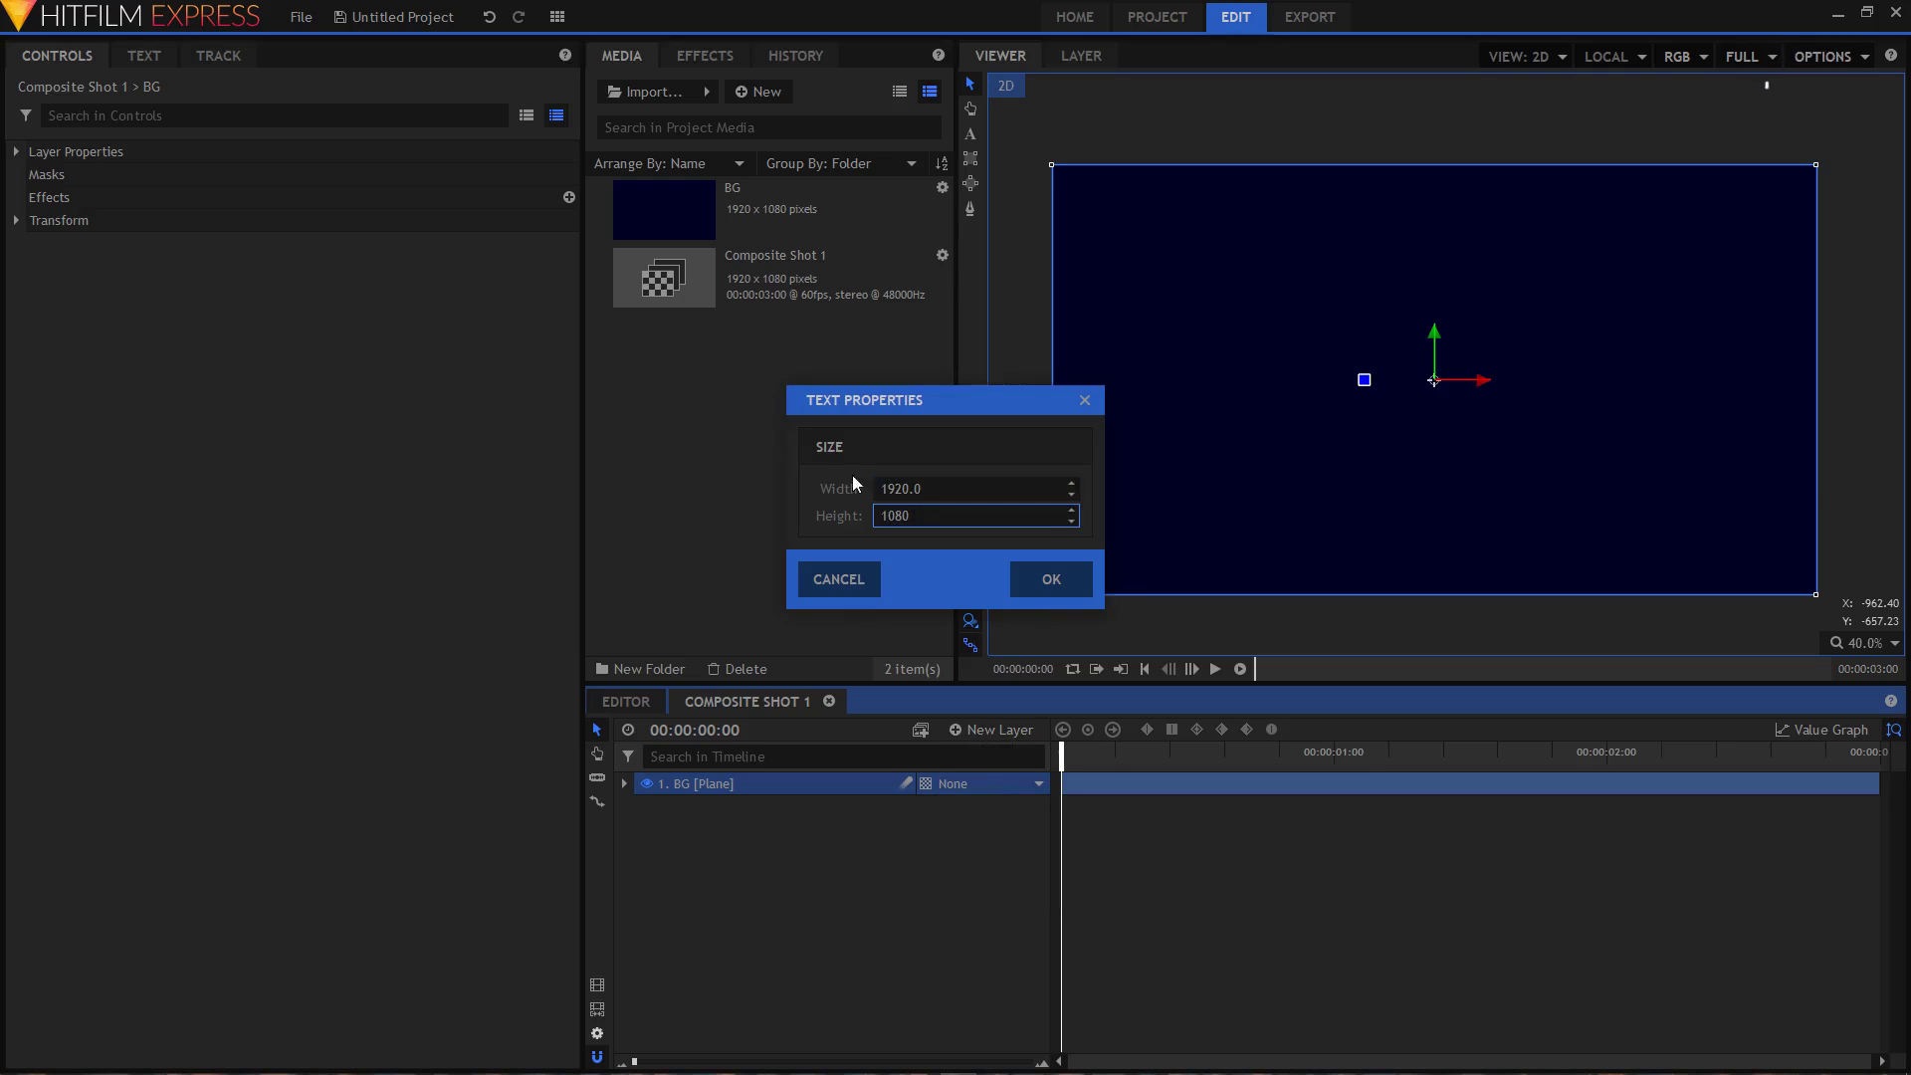
pyautogui.click(1061, 587)
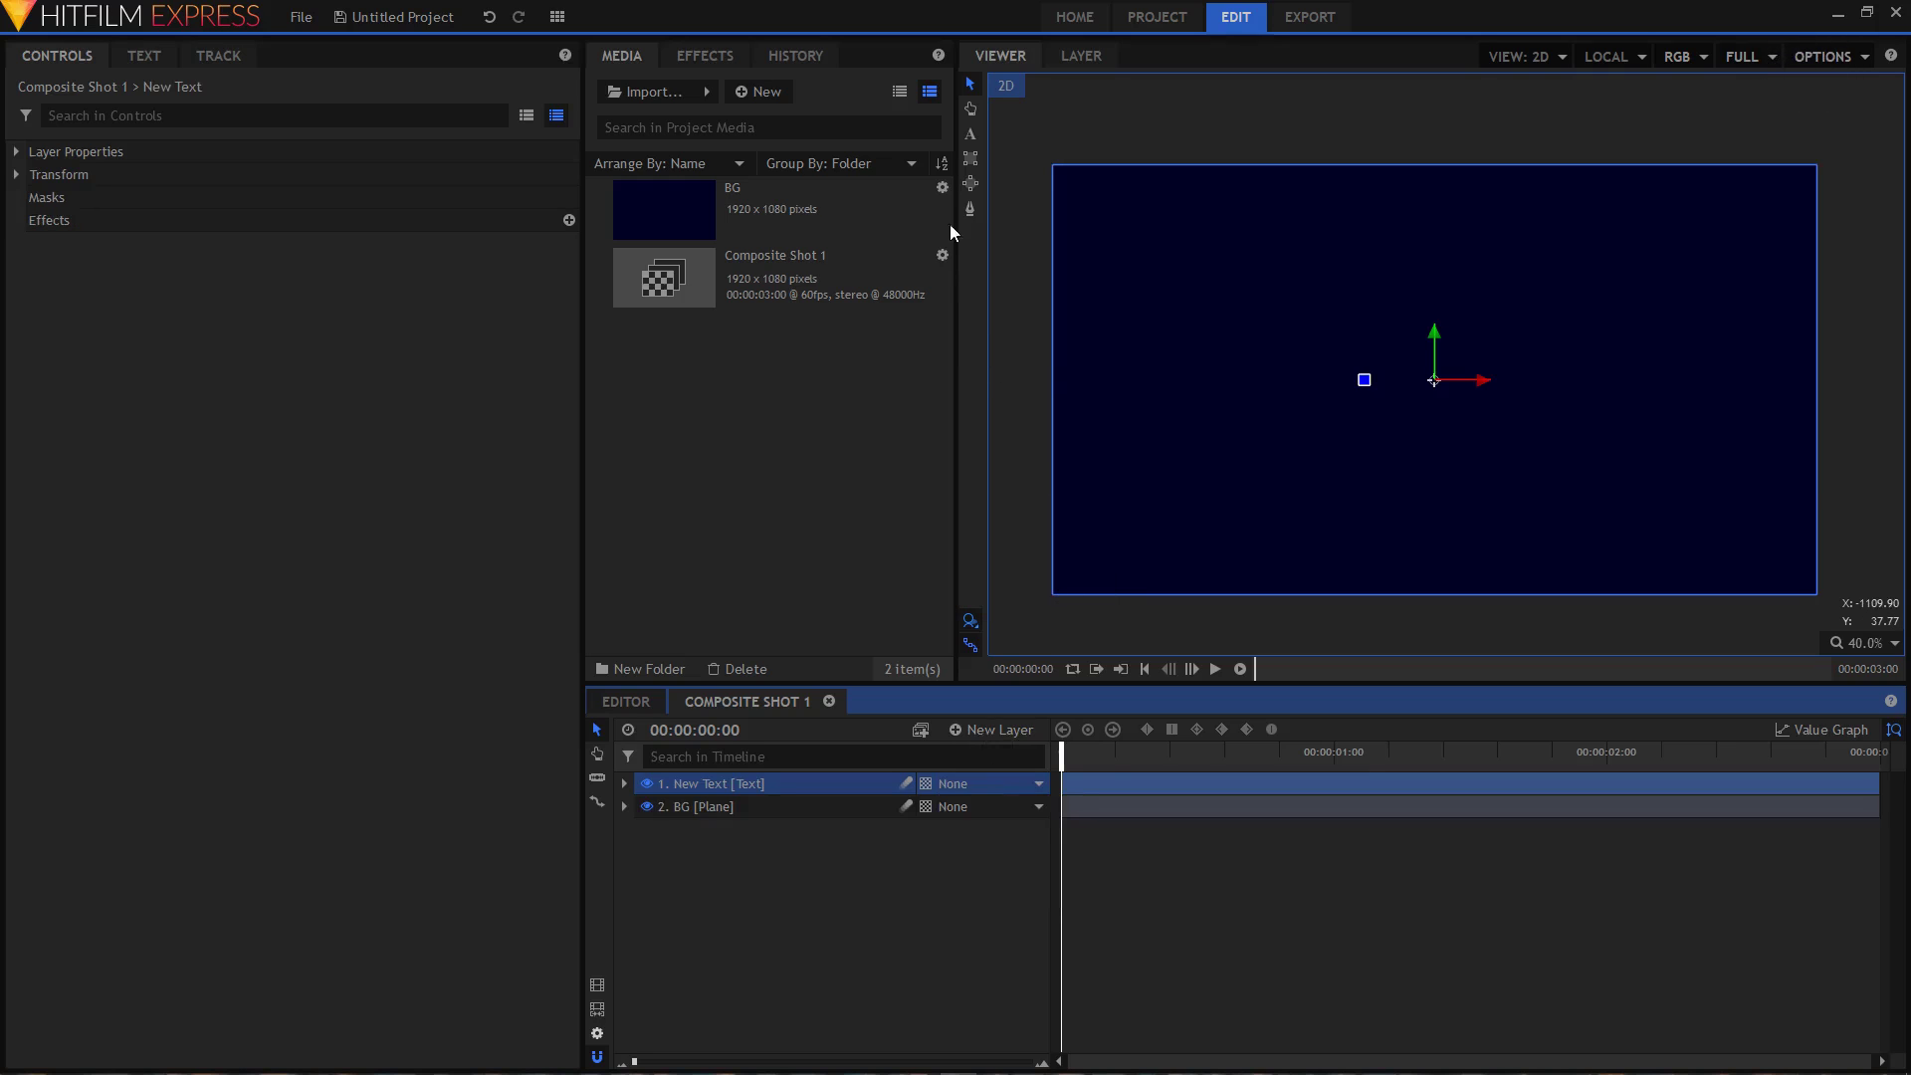
pyautogui.click(976, 133)
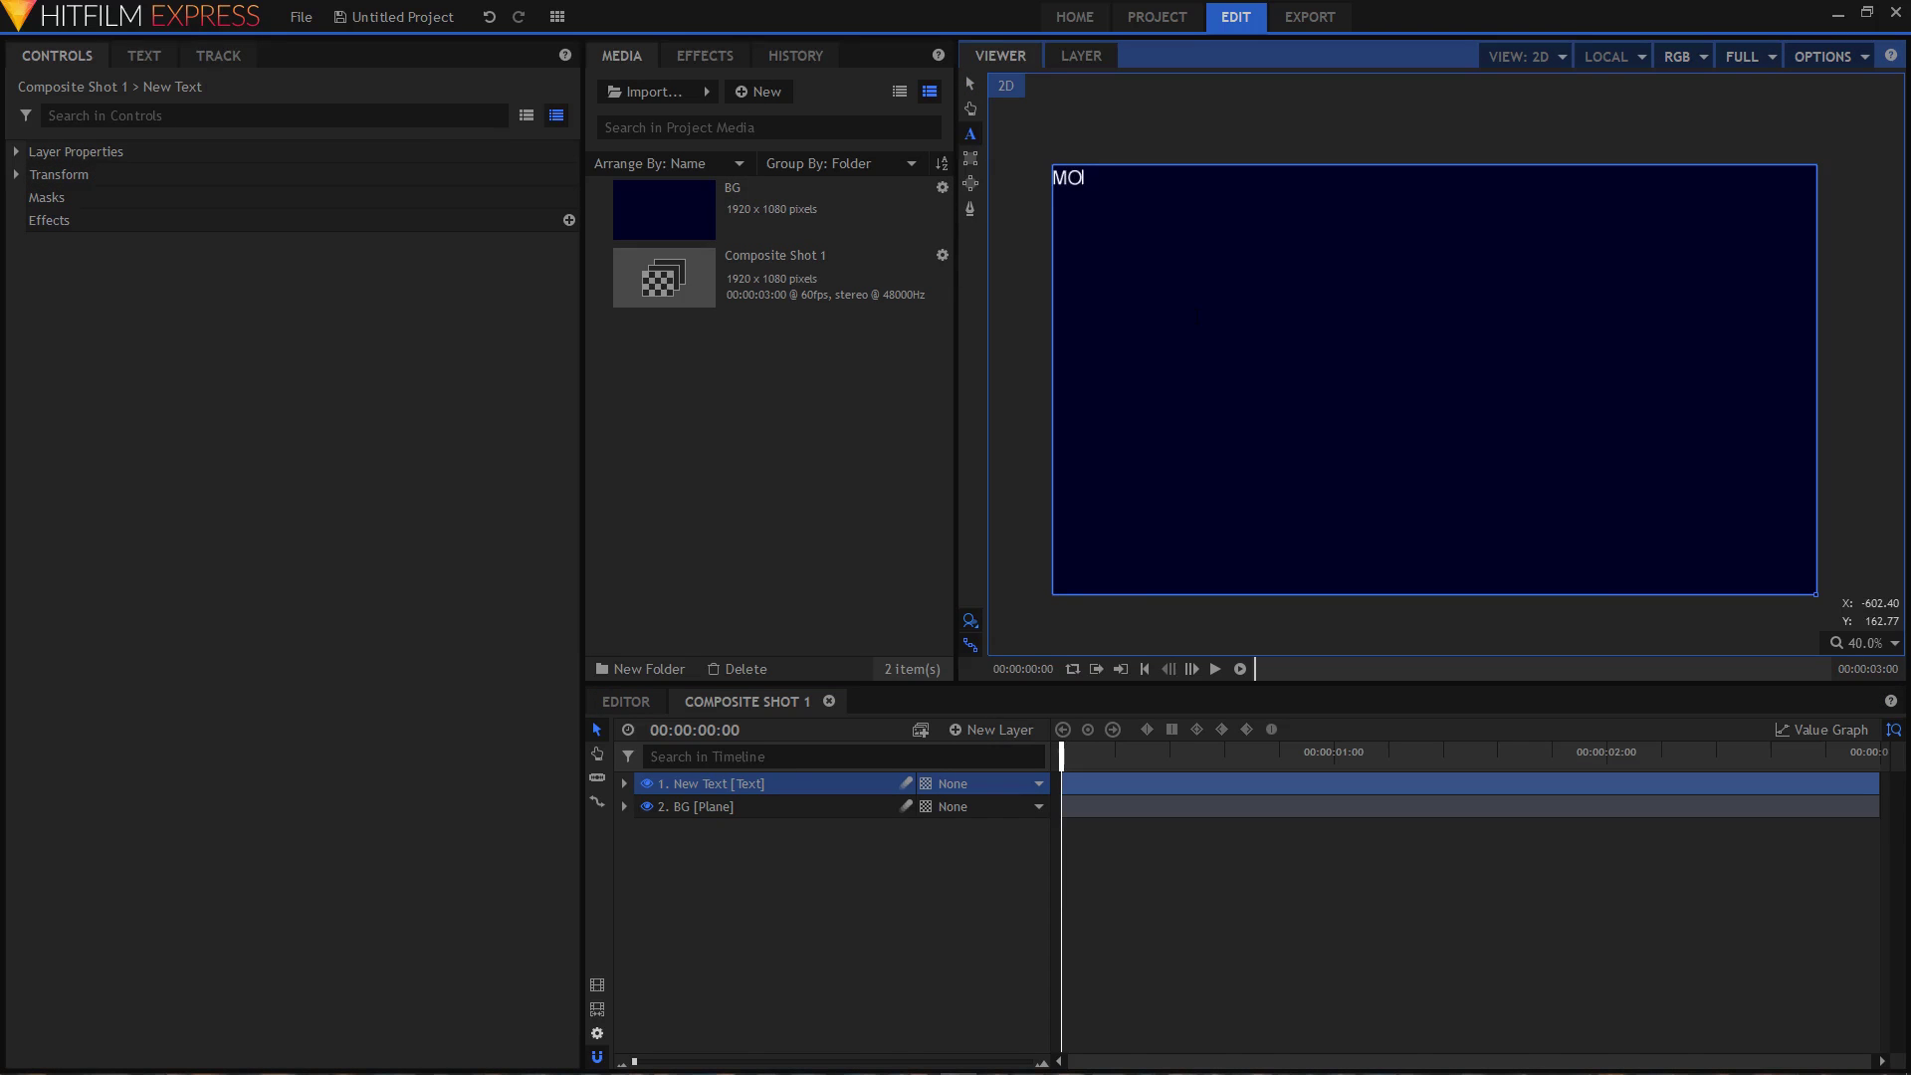
pyautogui.write('EPIC')
# - Format the whole MOTIONEPIC text in Nexa Bold at size 100
pyautogui.hotkey('ctrl', 'a')
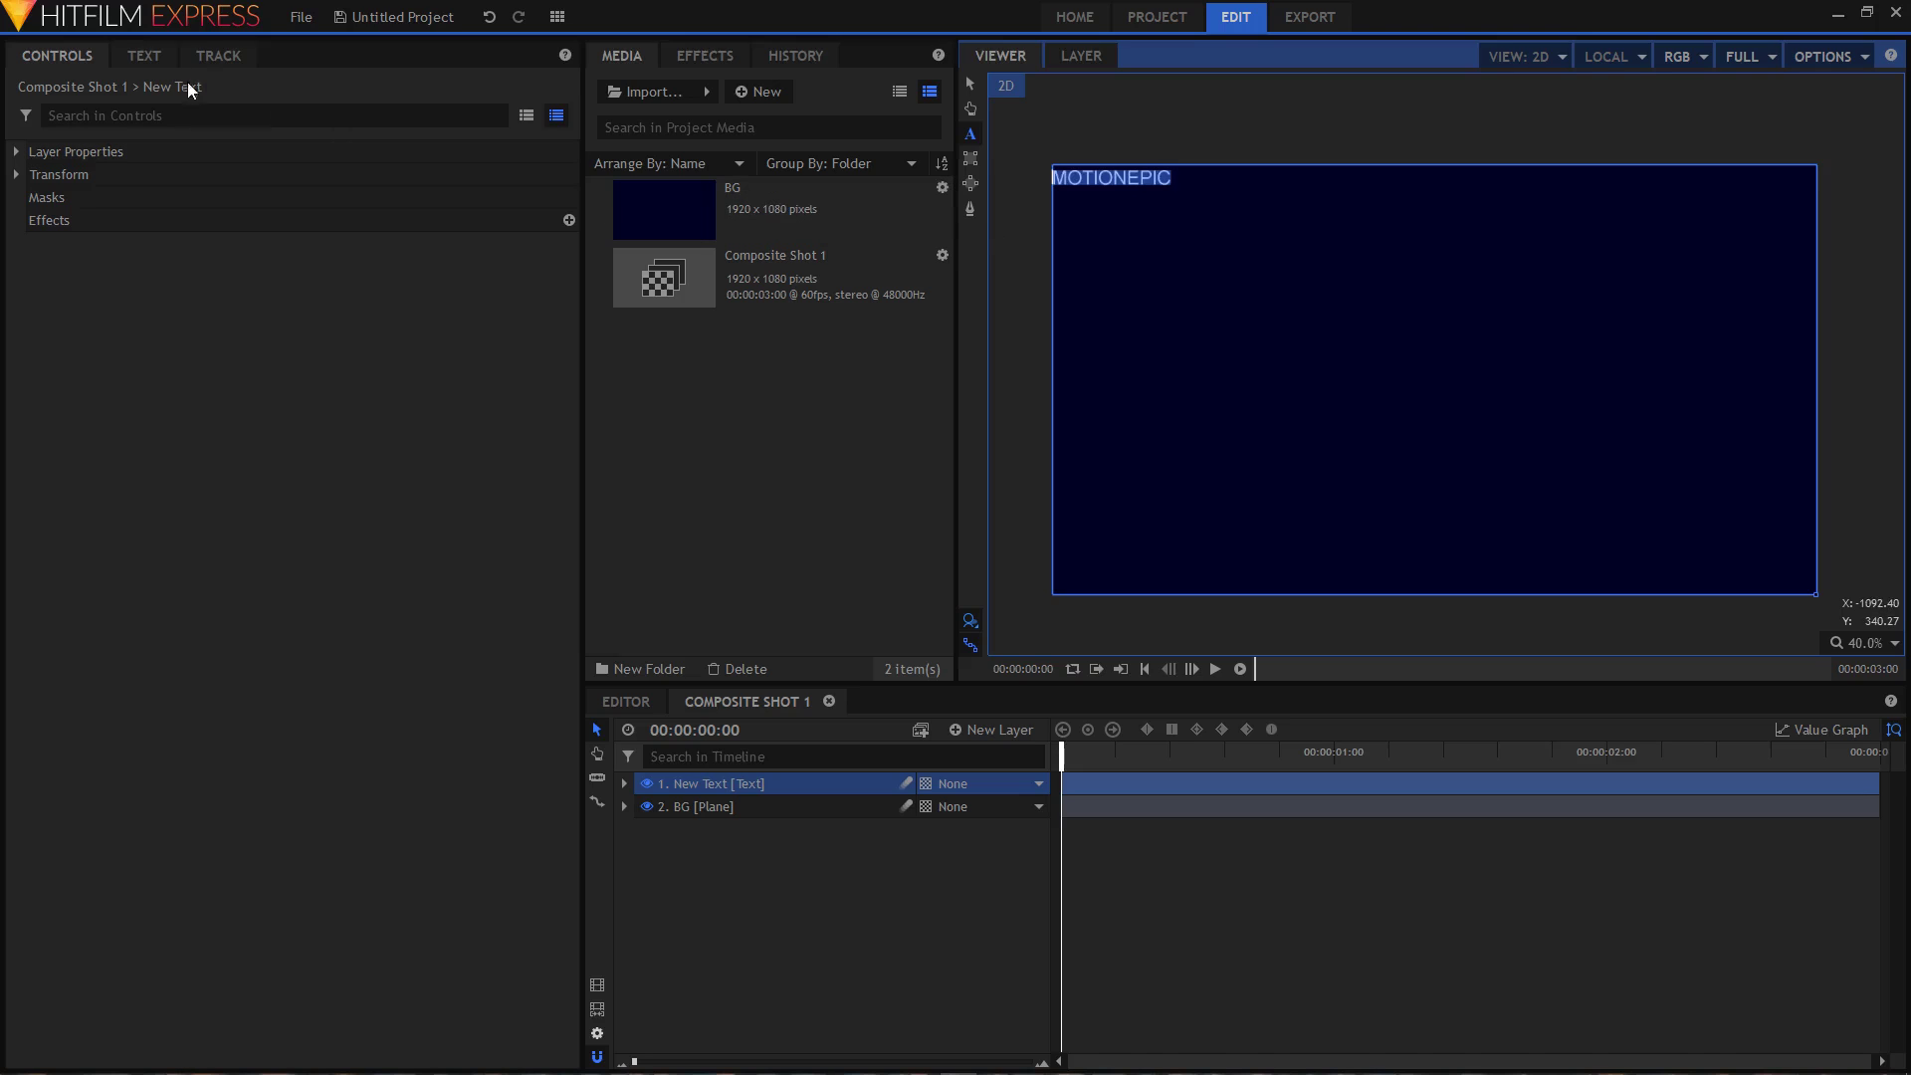
pyautogui.click(140, 46)
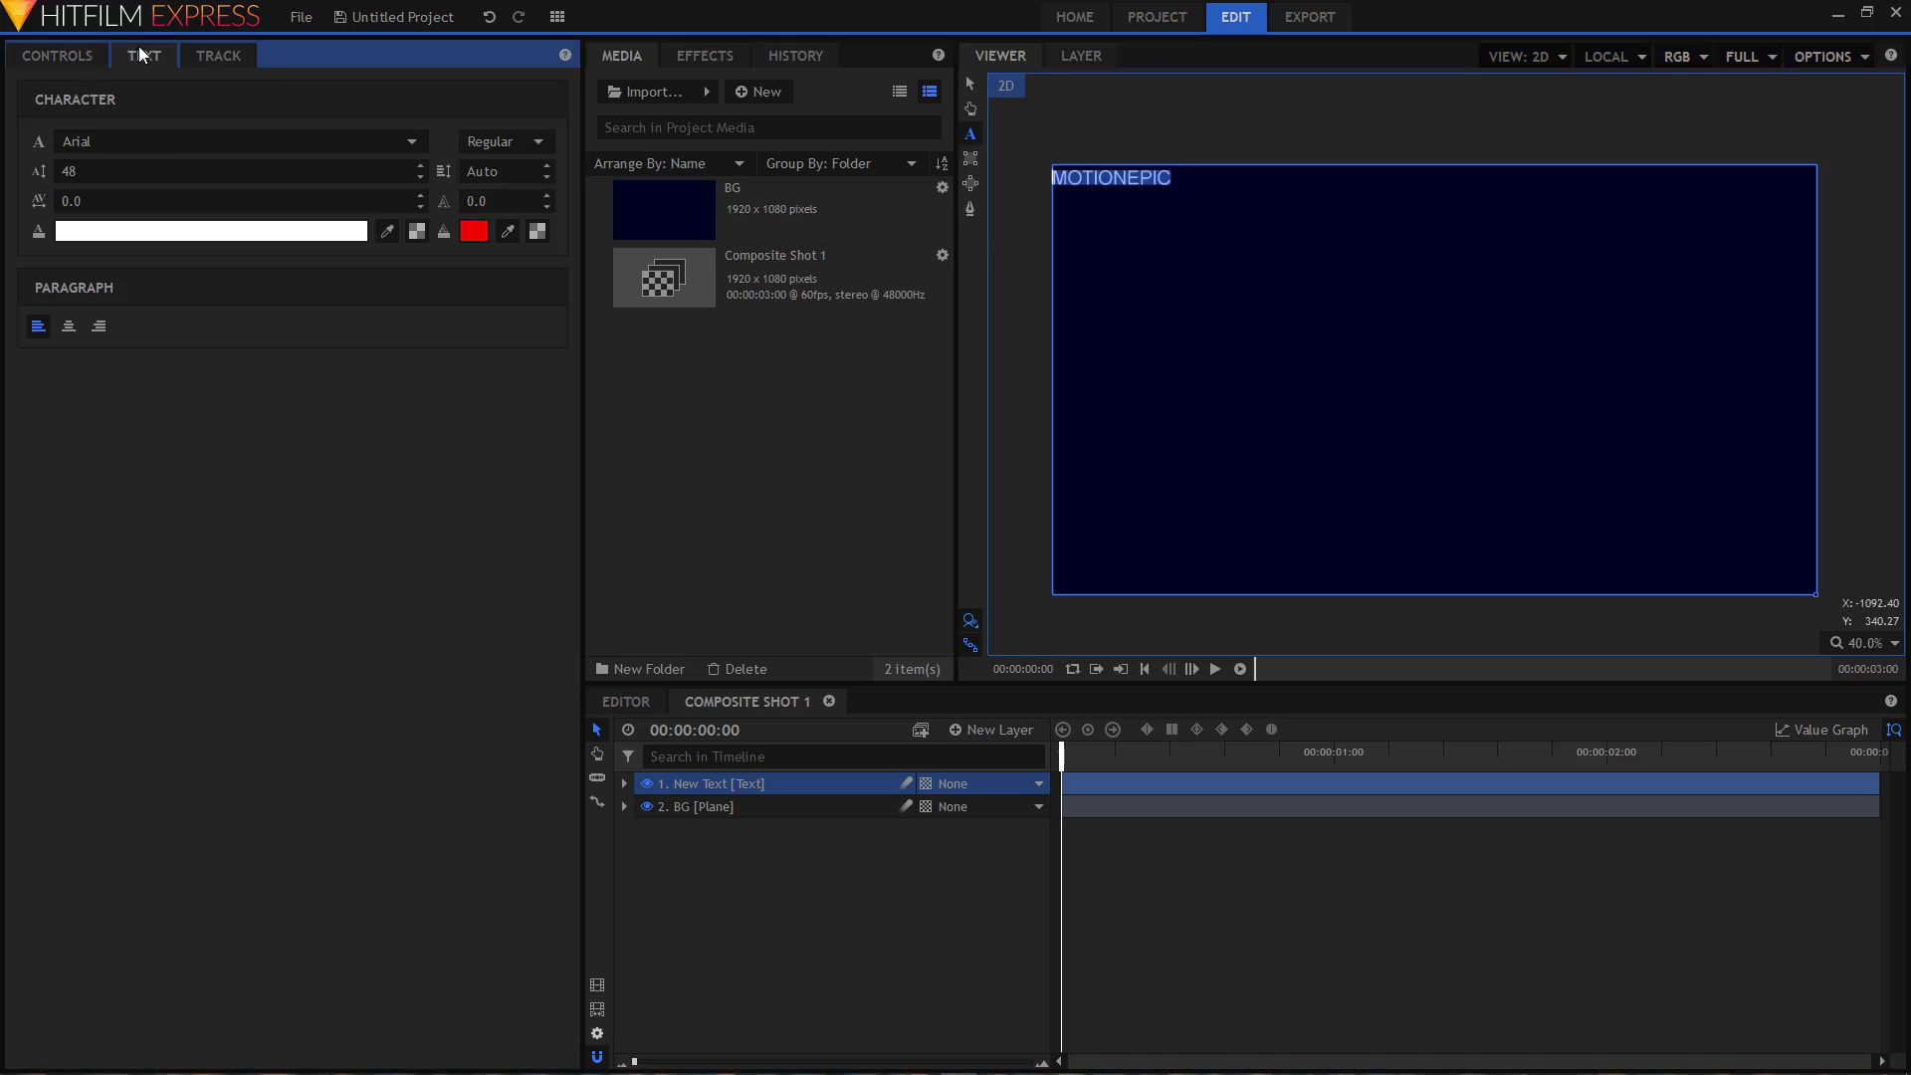
pyautogui.click(111, 145)
pyautogui.scroll(-6, 181, 437)
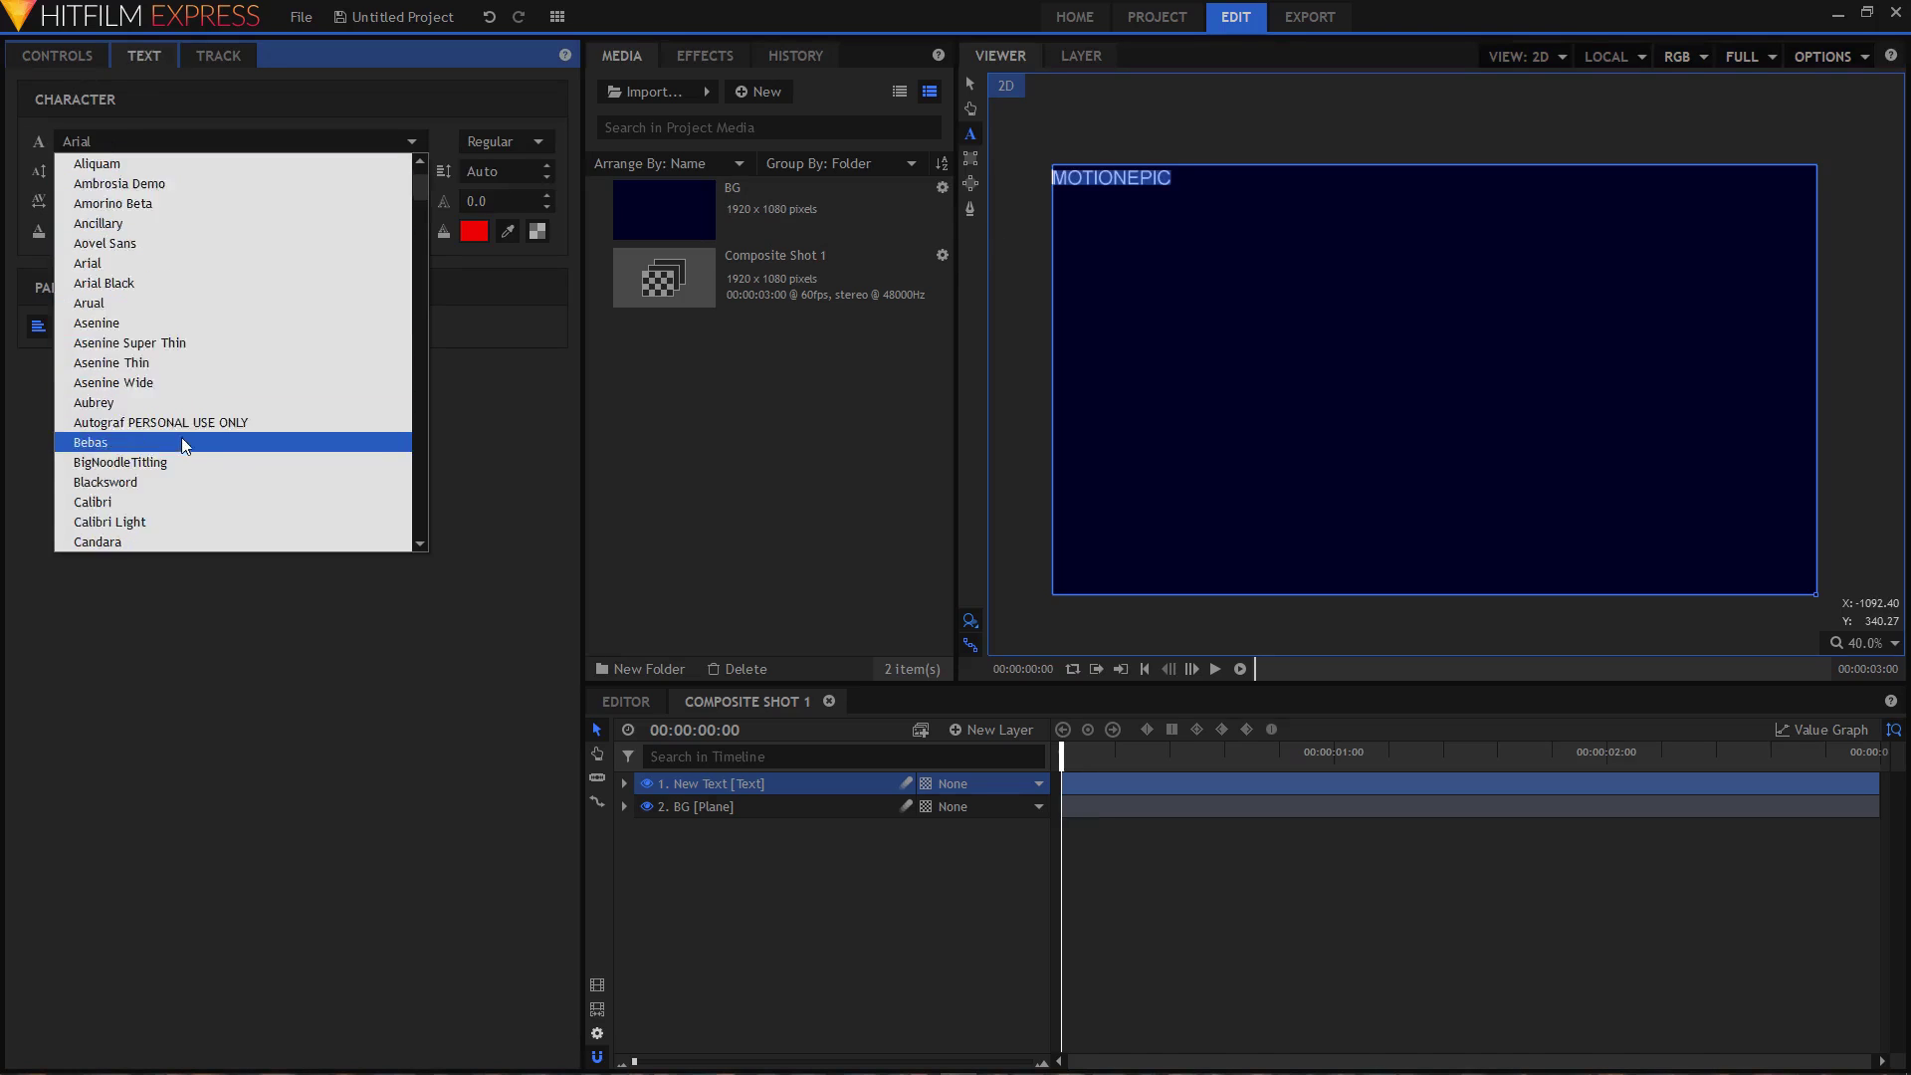
pyautogui.scroll(-20, 185, 448)
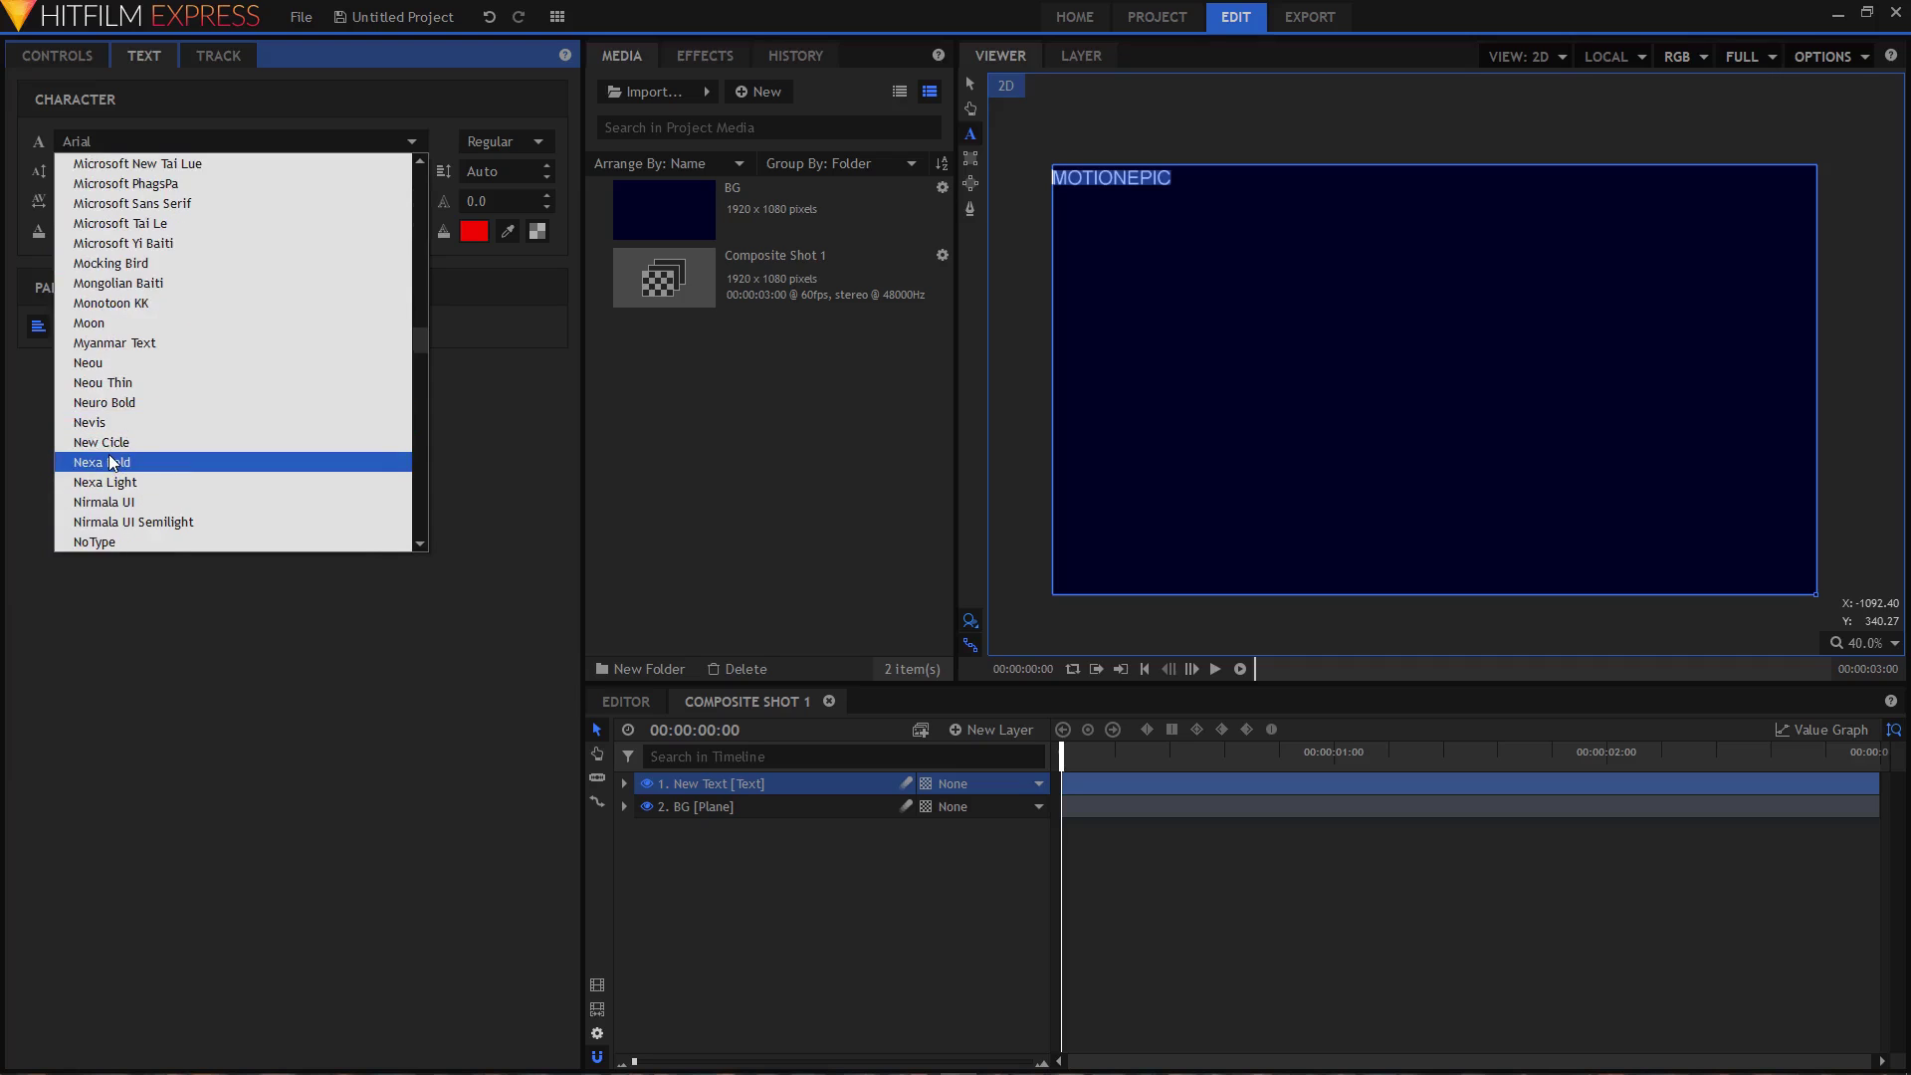
pyautogui.click(112, 463)
pyautogui.moveTo(83, 177); pyautogui.dragTo(159, 178)
pyautogui.moveTo(394, 172); pyautogui.dragTo(375, 172)
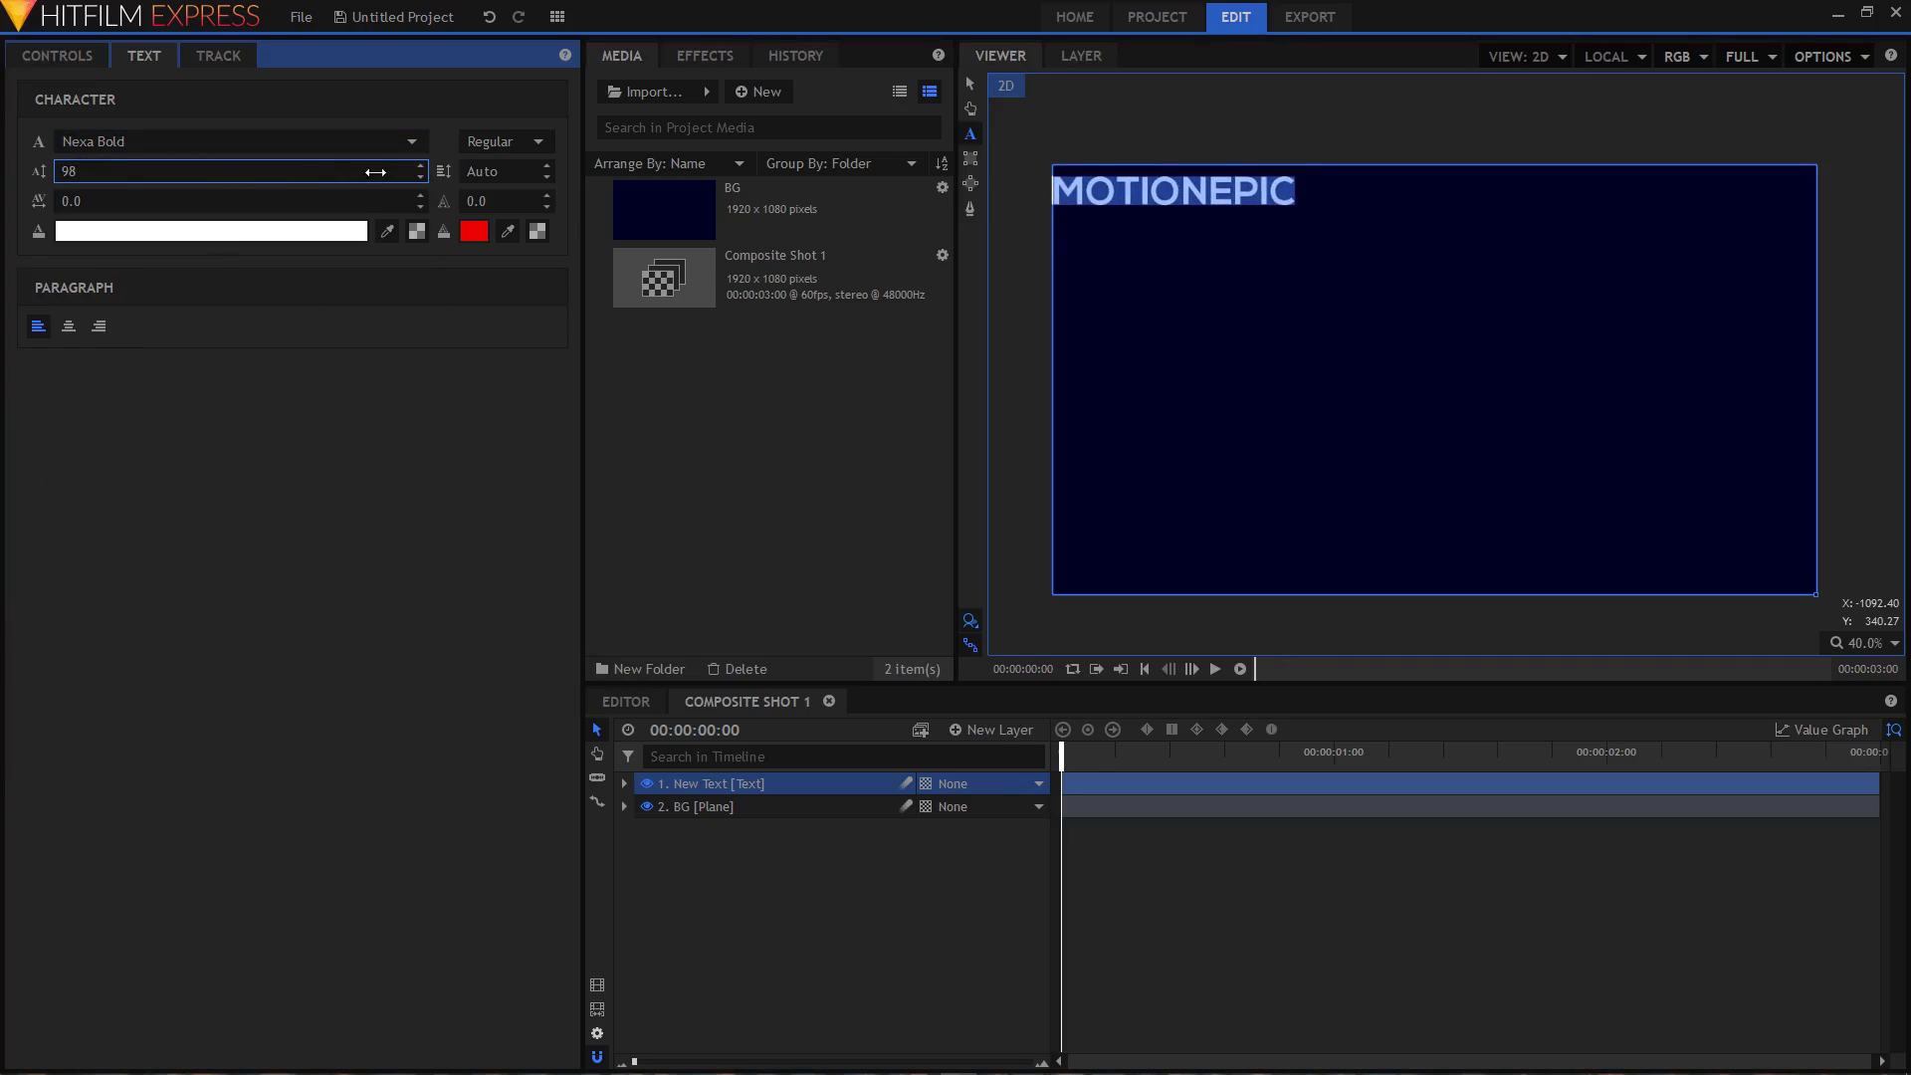
pyautogui.doubleClick(420, 165)
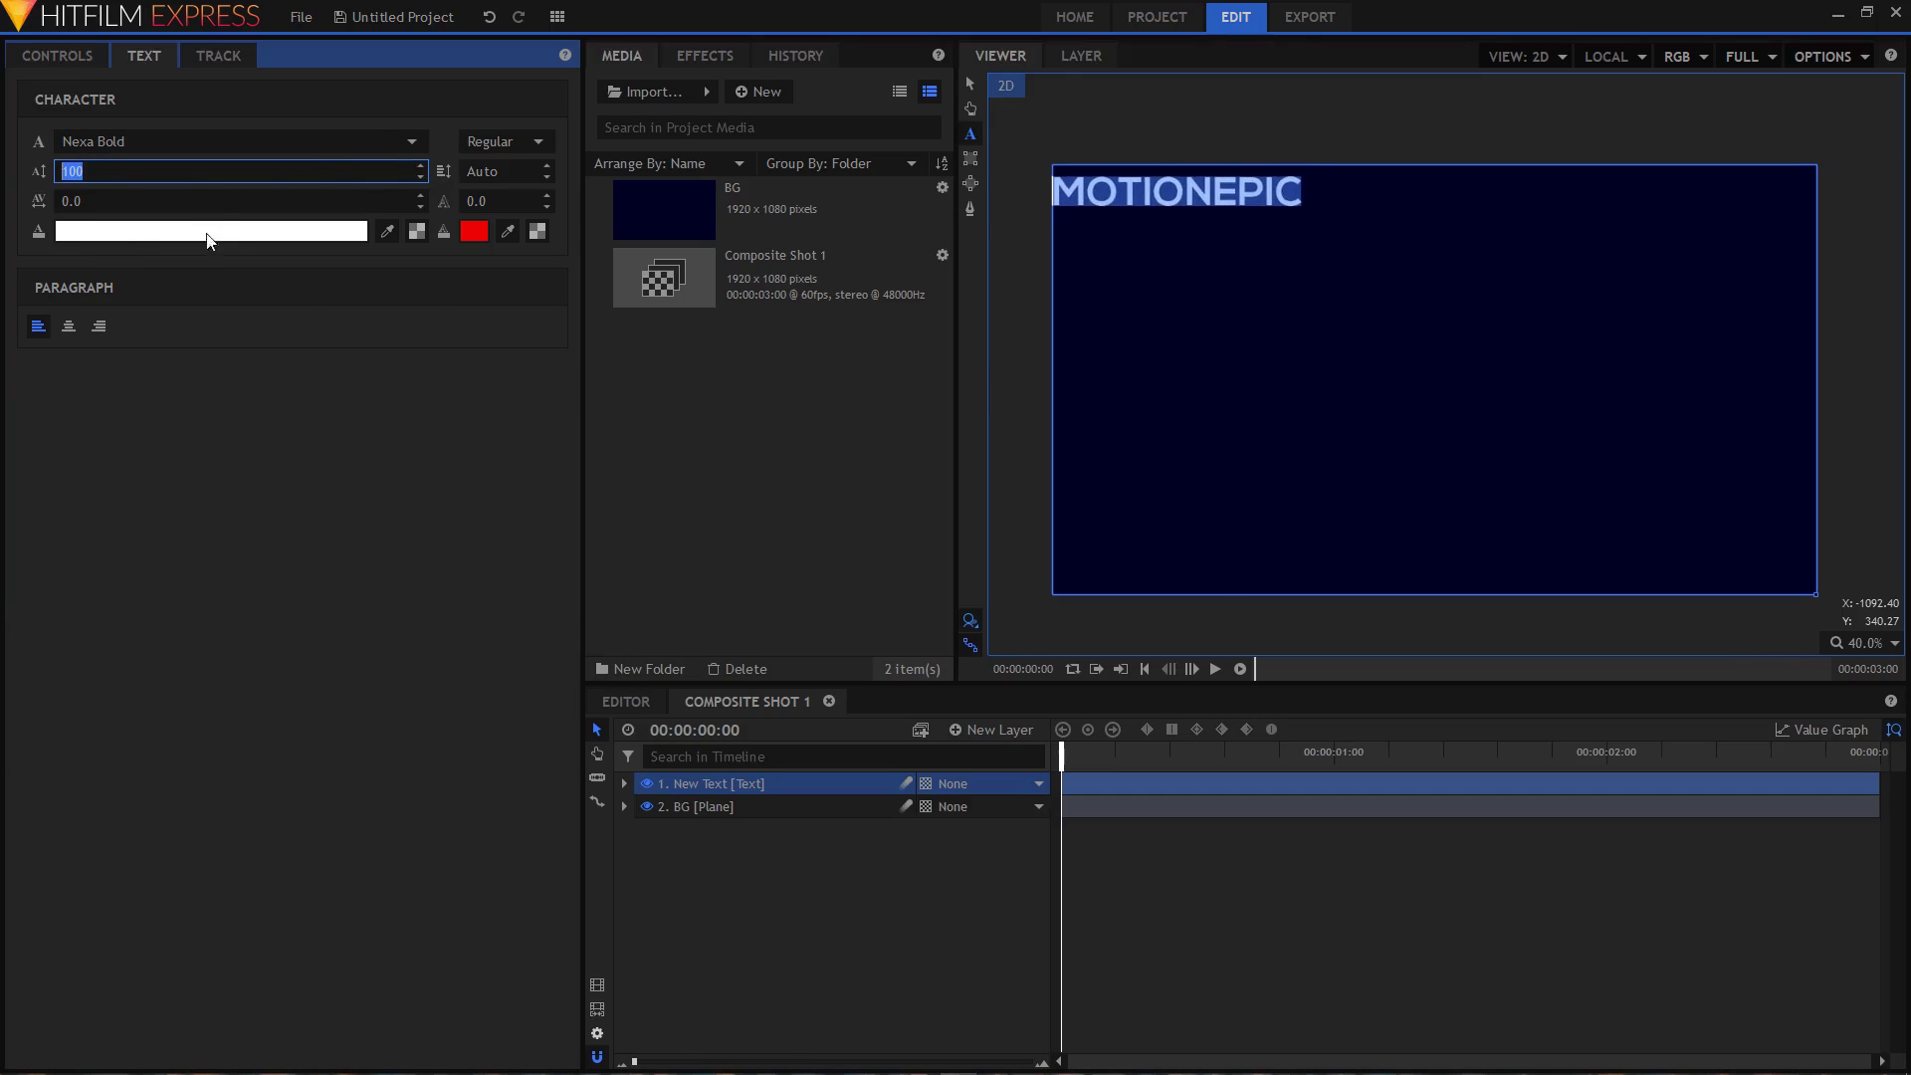
# - Set the title's letter spacing to 16 and center its paragraph alignment
pyautogui.click(72, 202)
pyautogui.moveTo(73, 202); pyautogui.dragTo(117, 202)
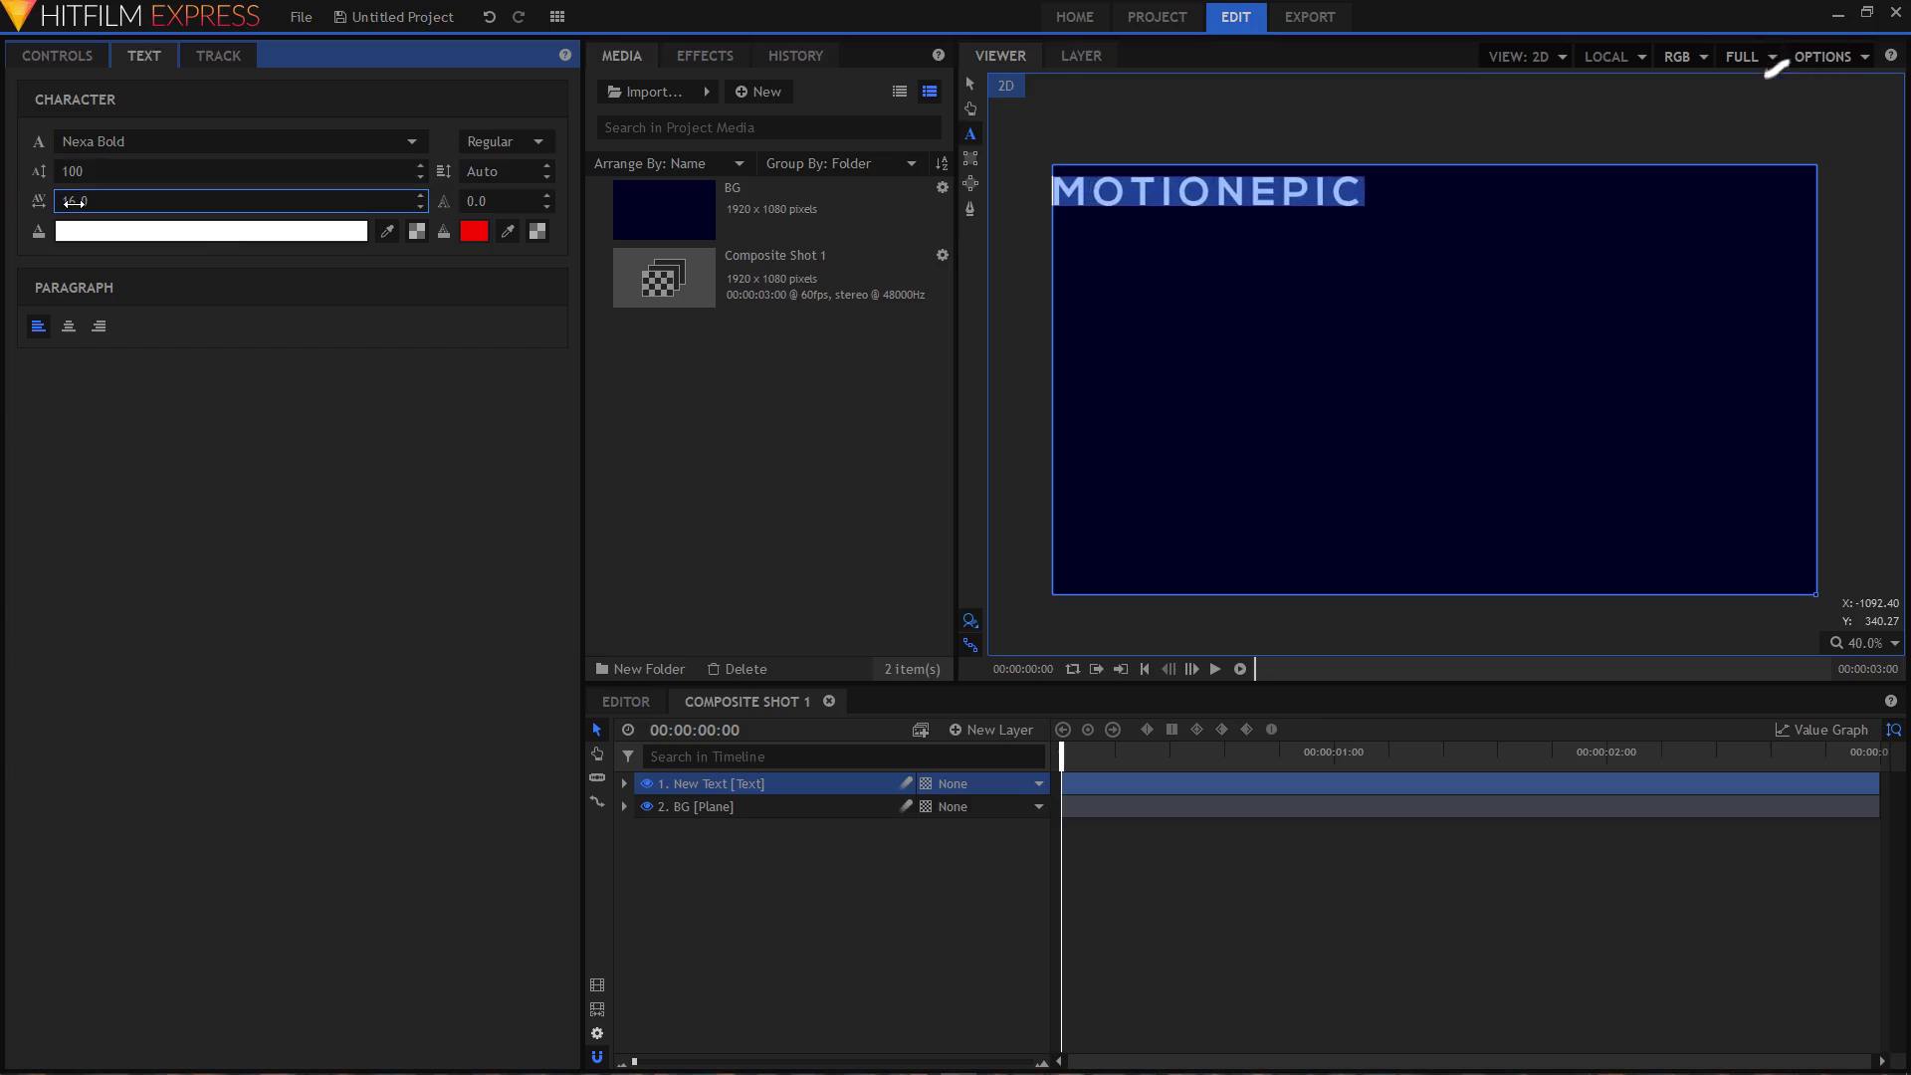
pyautogui.click(70, 332)
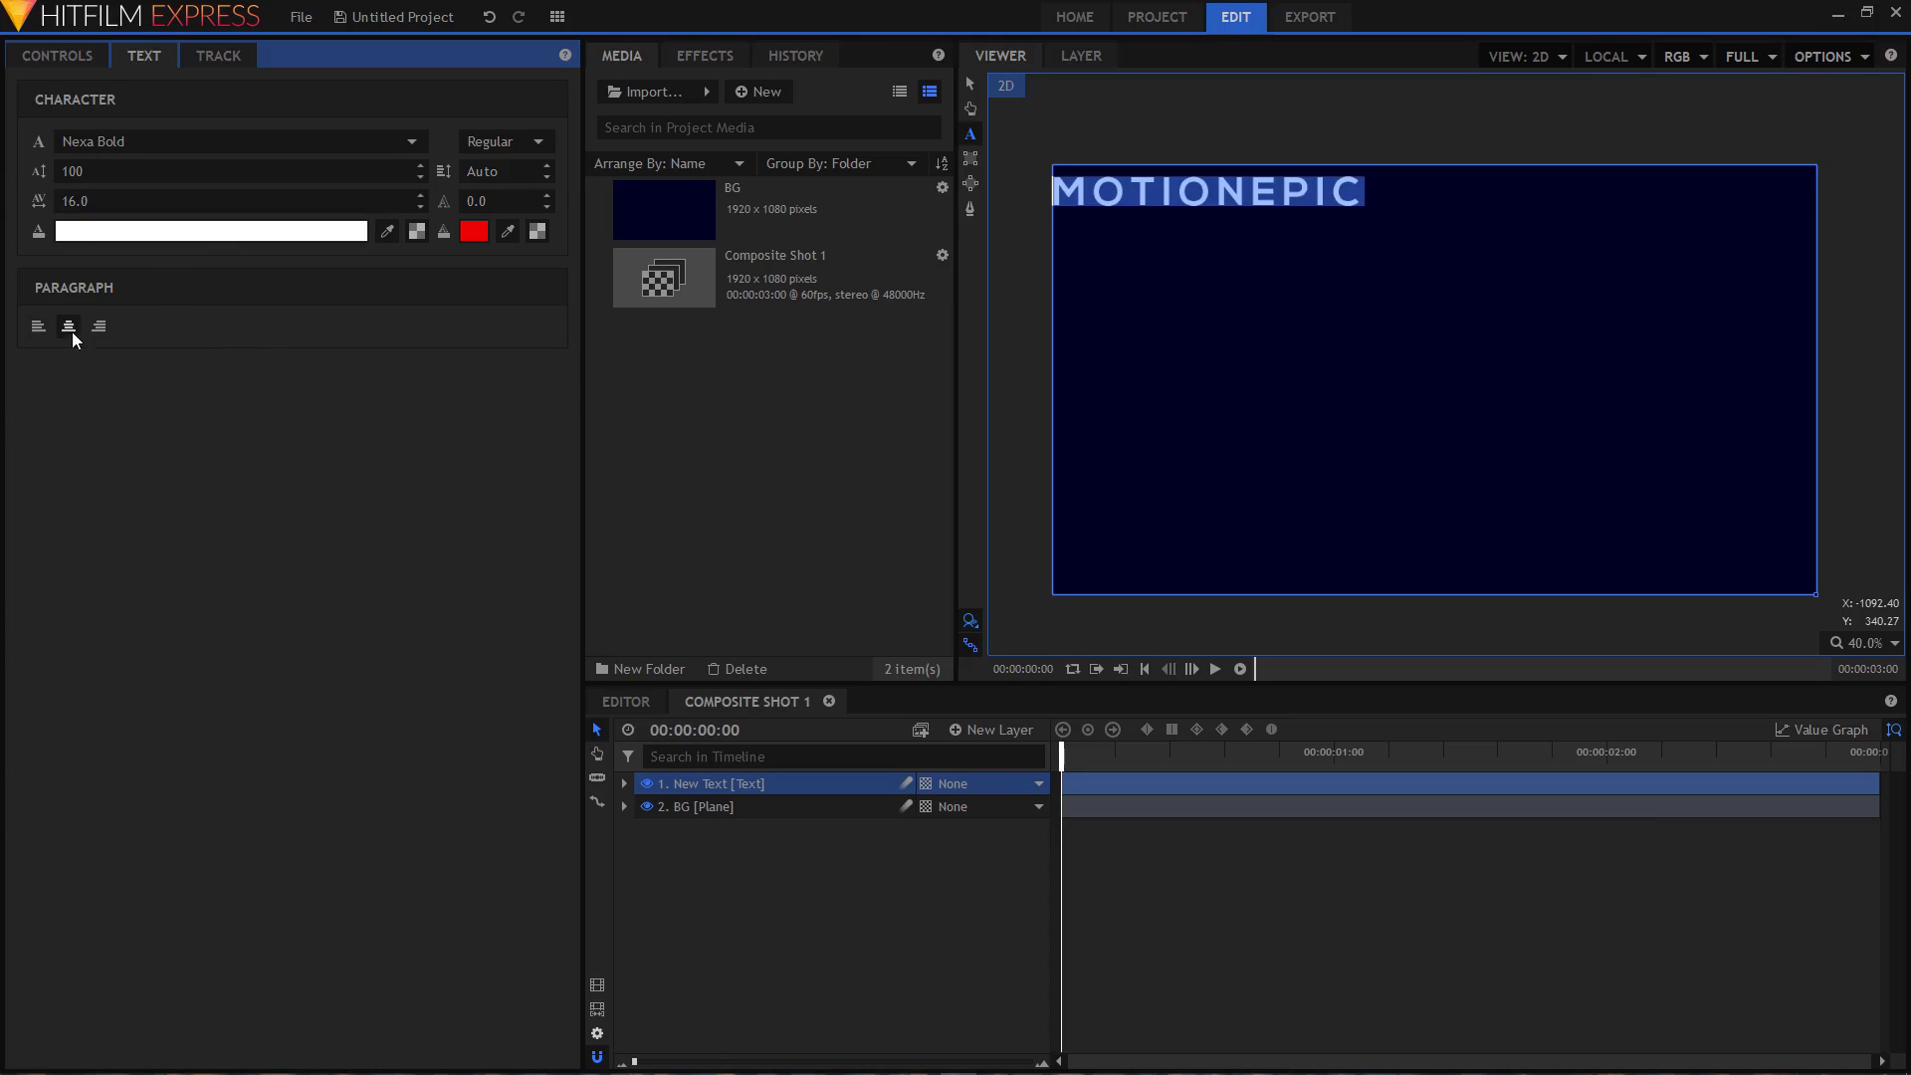
pyautogui.click(968, 86)
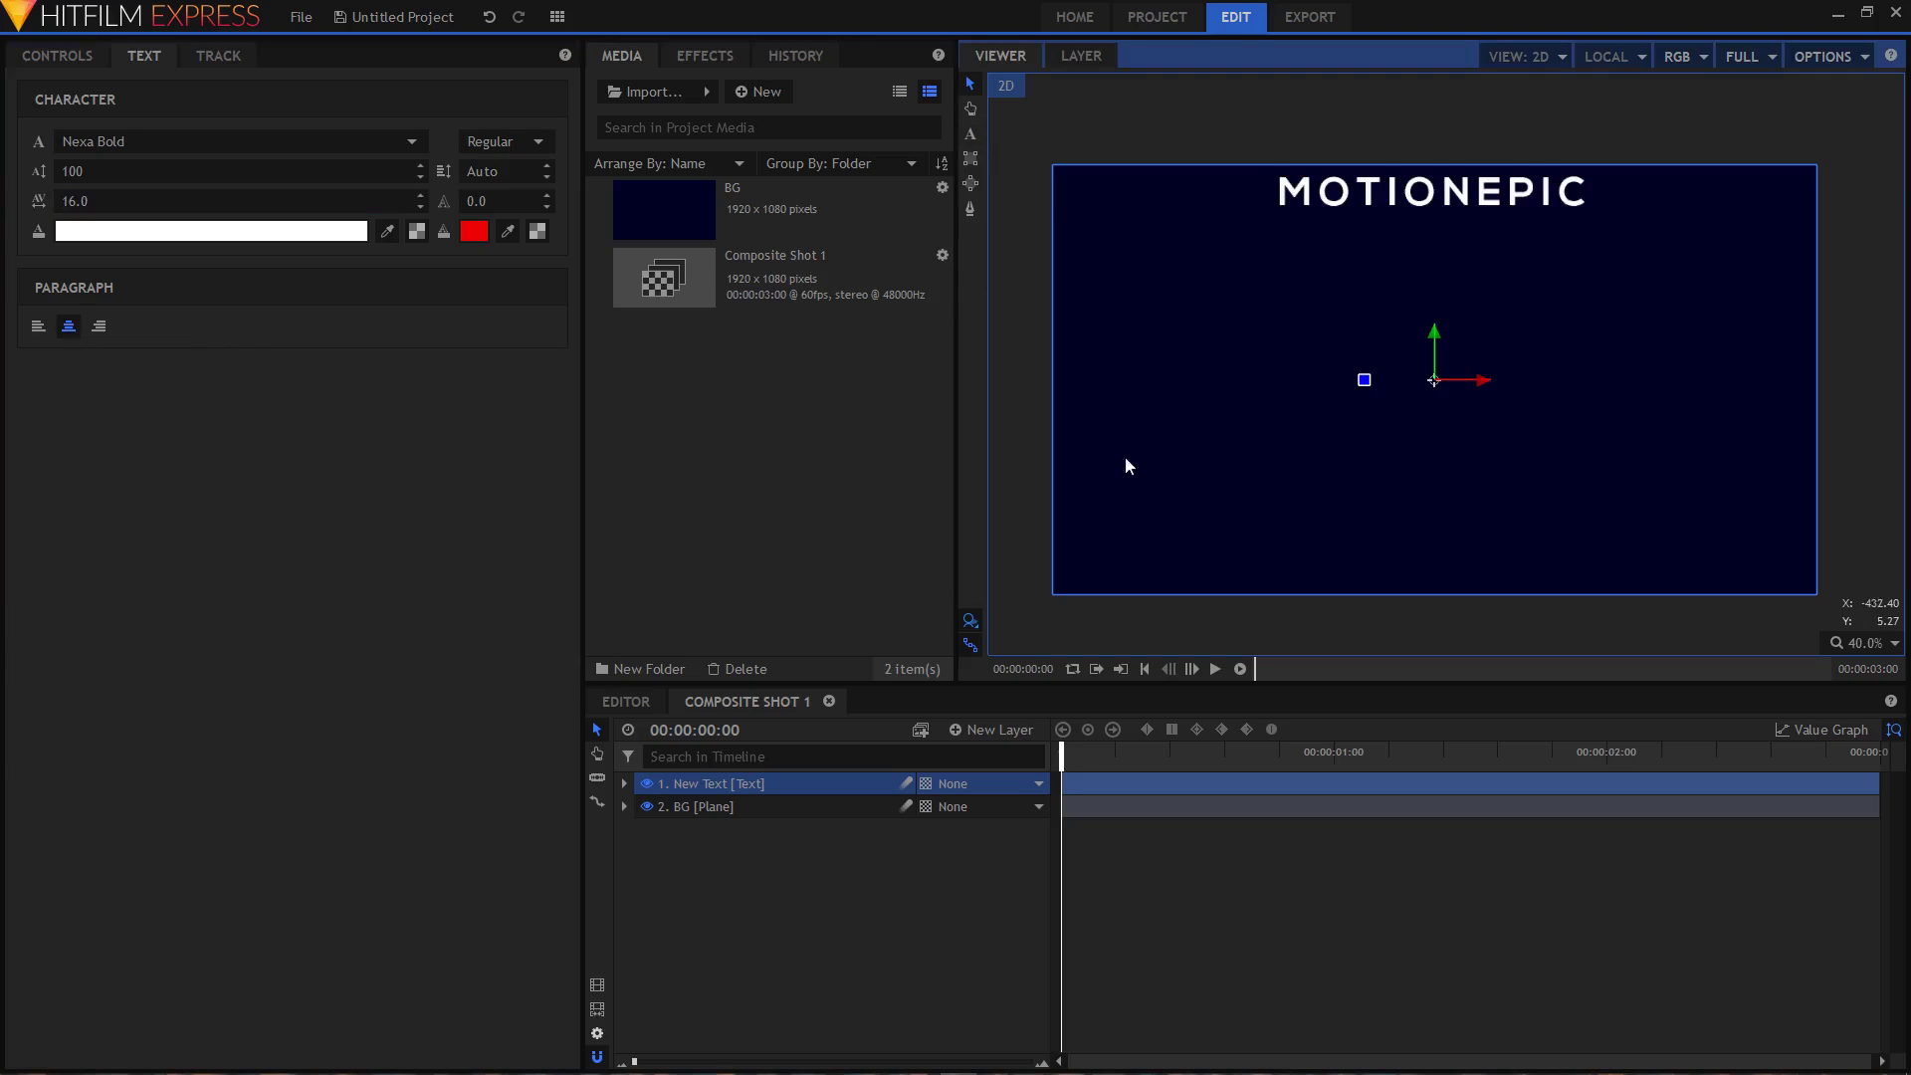
# - Search the effects for 1080 and apply the 1080p Title Safe Guide preset to the BG layer
pyautogui.click(712, 57)
pyautogui.click(677, 87)
pyautogui.write('10')
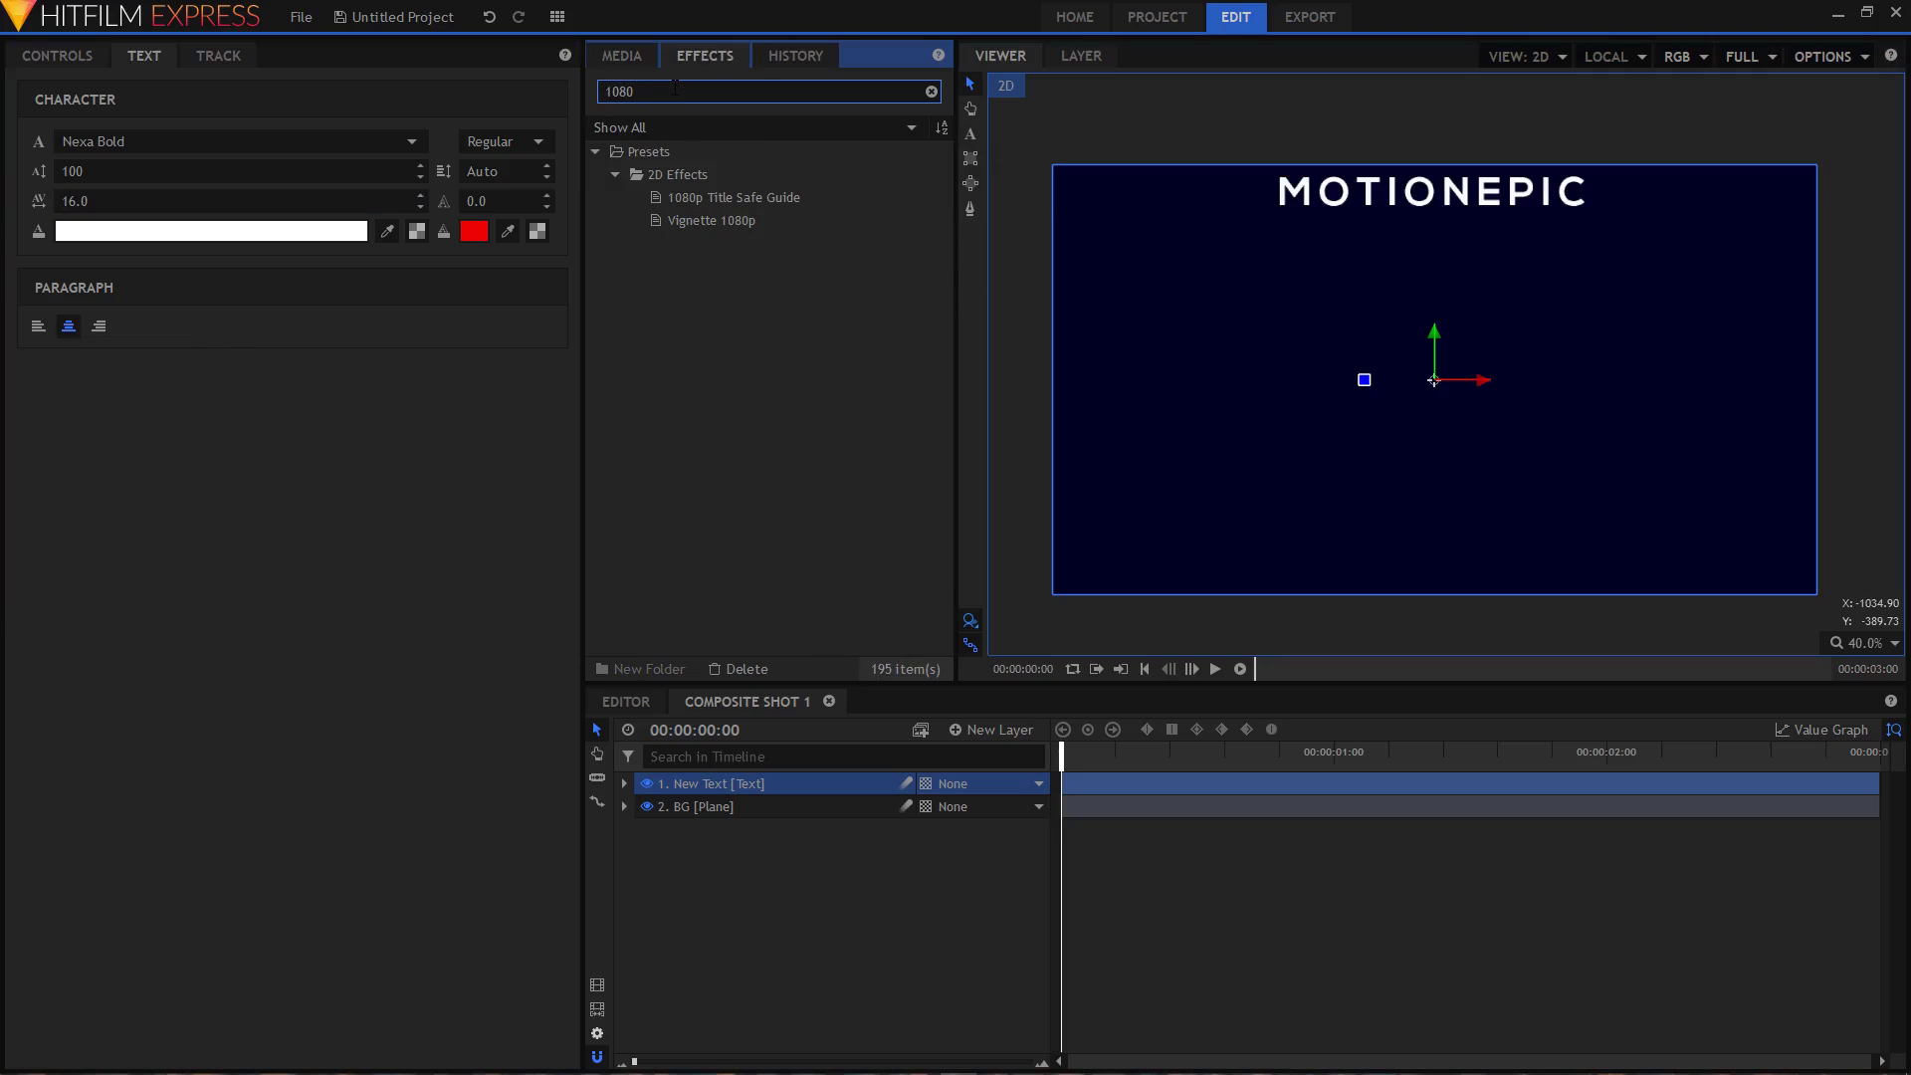
pyautogui.write('80')
pyautogui.moveTo(792, 195); pyautogui.dragTo(713, 806)
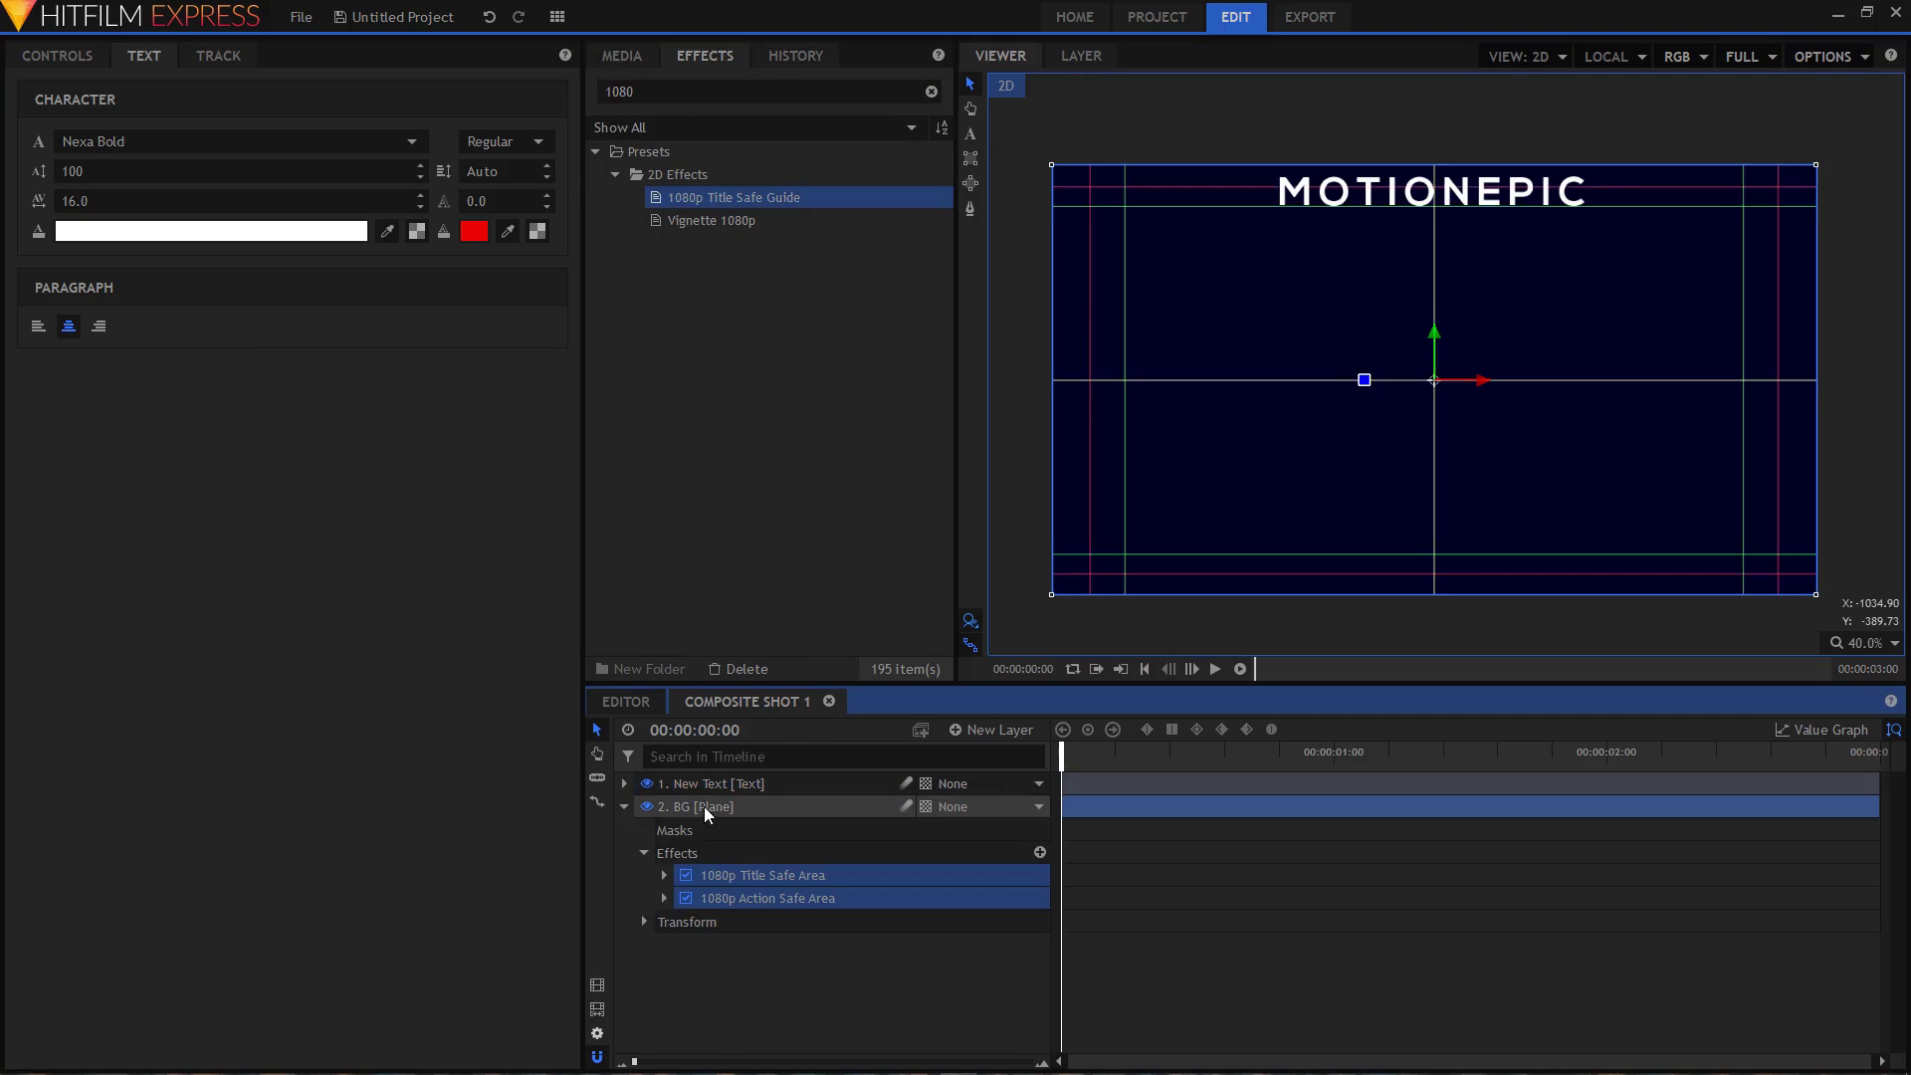
# - Delete the 1080p Title Safe Area effect from the BG layer, keeping only the action safe guides
pyautogui.click(752, 876)
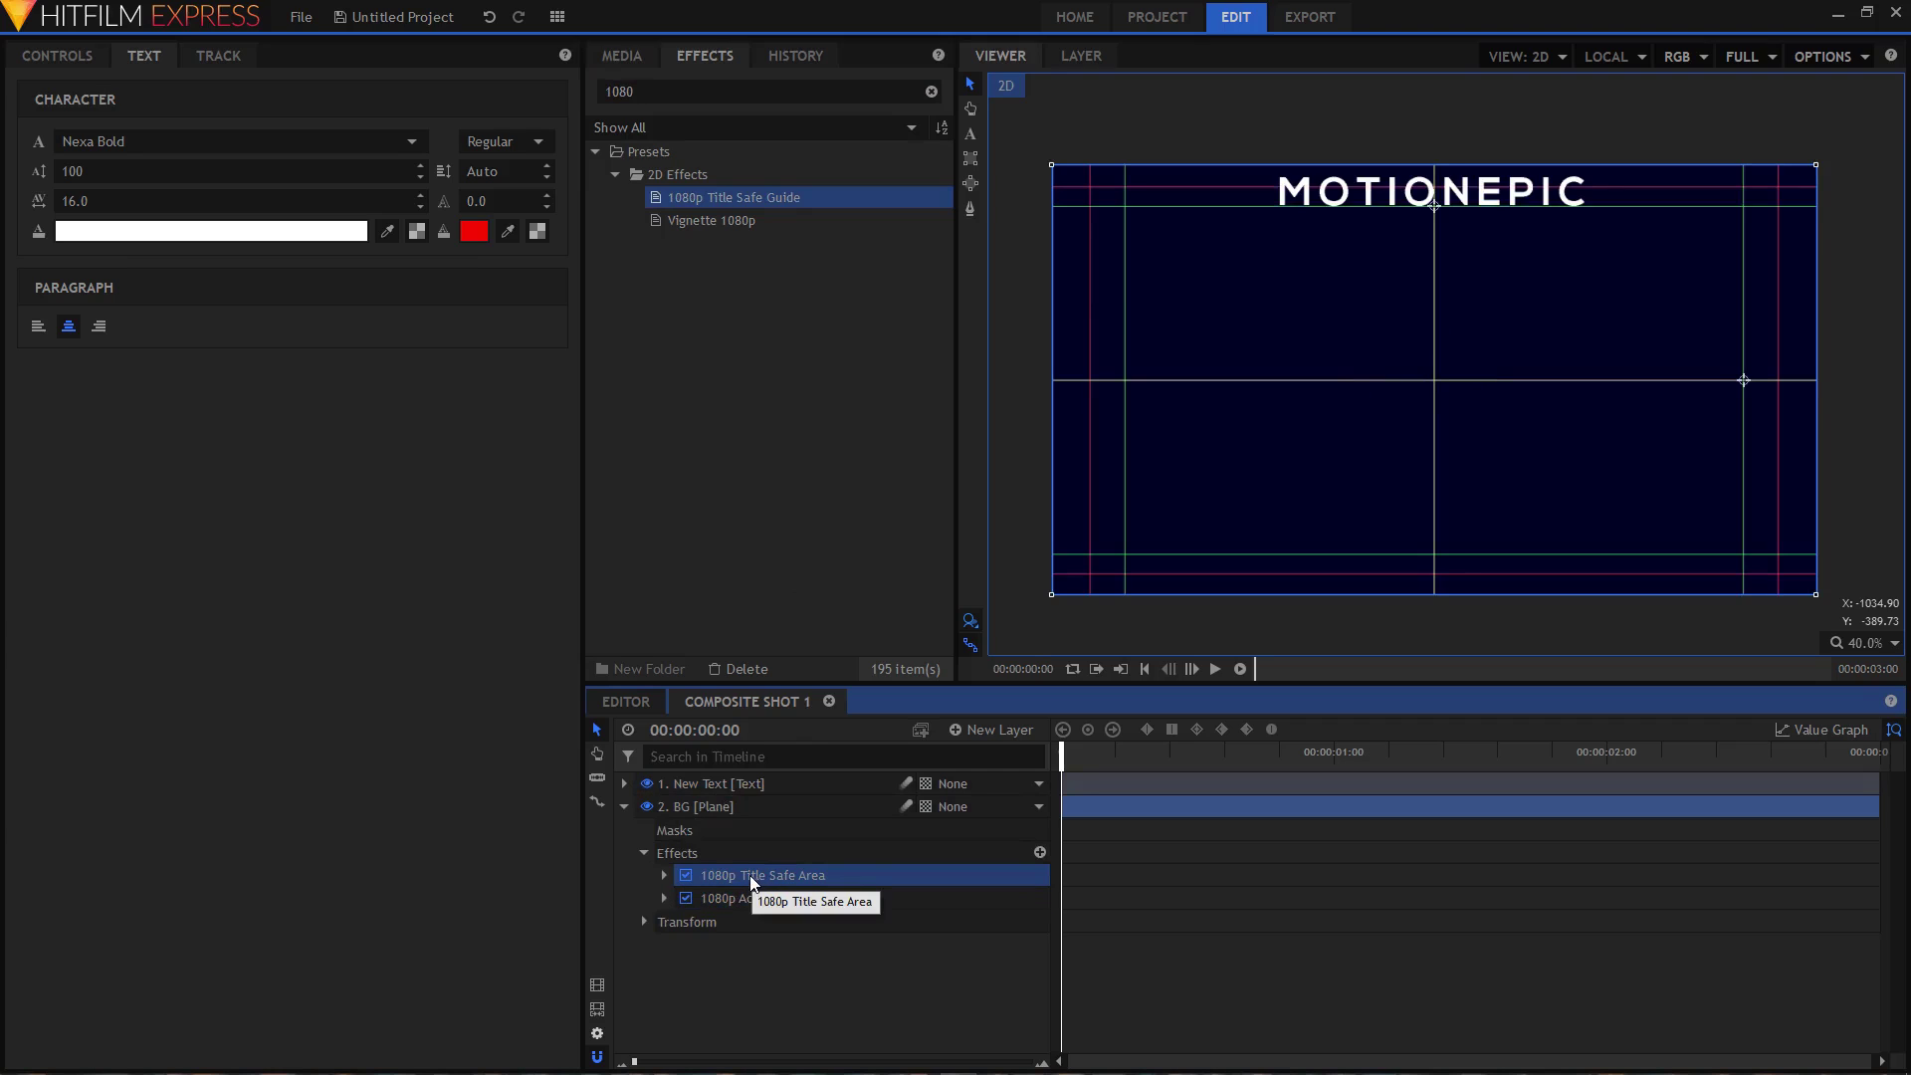
pyautogui.press('Delete')
pyautogui.click(644, 853)
pyautogui.click(625, 808)
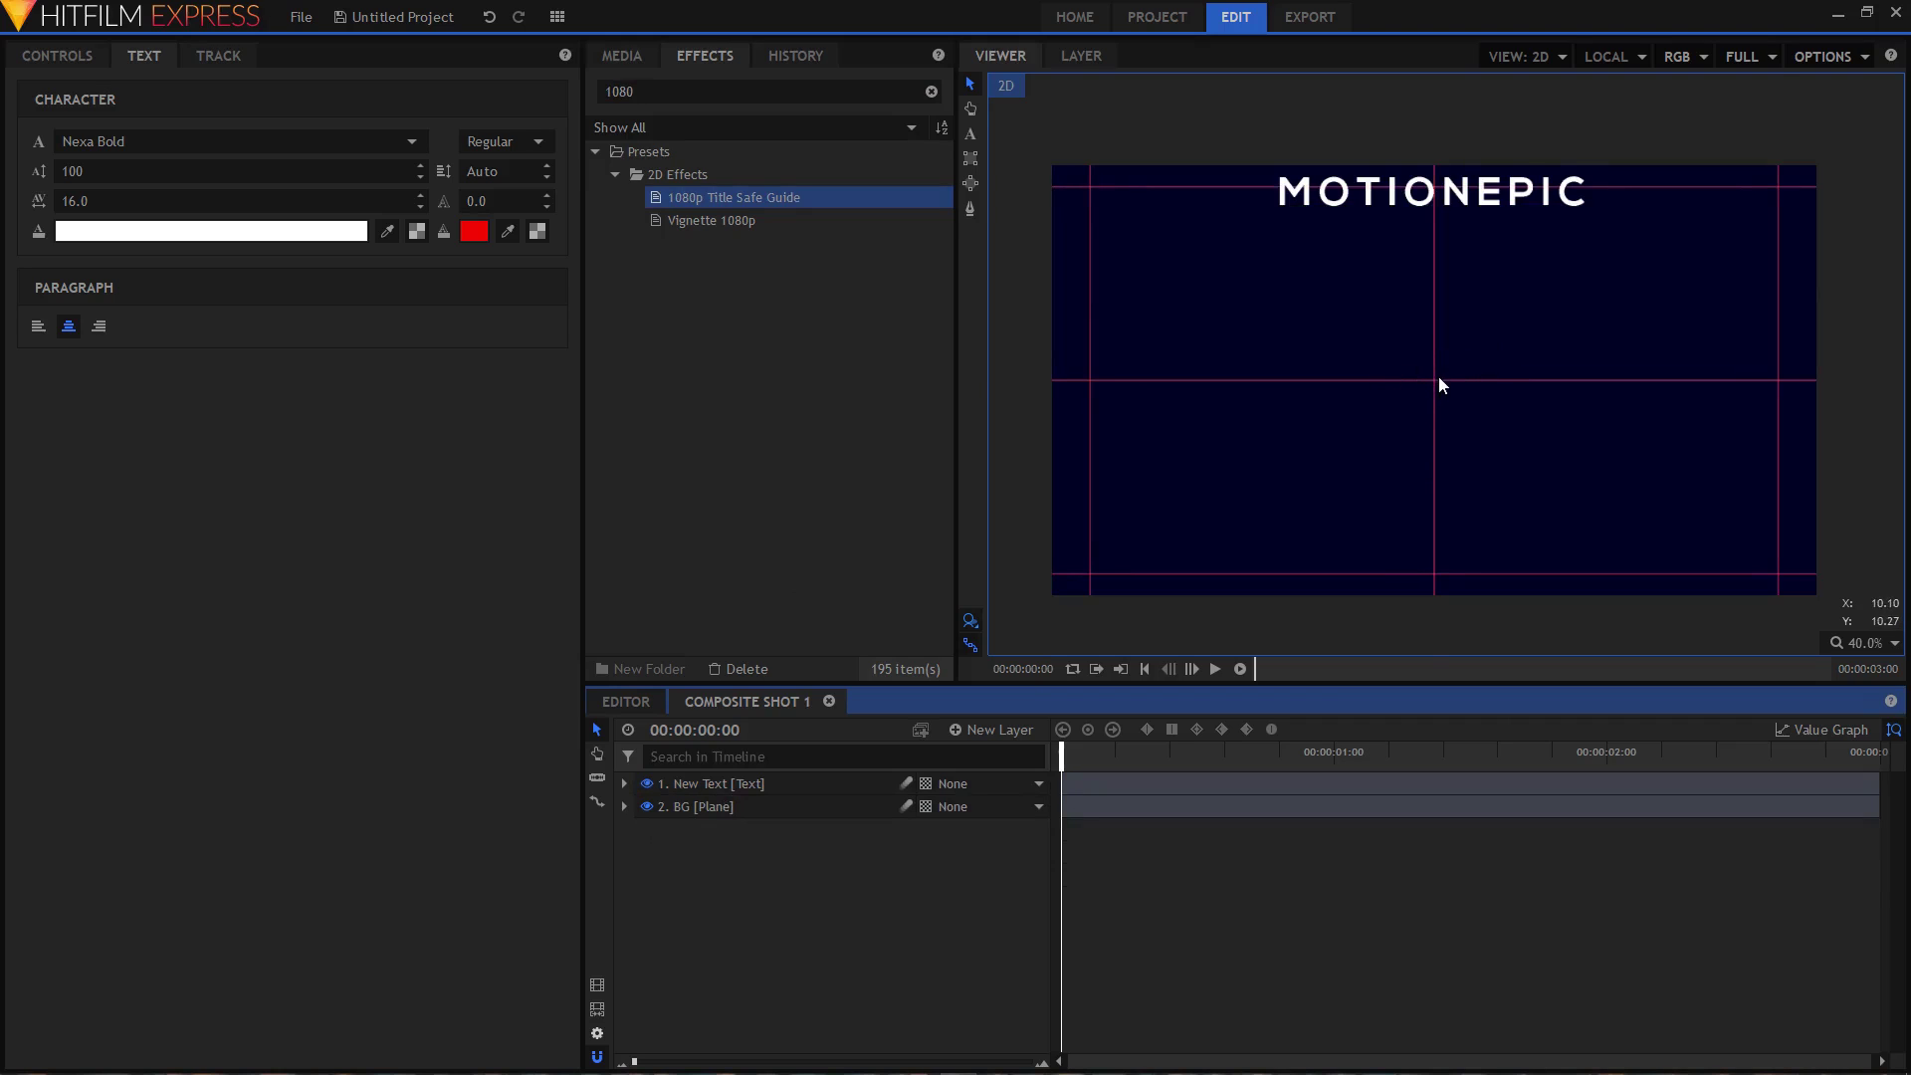
pyautogui.scroll(3, 1437, 374)
pyautogui.scroll(-3, 1434, 384)
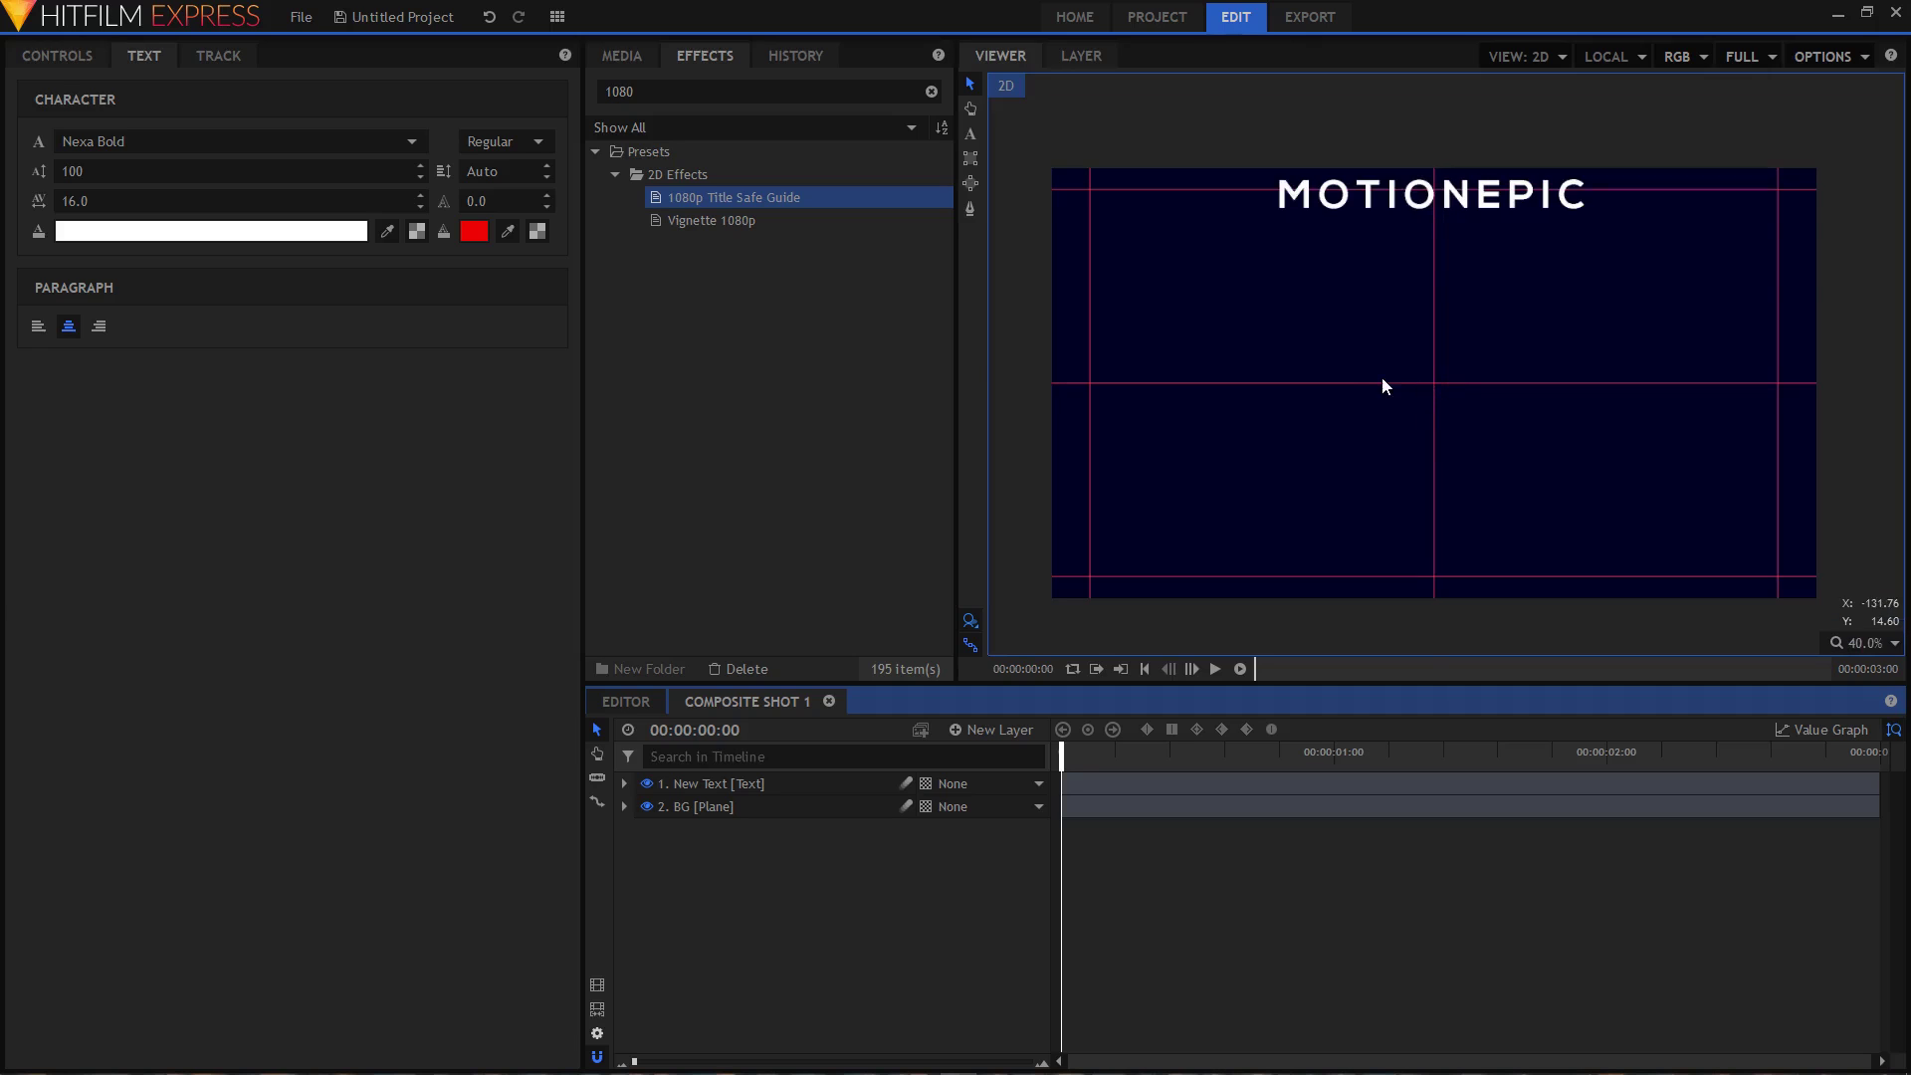
# - Rename the text layer as T1
pyautogui.click(727, 786)
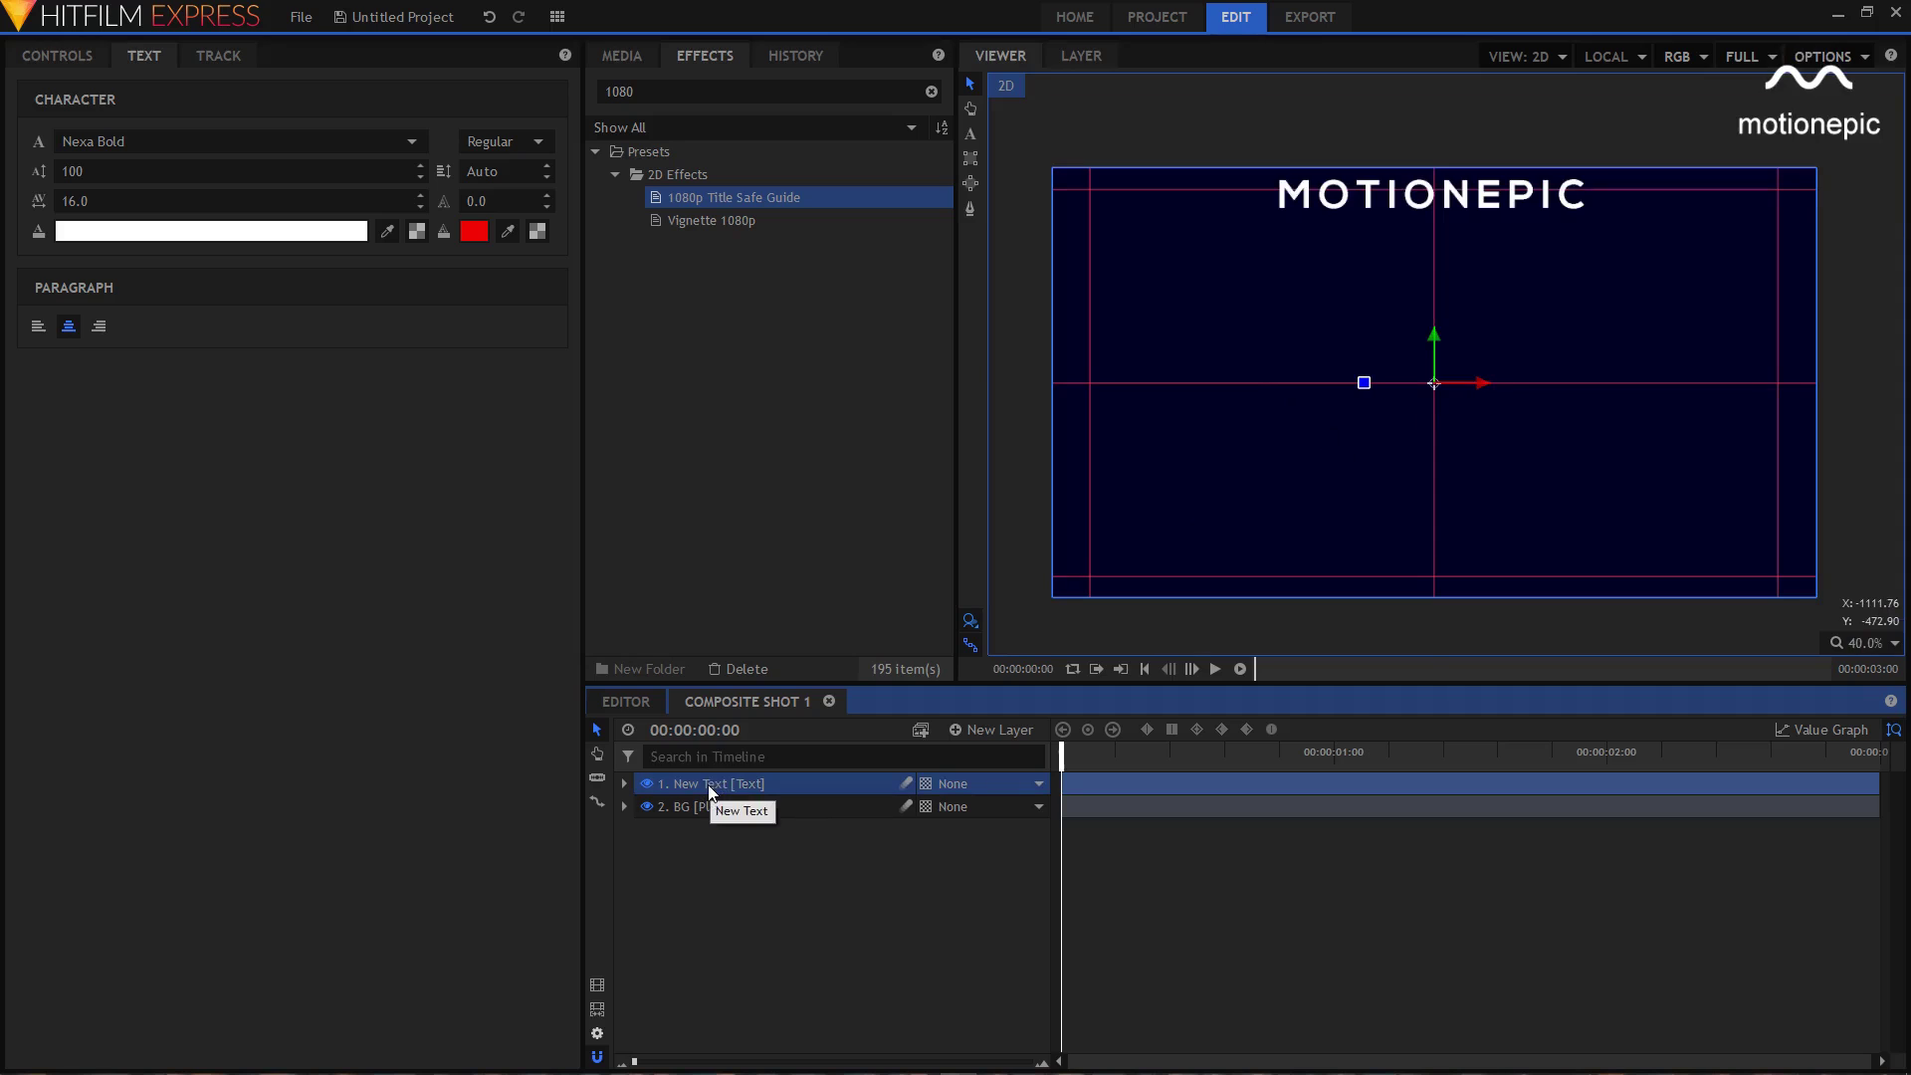
pyautogui.doubleClick(707, 784)
pyautogui.press('Return')
# - Set the T1 layer's vertical position to -474 to center the title on the horizontal guide line
pyautogui.click(623, 782)
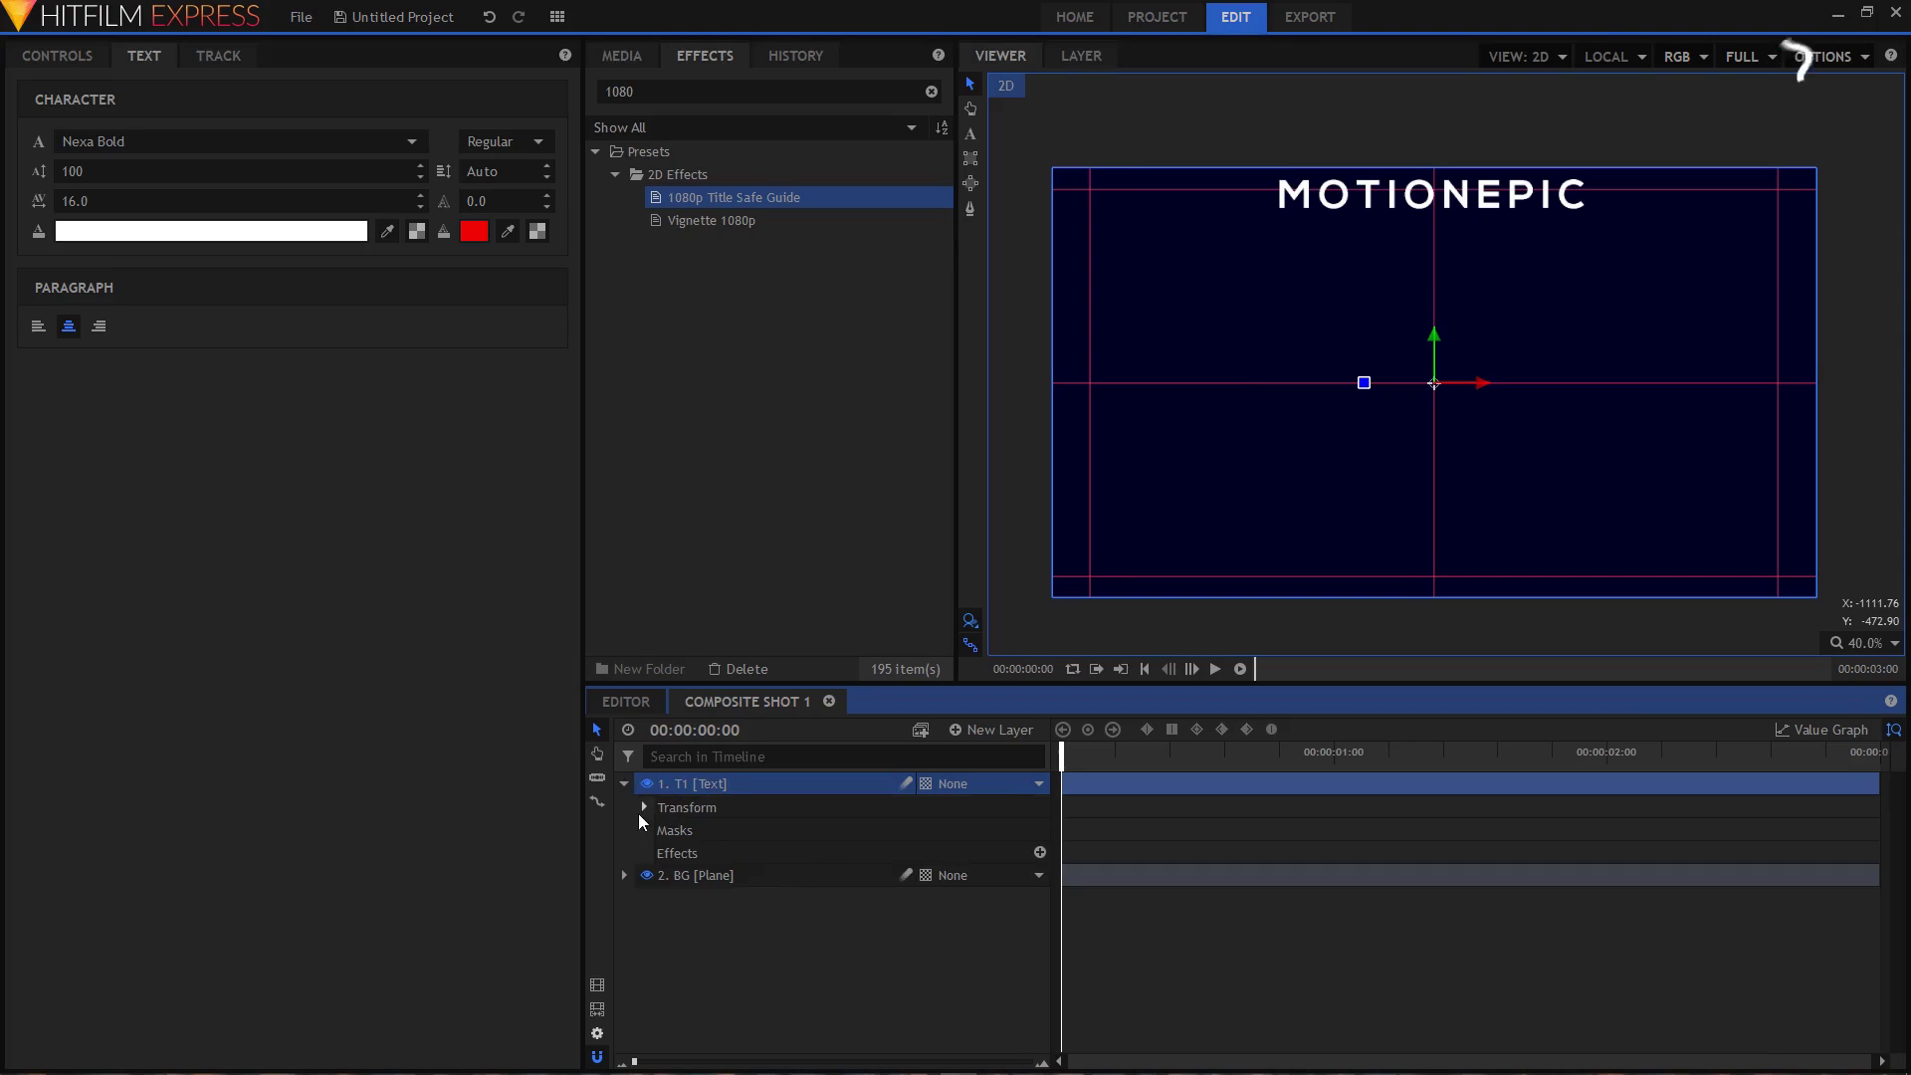
pyautogui.click(644, 807)
pyautogui.moveTo(1030, 876); pyautogui.dragTo(914, 878)
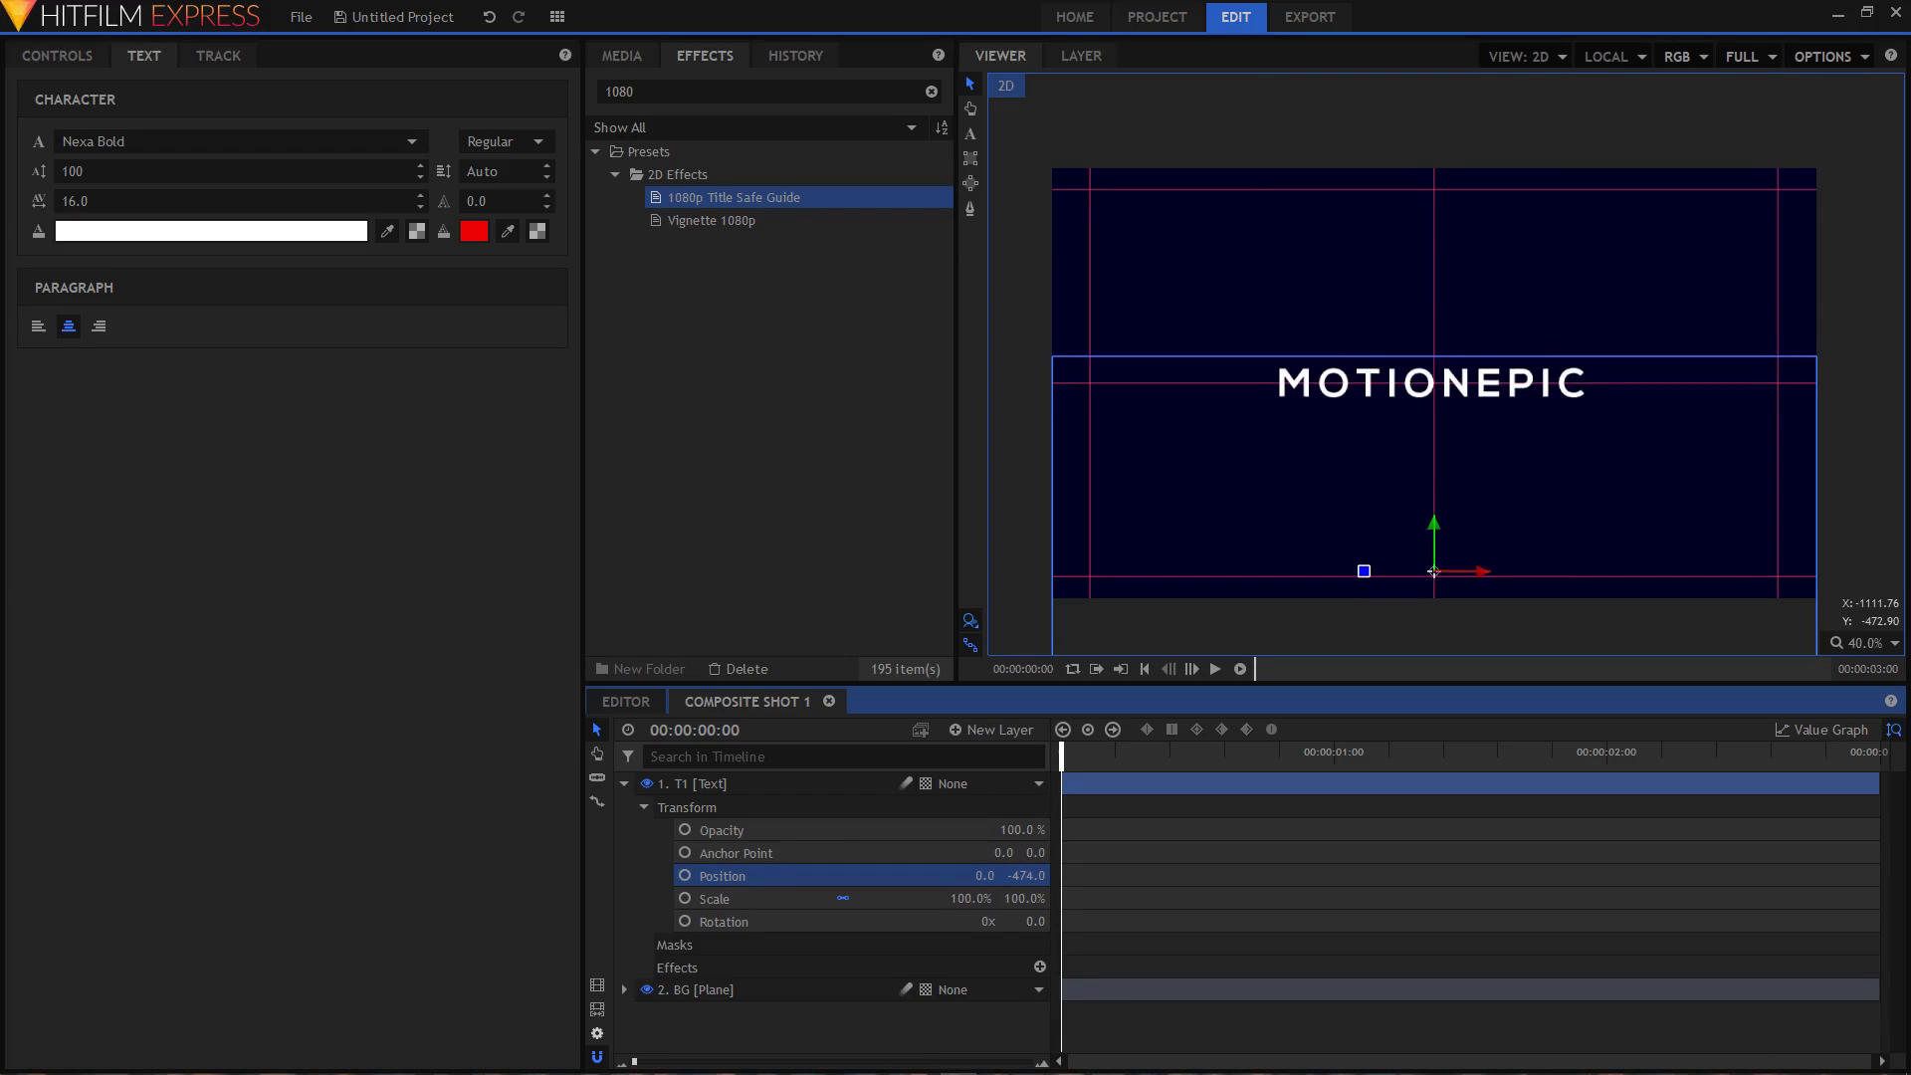
pyautogui.click(624, 783)
pyautogui.click(917, 894)
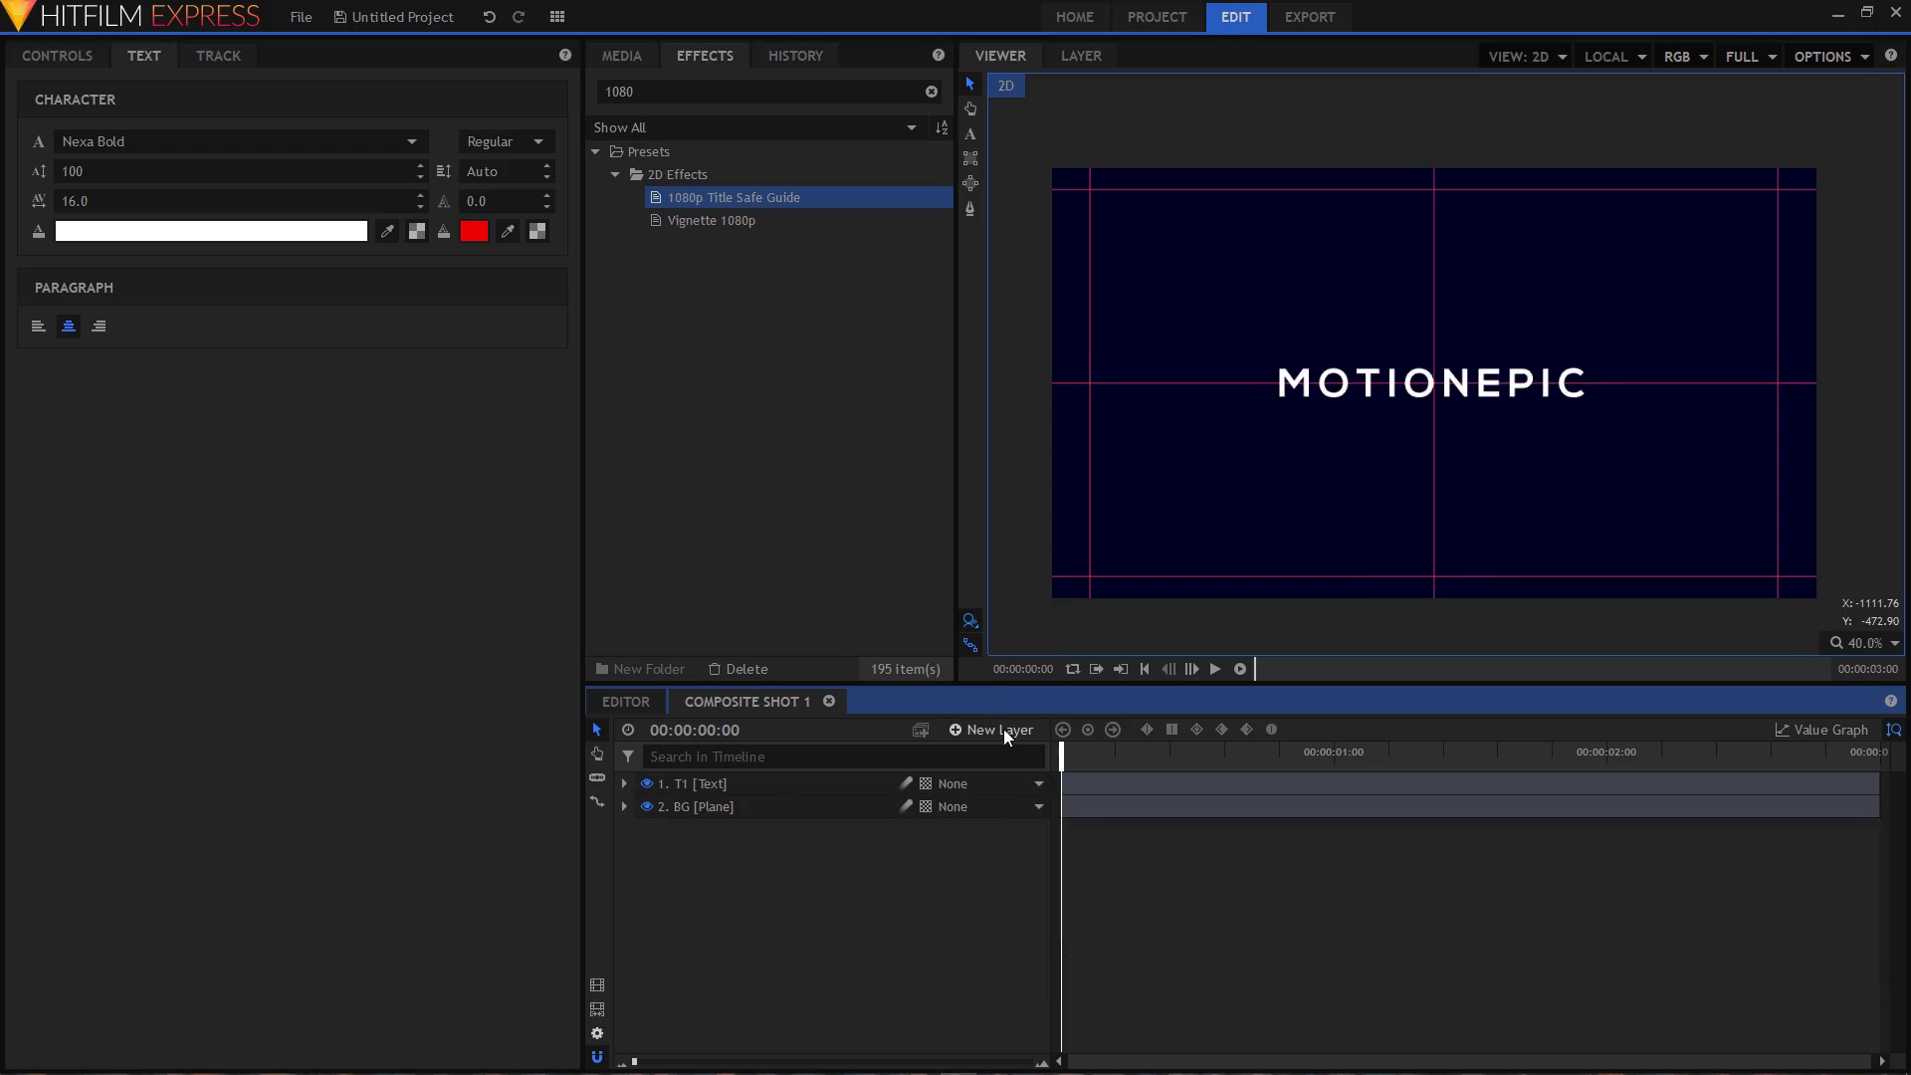
# - Create a white plane layer named WIPE, keeping the 1920 by 1080 size
pyautogui.click(1003, 728)
pyautogui.click(988, 751)
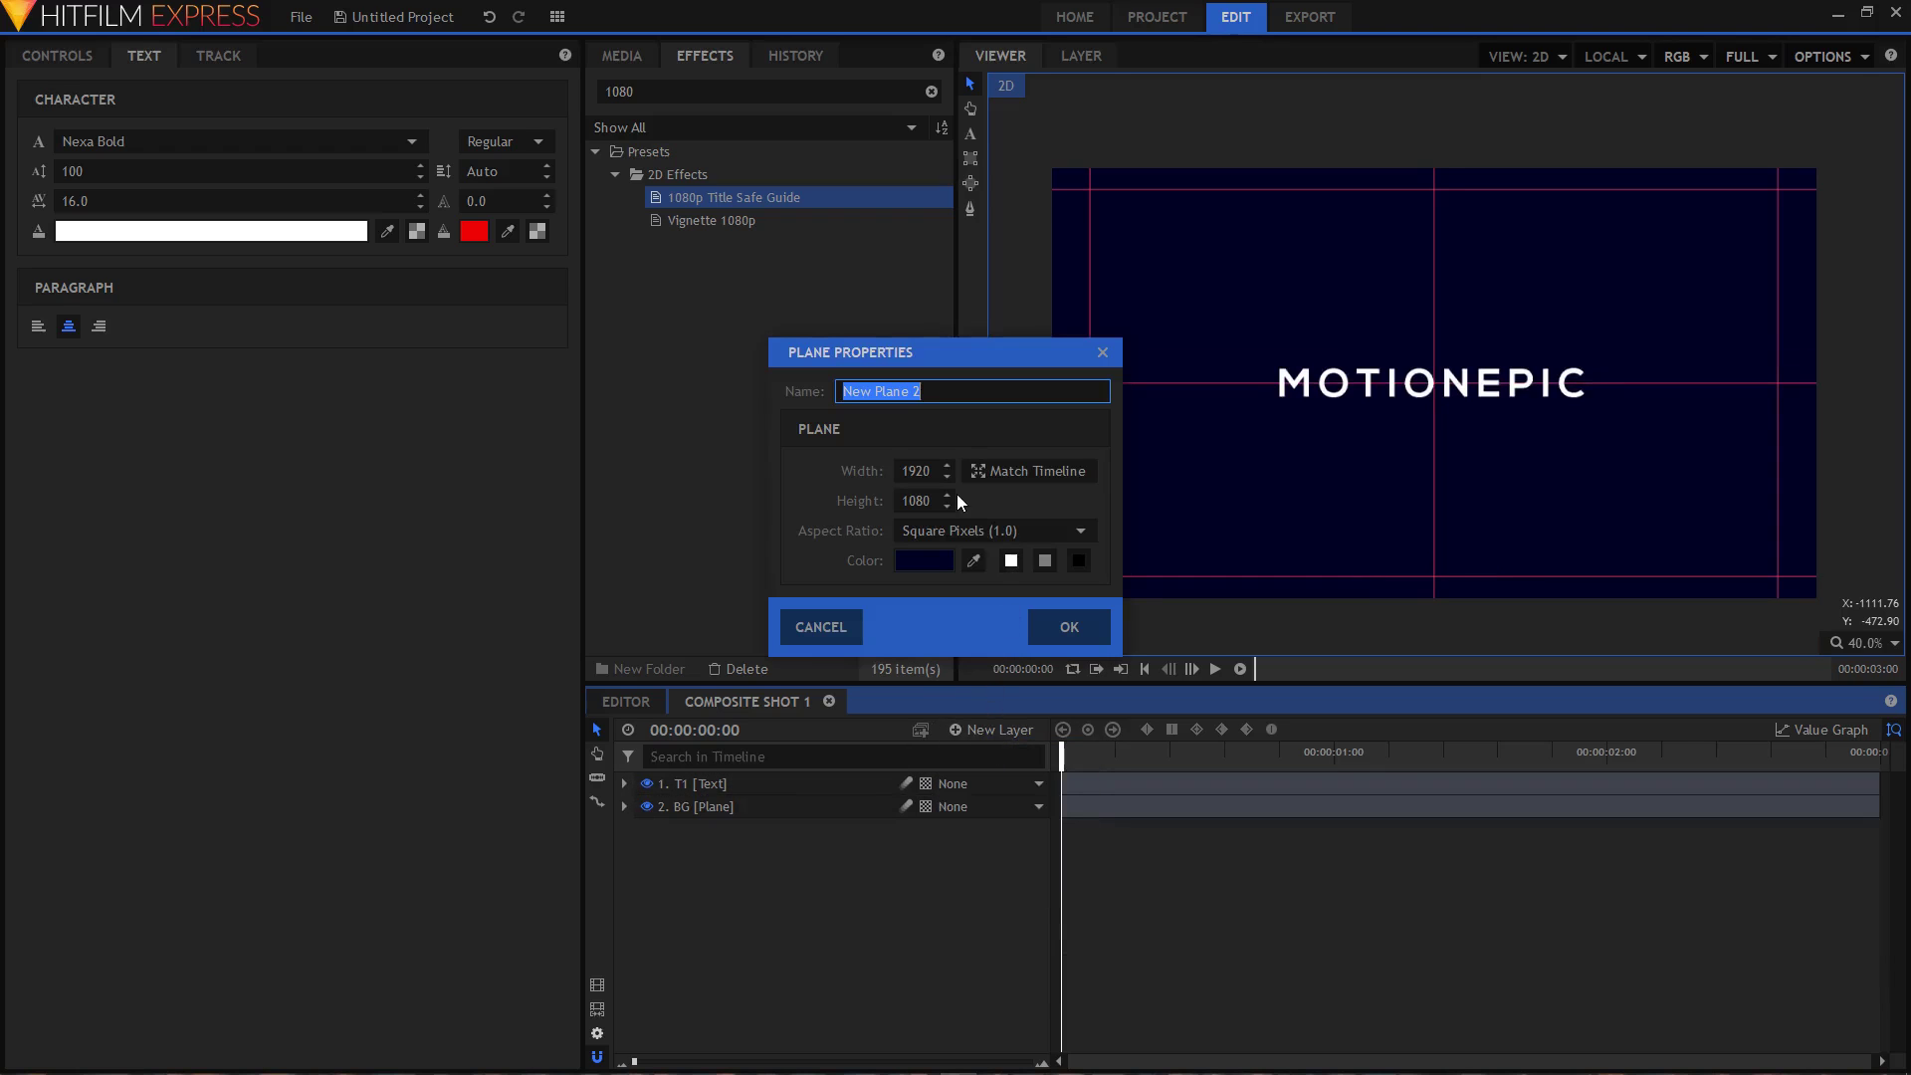
pyautogui.write('WIPE')
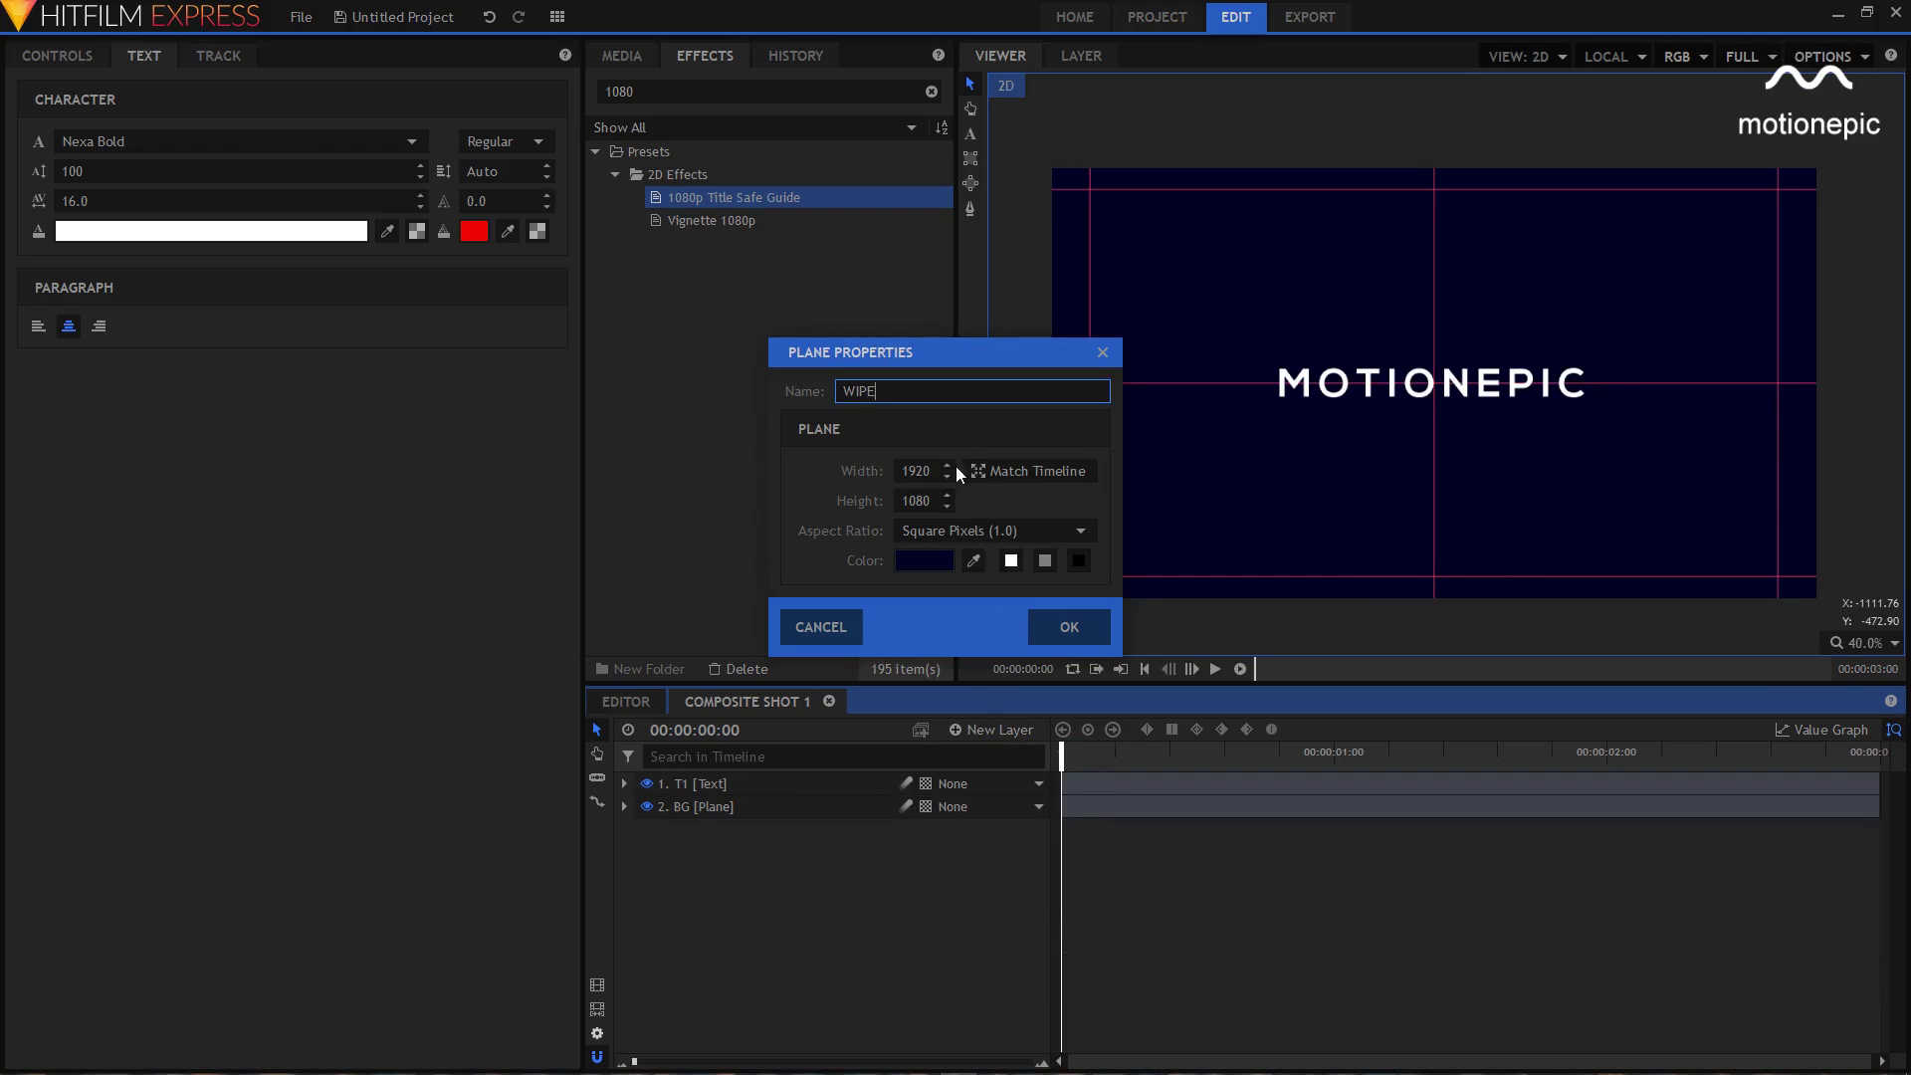
pyautogui.click(1010, 560)
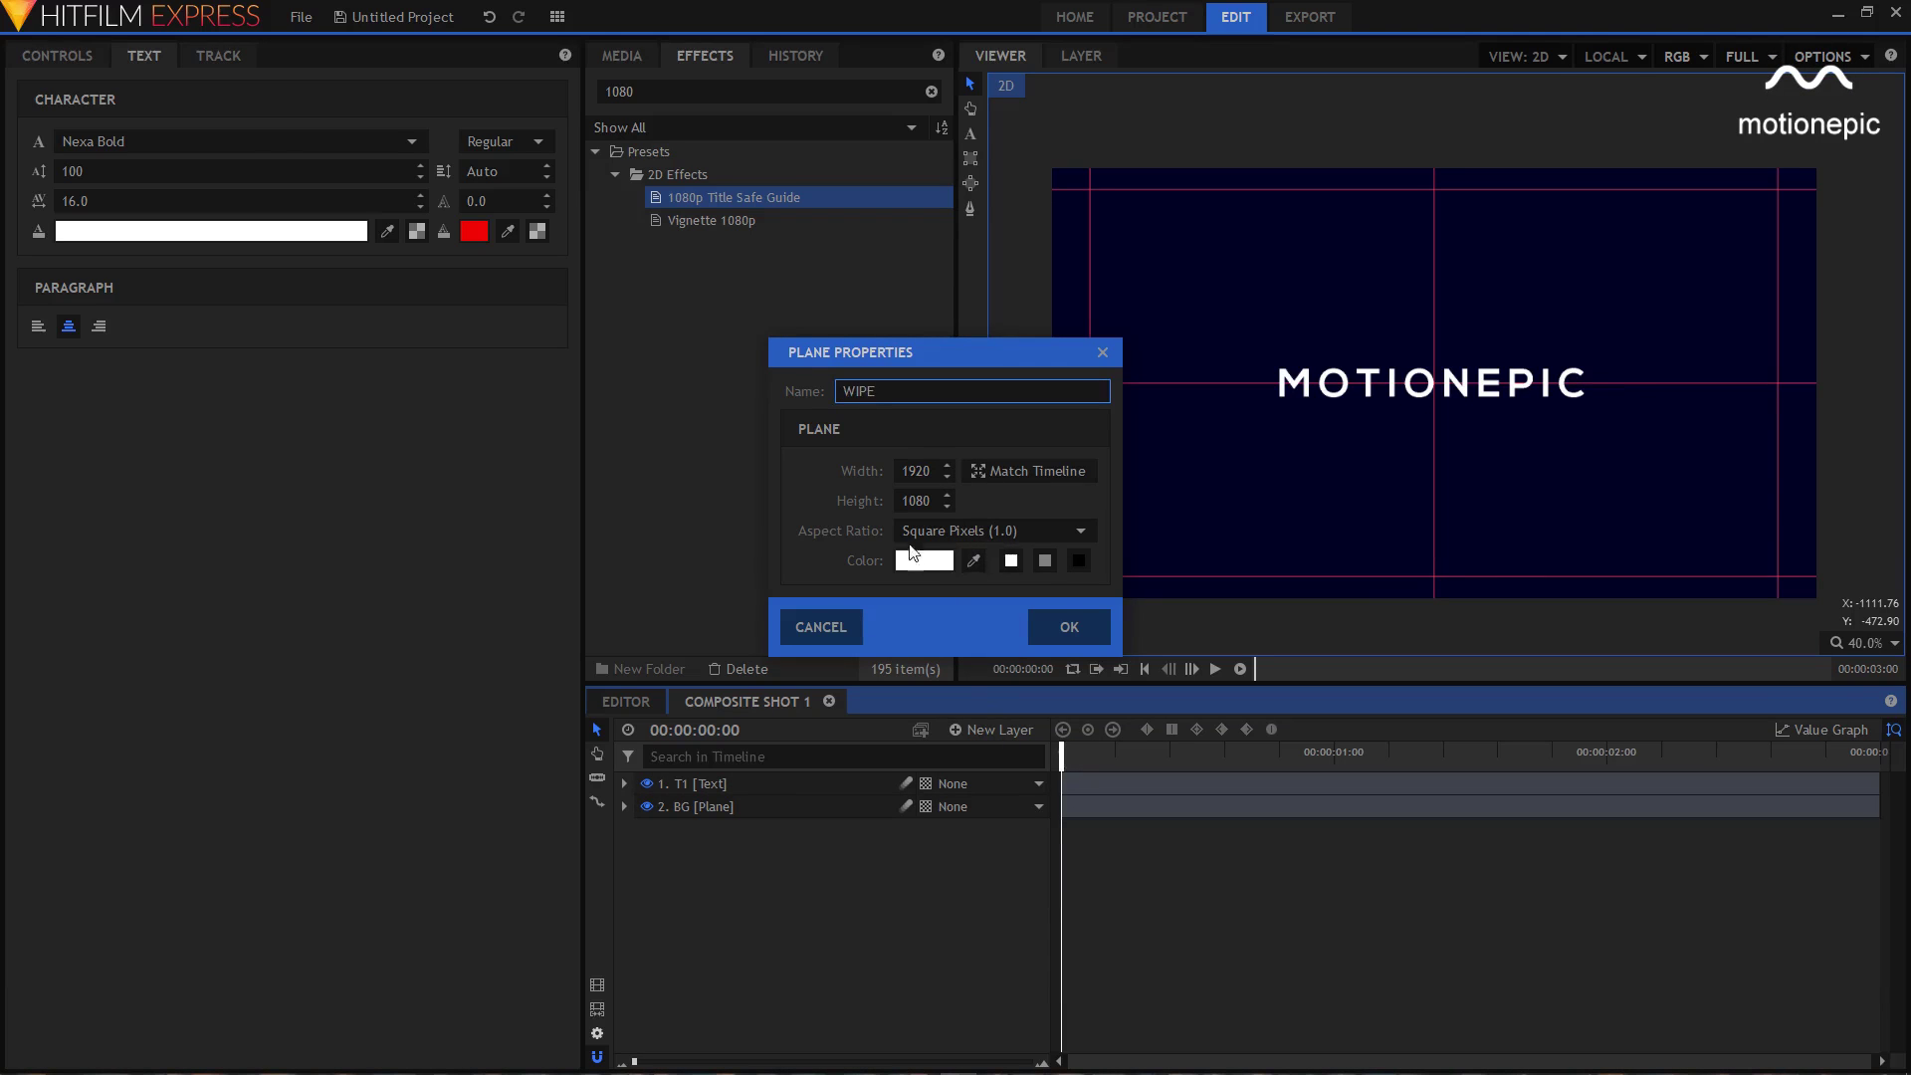
pyautogui.click(1088, 626)
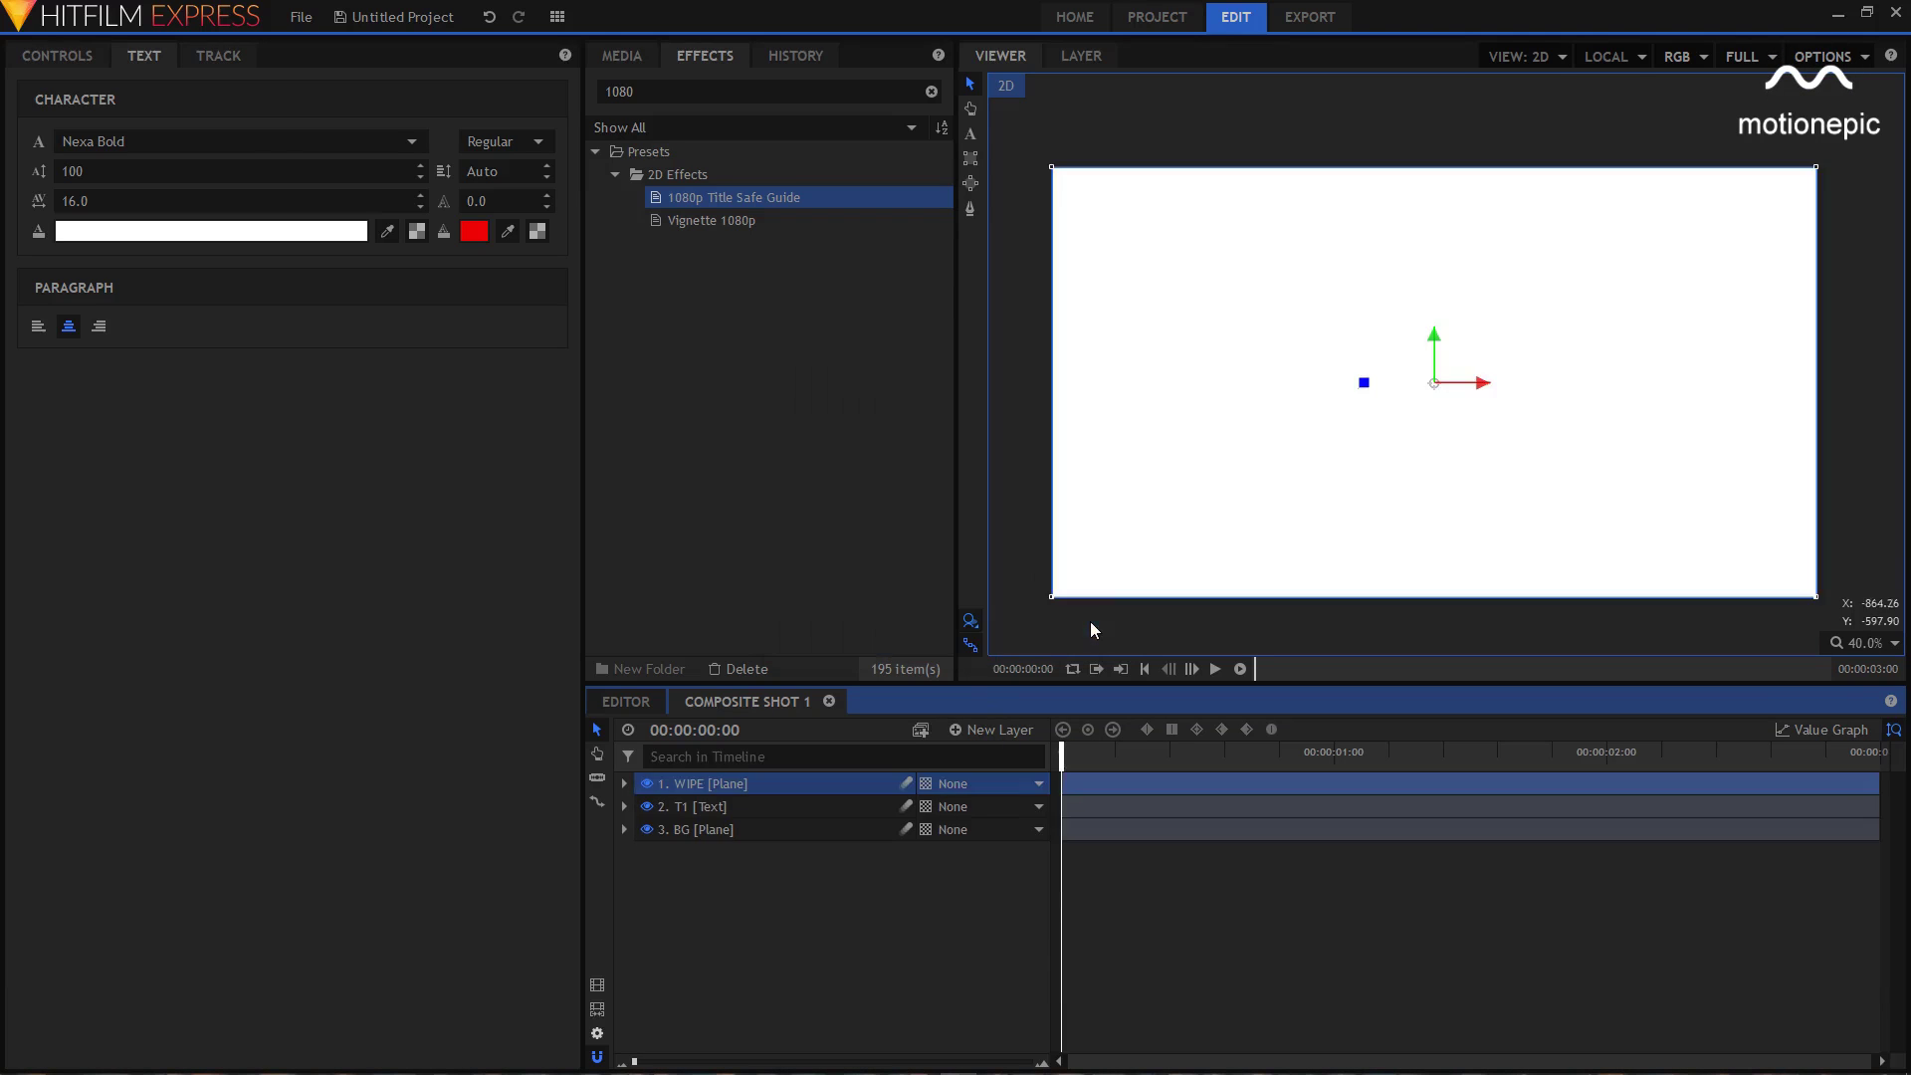
# - Lower the WIPE plane's opacity to 58% in its transform properties
pyautogui.click(624, 783)
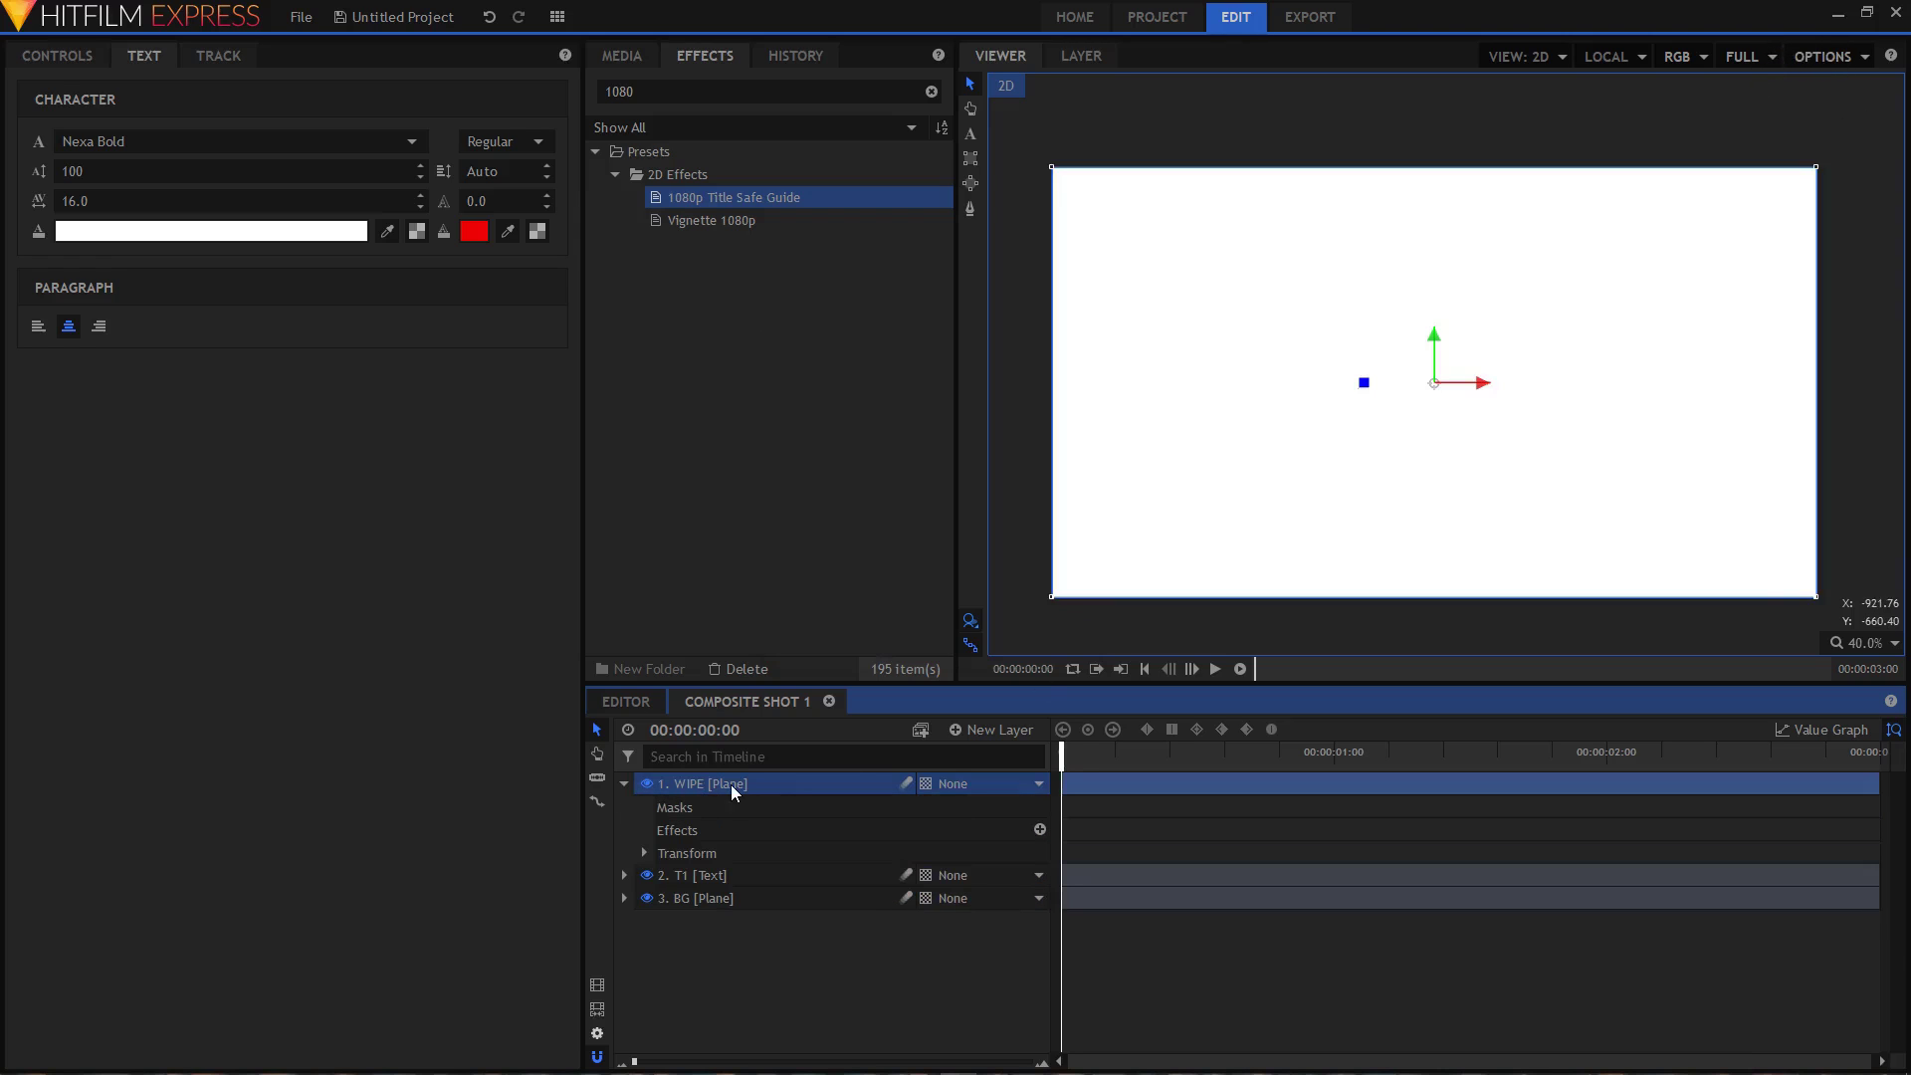
pyautogui.click(644, 853)
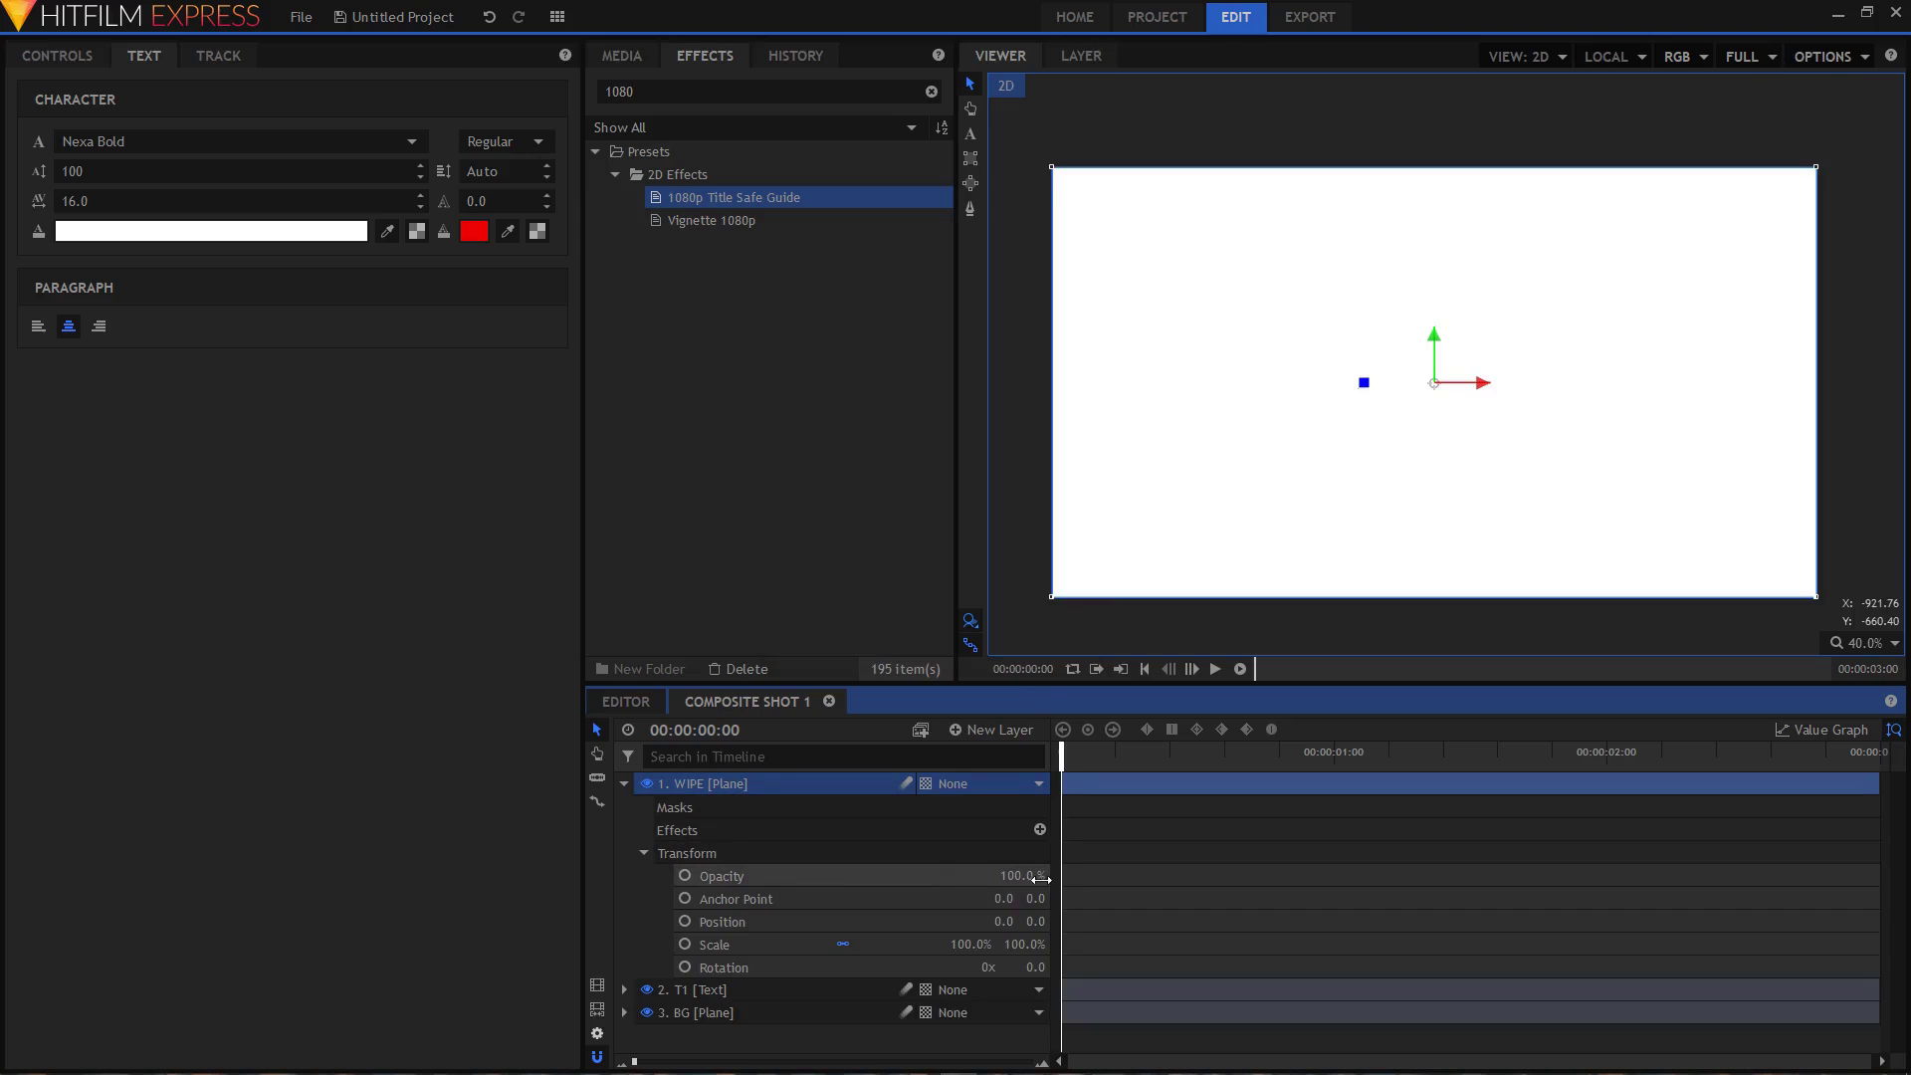
pyautogui.moveTo(1023, 875); pyautogui.dragTo(951, 875)
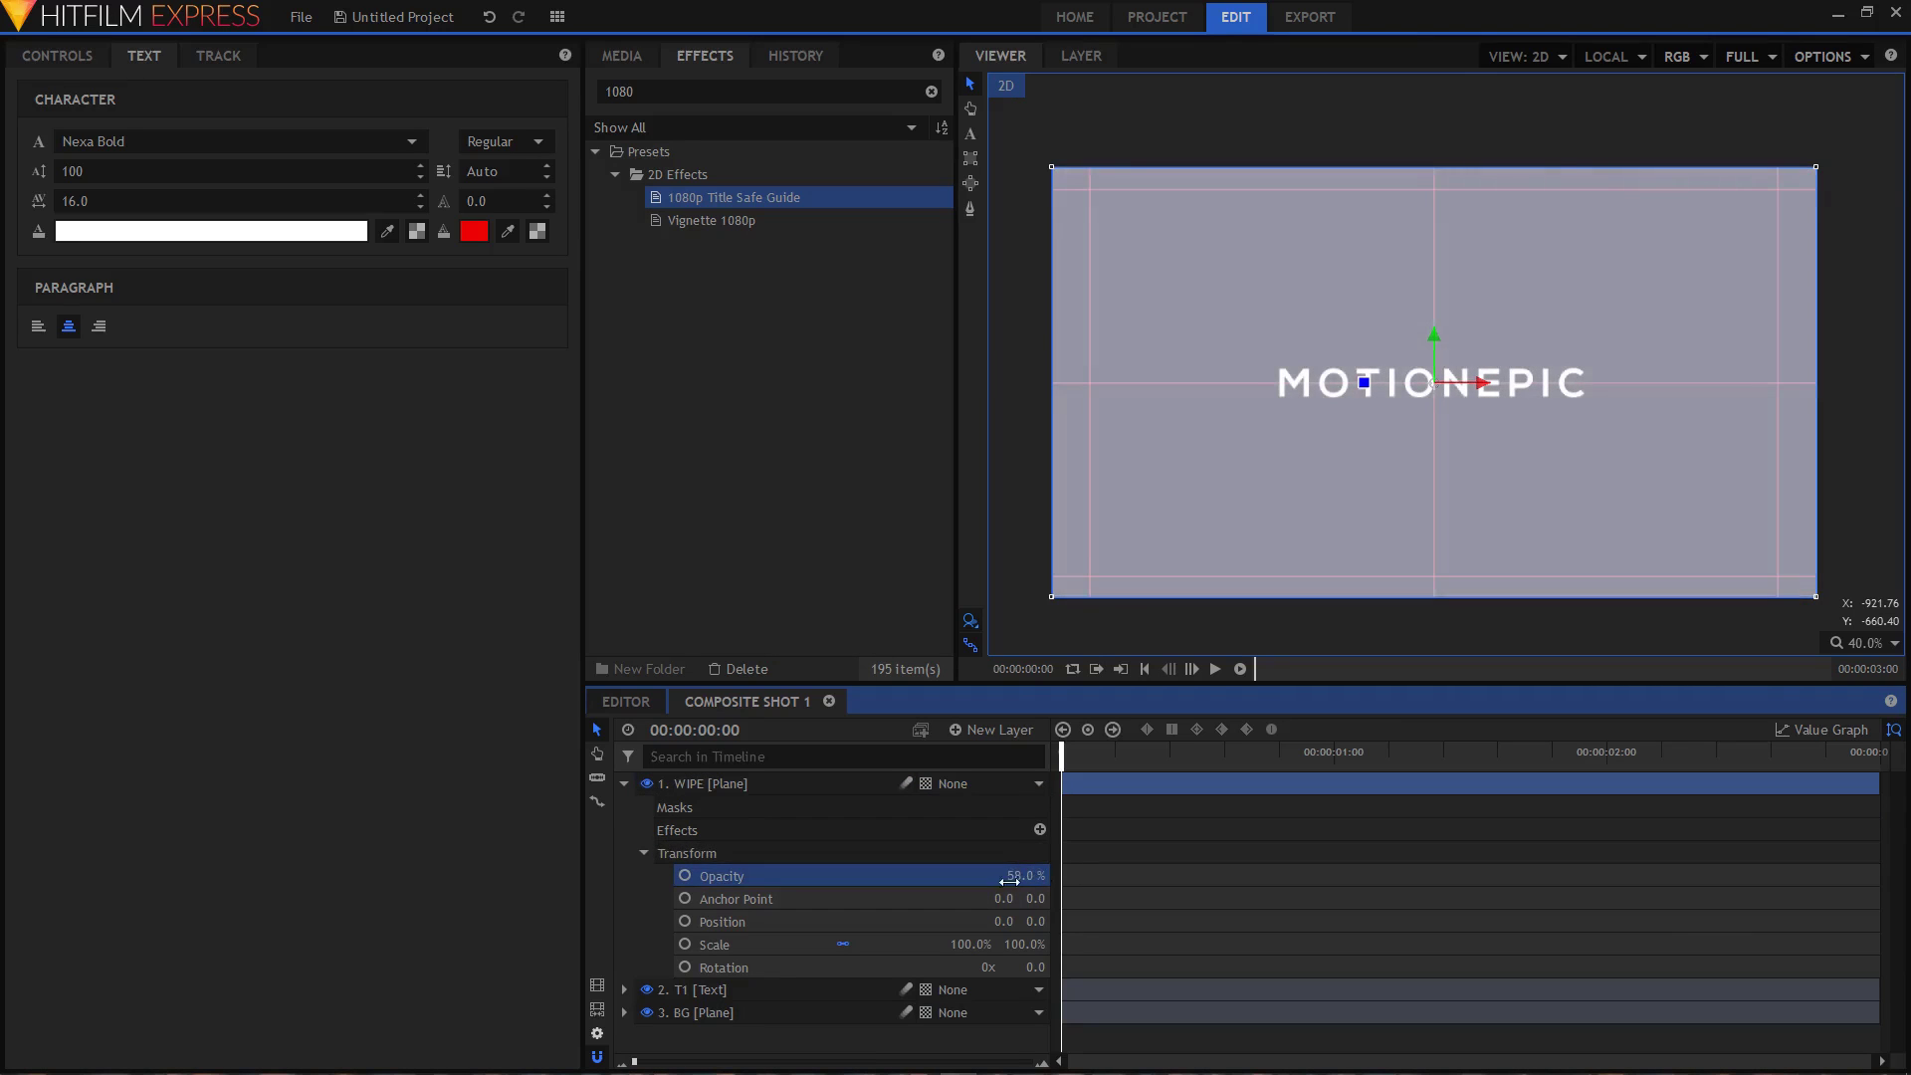
# - Unlink the WIPE plane's scale and set it to 42% horizontally and 10% vertically to fit around the title
pyautogui.click(842, 946)
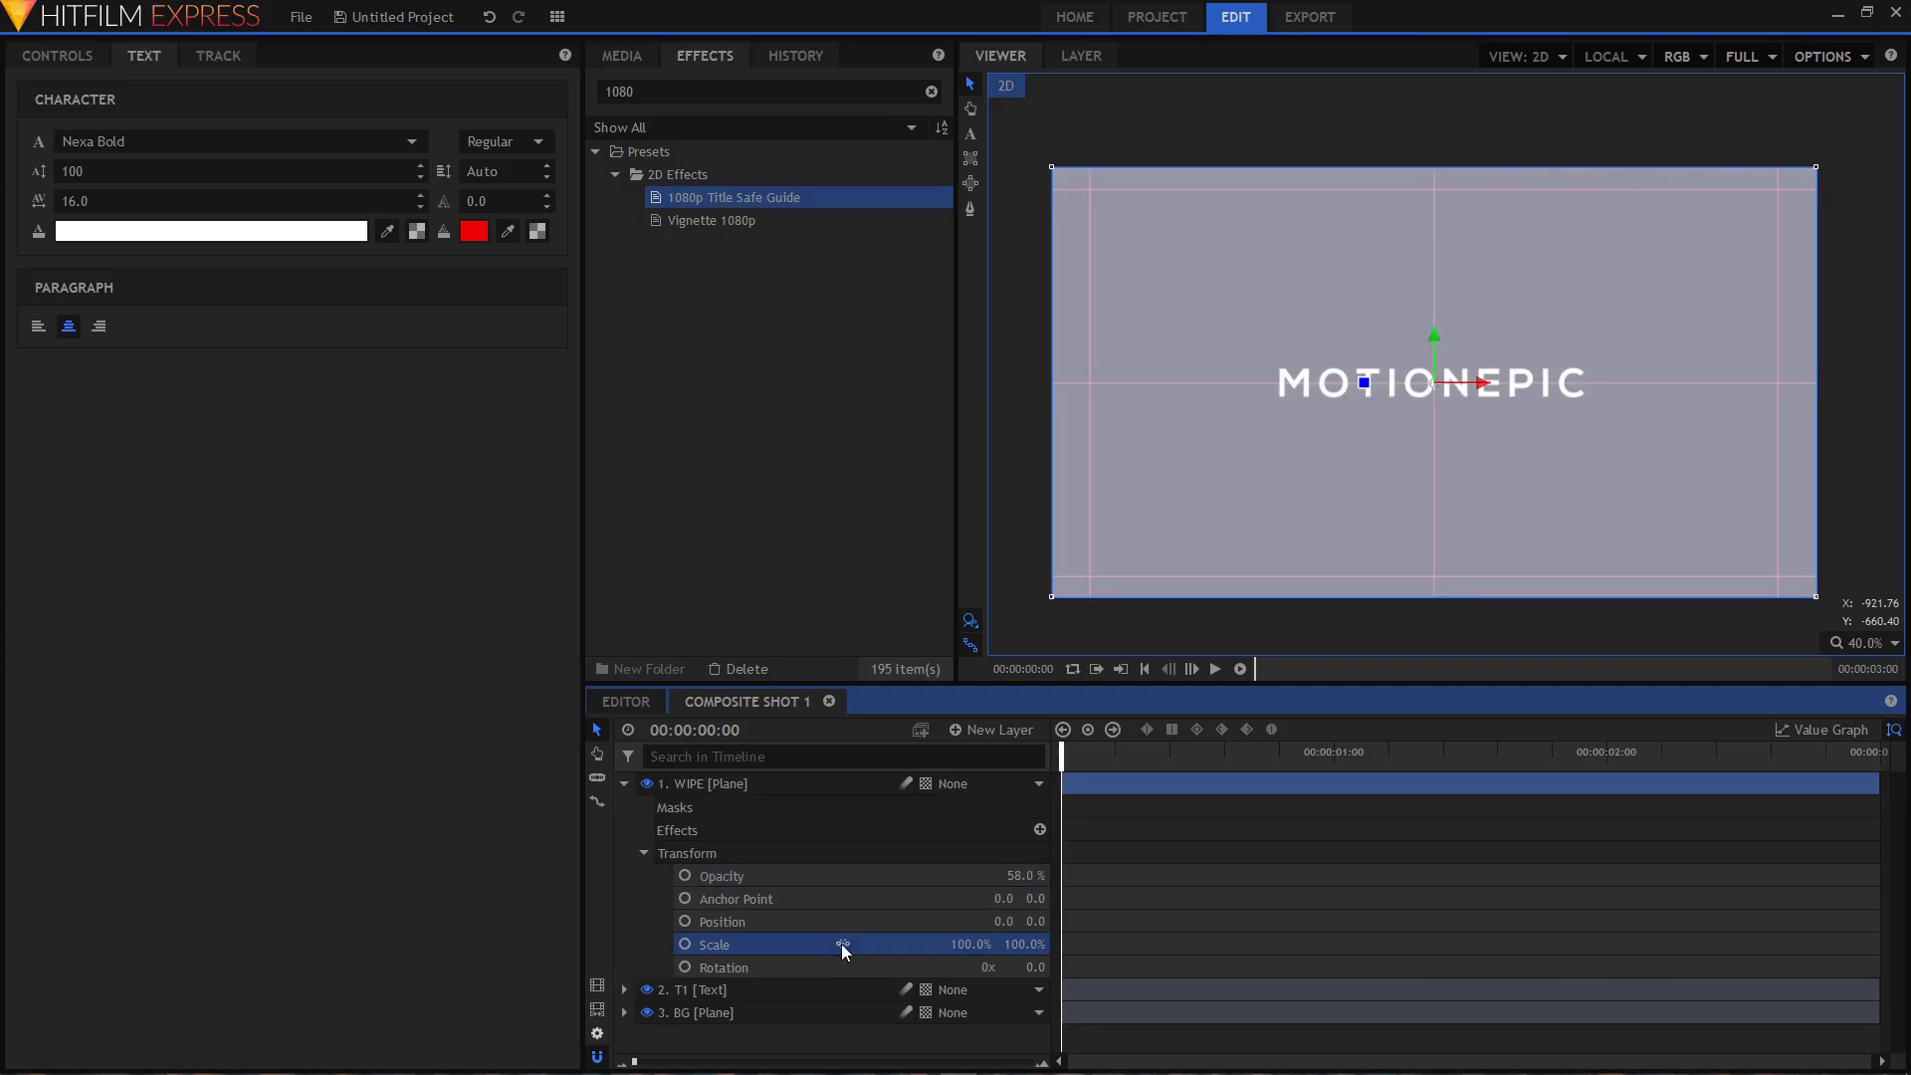
pyautogui.moveTo(842, 943); pyautogui.dragTo(842, 943)
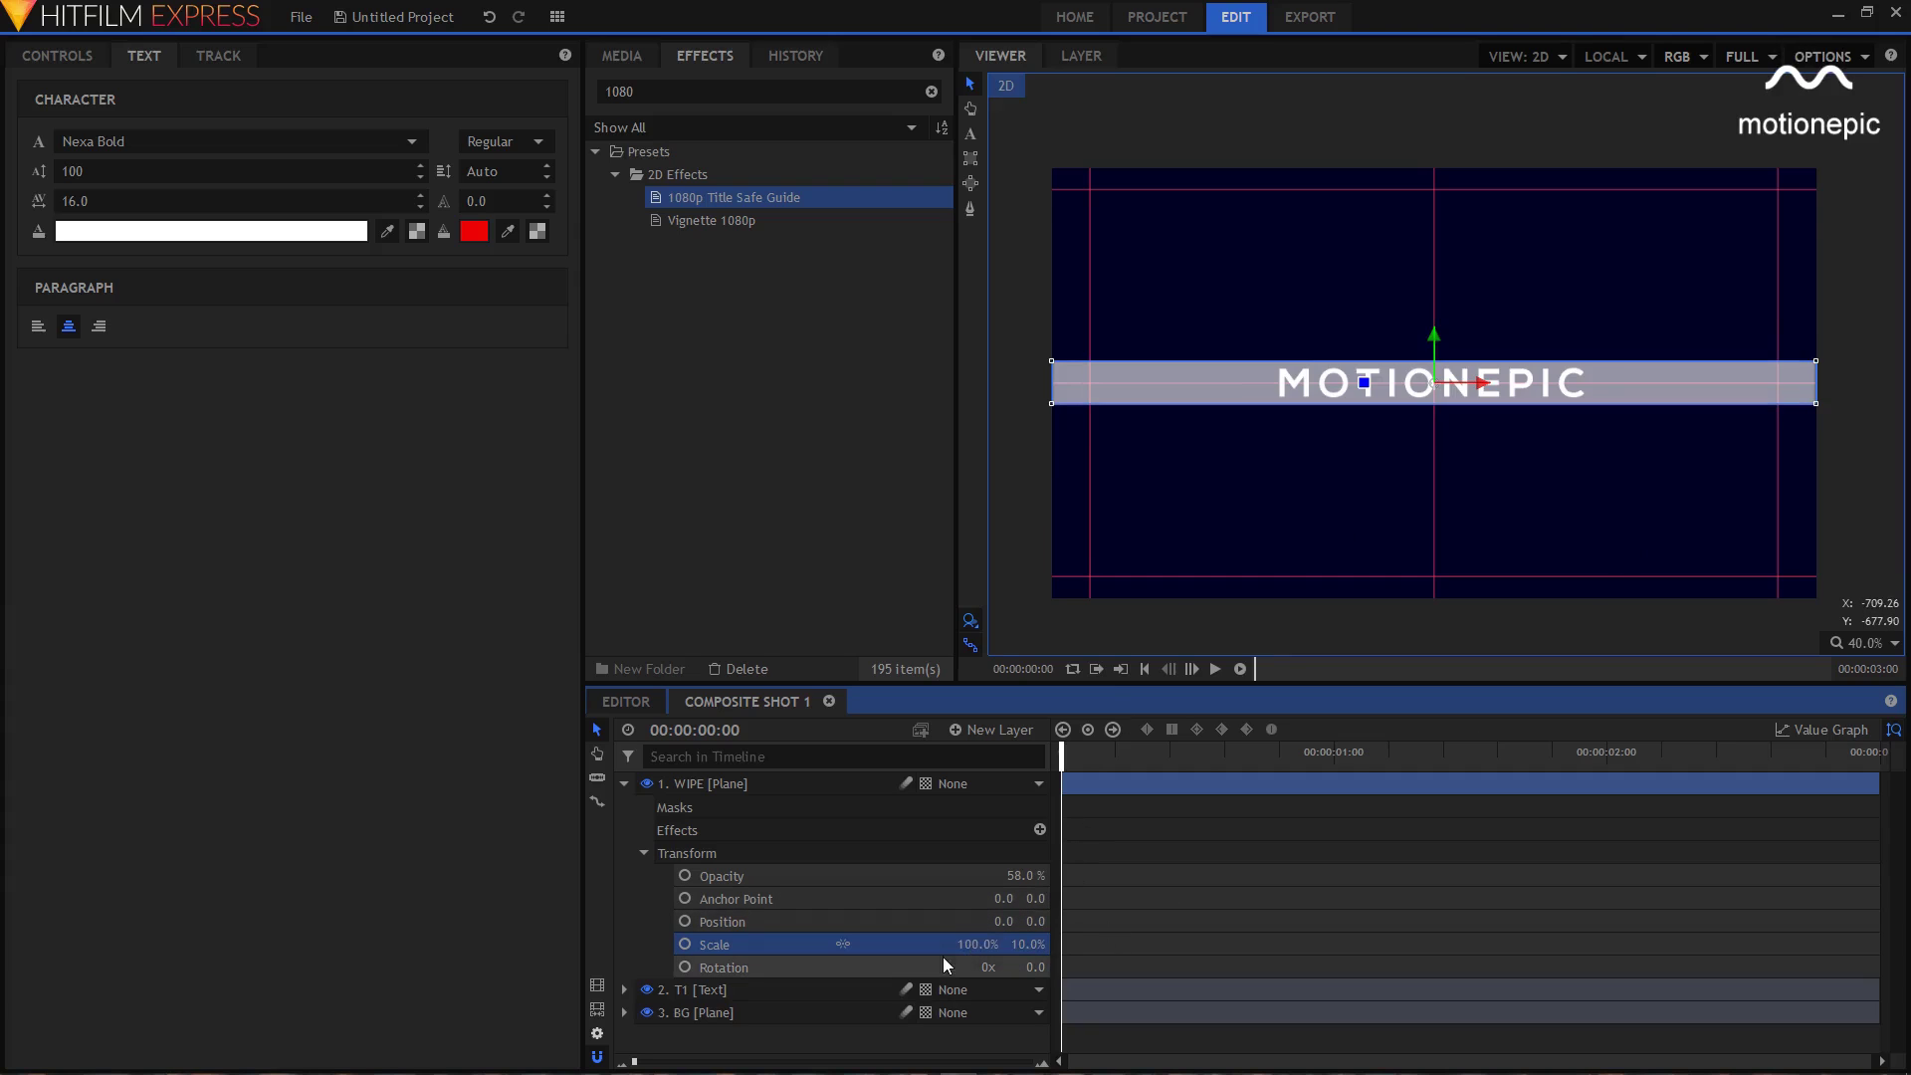
pyautogui.moveTo(978, 944); pyautogui.dragTo(977, 944)
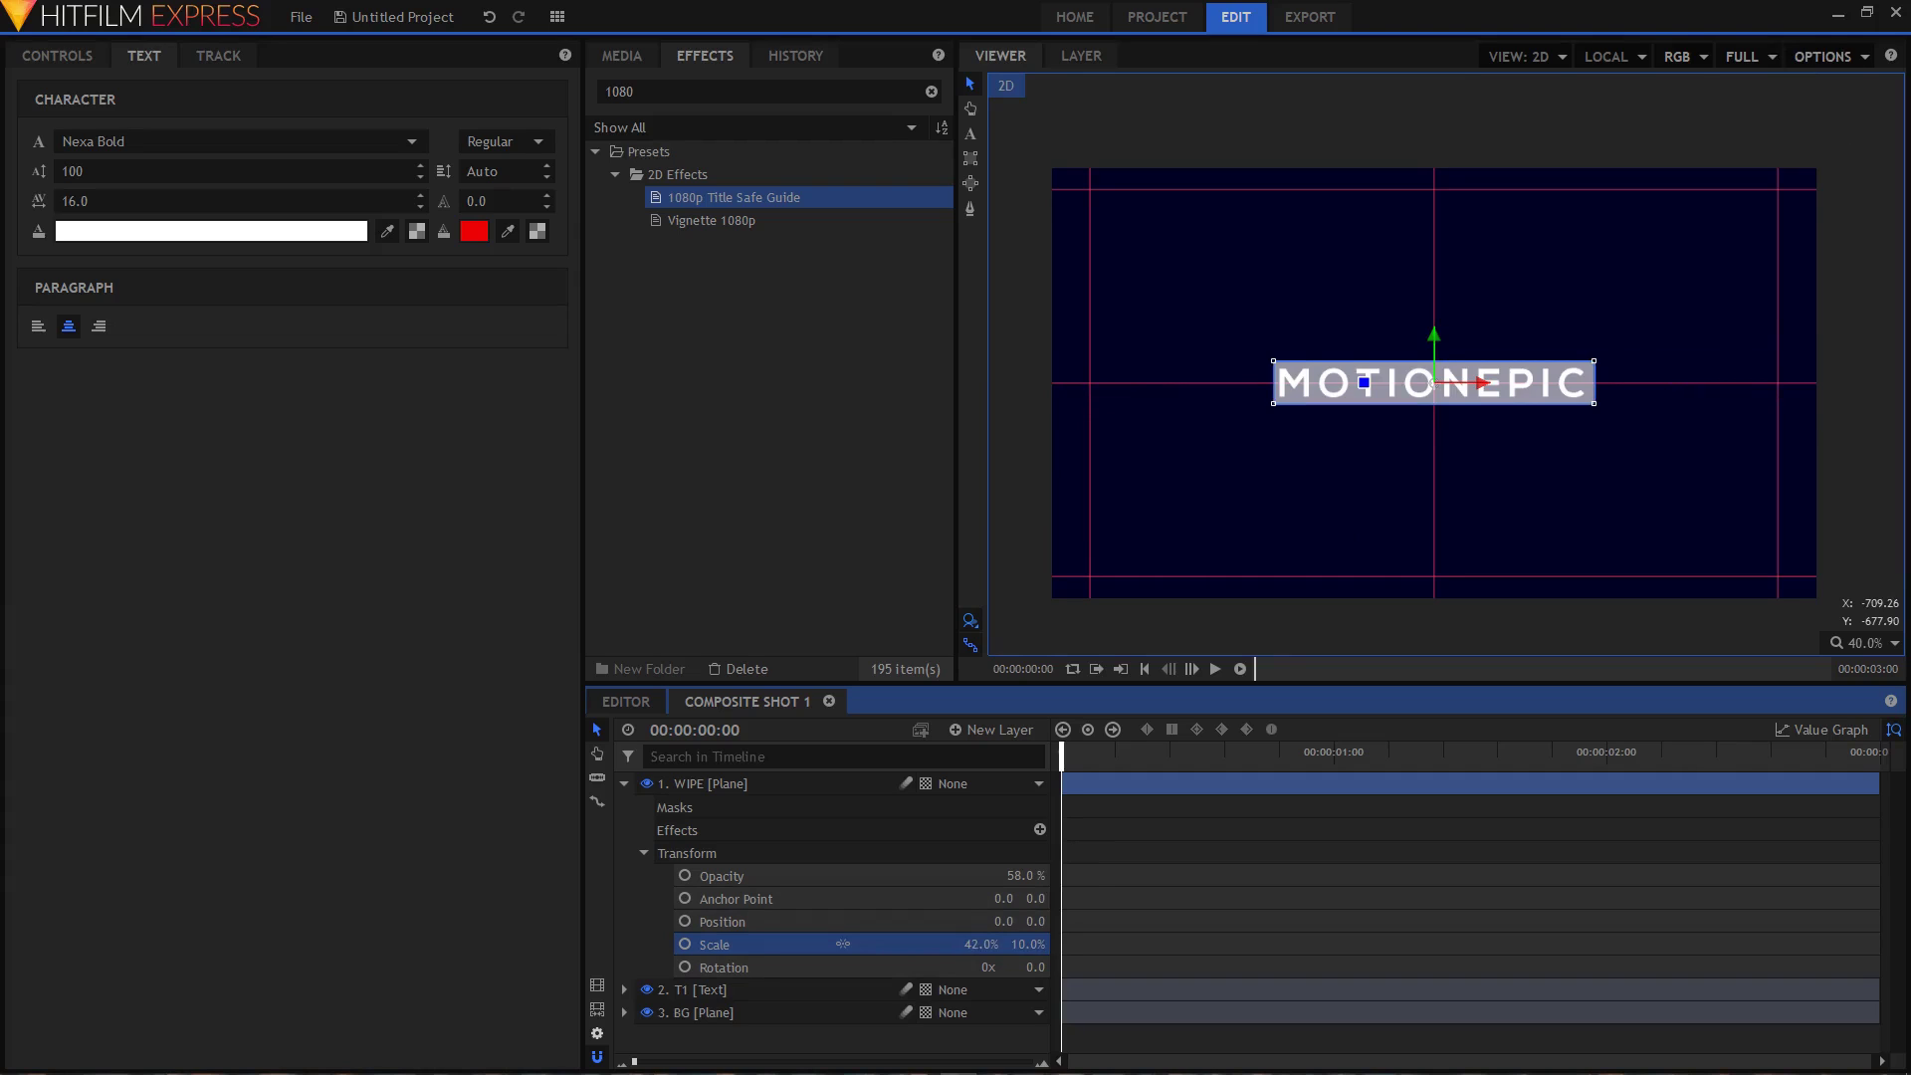
# - Set the WIPE plane's horizontal anchor point to -960 so it lies on the plane's left edge
pyautogui.scroll(3, 1453, 372)
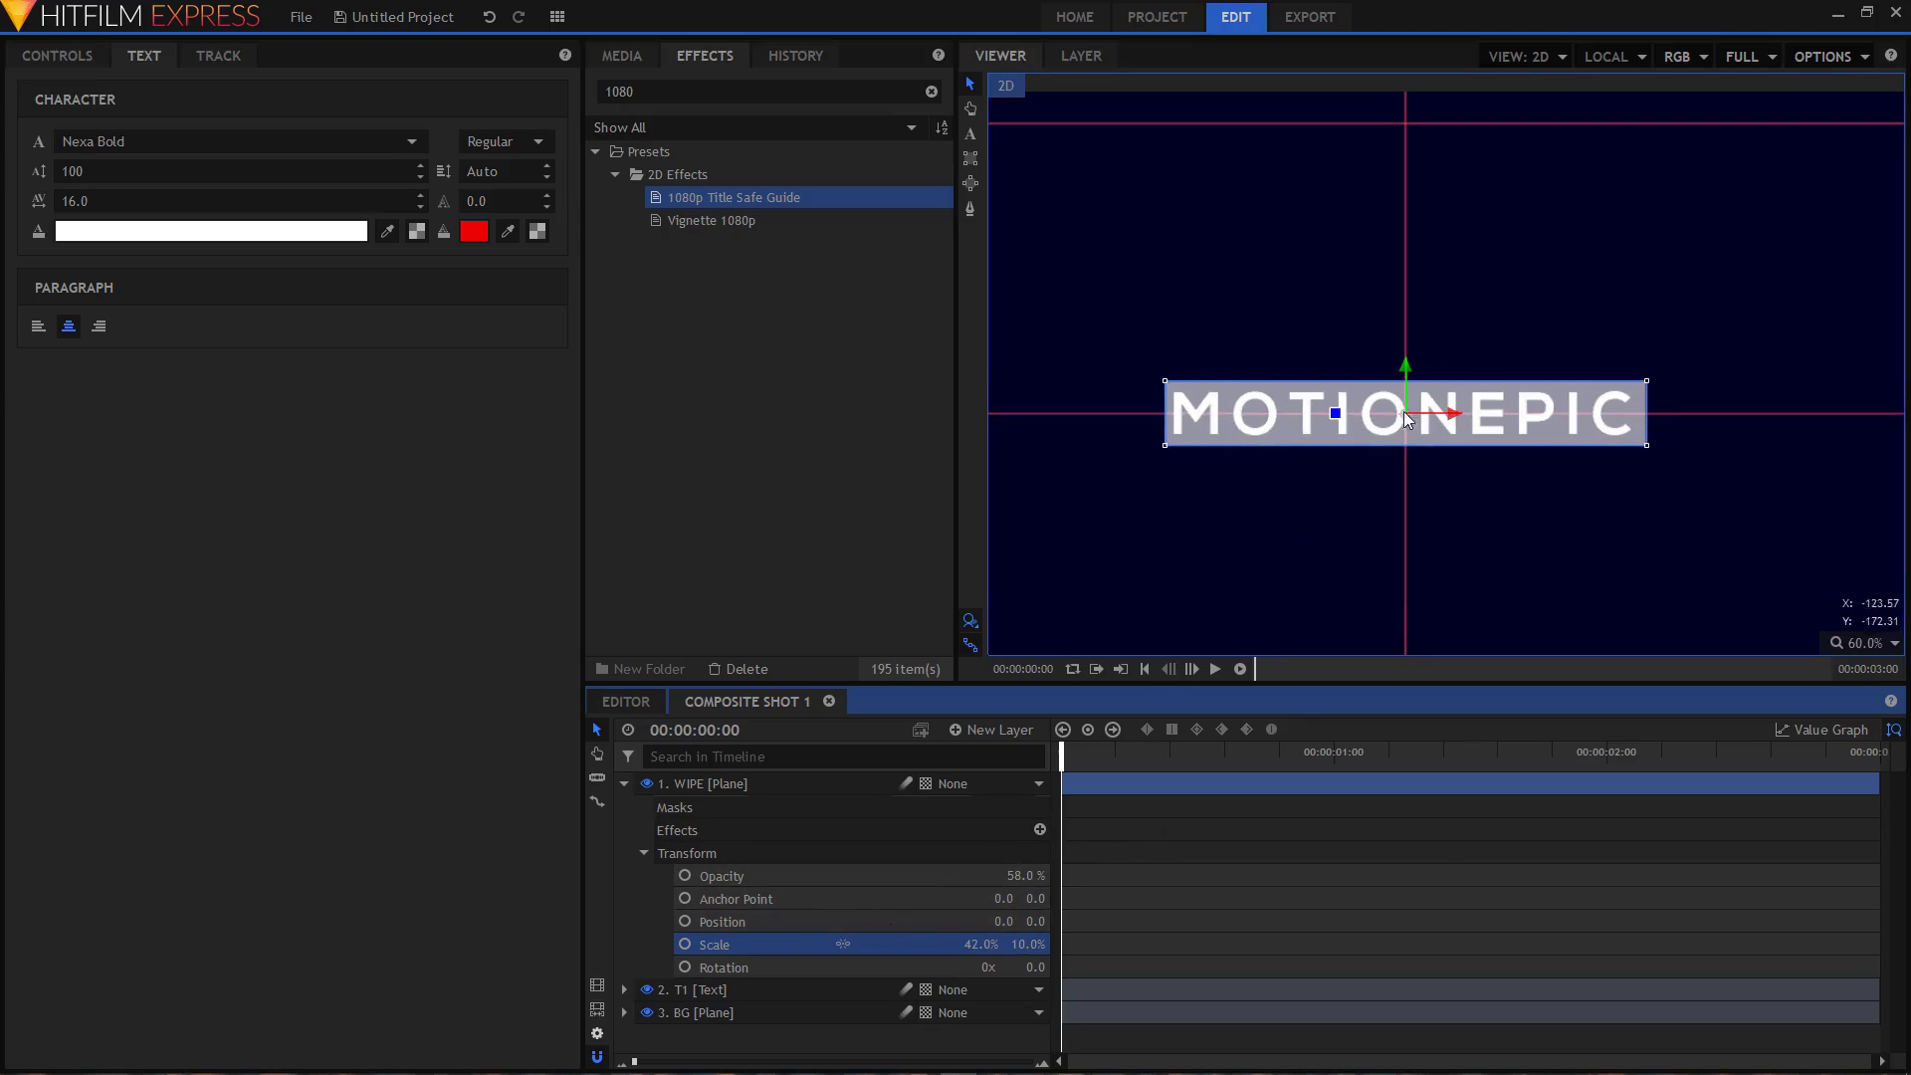
pyautogui.moveTo(1000, 899); pyautogui.dragTo(190, 899)
pyautogui.scroll(5, 1436, 447)
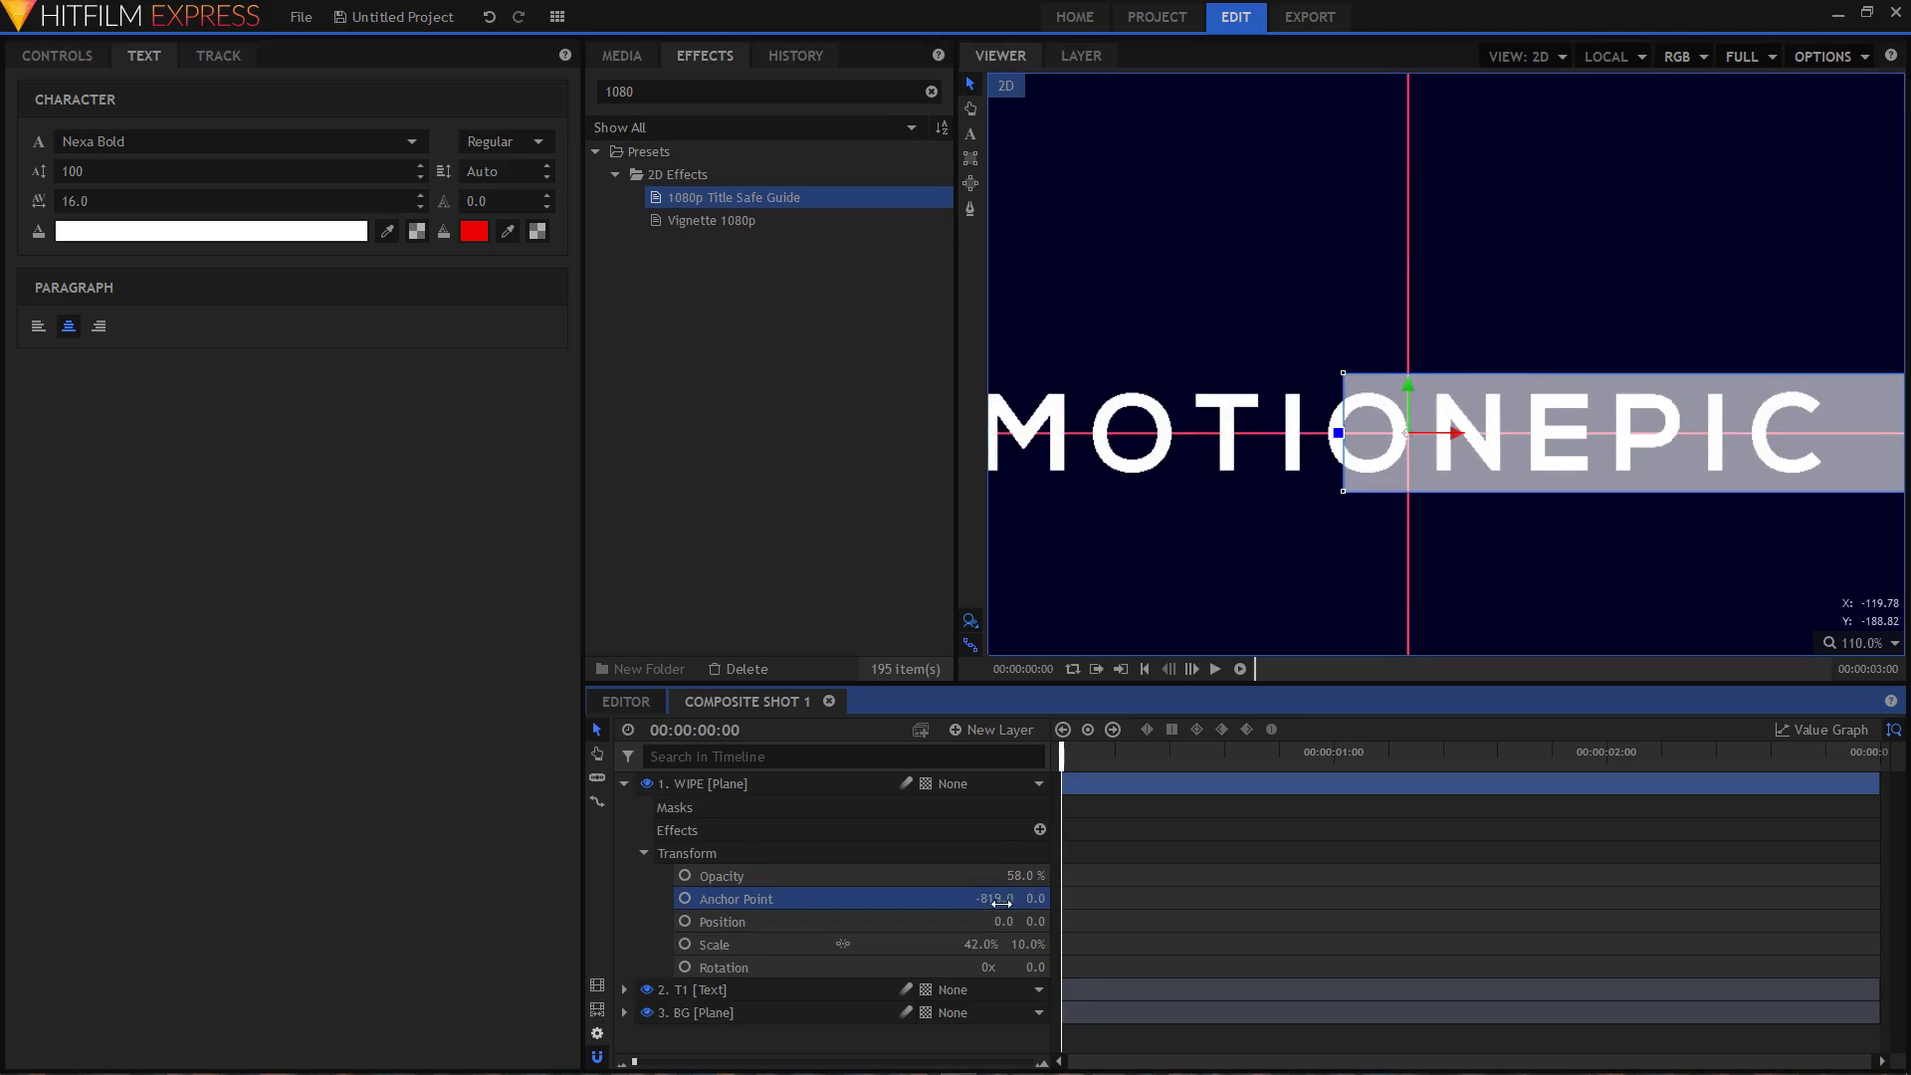
pyautogui.moveTo(992, 899); pyautogui.dragTo(914, 899)
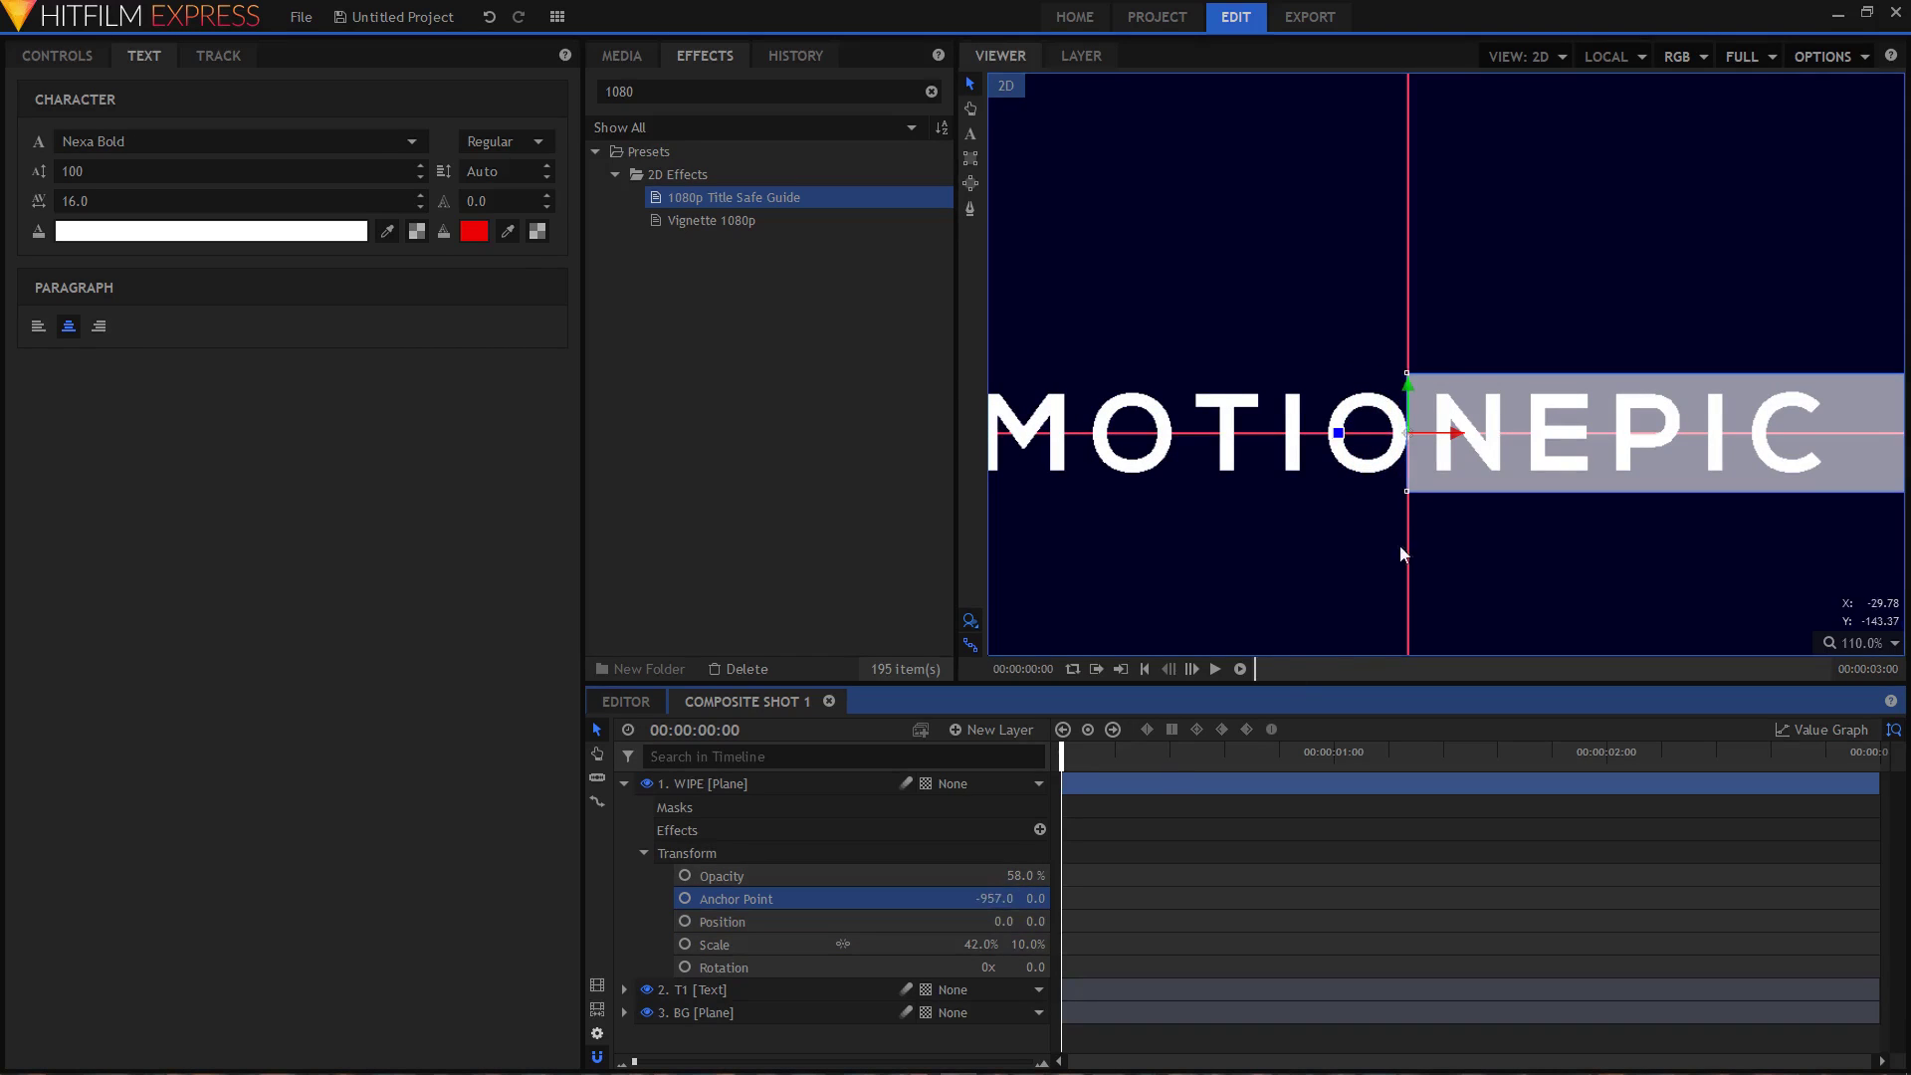
pyautogui.scroll(3, 1455, 368)
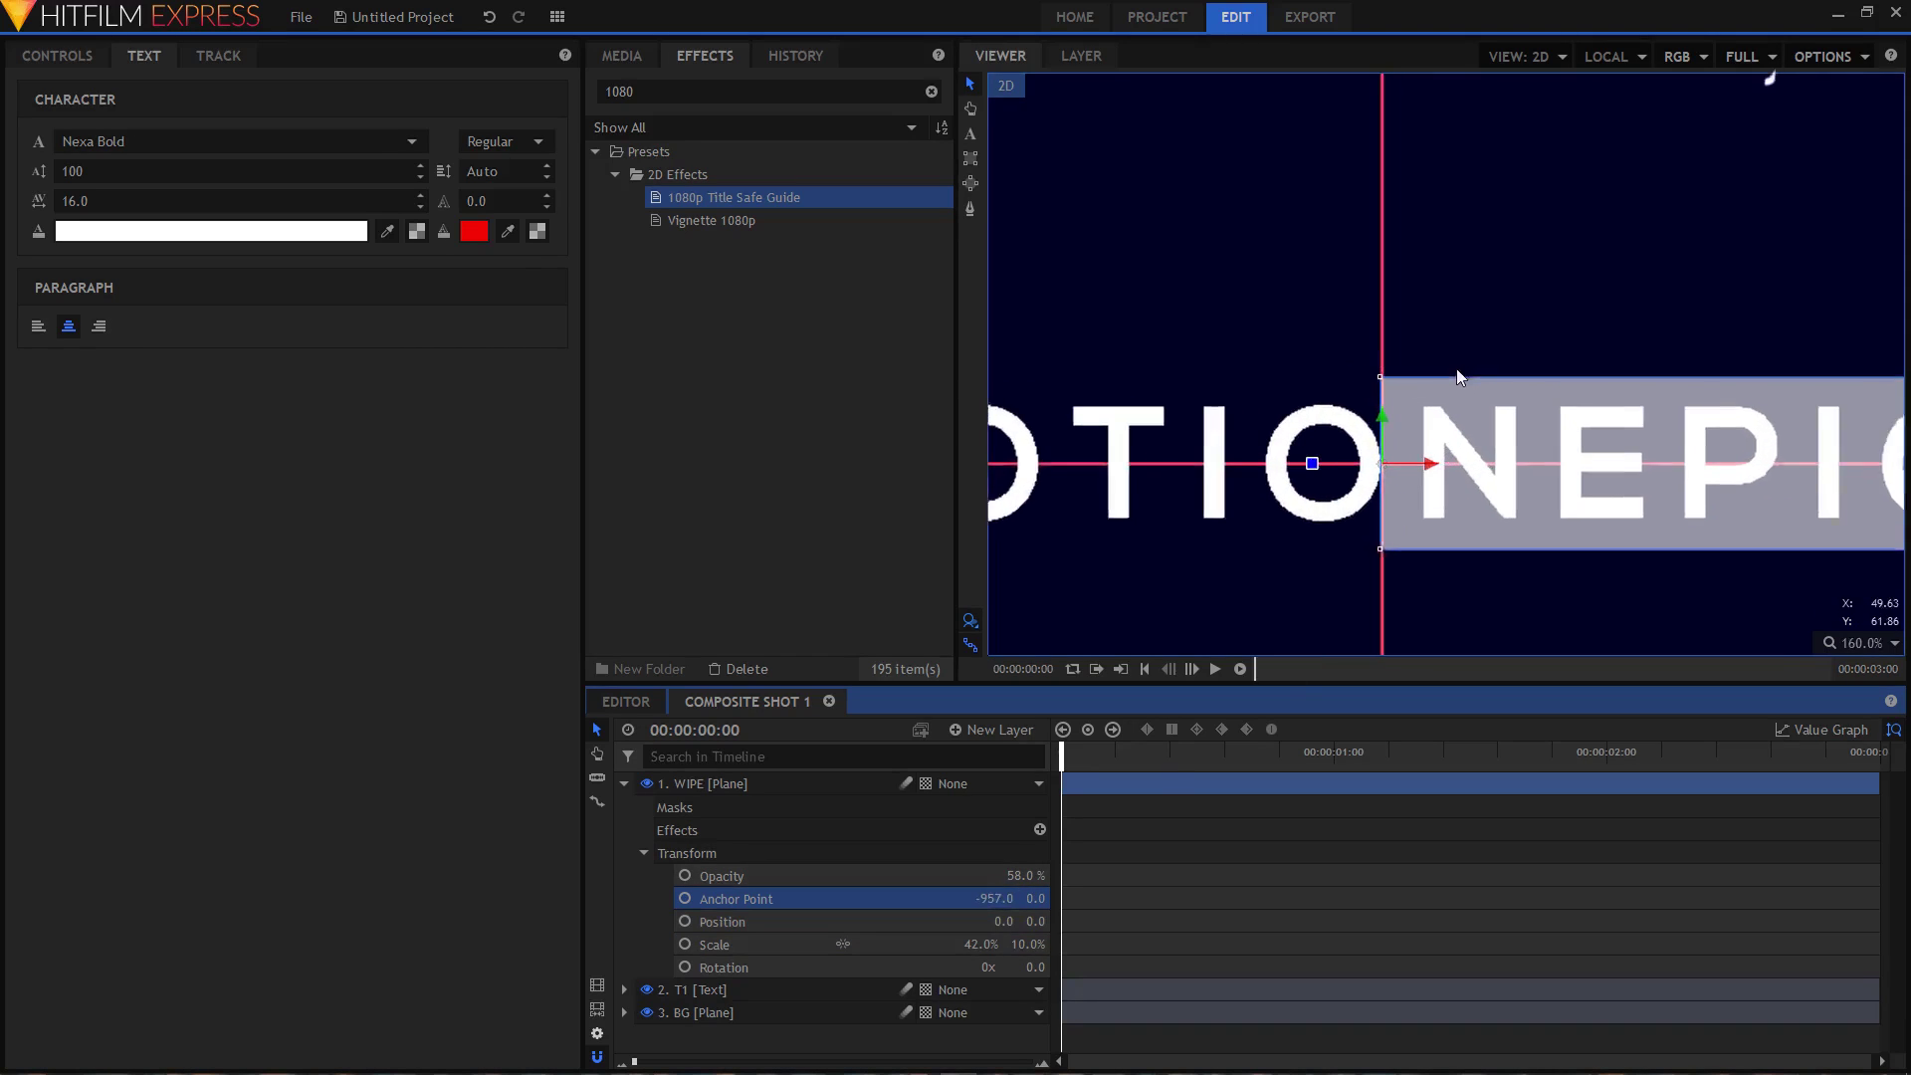
pyautogui.moveTo(993, 899); pyautogui.dragTo(986, 899)
pyautogui.click(986, 899)
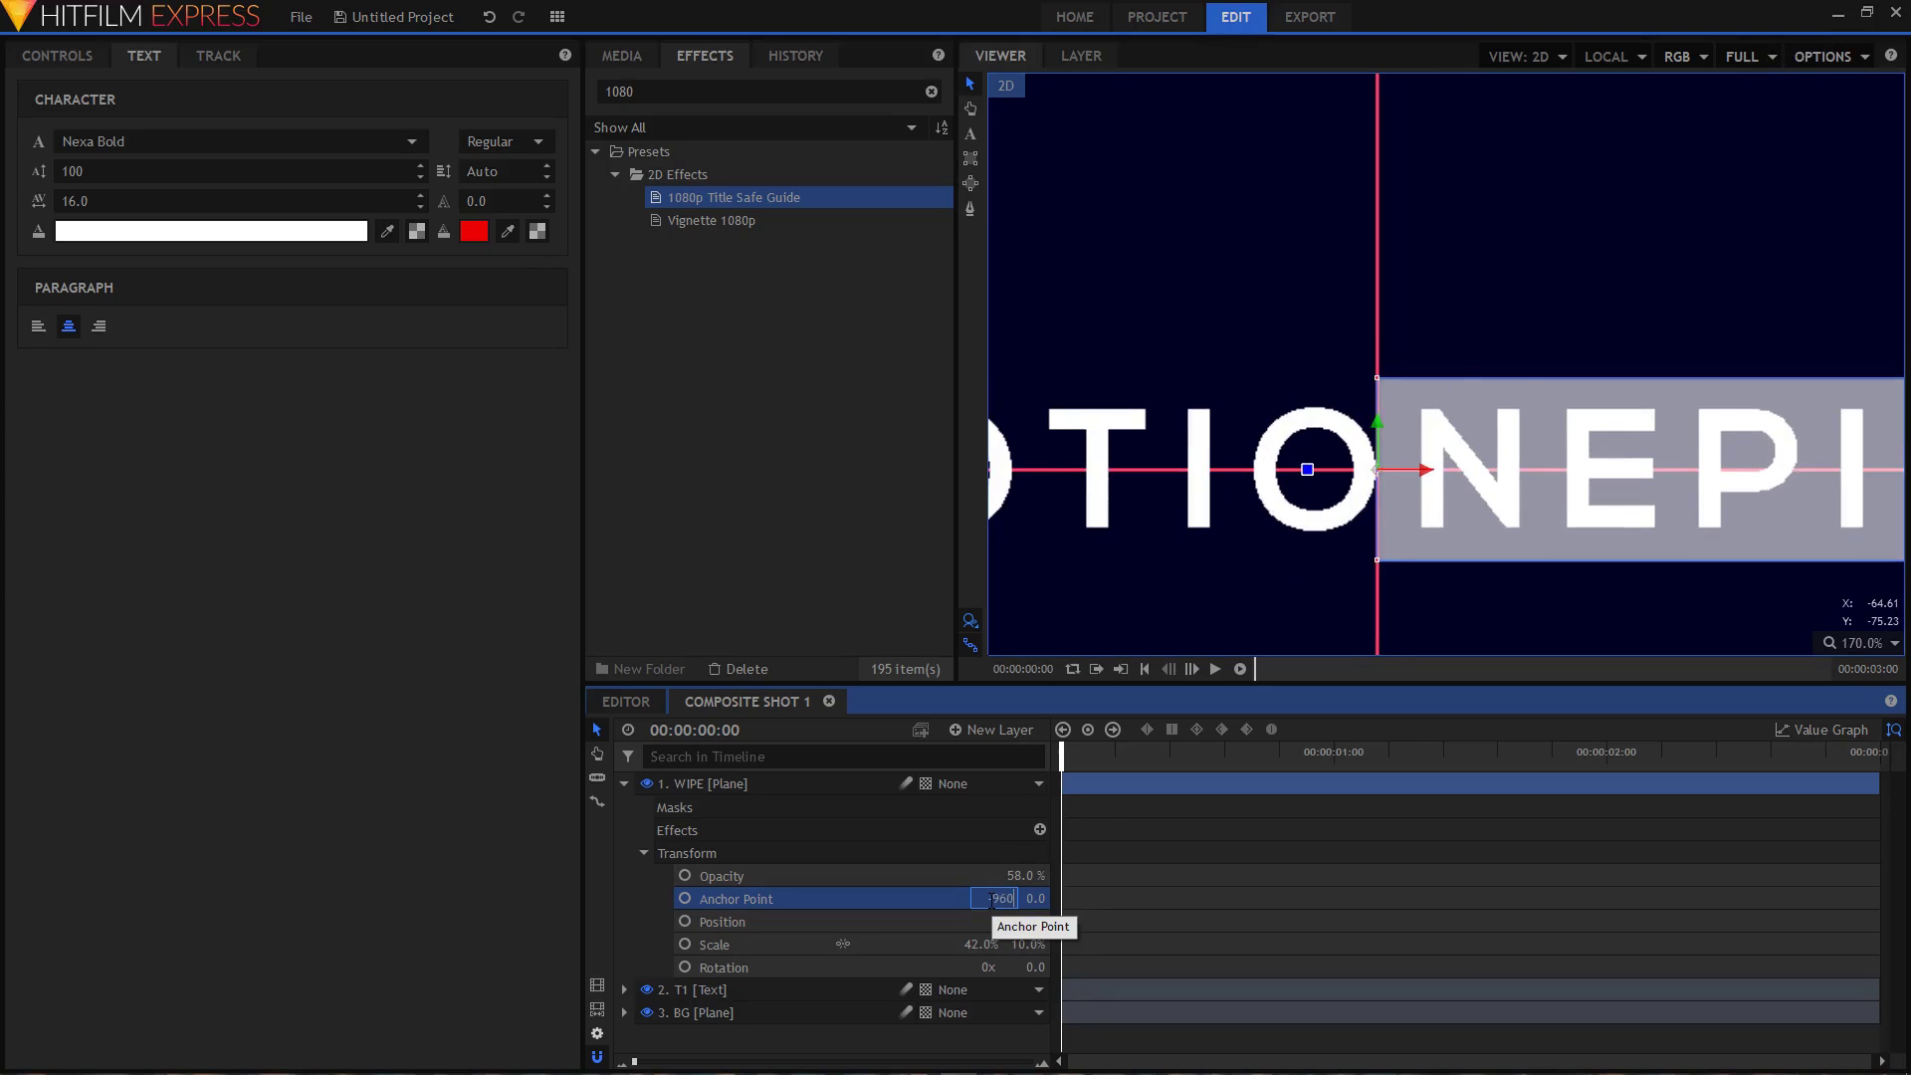
pyautogui.press('Return')
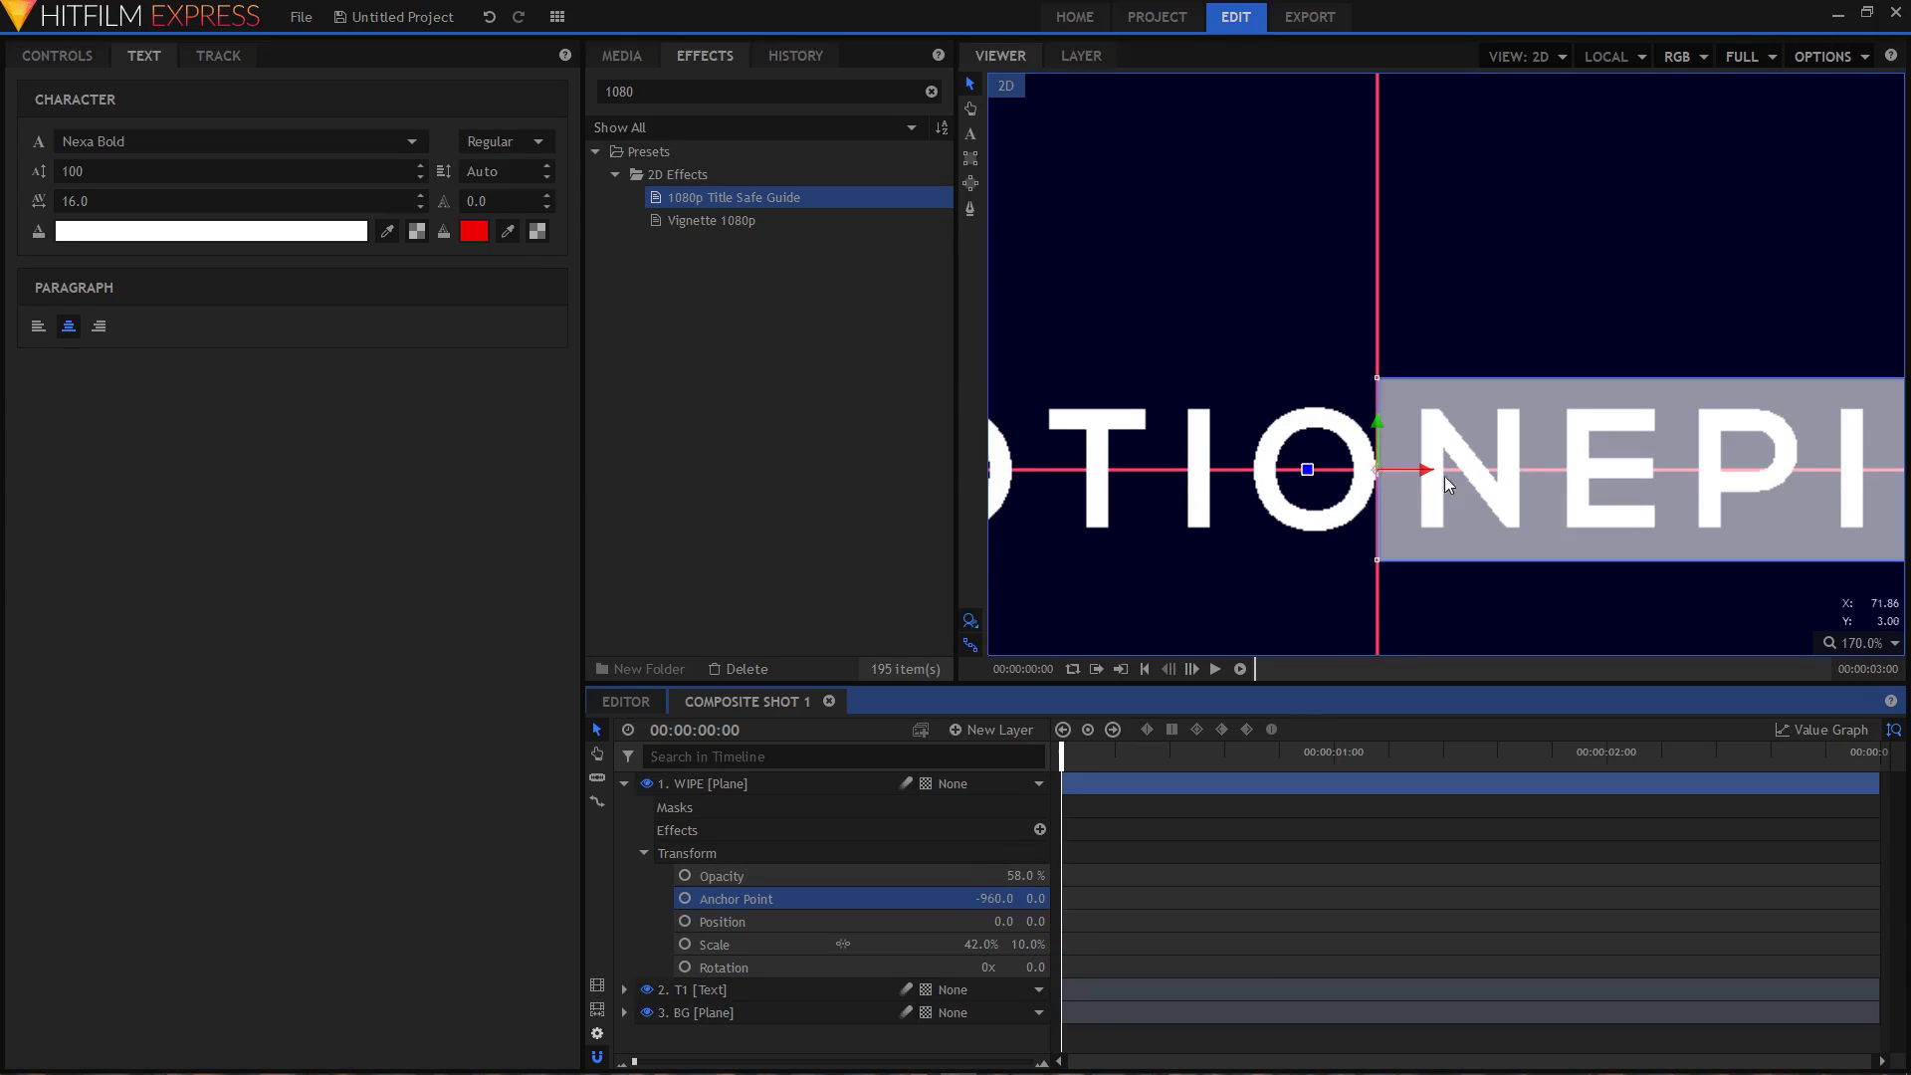
pyautogui.scroll(3, 1449, 476)
pyautogui.scroll(-6, 1403, 507)
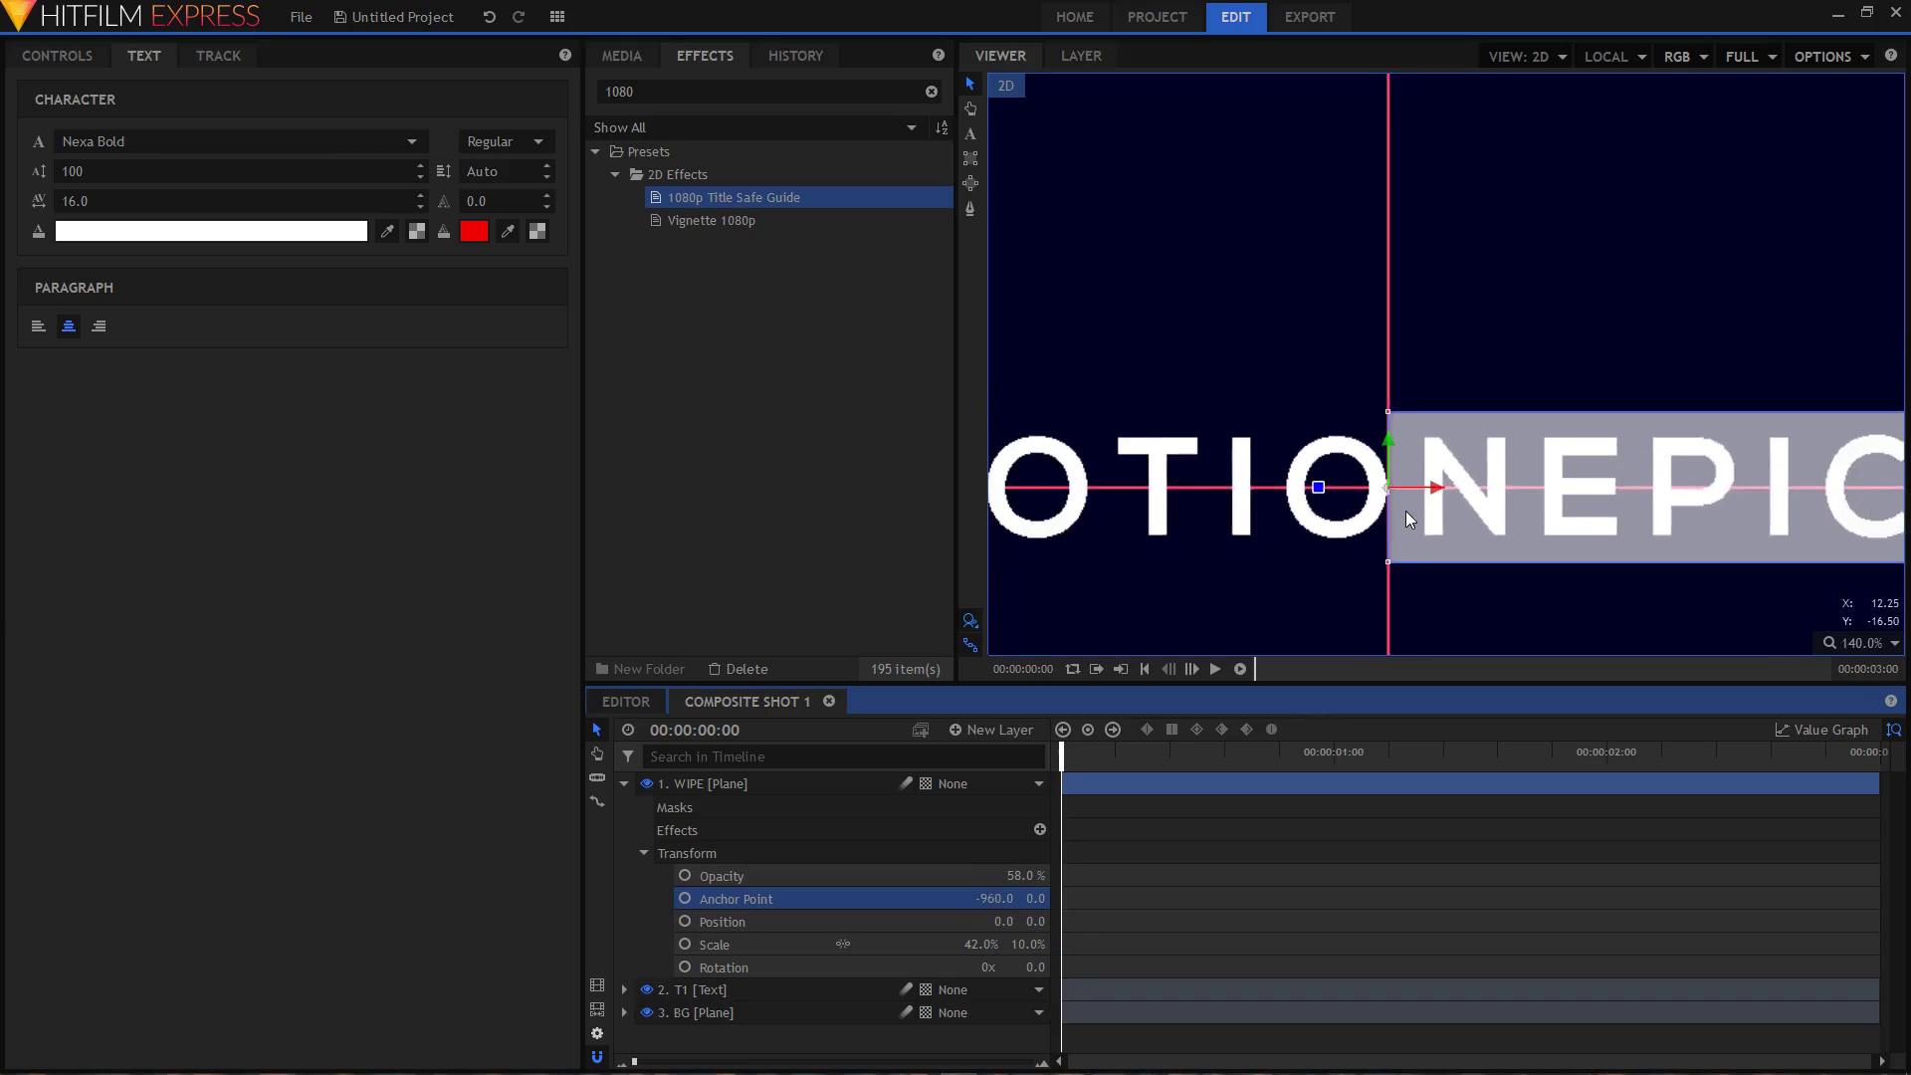
# - Move the WIPE plane horizontally to position -413 so it covers the MOTIONEPIC title
pyautogui.moveTo(1386, 543); pyautogui.dragTo(1466, 458)
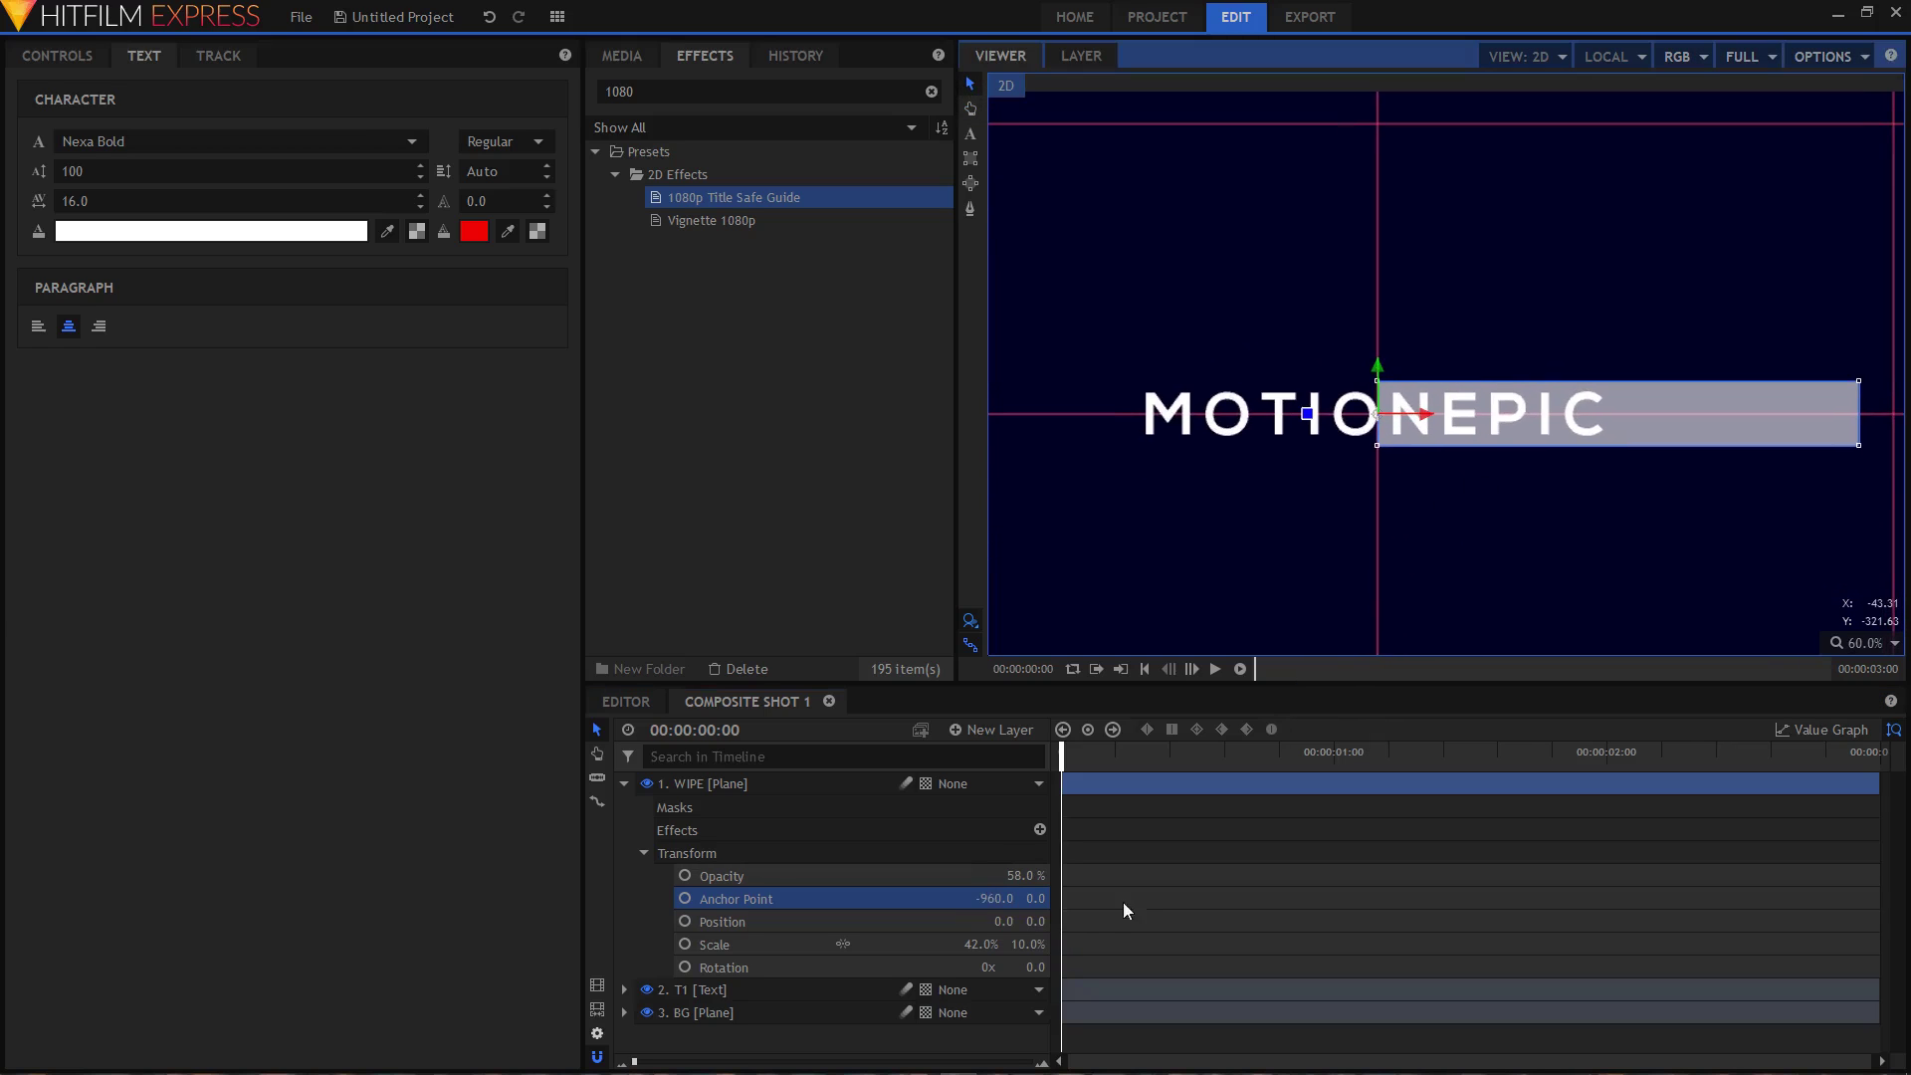
pyautogui.scroll(-1, 1212, 629)
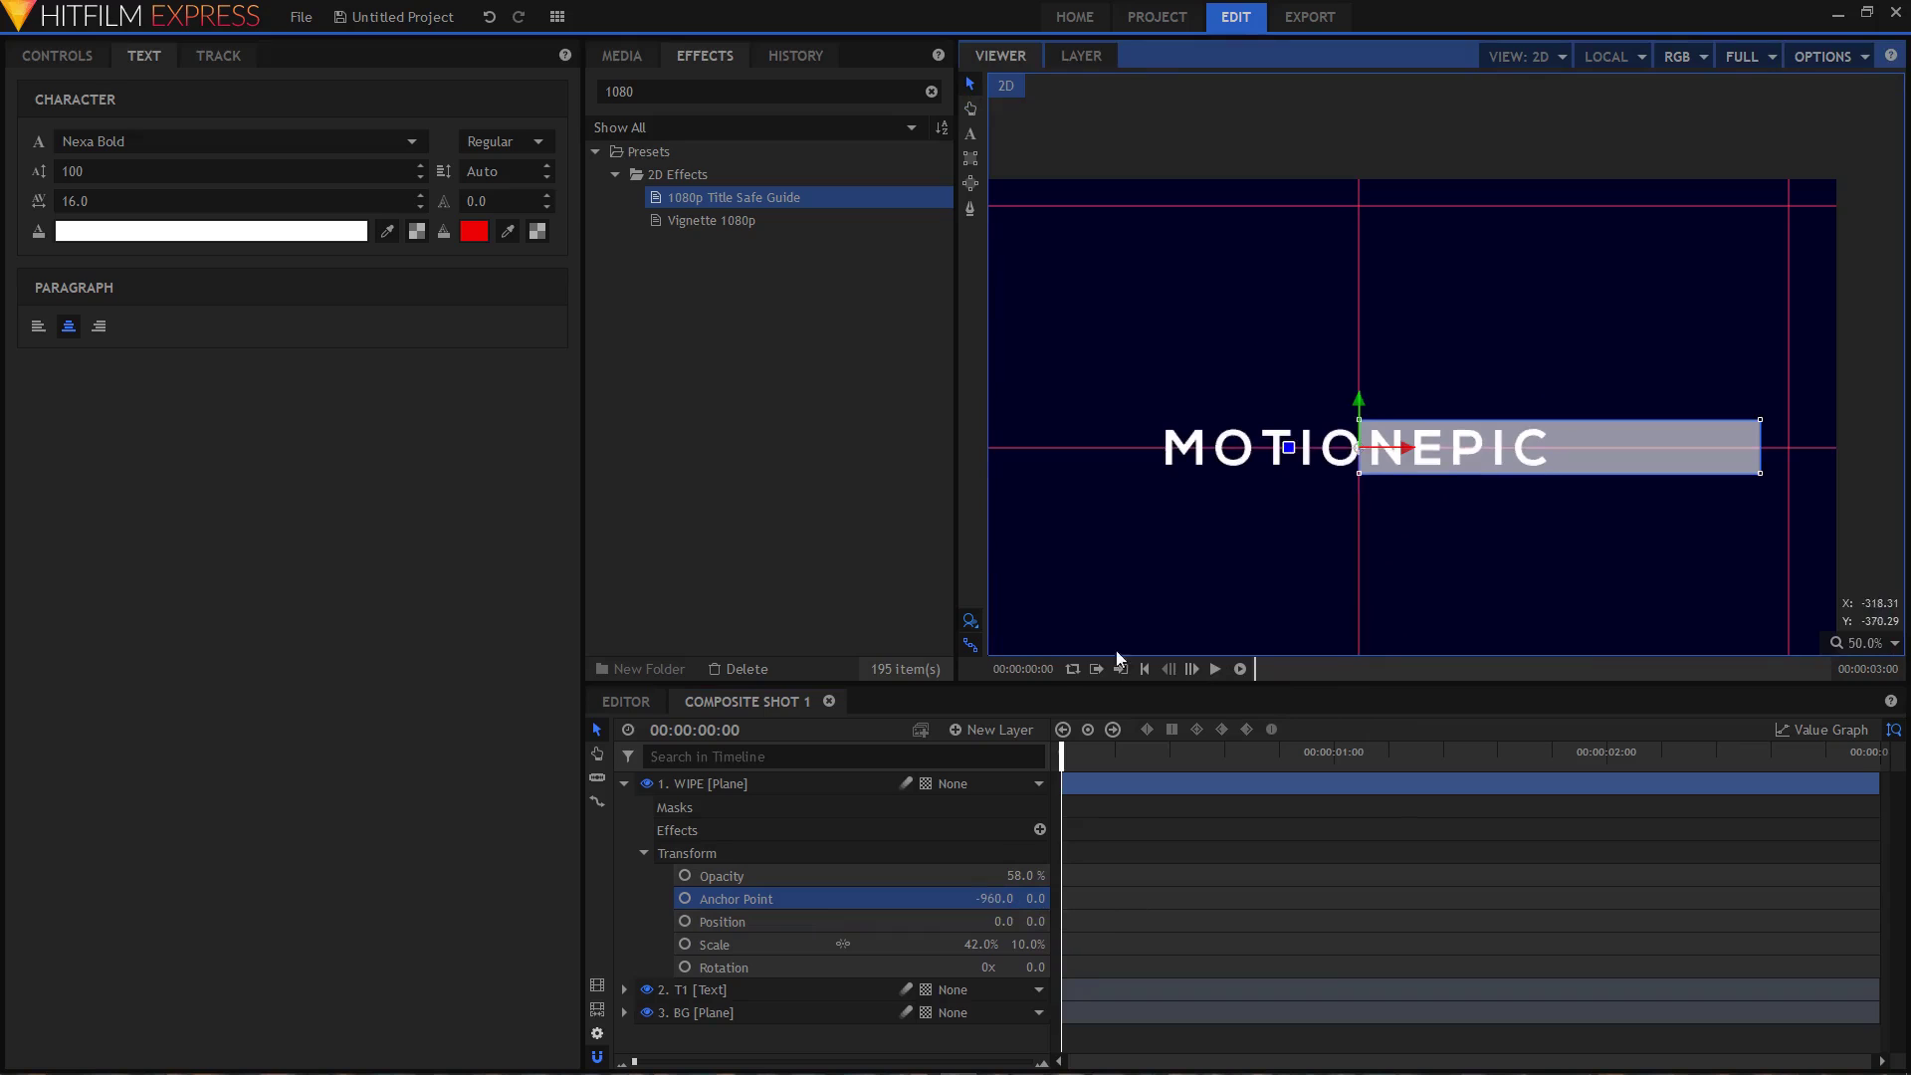
pyautogui.moveTo(1356, 448); pyautogui.dragTo(1150, 448)
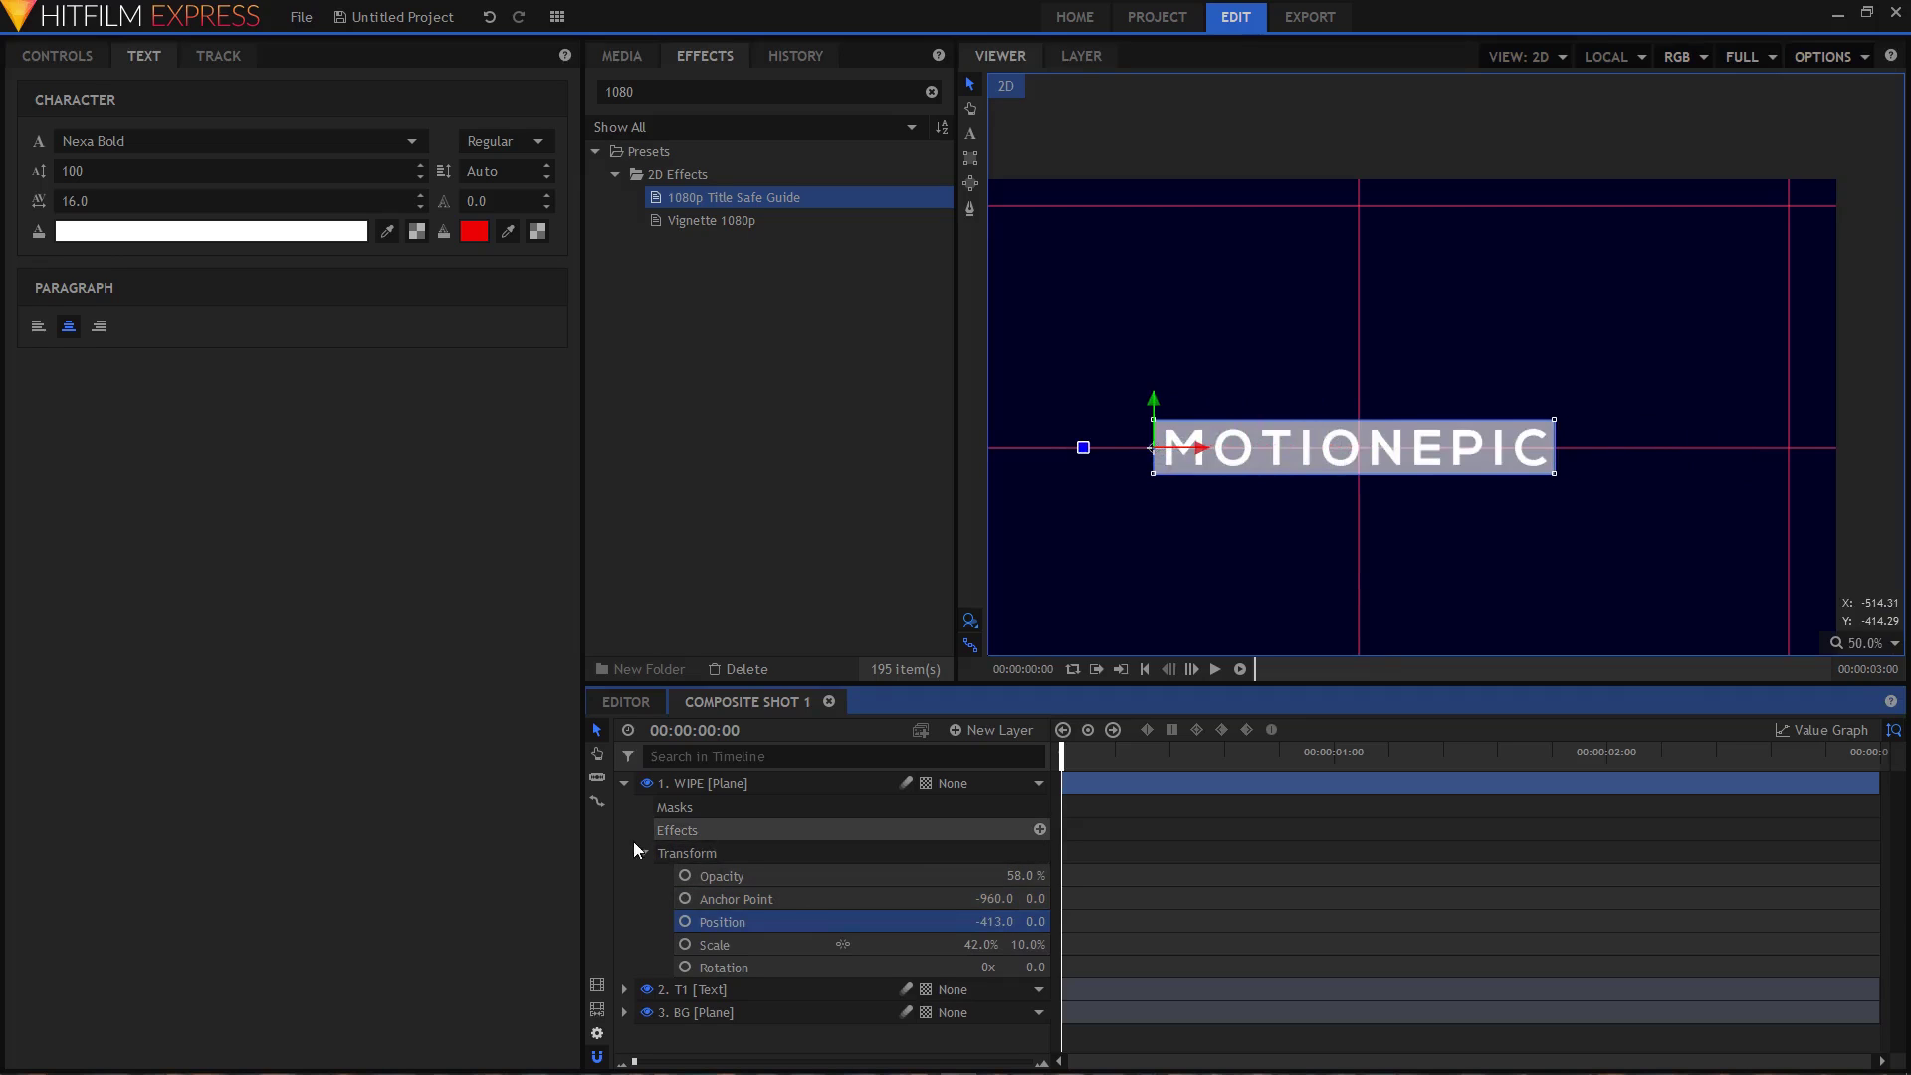
pyautogui.click(803, 900)
pyautogui.click(797, 920)
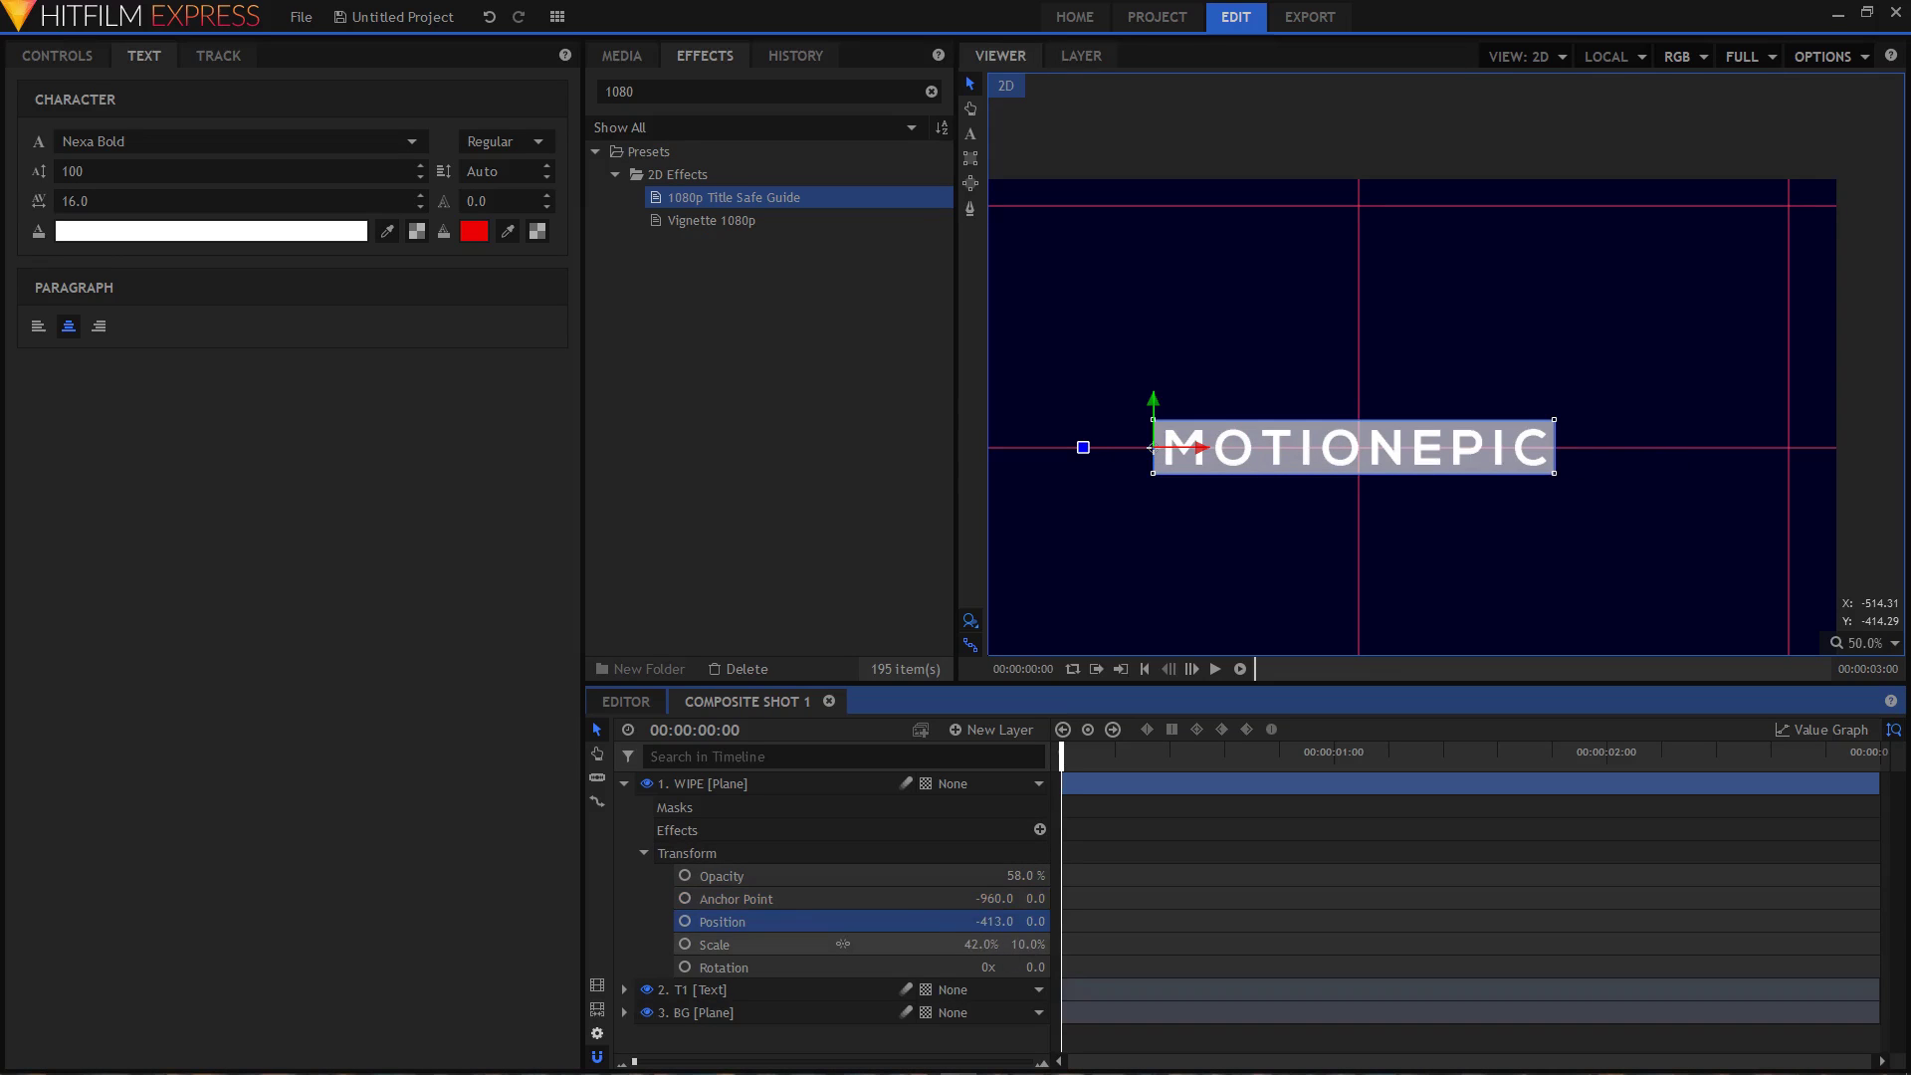
# - Try stretching the WIPE plane to a 62% horizontal scale, and undo the change
pyautogui.moveTo(981, 944); pyautogui.dragTo(1025, 944)
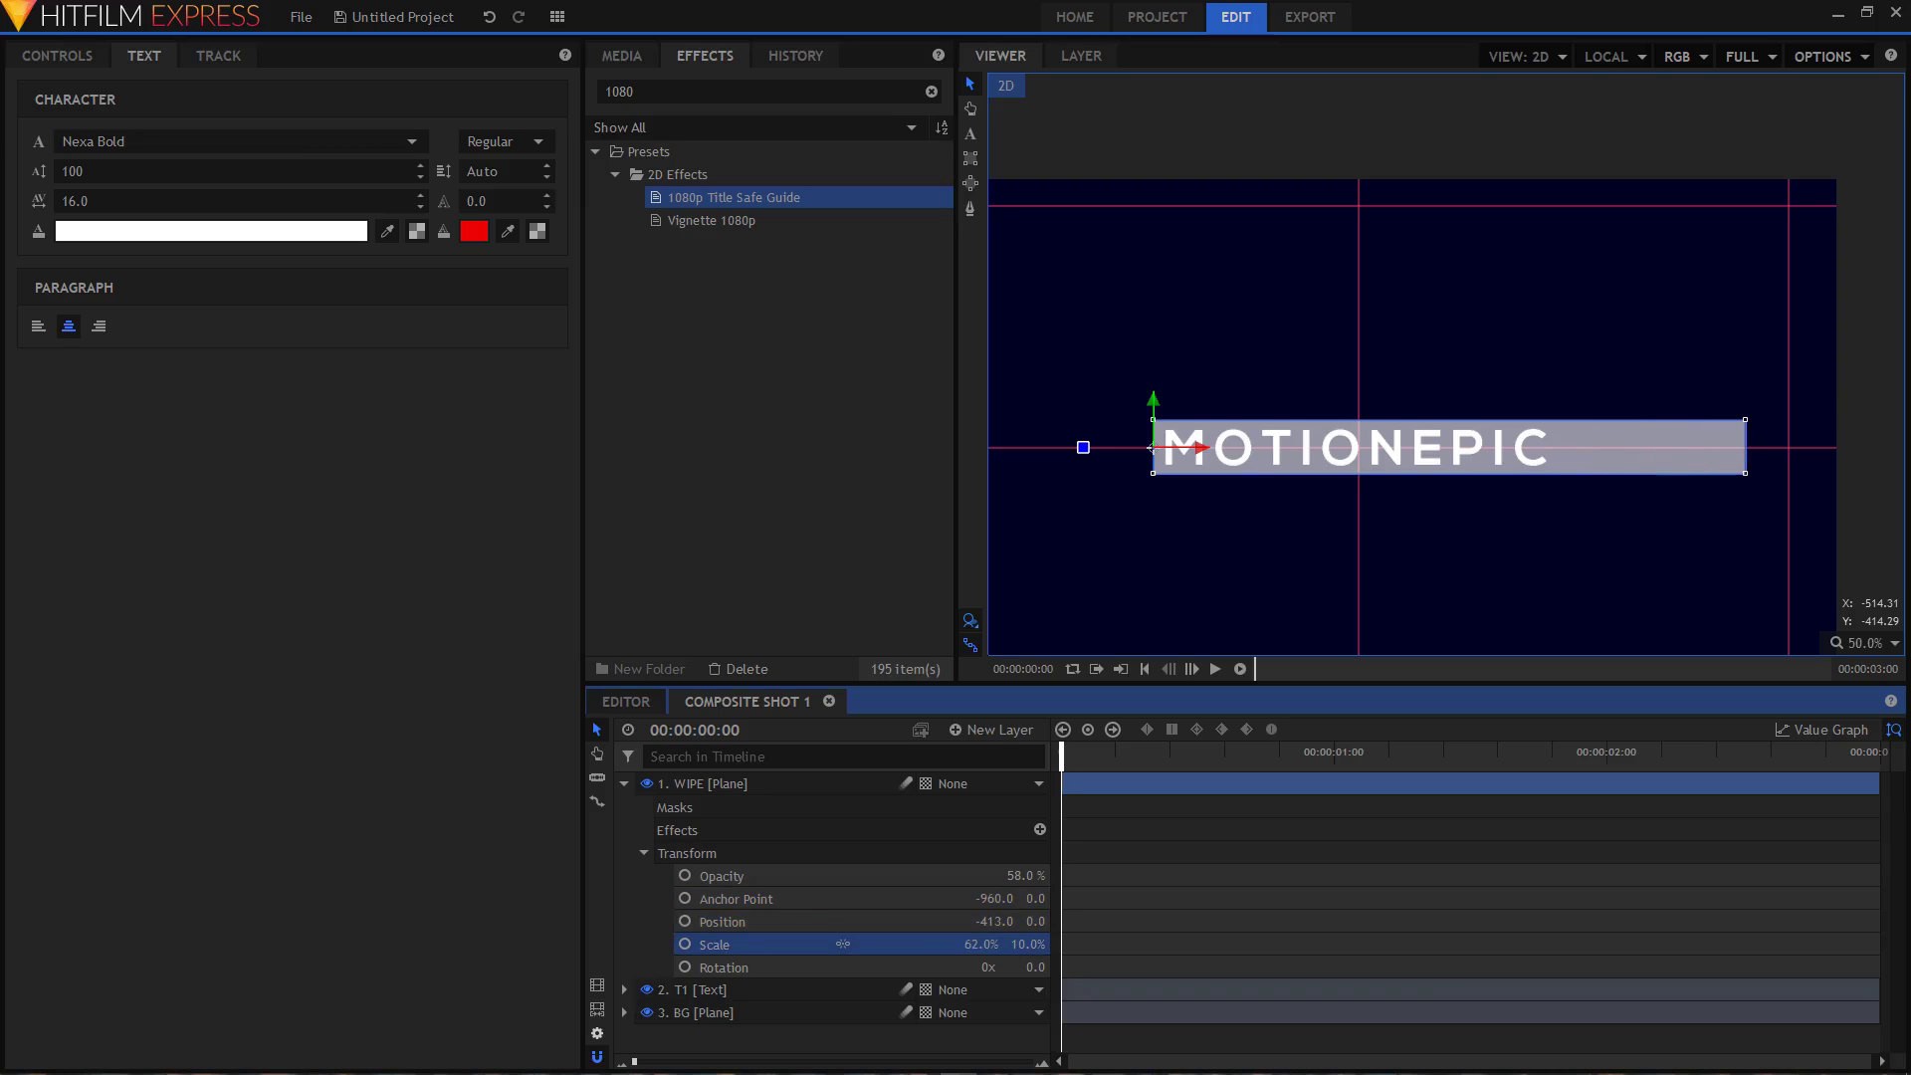
pyautogui.scroll(-1, 1518, 556)
pyautogui.hotkey('ctrl', 'z')
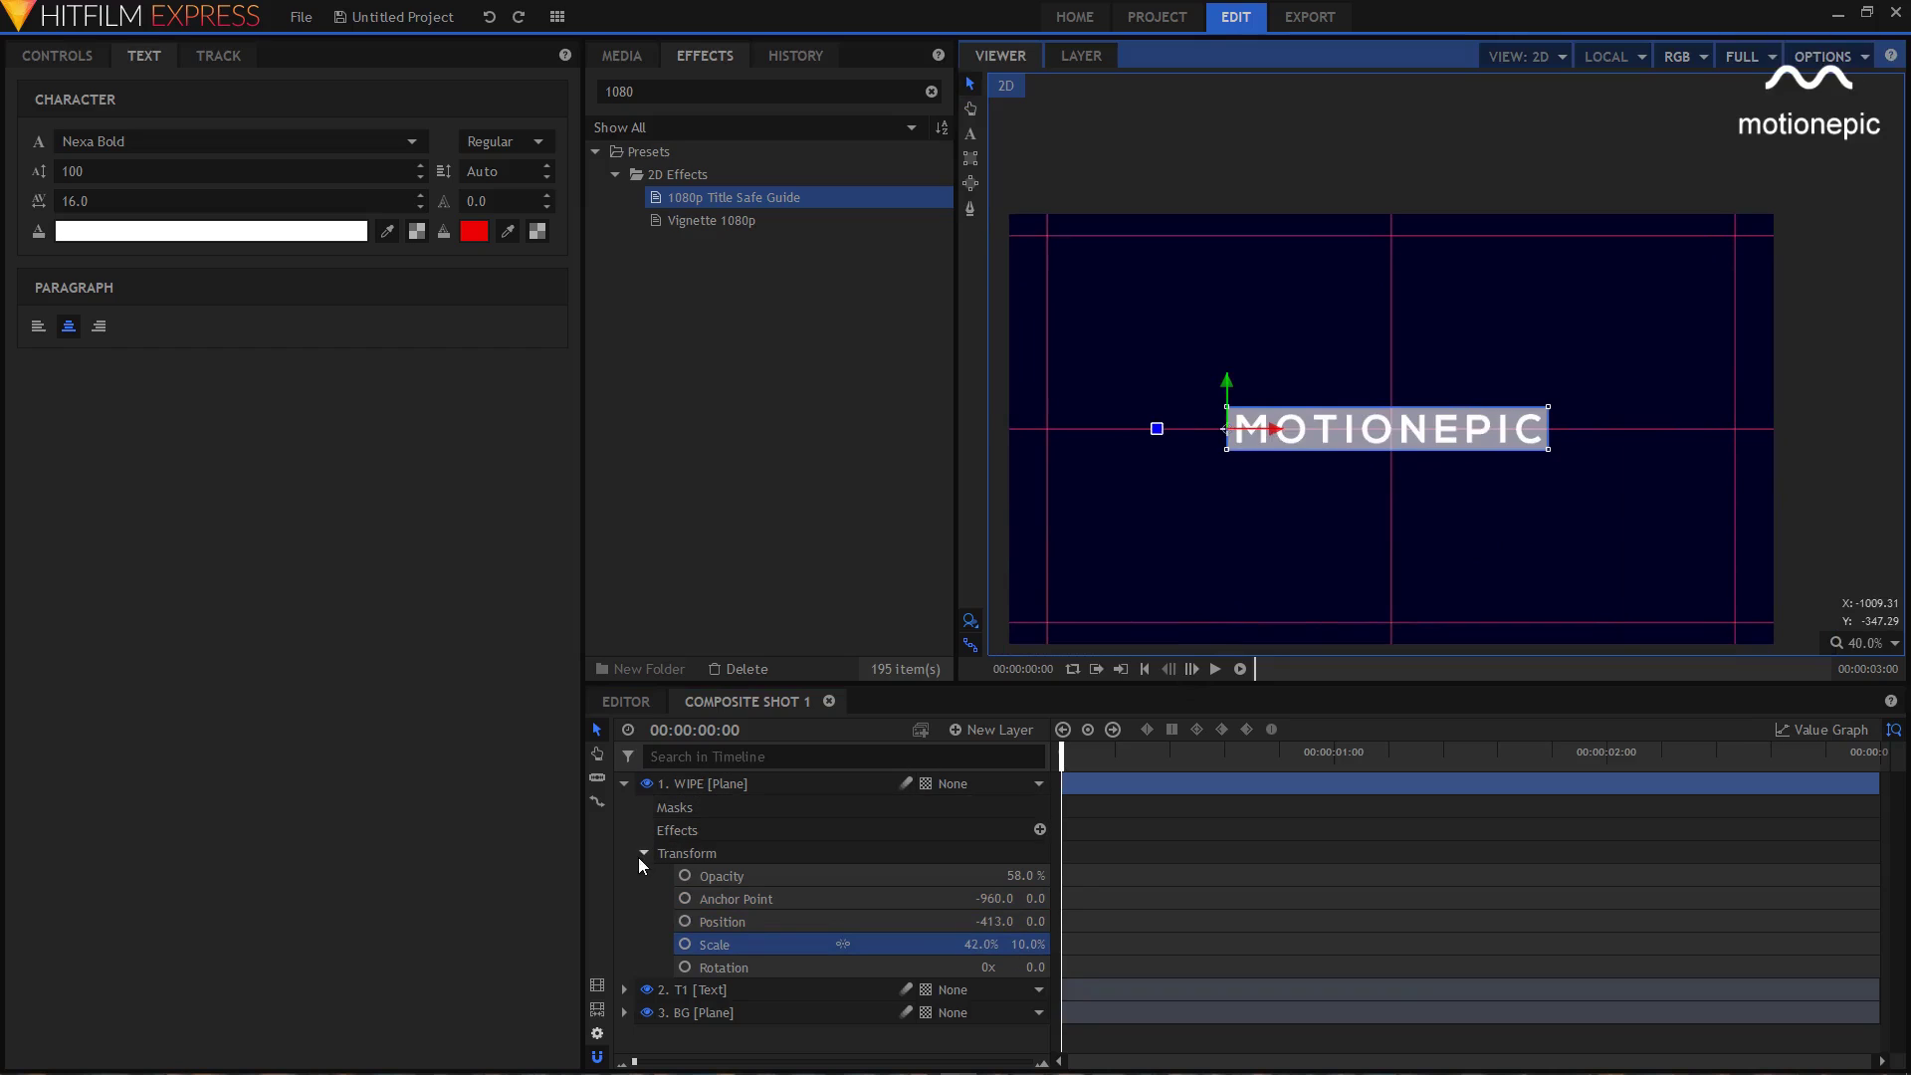
# - Keyframe the WIPE plane's horizontal position from -413 at the start to 401 at 1 second
pyautogui.click(623, 784)
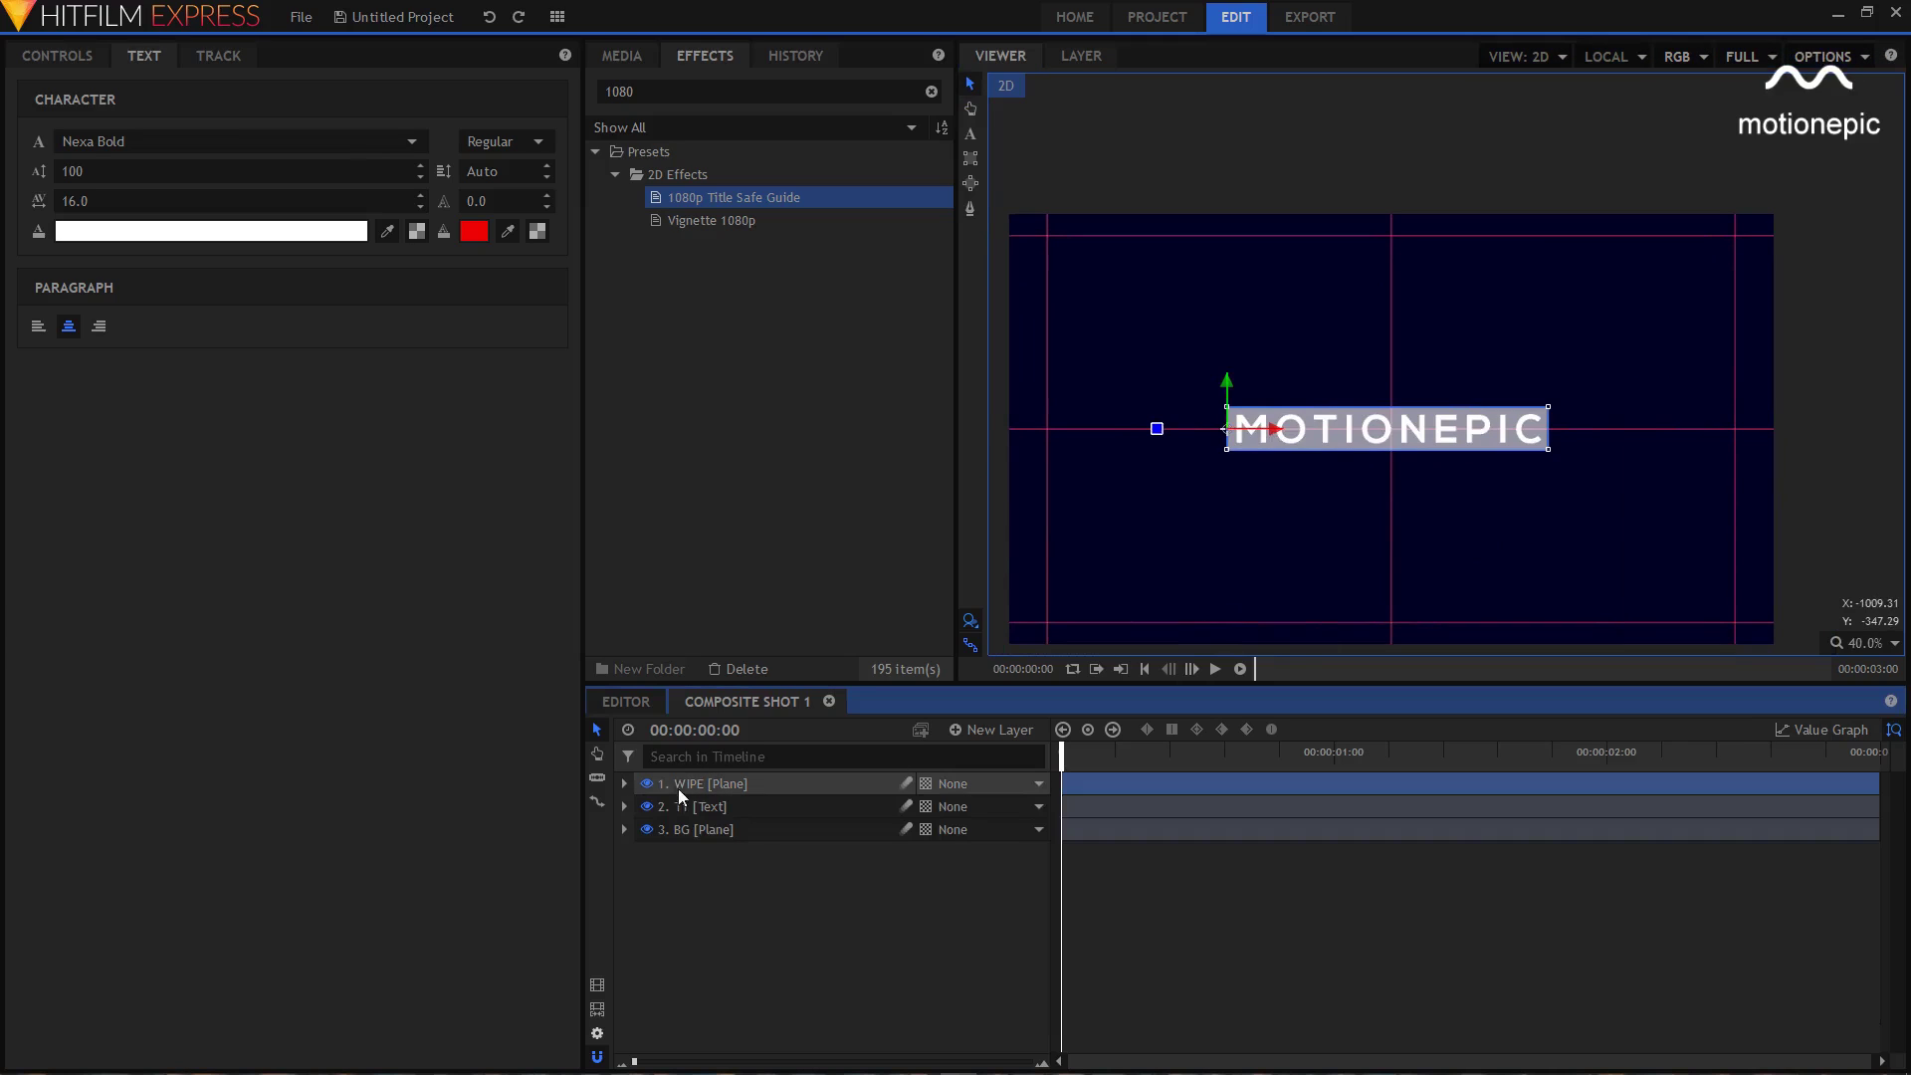
pyautogui.click(624, 784)
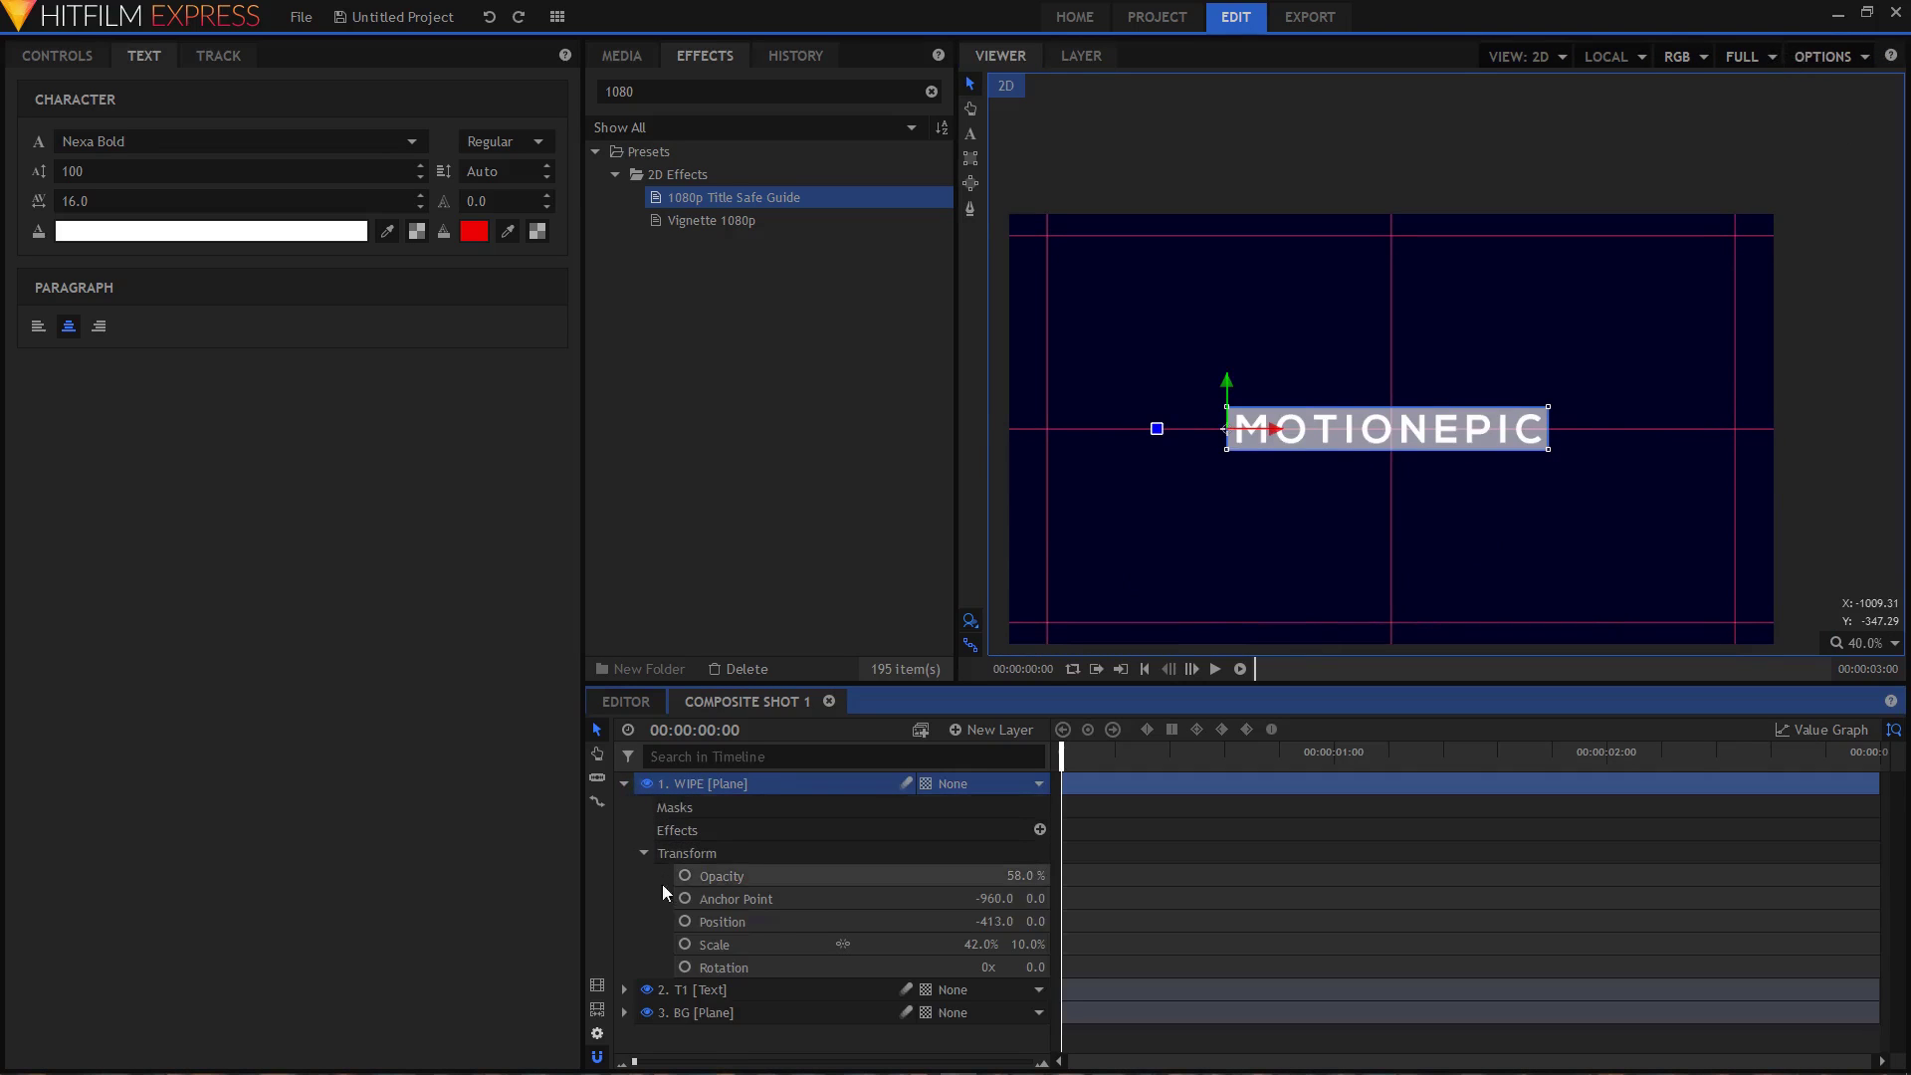
pyautogui.click(752, 931)
pyautogui.click(744, 944)
pyautogui.click(752, 921)
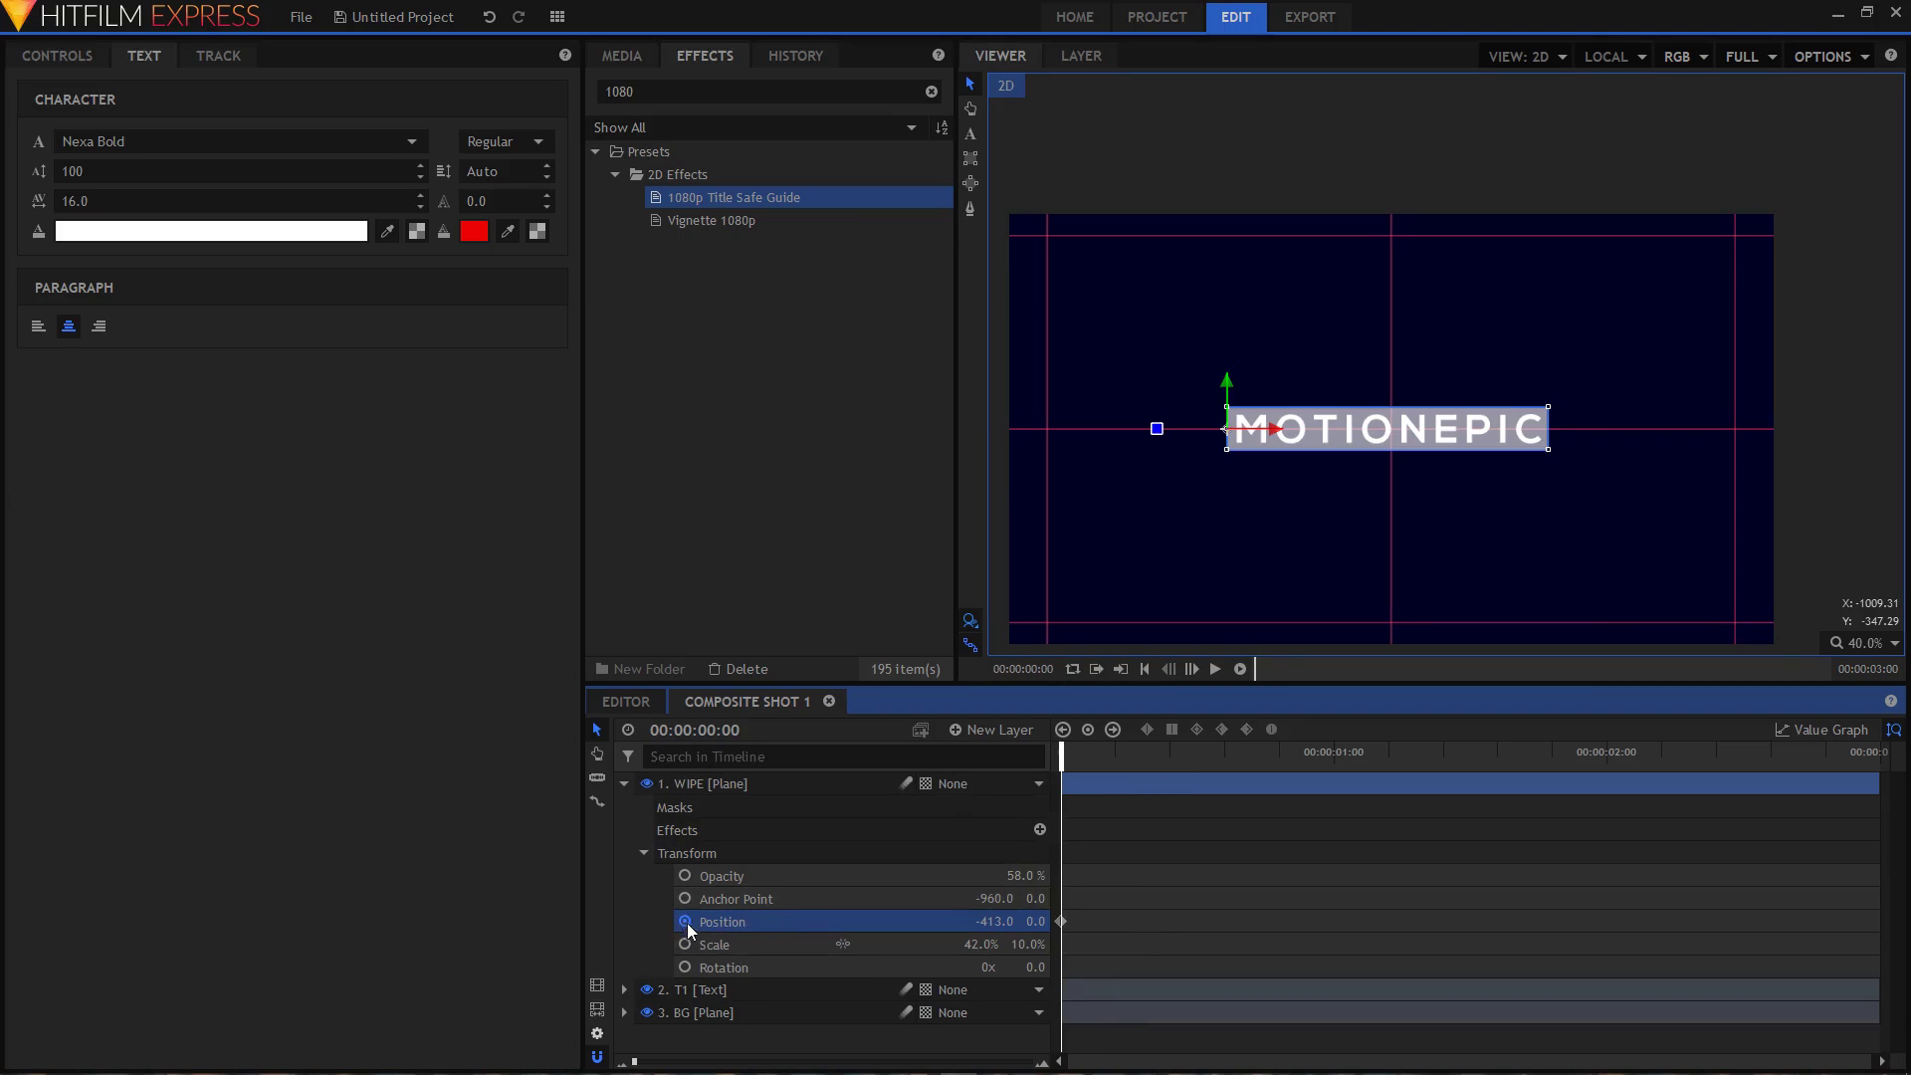
pyautogui.moveTo(1064, 759); pyautogui.dragTo(1337, 796)
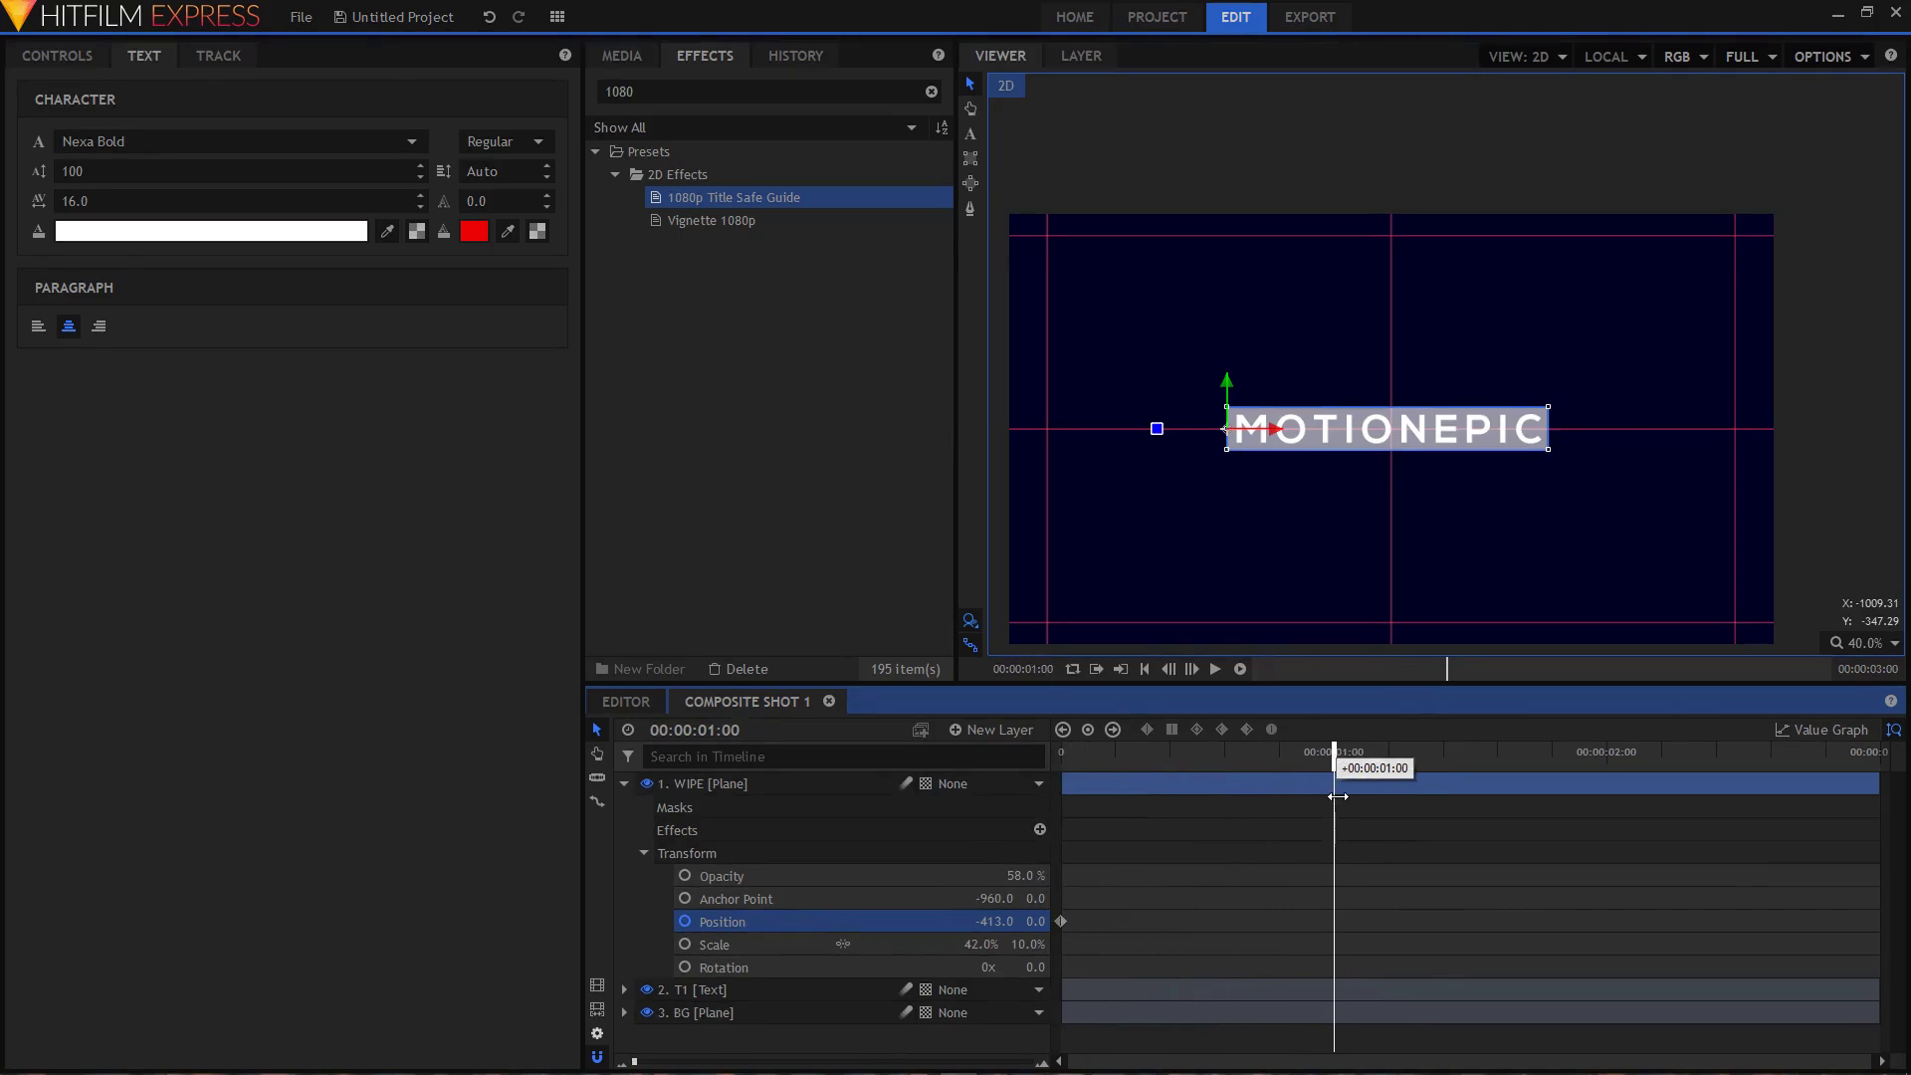
pyautogui.moveTo(1224, 428); pyautogui.dragTo(1551, 428)
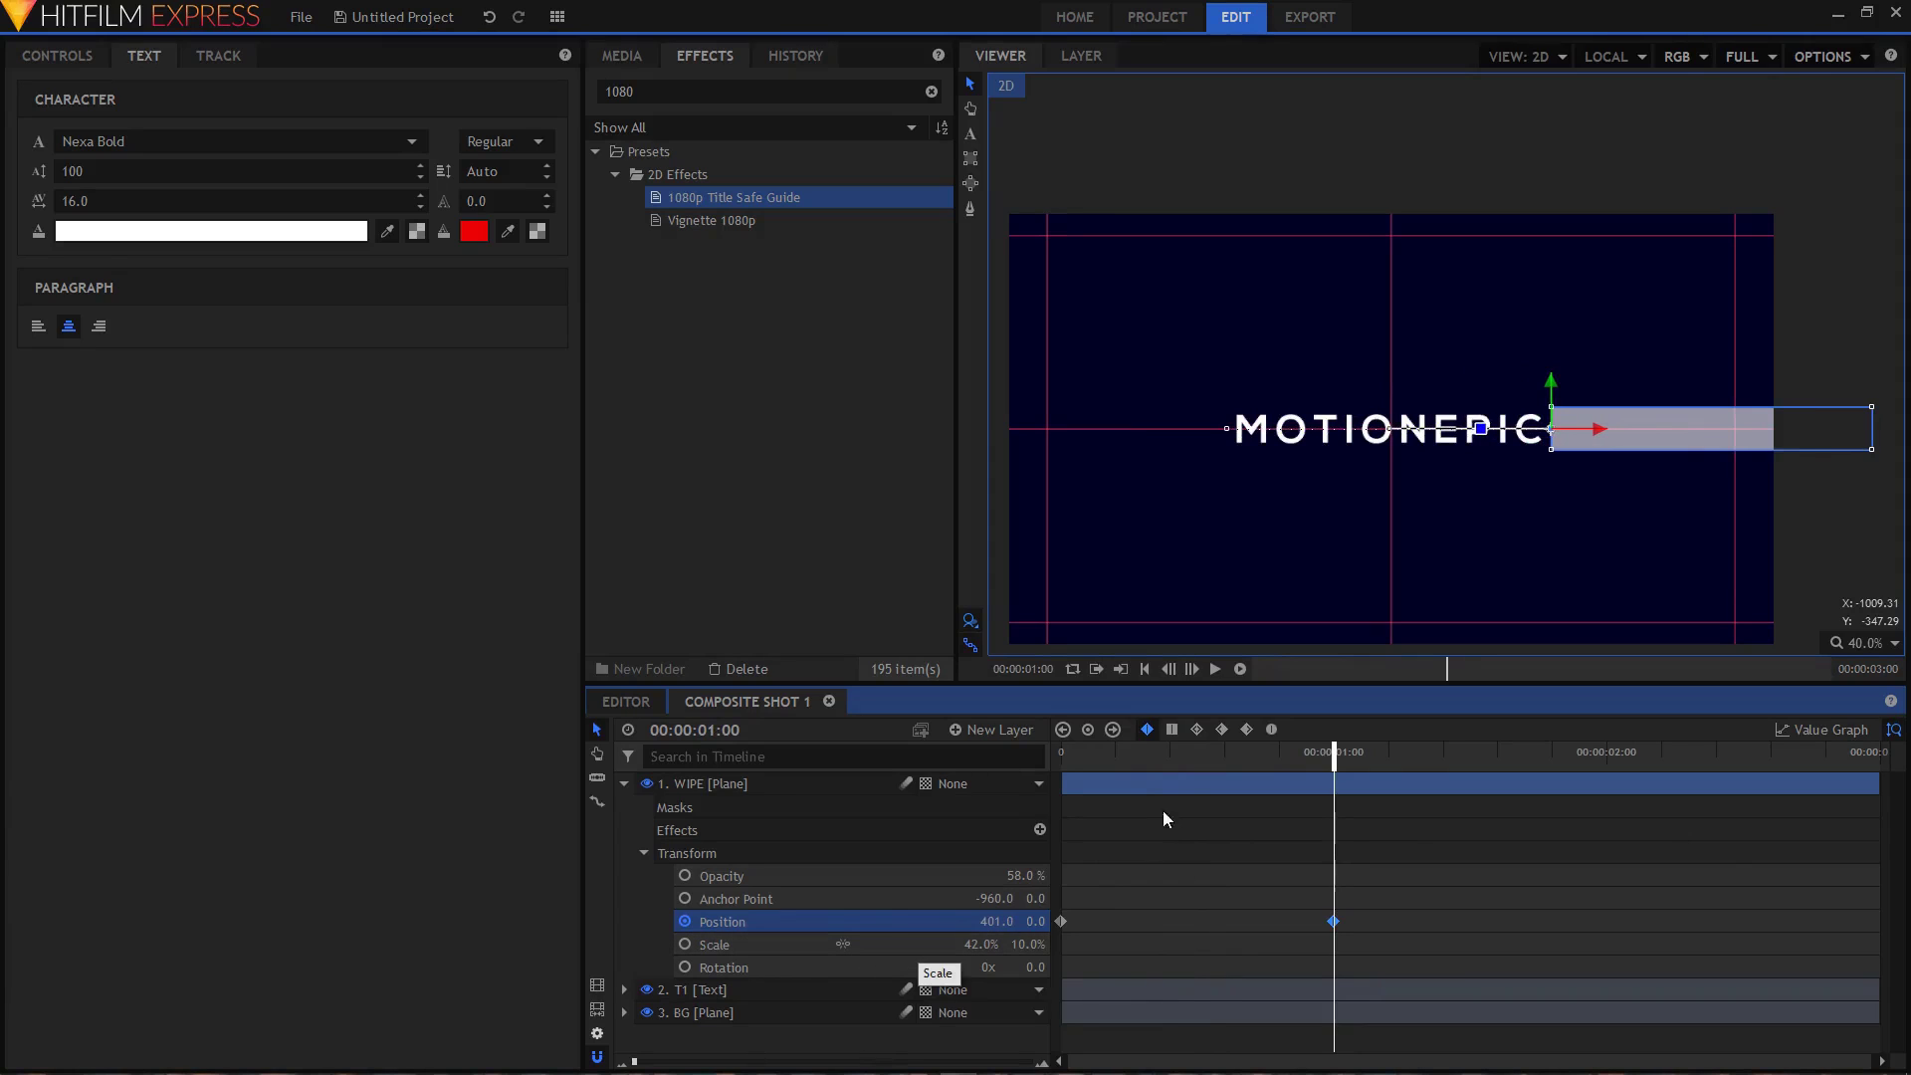
# - Keyframe the WIPE plane's horizontal scale from 42% at the start to 6% at 1 second, keeping the height at 10%
pyautogui.moveTo(1112, 760); pyautogui.dragTo(1025, 774)
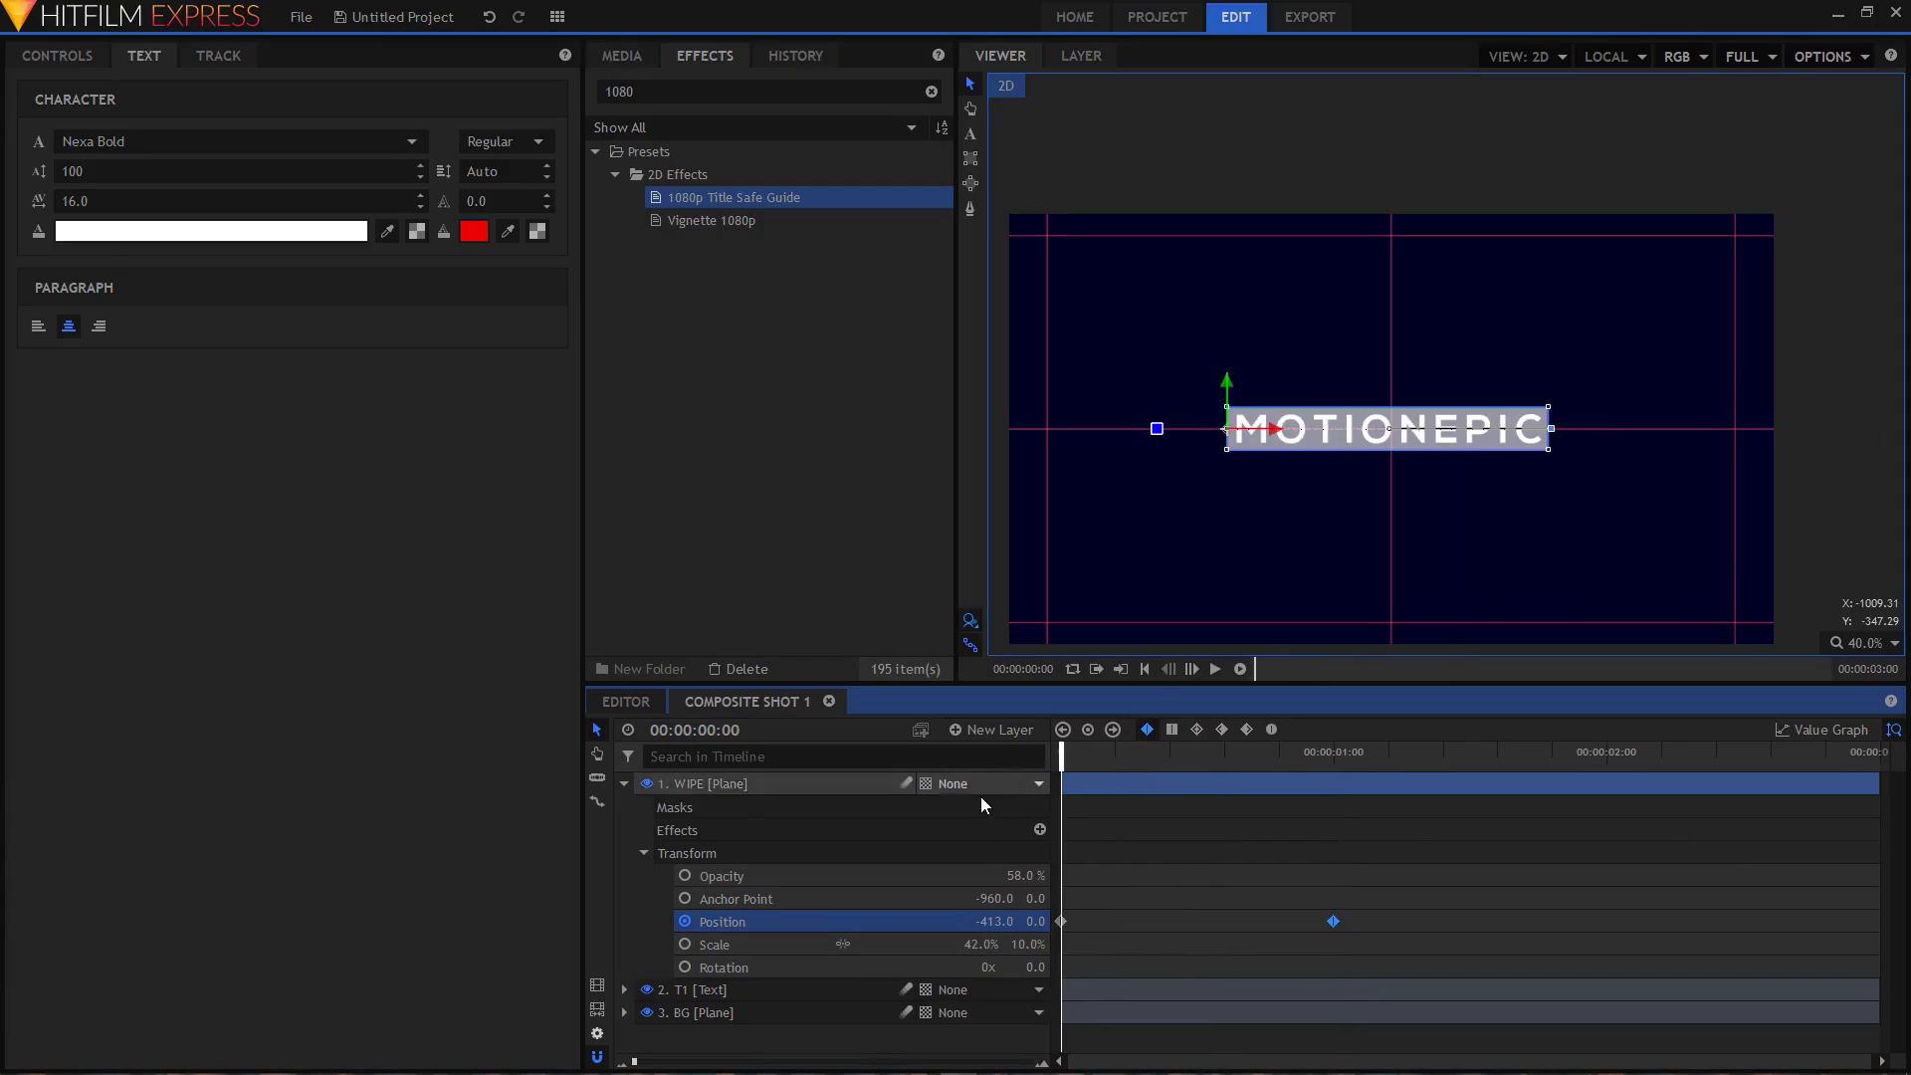
pyautogui.click(685, 943)
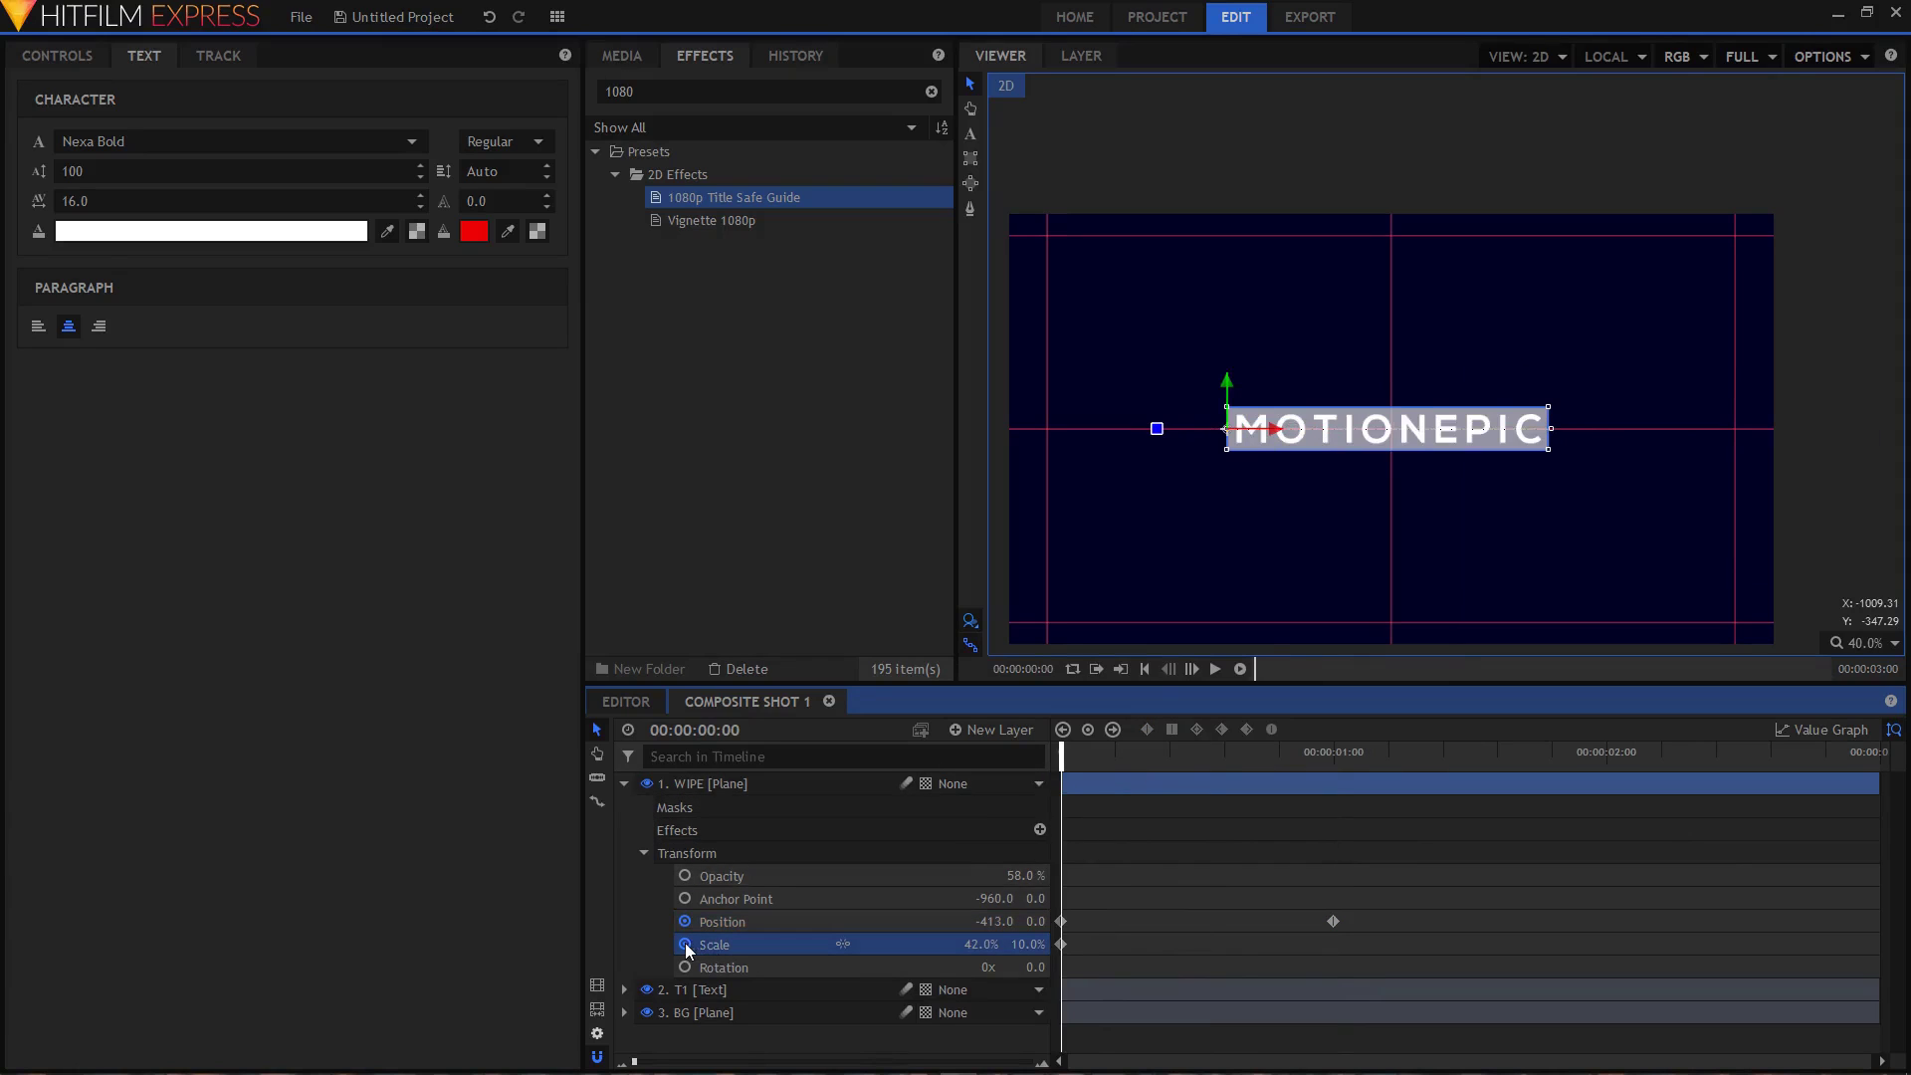
pyautogui.moveTo(1059, 760); pyautogui.dragTo(1332, 842)
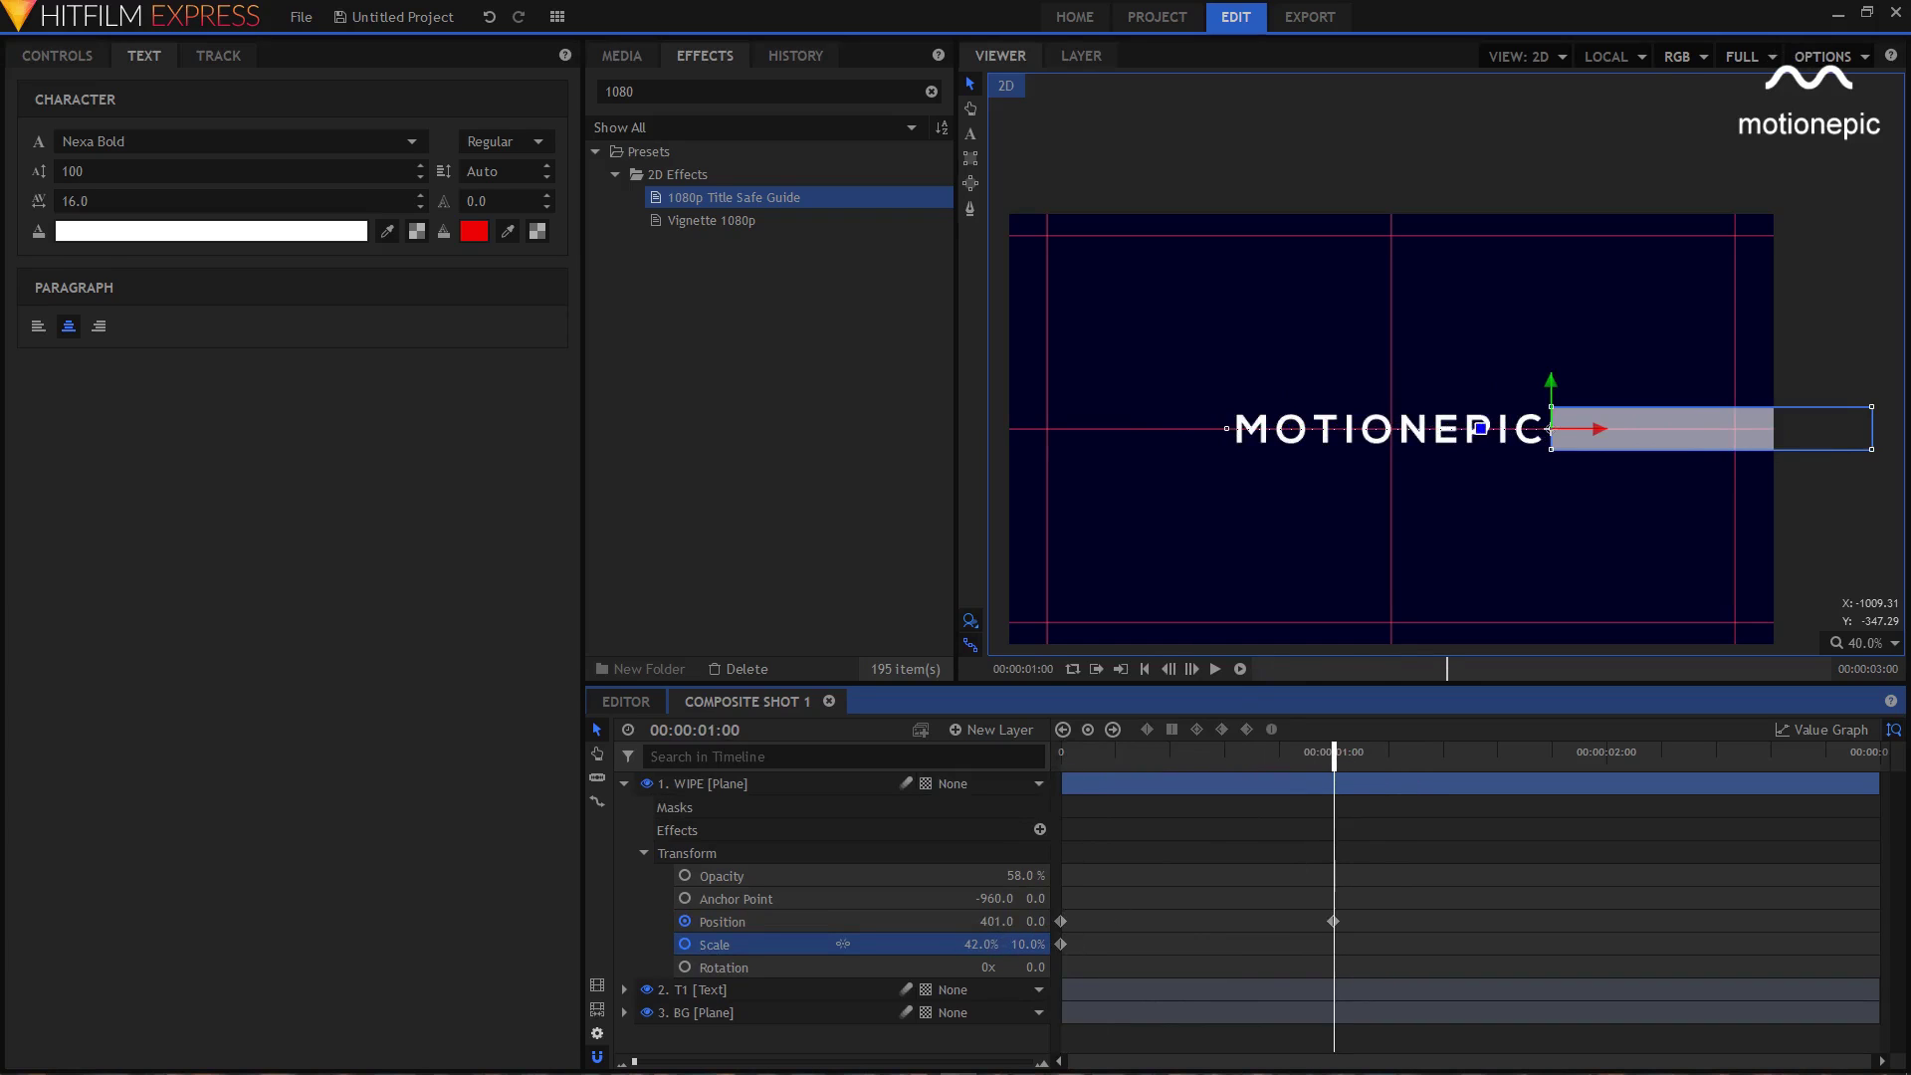
pyautogui.moveTo(842, 943); pyautogui.dragTo(842, 944)
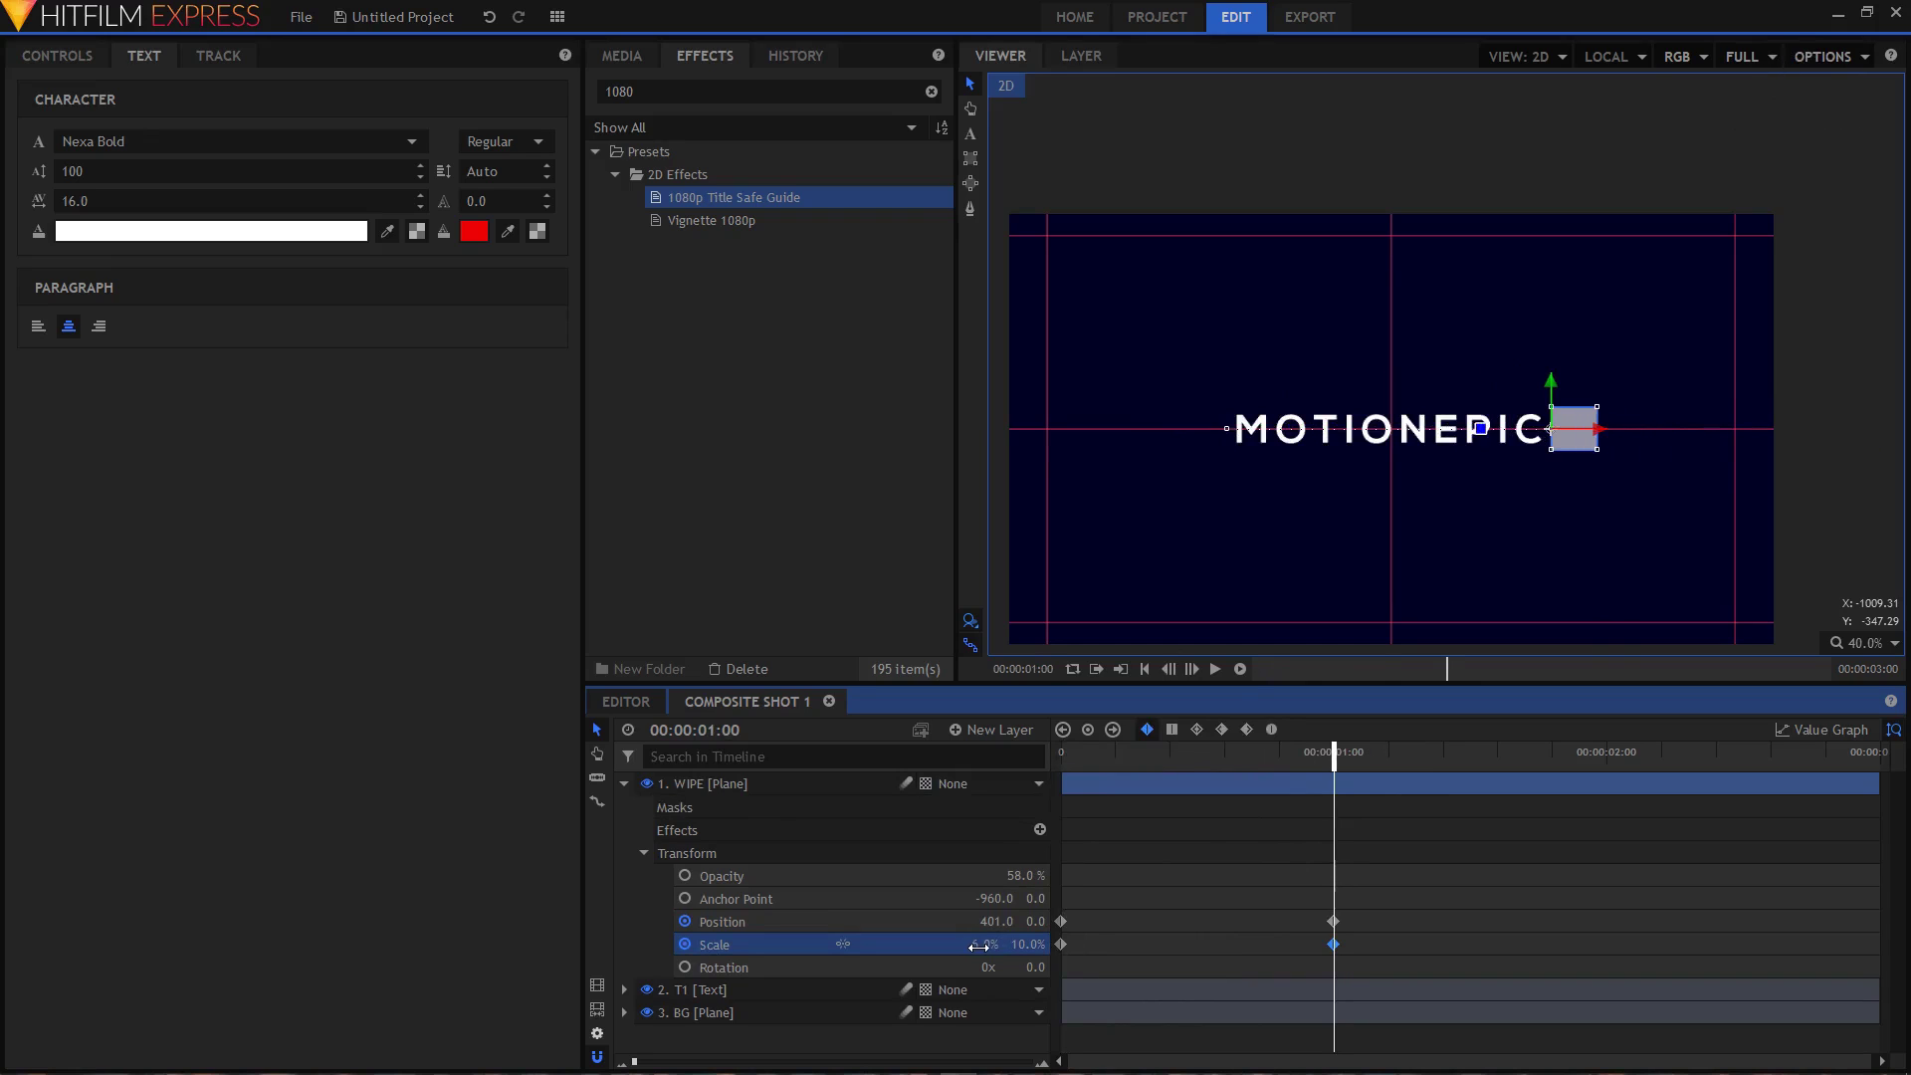
pyautogui.scroll(4, 1471, 455)
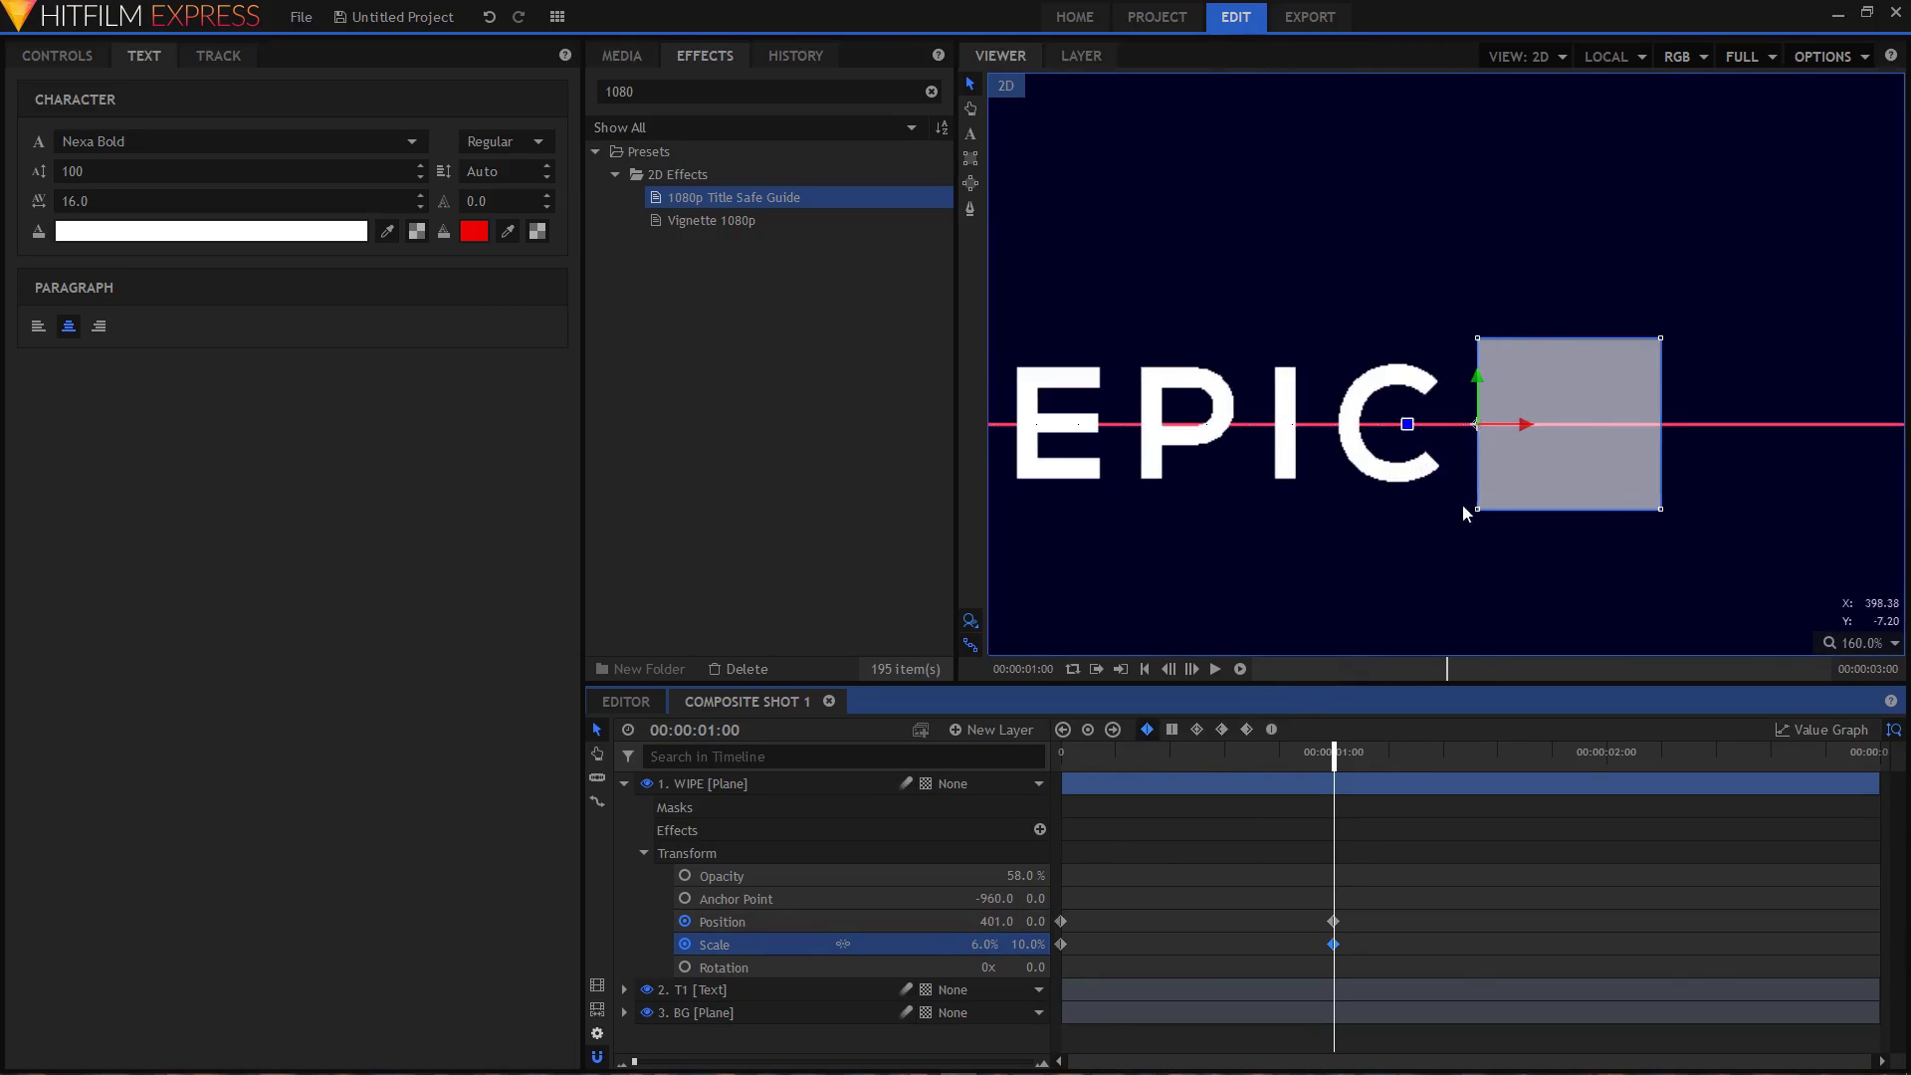
pyautogui.click(1344, 331)
pyautogui.click(884, 945)
pyautogui.scroll(-4, 1199, 577)
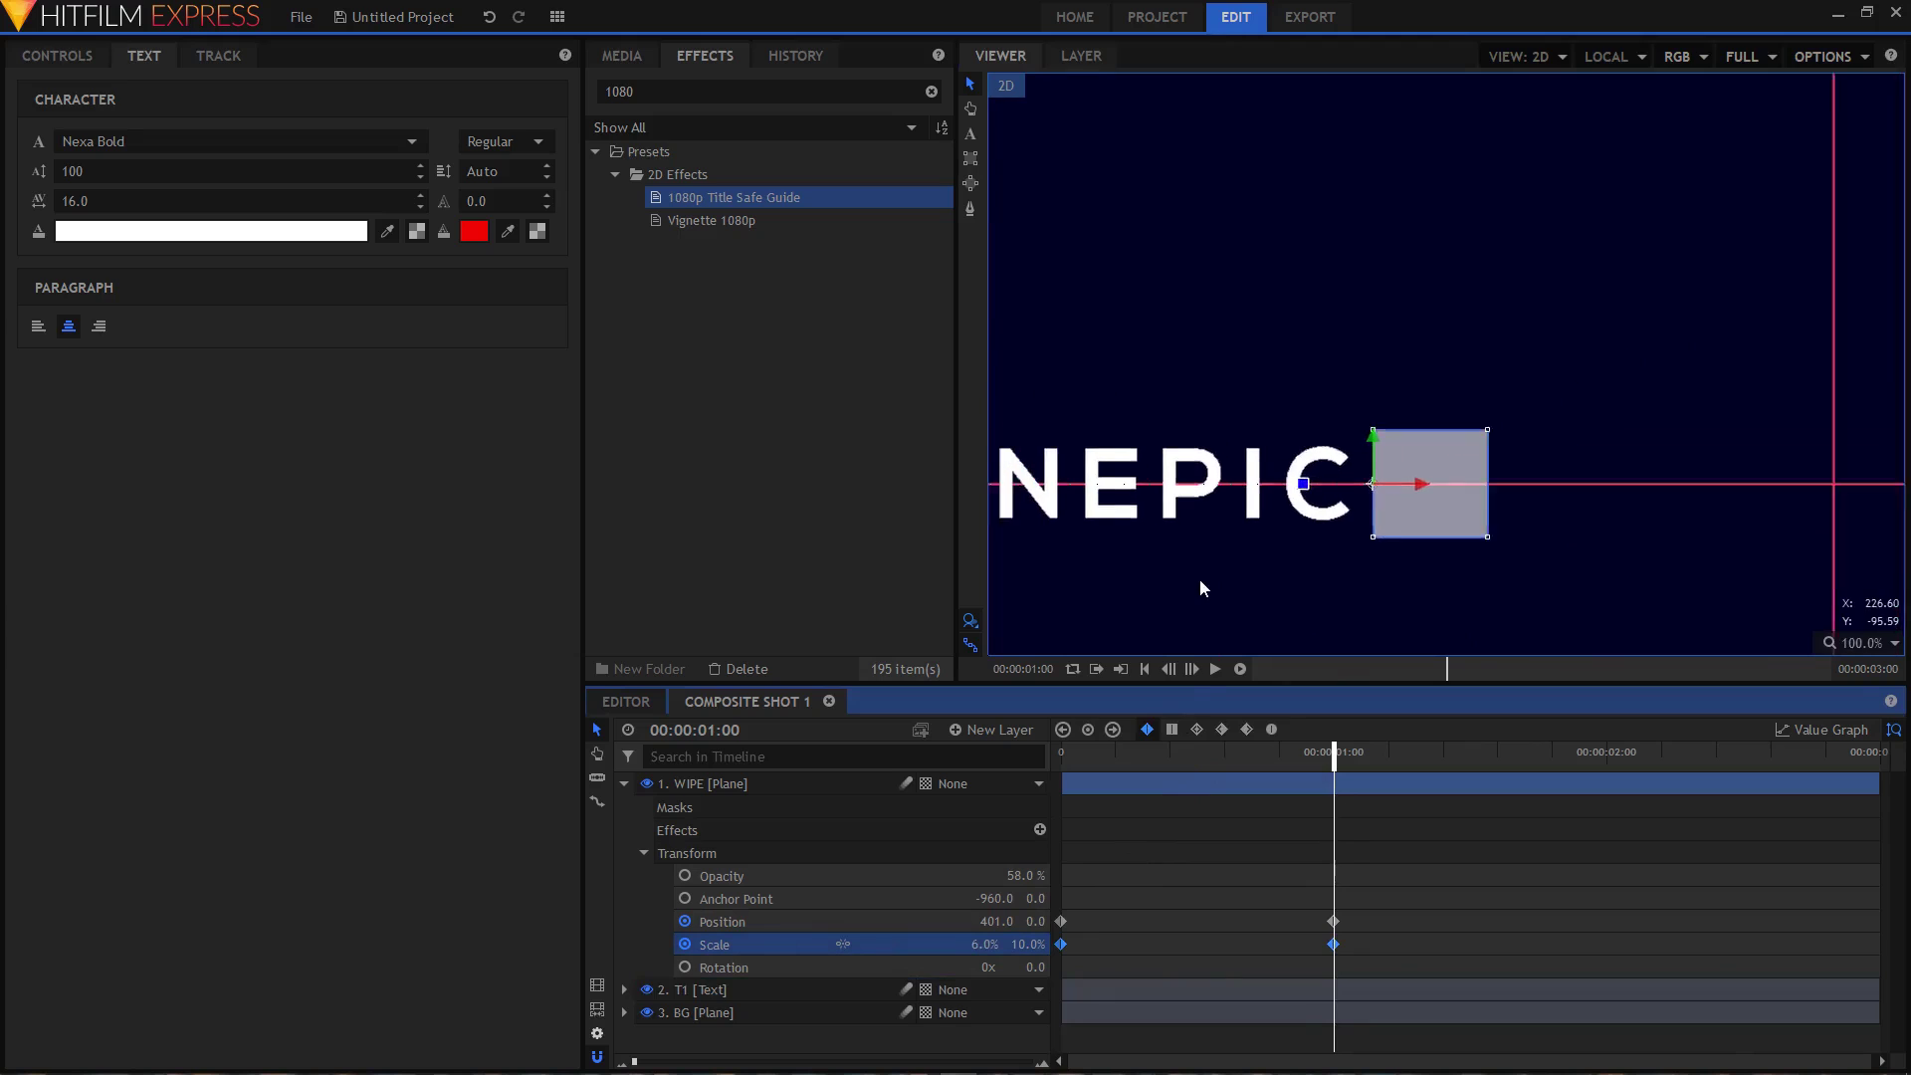
pyautogui.scroll(-5, 1304, 530)
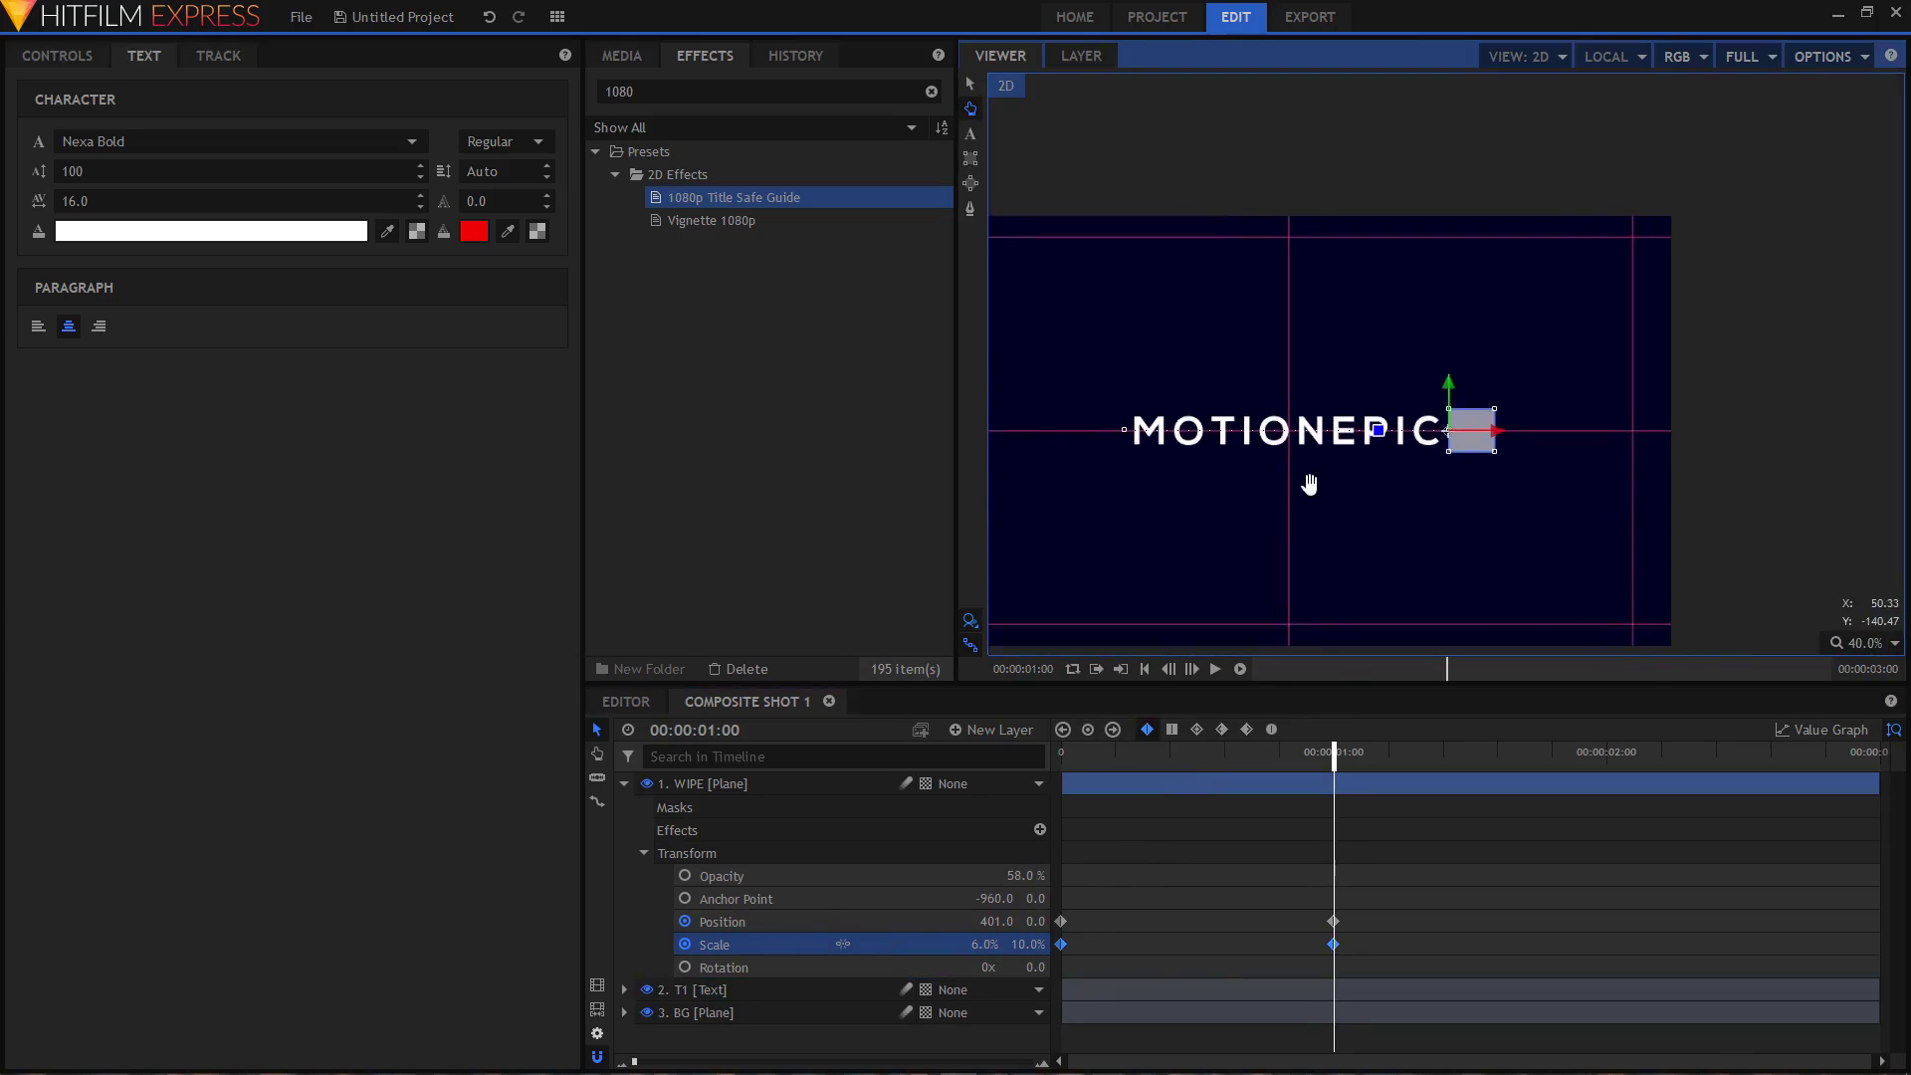
# - Collapse the WIPE layer and play back the wipe animation from the start
pyautogui.click(624, 783)
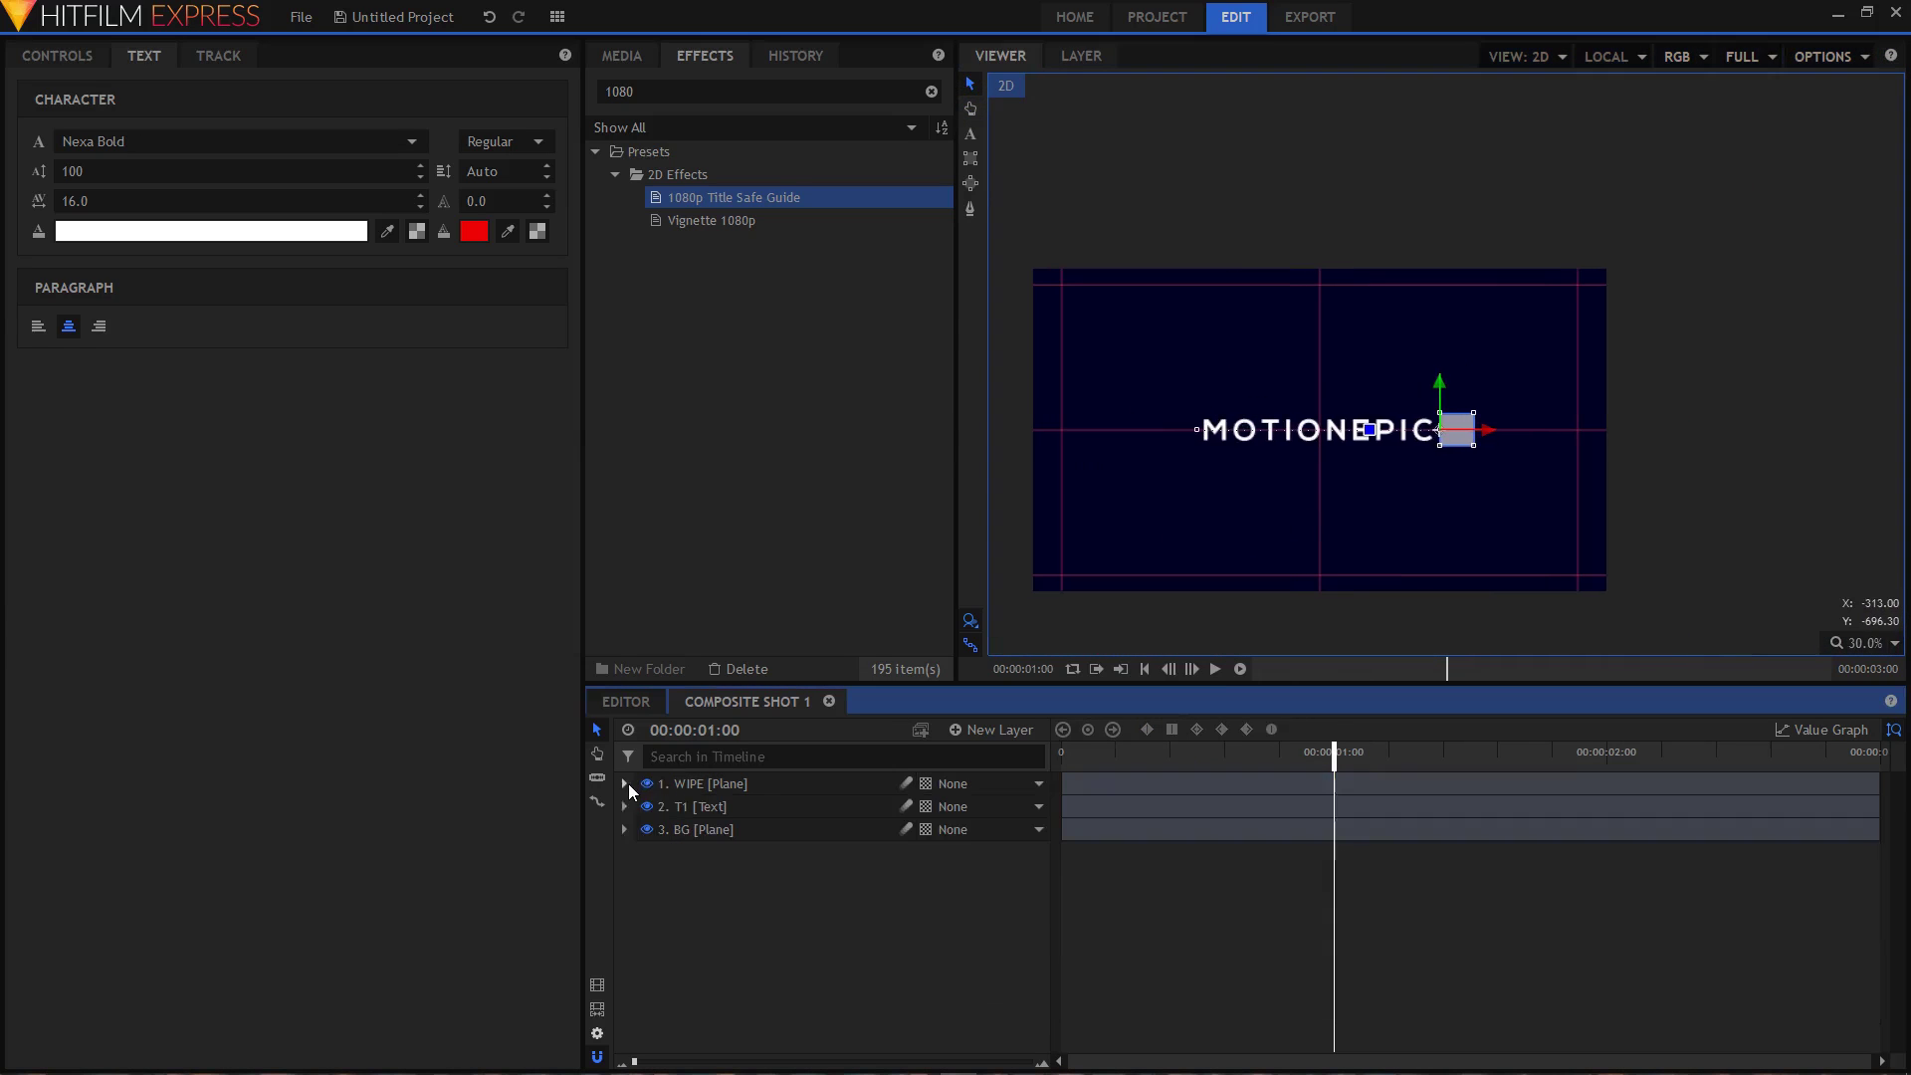
pyautogui.click(1214, 669)
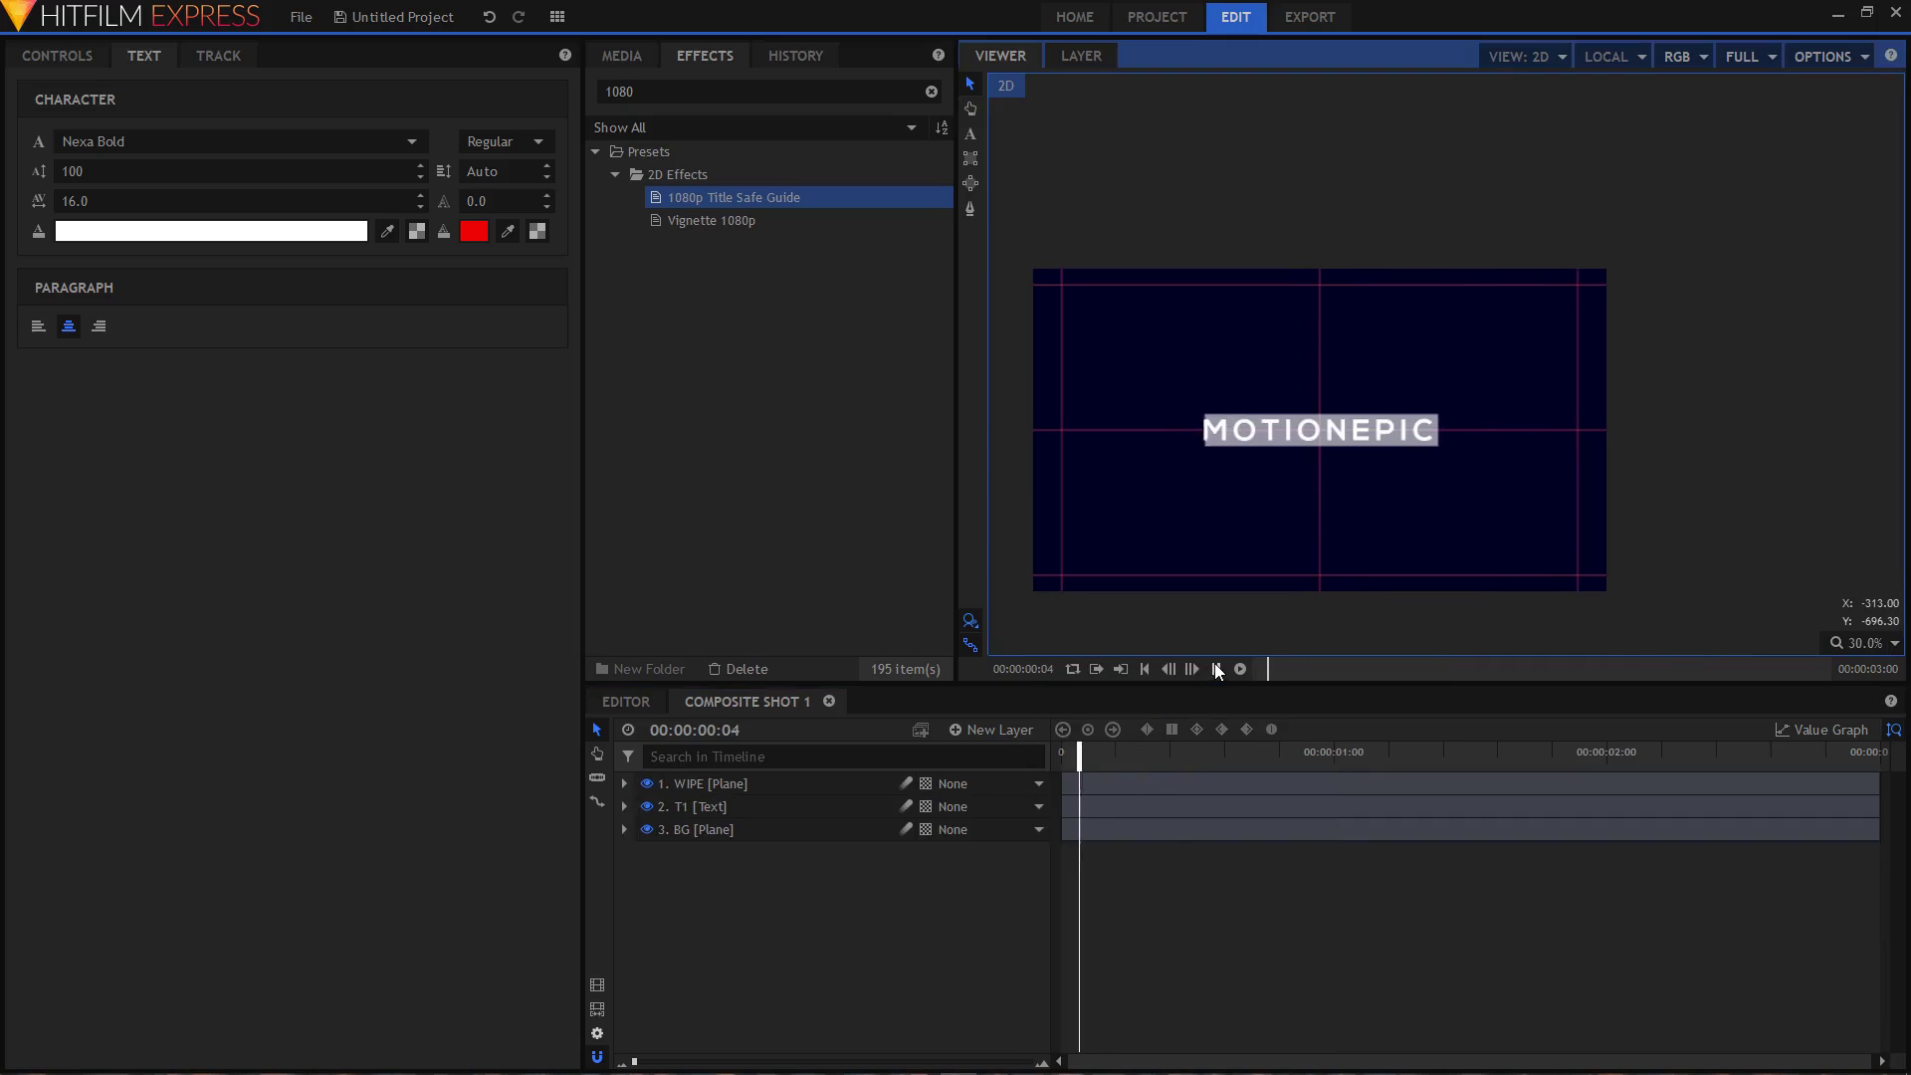
pyautogui.click(1215, 669)
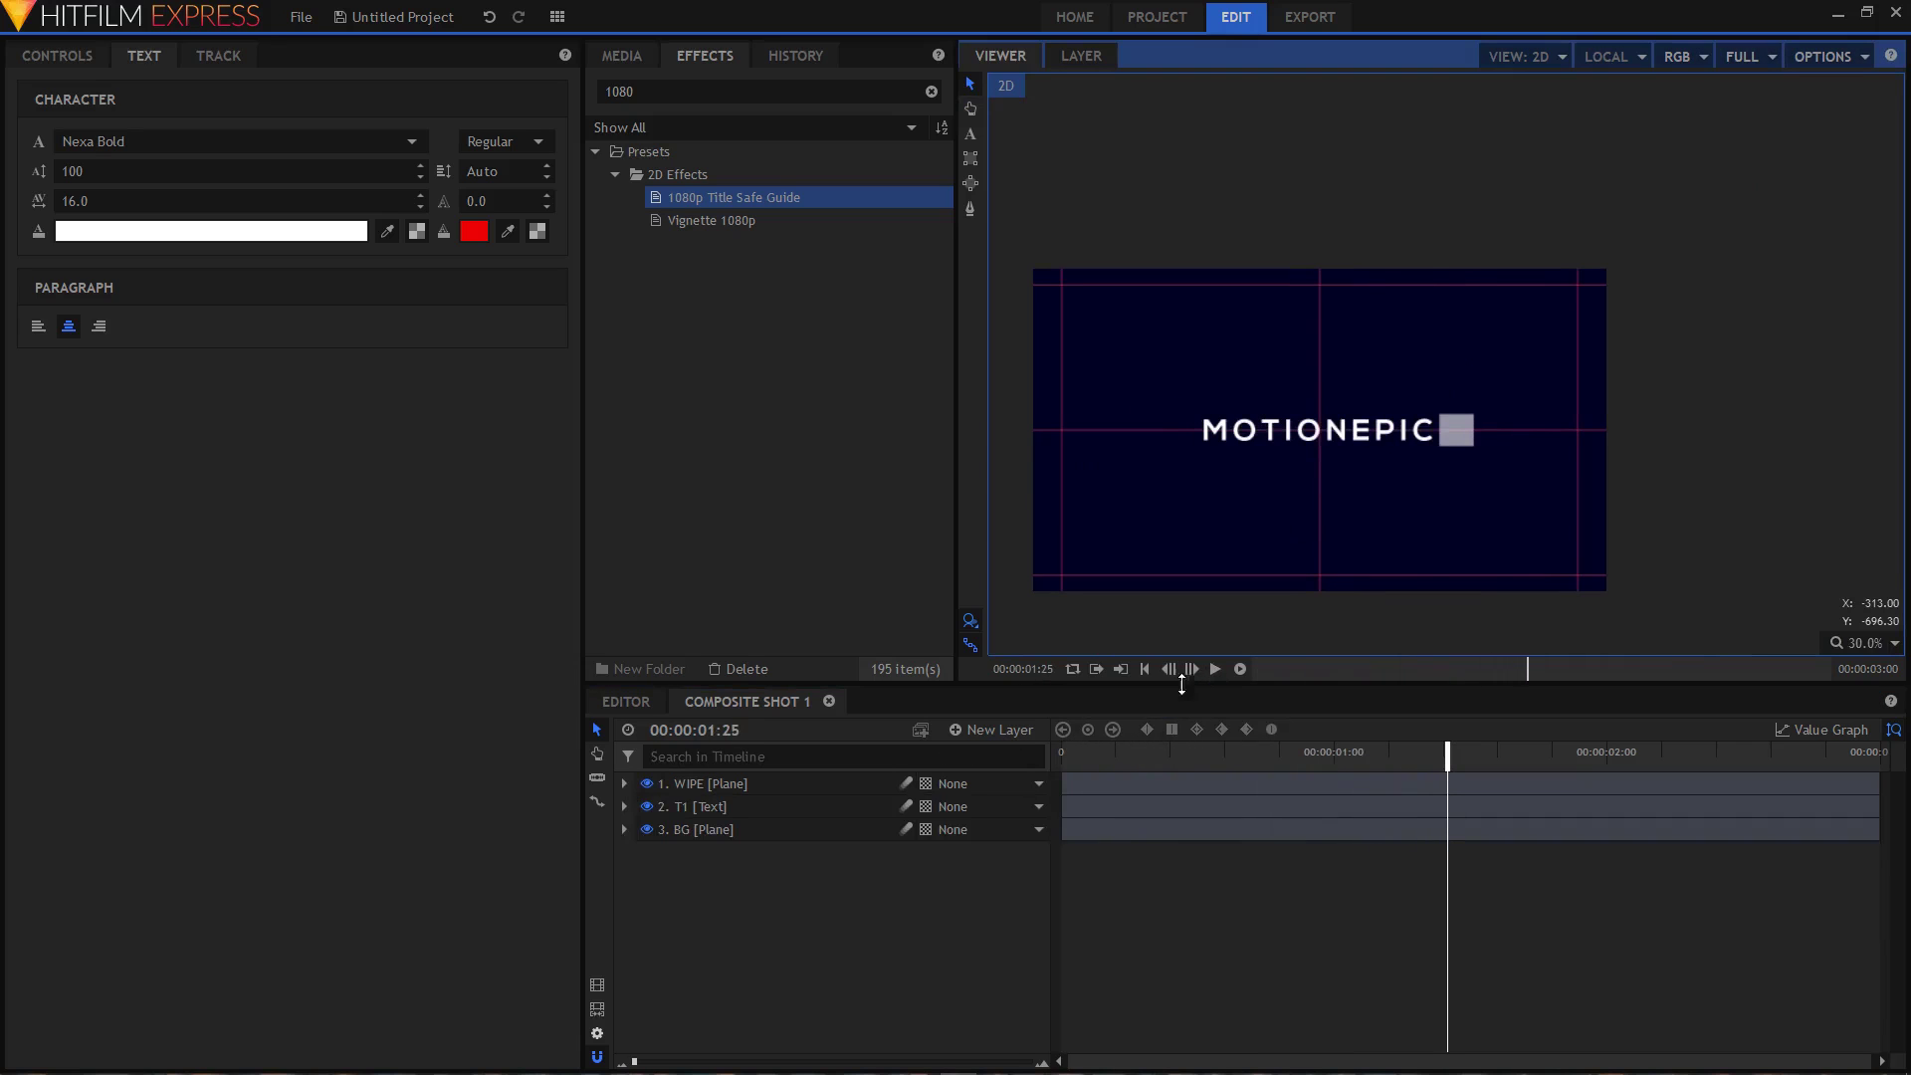
# - Convert the WIPE plane's position keyframes to manual Bezier and extend the 1-second keyframe's horizontal curve handle back to the start for a soft stop
pyautogui.click(624, 783)
pyautogui.click(846, 921)
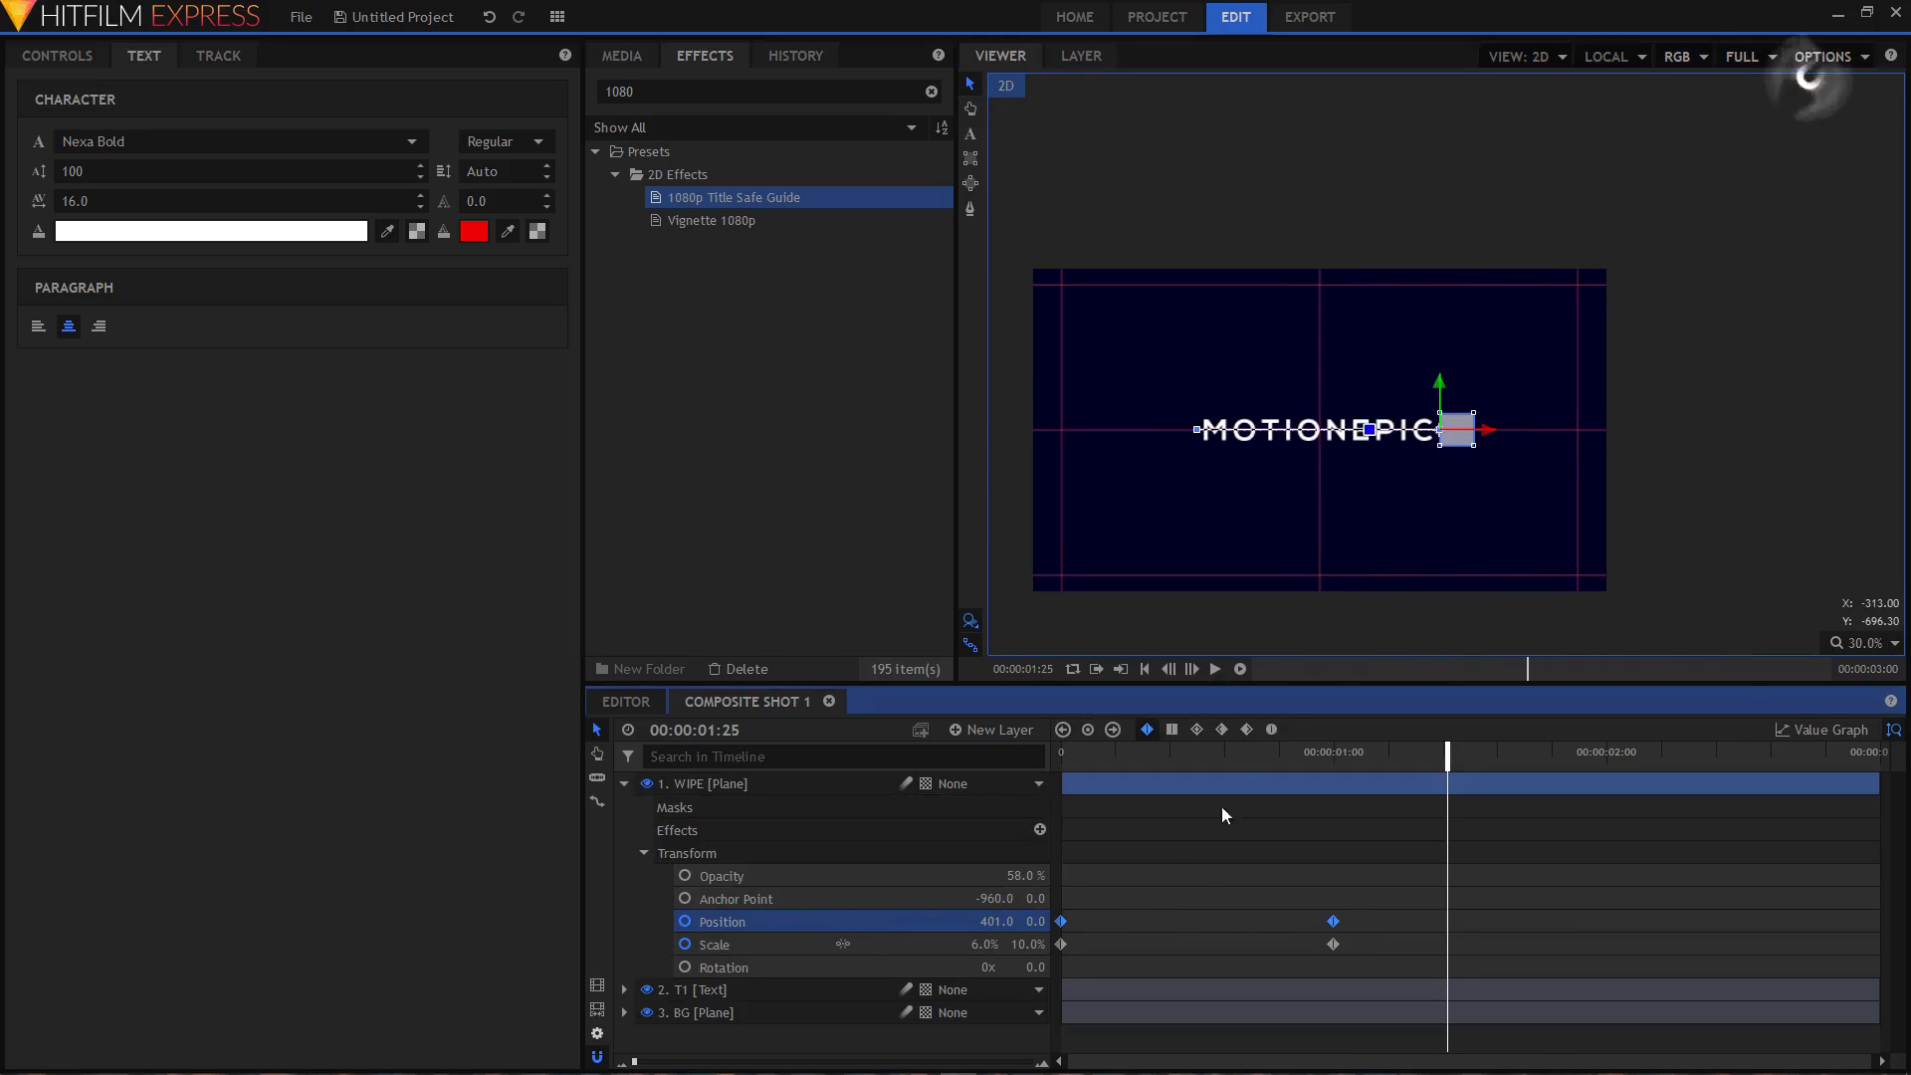
pyautogui.click(1271, 729)
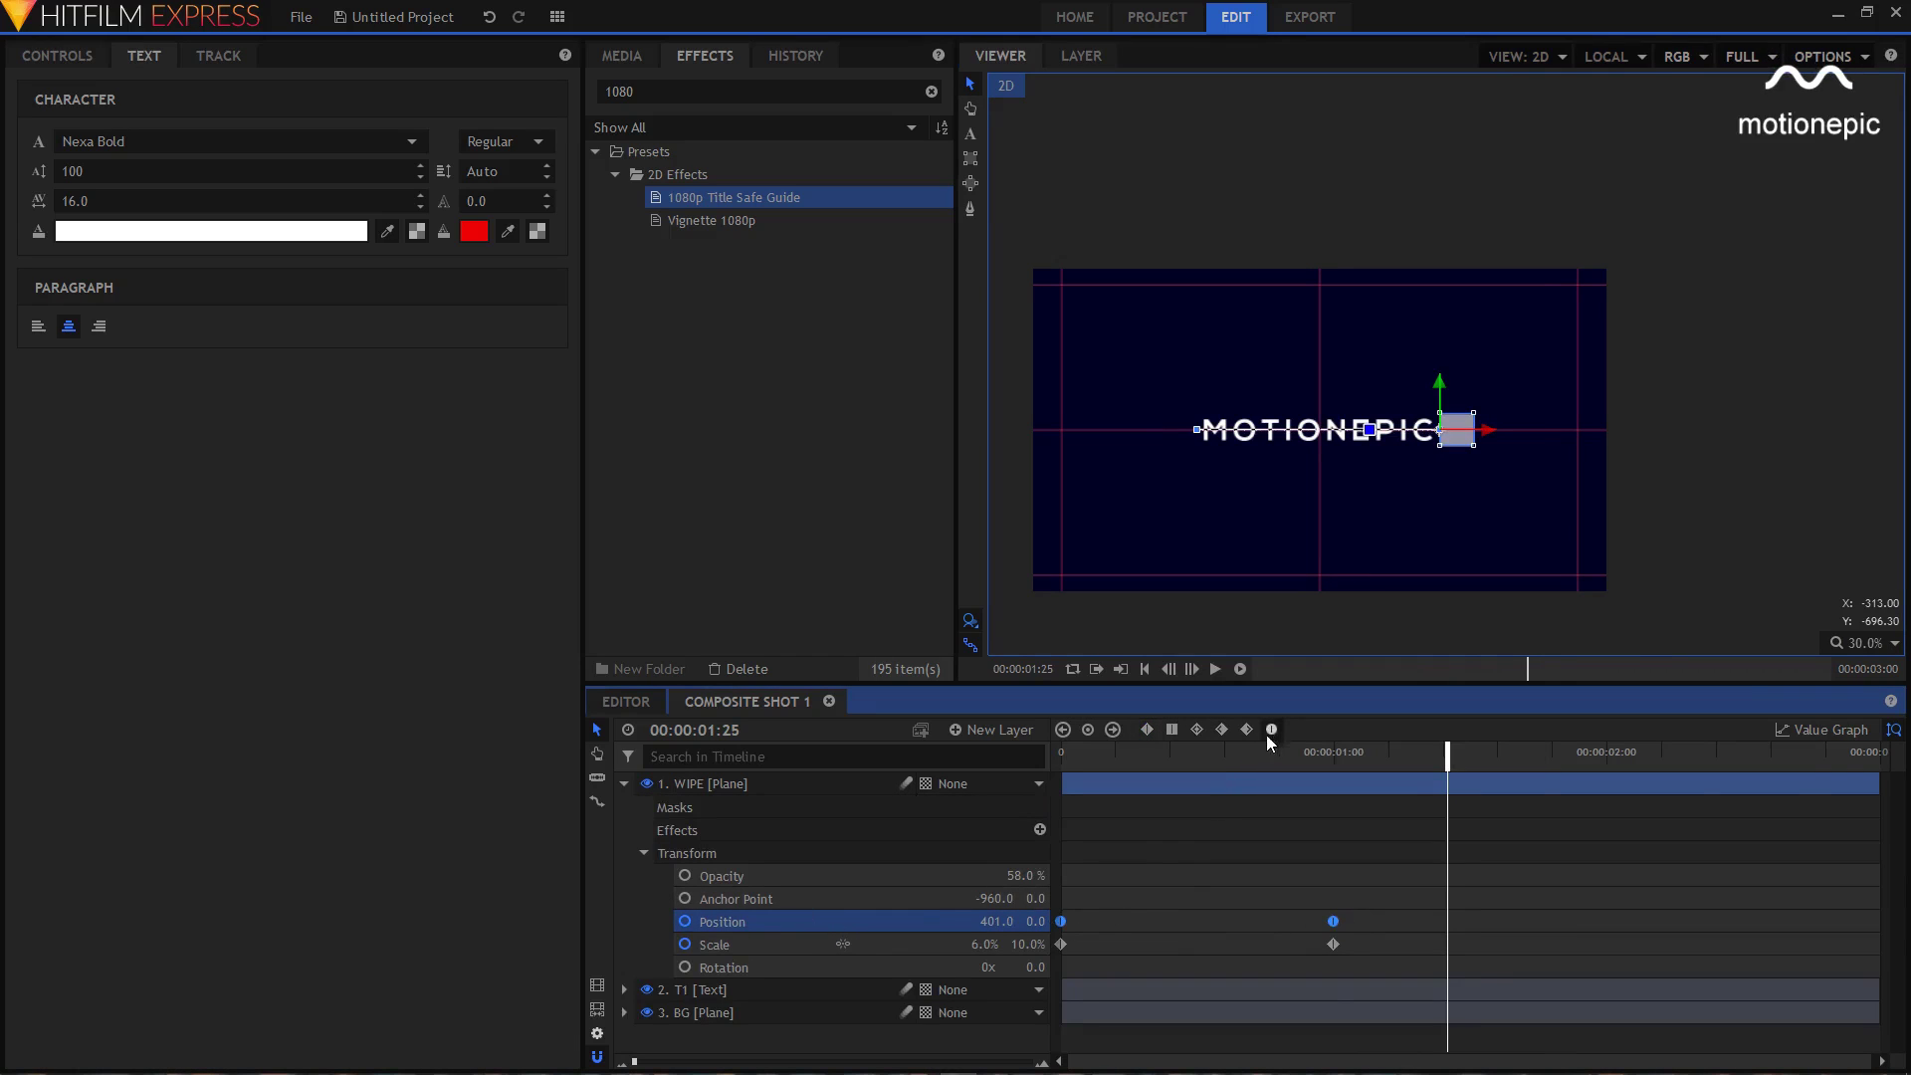
pyautogui.click(1821, 729)
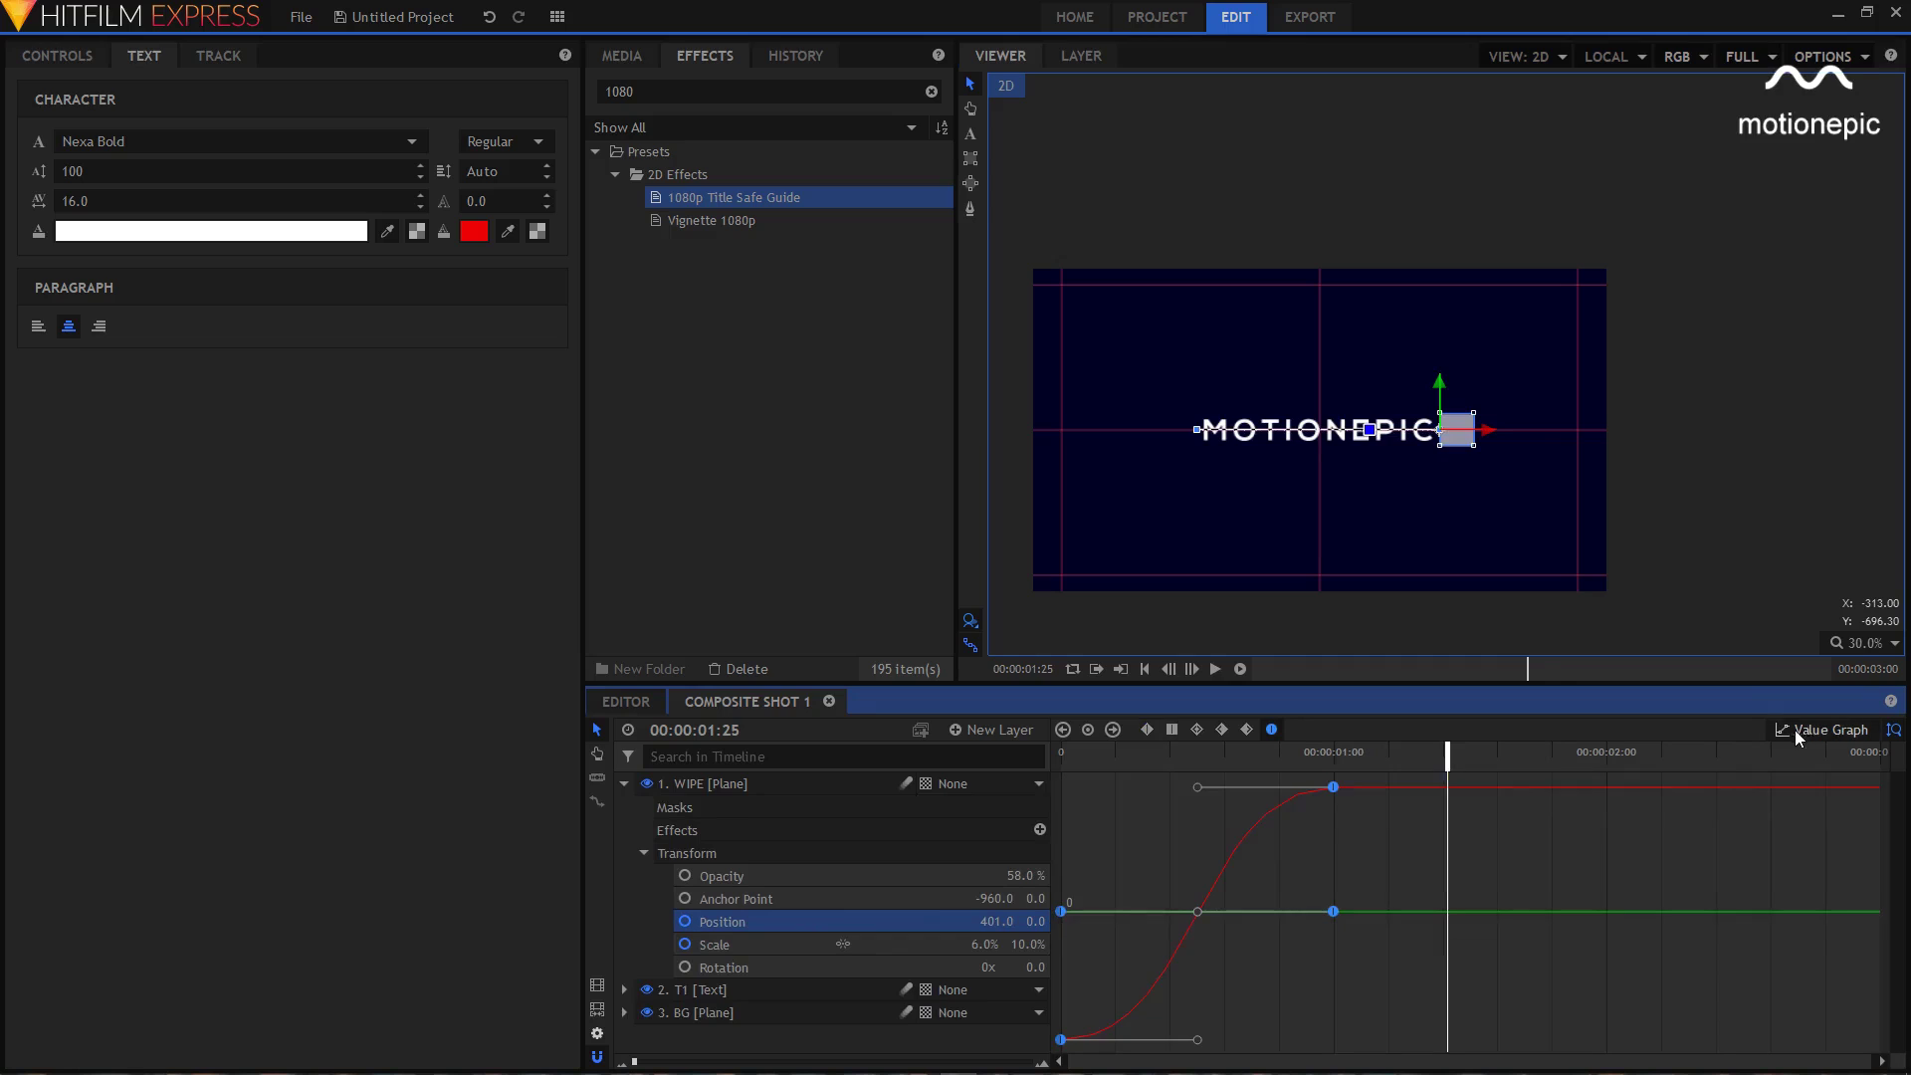
pyautogui.click(1333, 804)
pyautogui.click(1335, 808)
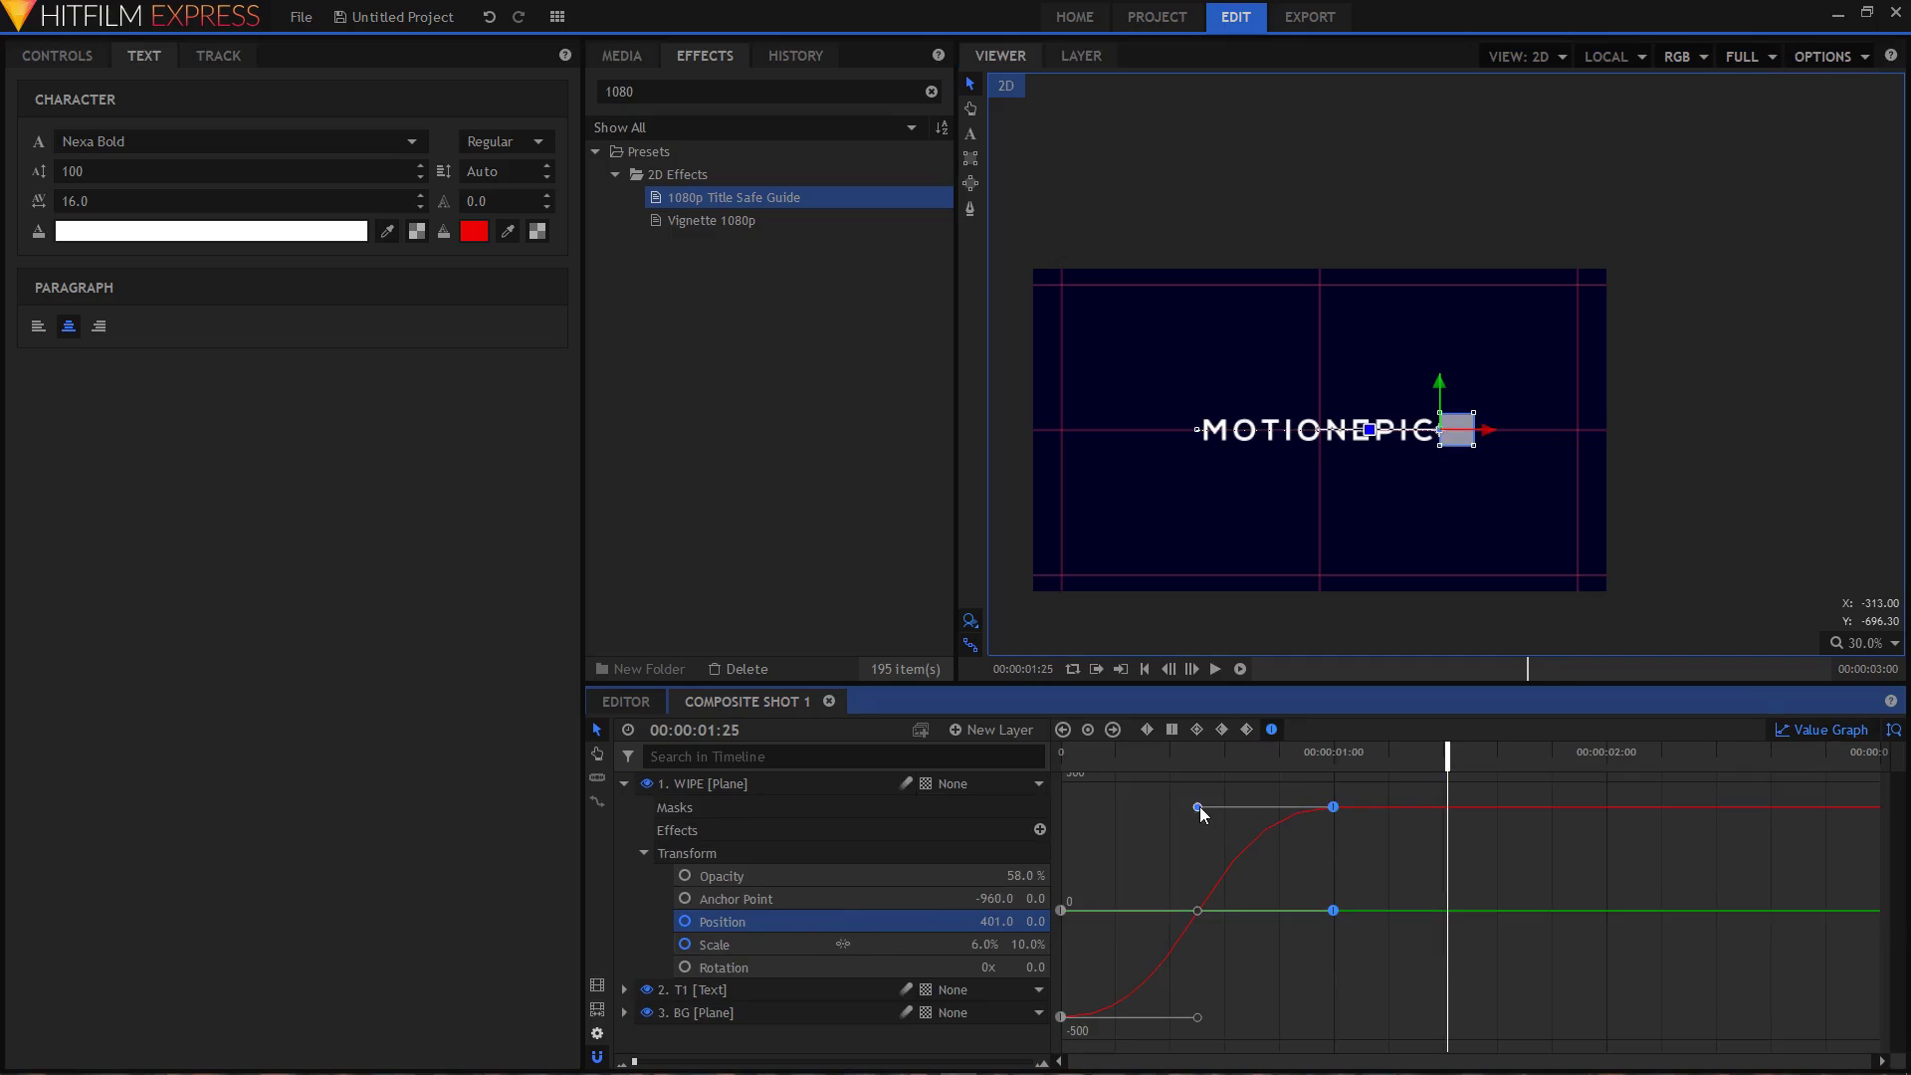
pyautogui.moveTo(1197, 808); pyautogui.dragTo(1039, 808)
pyautogui.click(1821, 730)
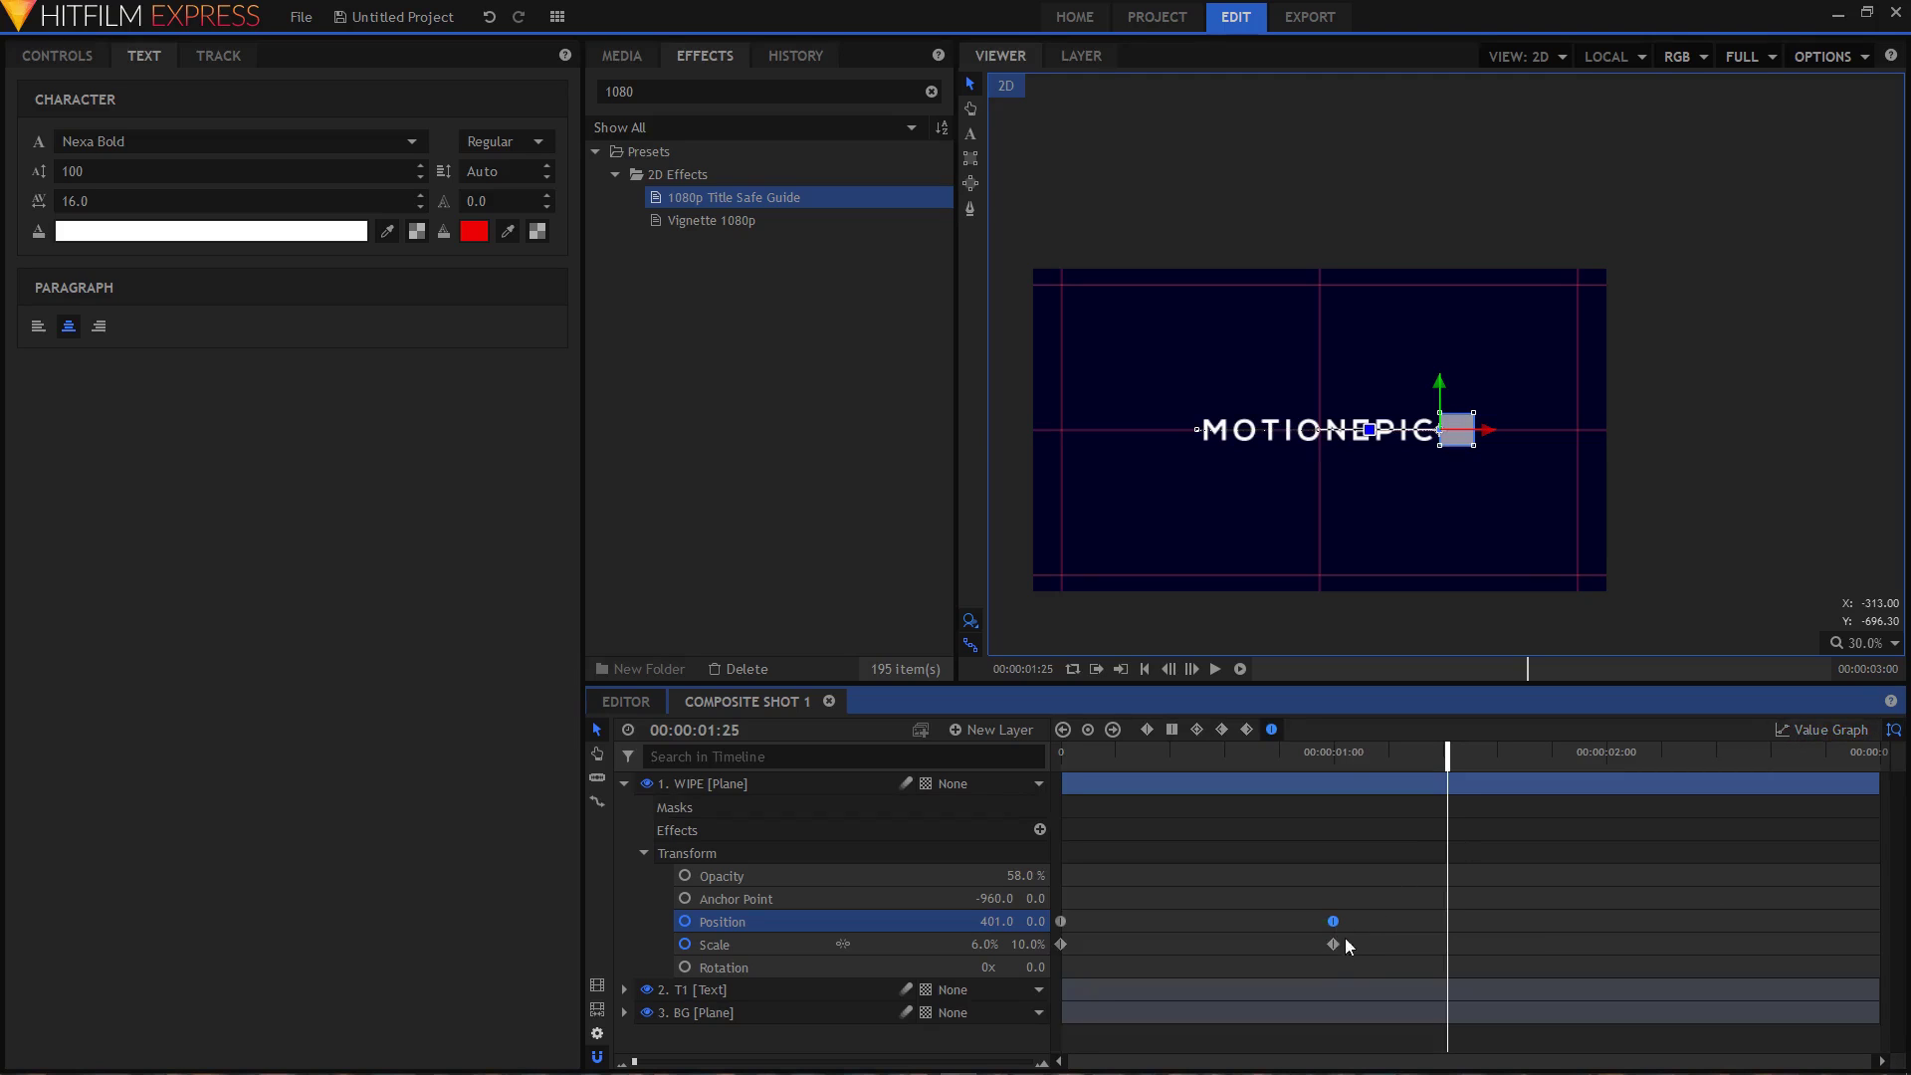
# - Make the WIPE plane's scale keyframes manual Bezier and stretch the final keyframe's horizontal scale handle back to the start
pyautogui.moveTo(1353, 939); pyautogui.dragTo(1043, 959)
pyautogui.click(1271, 729)
pyautogui.click(1793, 731)
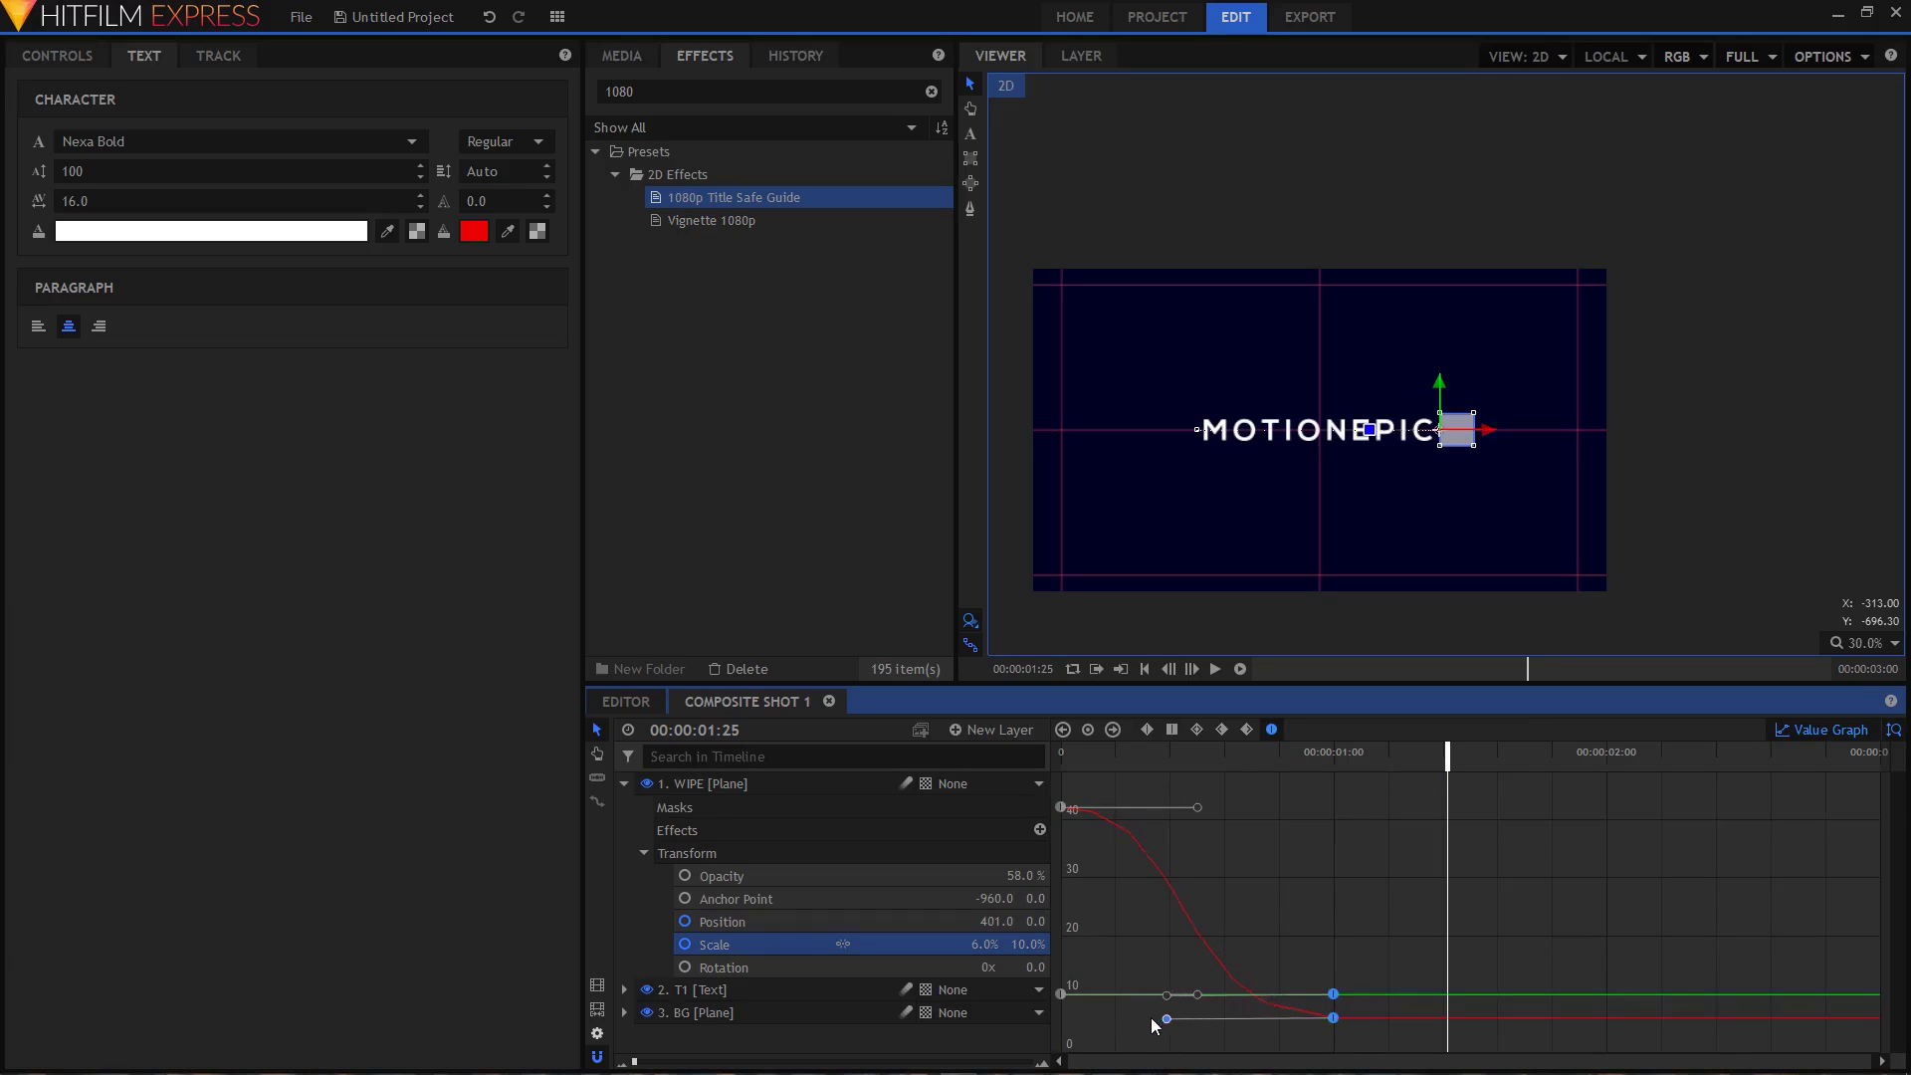
pyautogui.moveTo(1084, 1019); pyautogui.dragTo(1038, 1016)
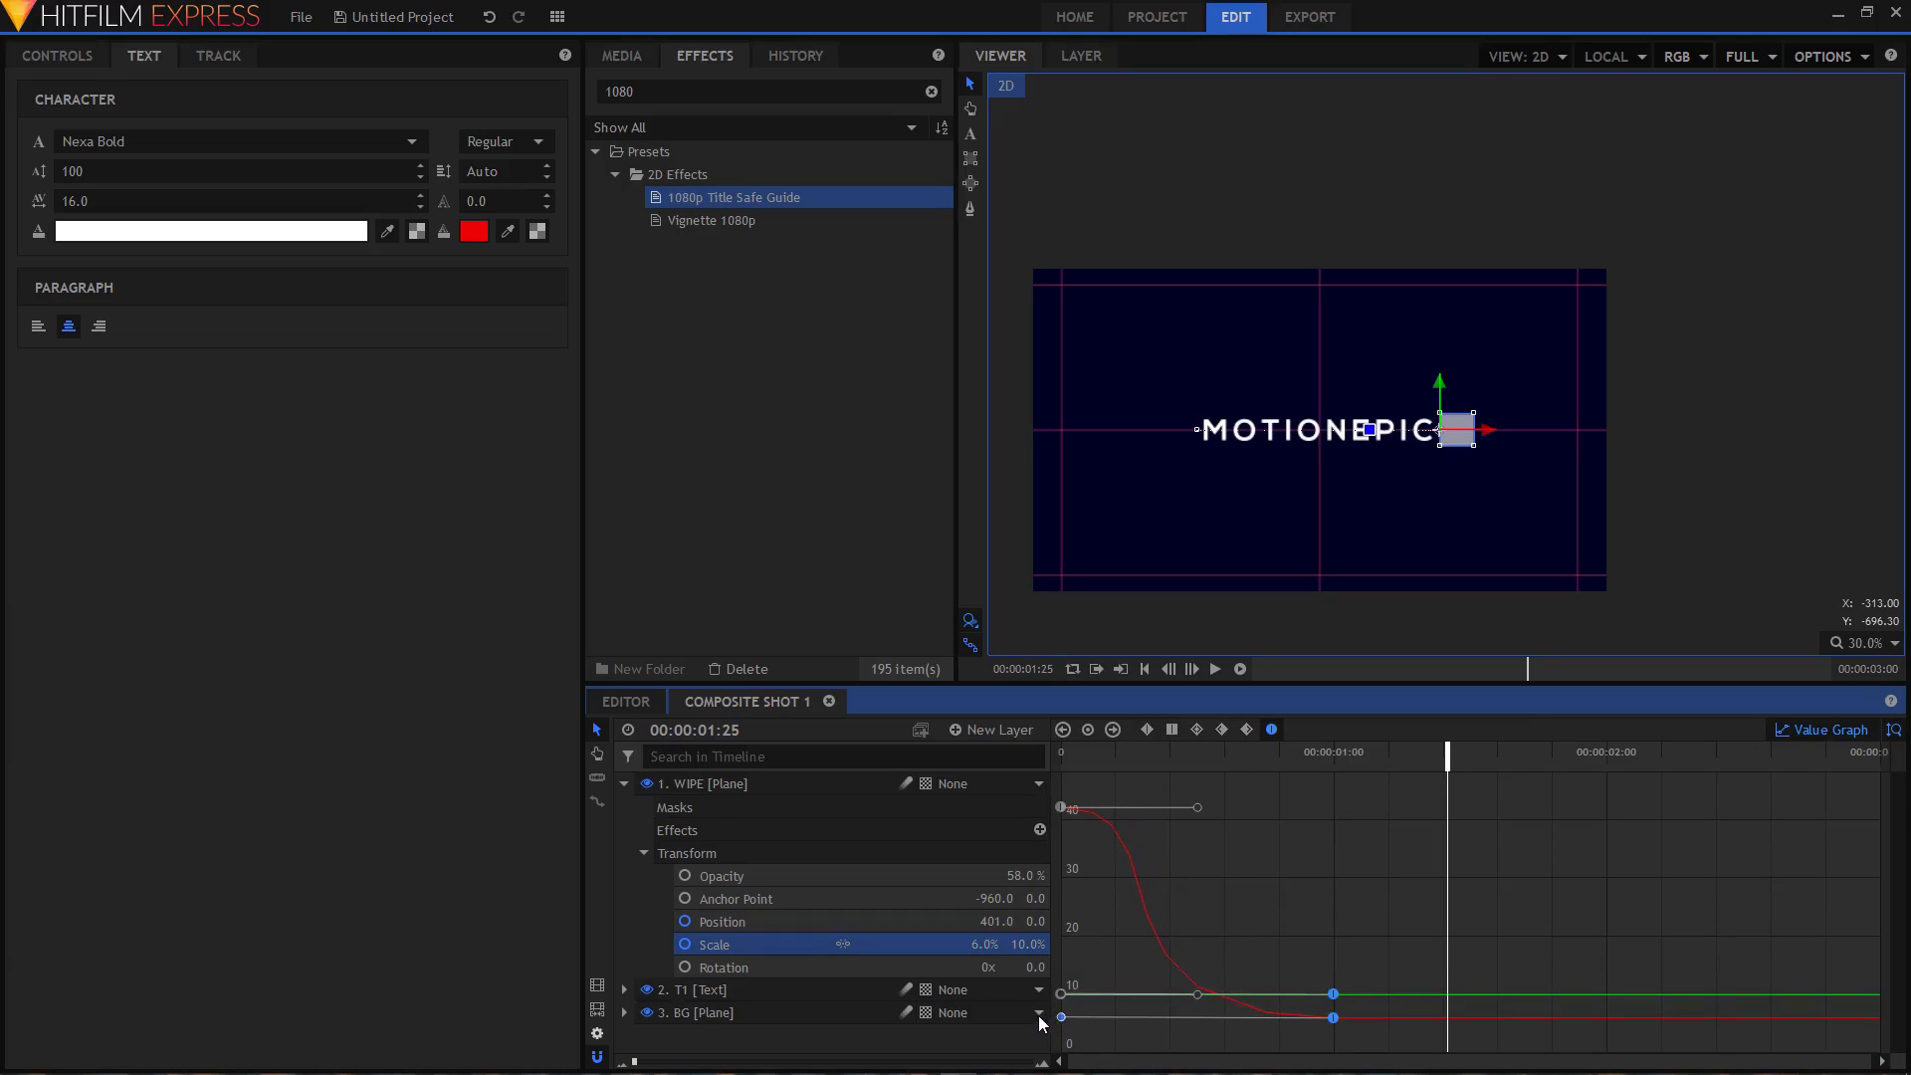
pyautogui.click(1806, 730)
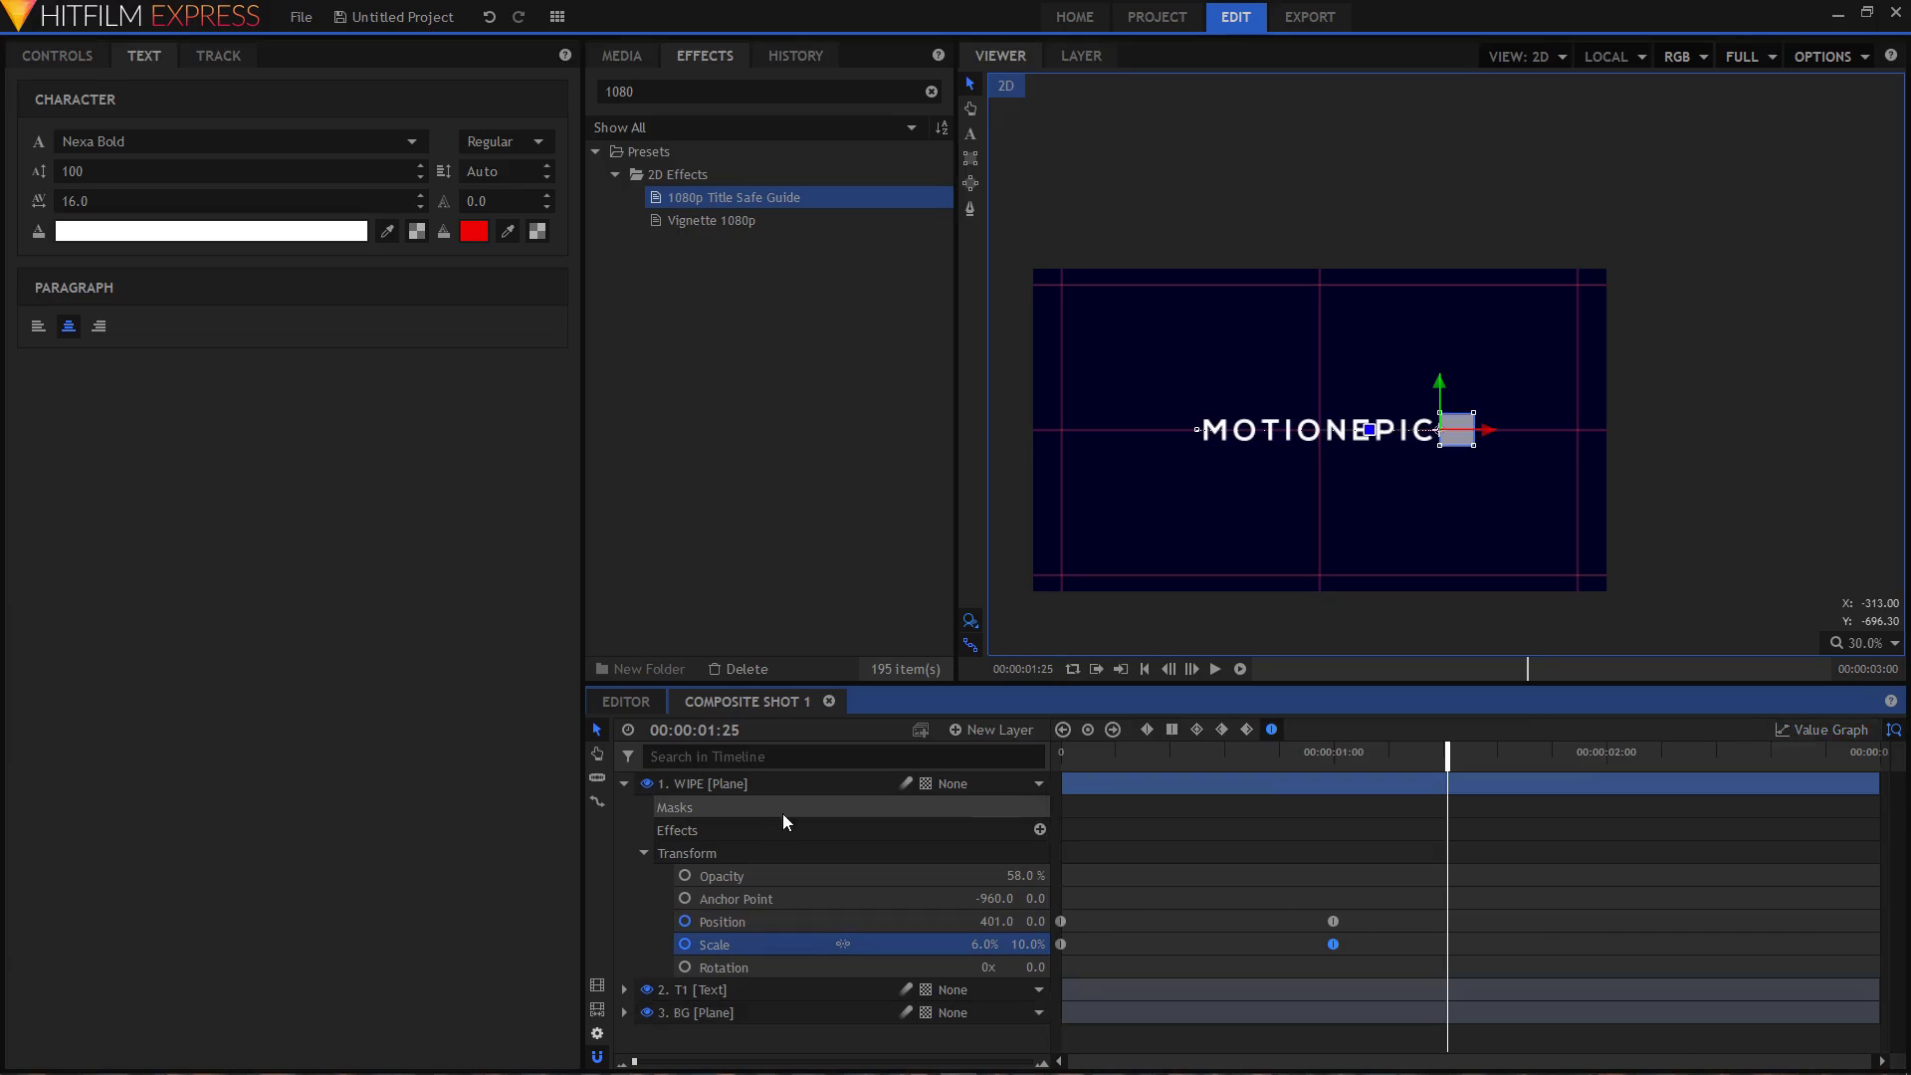
# - Collapse the WIPE layer and preview the eased wipe animation from near the start
pyautogui.click(624, 783)
pyautogui.click(1087, 756)
pyautogui.click(1215, 669)
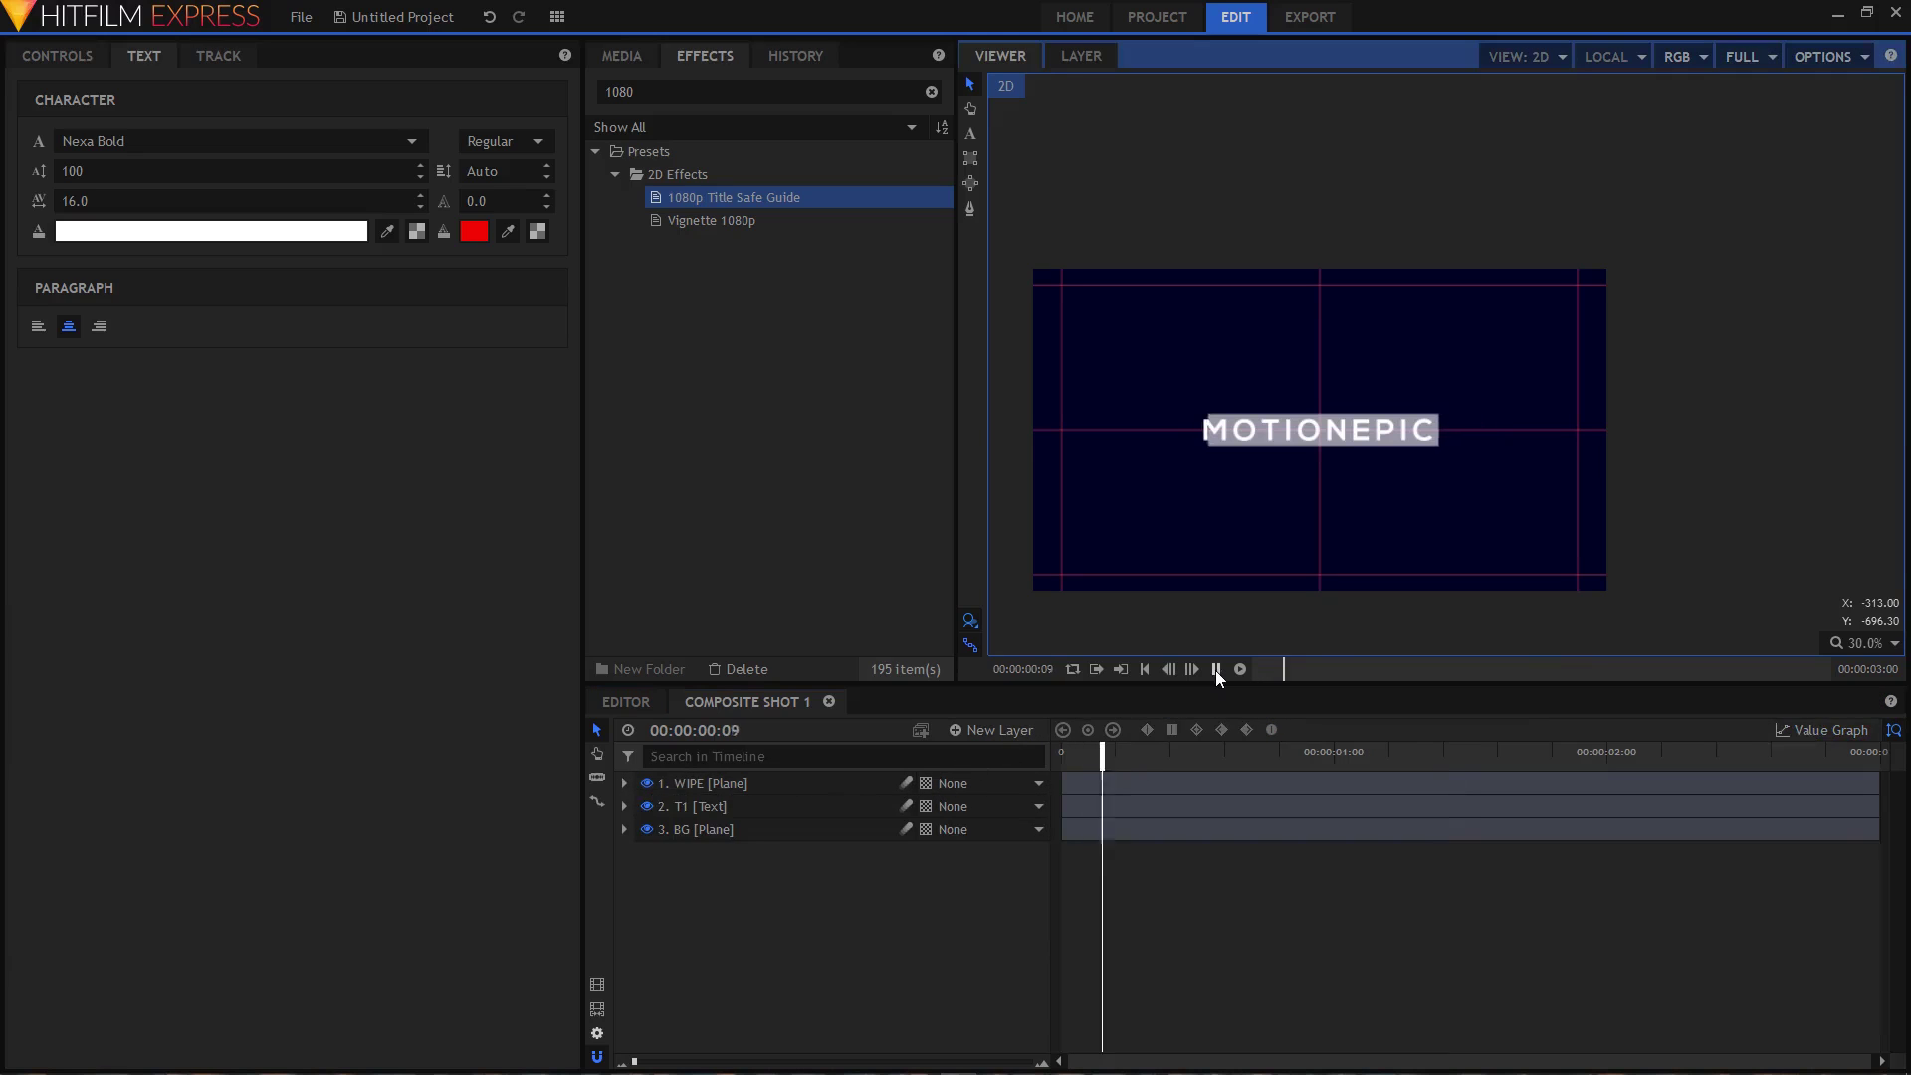
pyautogui.click(1215, 668)
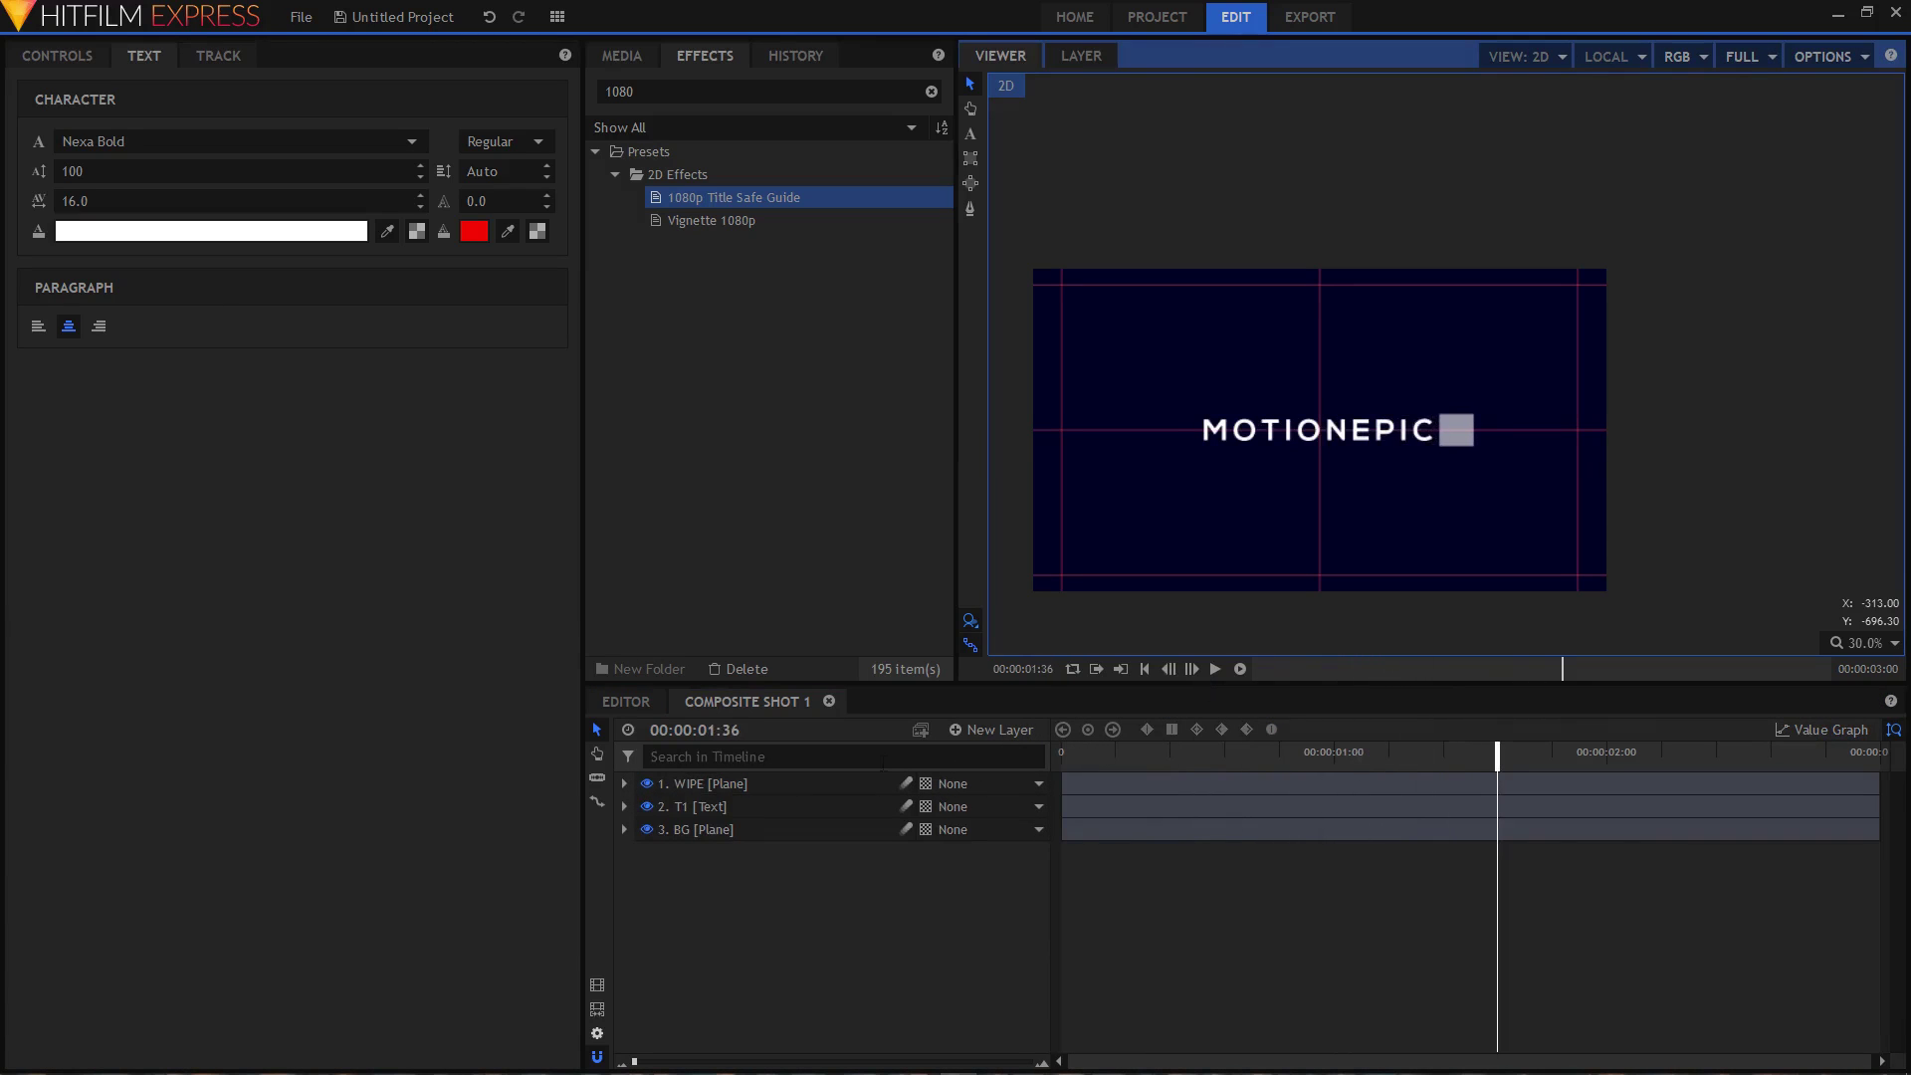
# - Keyframe the T1 text's horizontal position at 812 at the start of the timeline, so it sits just beyond the wide wipe bar
pyautogui.click(713, 801)
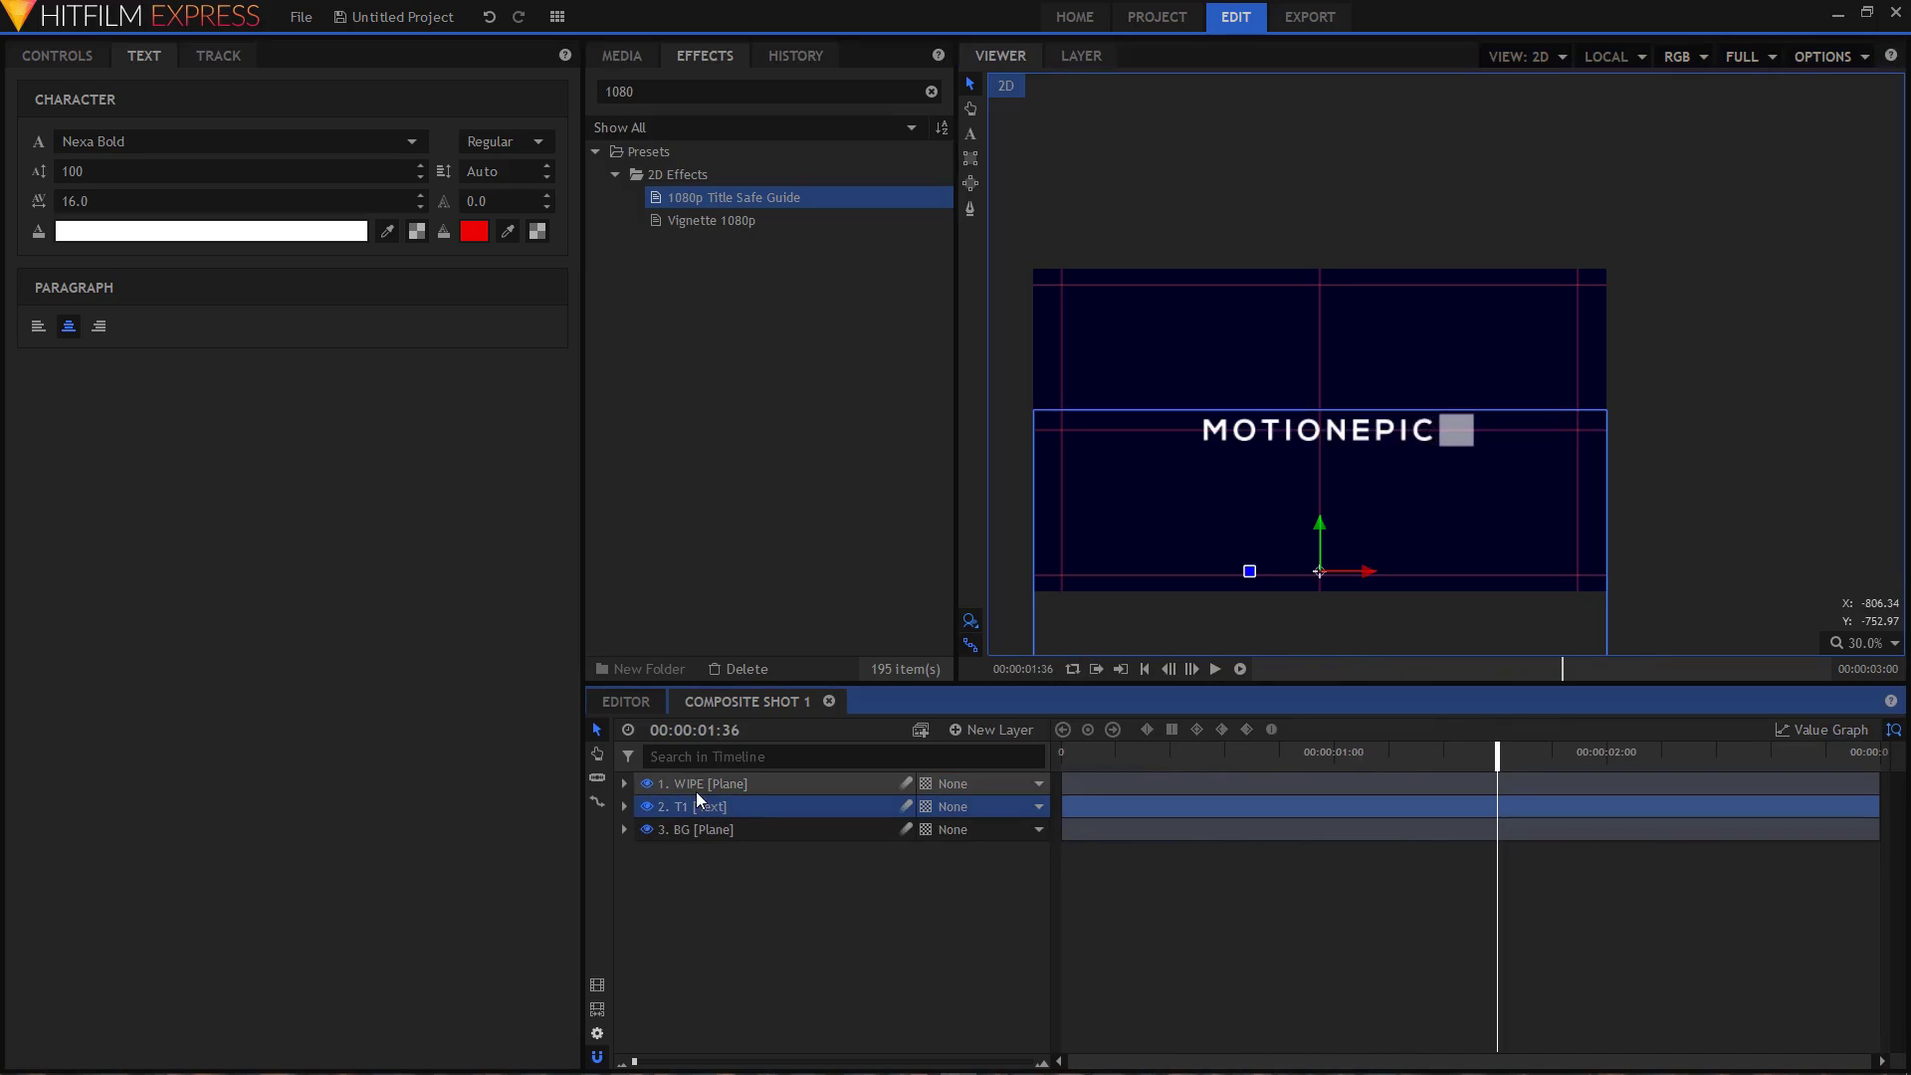
pyautogui.scroll(3, 1453, 482)
pyautogui.scroll(-2, 1401, 518)
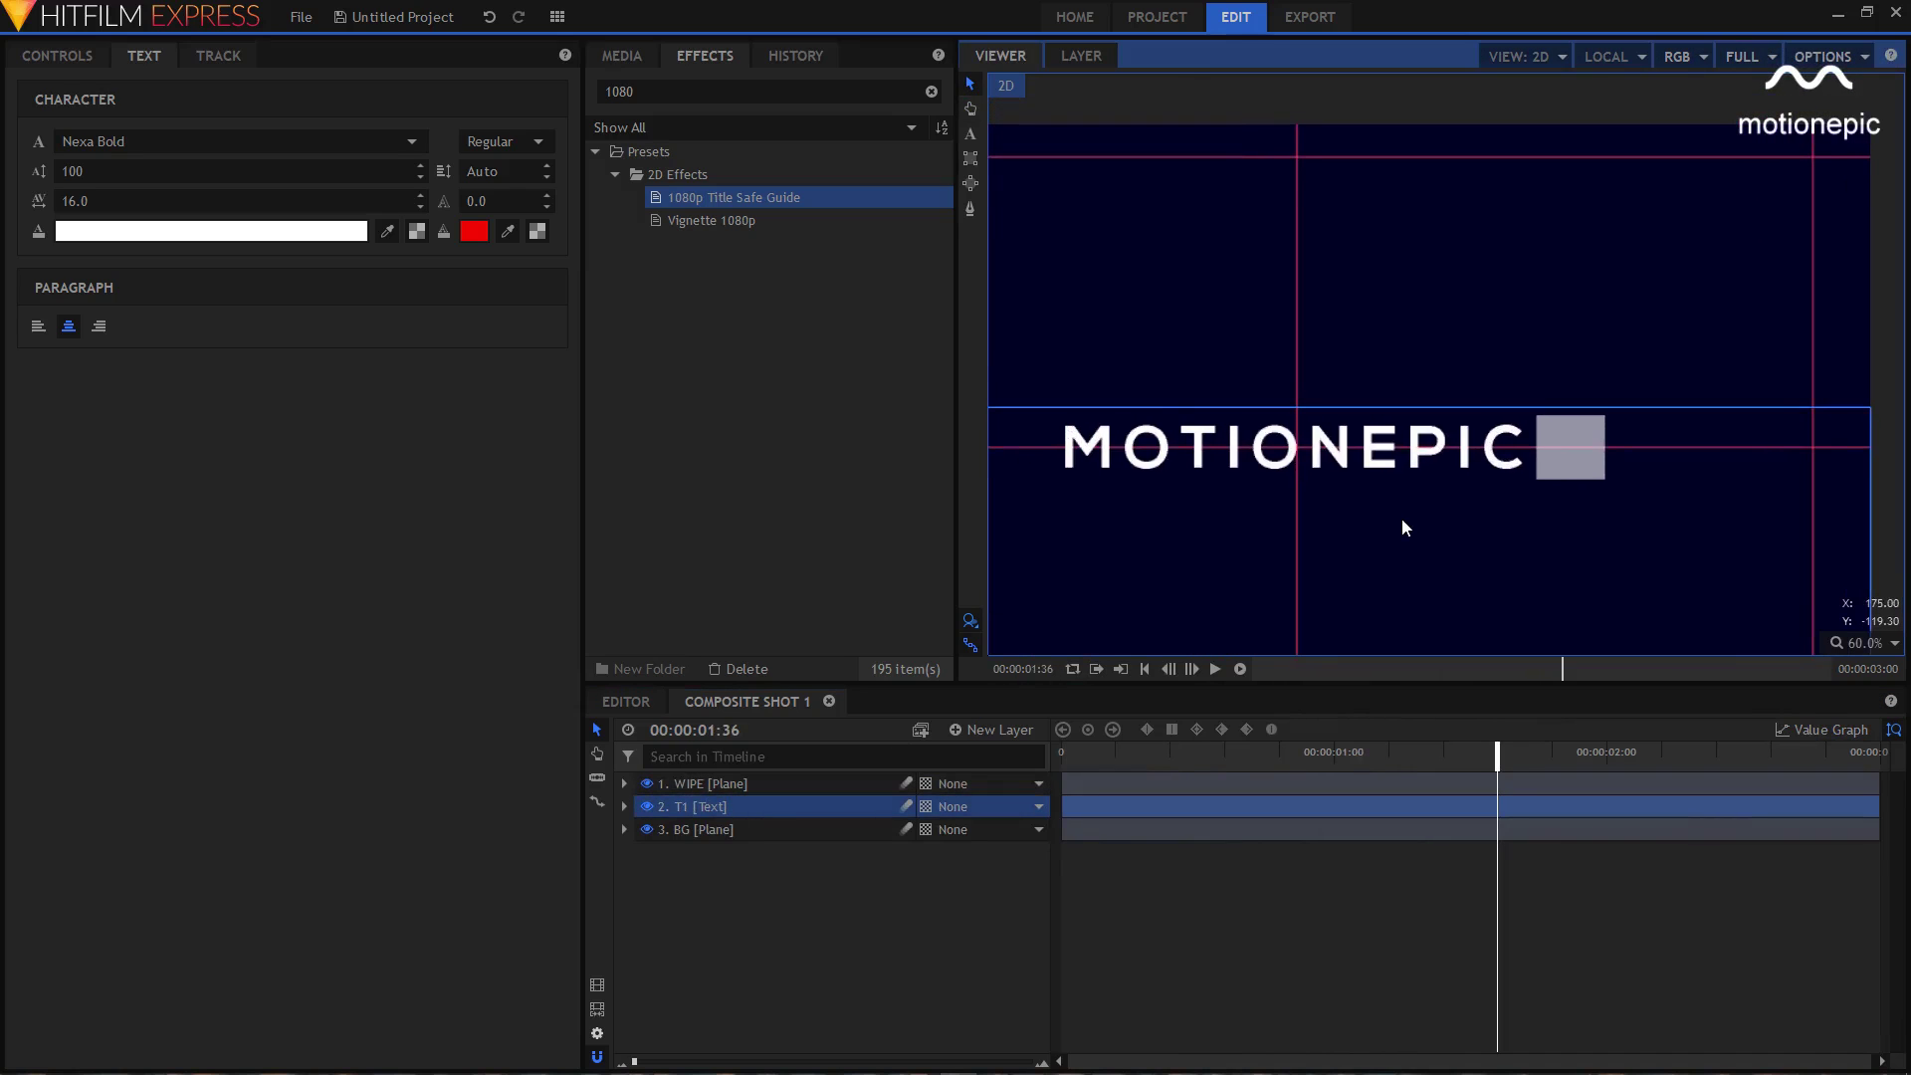
pyautogui.click(623, 806)
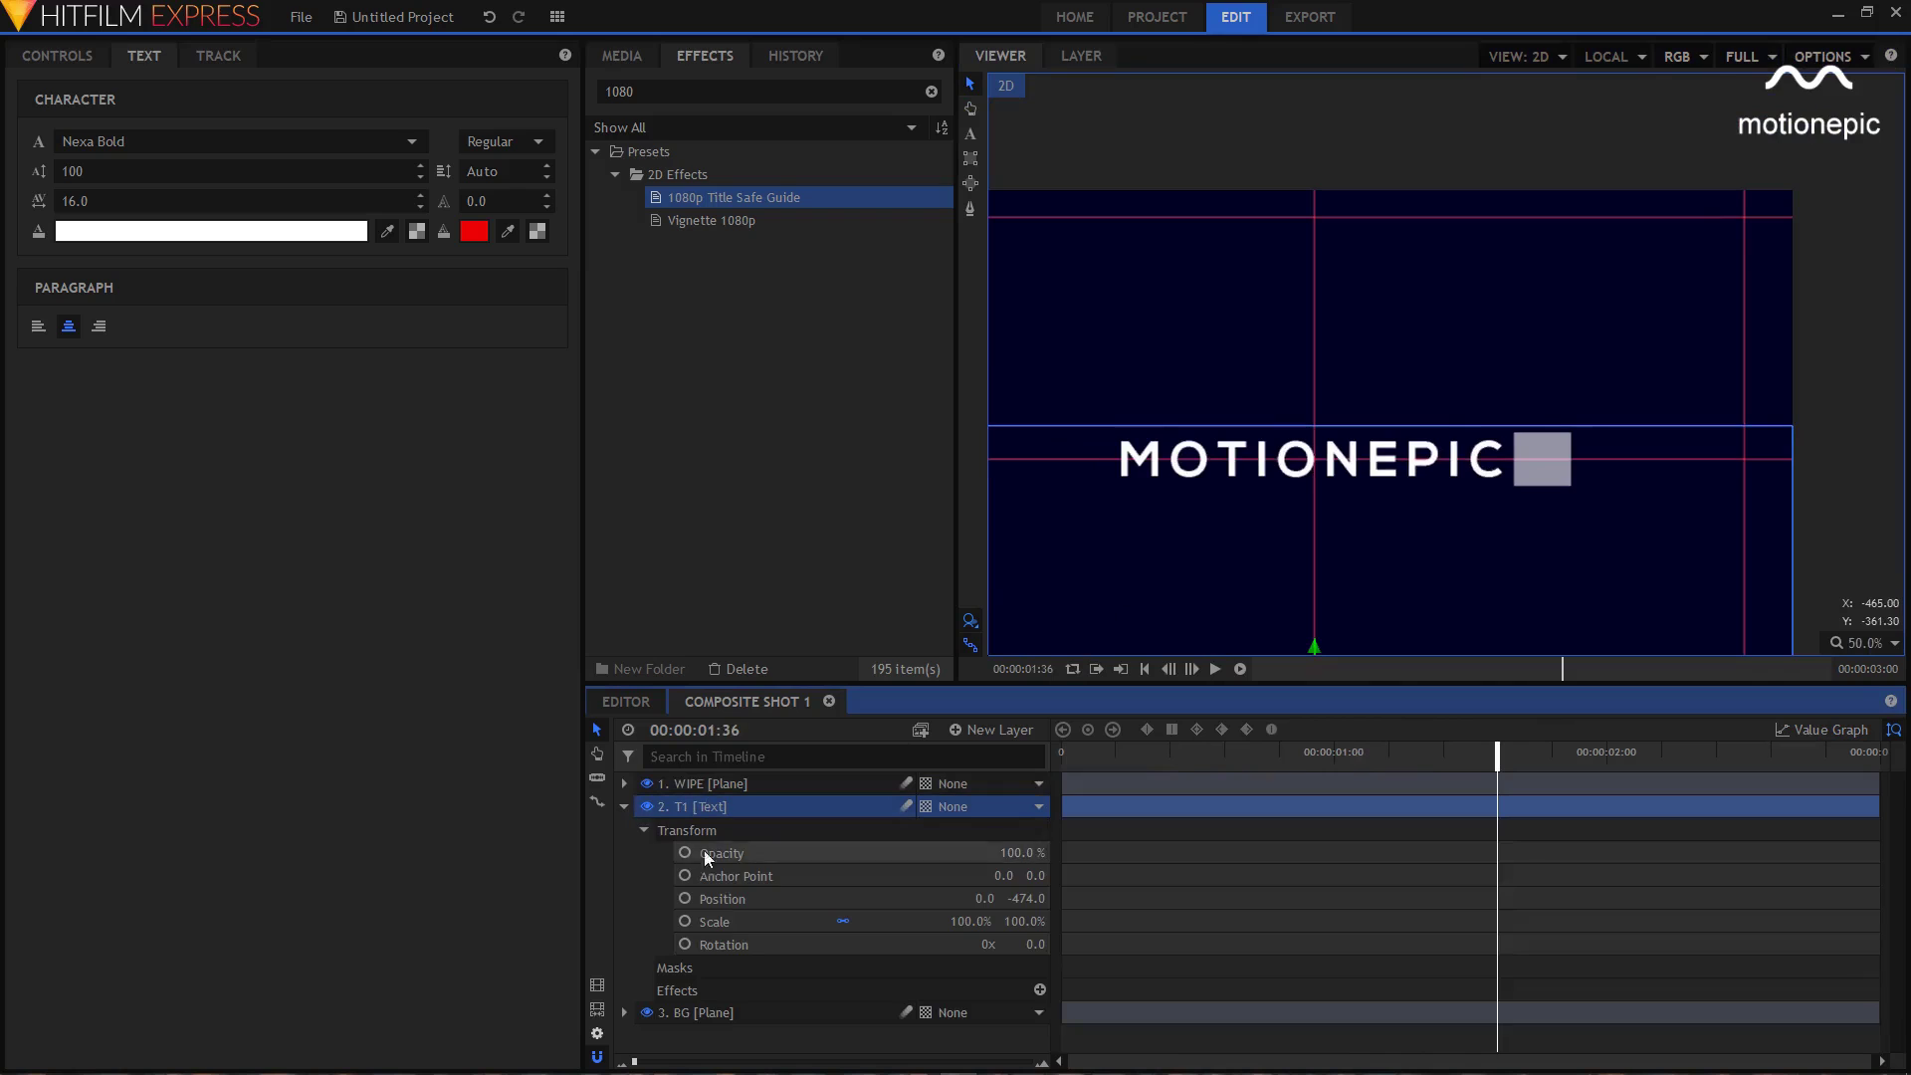
pyautogui.moveTo(1089, 754); pyautogui.dragTo(1062, 754)
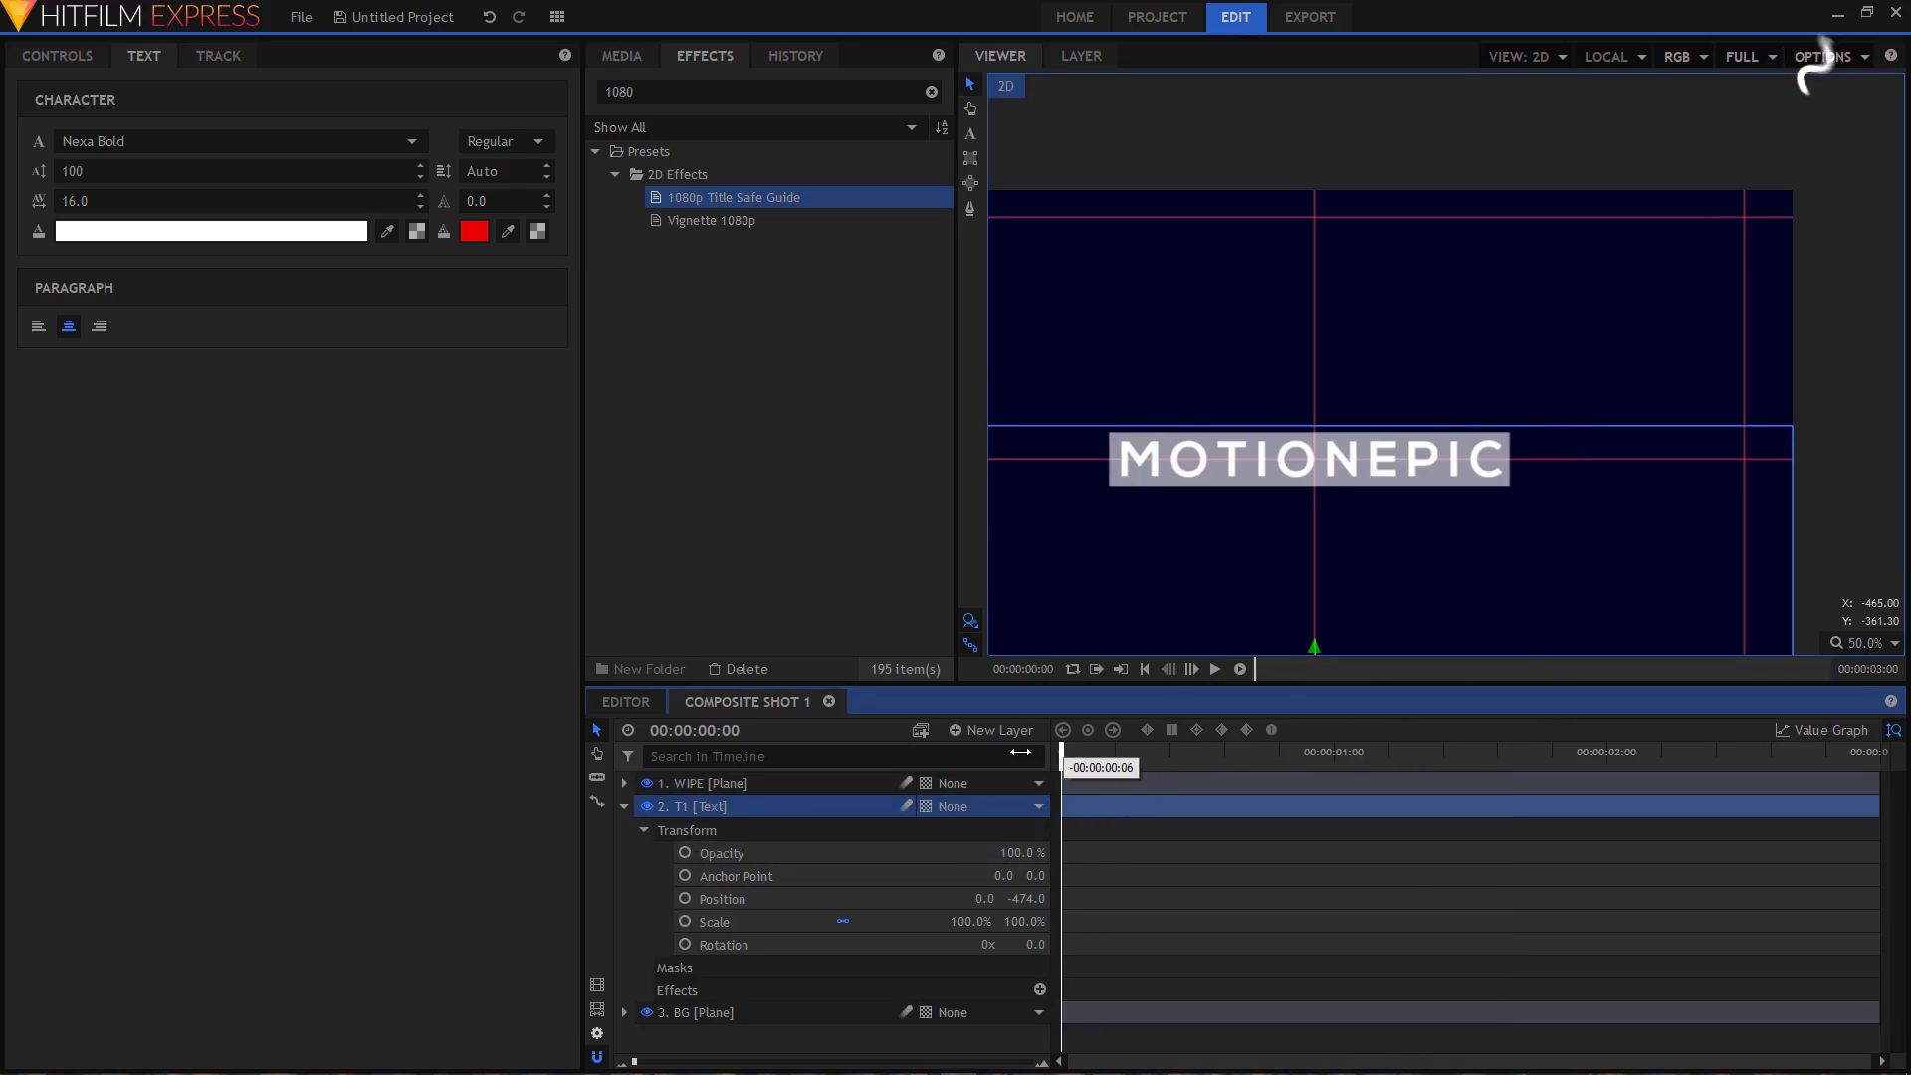
pyautogui.click(726, 901)
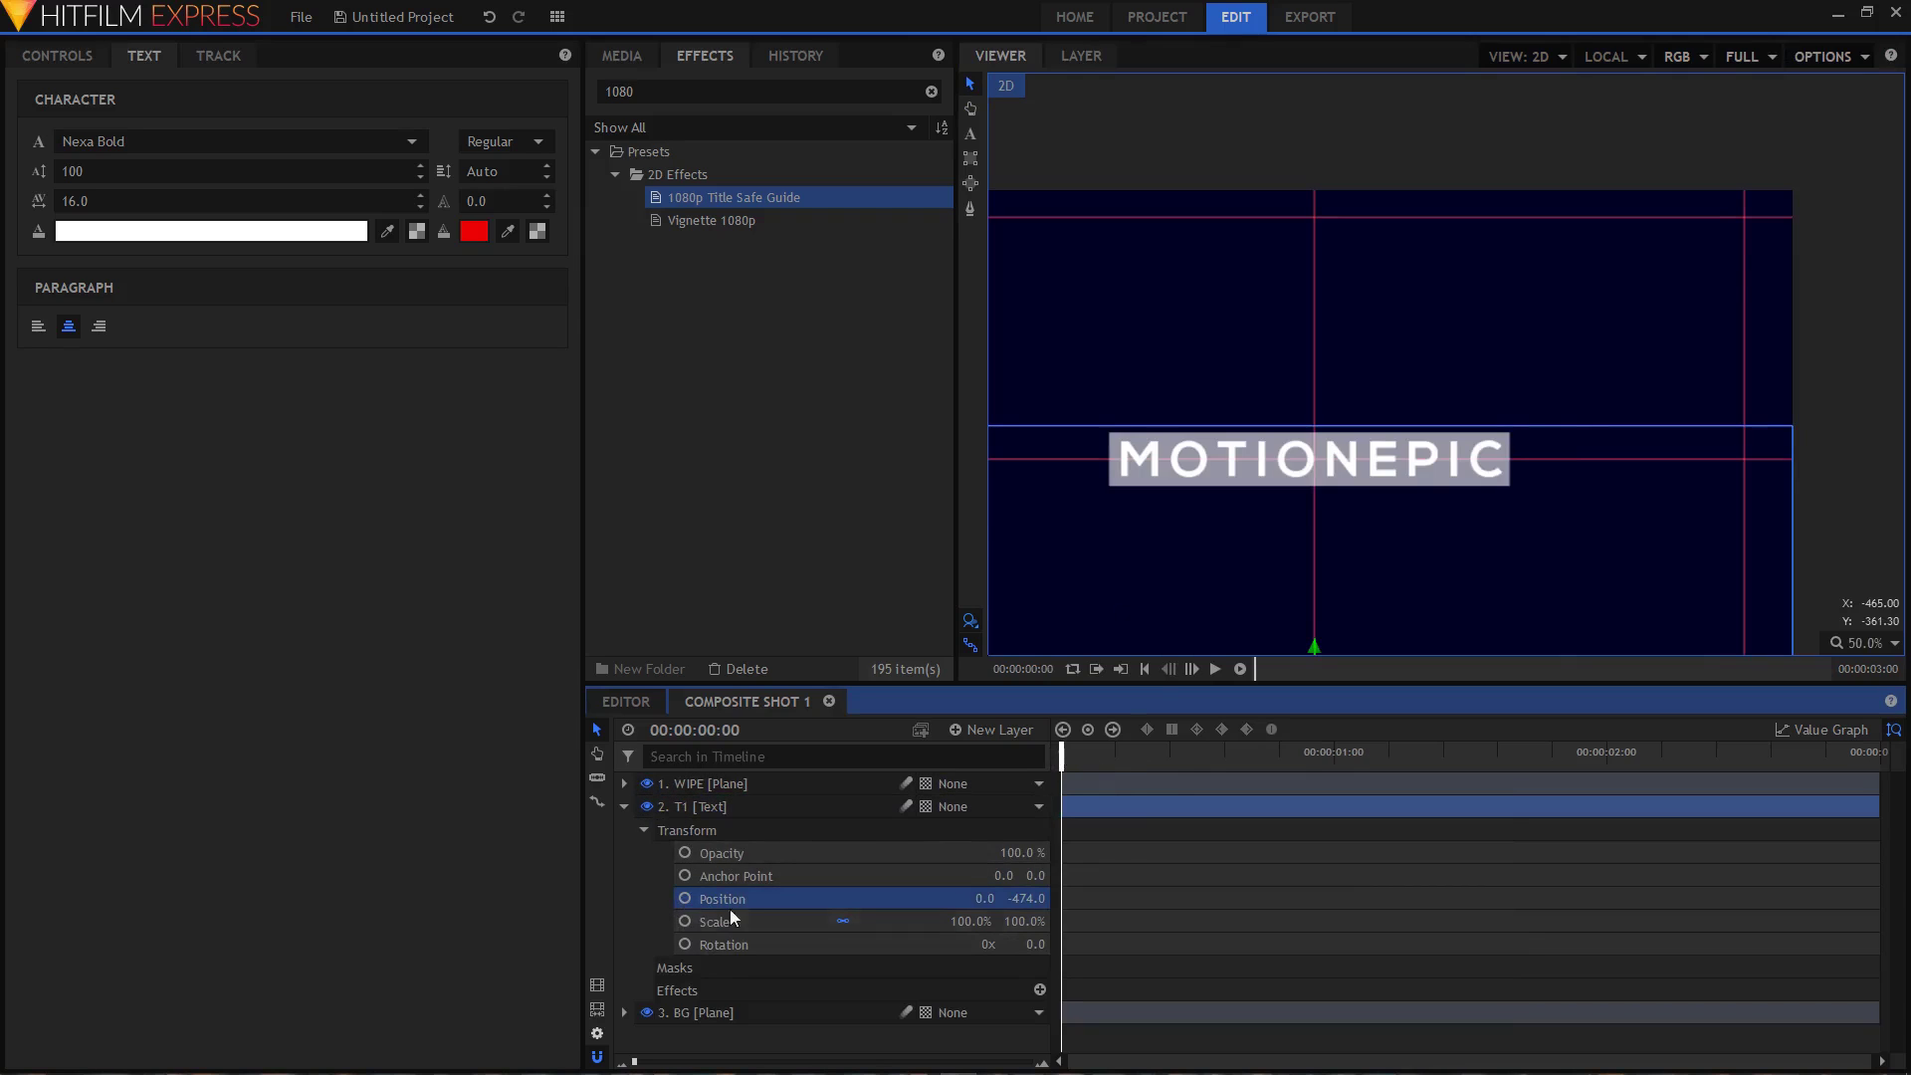
pyautogui.moveTo(1107, 750); pyautogui.dragTo(1330, 778)
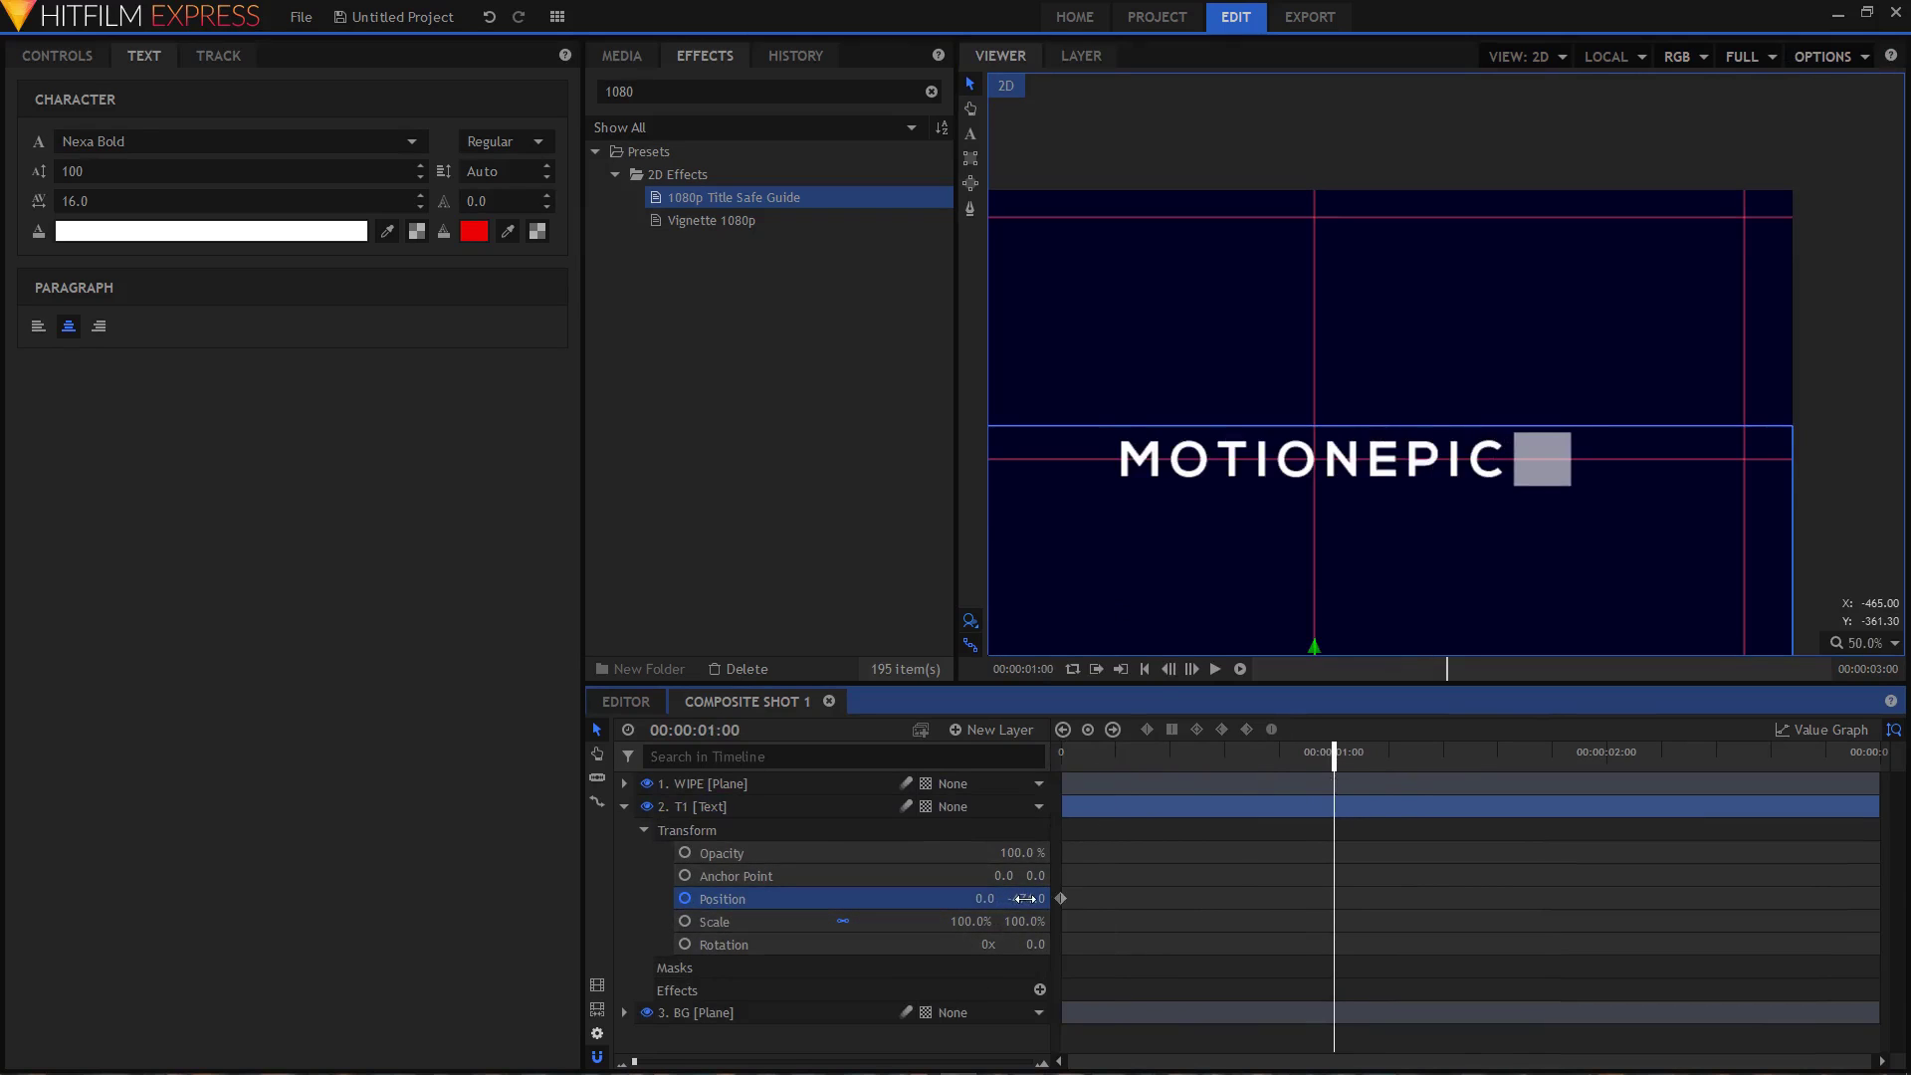
pyautogui.click(1062, 753)
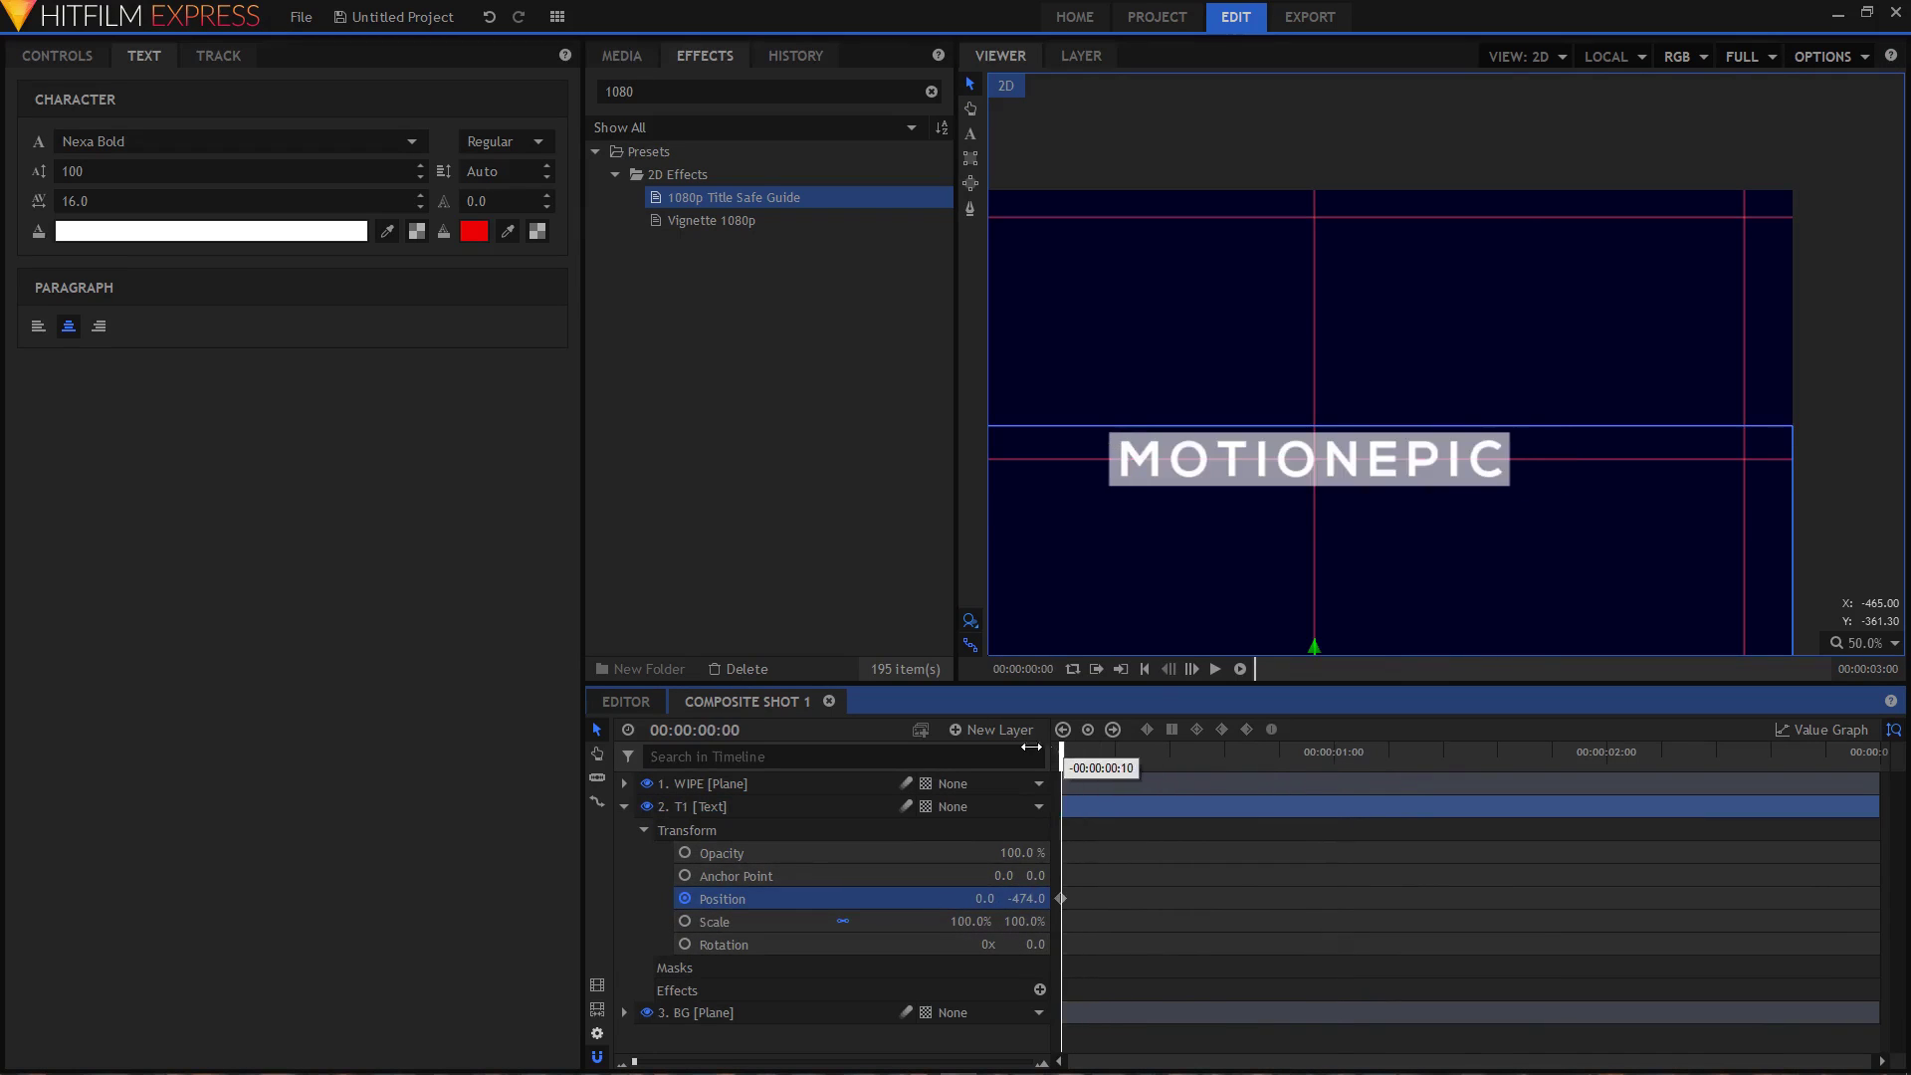
pyautogui.click(1061, 898)
pyautogui.moveTo(984, 899); pyautogui.dragTo(1393, 898)
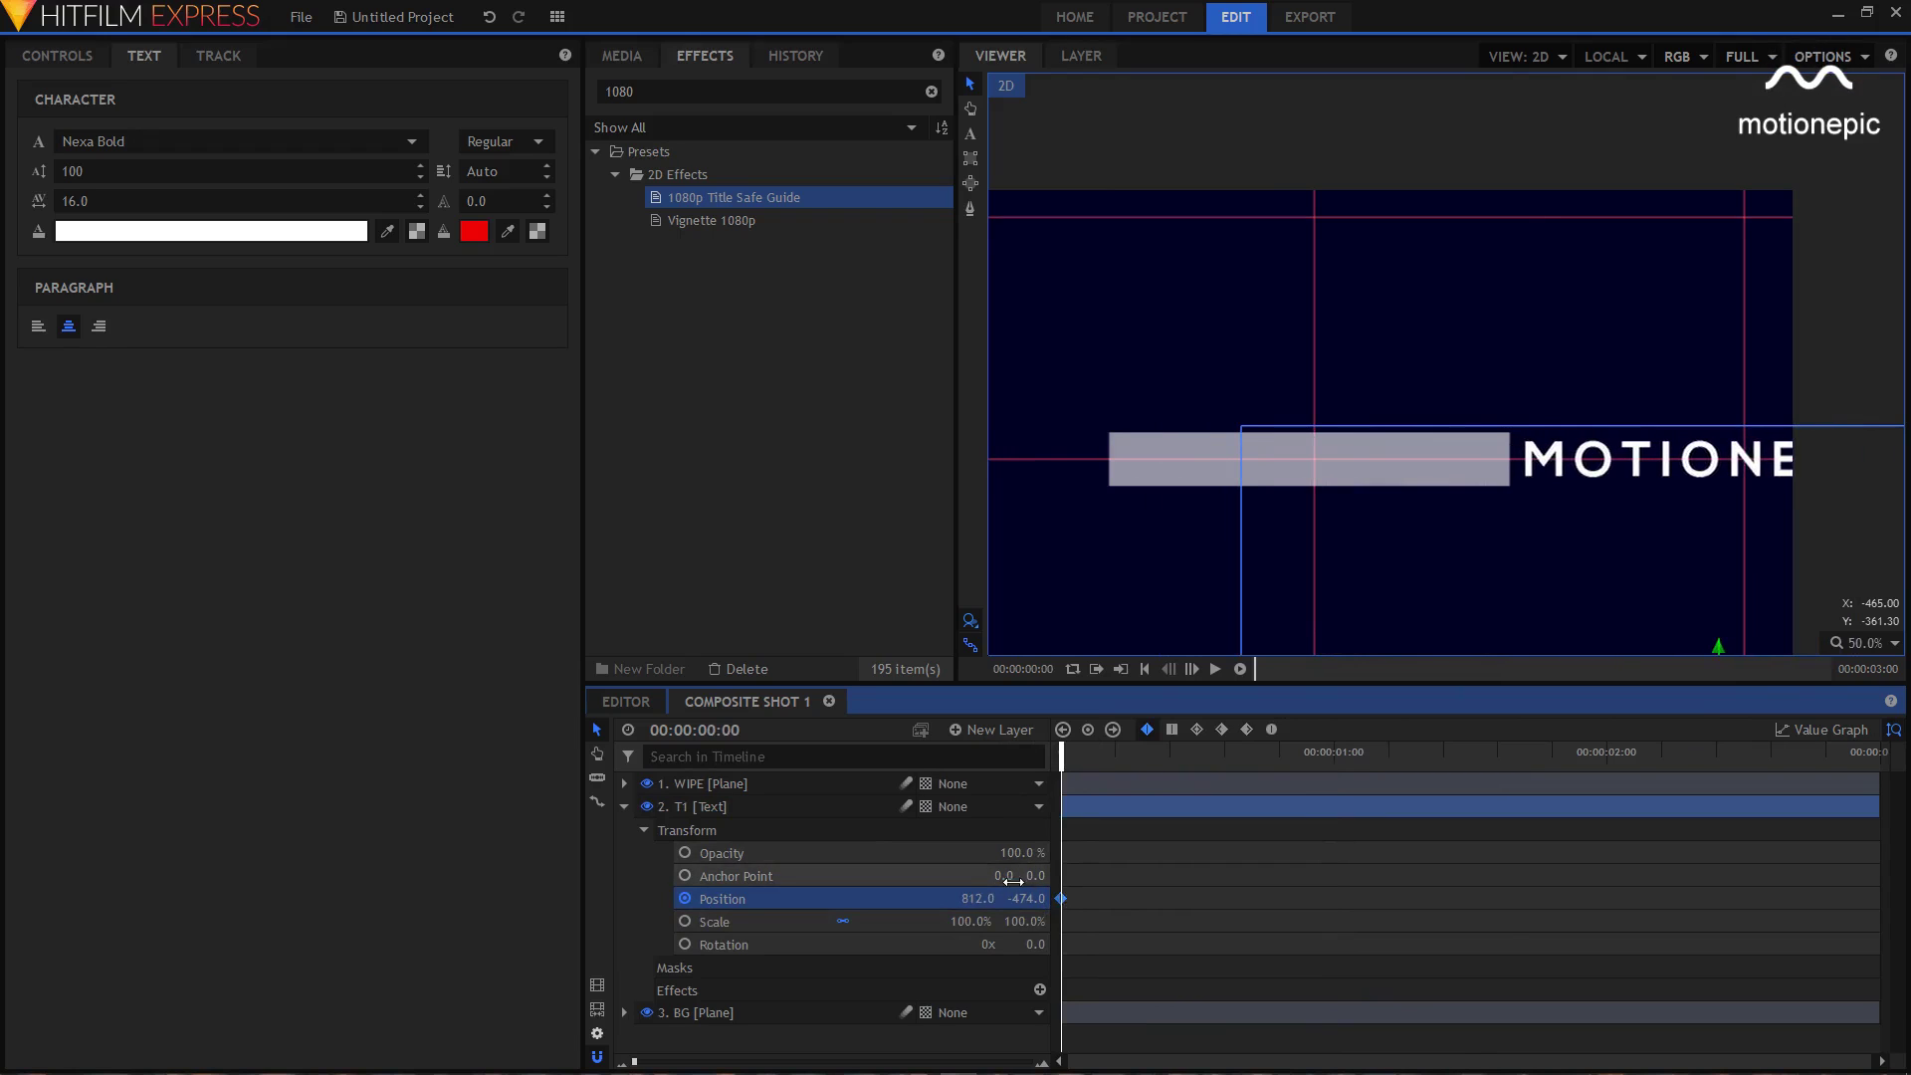
# - Keyframe the T1 text's horizontal position at 0 at 1 second
pyautogui.moveTo(1073, 773); pyautogui.dragTo(1334, 771)
pyautogui.click(977, 898)
pyautogui.write('0')
pyautogui.press('Return')
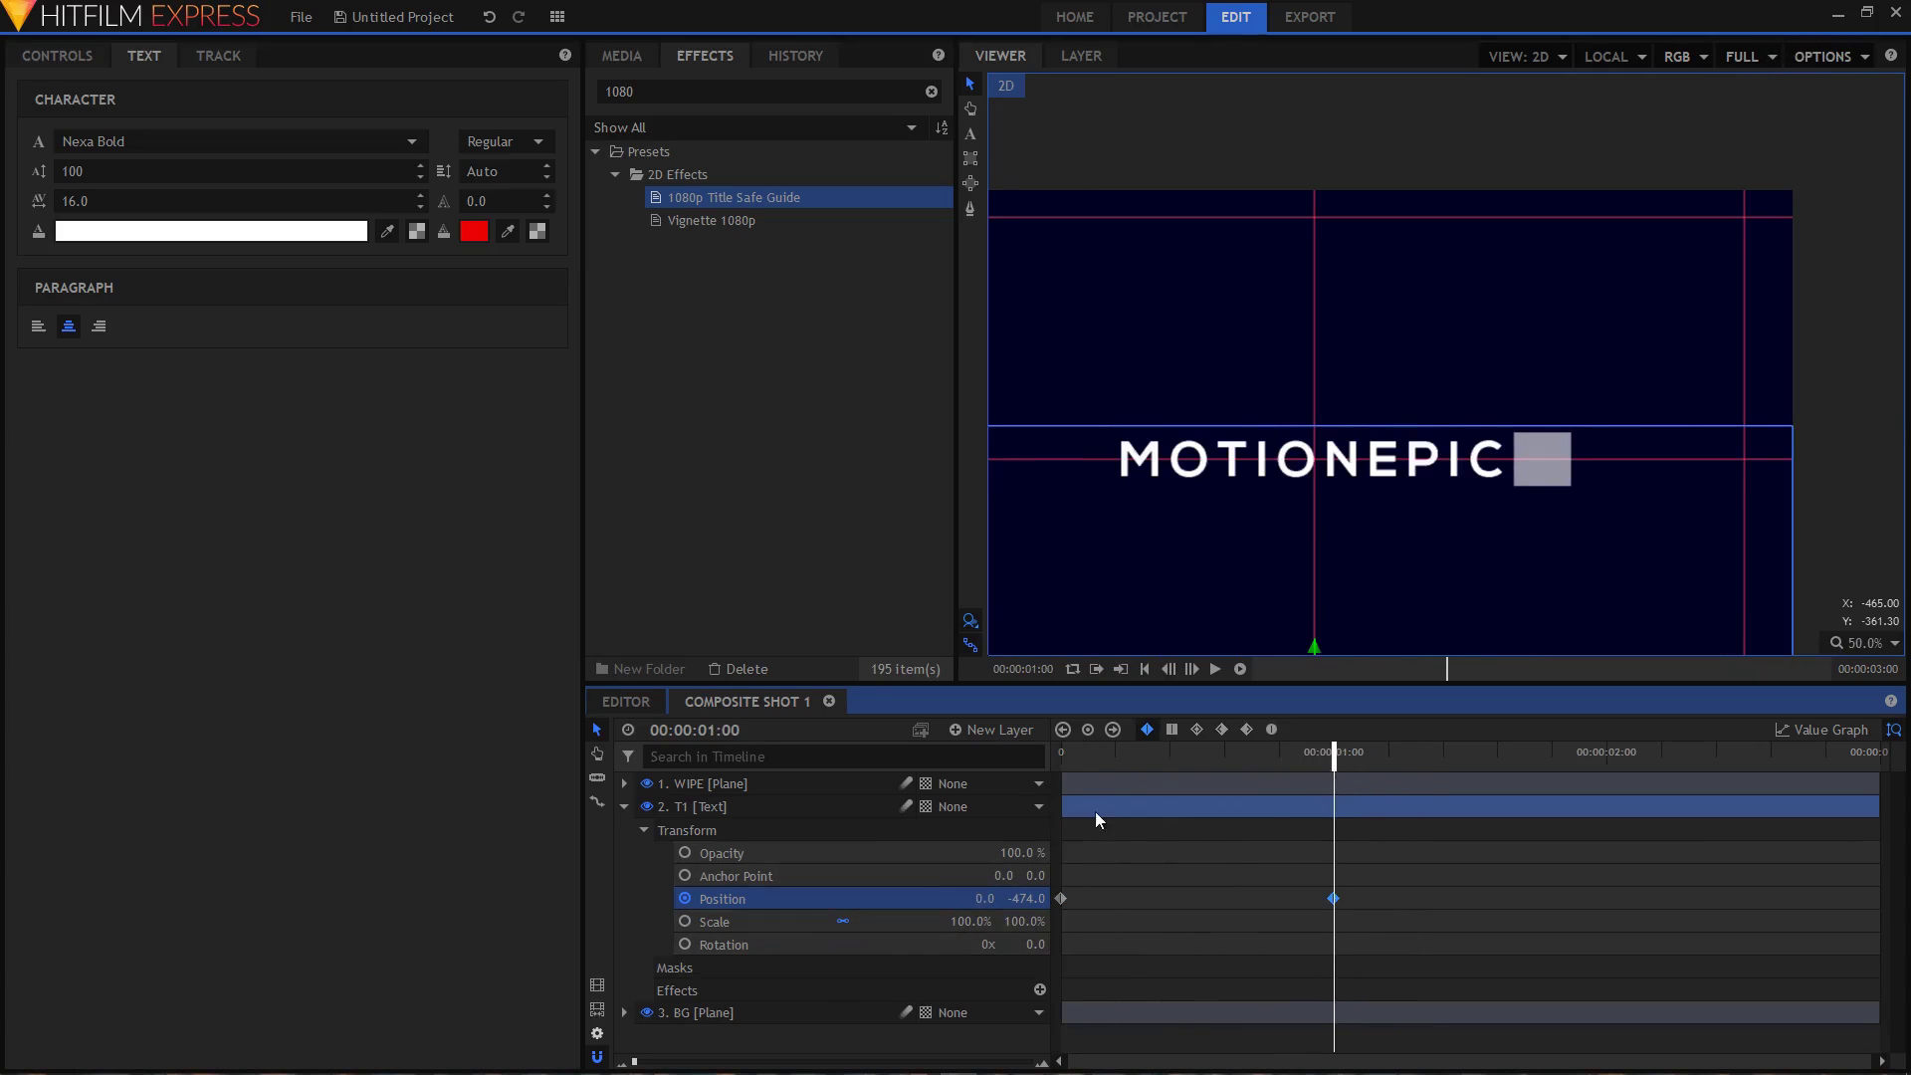
# - Convert both T1 position keyframes to manual Bezier and pull the 1-second keyframe's horizontal curve handle back to the start
pyautogui.moveTo(1093, 762); pyautogui.dragTo(1359, 758)
pyautogui.moveTo(1254, 908); pyautogui.dragTo(1050, 905)
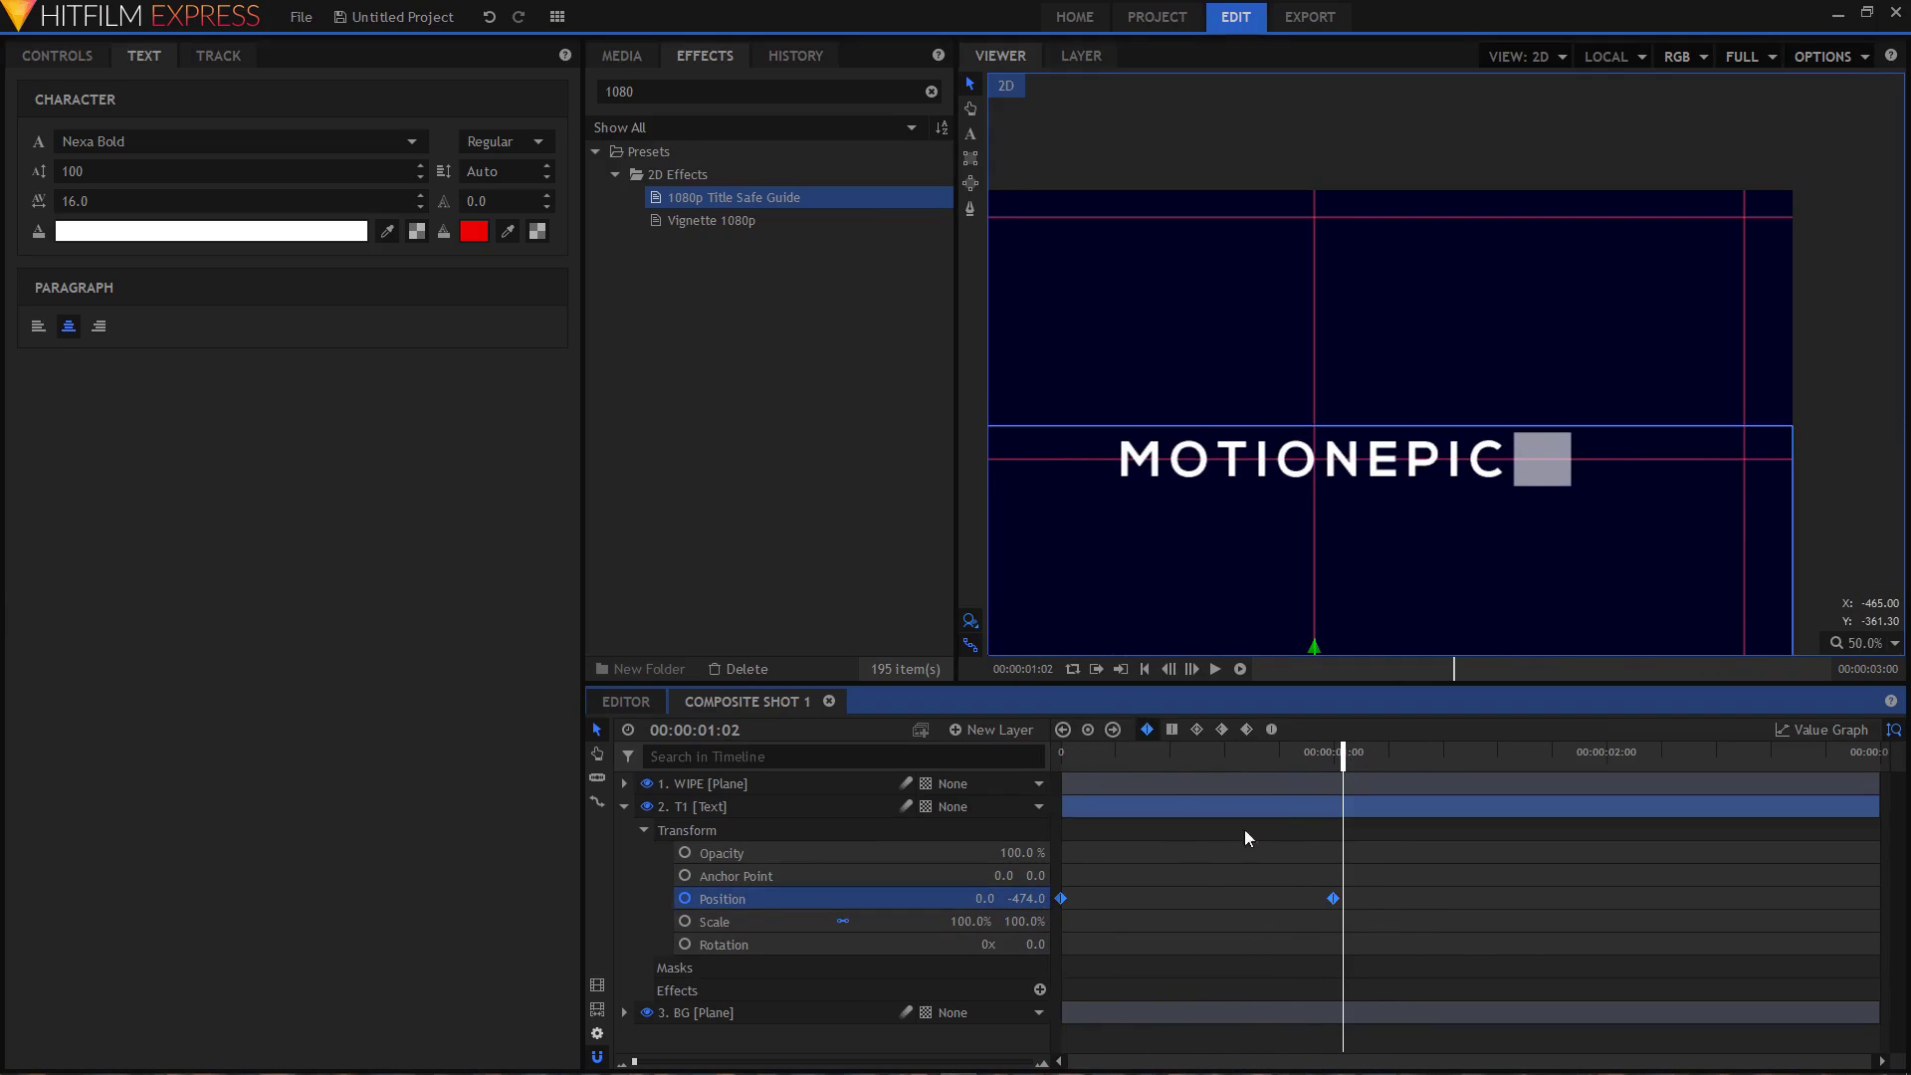
pyautogui.click(1273, 730)
pyautogui.click(1811, 732)
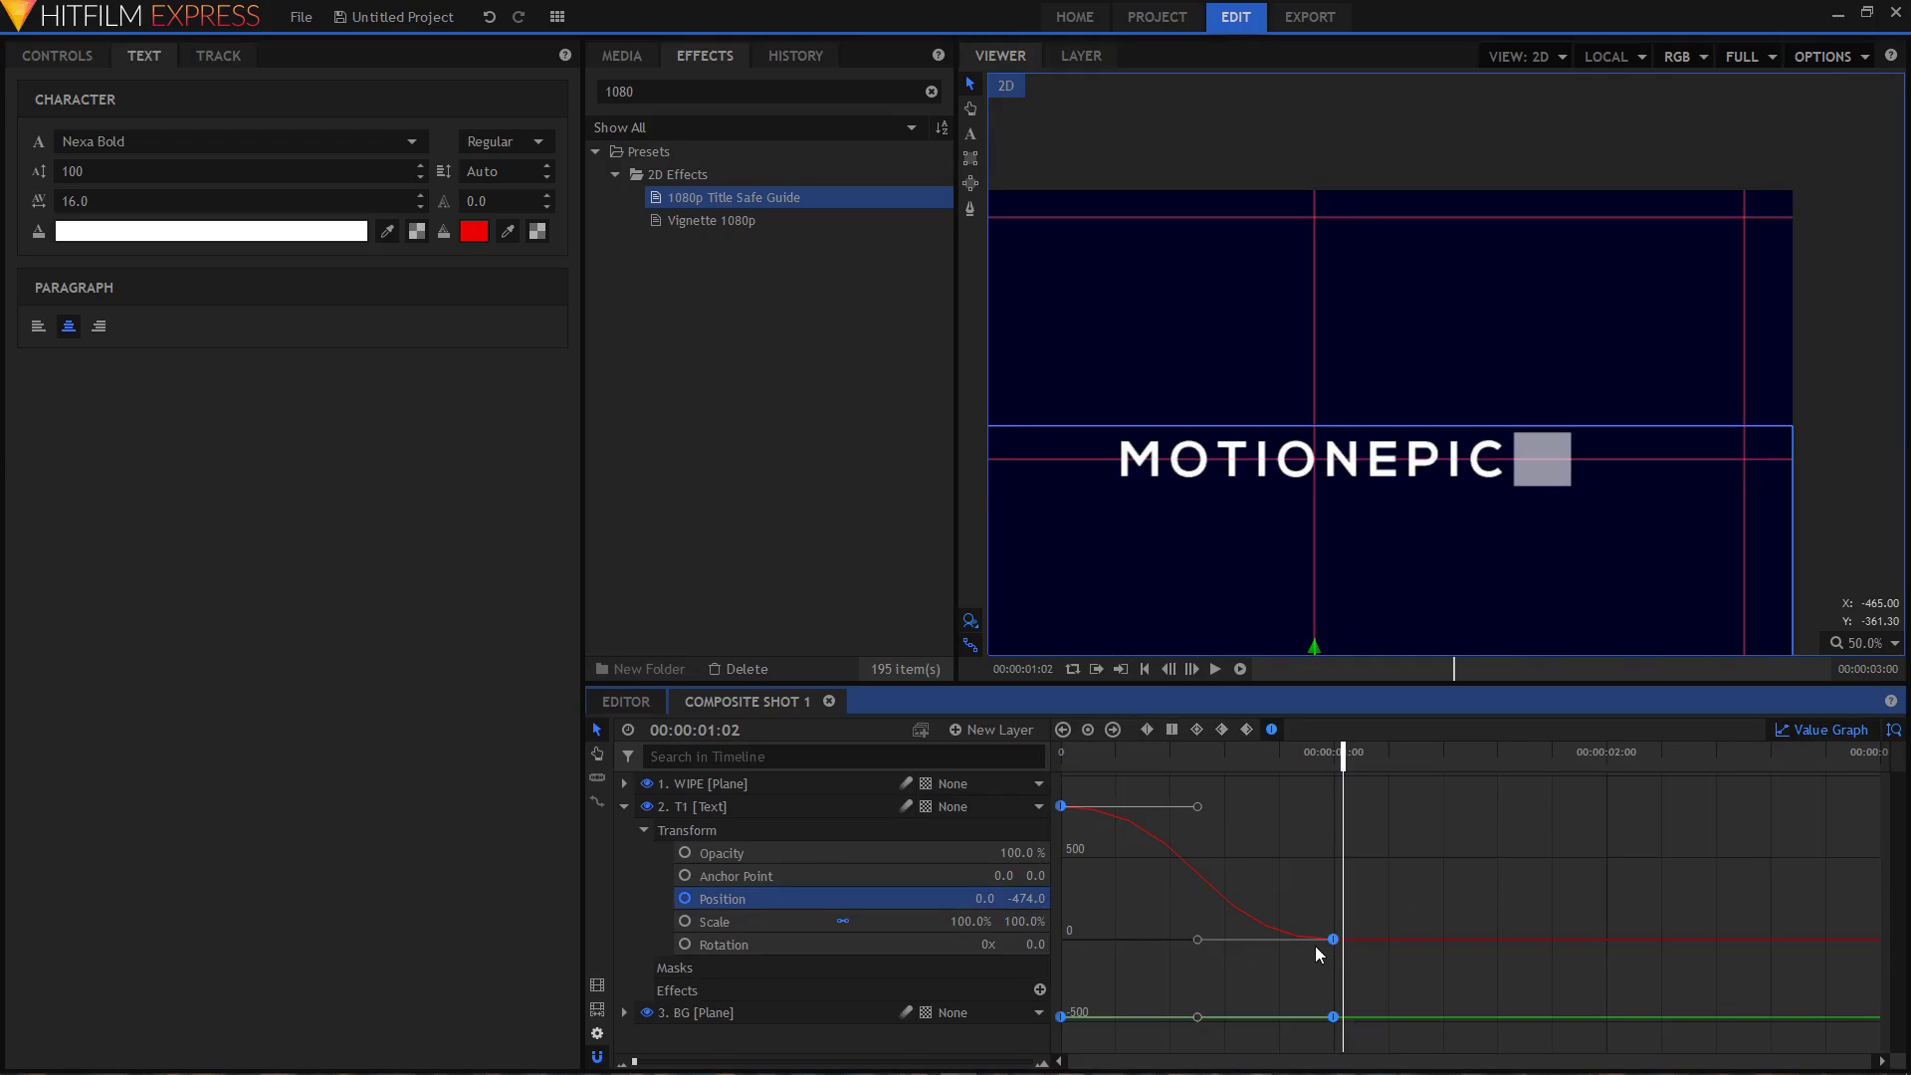
pyautogui.moveTo(1198, 941); pyautogui.dragTo(1015, 944)
pyautogui.click(1799, 733)
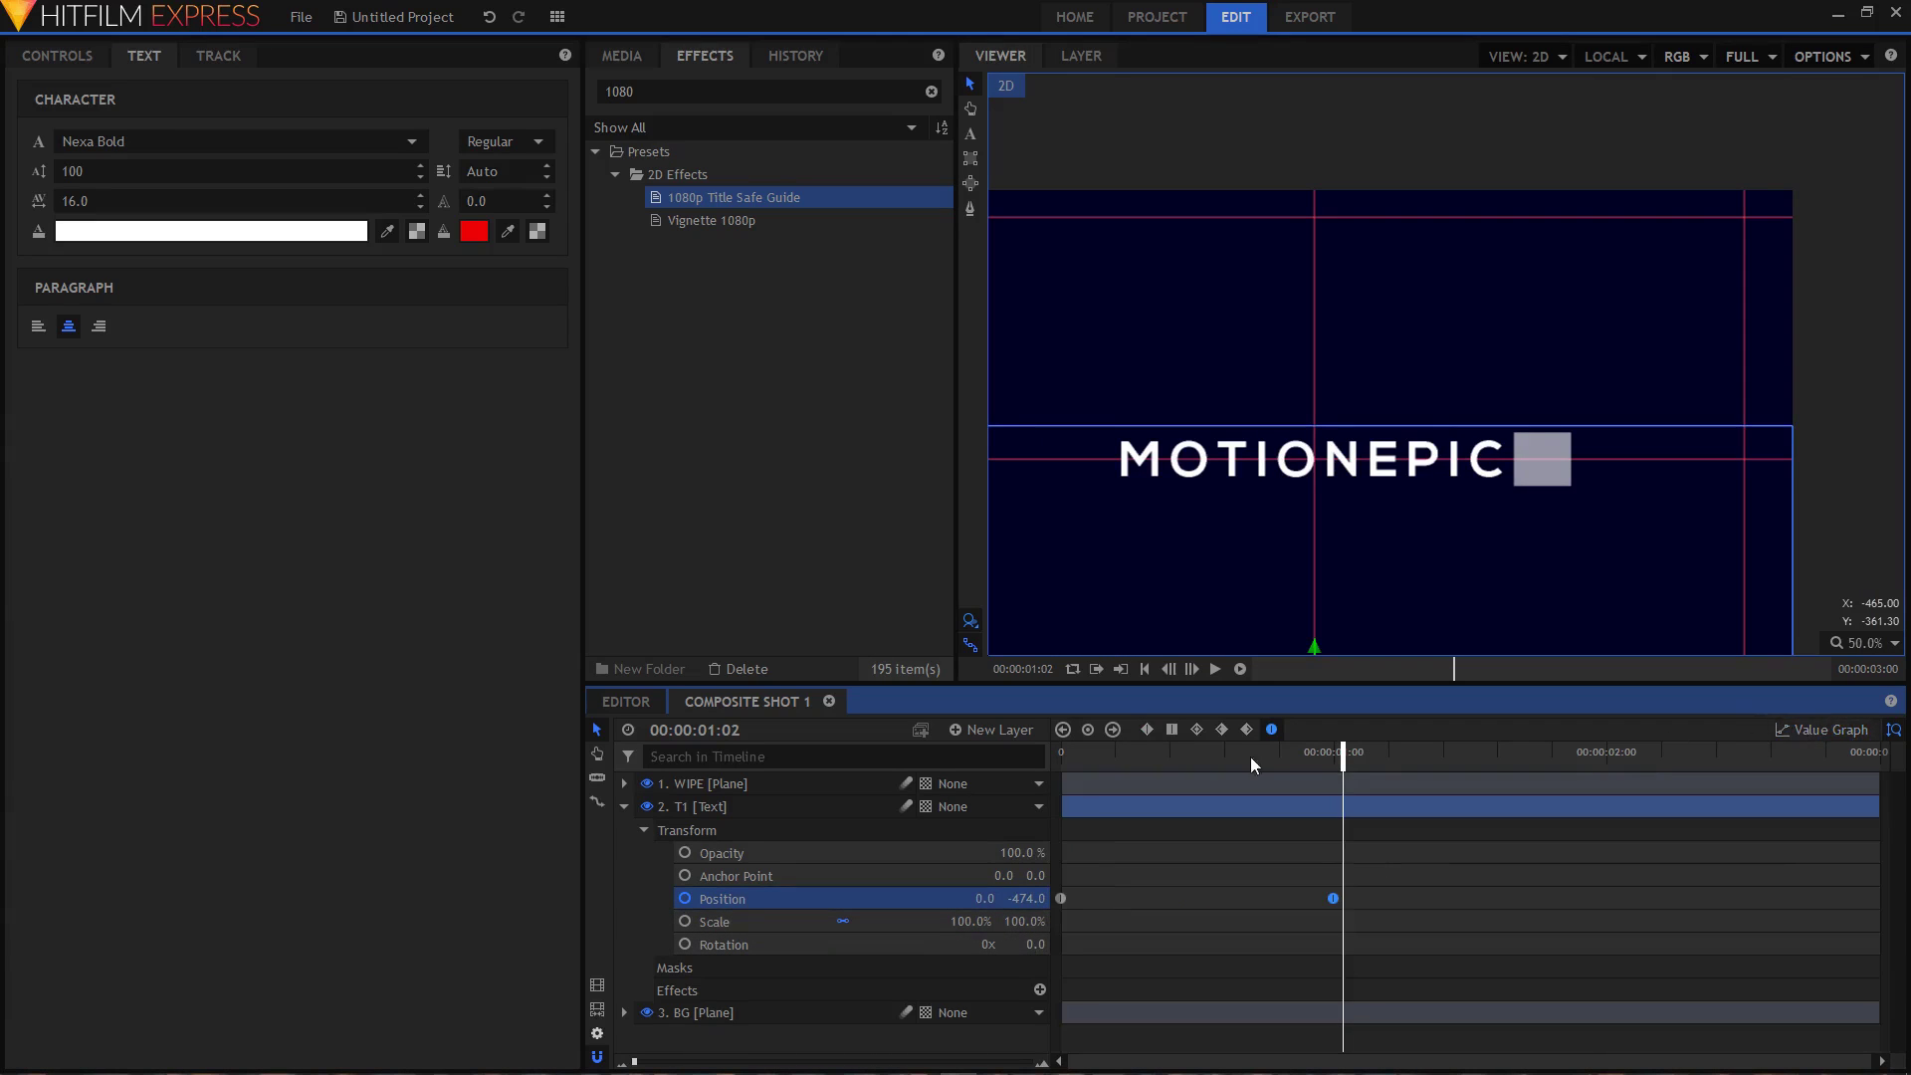
# - Collapse the T1 layer and play the composite shot from the start to review the text sliding in
pyautogui.click(624, 806)
pyautogui.moveTo(1144, 753); pyautogui.dragTo(1060, 752)
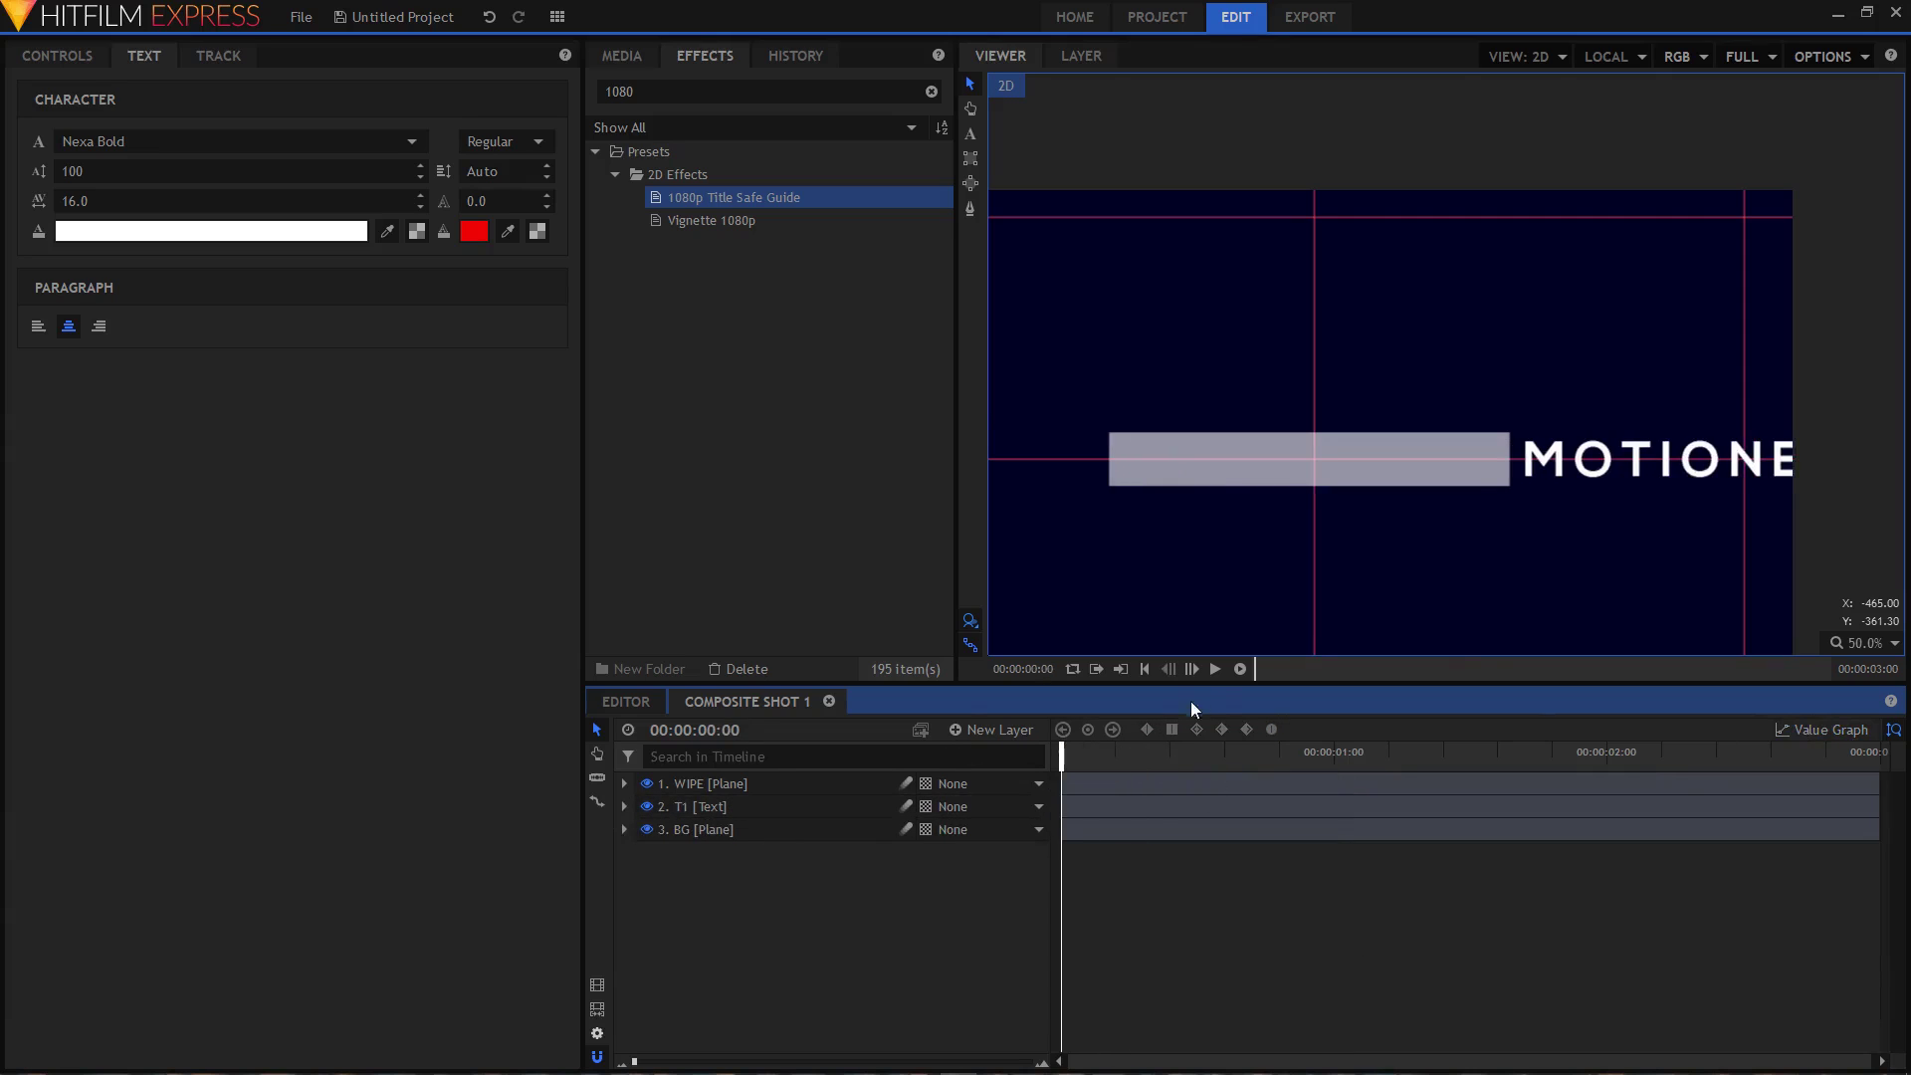
pyautogui.click(1216, 669)
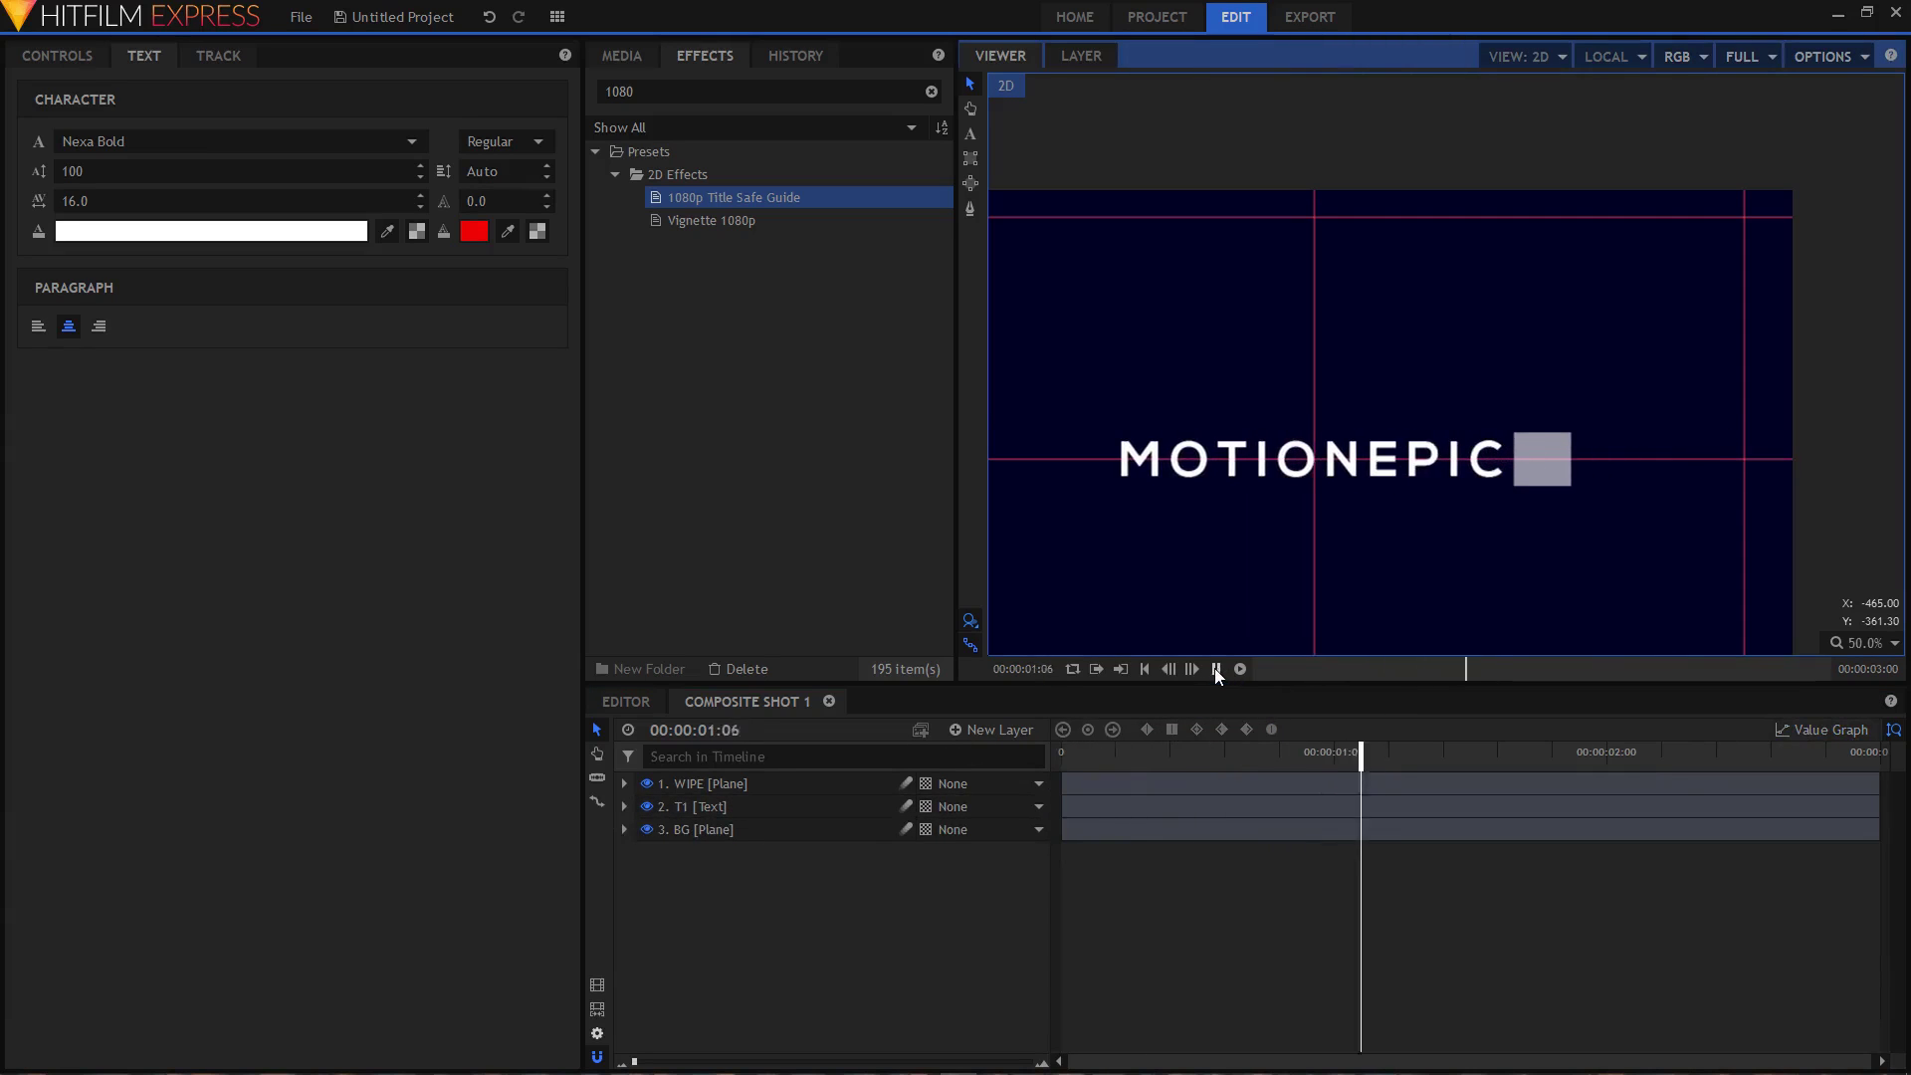
pyautogui.scroll(-2, 1318, 505)
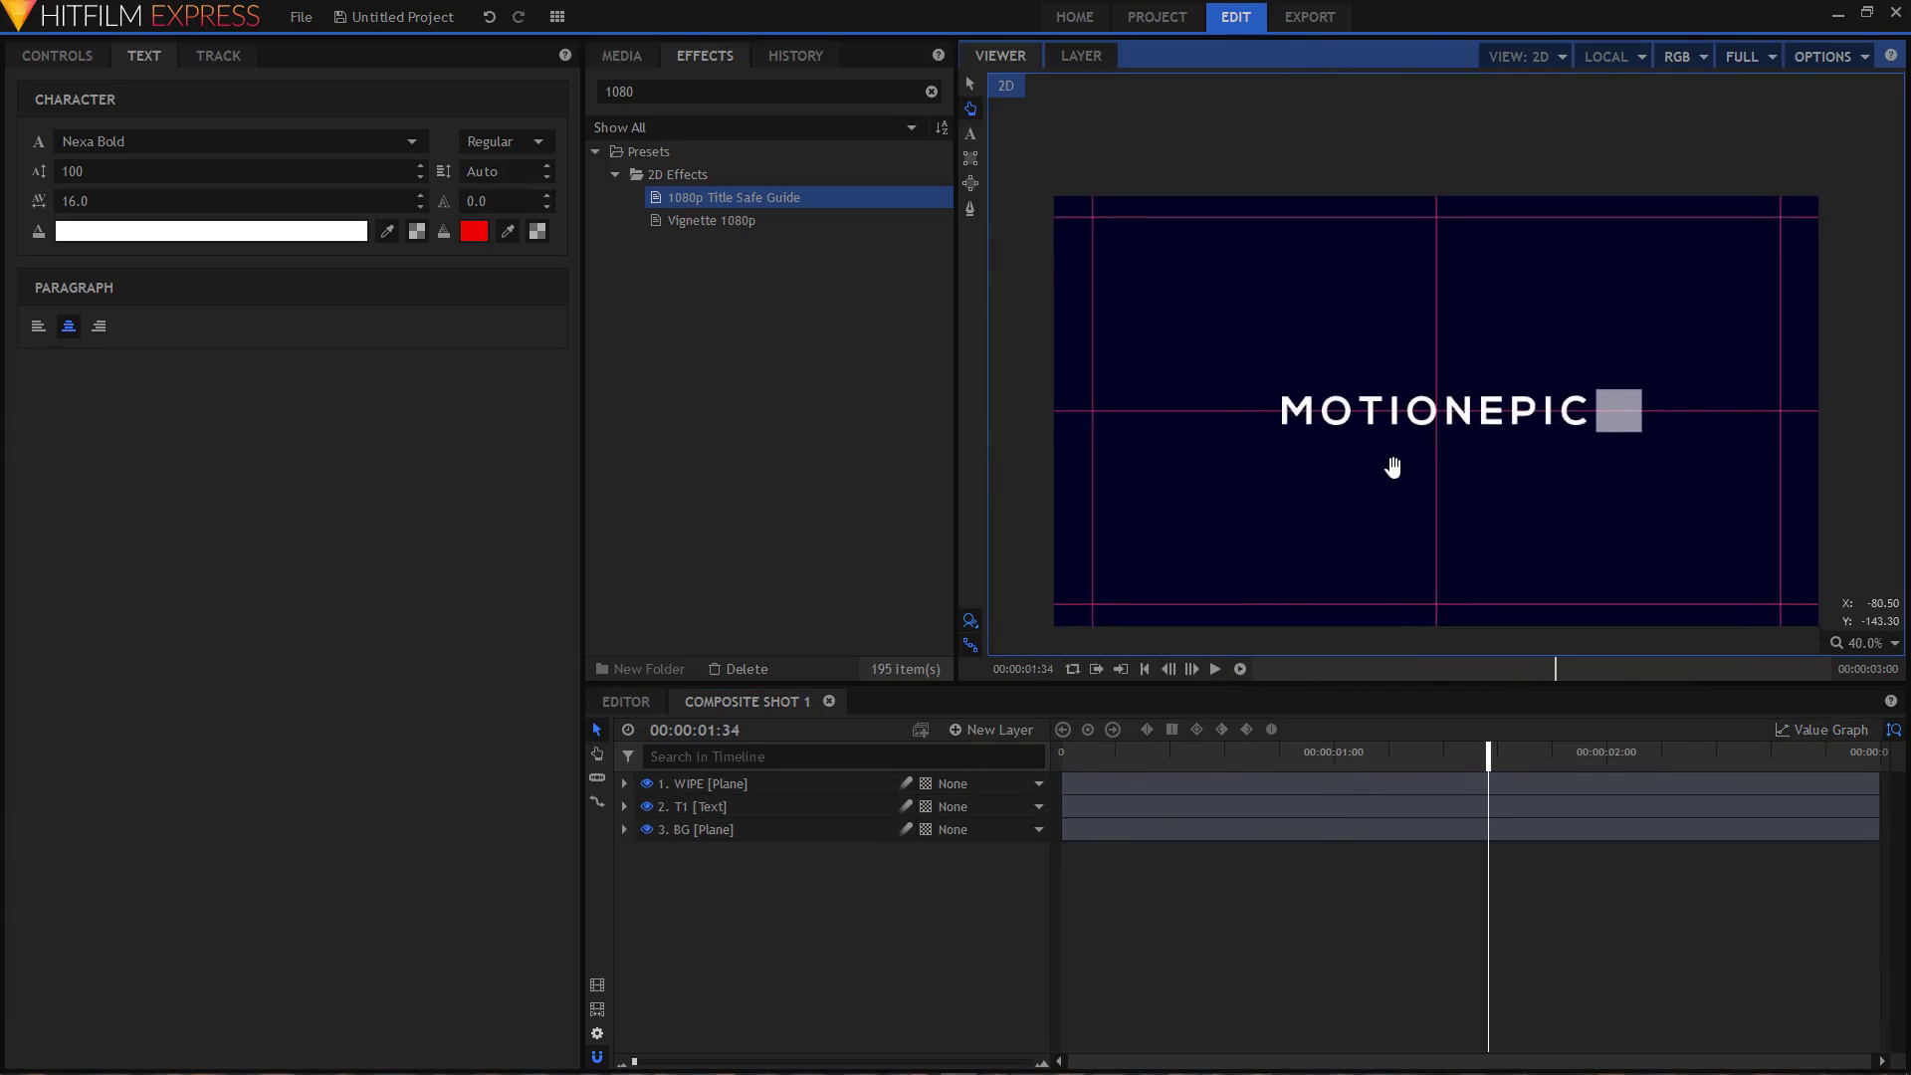
# - Set the WIPE plane's opacity to 100% and collapse its layer
pyautogui.click(719, 784)
pyautogui.click(624, 783)
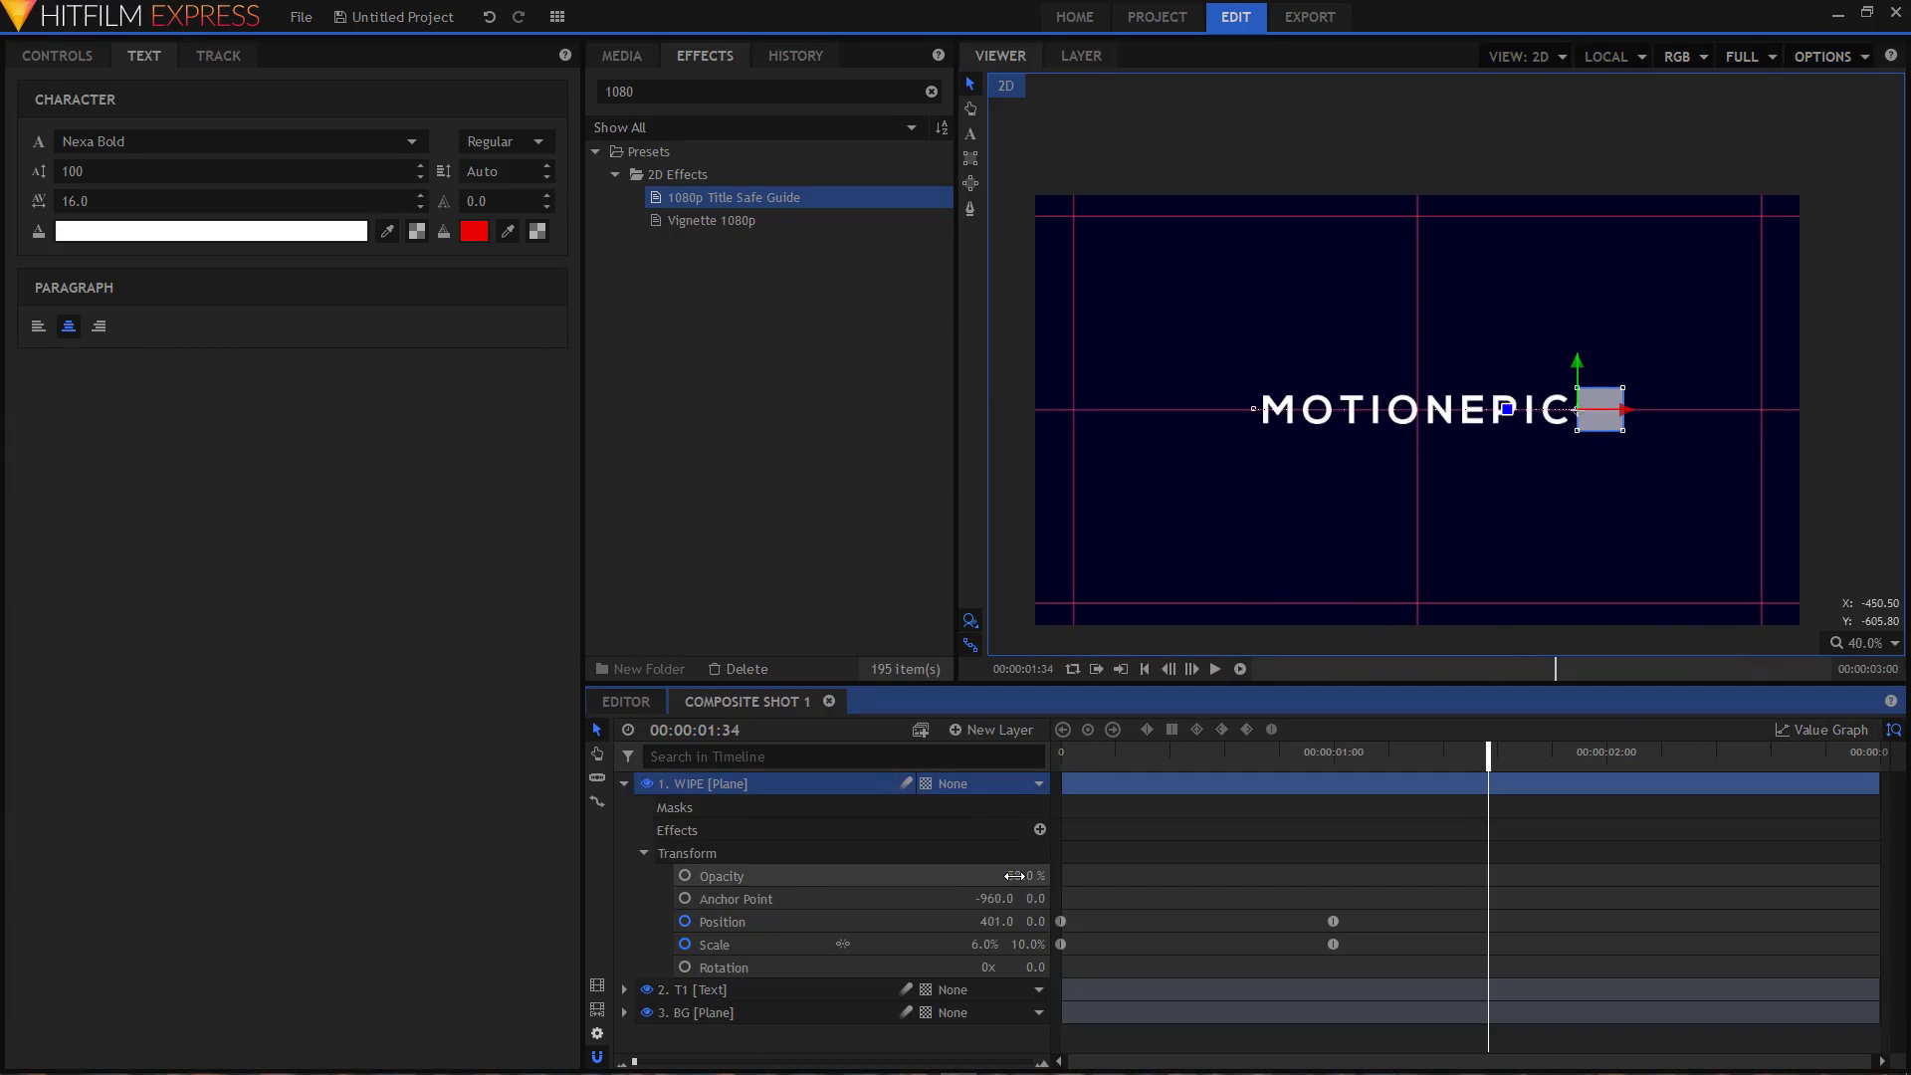
pyautogui.moveTo(1021, 878); pyautogui.dragTo(1065, 877)
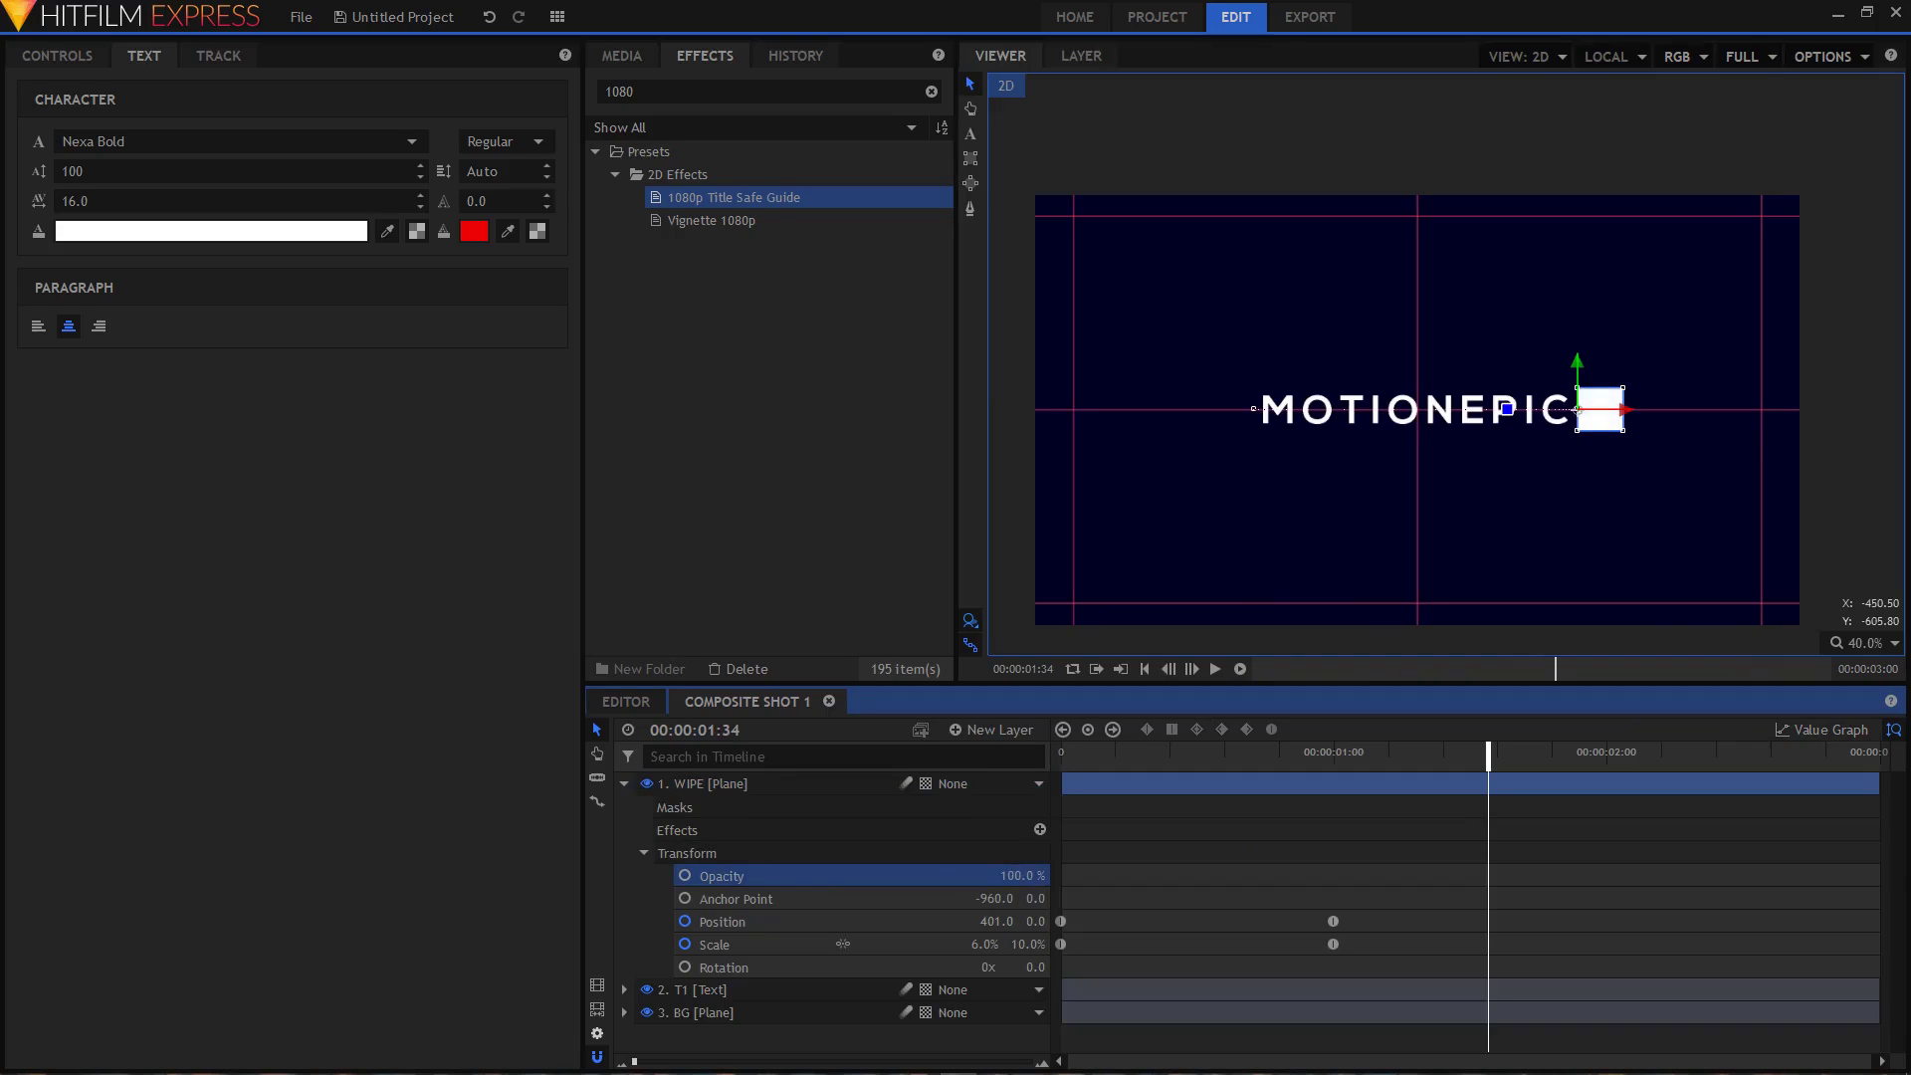
pyautogui.click(624, 784)
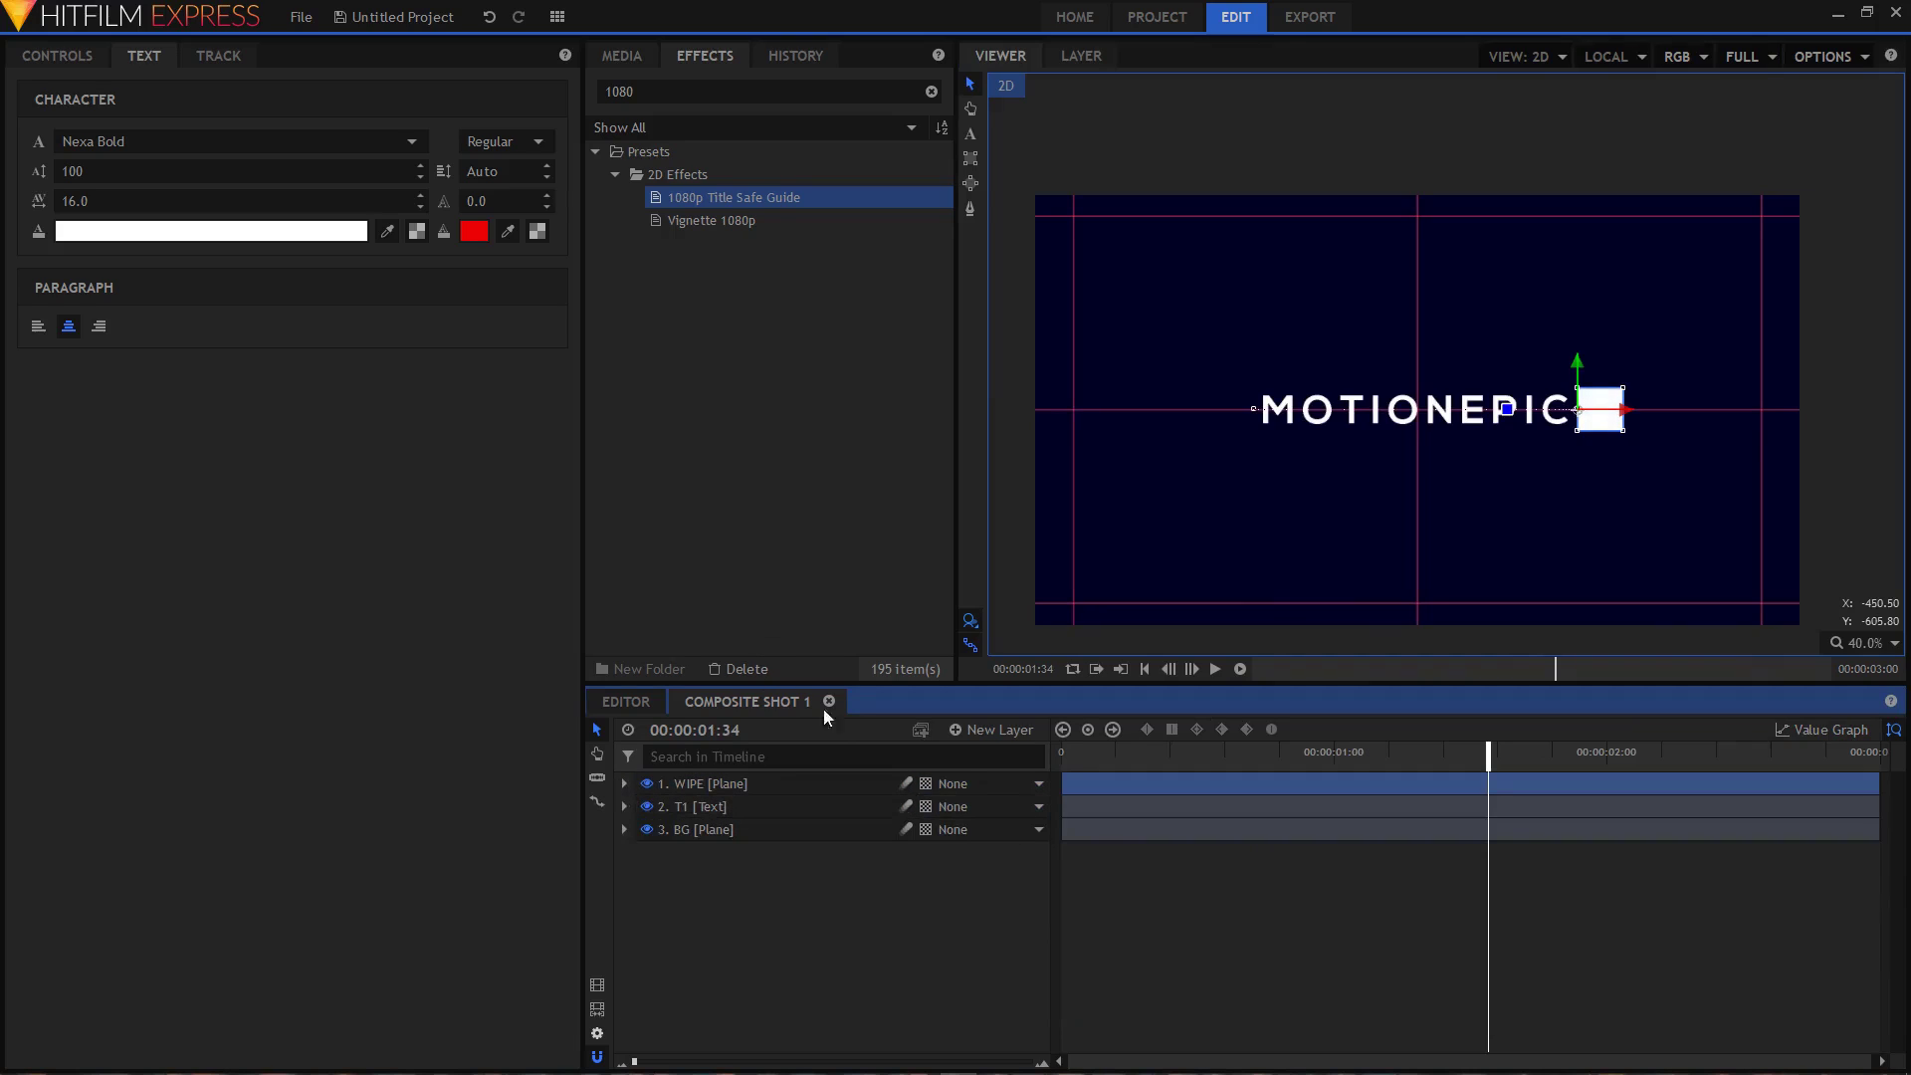
# - Import the m'logo.png image into the project media and add it as the top layer of the composite shot
pyautogui.click(625, 60)
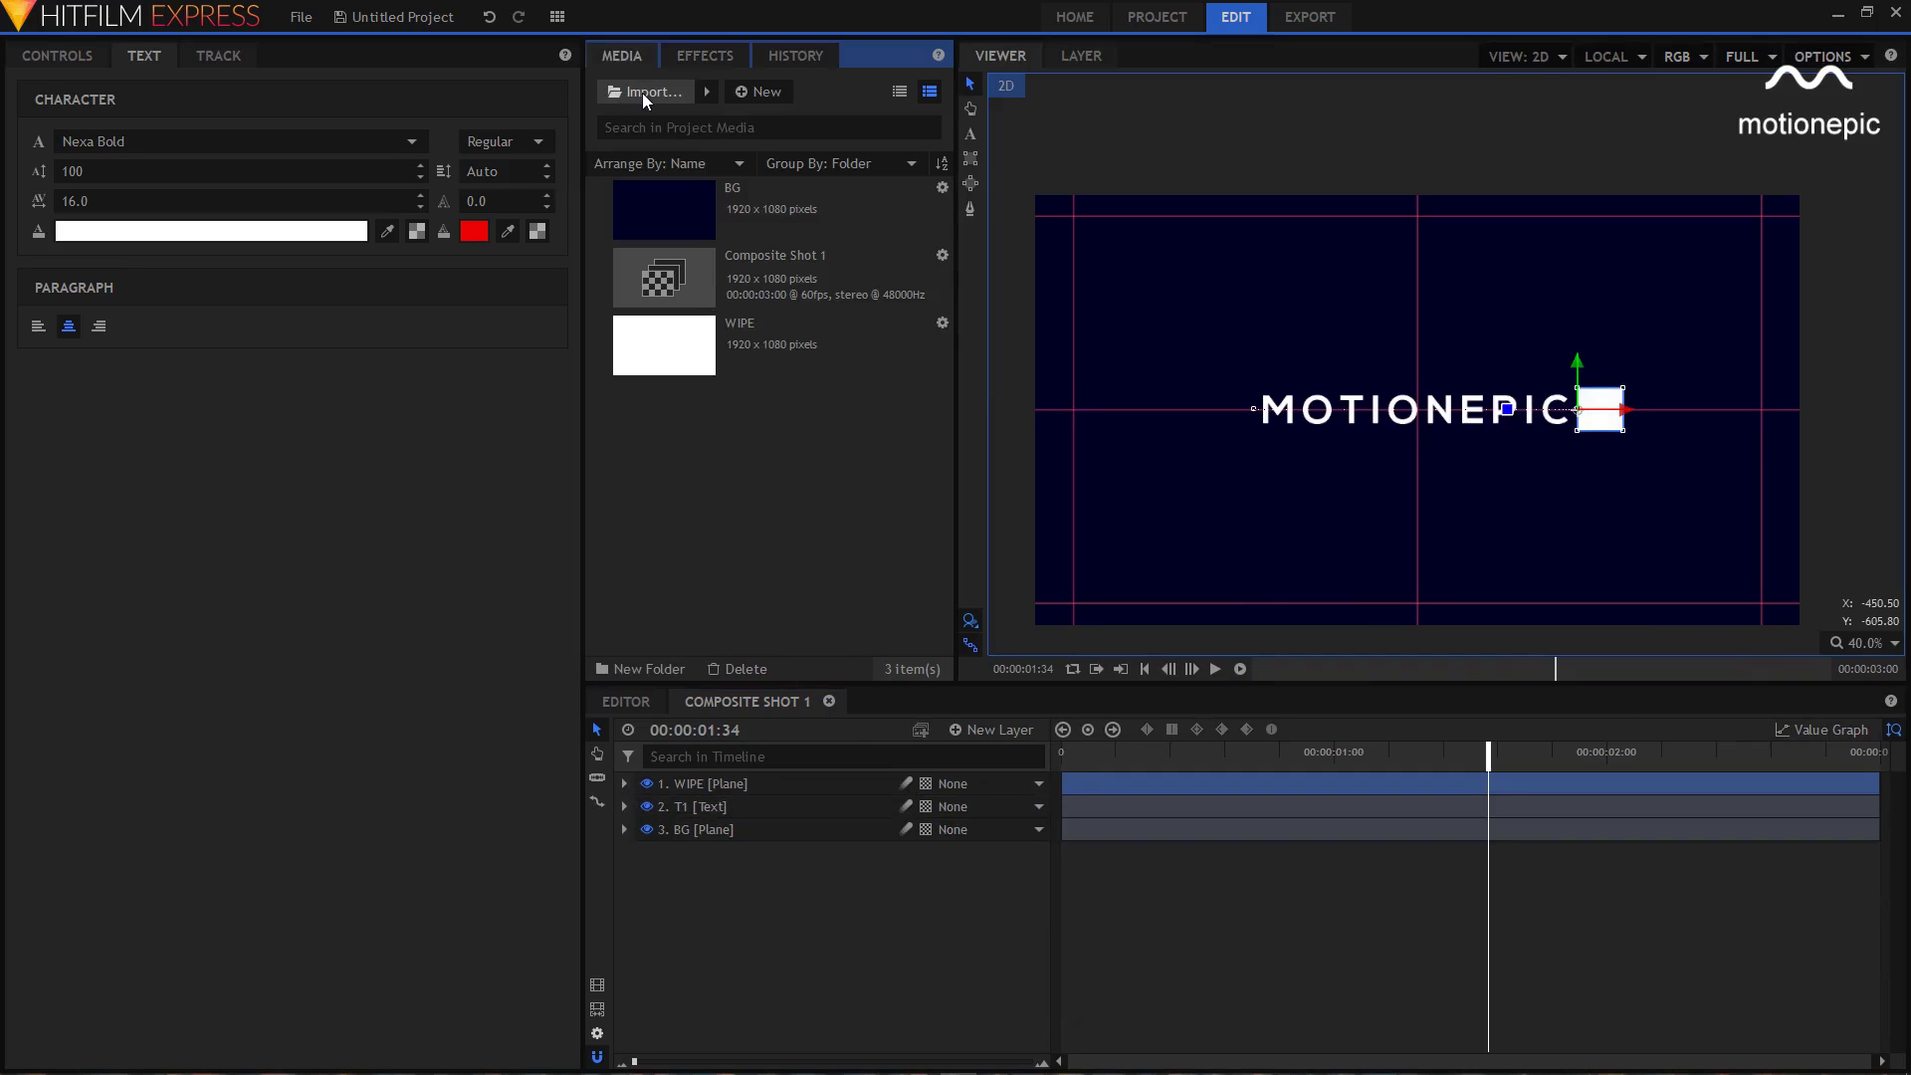
pyautogui.click(642, 92)
pyautogui.doubleClick(876, 423)
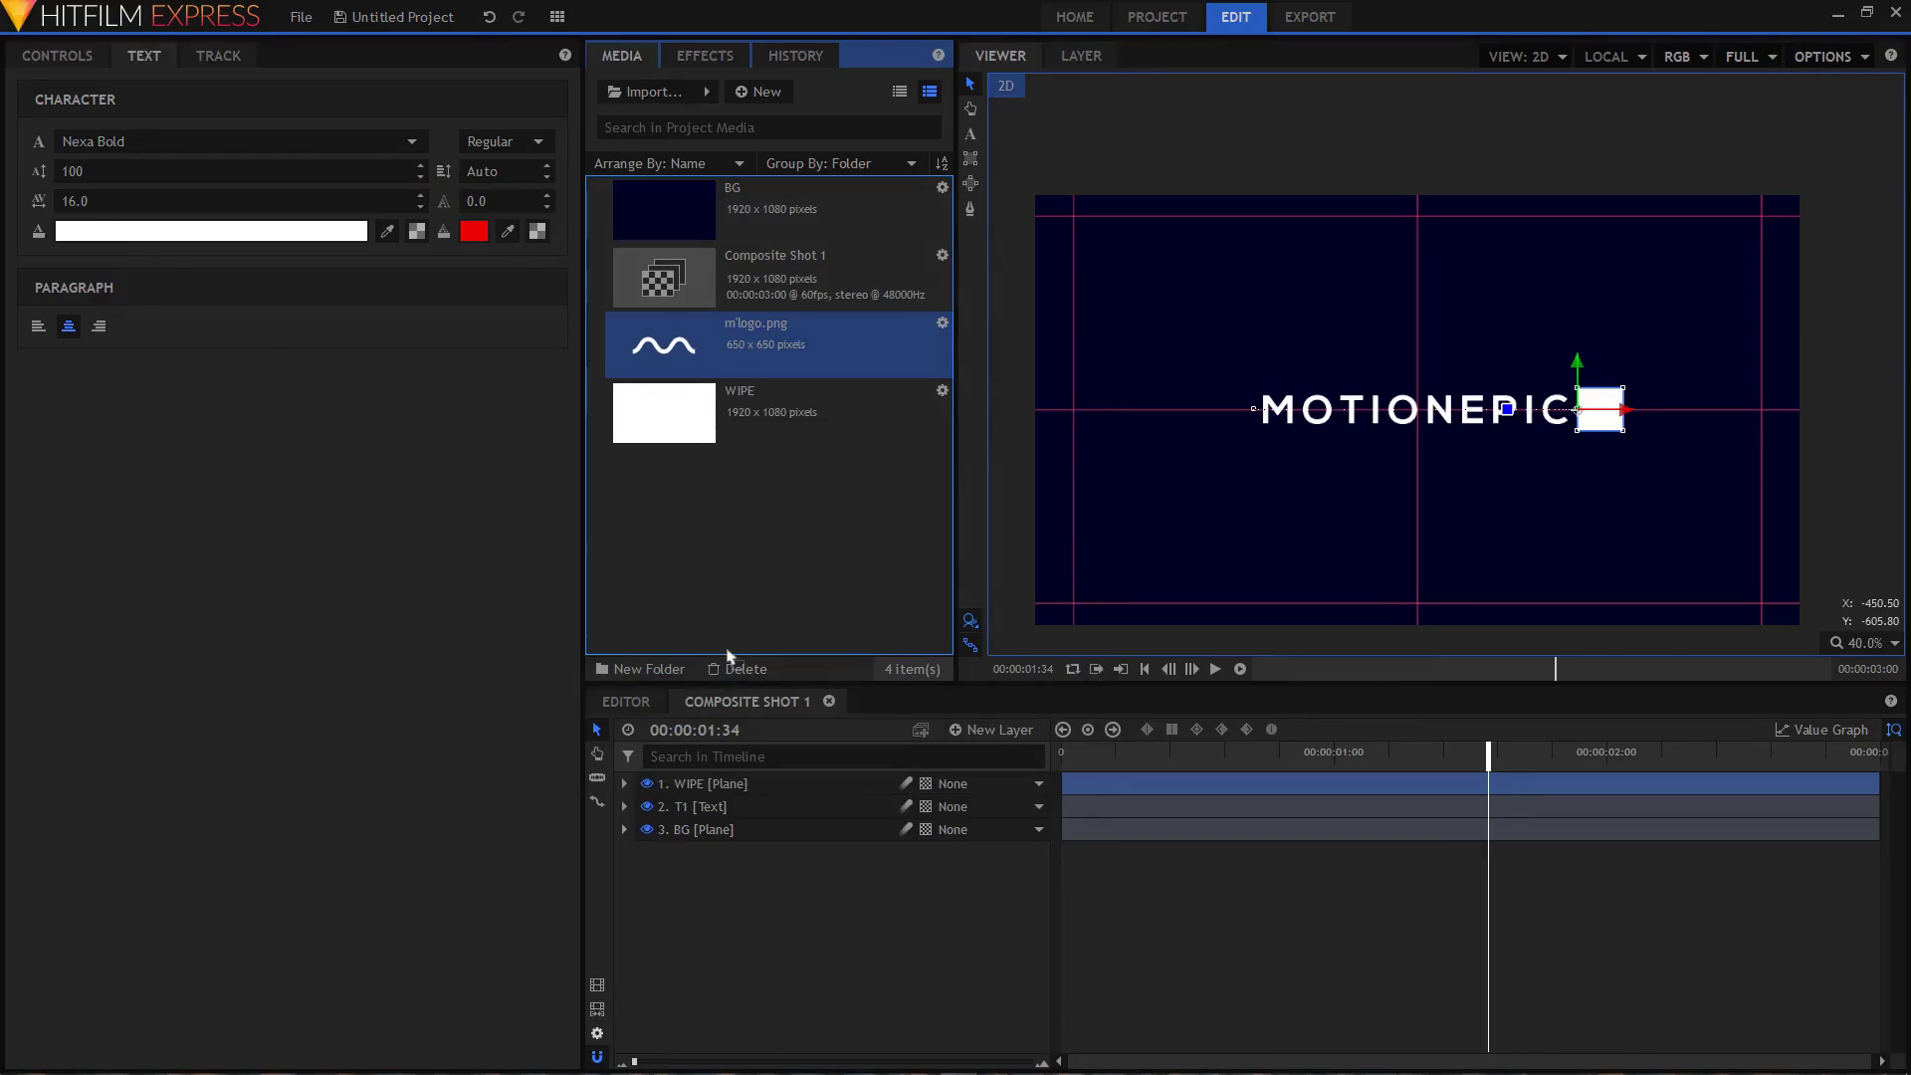
pyautogui.click(700, 782)
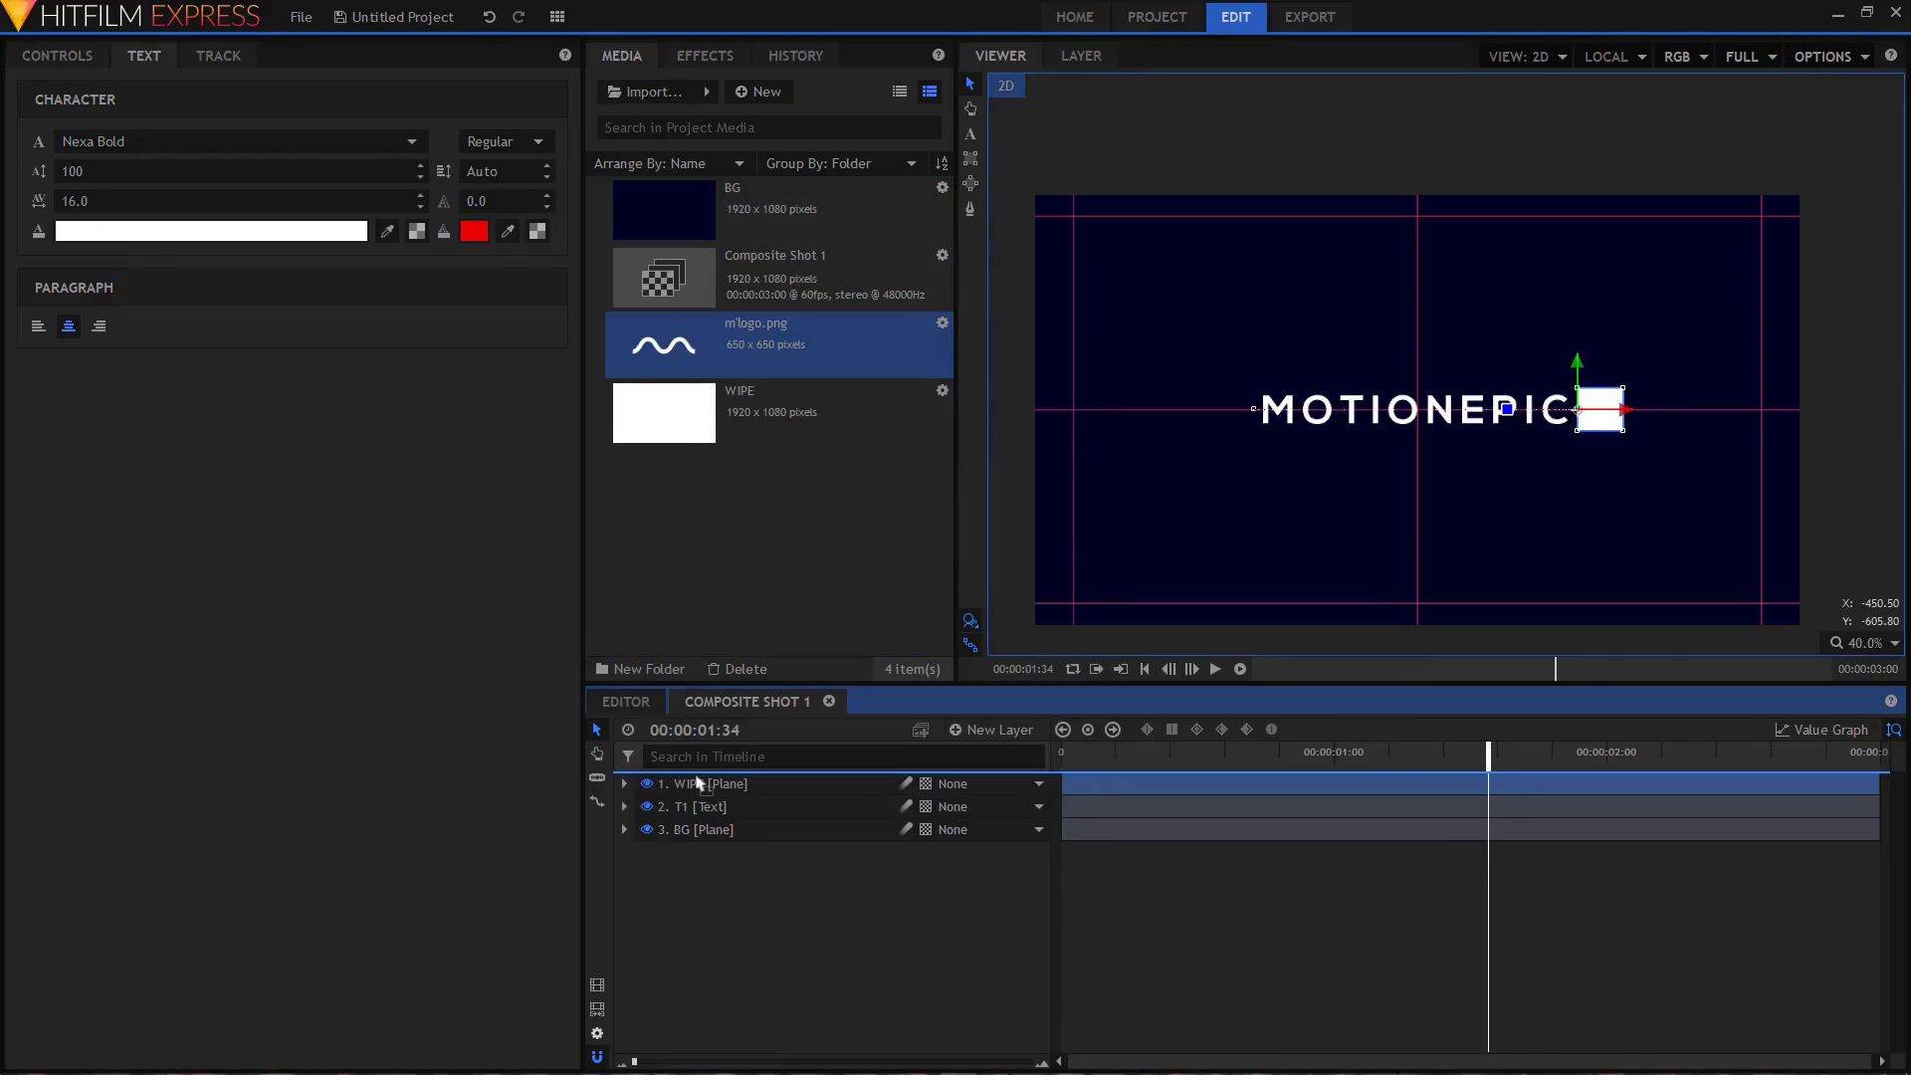
pyautogui.moveTo(700, 782); pyautogui.dragTo(704, 784)
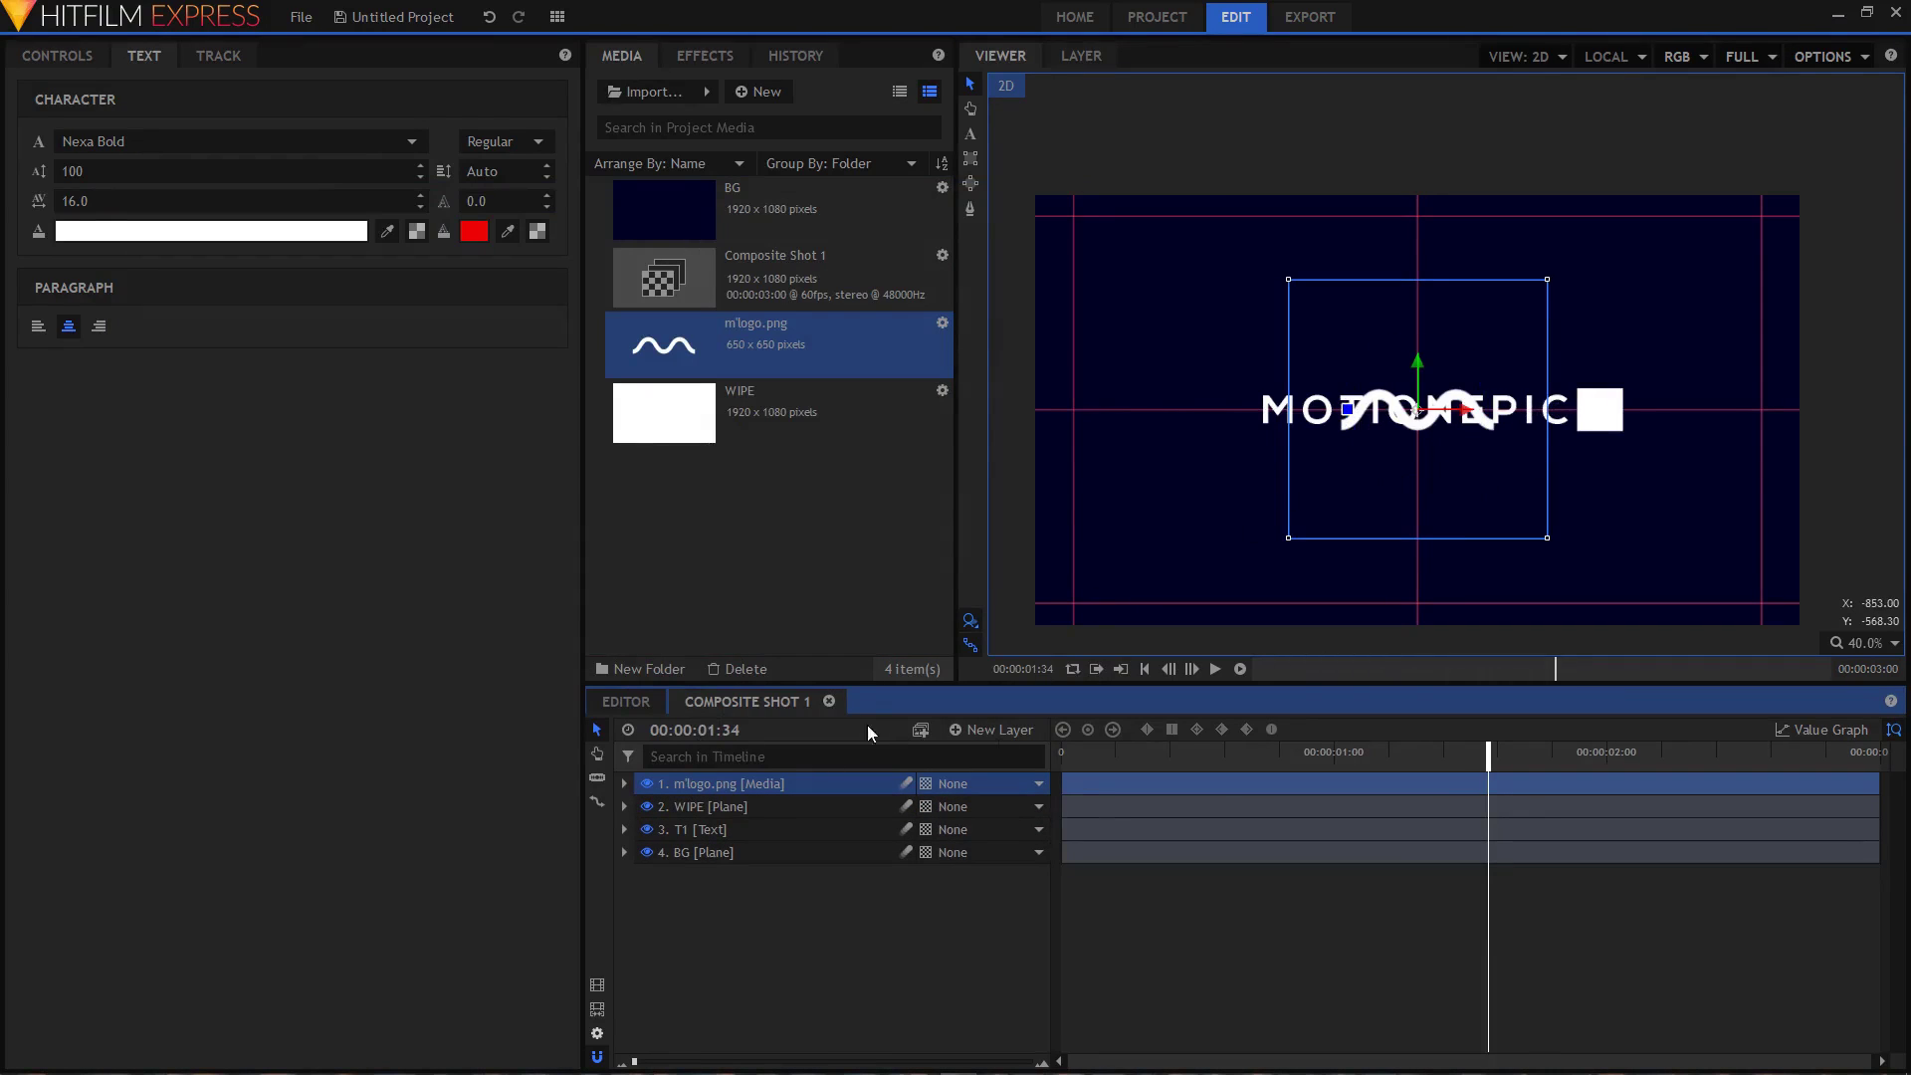
# - Find the Fill Color effect and apply it to the m'logo.png layer
pyautogui.click(698, 52)
pyautogui.doubleClick(686, 91)
pyautogui.write('fill')
pyautogui.moveTo(661, 179); pyautogui.dragTo(741, 786)
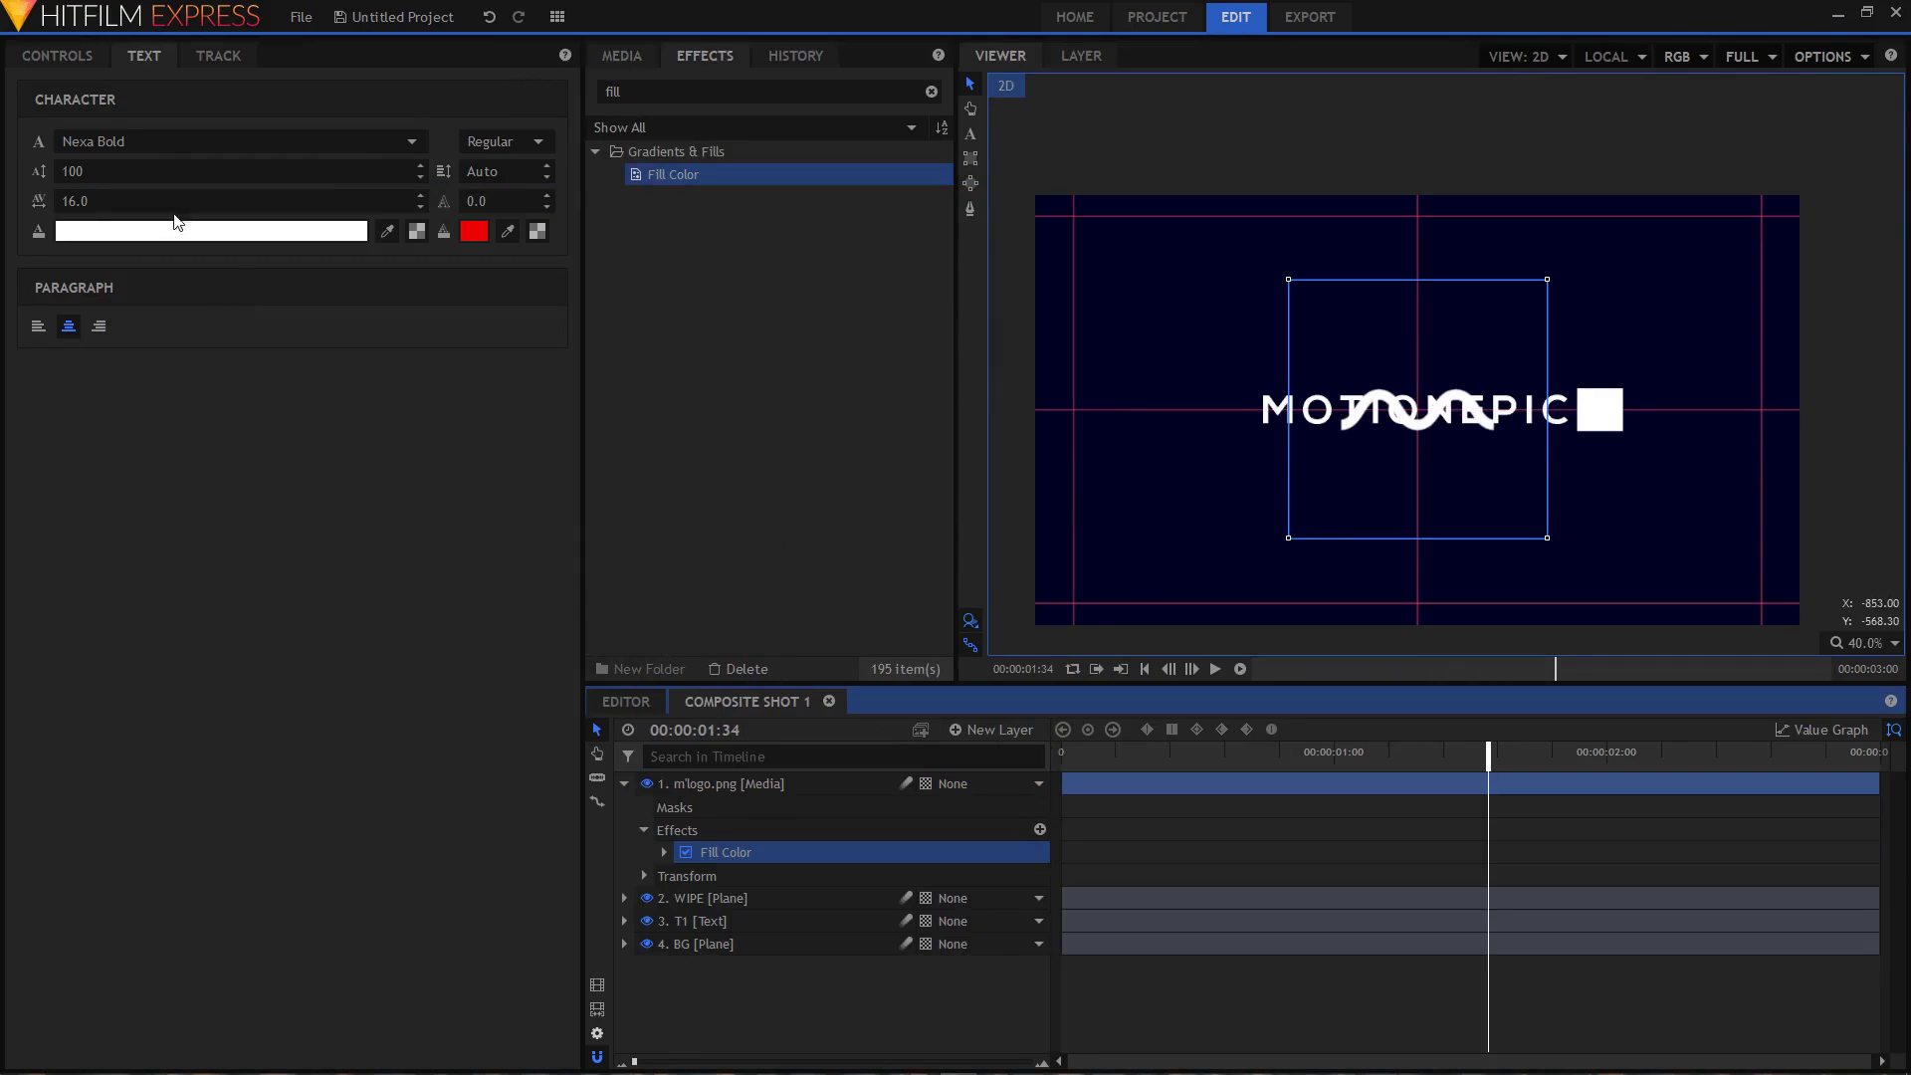
# - Set the logo's Fill Color to black and its Blend Amount to 100%
pyautogui.click(74, 58)
pyautogui.click(570, 244)
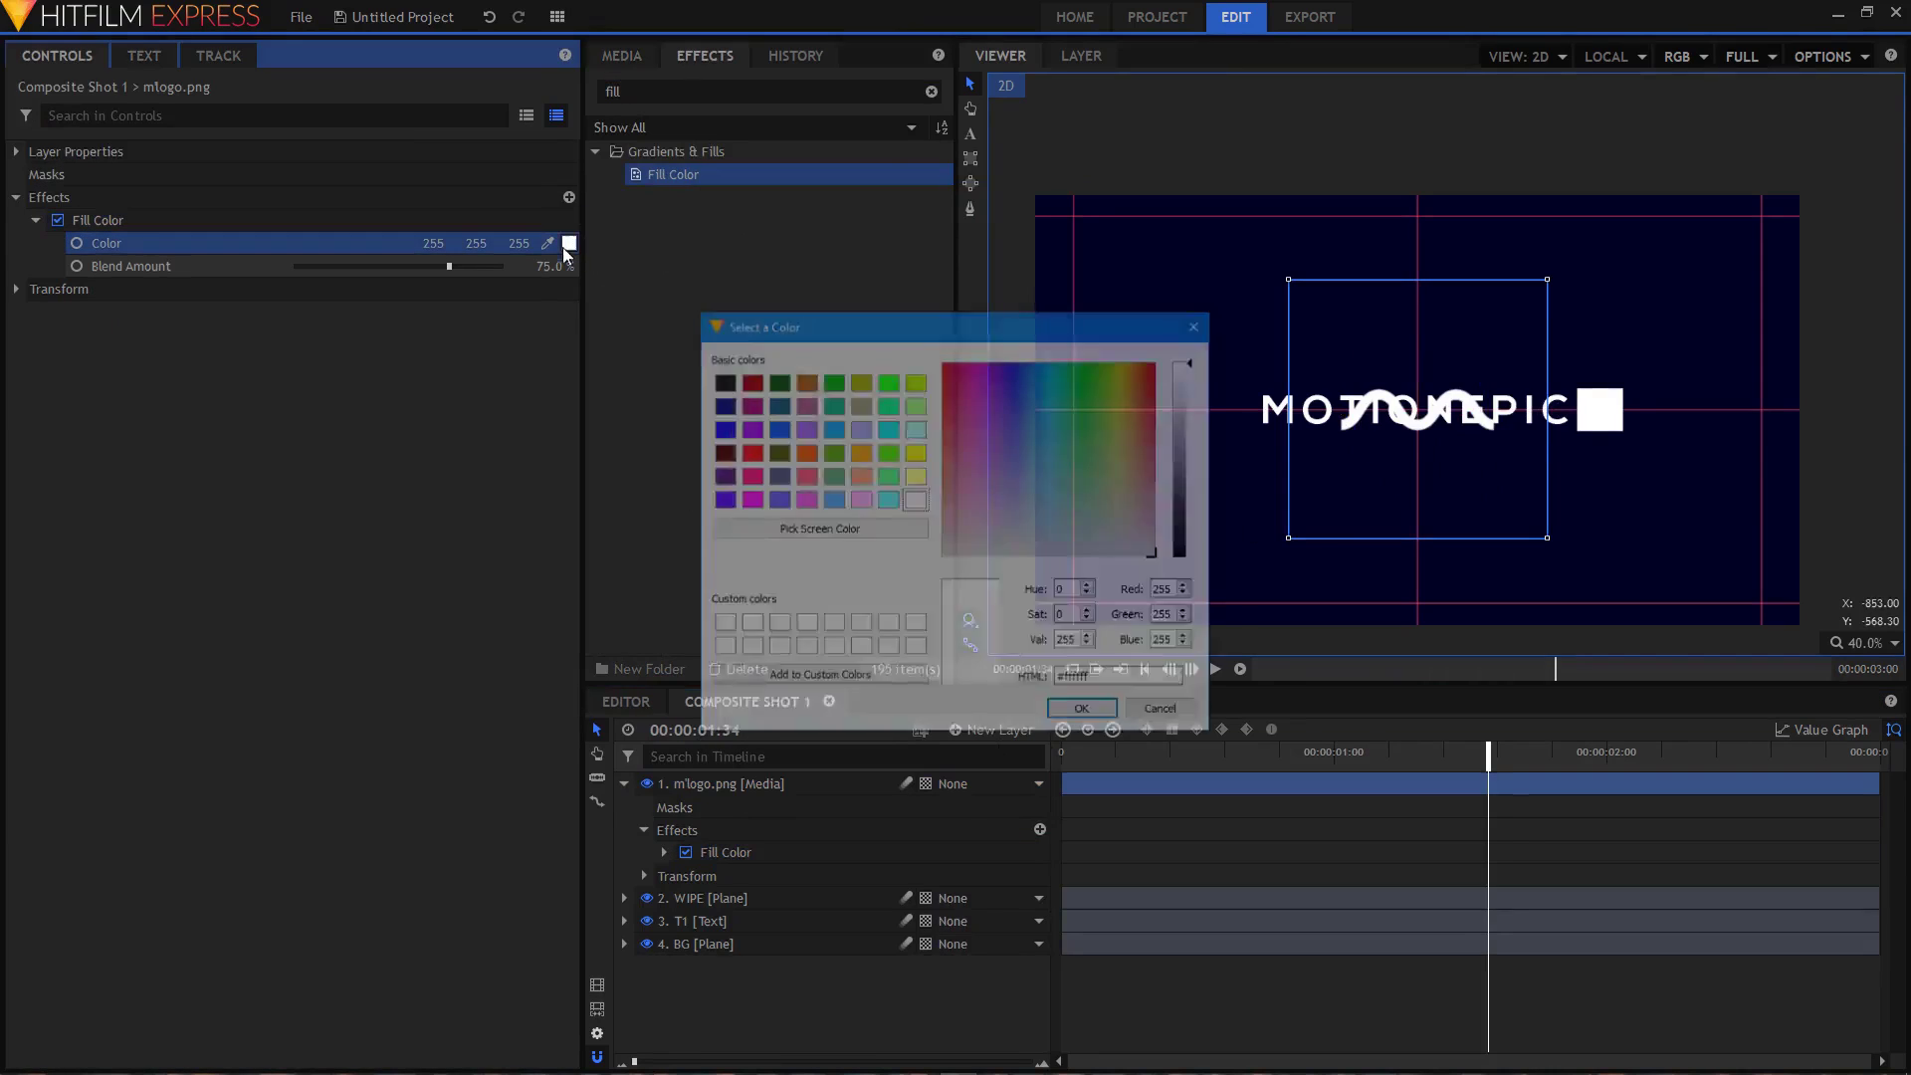
pyautogui.click(718, 379)
pyautogui.click(1083, 714)
pyautogui.moveTo(449, 266); pyautogui.dragTo(542, 269)
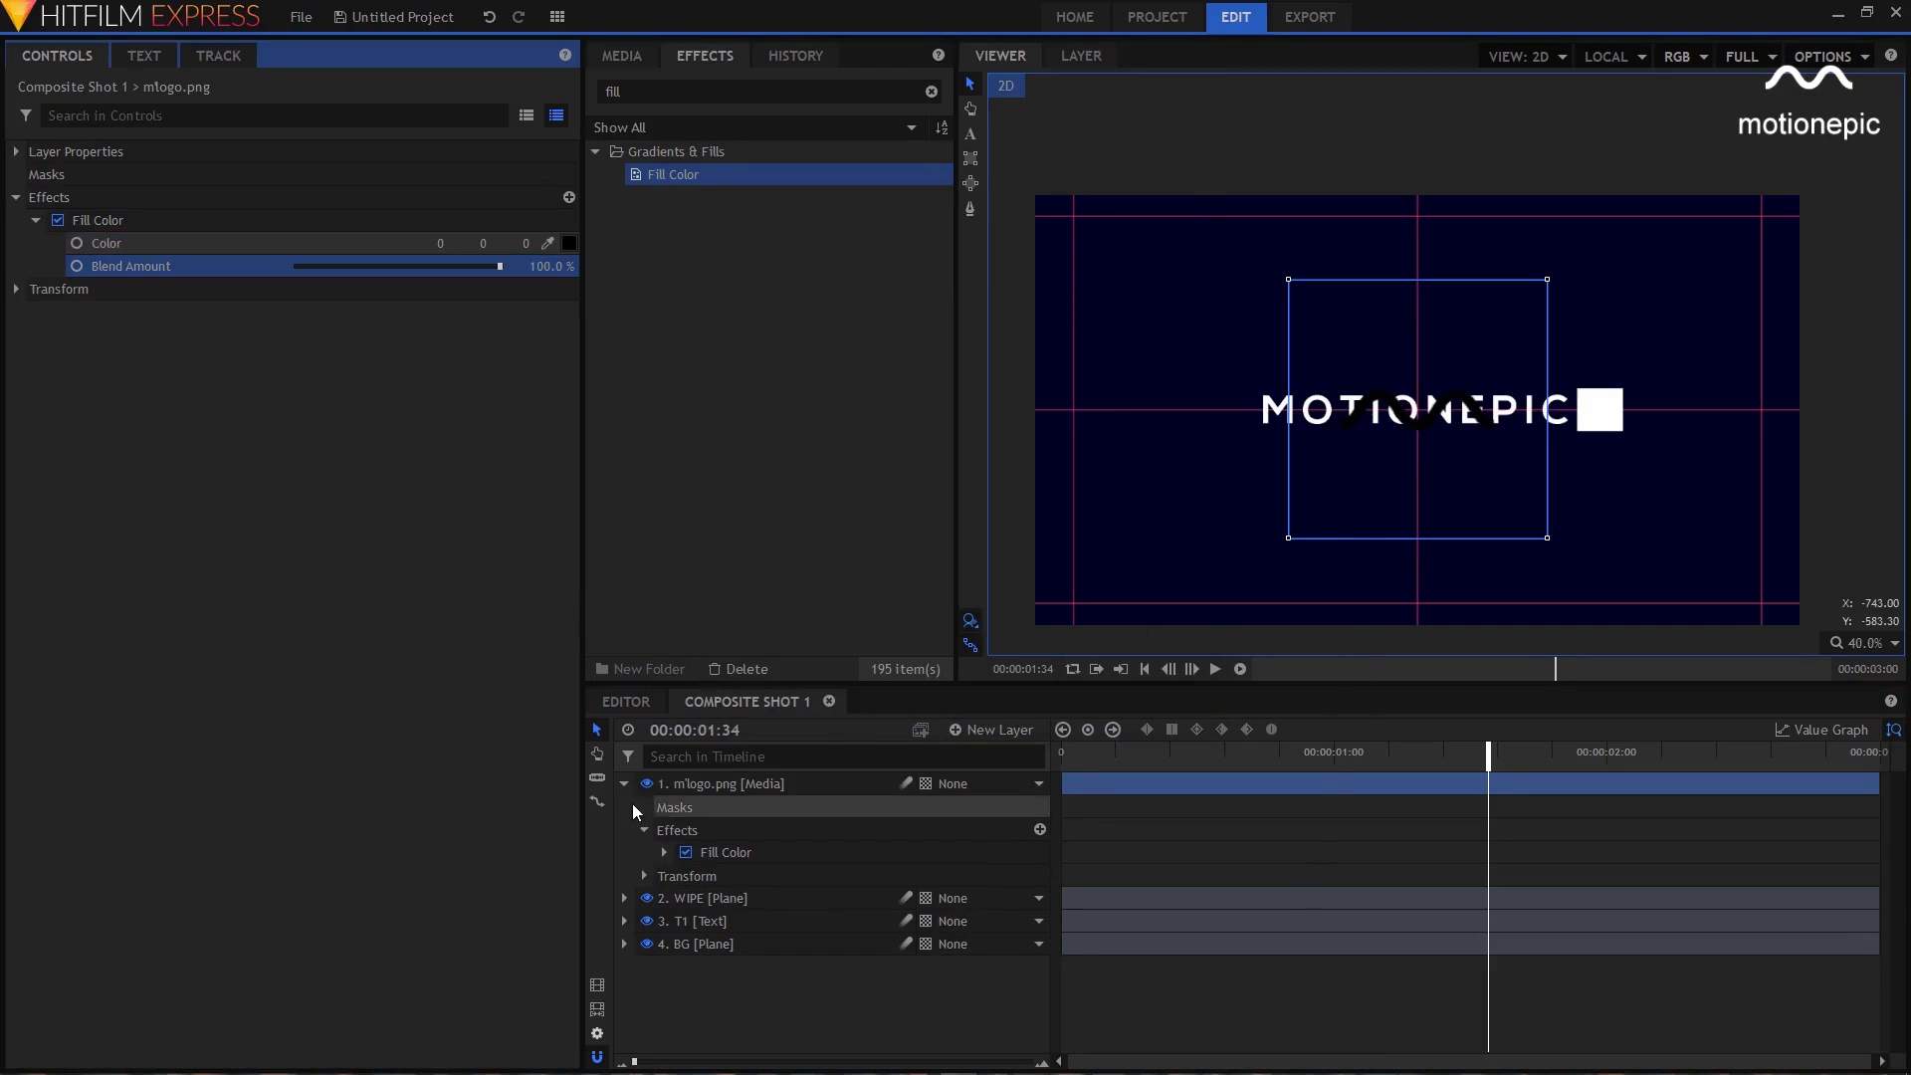
# - Scale the logo down to 36% and move it horizontally to X 460, over the white square beside the text
pyautogui.click(763, 860)
pyautogui.click(644, 830)
pyautogui.click(689, 853)
pyautogui.click(643, 854)
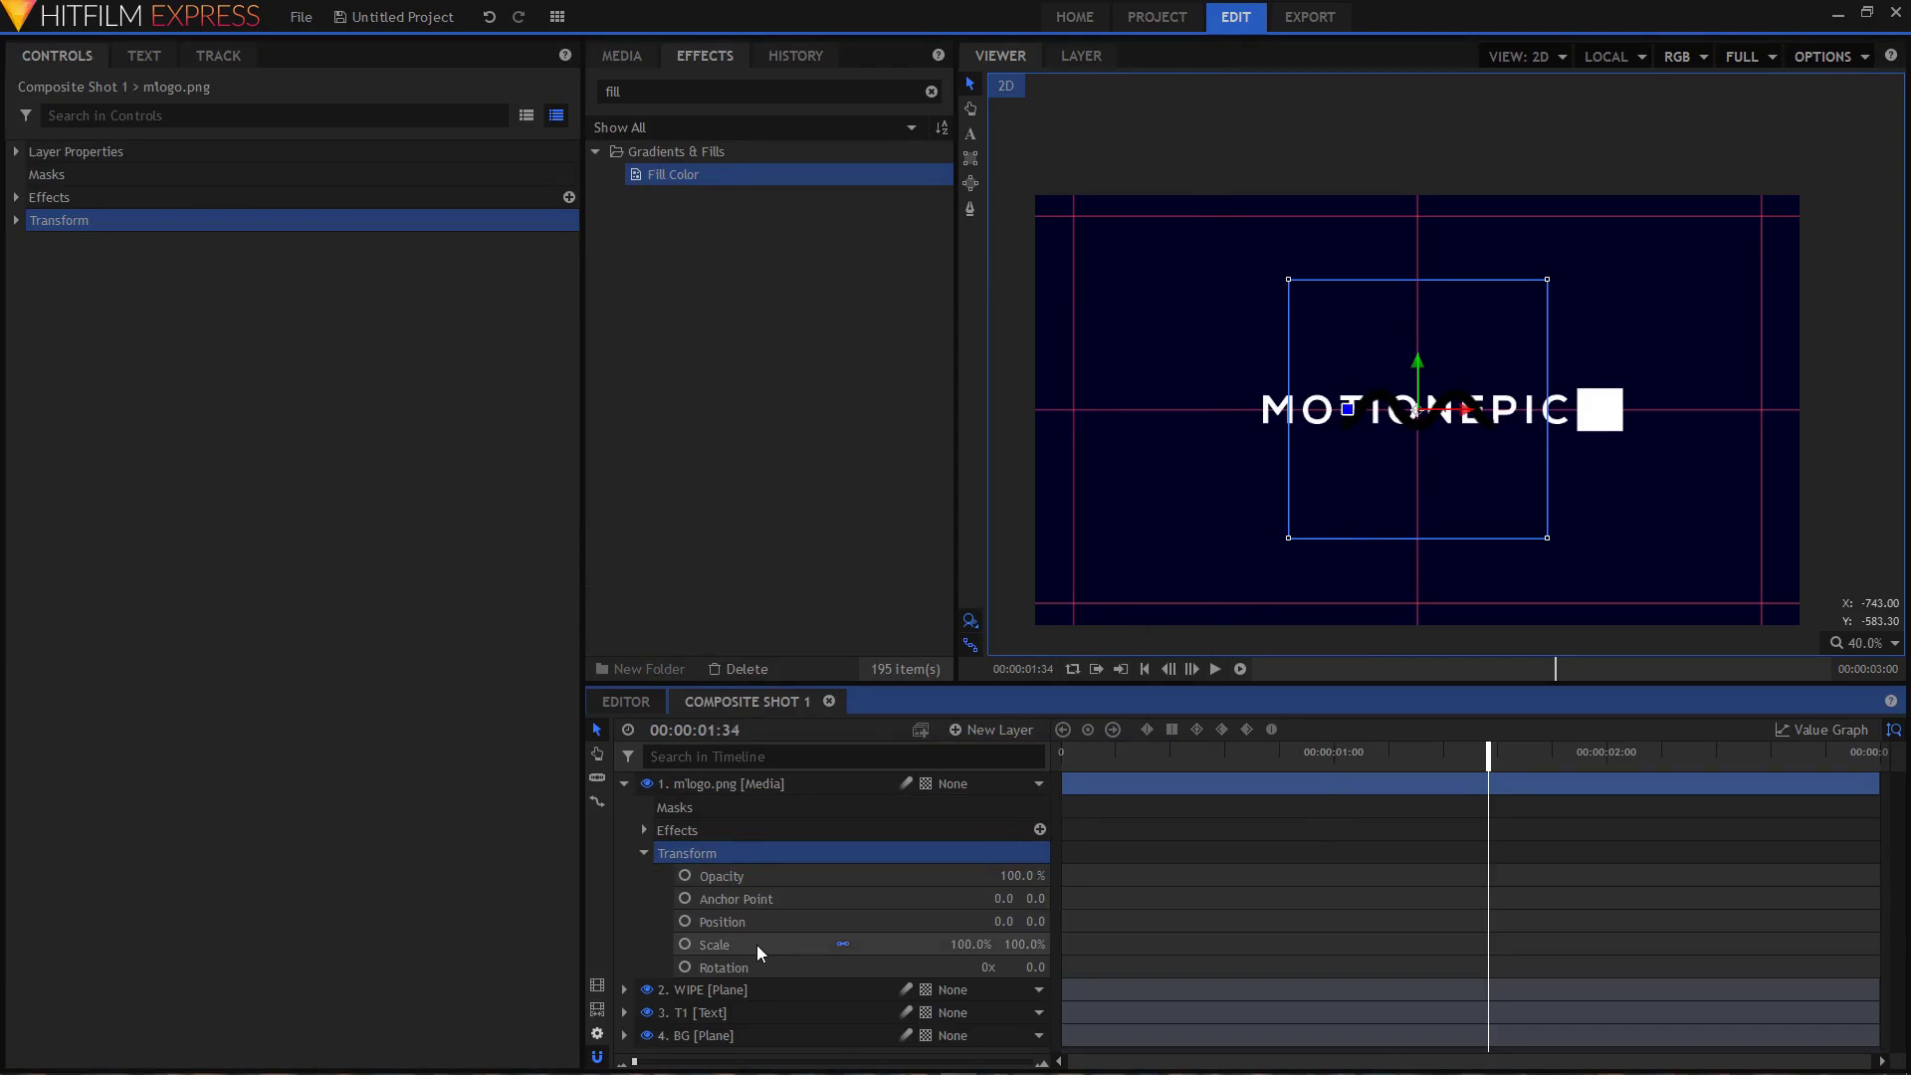
pyautogui.moveTo(1537, 420); pyautogui.dragTo(1421, 443)
pyautogui.scroll(2, 1454, 435)
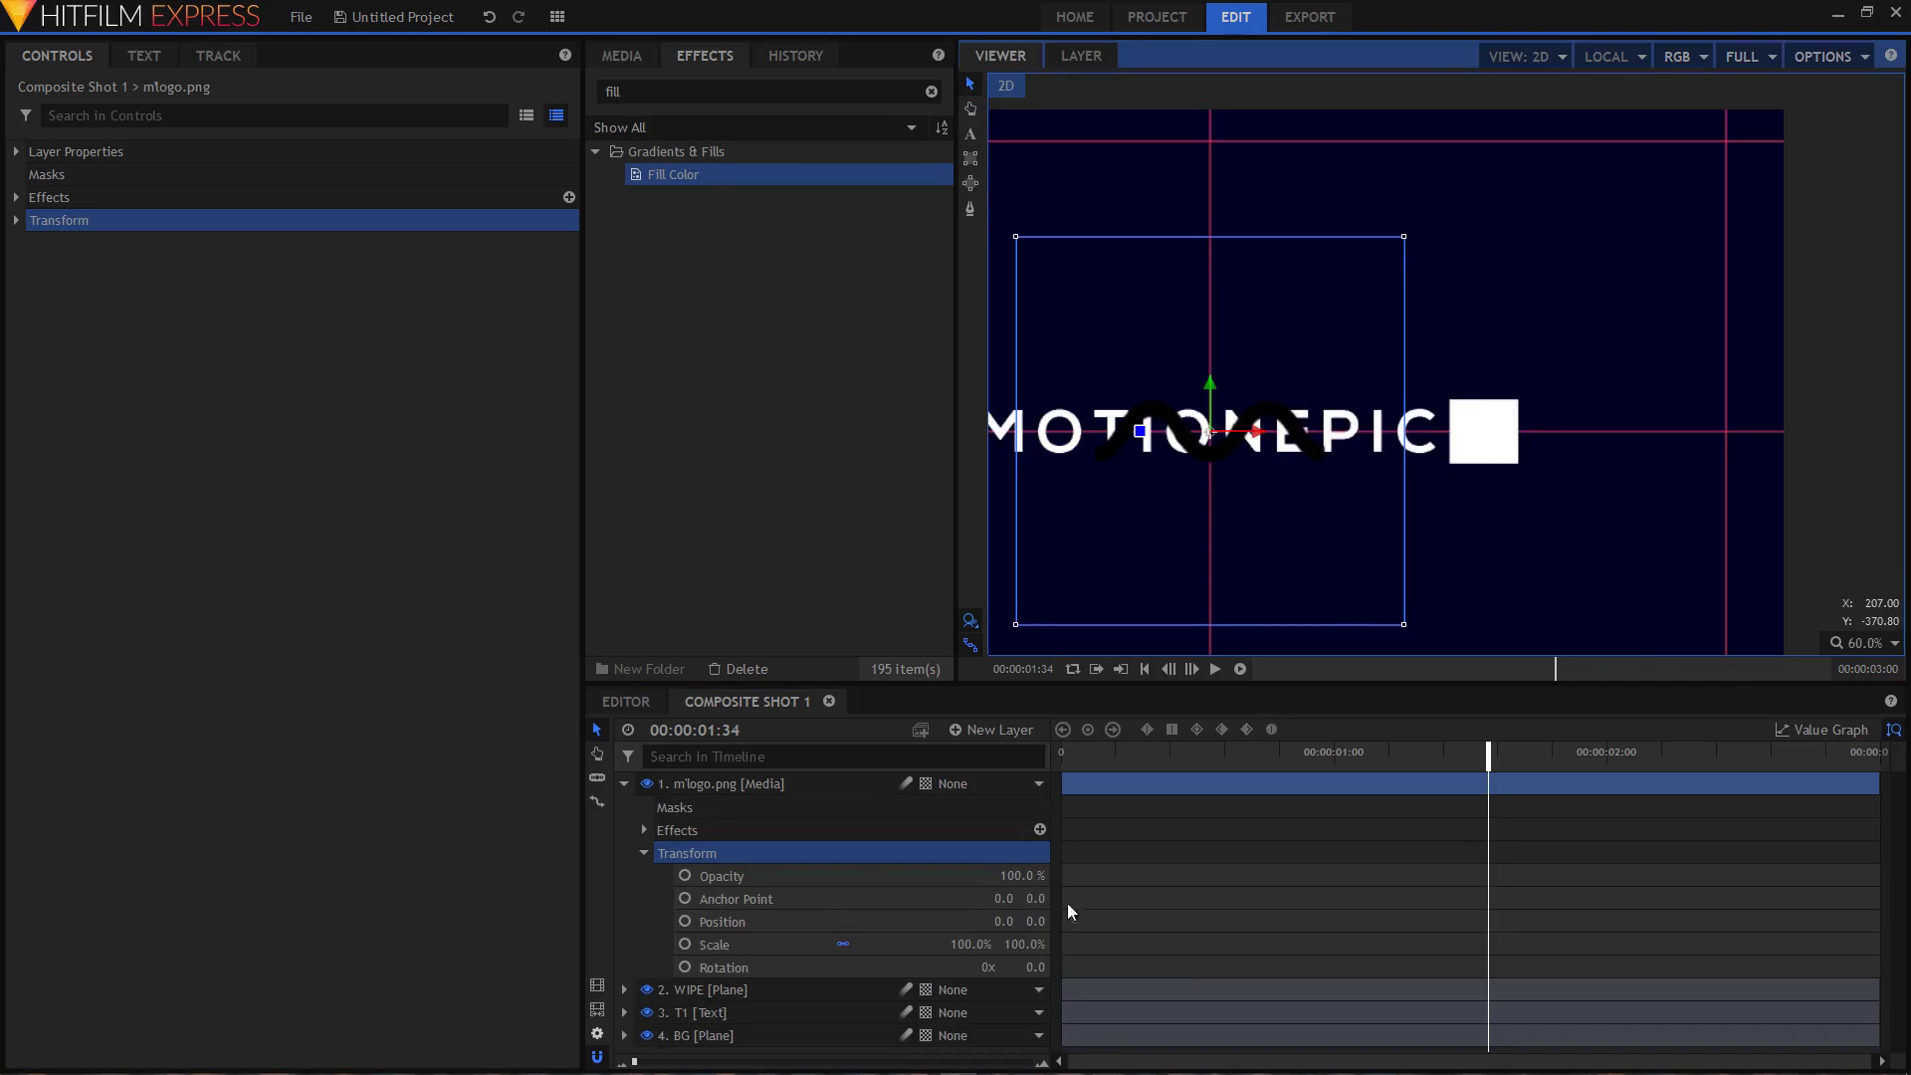
pyautogui.click(790, 940)
pyautogui.moveTo(966, 944); pyautogui.dragTo(646, 945)
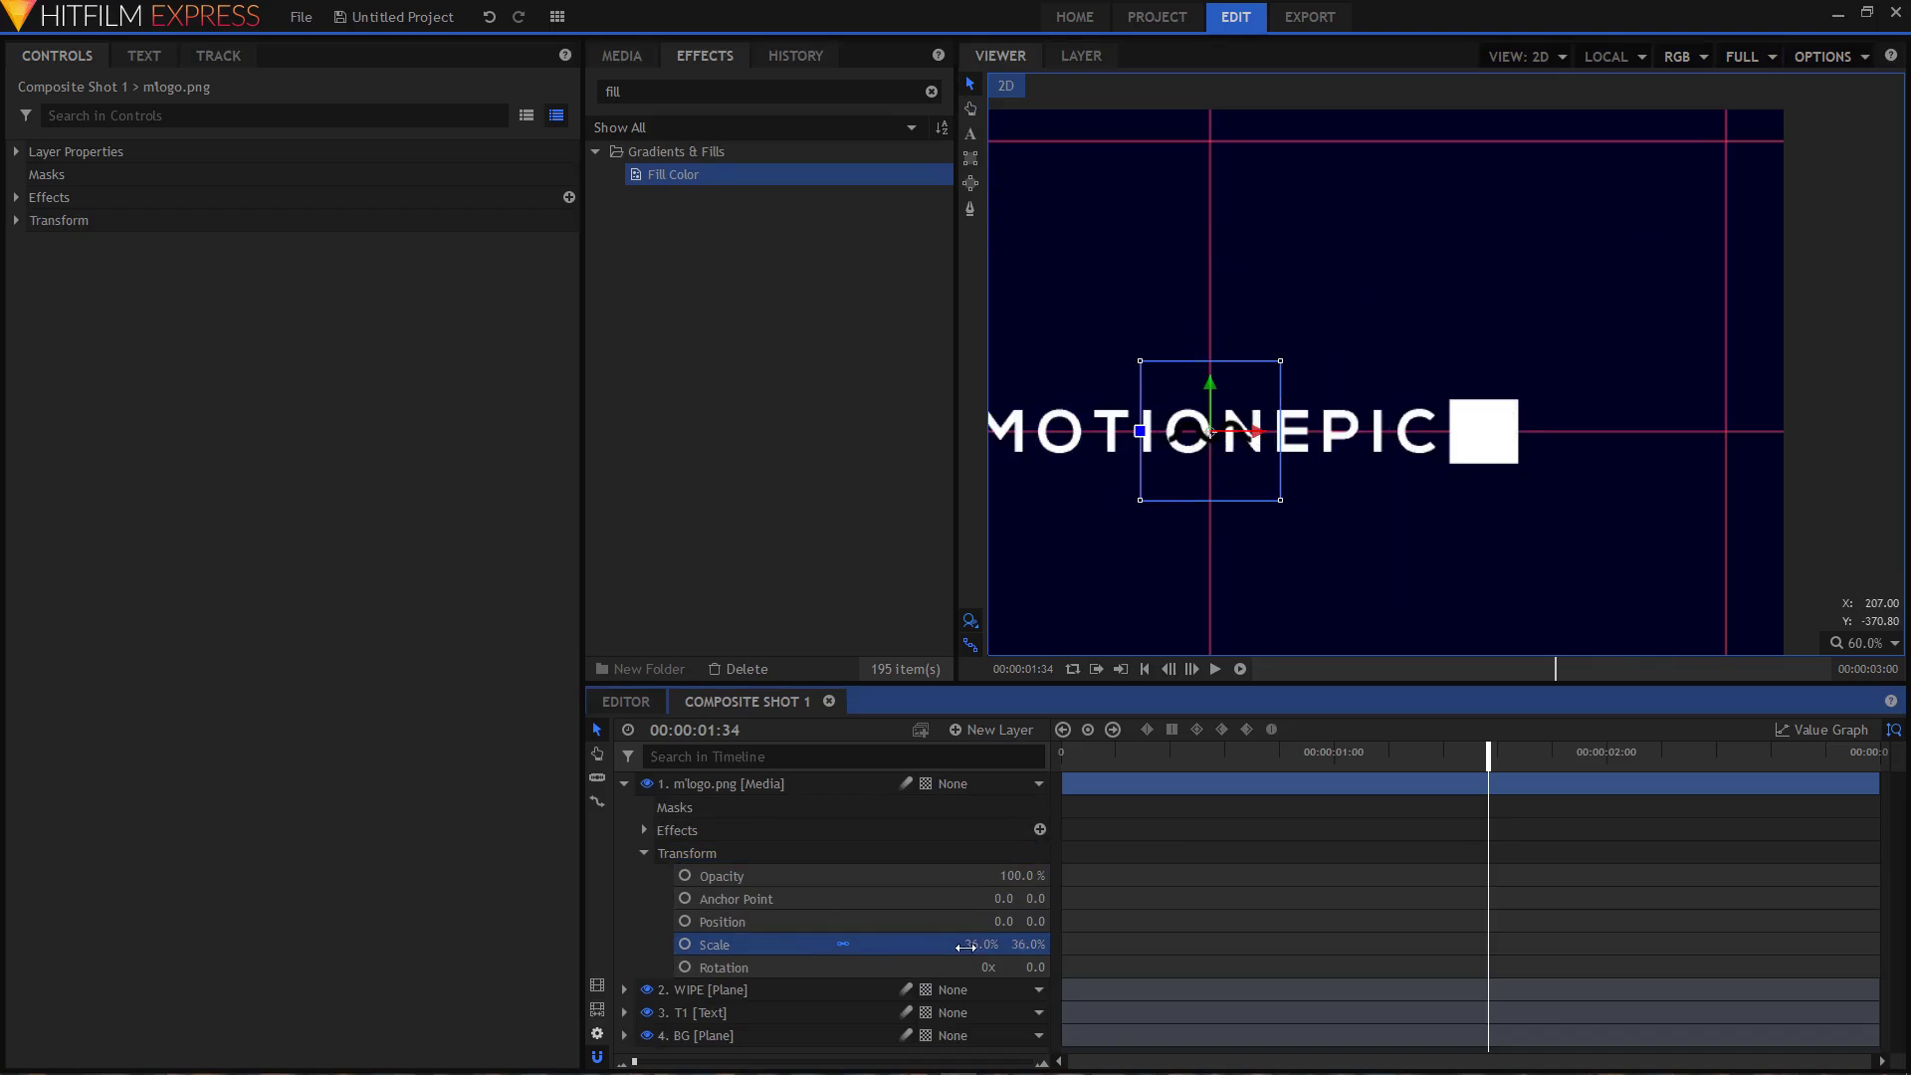
pyautogui.moveTo(1262, 436); pyautogui.dragTo(1531, 433)
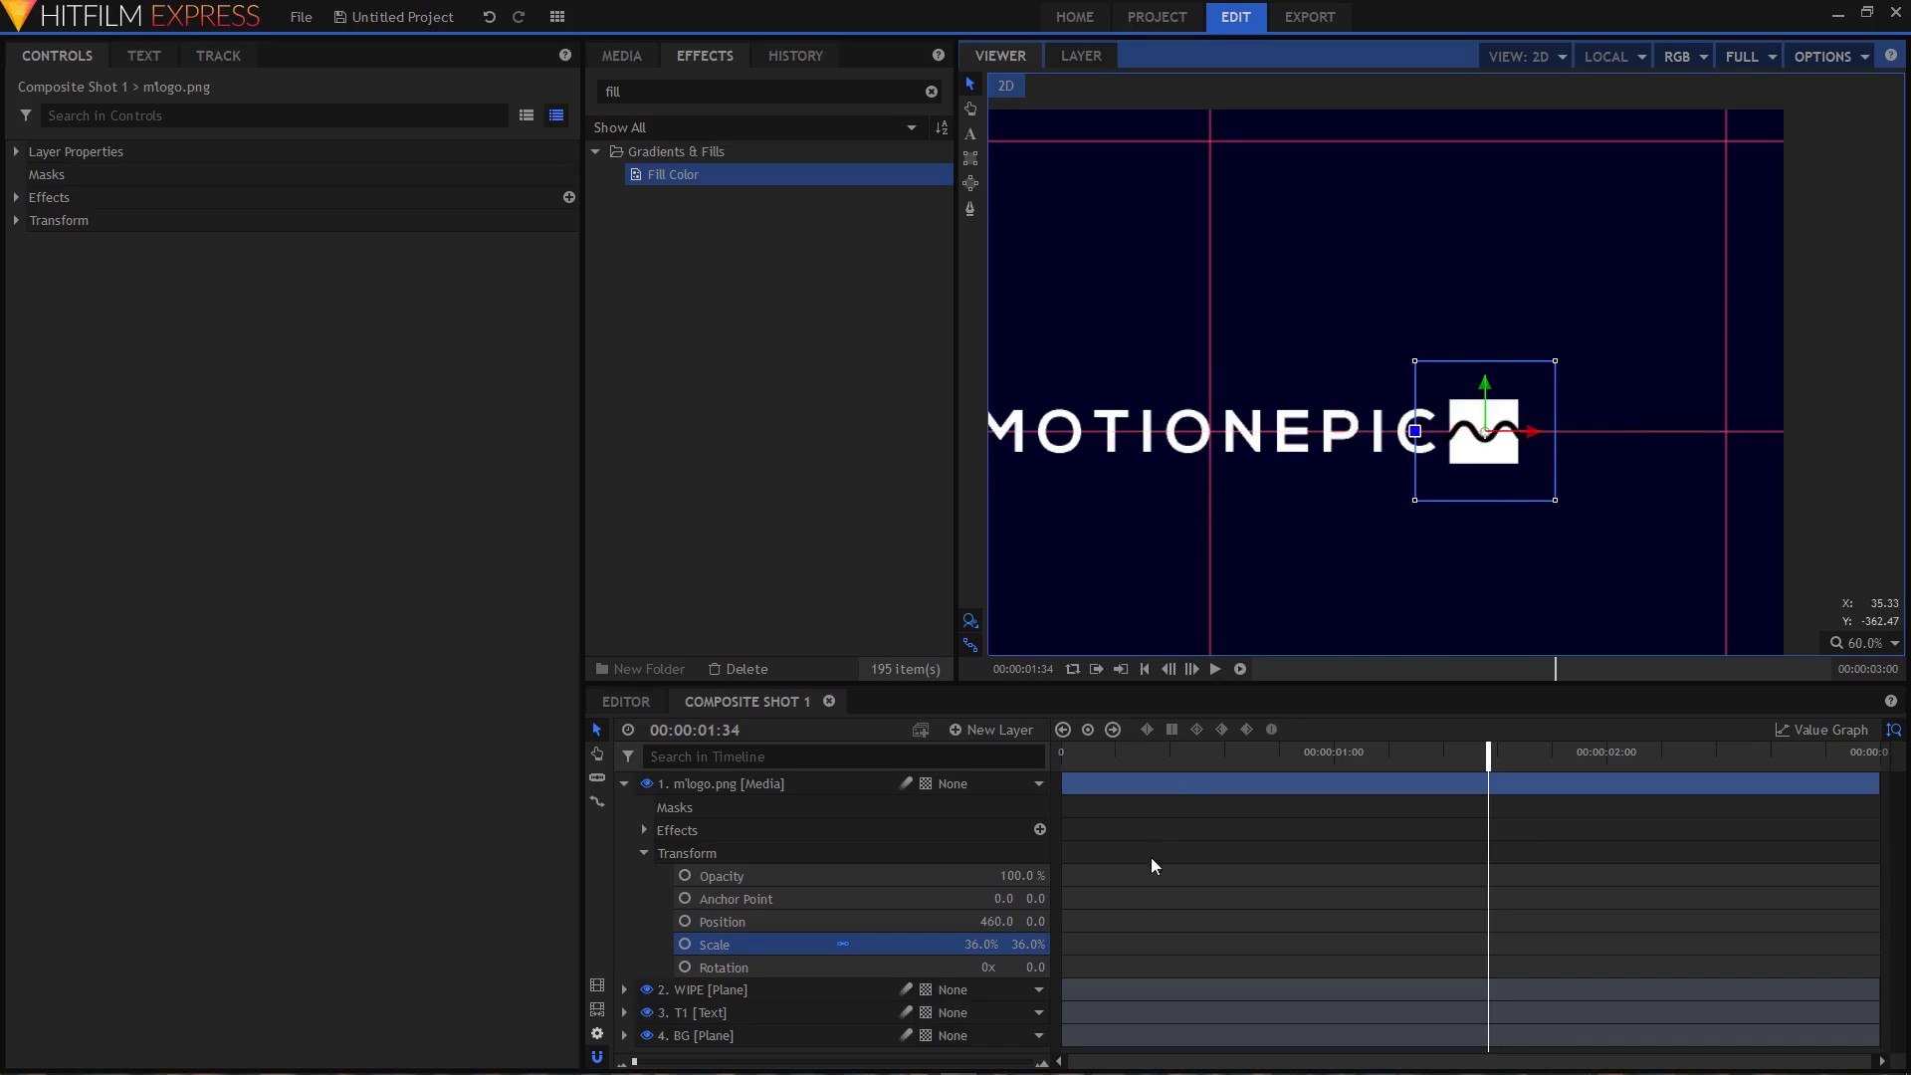
# - Set the logo's scale to 25% and nudge it to X position 458.3 to centre it on the white square
pyautogui.moveTo(976, 944)
pyautogui.mouseDown()
pyautogui.moveTo(951, 945)
pyautogui.moveTo(978, 945)
pyautogui.mouseUp()
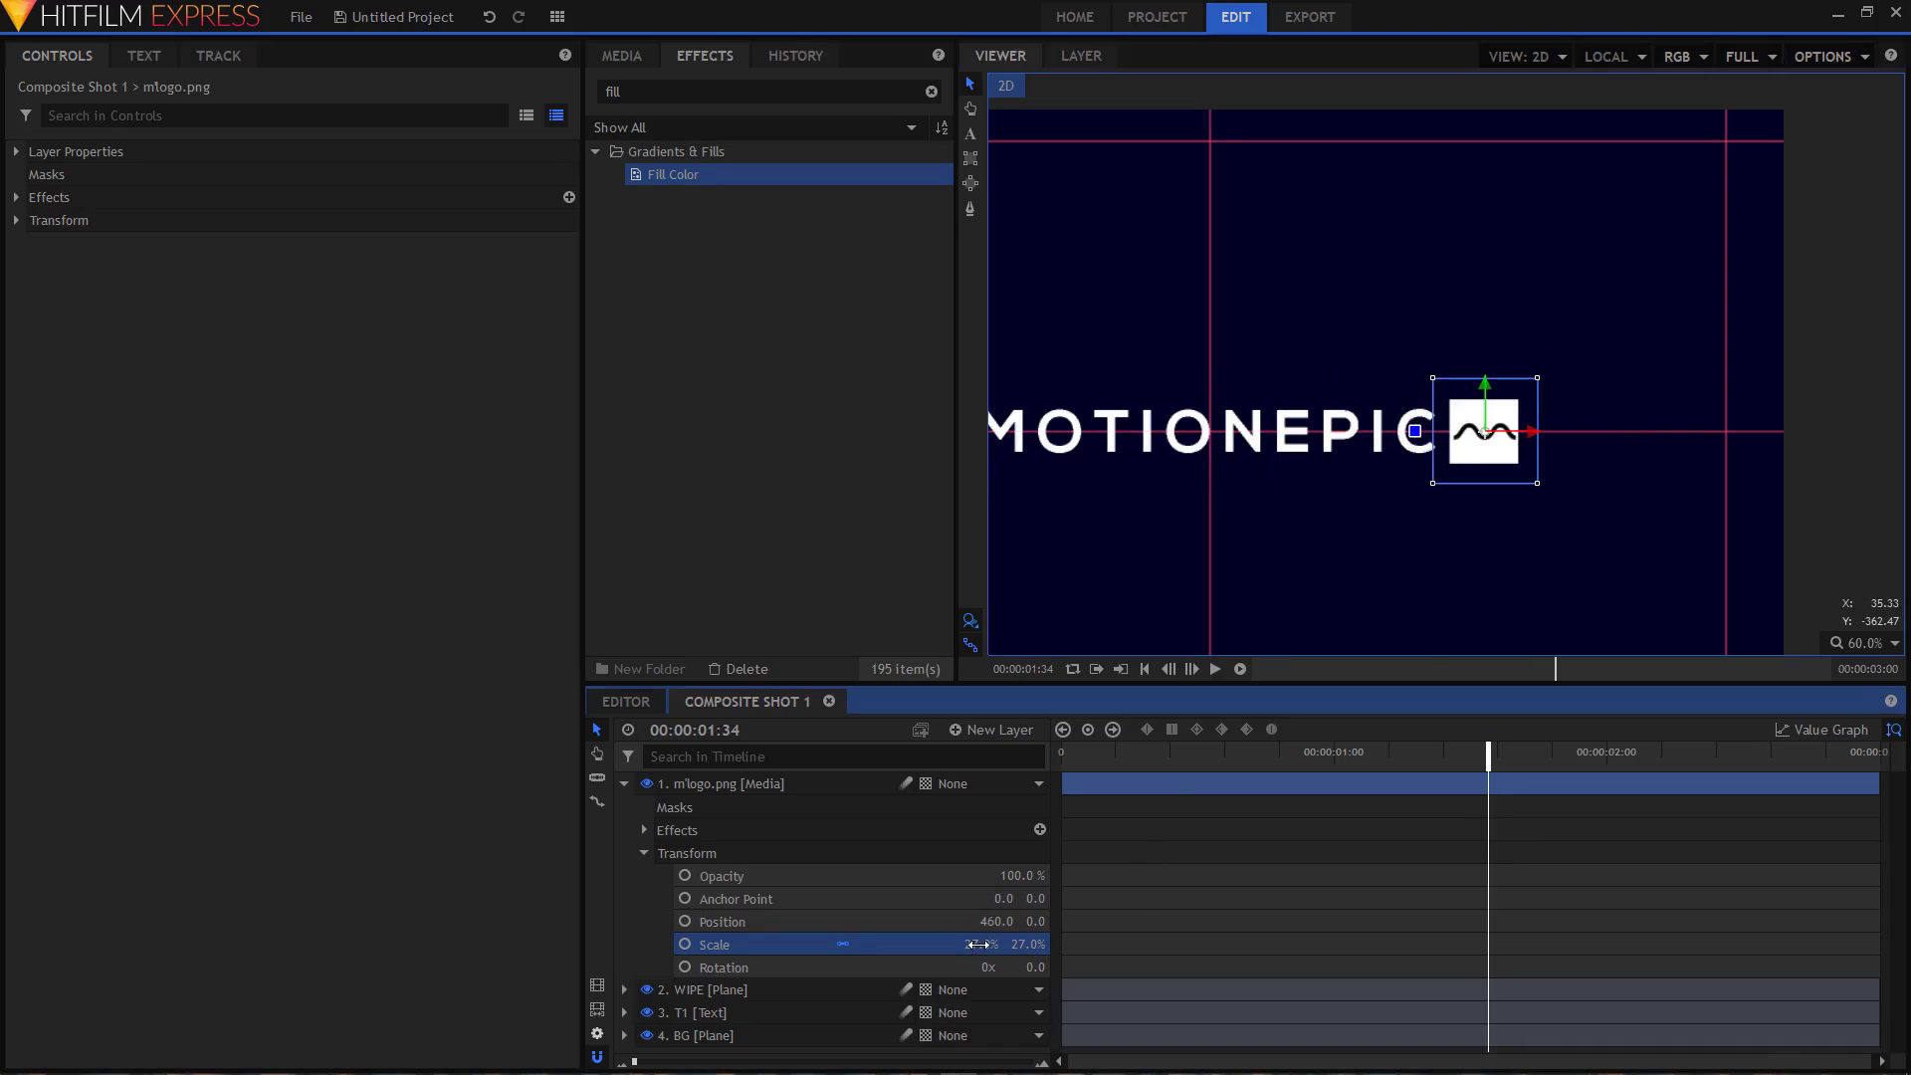
pyautogui.click(980, 945)
pyautogui.write('25')
pyautogui.press('Return')
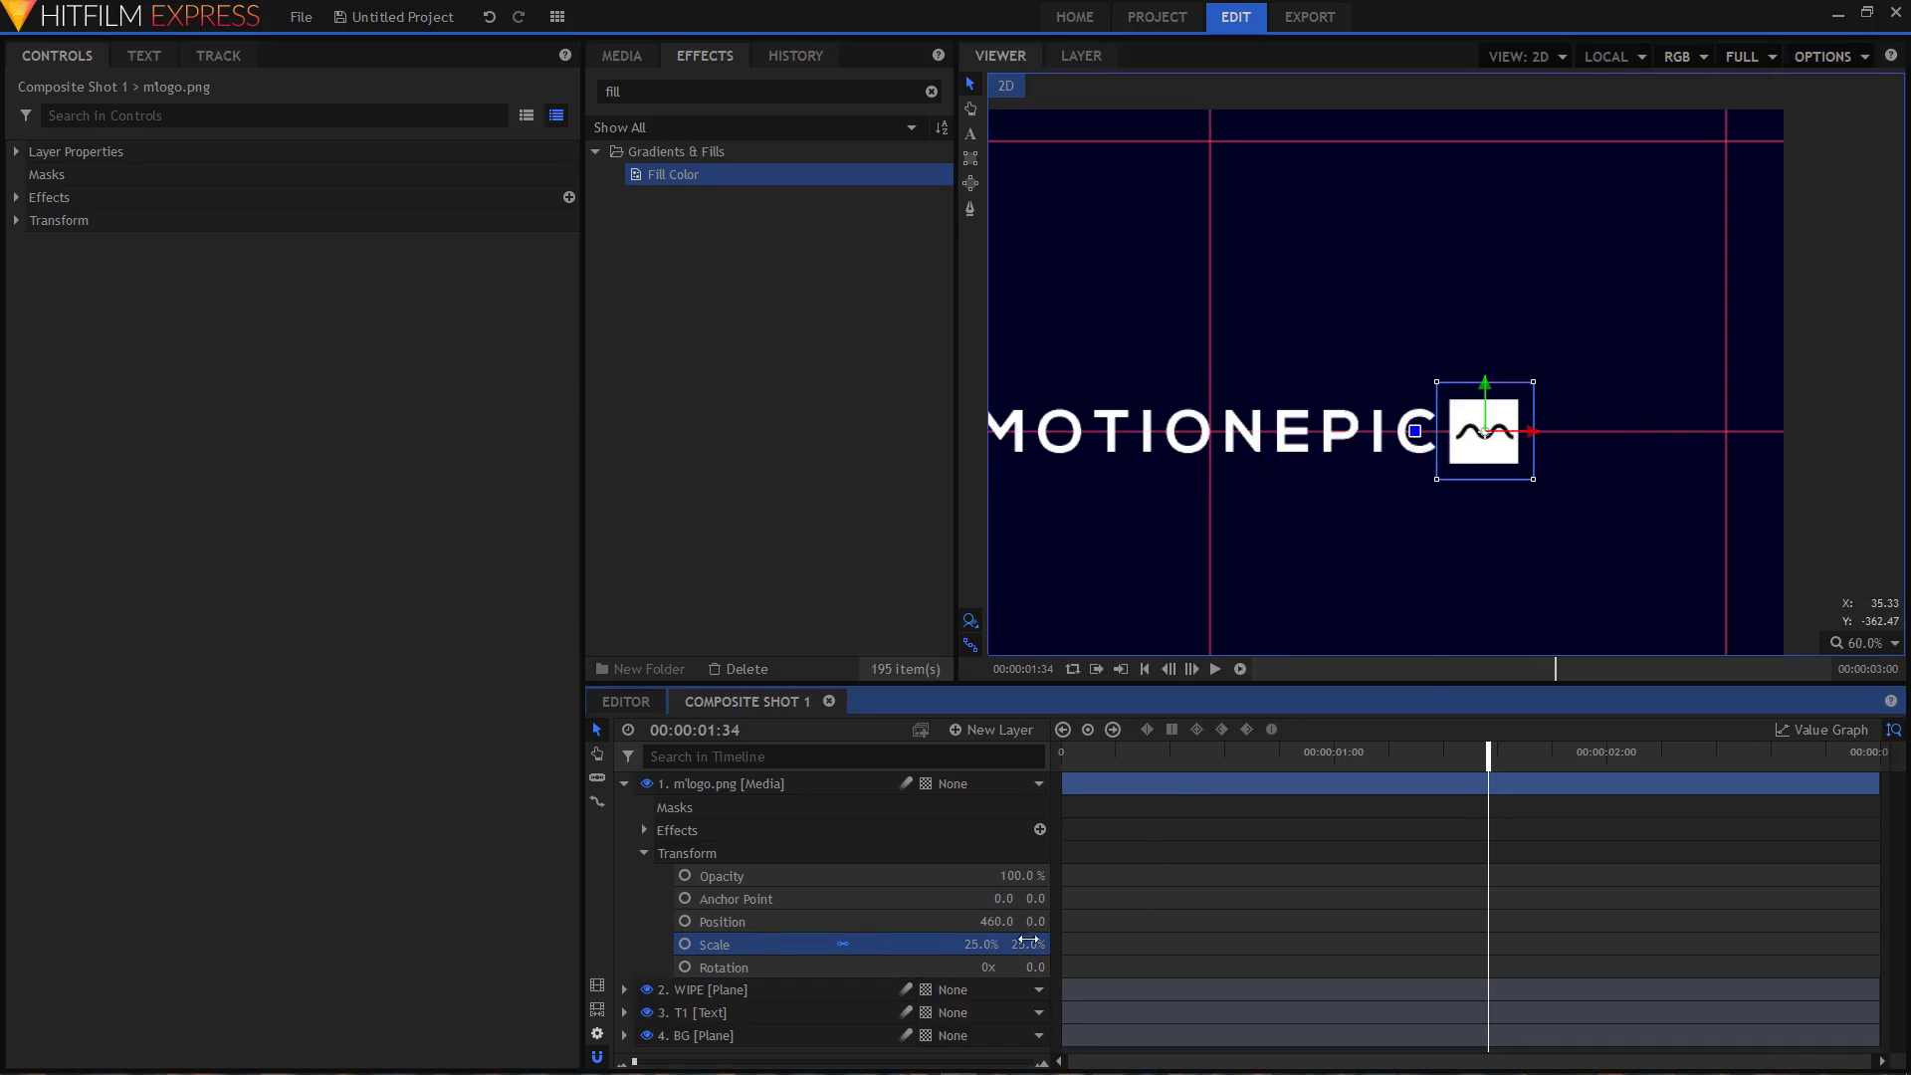
pyautogui.moveTo(1533, 434); pyautogui.dragTo(1532, 439)
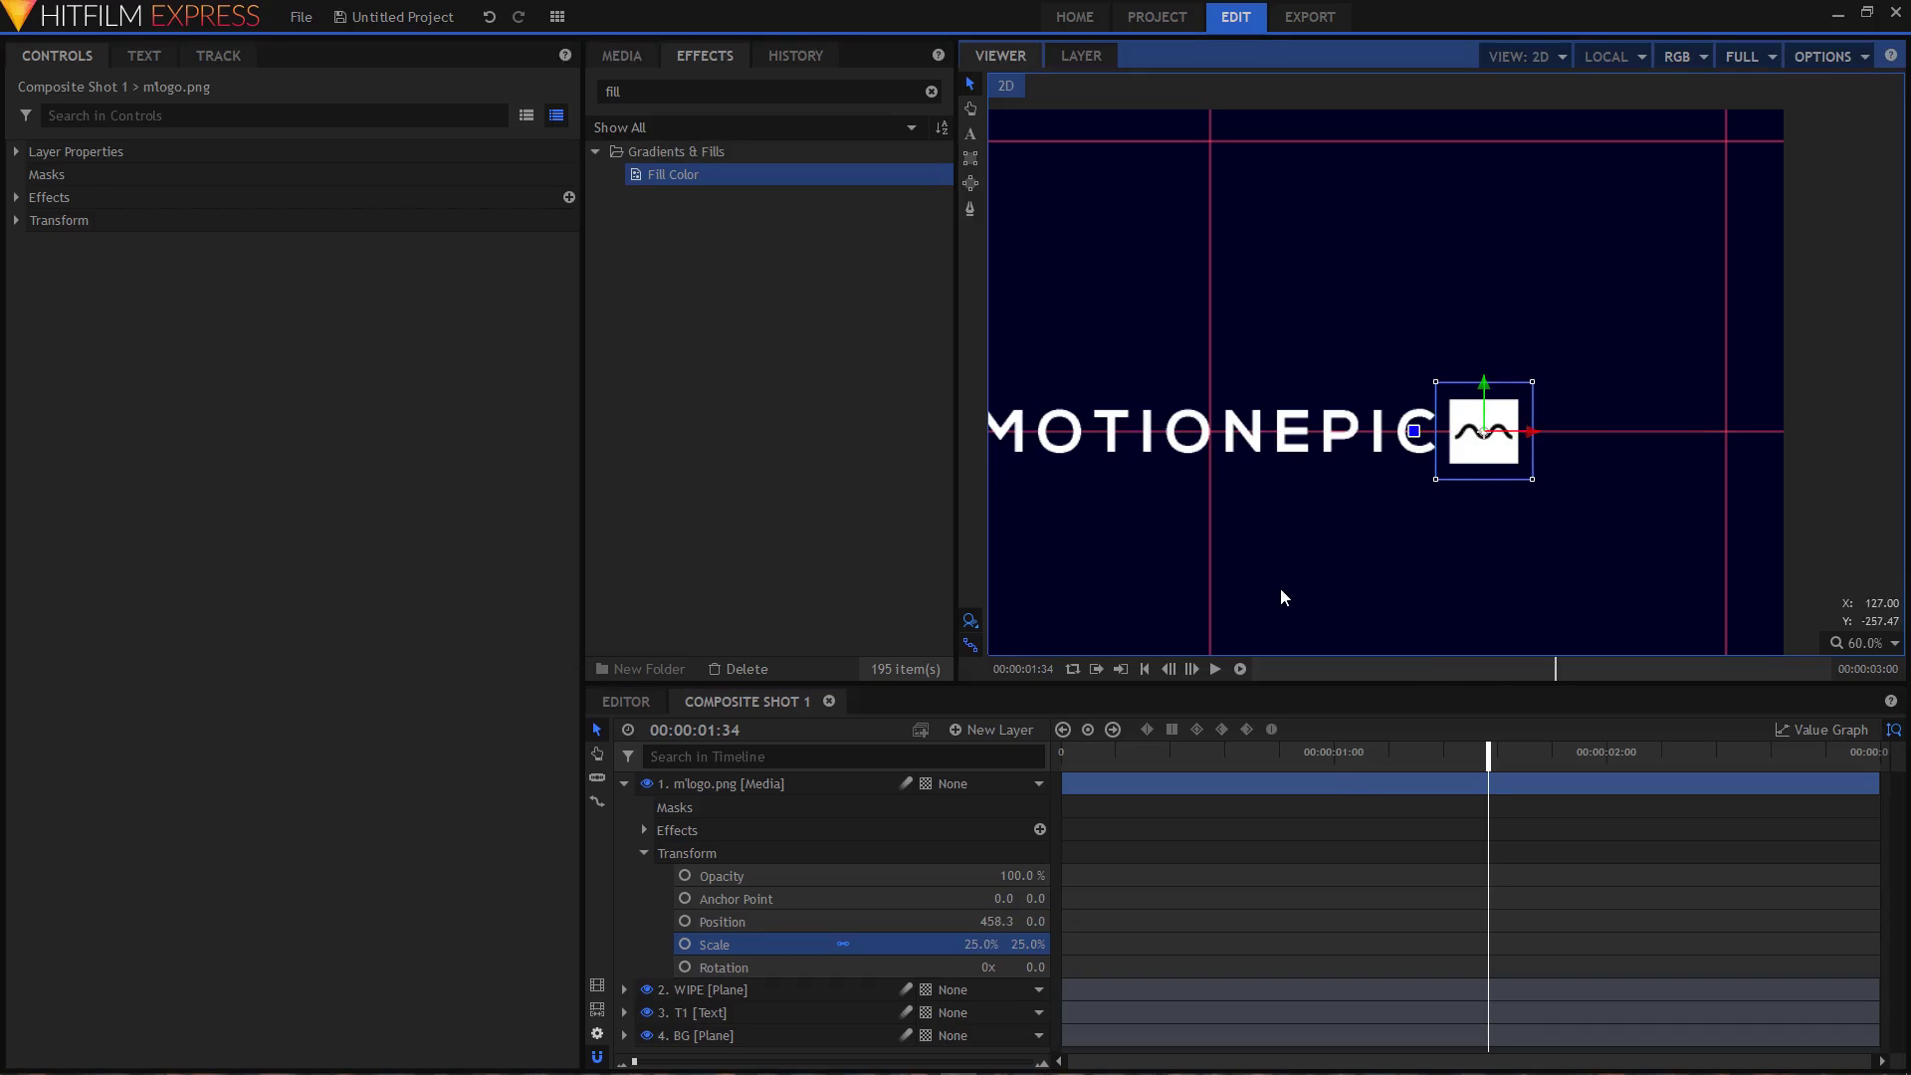
pyautogui.click(1532, 422)
pyautogui.click(1243, 346)
# - Add a position keyframe to the logo layer at 00:00:01:01 with X at 458.3
pyautogui.scroll(-5, 1266, 343)
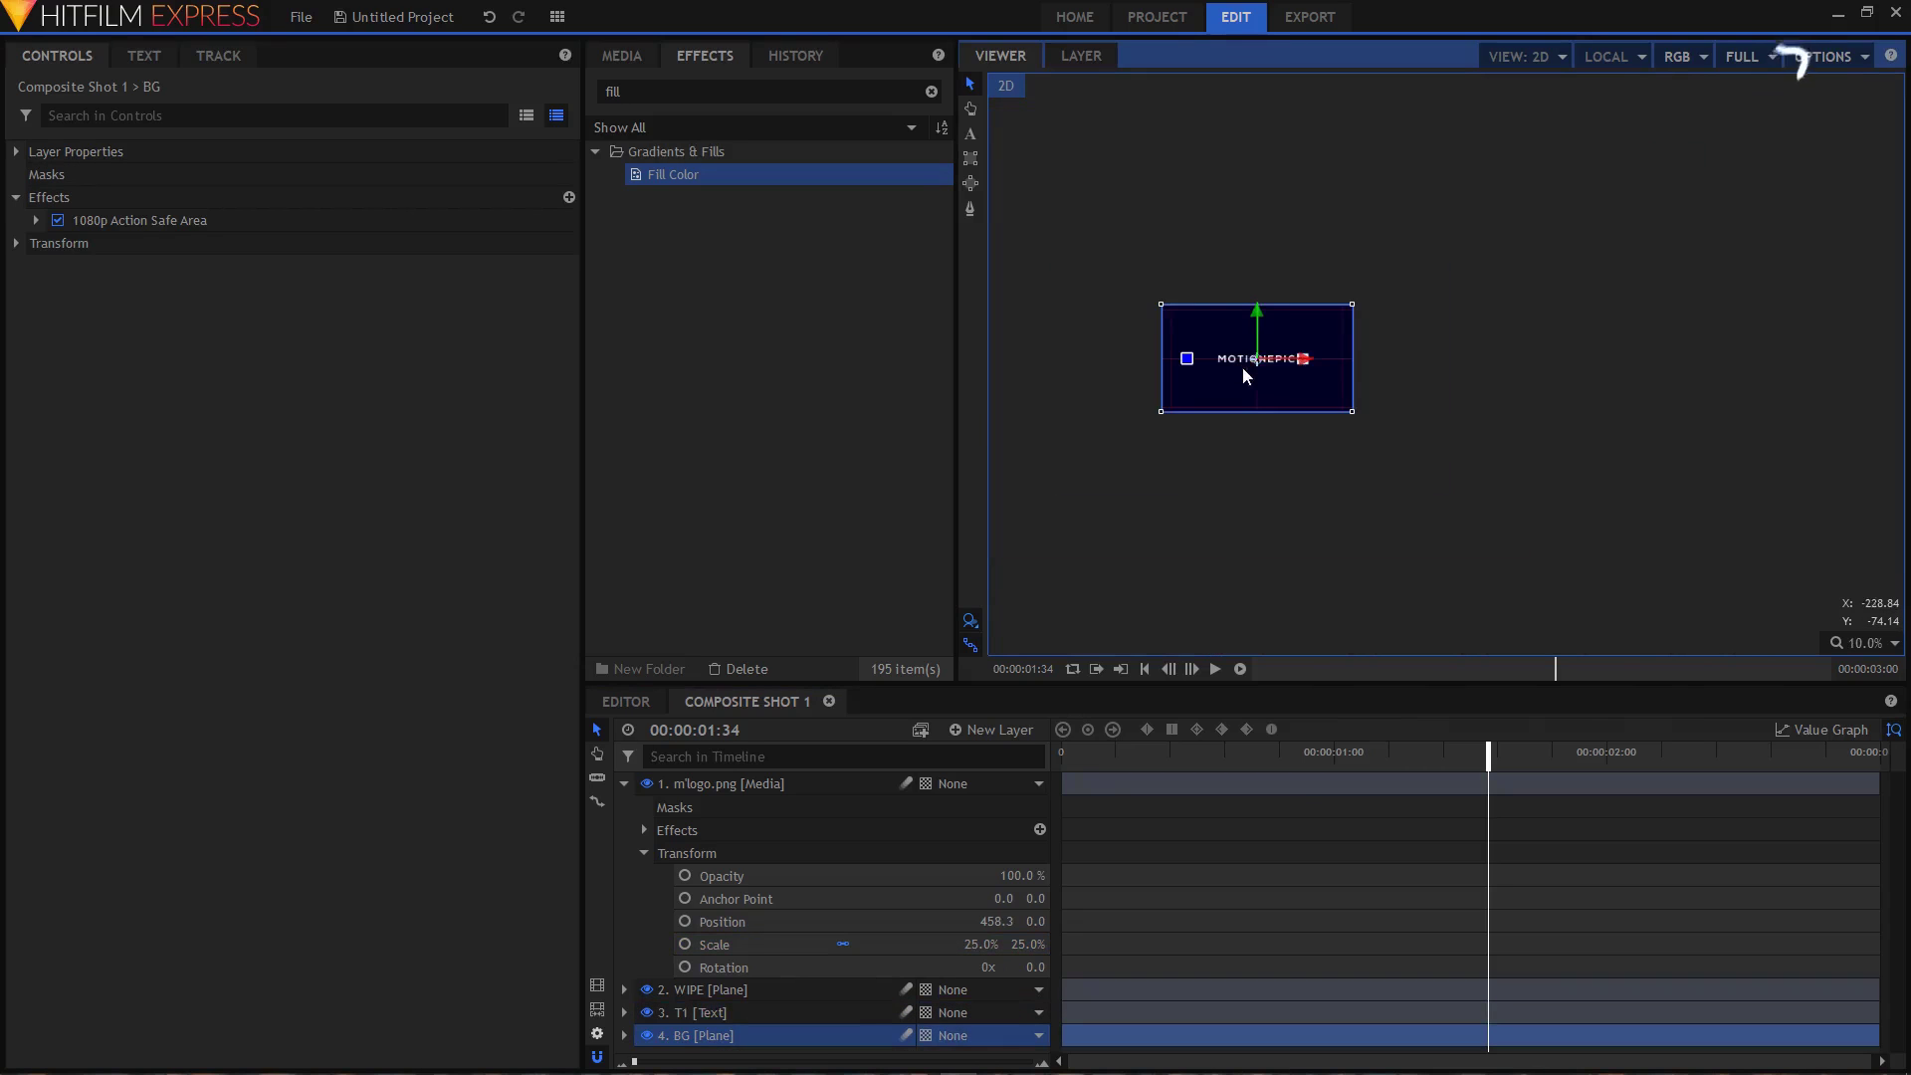
pyautogui.scroll(5, 1356, 435)
pyautogui.scroll(-1, 1357, 444)
pyautogui.press('h')
pyautogui.moveTo(1488, 546); pyautogui.dragTo(1507, 422)
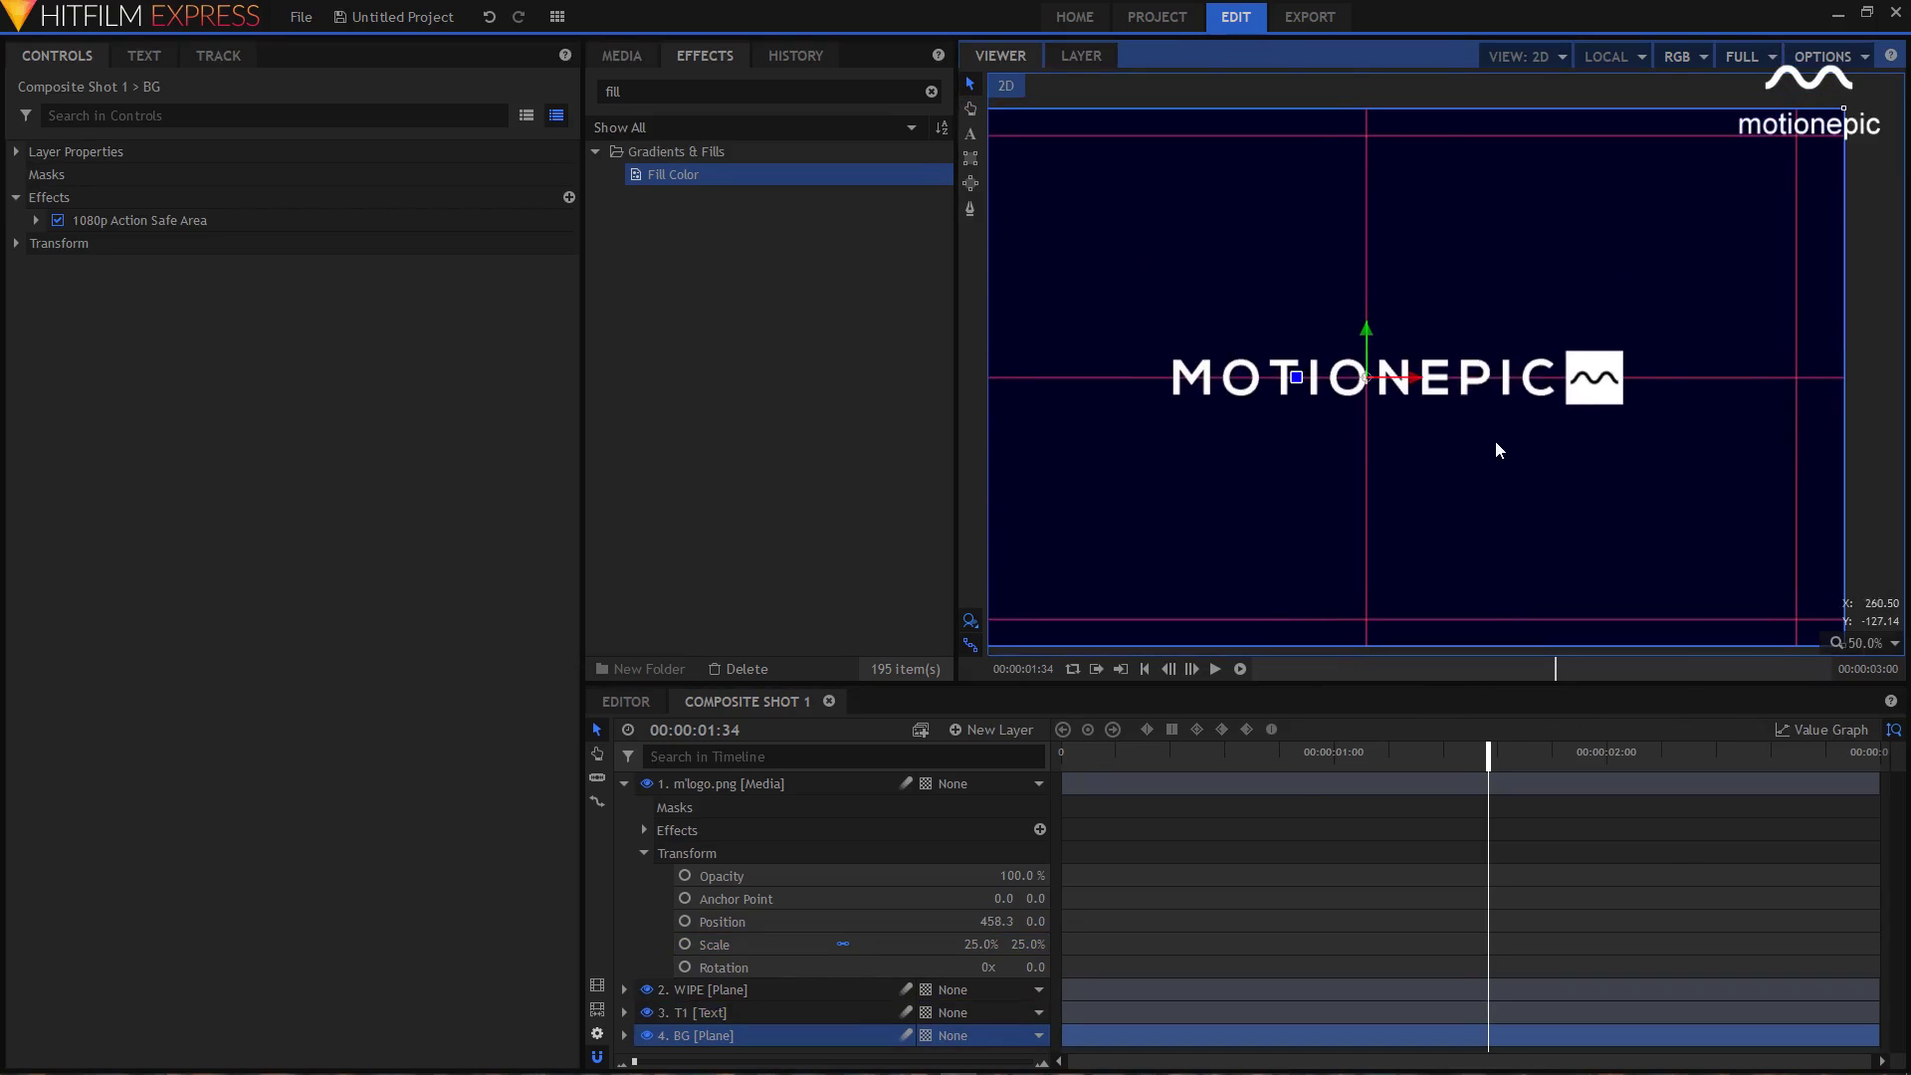
pyautogui.click(785, 911)
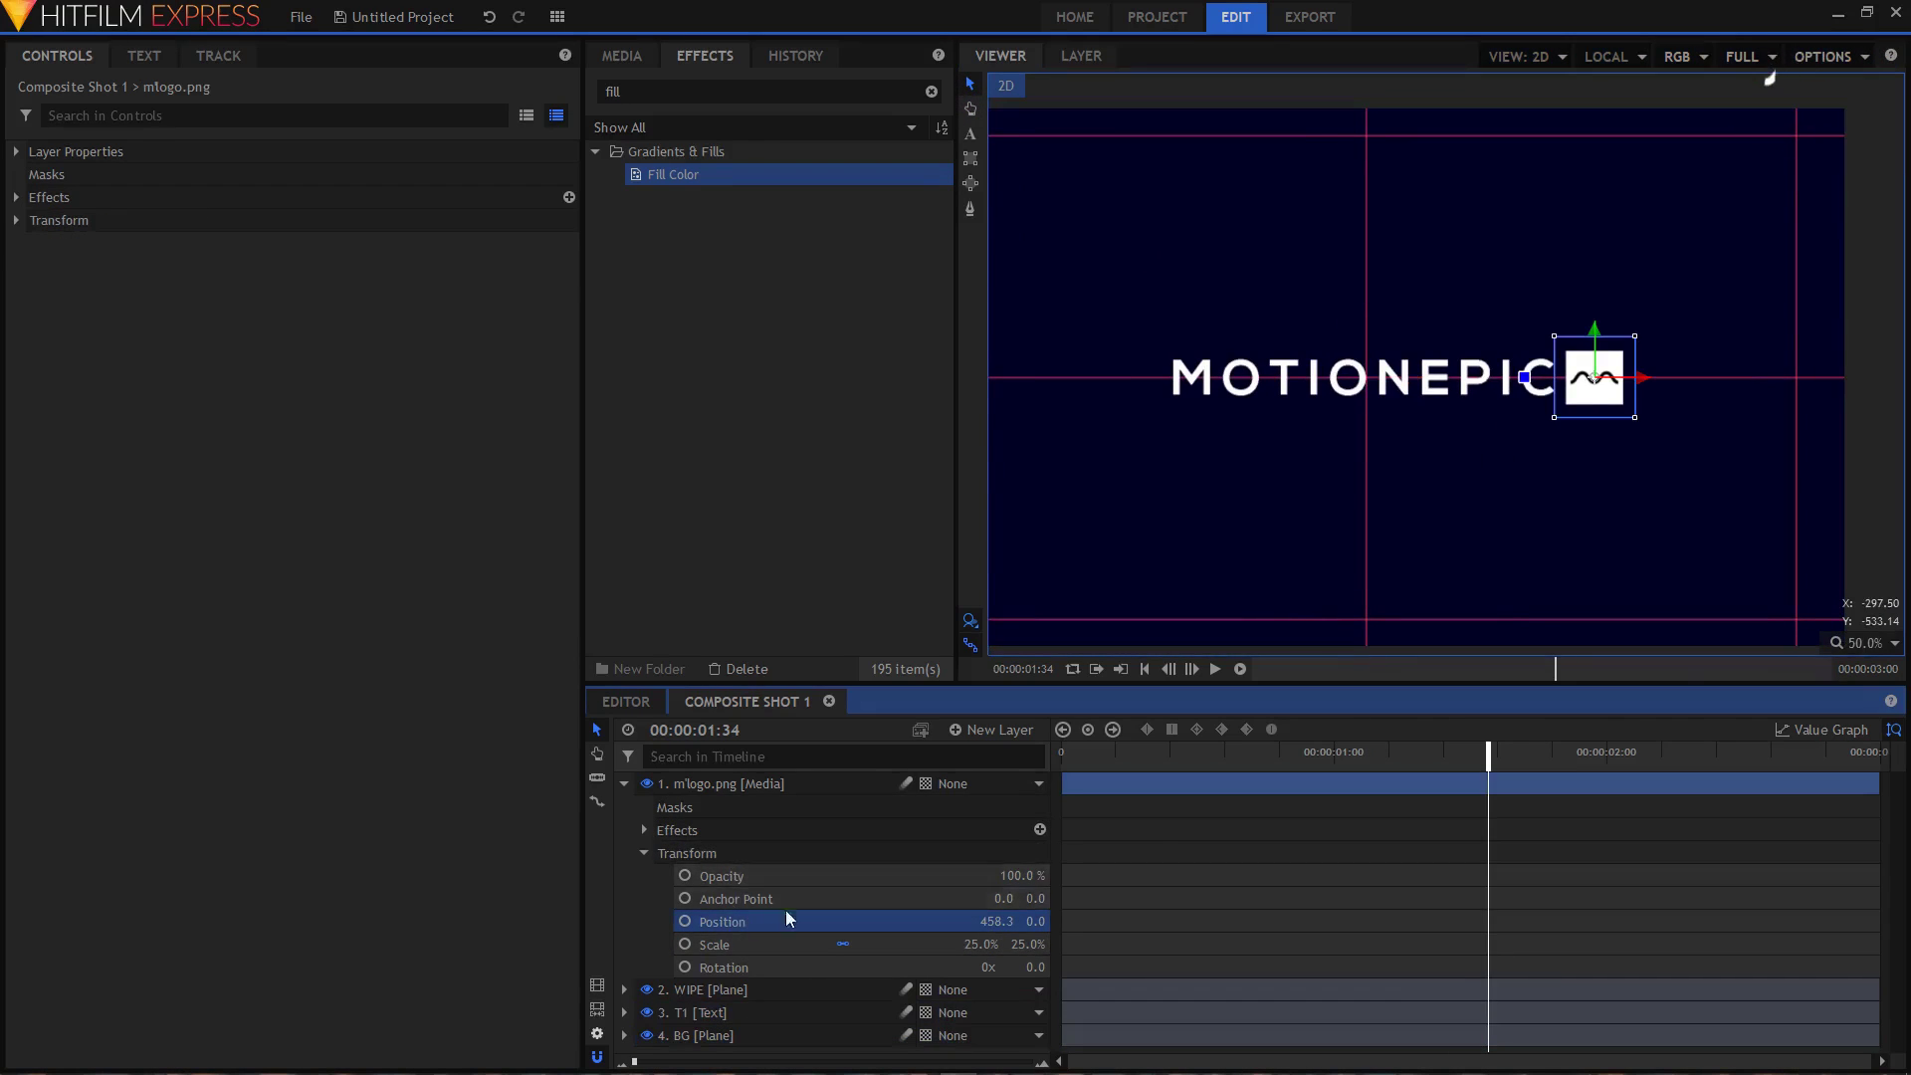
pyautogui.moveTo(1338, 753)
pyautogui.mouseDown()
pyautogui.moveTo(1204, 754)
pyautogui.moveTo(1338, 770)
pyautogui.mouseUp()
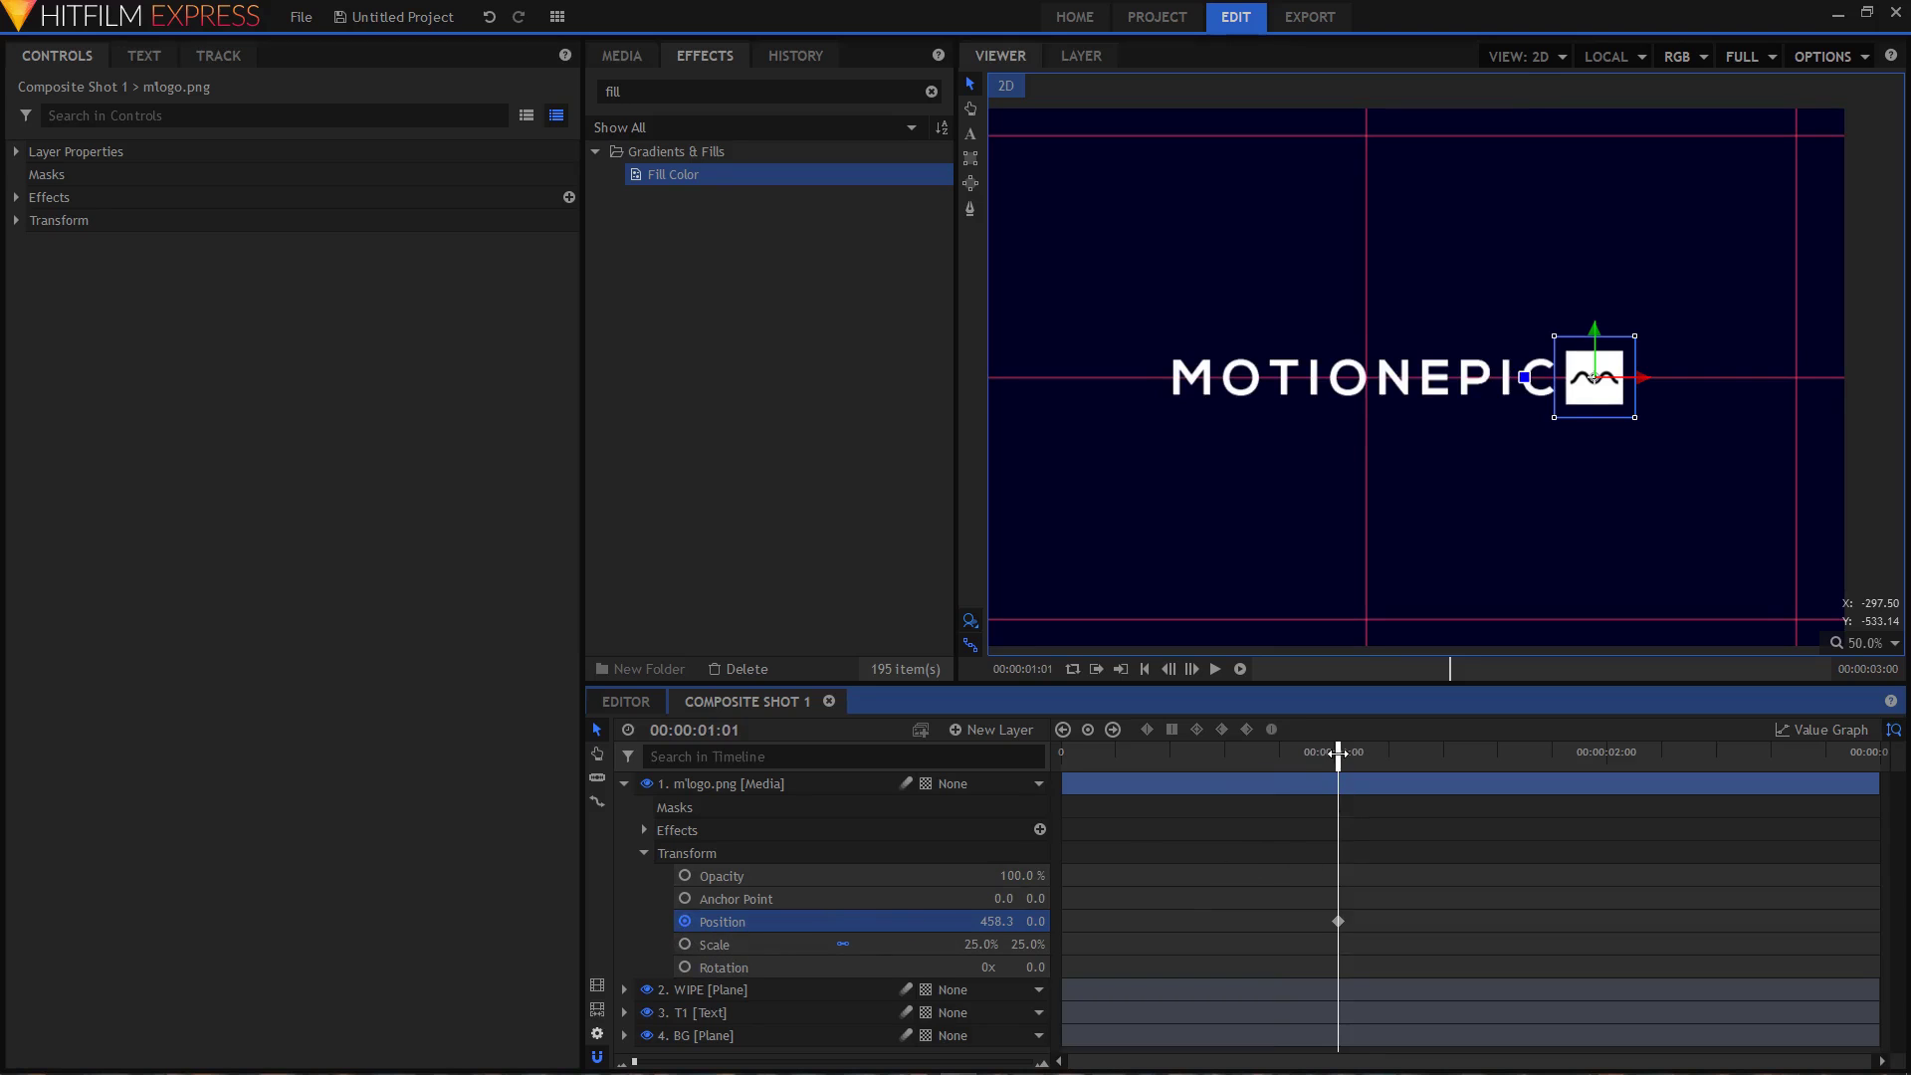
# - Add a starting position keyframe for the logo at 00:00:00:26 with X at 758.3
pyautogui.moveTo(1337, 753); pyautogui.dragTo(1178, 767)
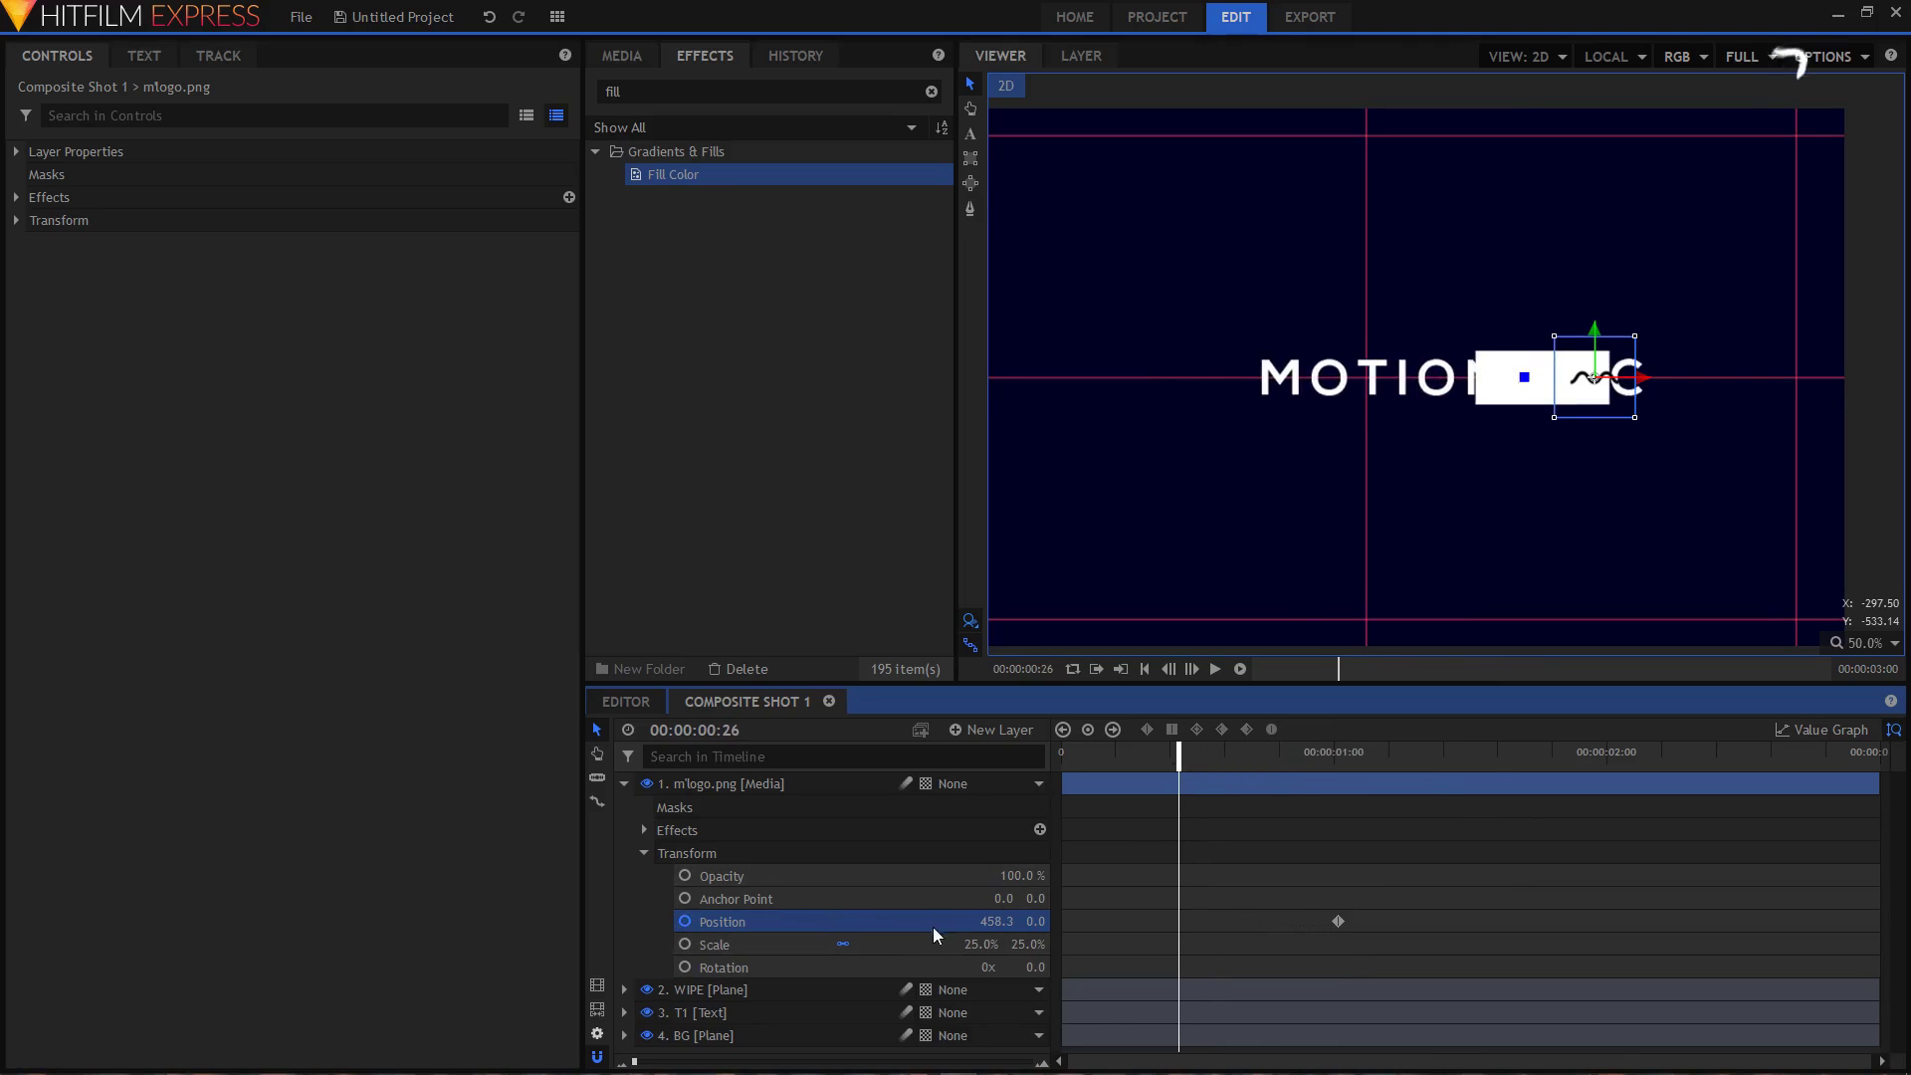
pyautogui.moveTo(992, 922); pyautogui.dragTo(1019, 921)
pyautogui.moveTo(1604, 377); pyautogui.dragTo(1744, 377)
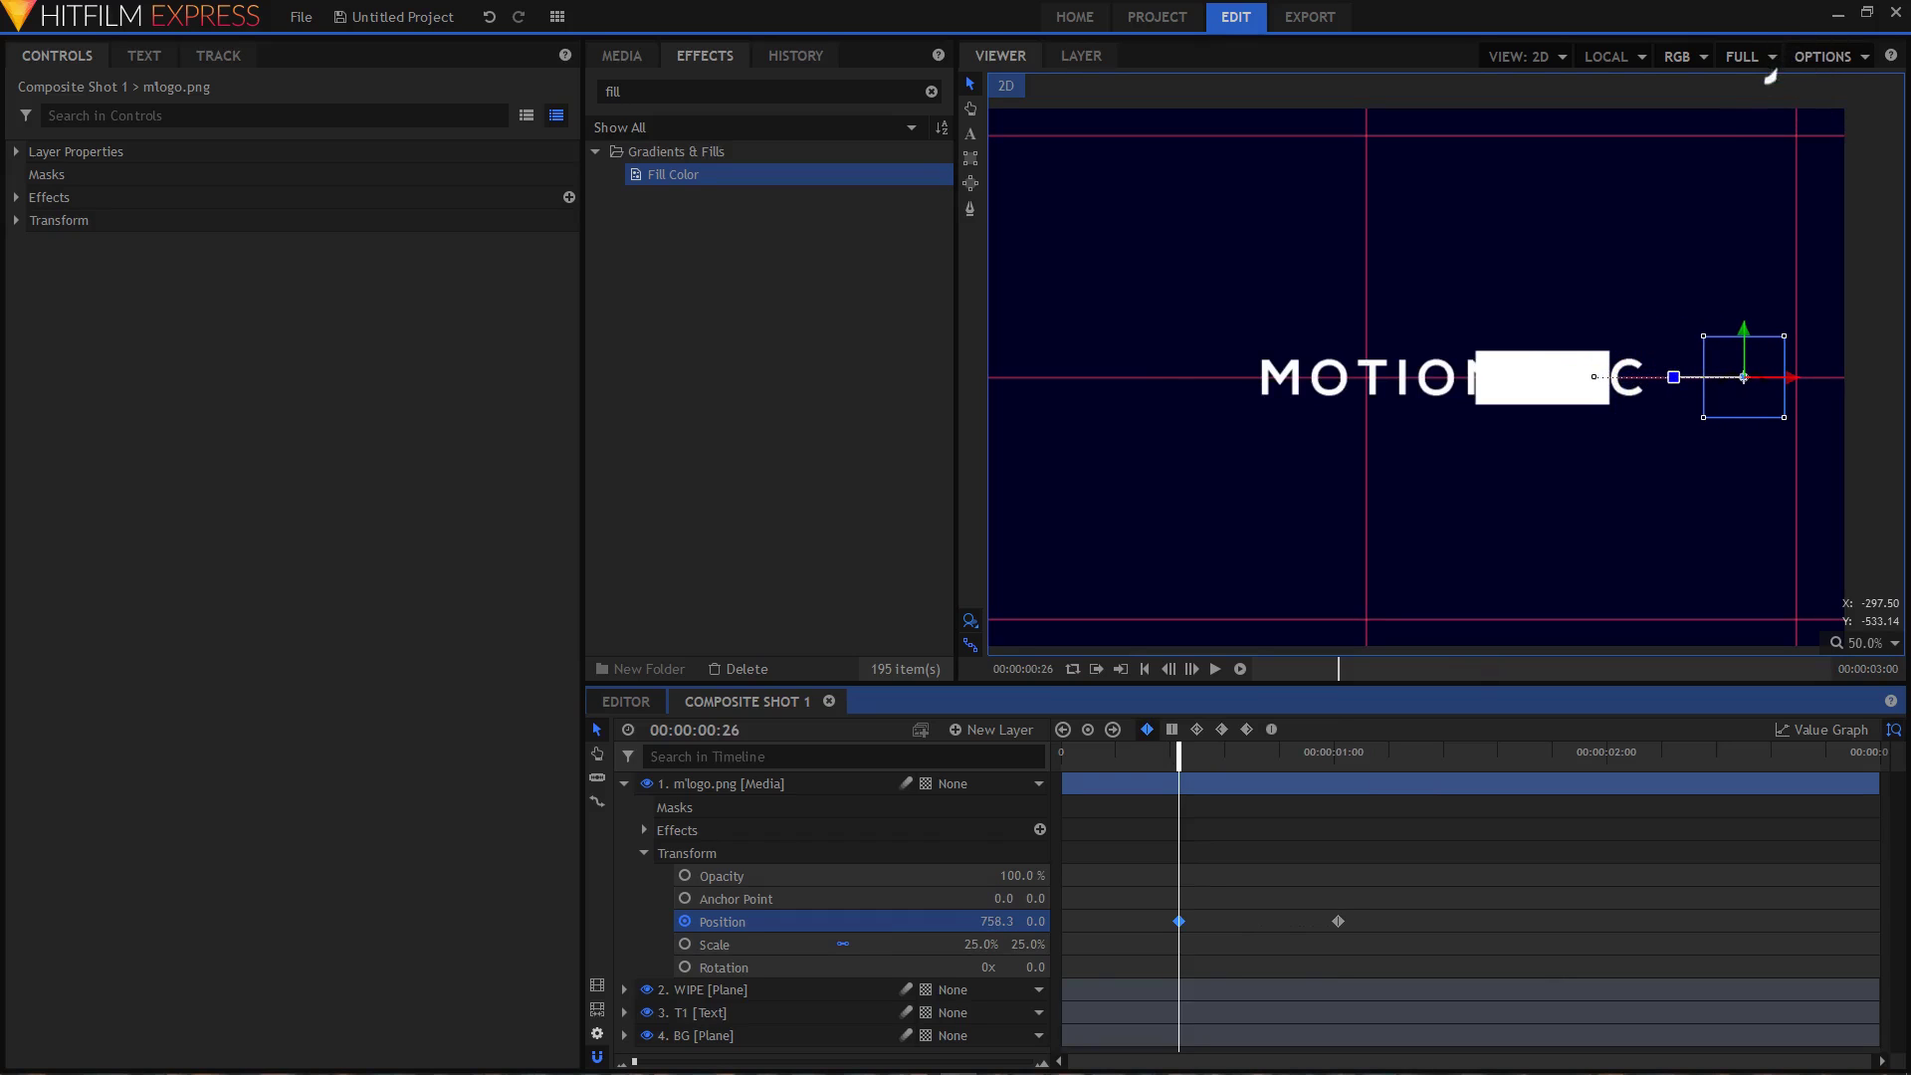
# - Convert both logo position keyframes to manual Bezier and pull the second keyframe's horizontal curve handle back to the first
pyautogui.moveTo(1178, 778); pyautogui.dragTo(1351, 776)
pyautogui.moveTo(1371, 900); pyautogui.dragTo(1140, 945)
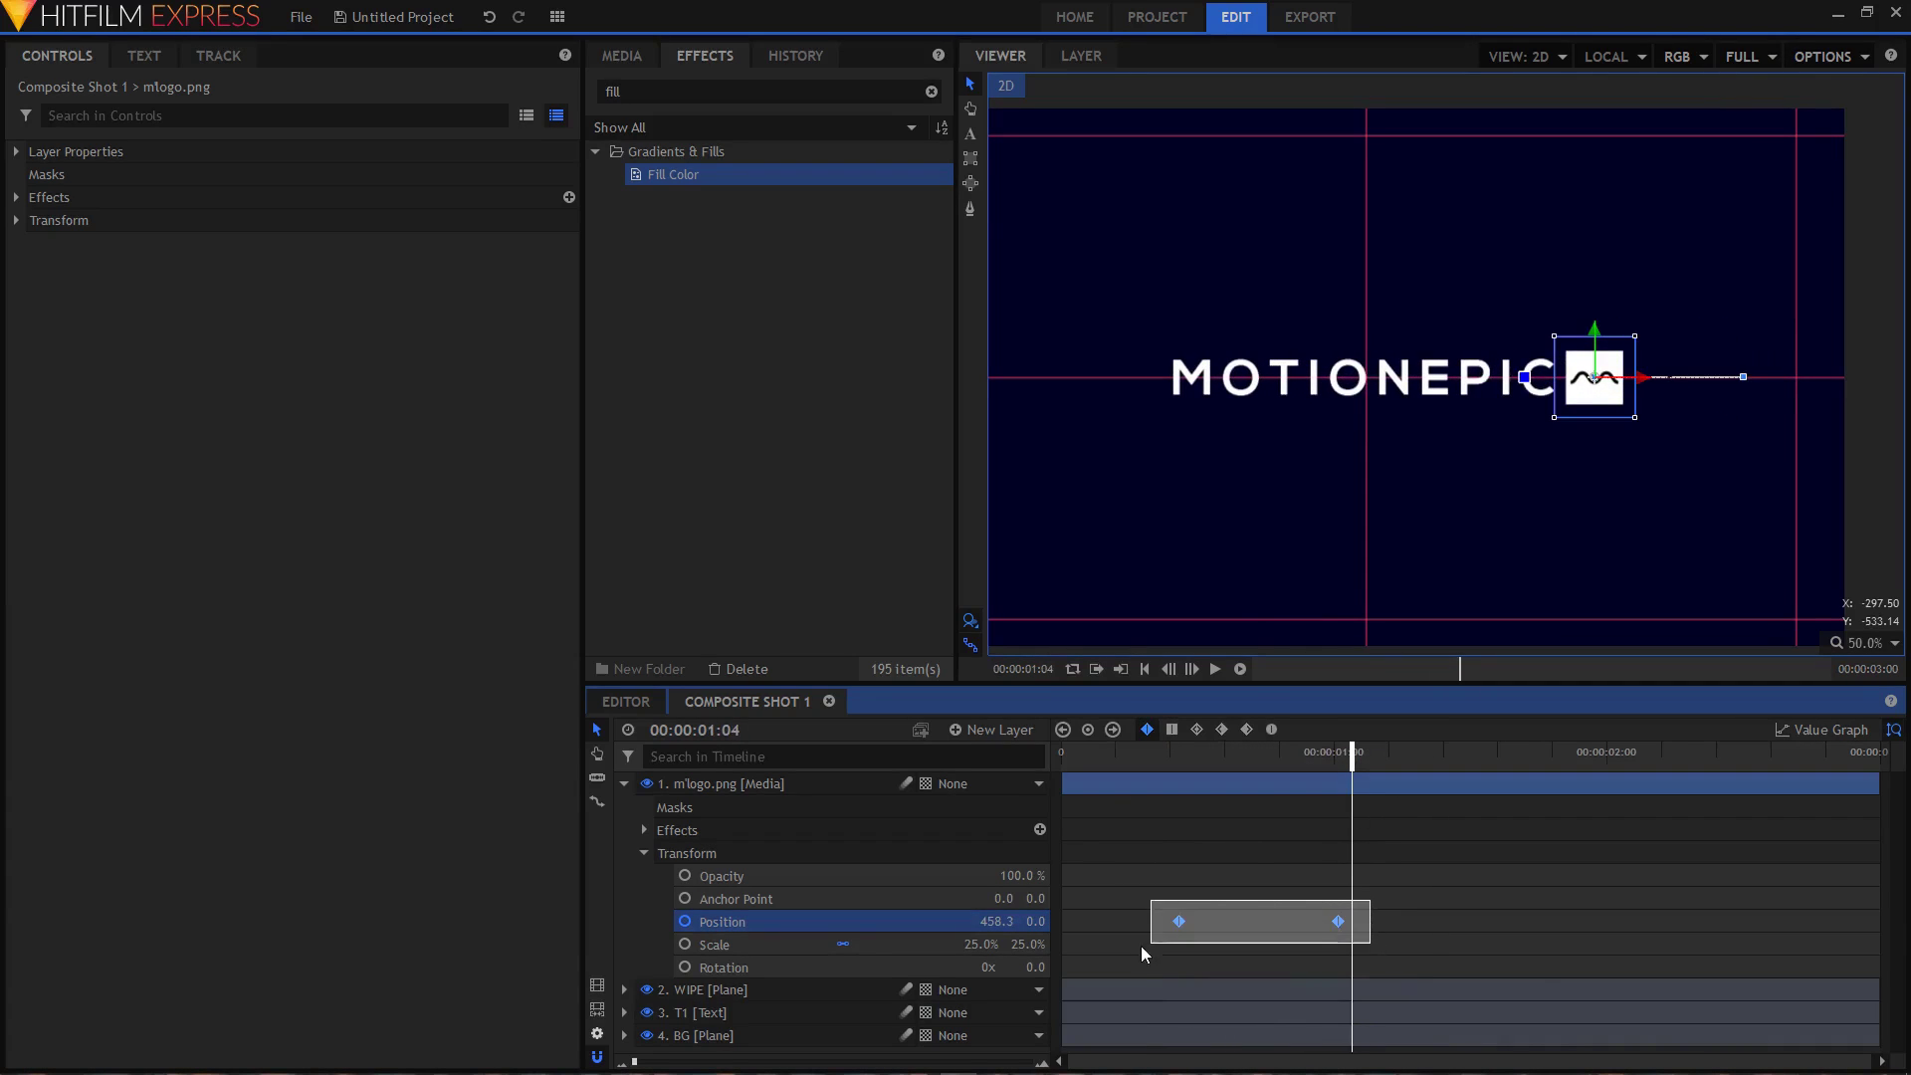
pyautogui.click(1815, 732)
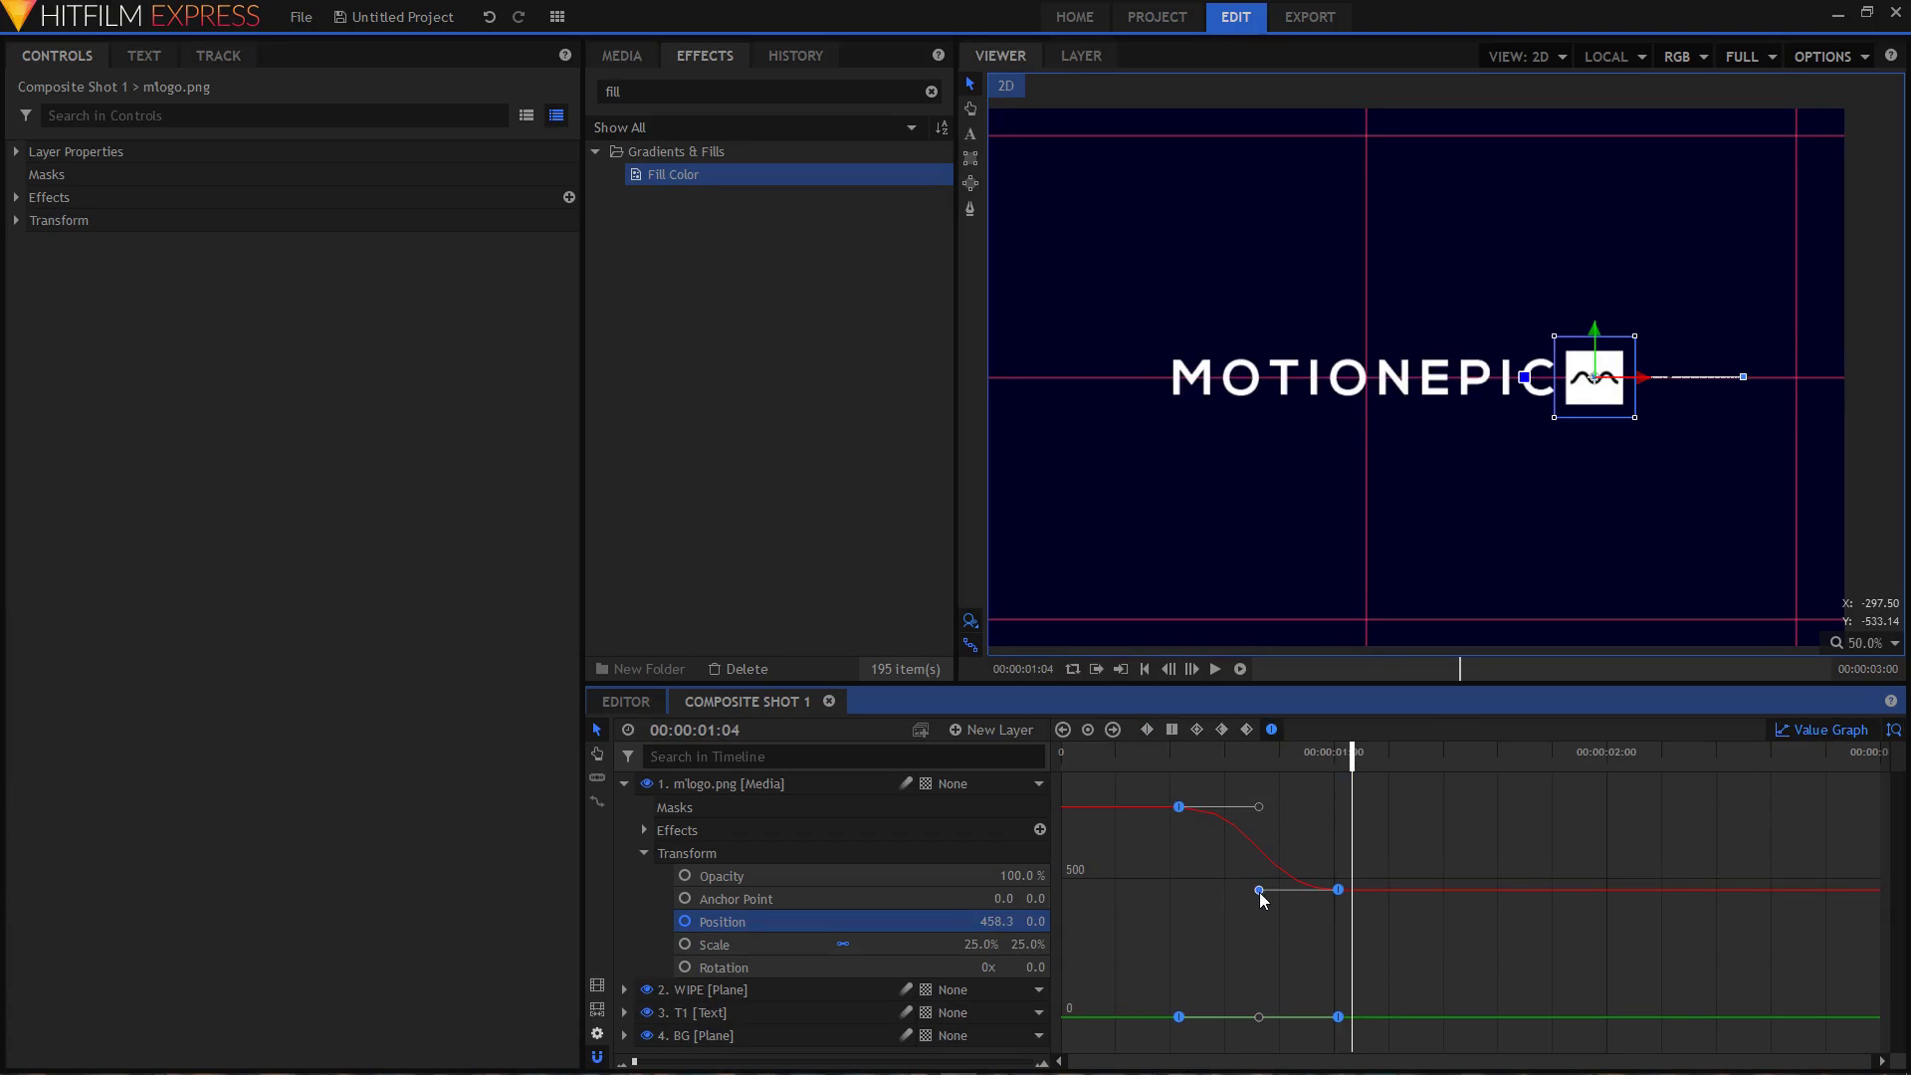
pyautogui.moveTo(1258, 891); pyautogui.dragTo(1152, 893)
pyautogui.click(1805, 733)
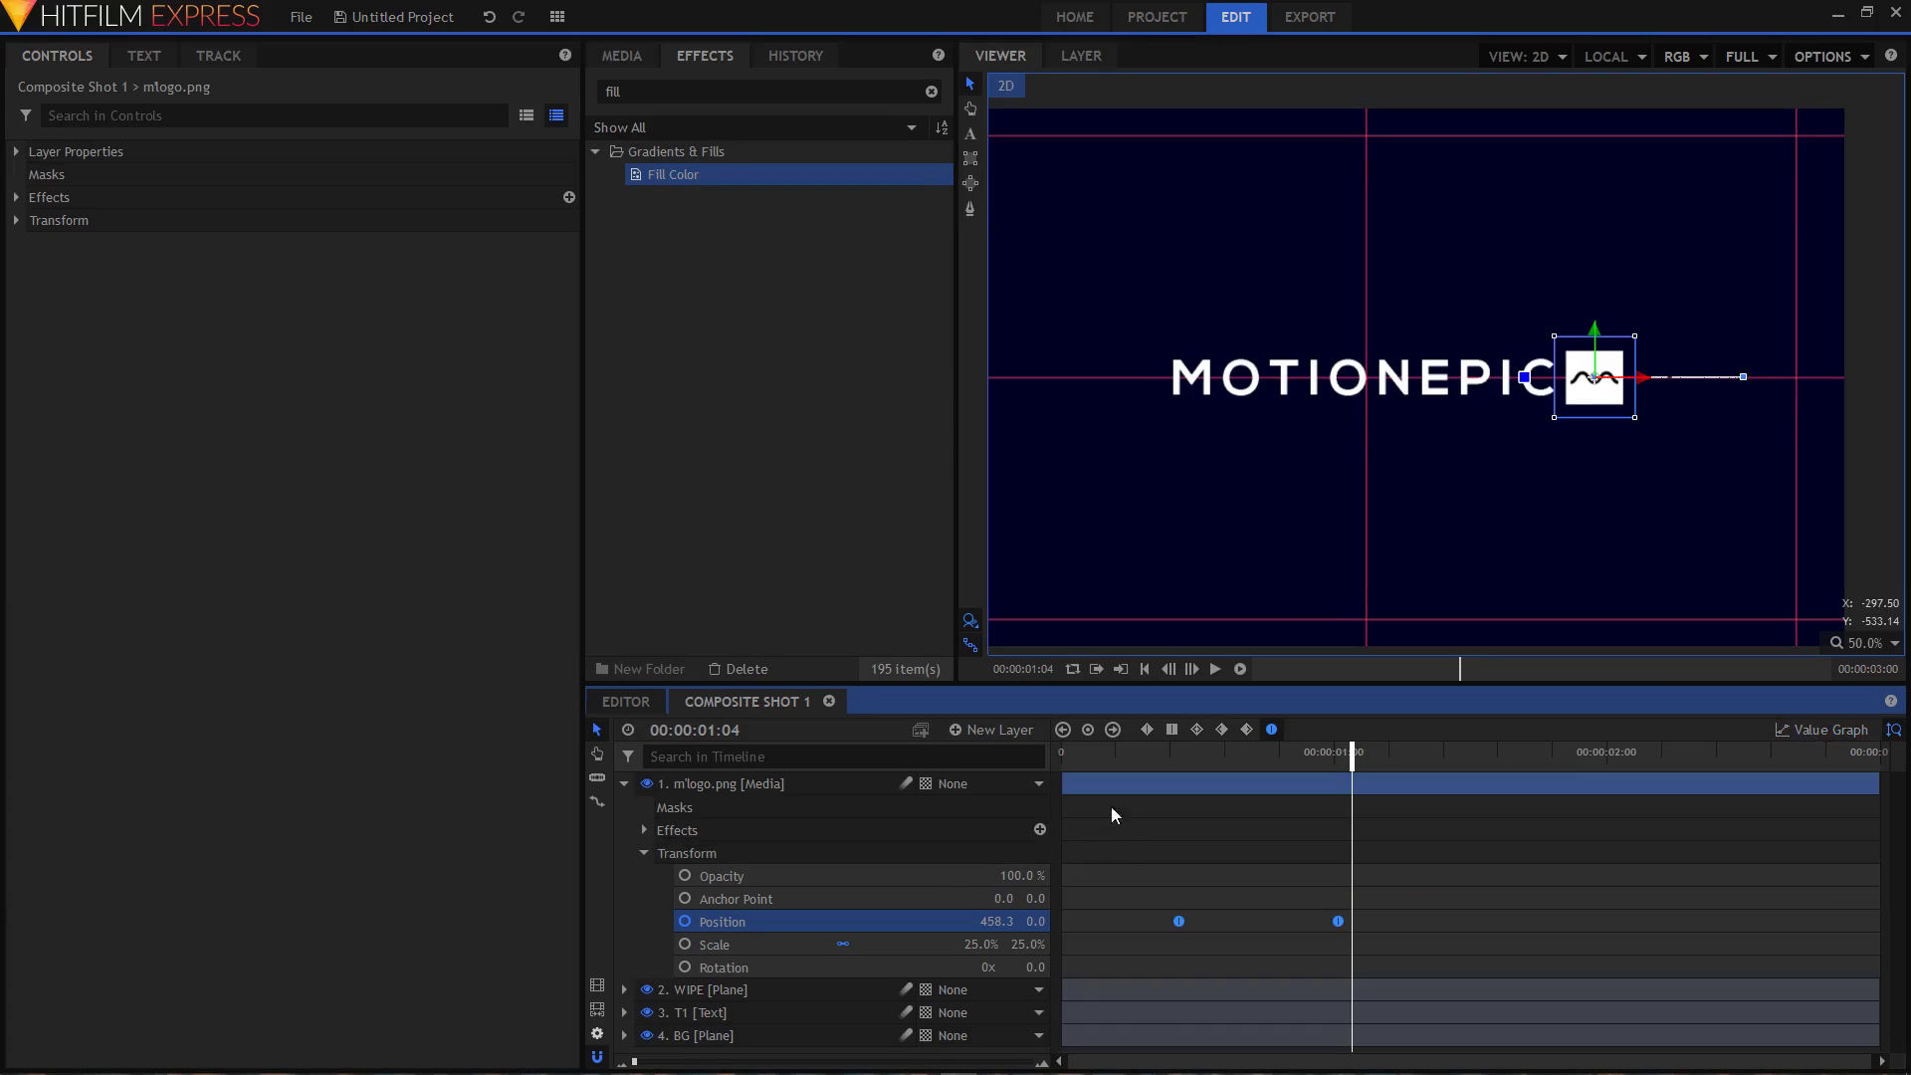
# - Play and scrub through the animation to check how the logo slides against the white square
pyautogui.click(1116, 756)
pyautogui.press('space')
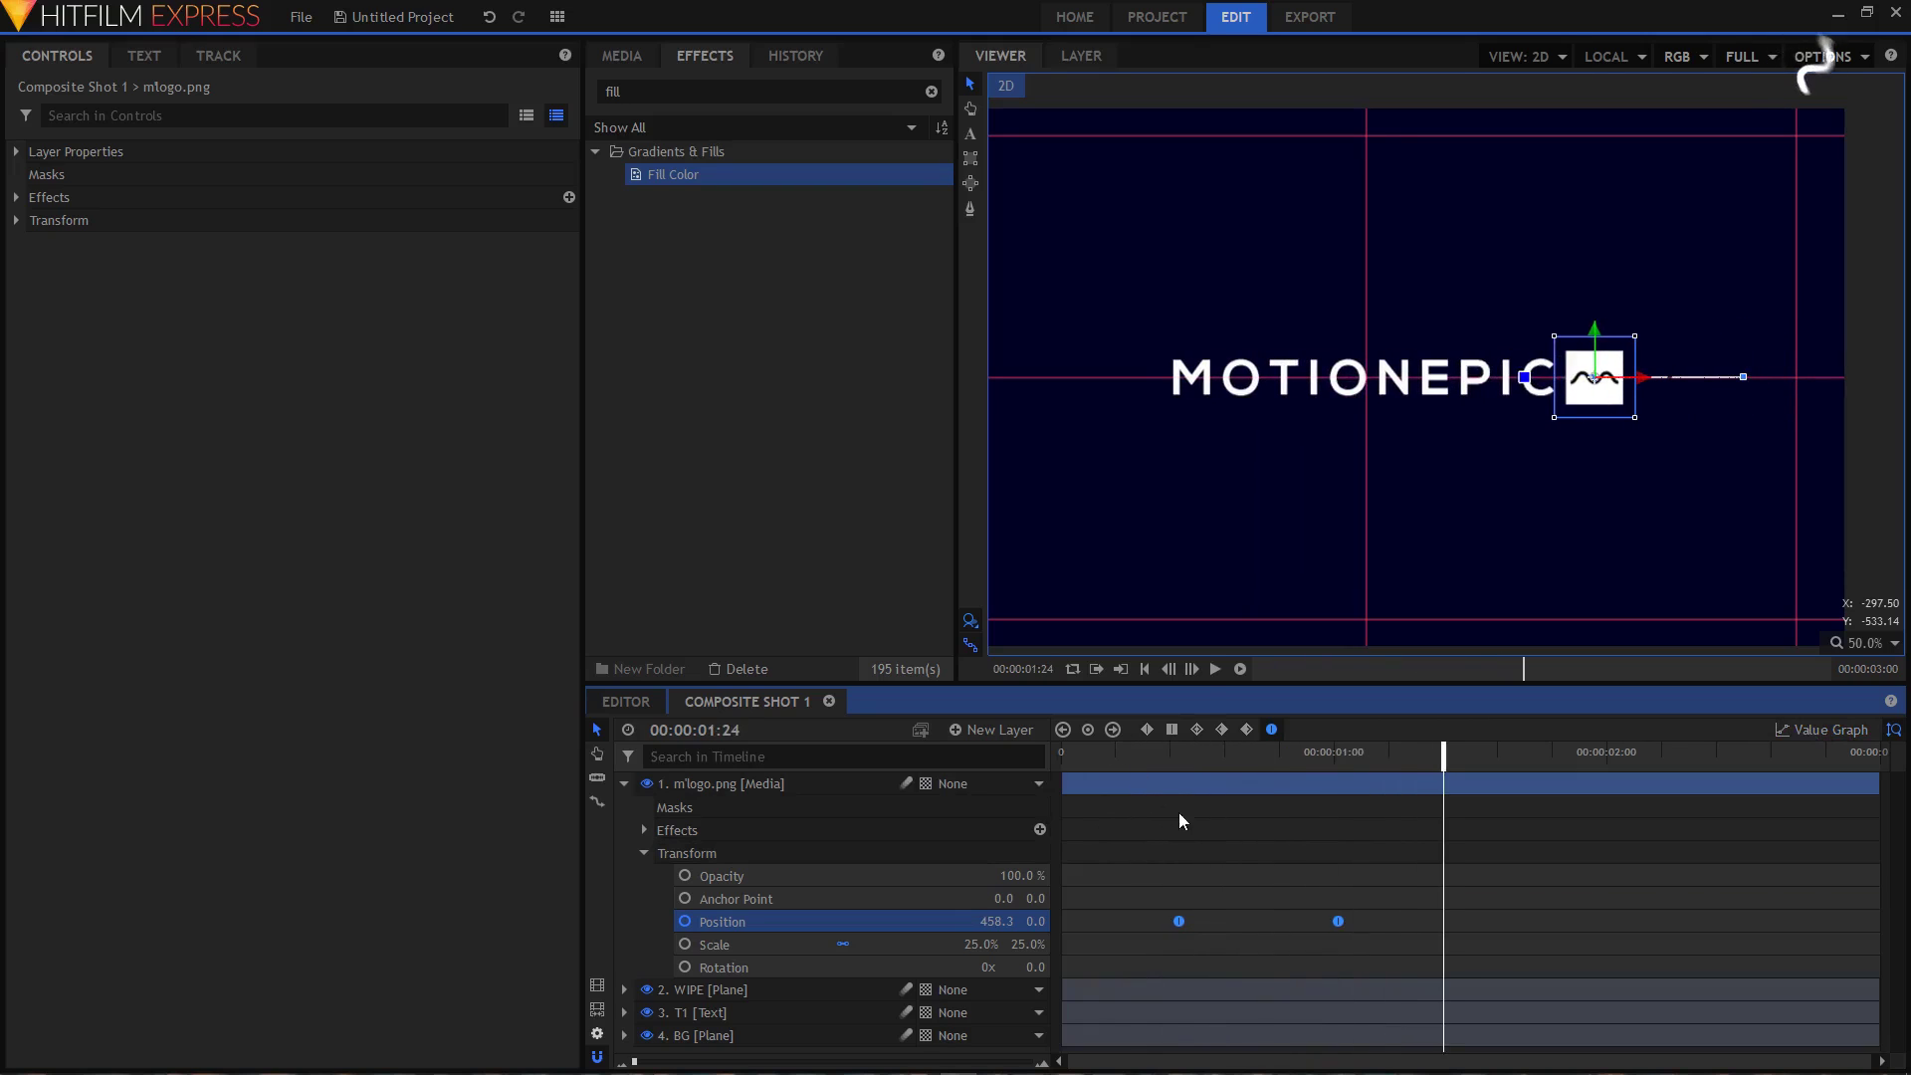
pyautogui.click(623, 784)
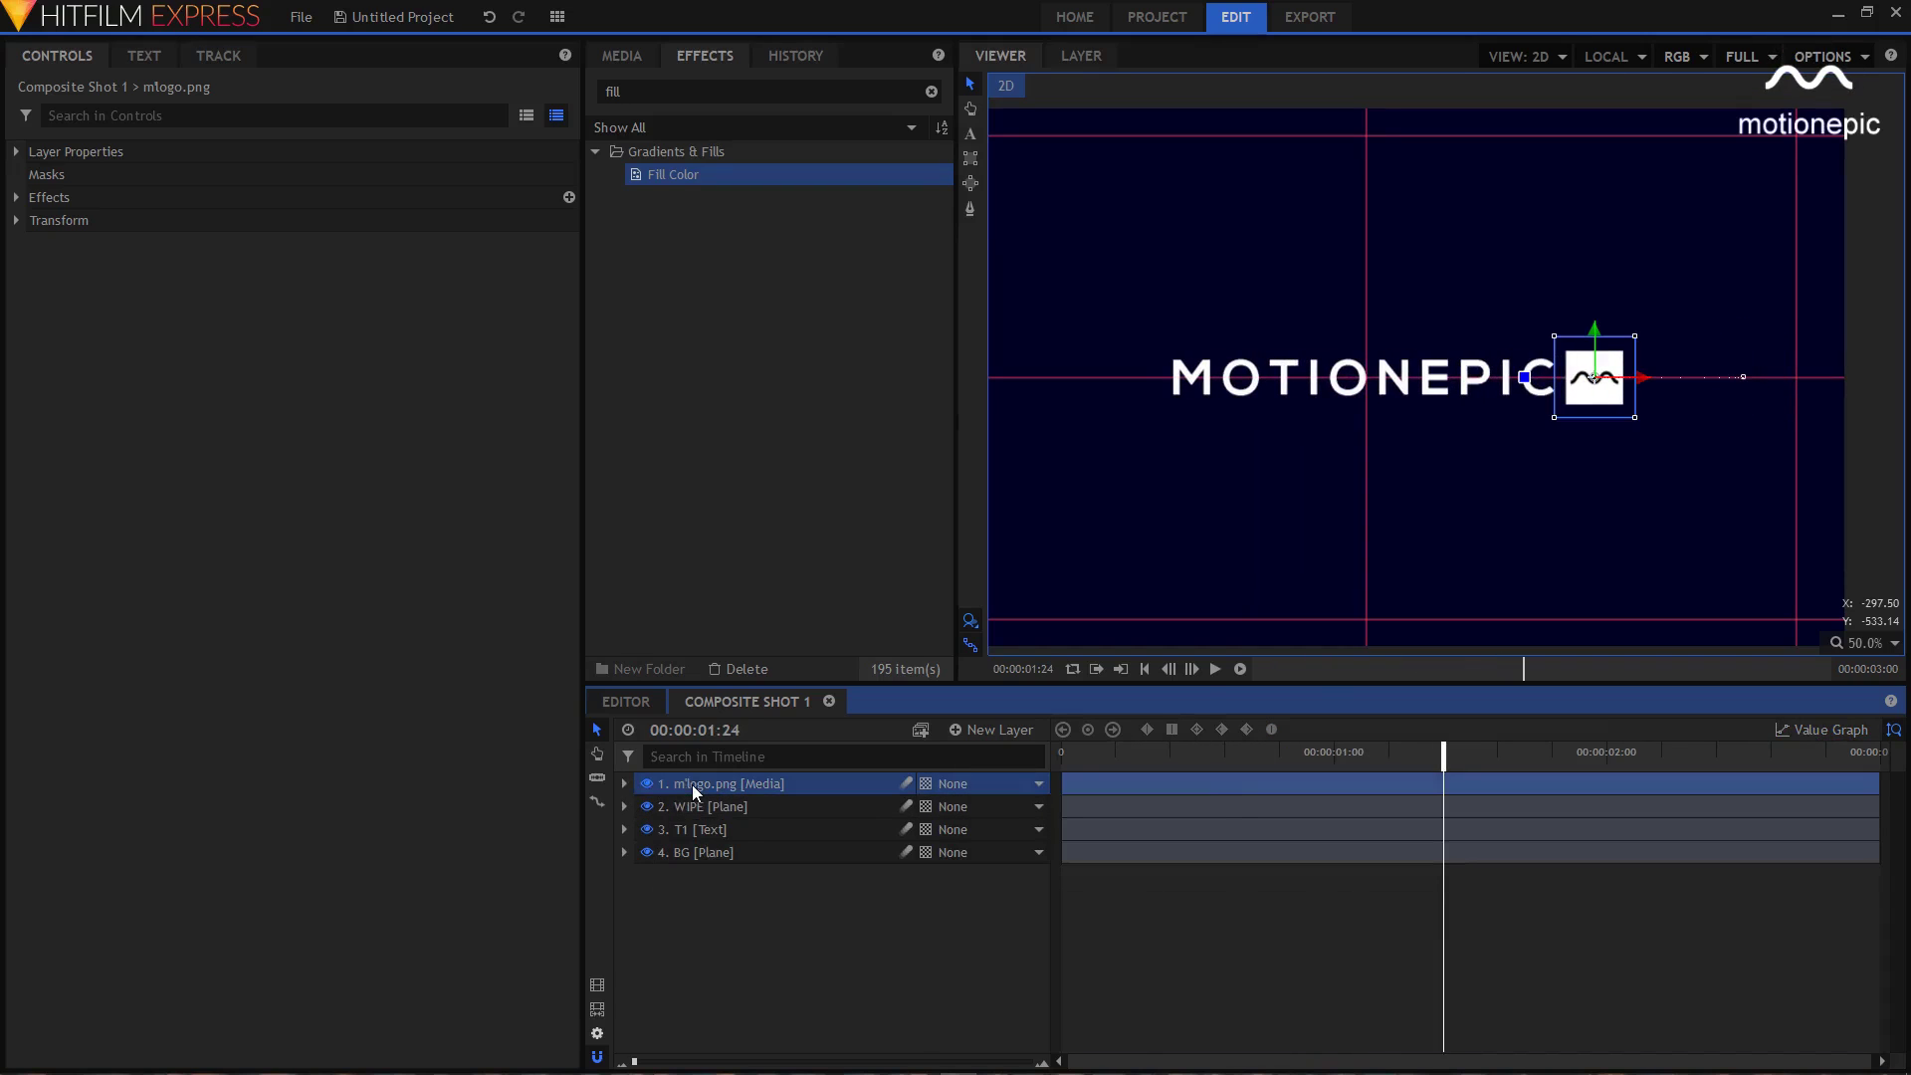
pyautogui.moveTo(1155, 752); pyautogui.dragTo(1283, 774)
pyautogui.click(623, 784)
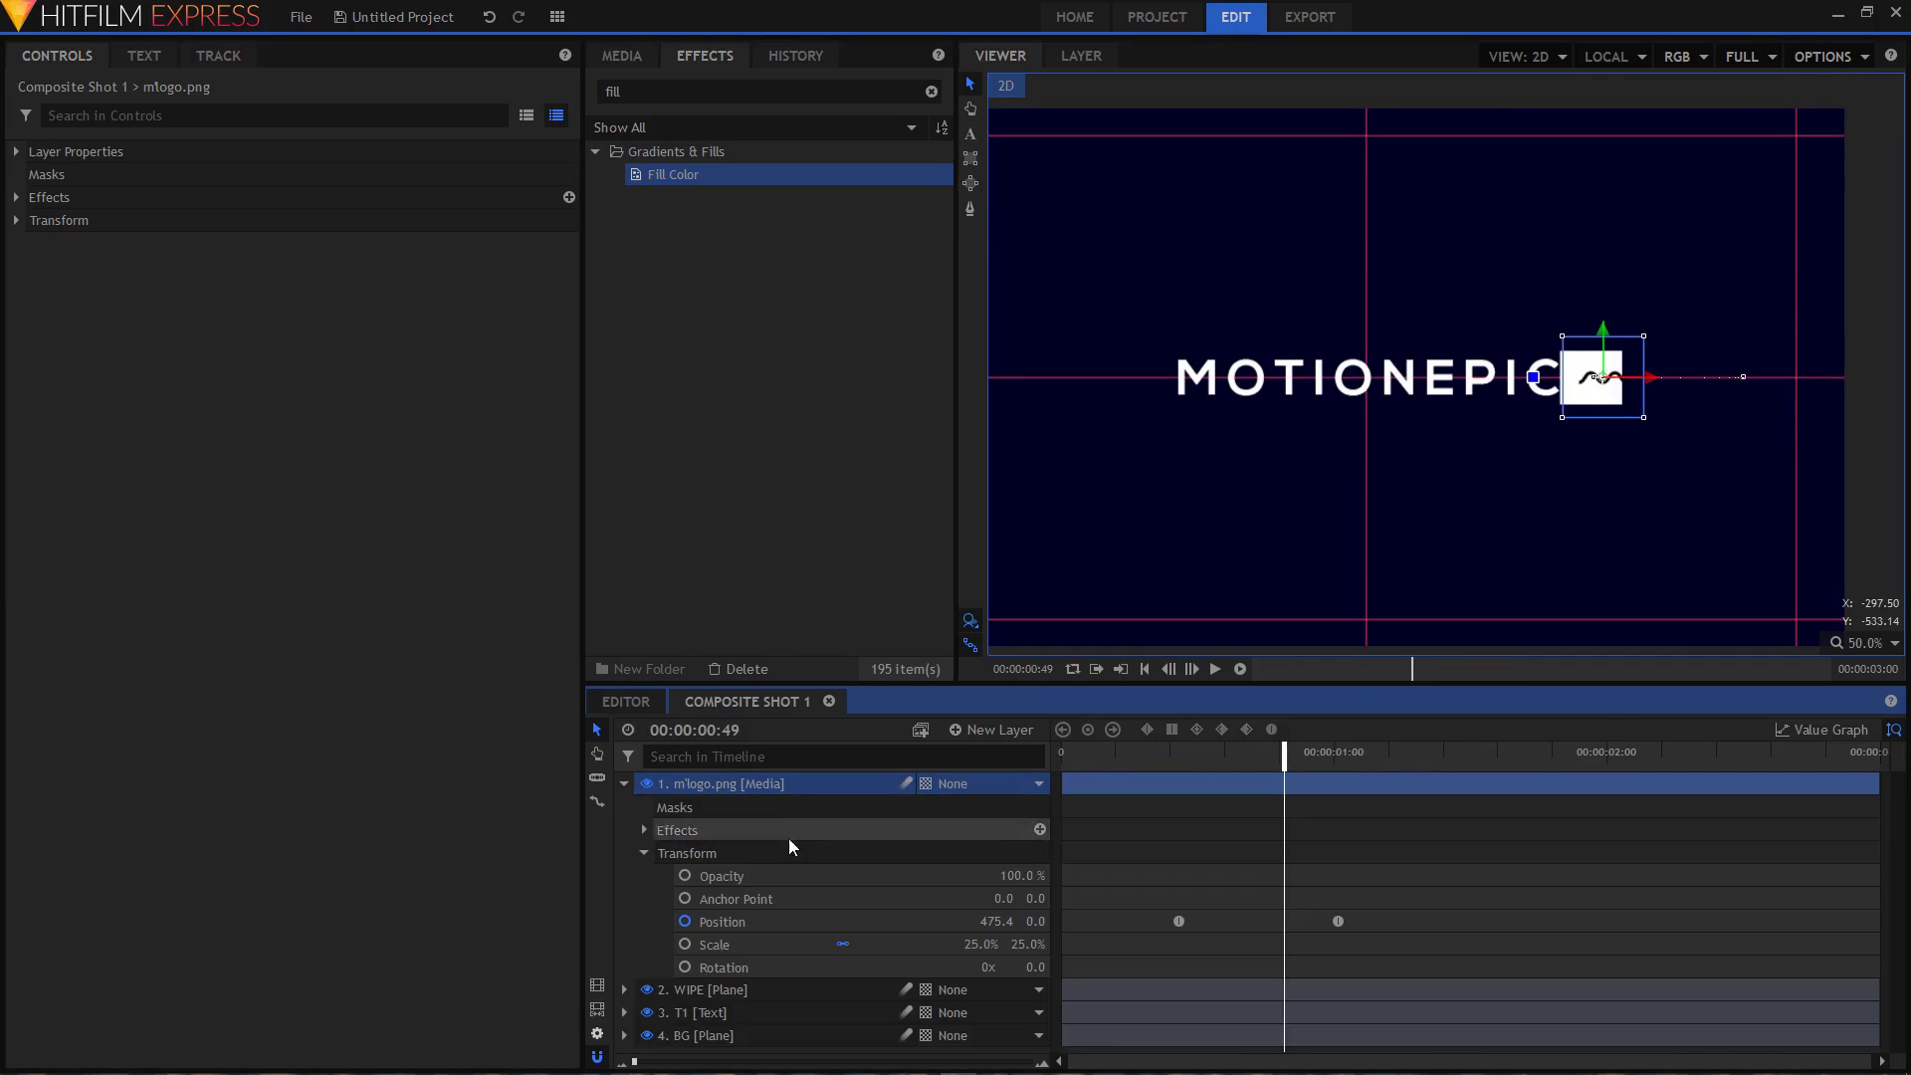
pyautogui.click(791, 919)
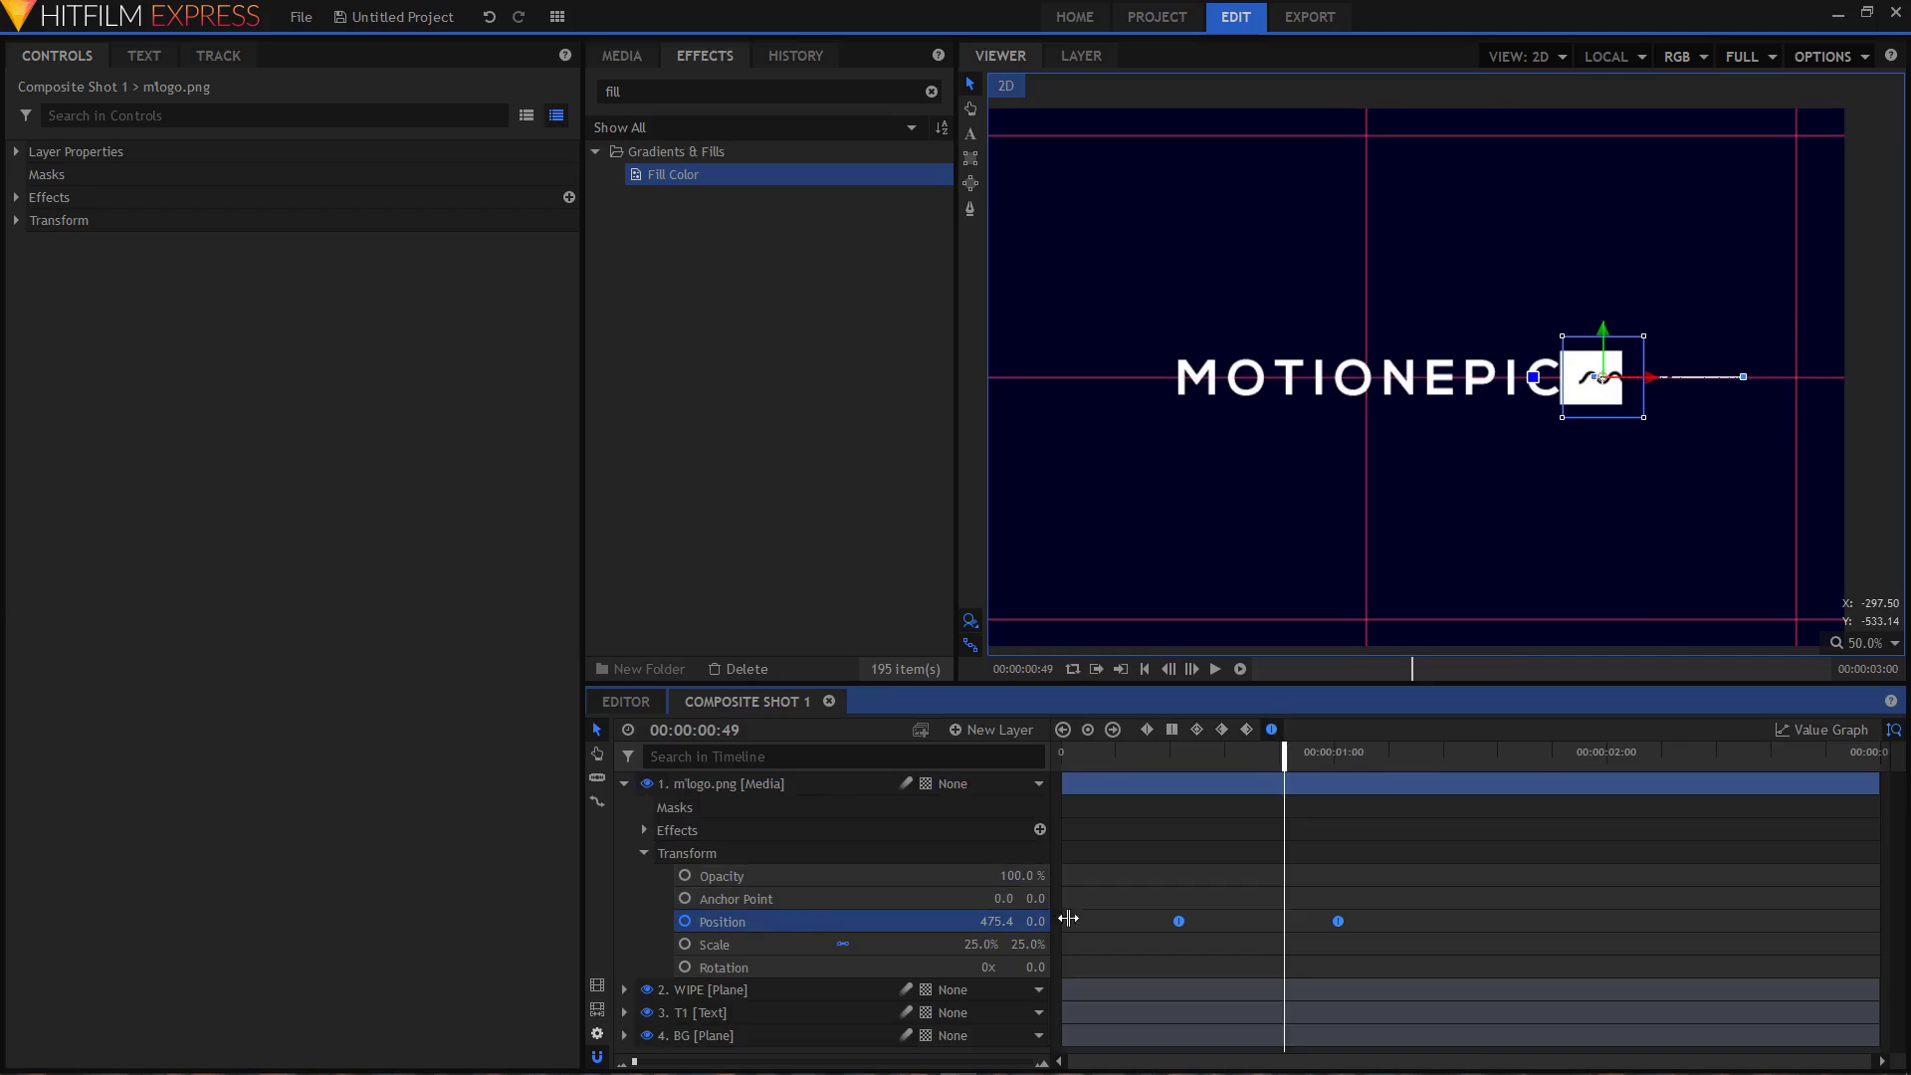
pyautogui.click(1258, 761)
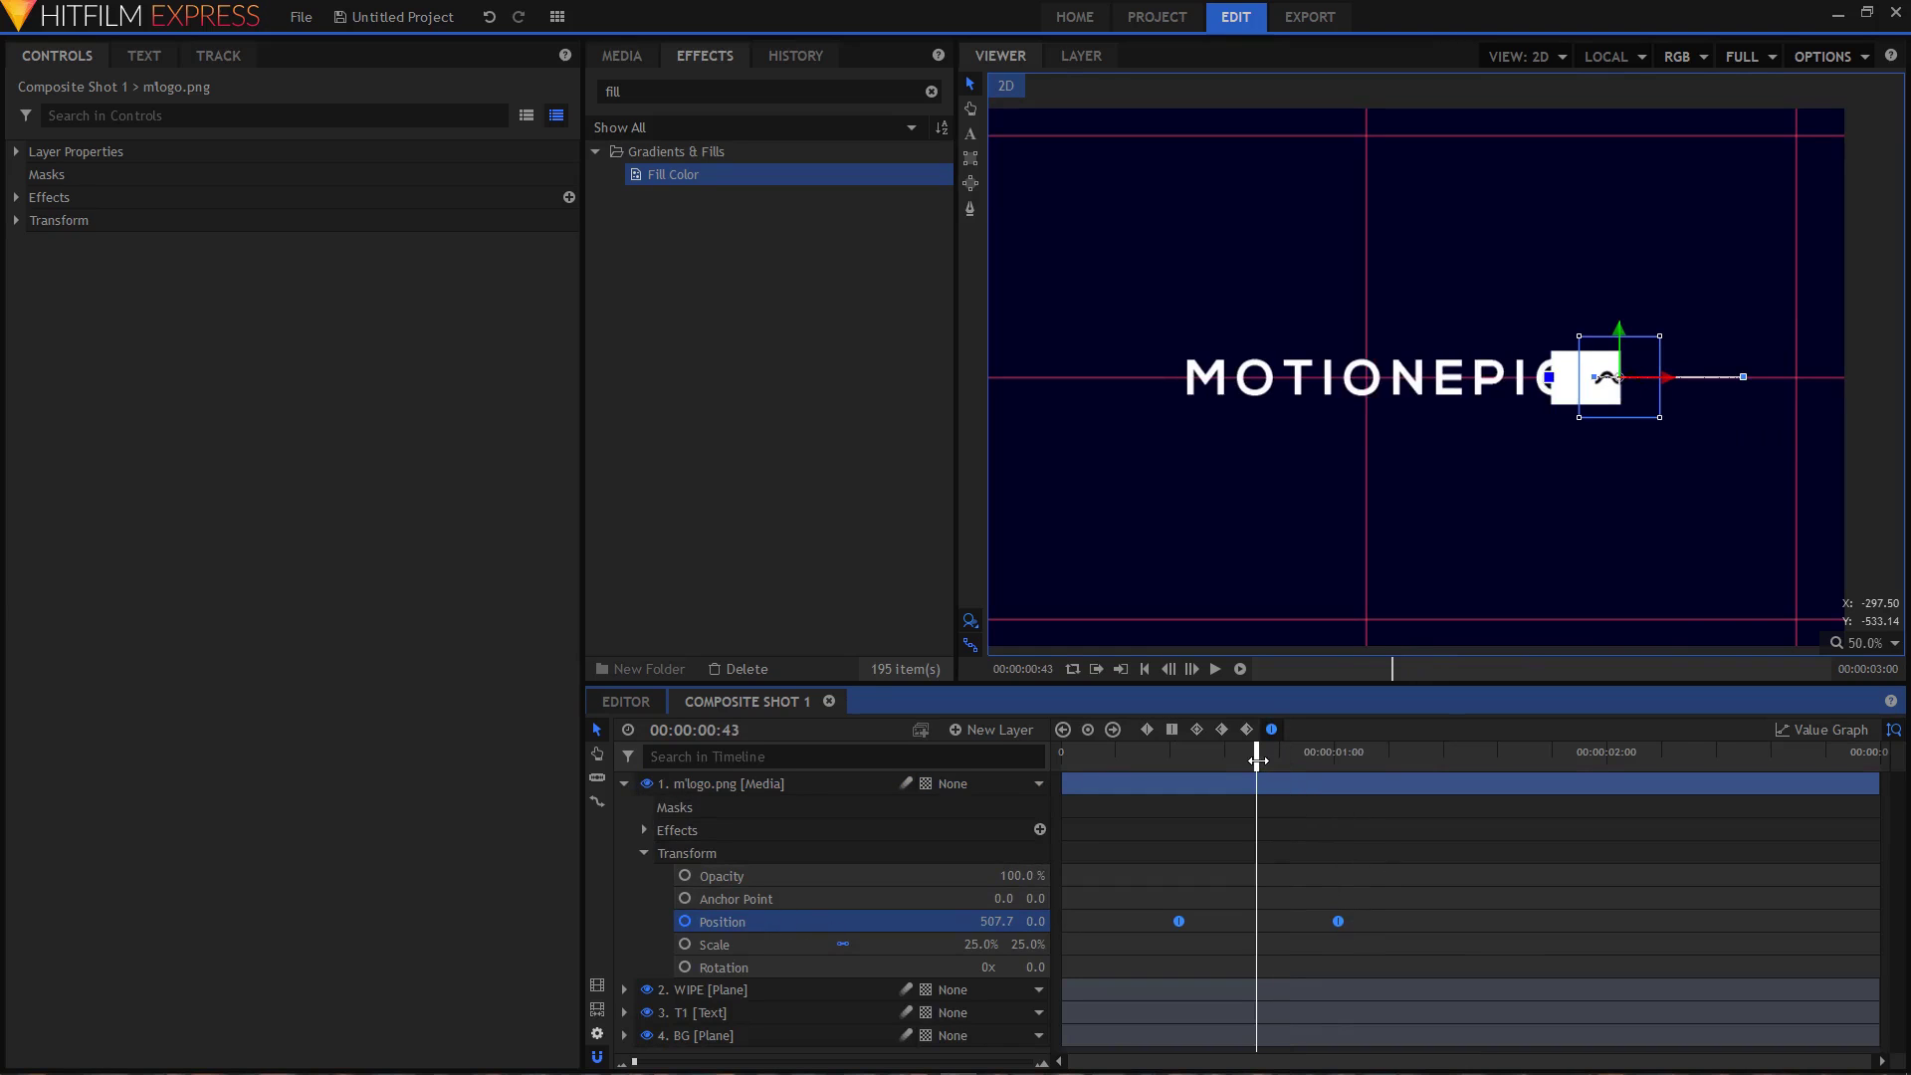
# - Delay the logo's second position keyframe to about 00:00:01:24, replay the slide to check its timing, and collapse the layer
pyautogui.click(1336, 928)
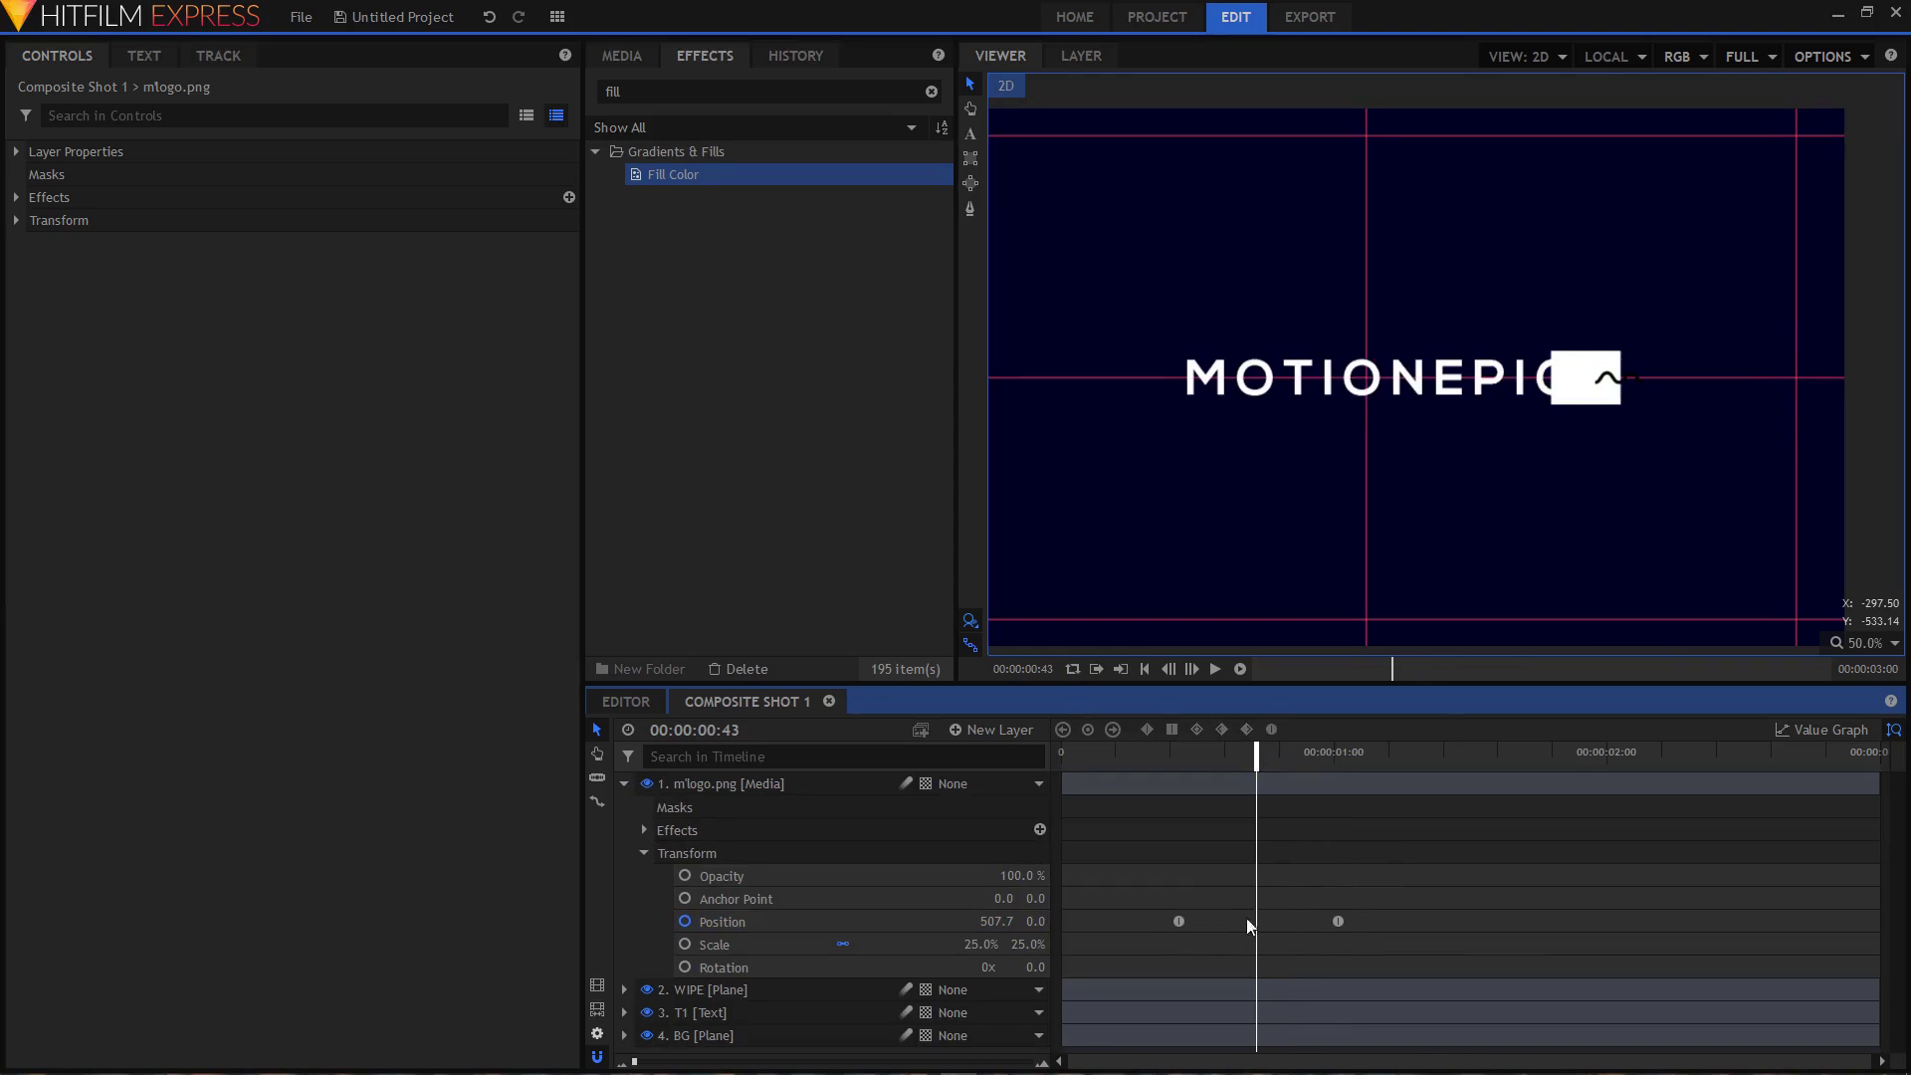
pyautogui.moveTo(1339, 923); pyautogui.dragTo(1431, 925)
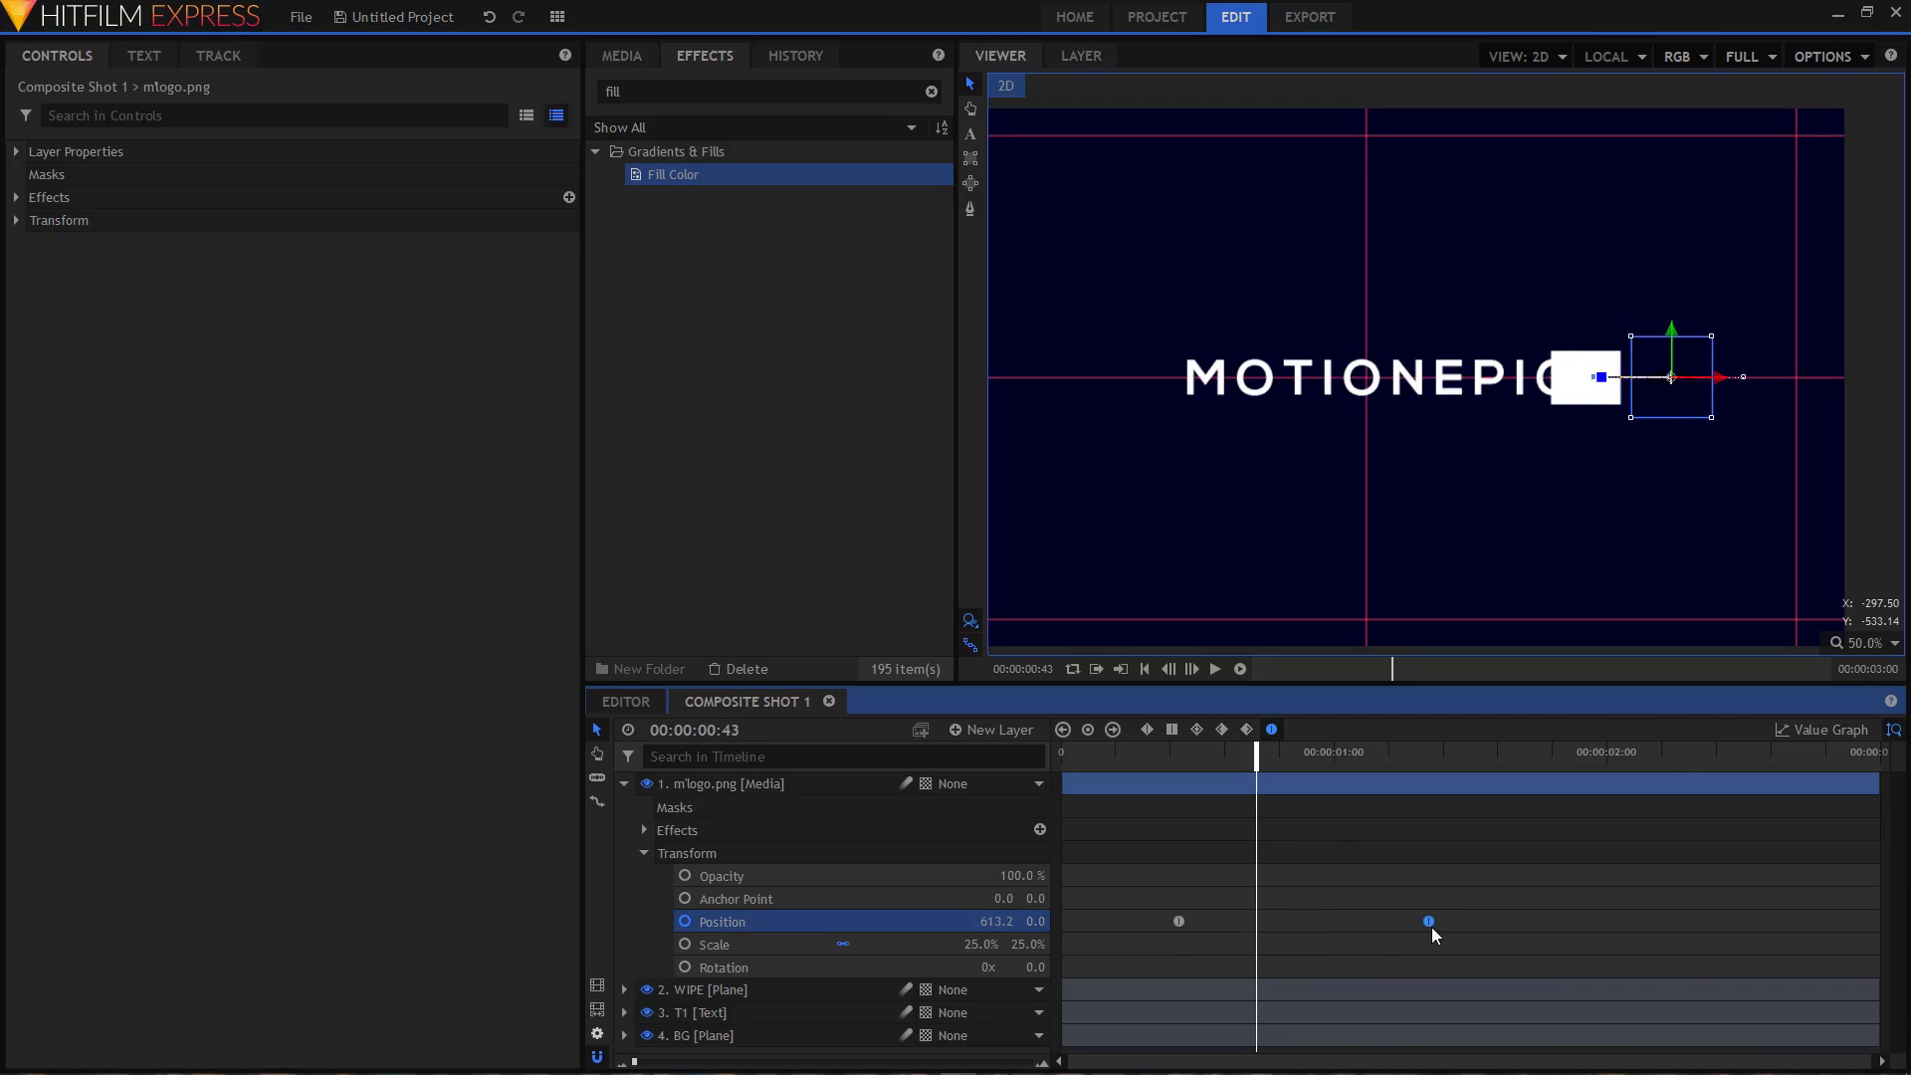
pyautogui.click(1149, 751)
pyautogui.press('space')
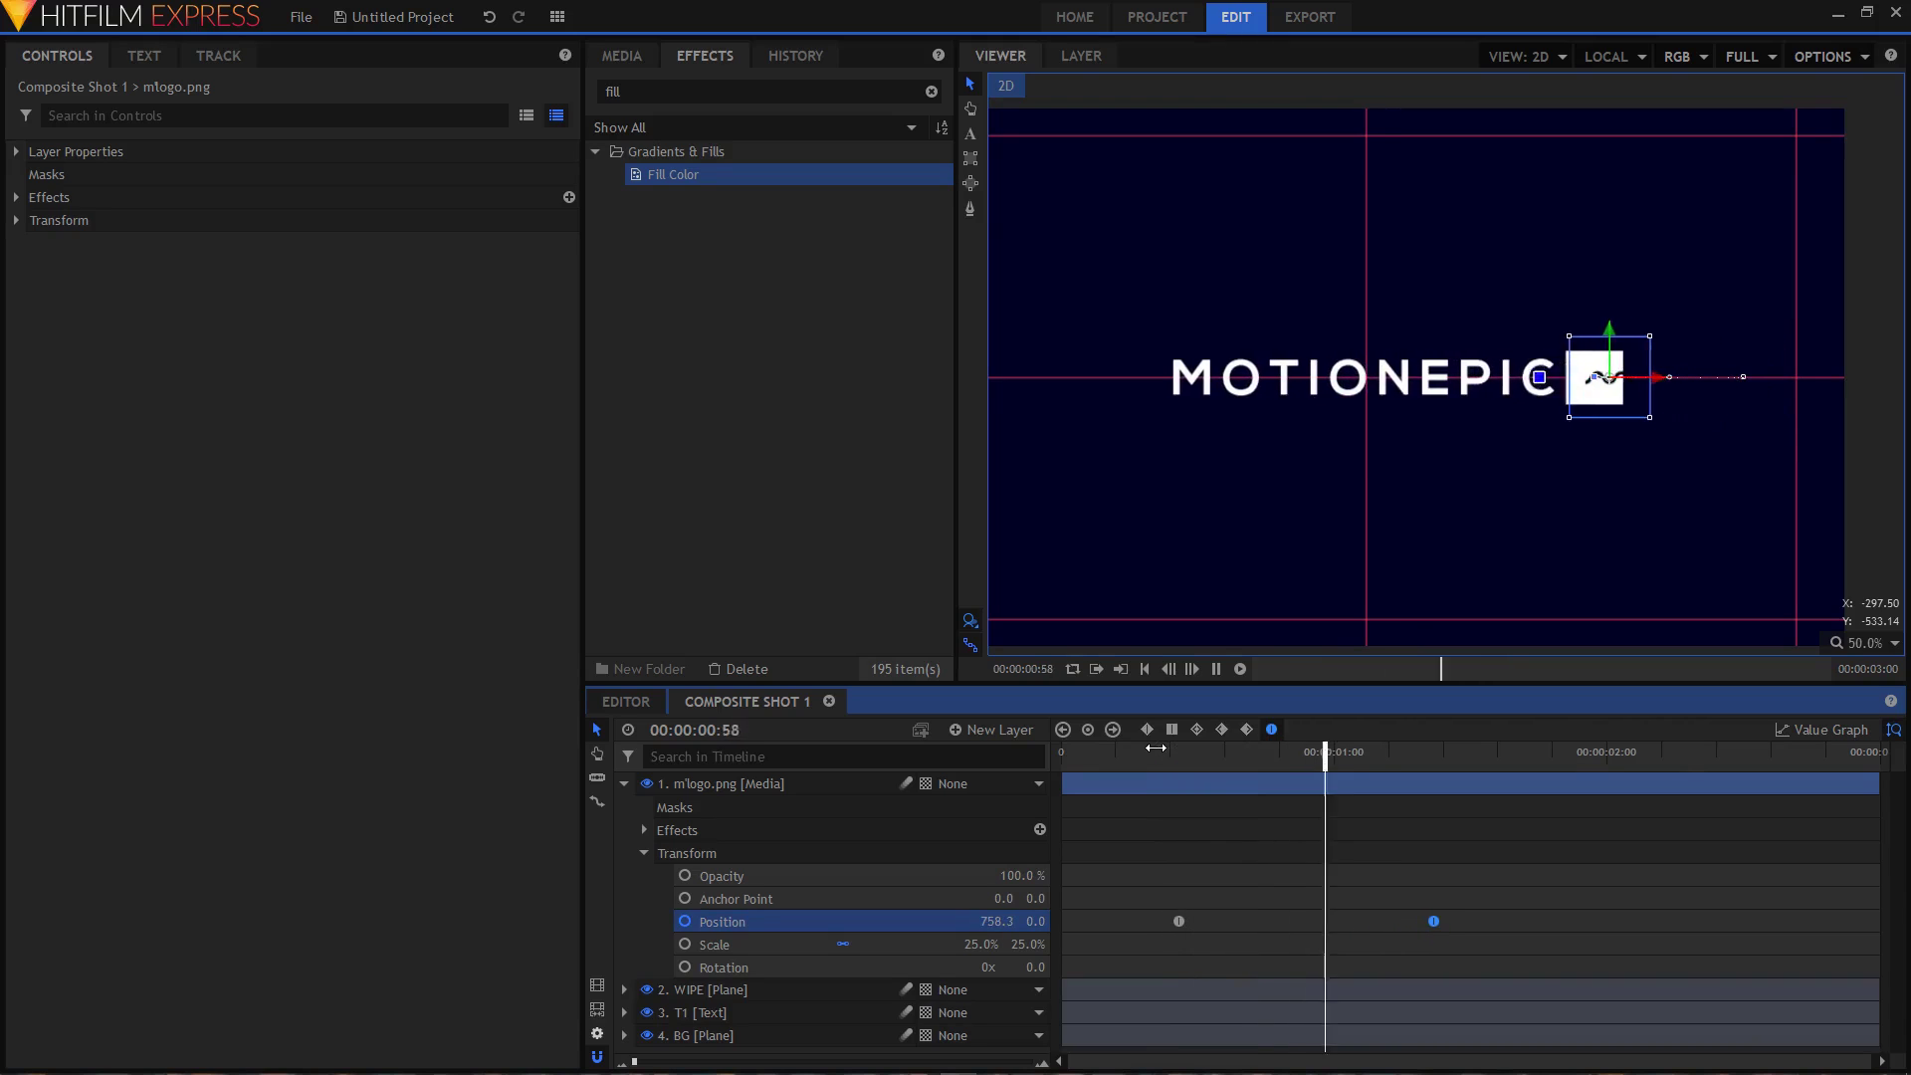
pyautogui.press('space')
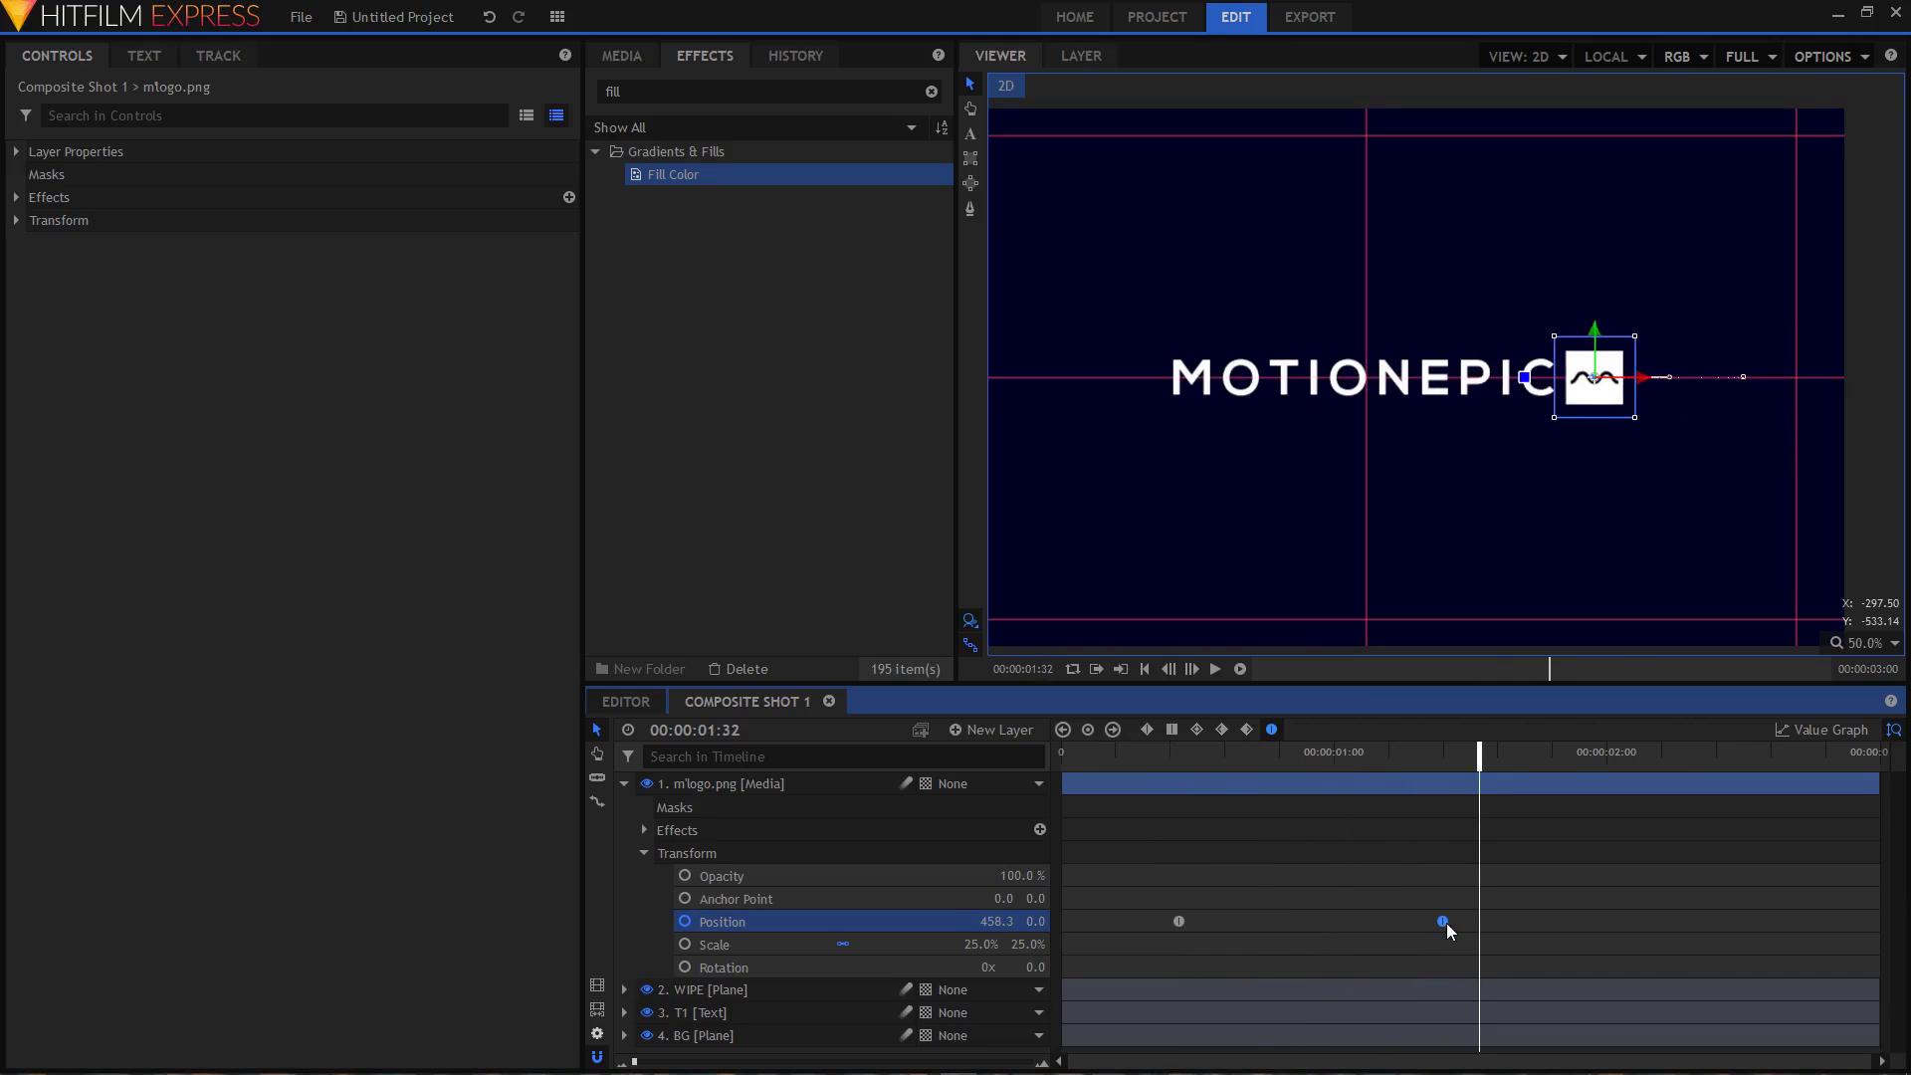
pyautogui.click(1151, 759)
pyautogui.press('space')
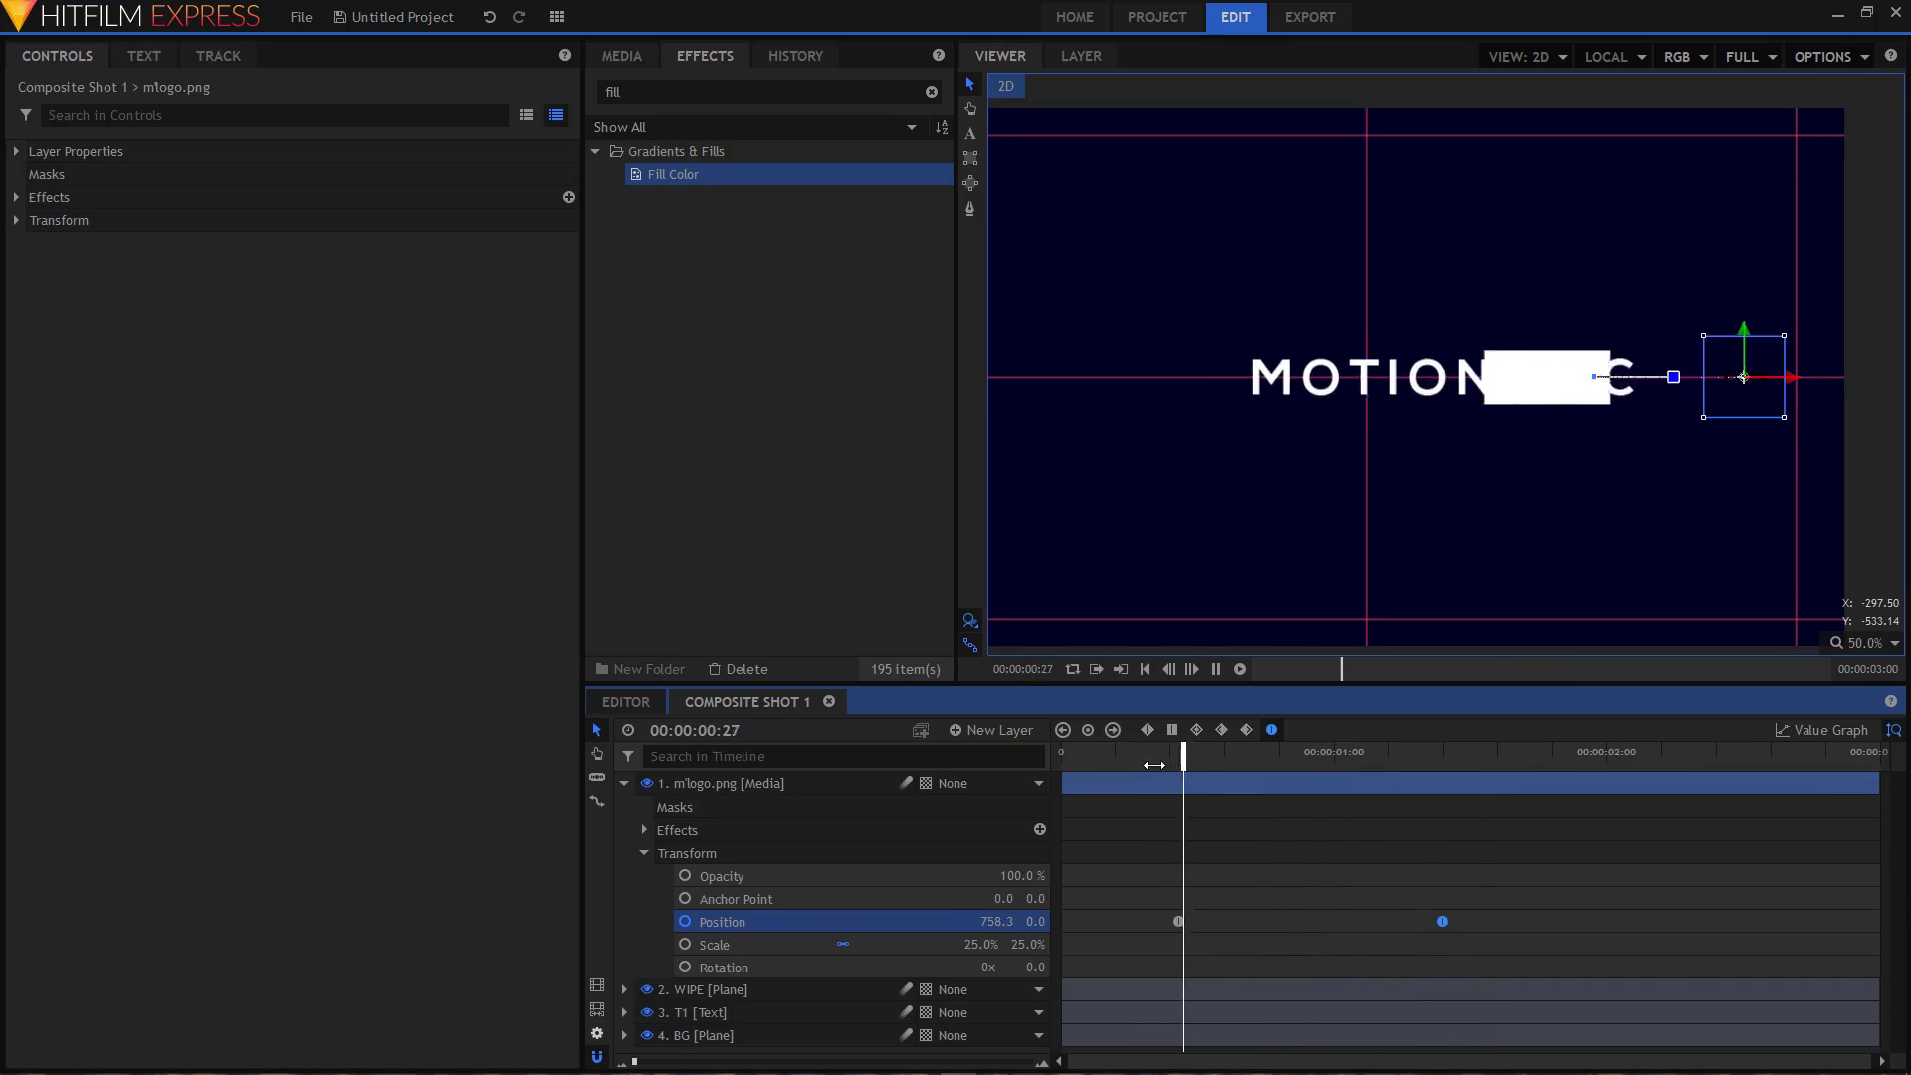
pyautogui.press('space')
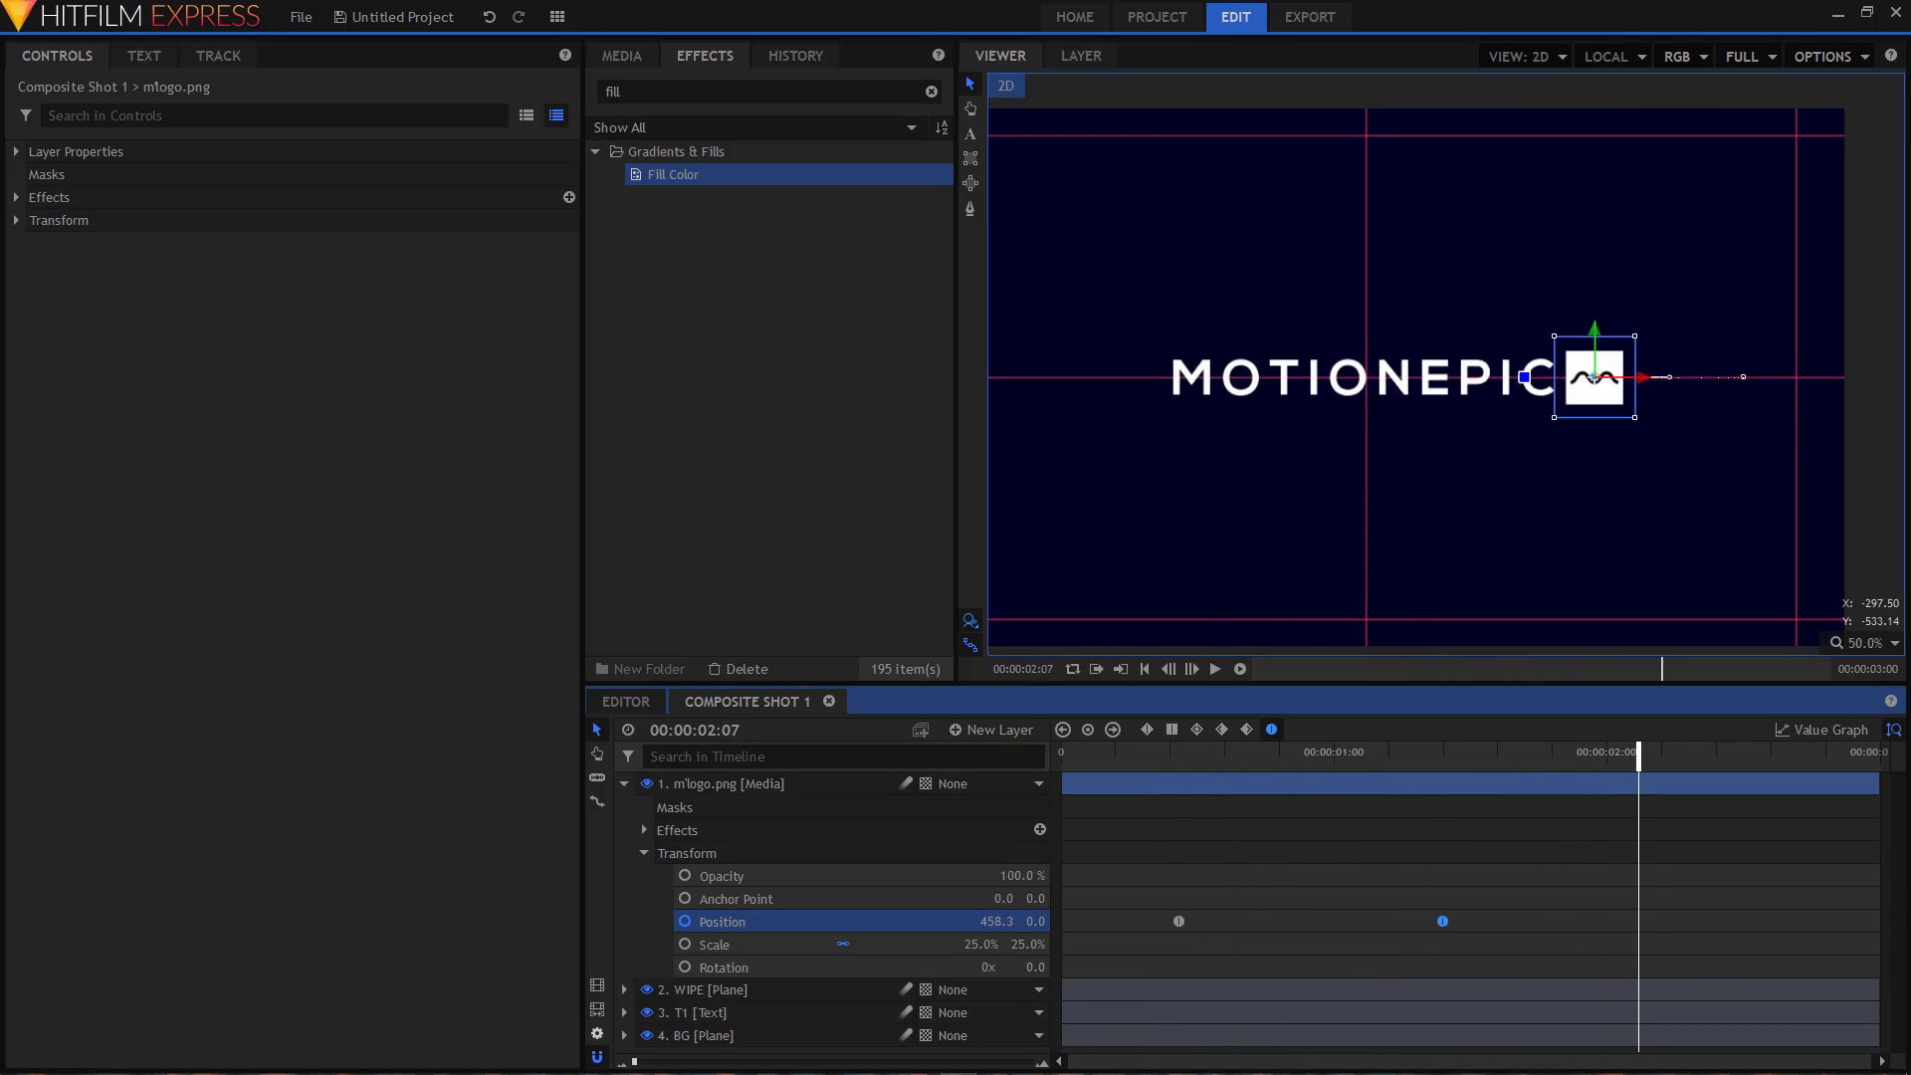
pyautogui.click(624, 785)
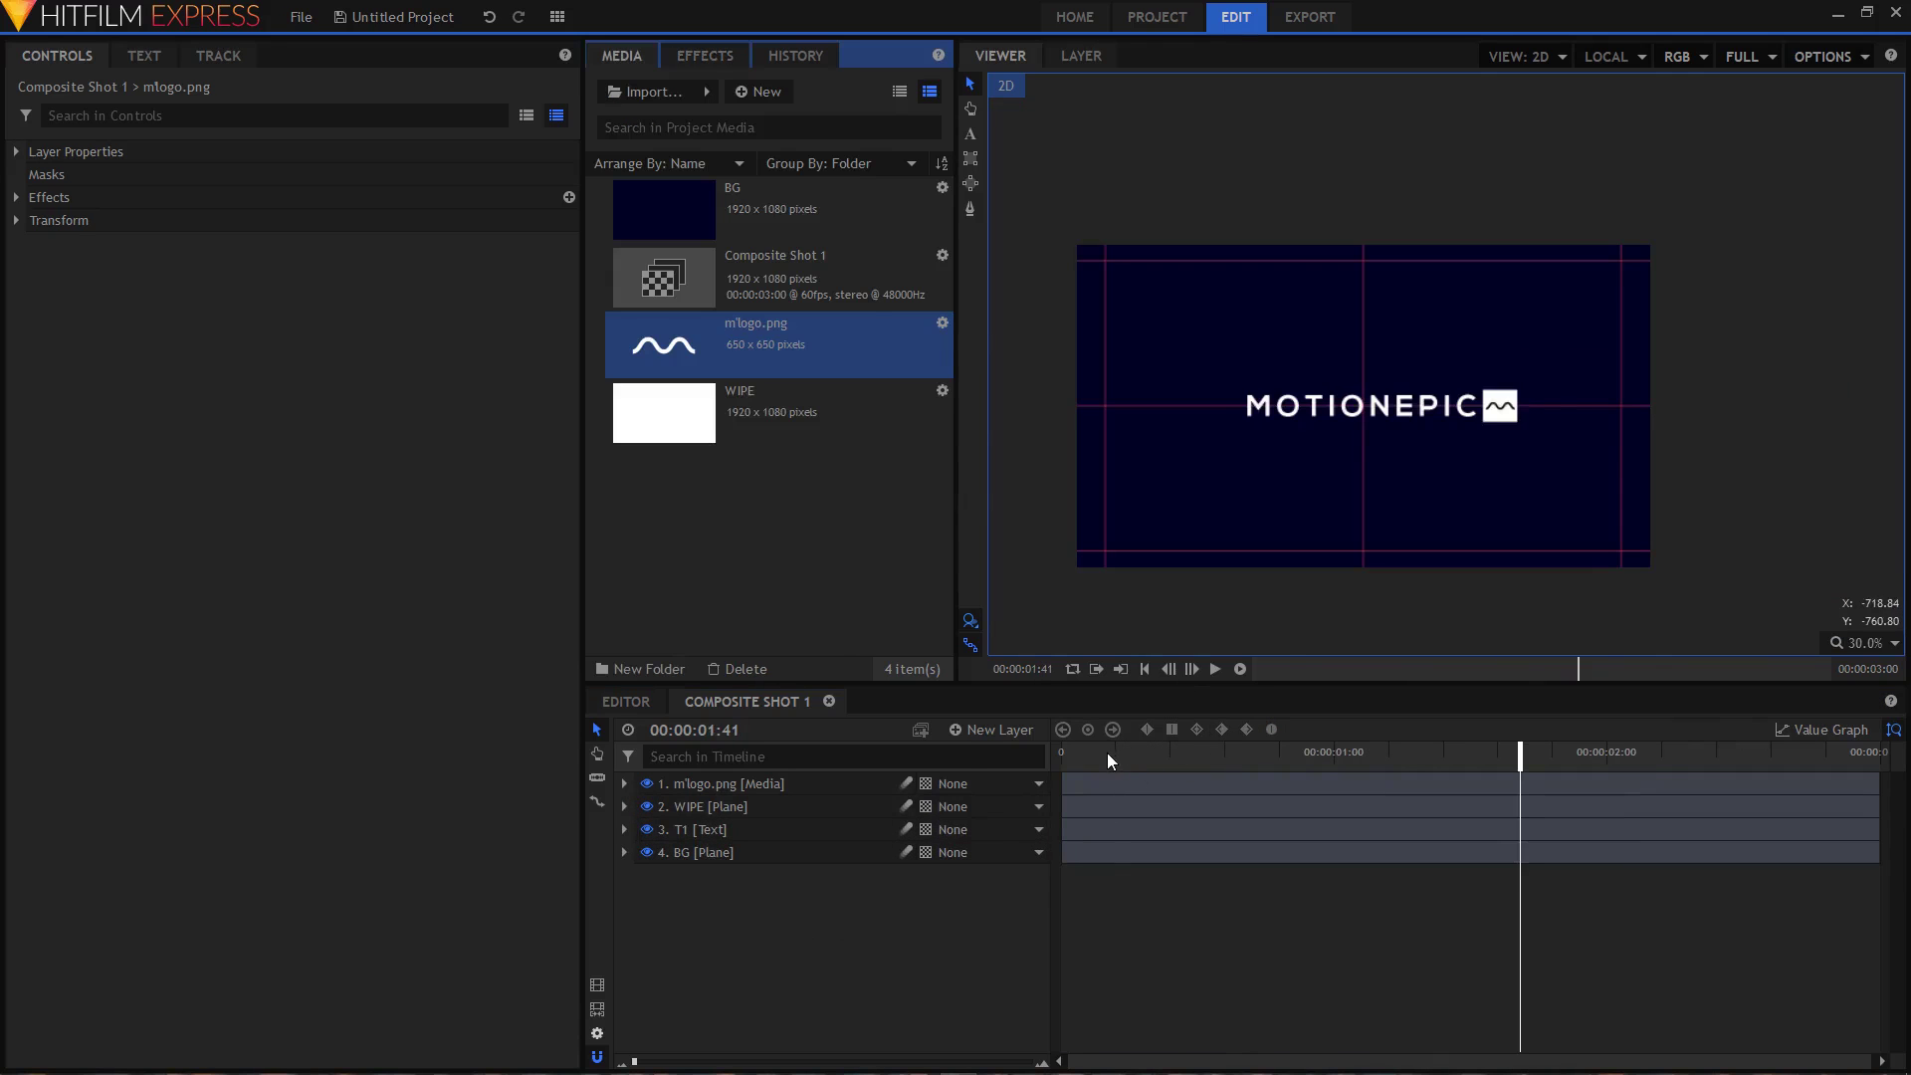
# - Return the playhead to the start and create a grey 1920 x 1080 plane named MASK
pyautogui.moveTo(1111, 761); pyautogui.dragTo(1061, 762)
pyautogui.click(991, 731)
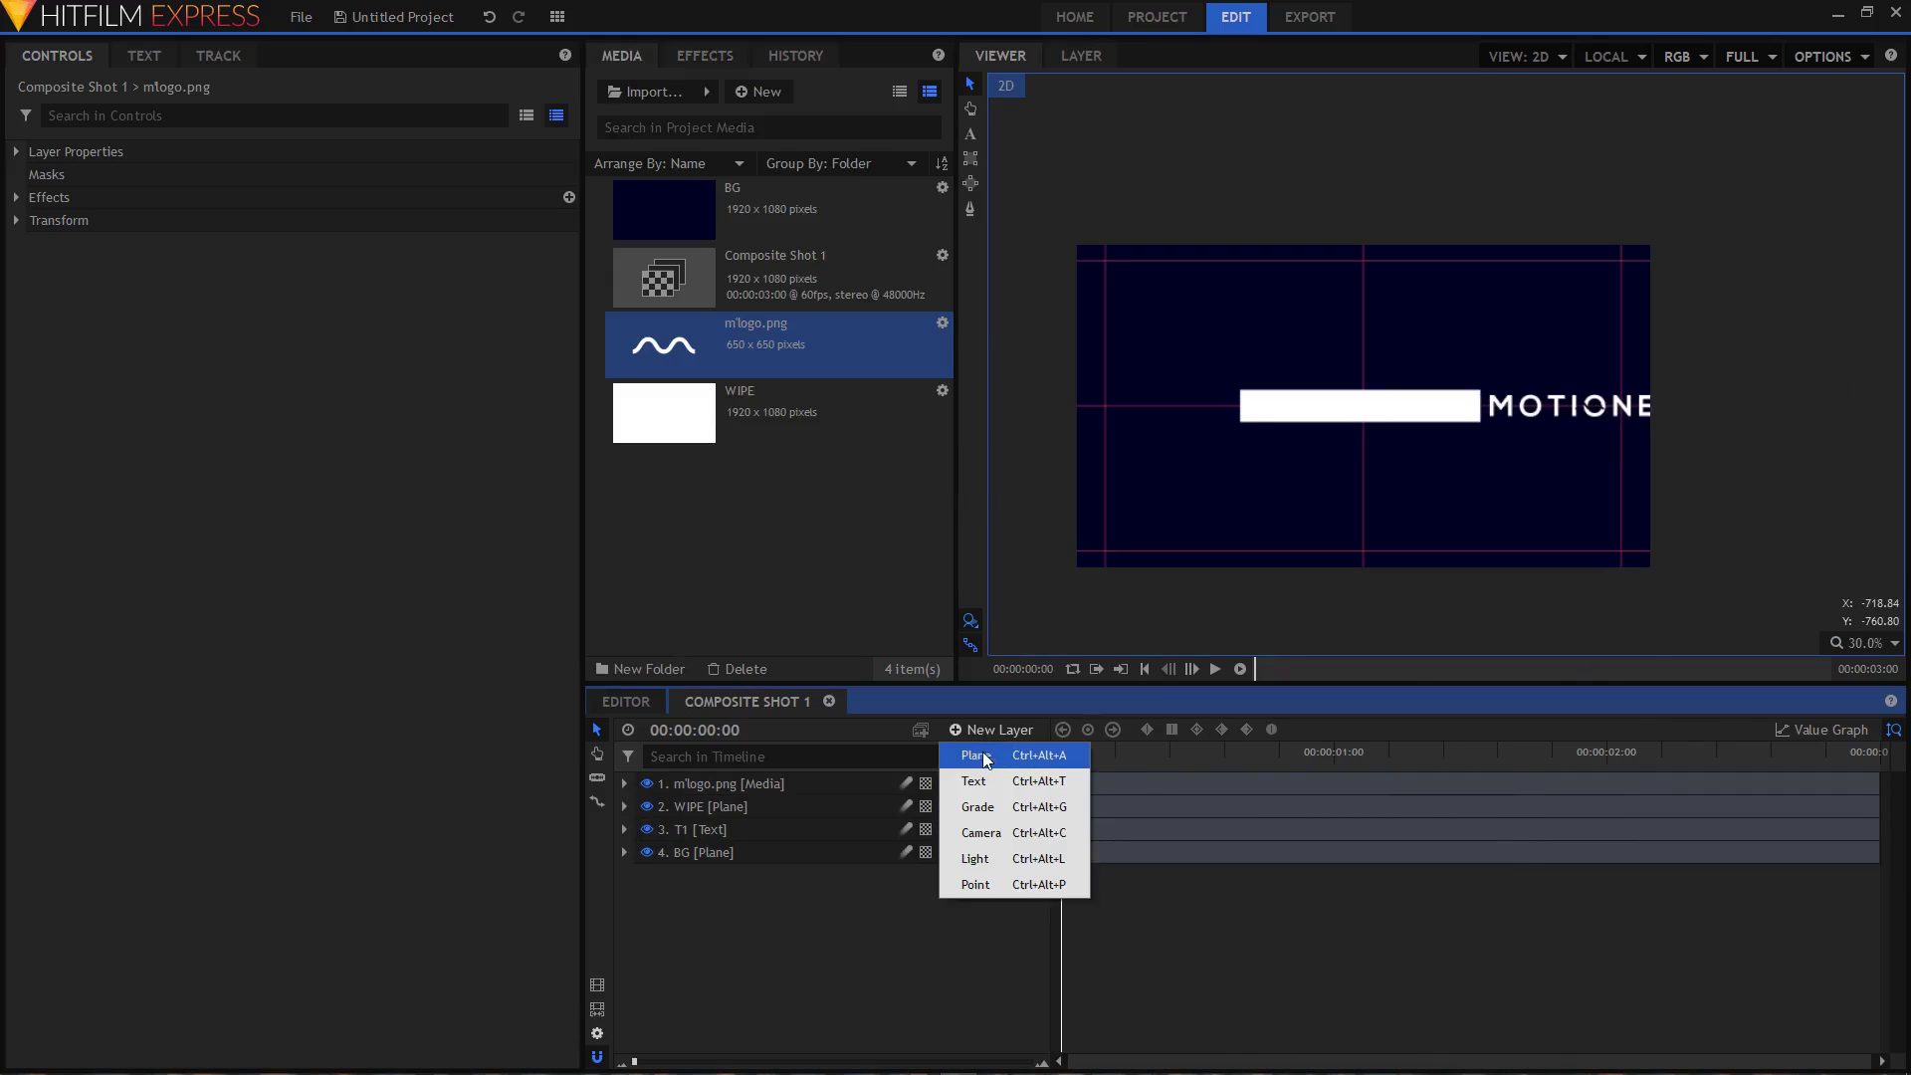
pyautogui.click(975, 756)
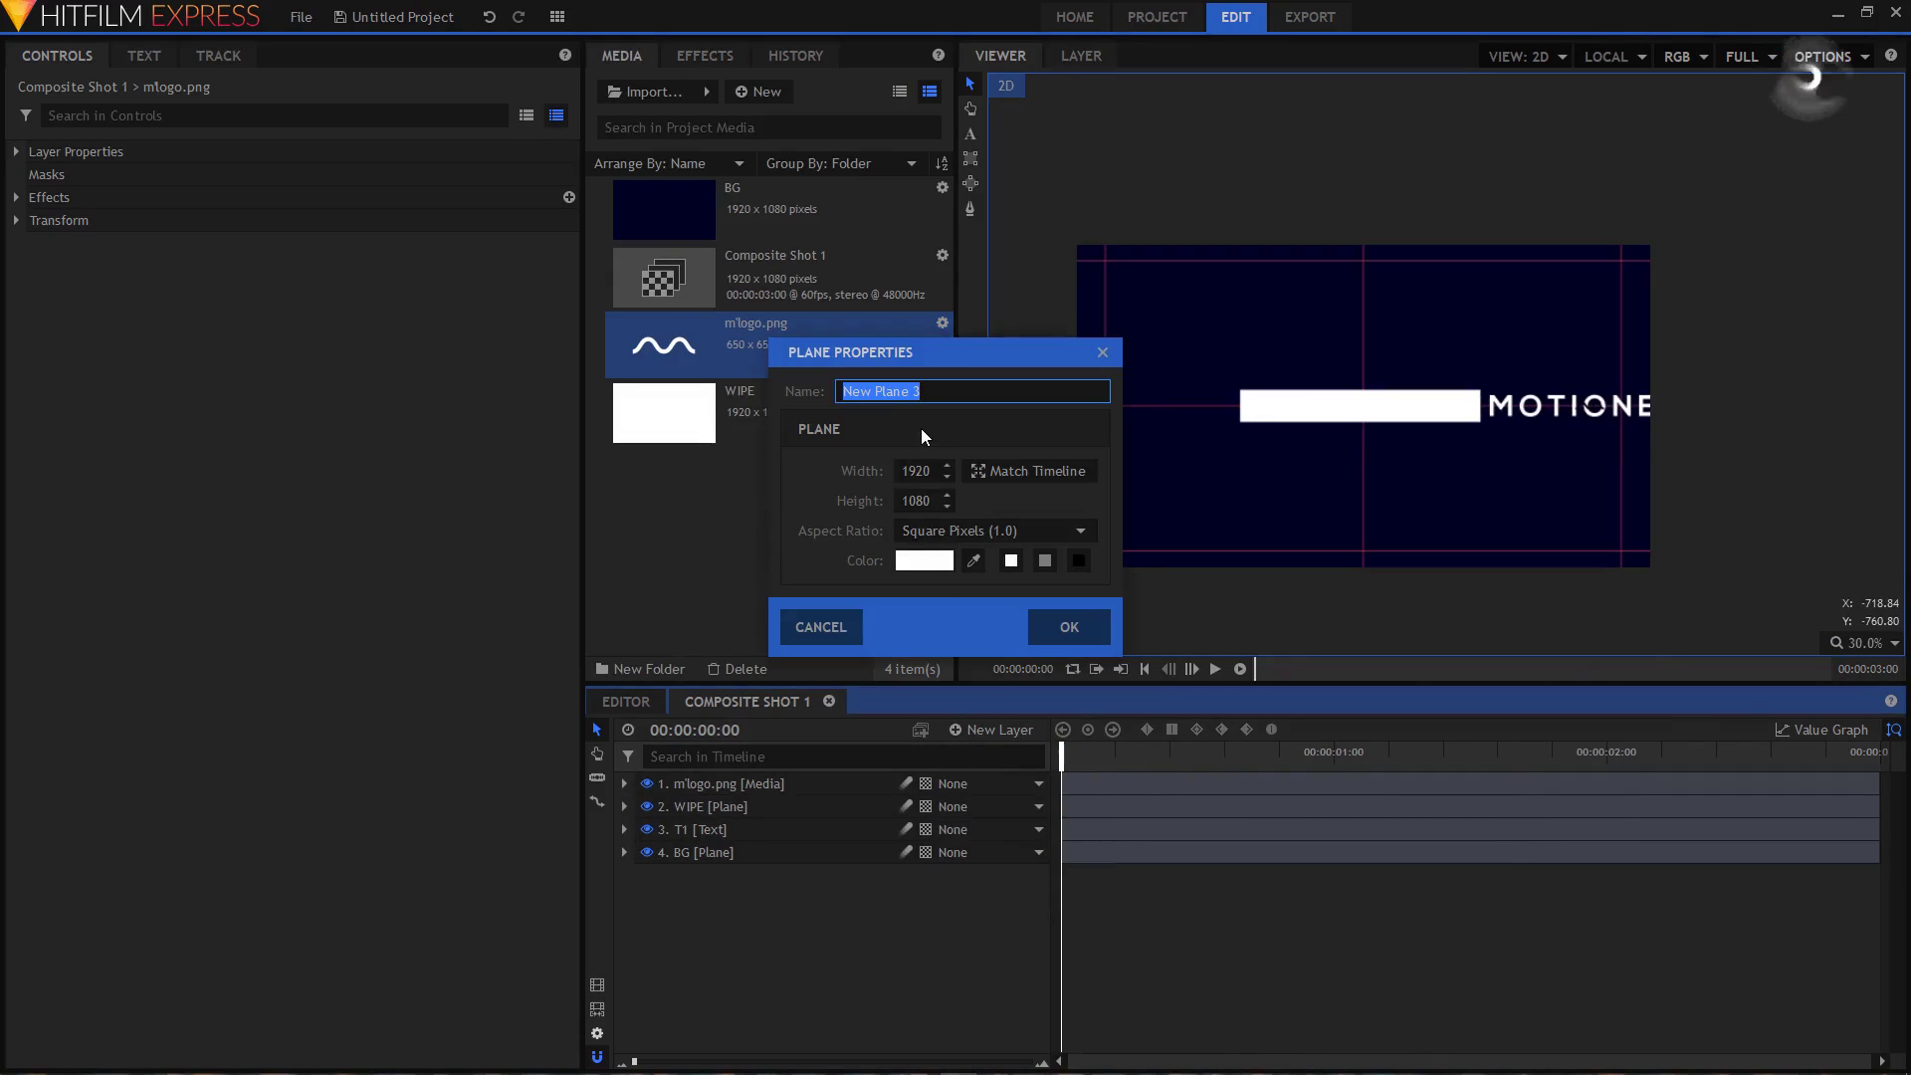
pyautogui.write('MASK')
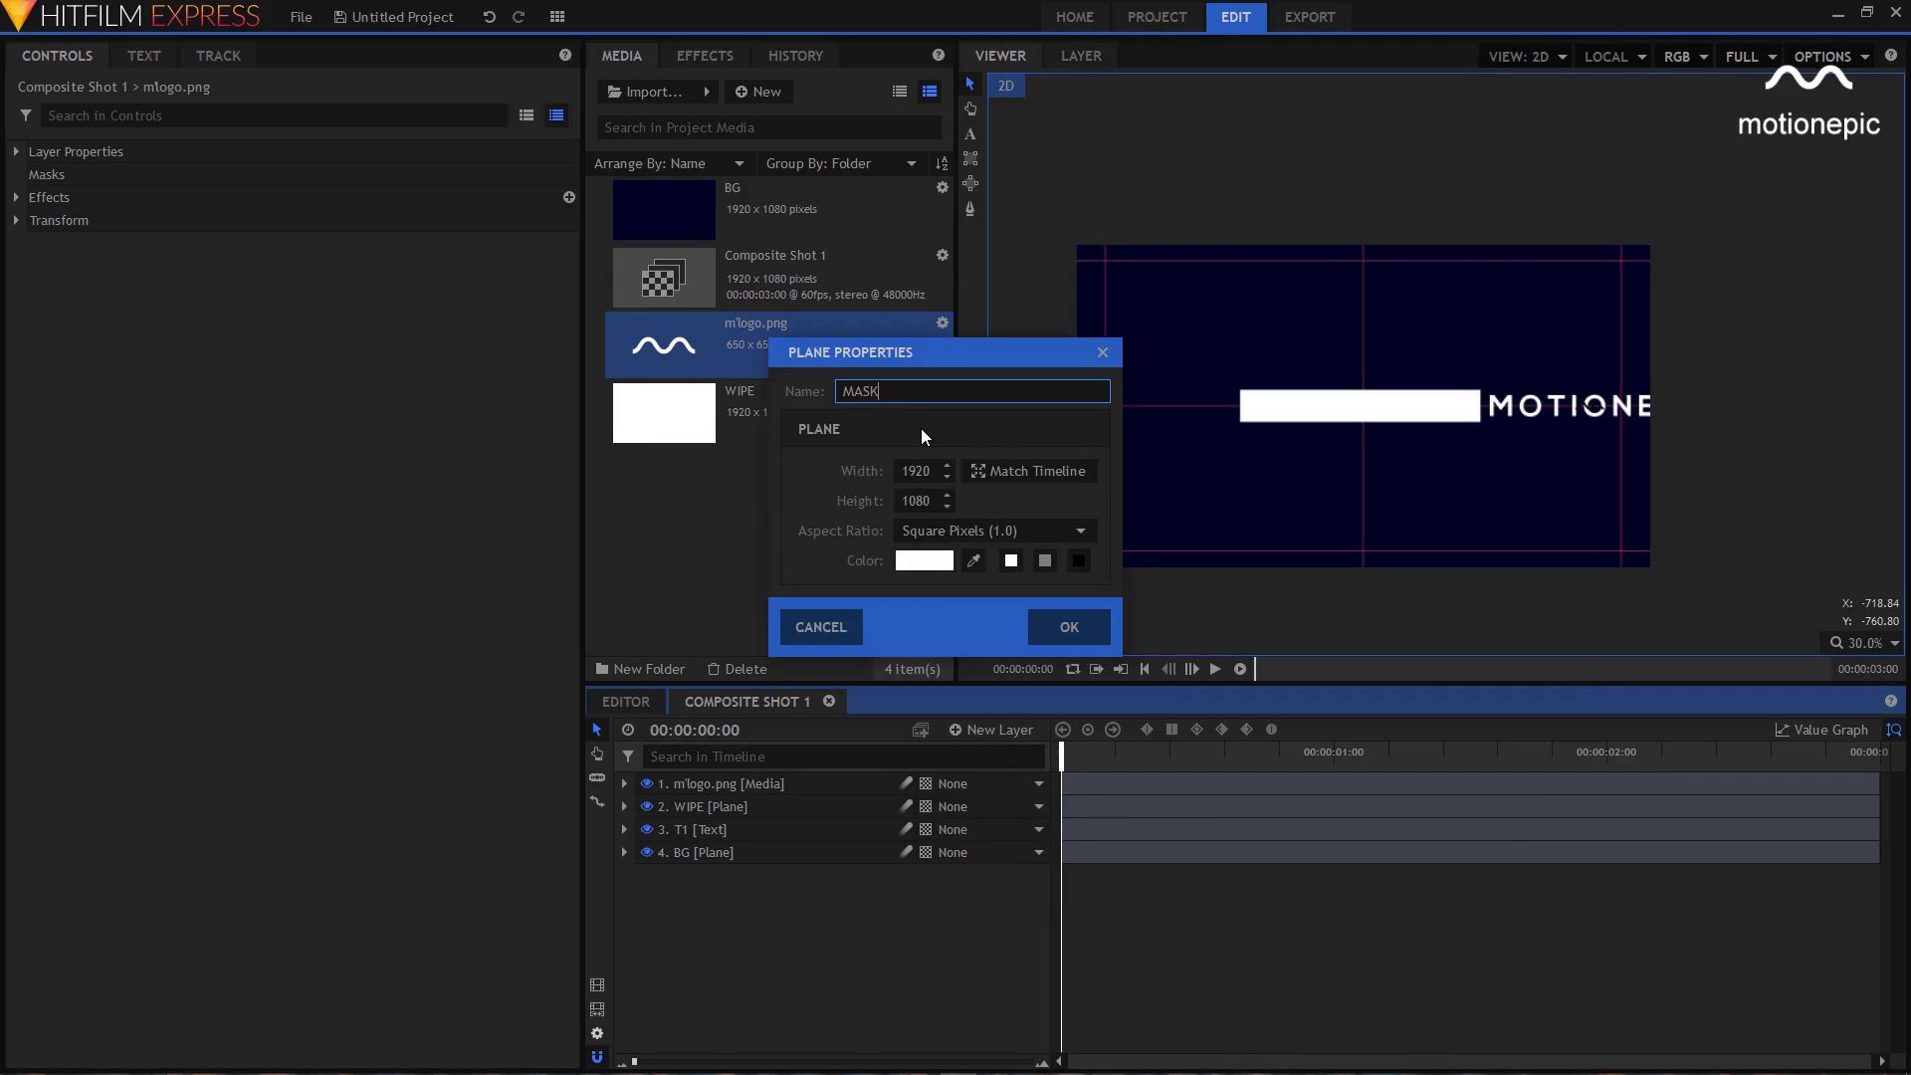
pyautogui.click(1040, 560)
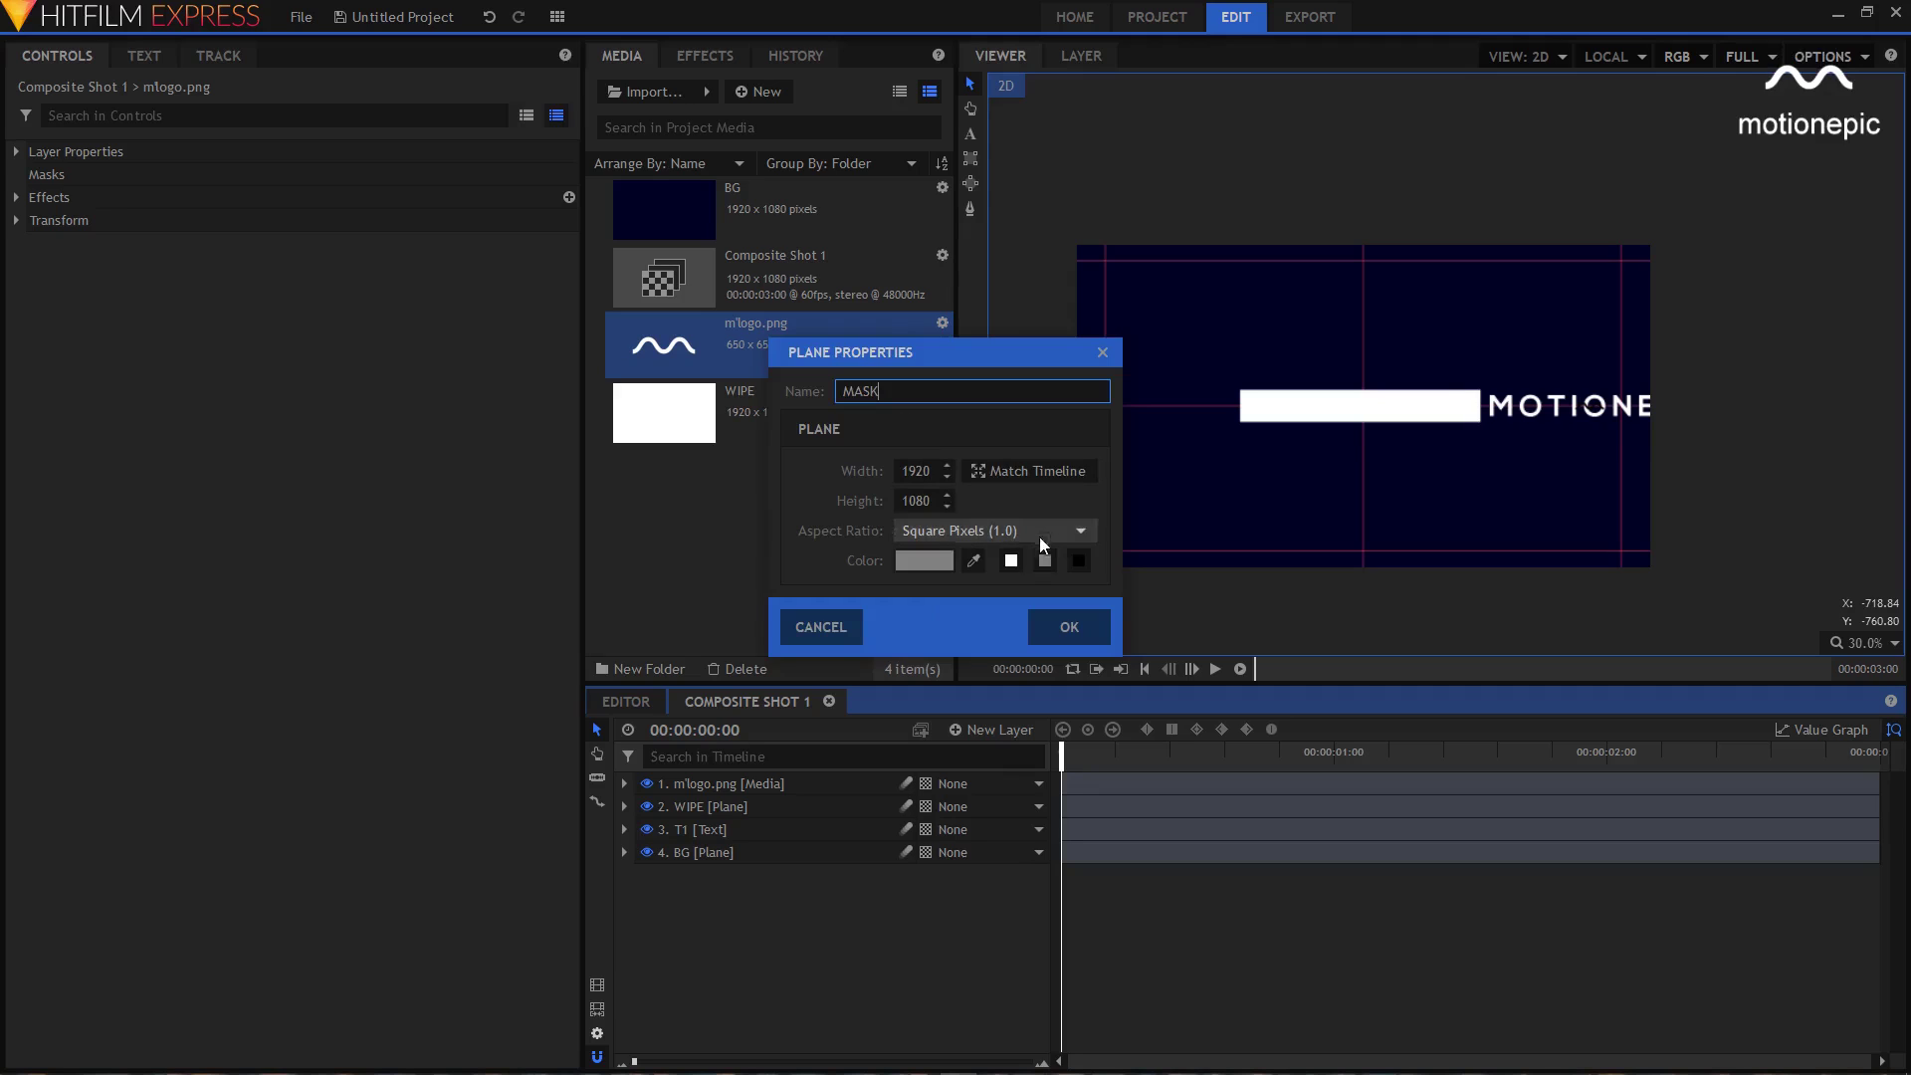
pyautogui.click(1077, 631)
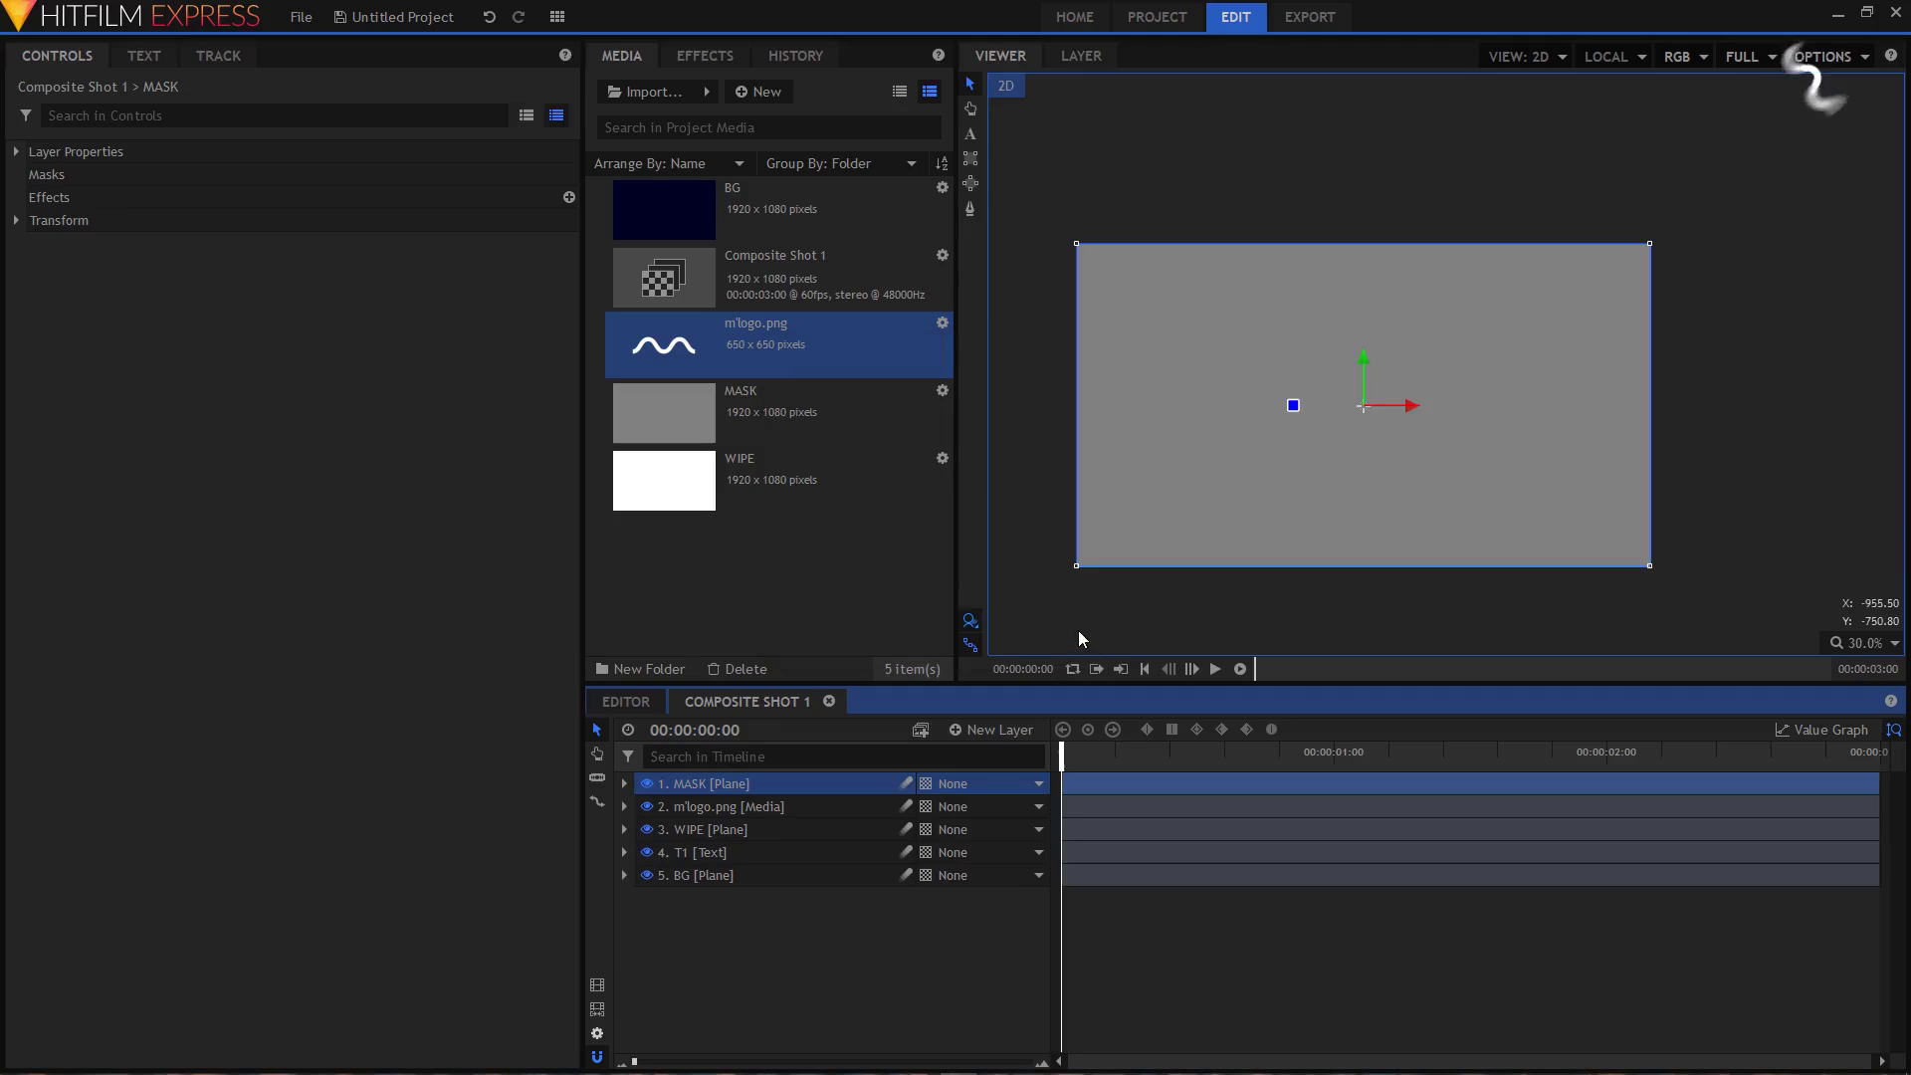
# - Lower the MASK plane's opacity to 57% so the title shows through it
pyautogui.click(625, 783)
pyautogui.click(644, 853)
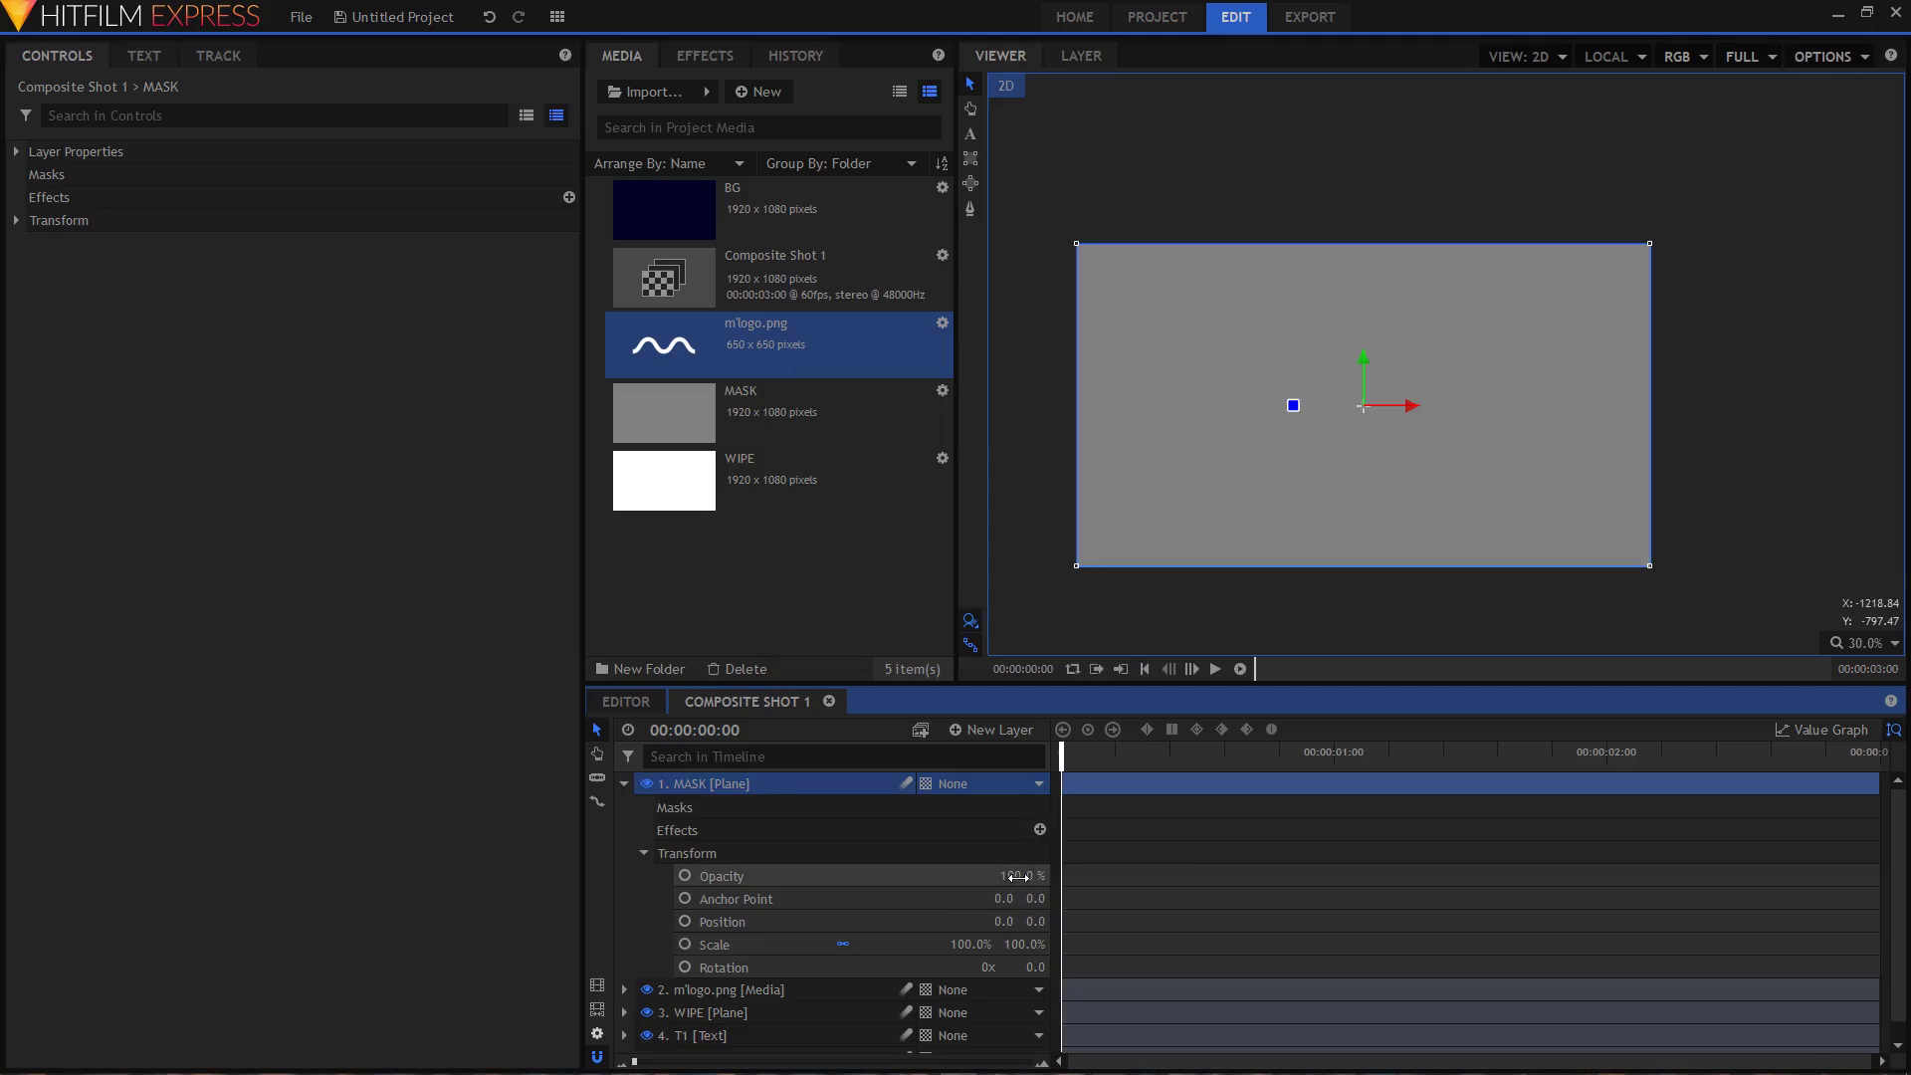
pyautogui.moveTo(1025, 875); pyautogui.dragTo(982, 875)
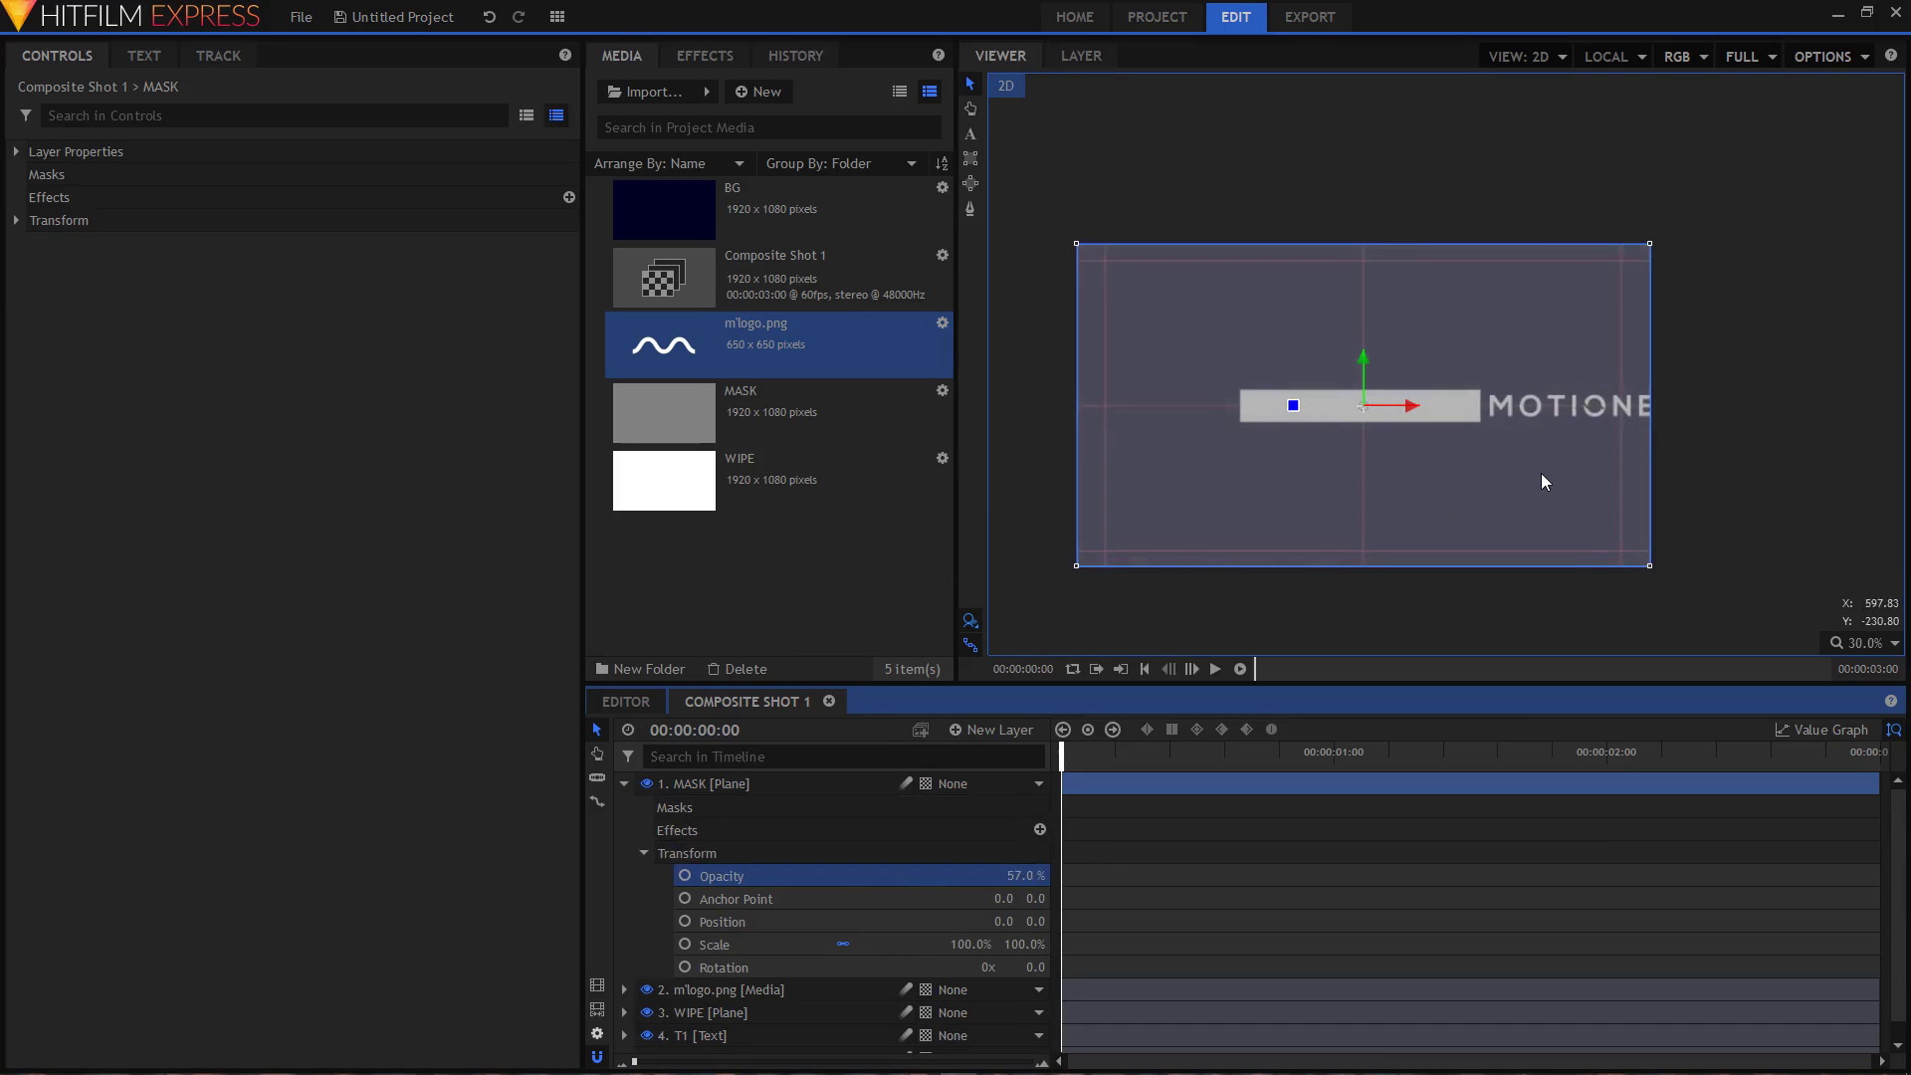
# - At 00:00:01:00, align the MASK plane's left edge with the white square's left edge at X 1361, then restore full opacity
pyautogui.moveTo(1084, 754); pyautogui.dragTo(1334, 753)
pyautogui.scroll(5, 1519, 376)
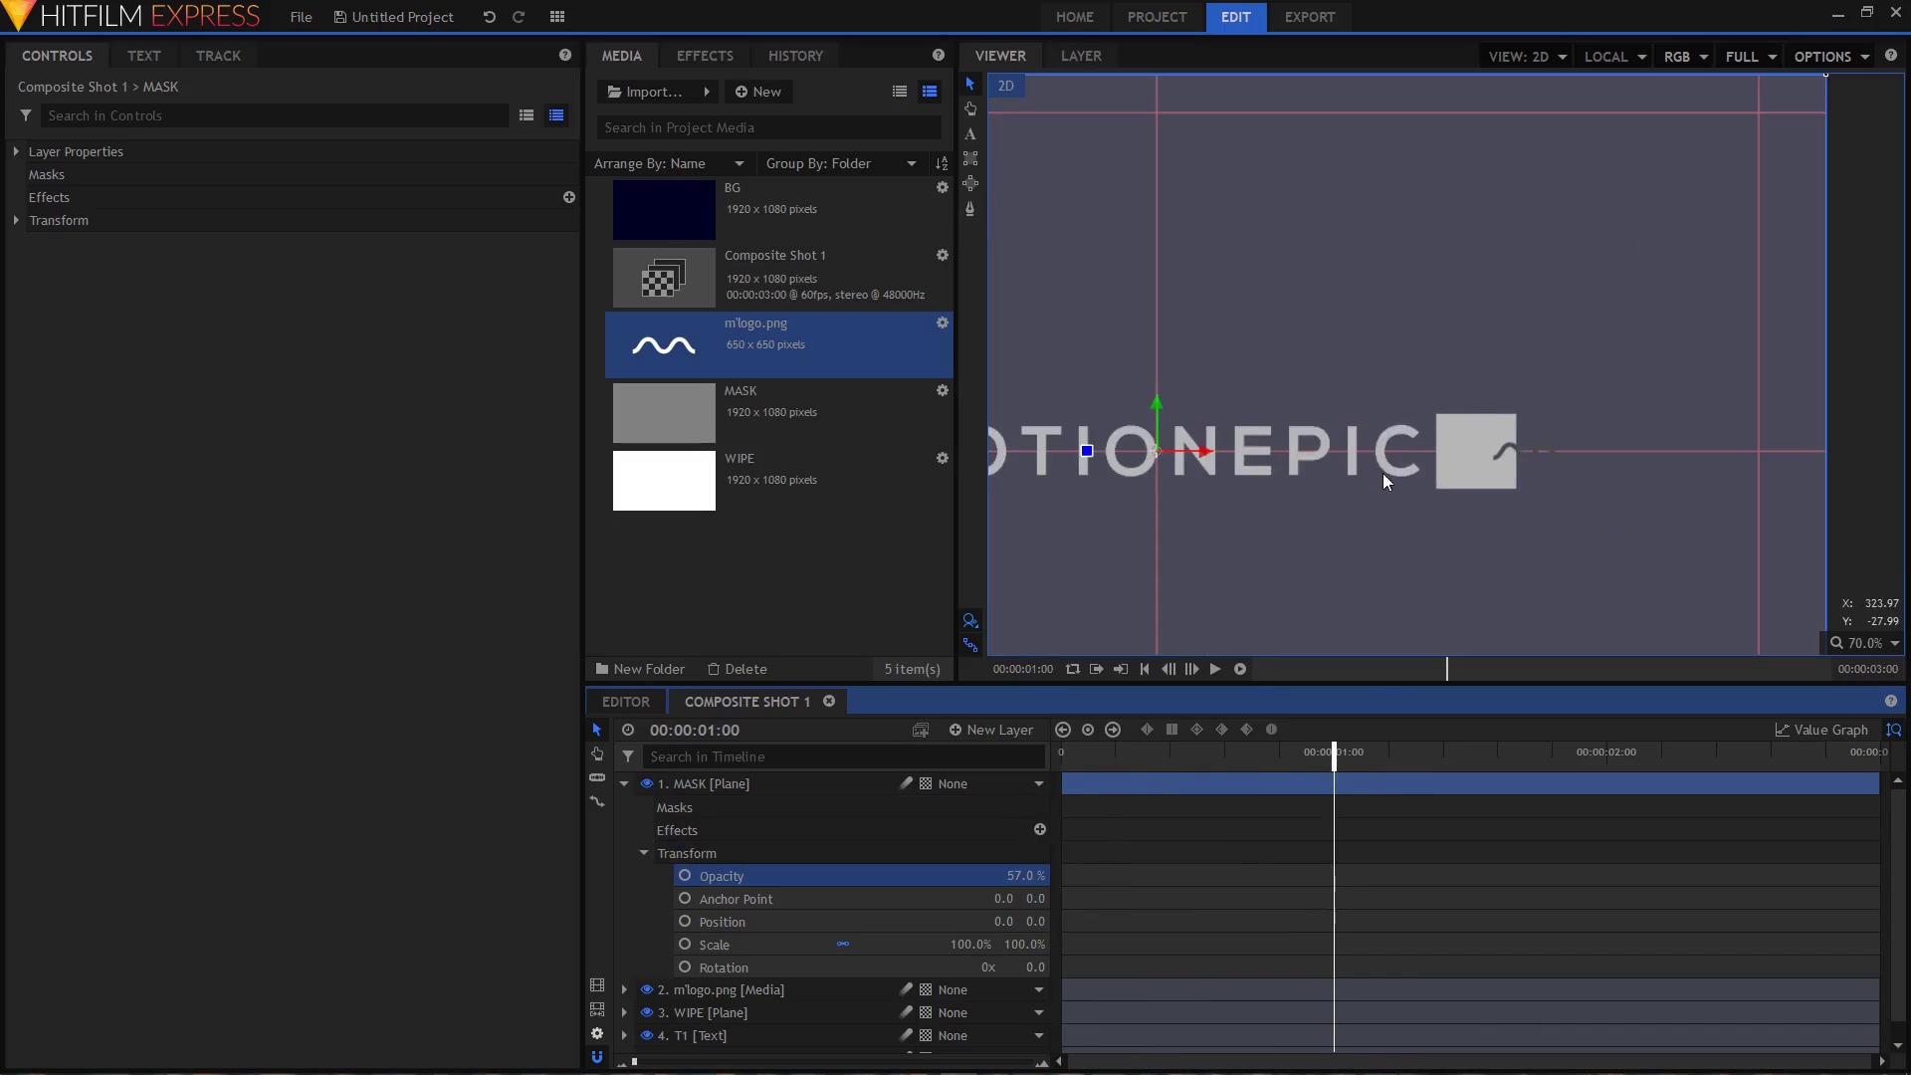
pyautogui.scroll(-5, 1382, 474)
pyautogui.moveTo(1003, 921); pyautogui.dragTo(1908, 922)
pyautogui.scroll(5, 1417, 468)
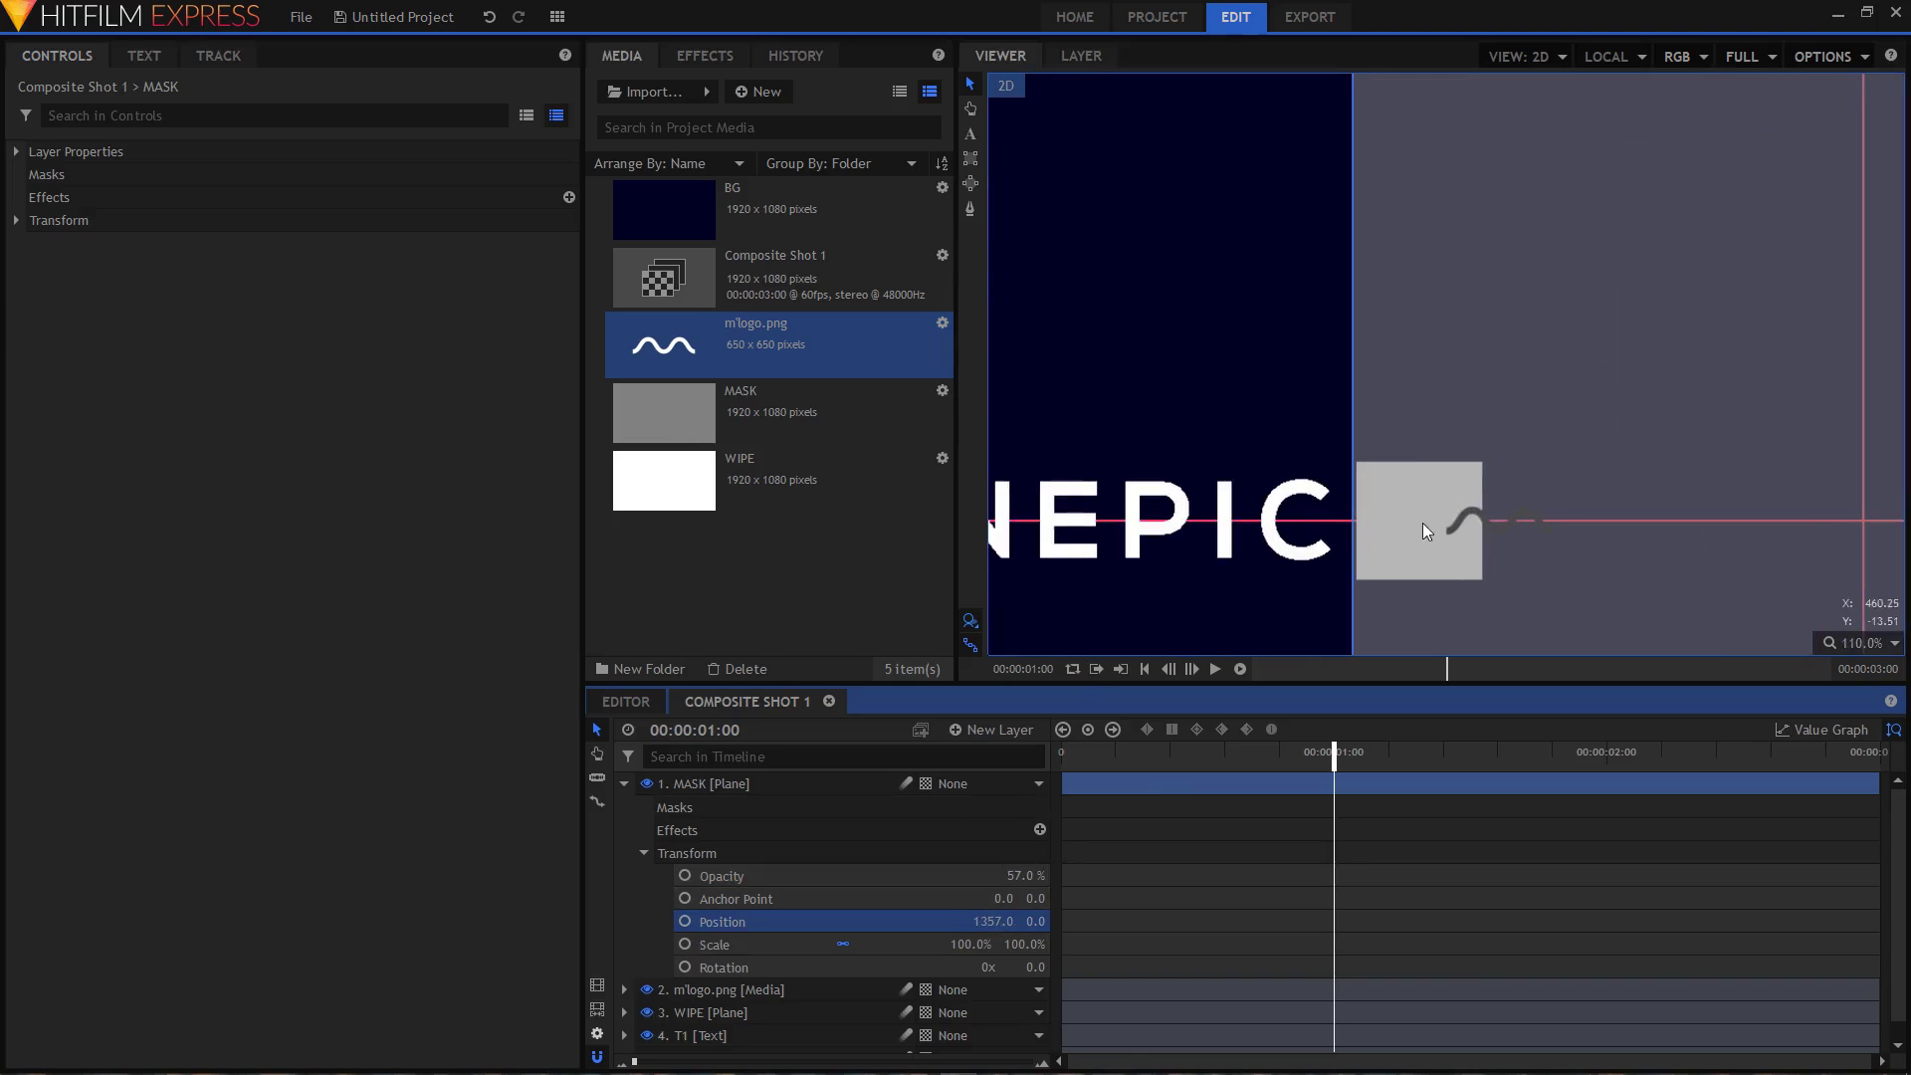
pyautogui.scroll(3, 1429, 486)
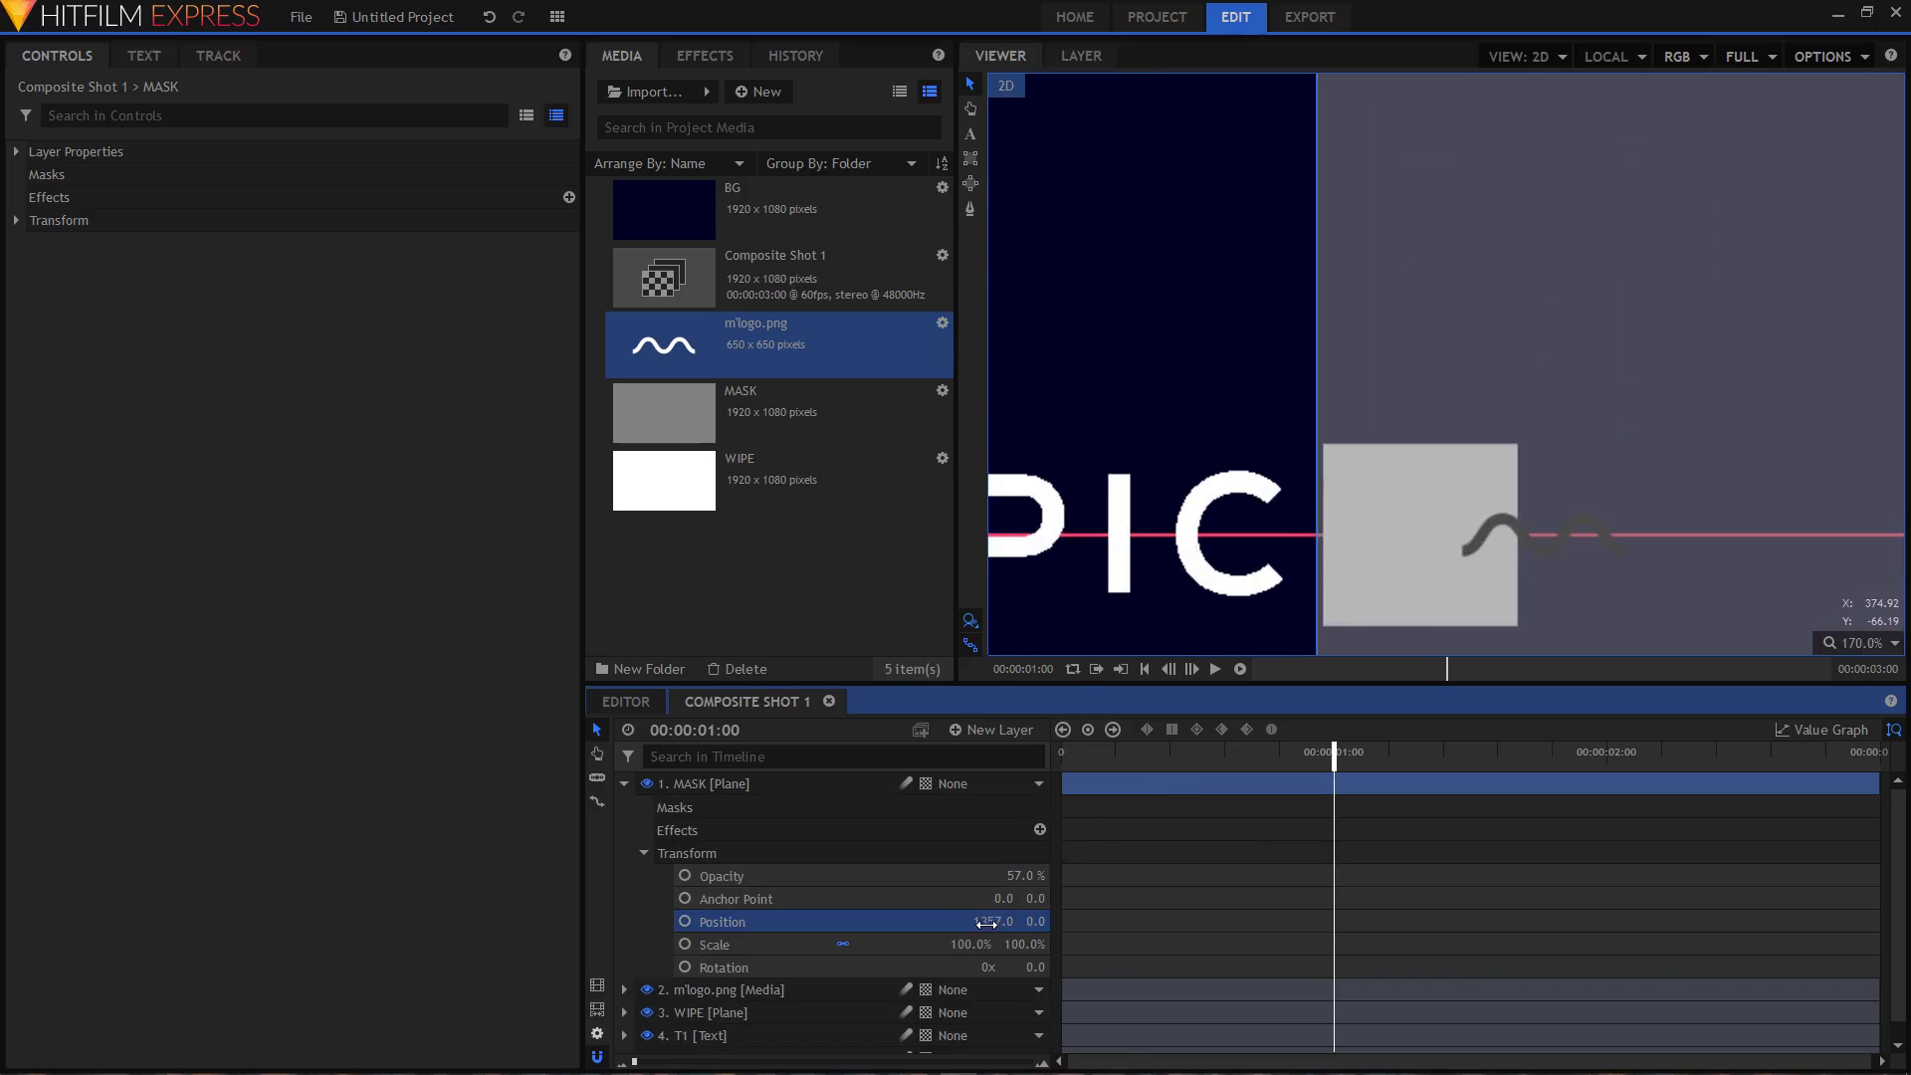
pyautogui.press('Left')
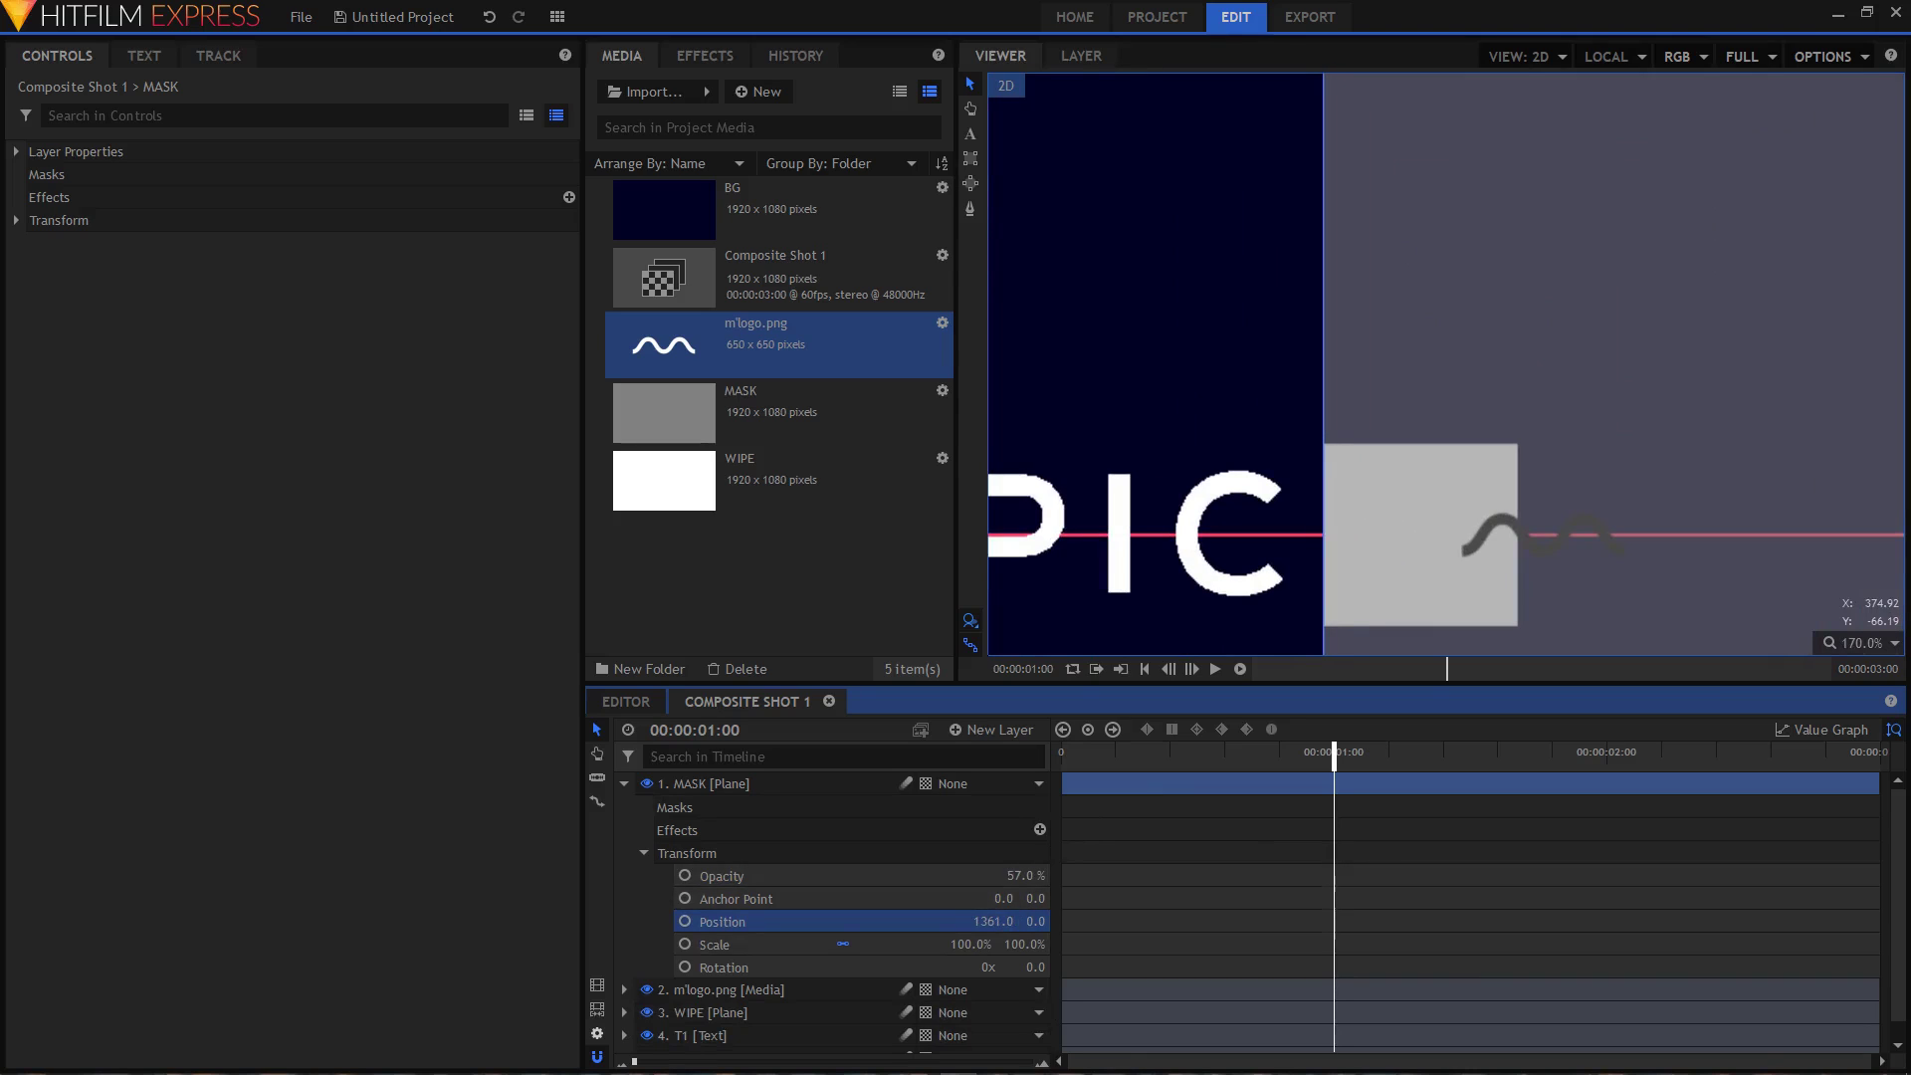
pyautogui.scroll(-6, 1269, 567)
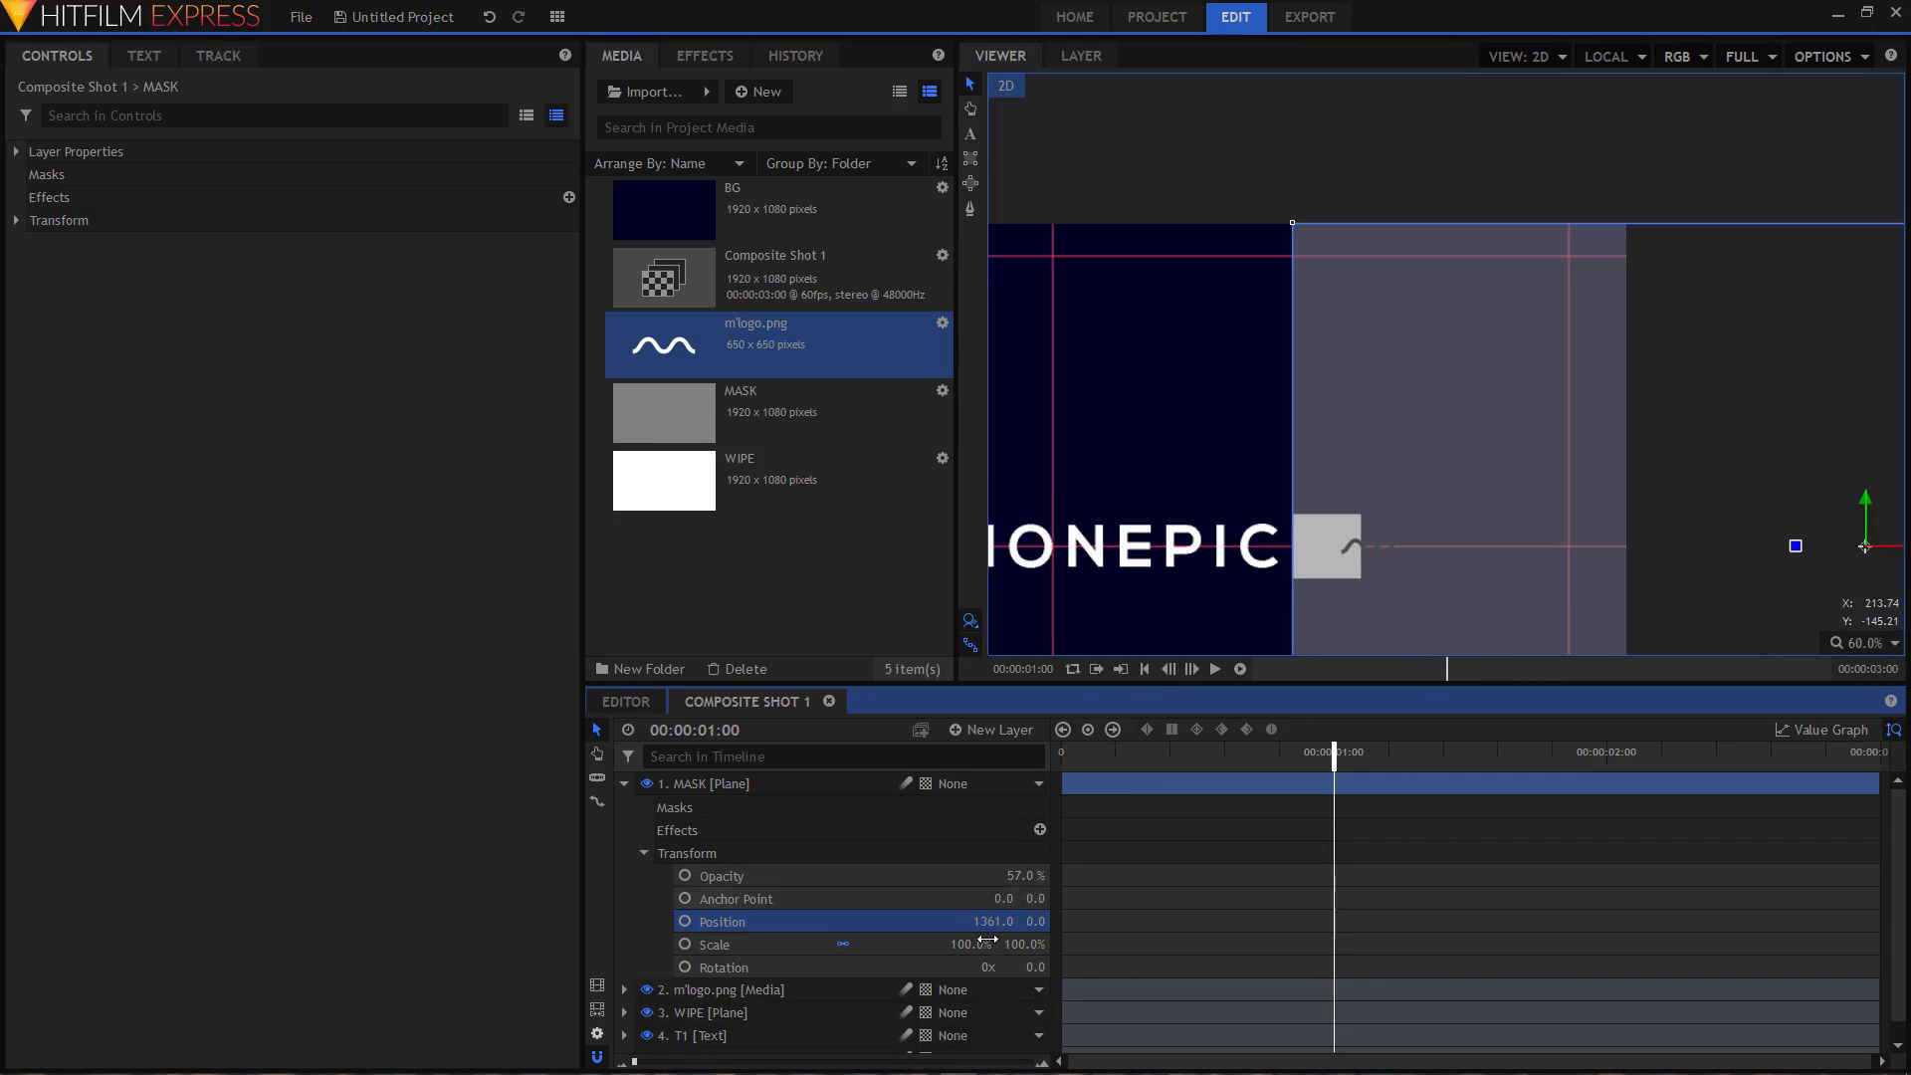
pyautogui.moveTo(1020, 875); pyautogui.dragTo(1064, 876)
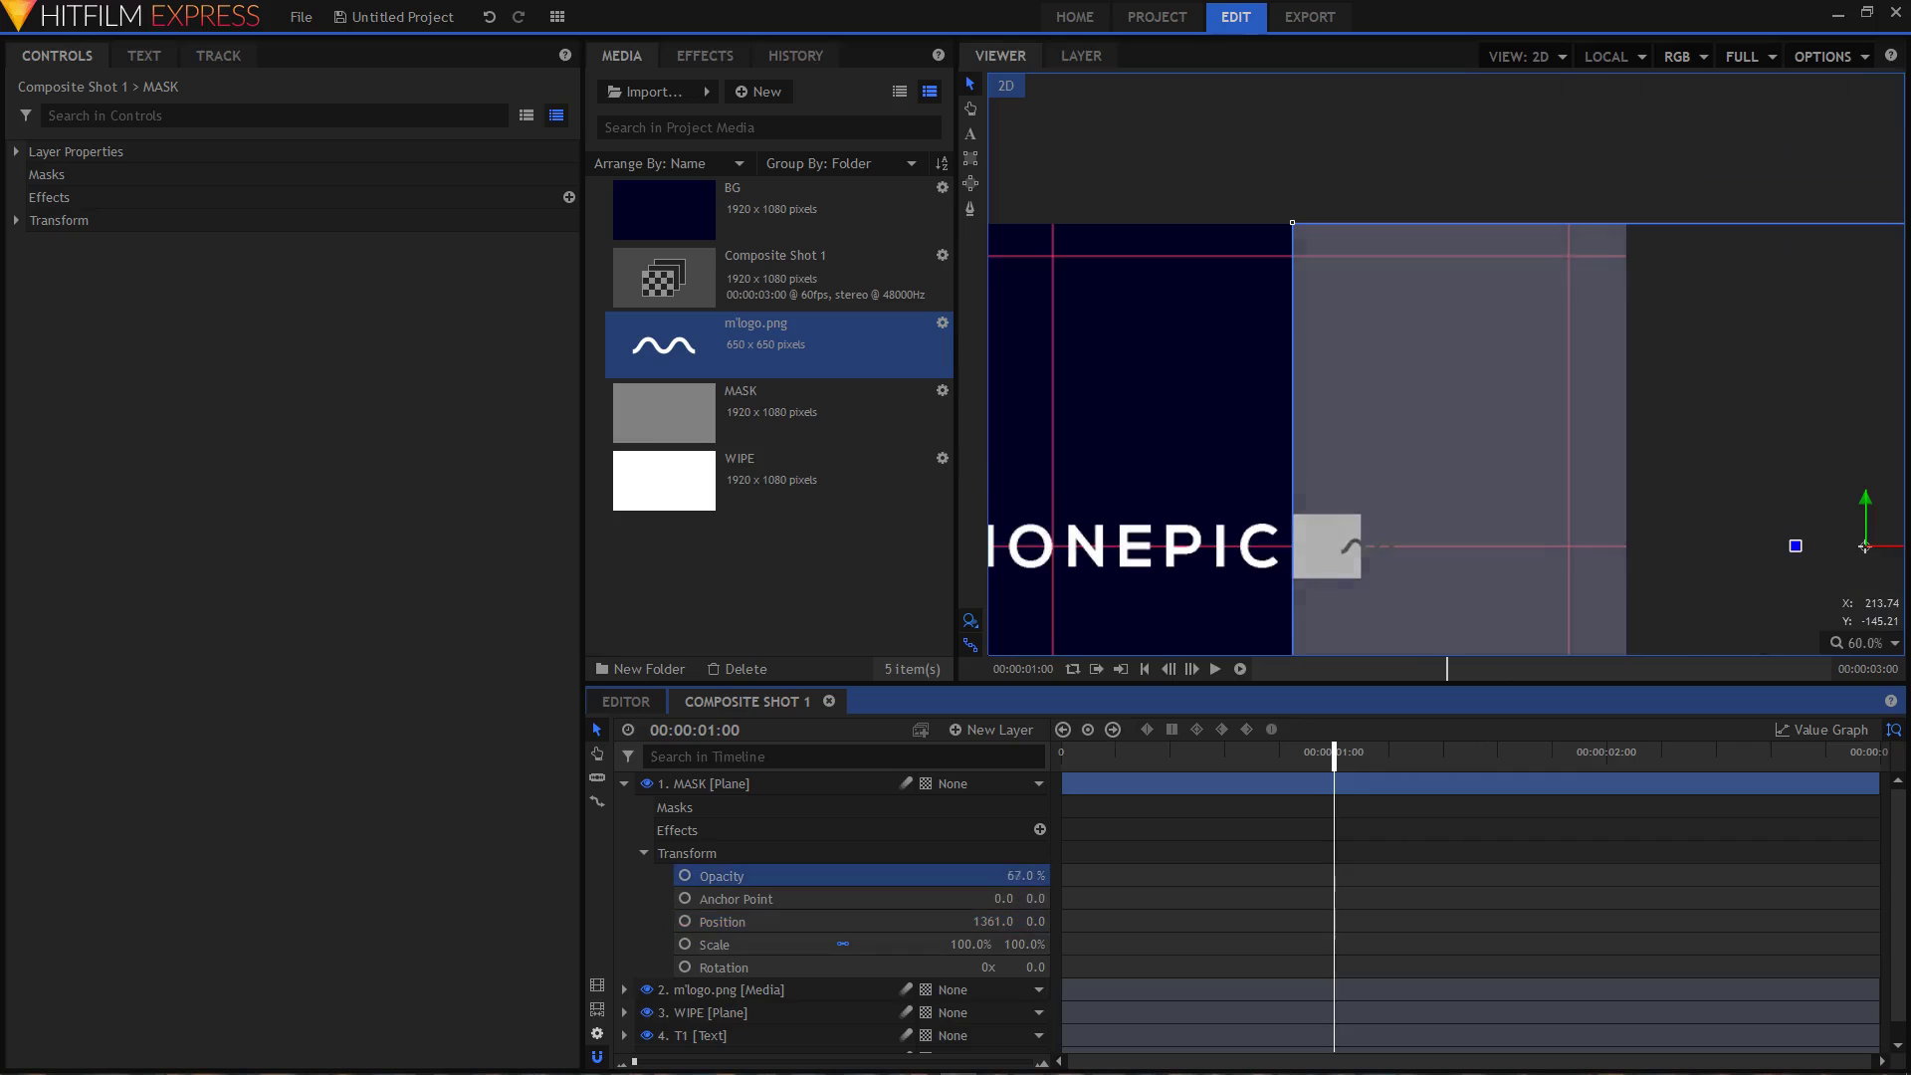
pyautogui.click(624, 783)
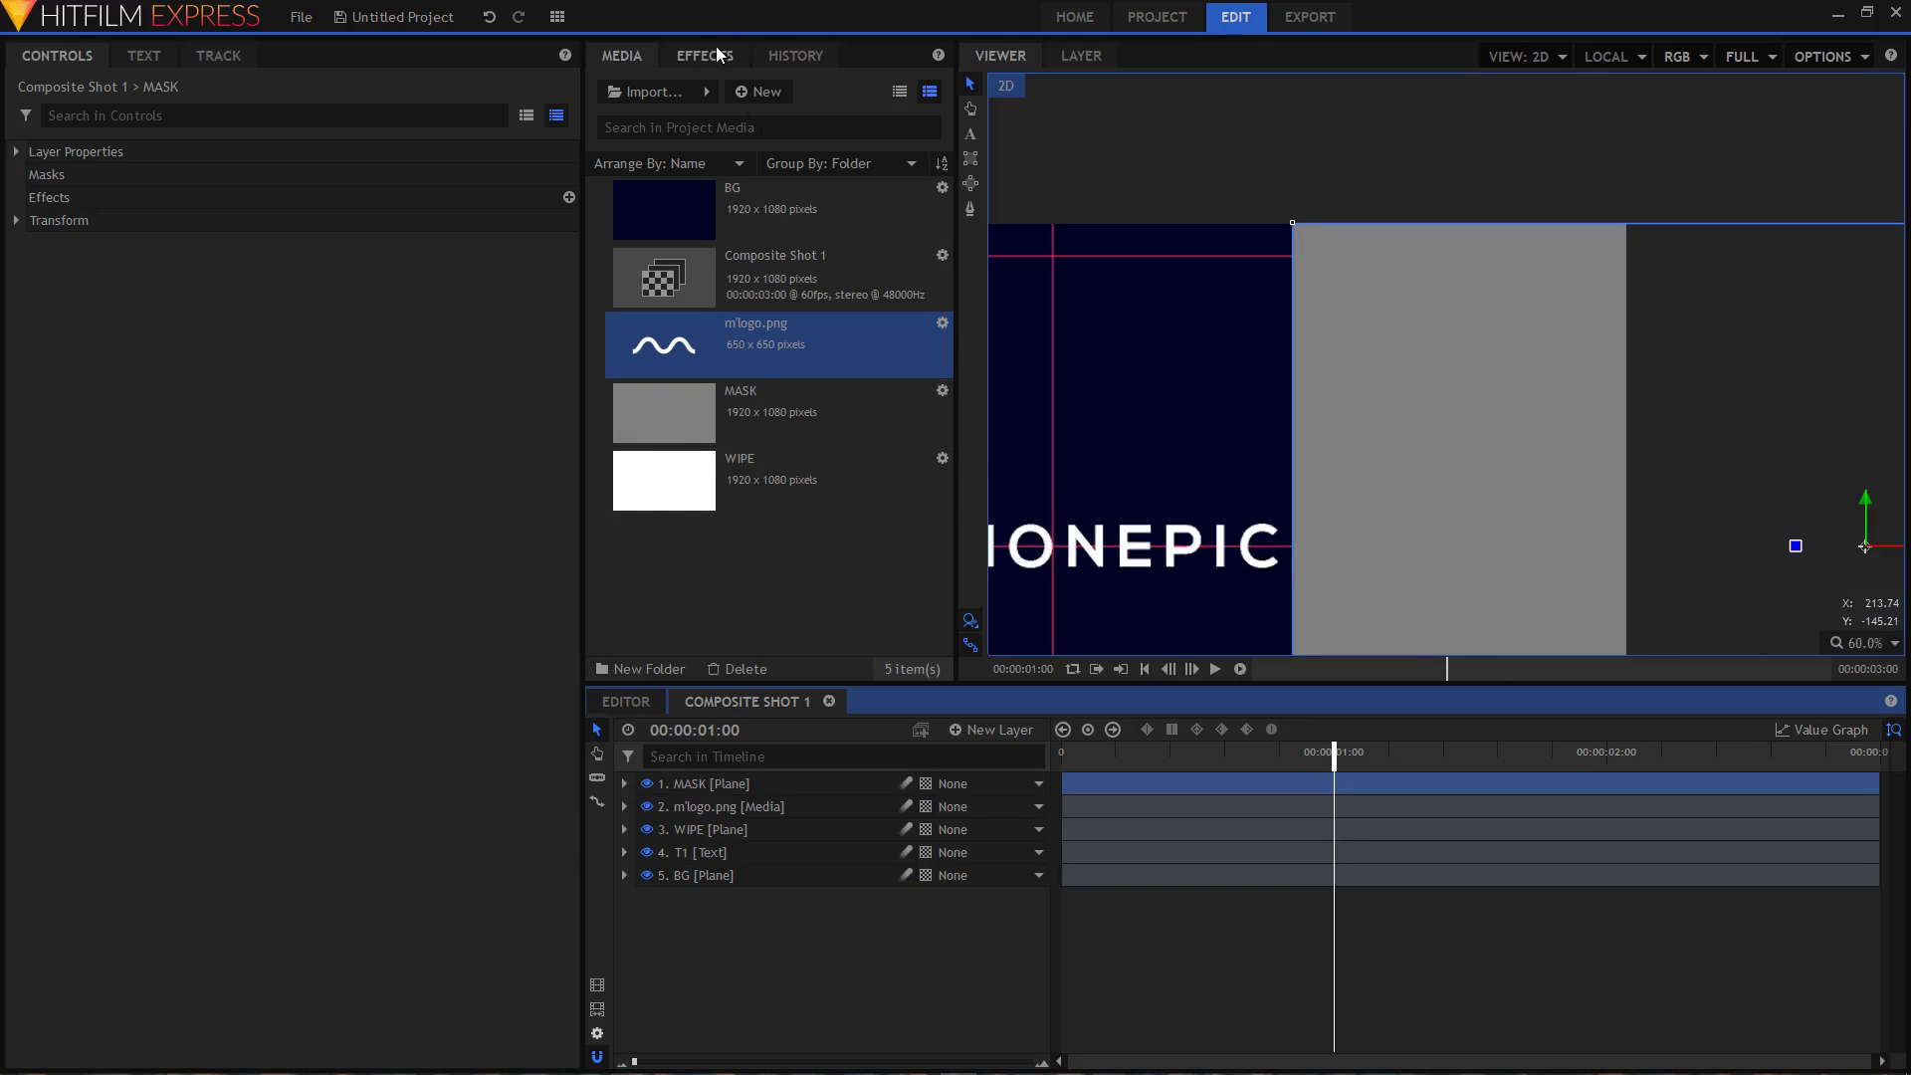
# - Find the Set Matte effect and apply it to the T1 text layer
pyautogui.click(705, 54)
pyautogui.click(695, 91)
pyautogui.write('set')
pyautogui.click(709, 198)
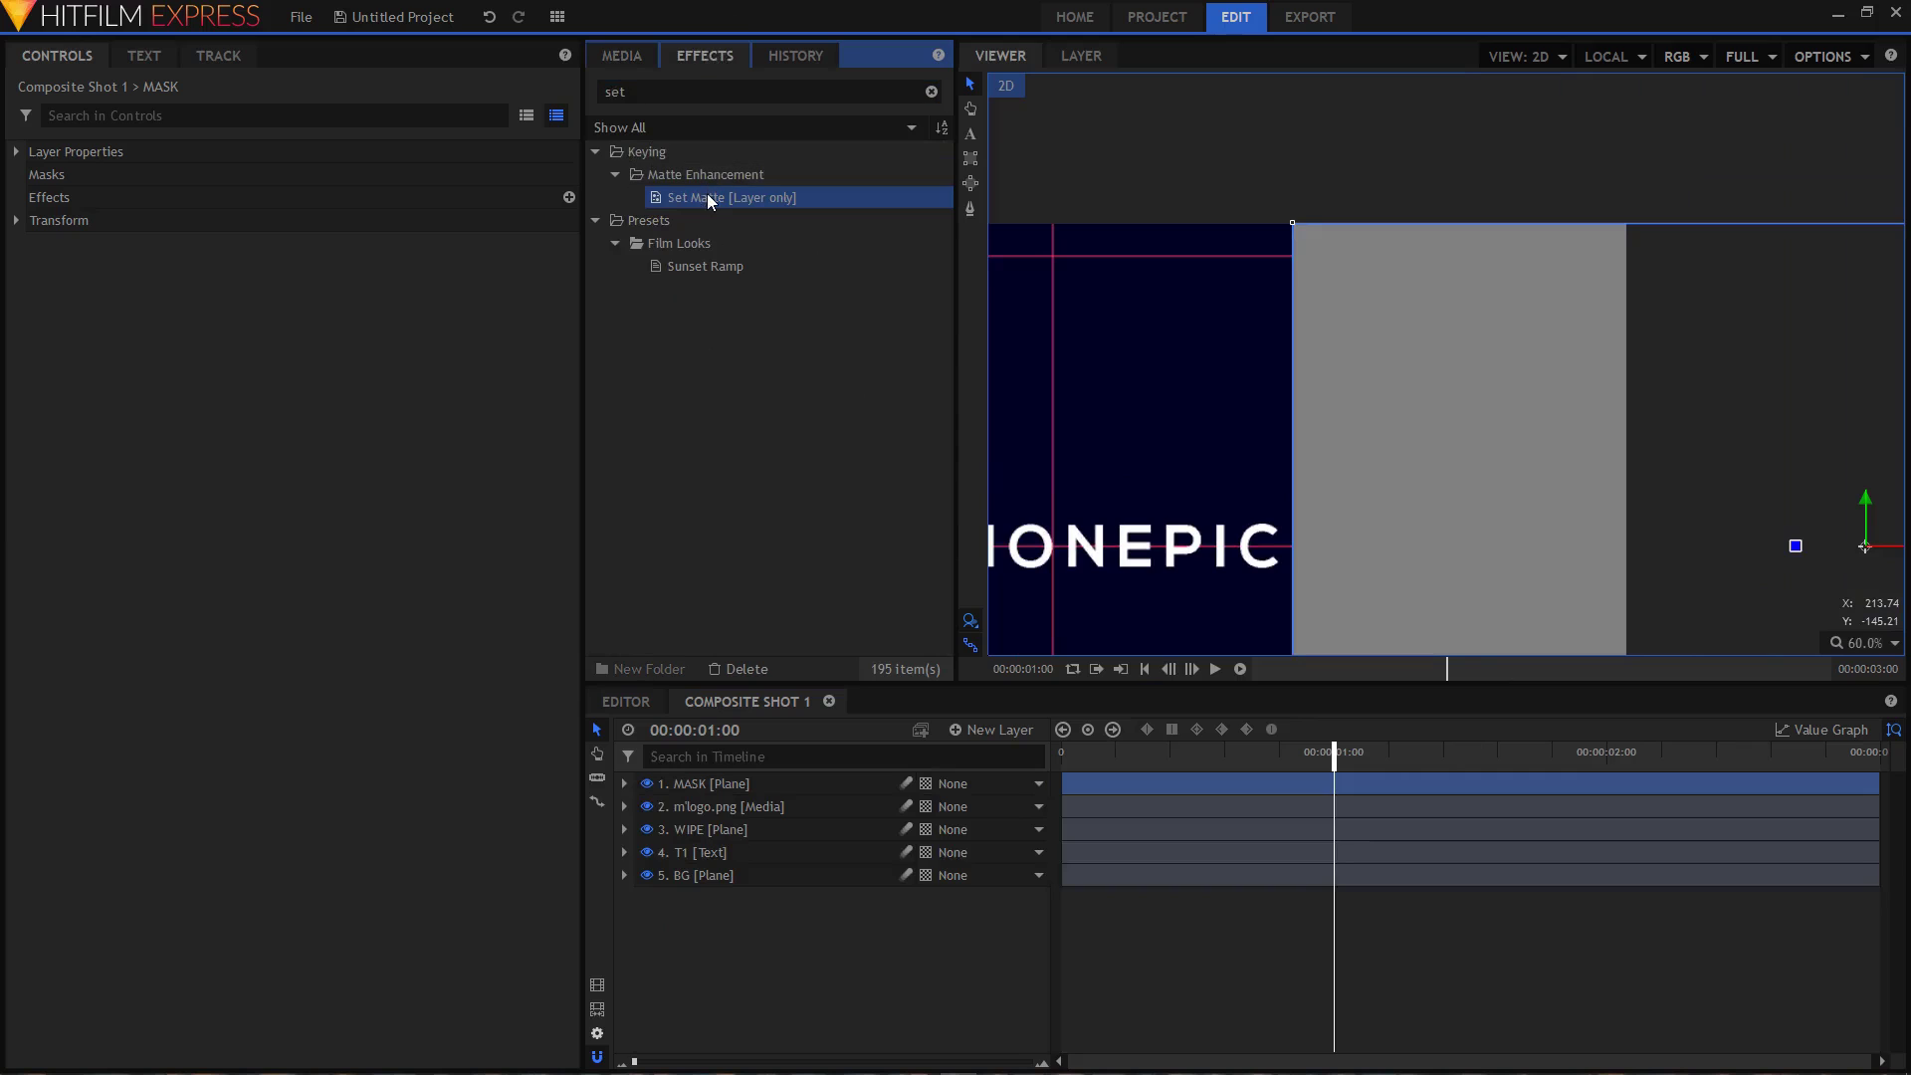
pyautogui.moveTo(699, 671); pyautogui.dragTo(686, 851)
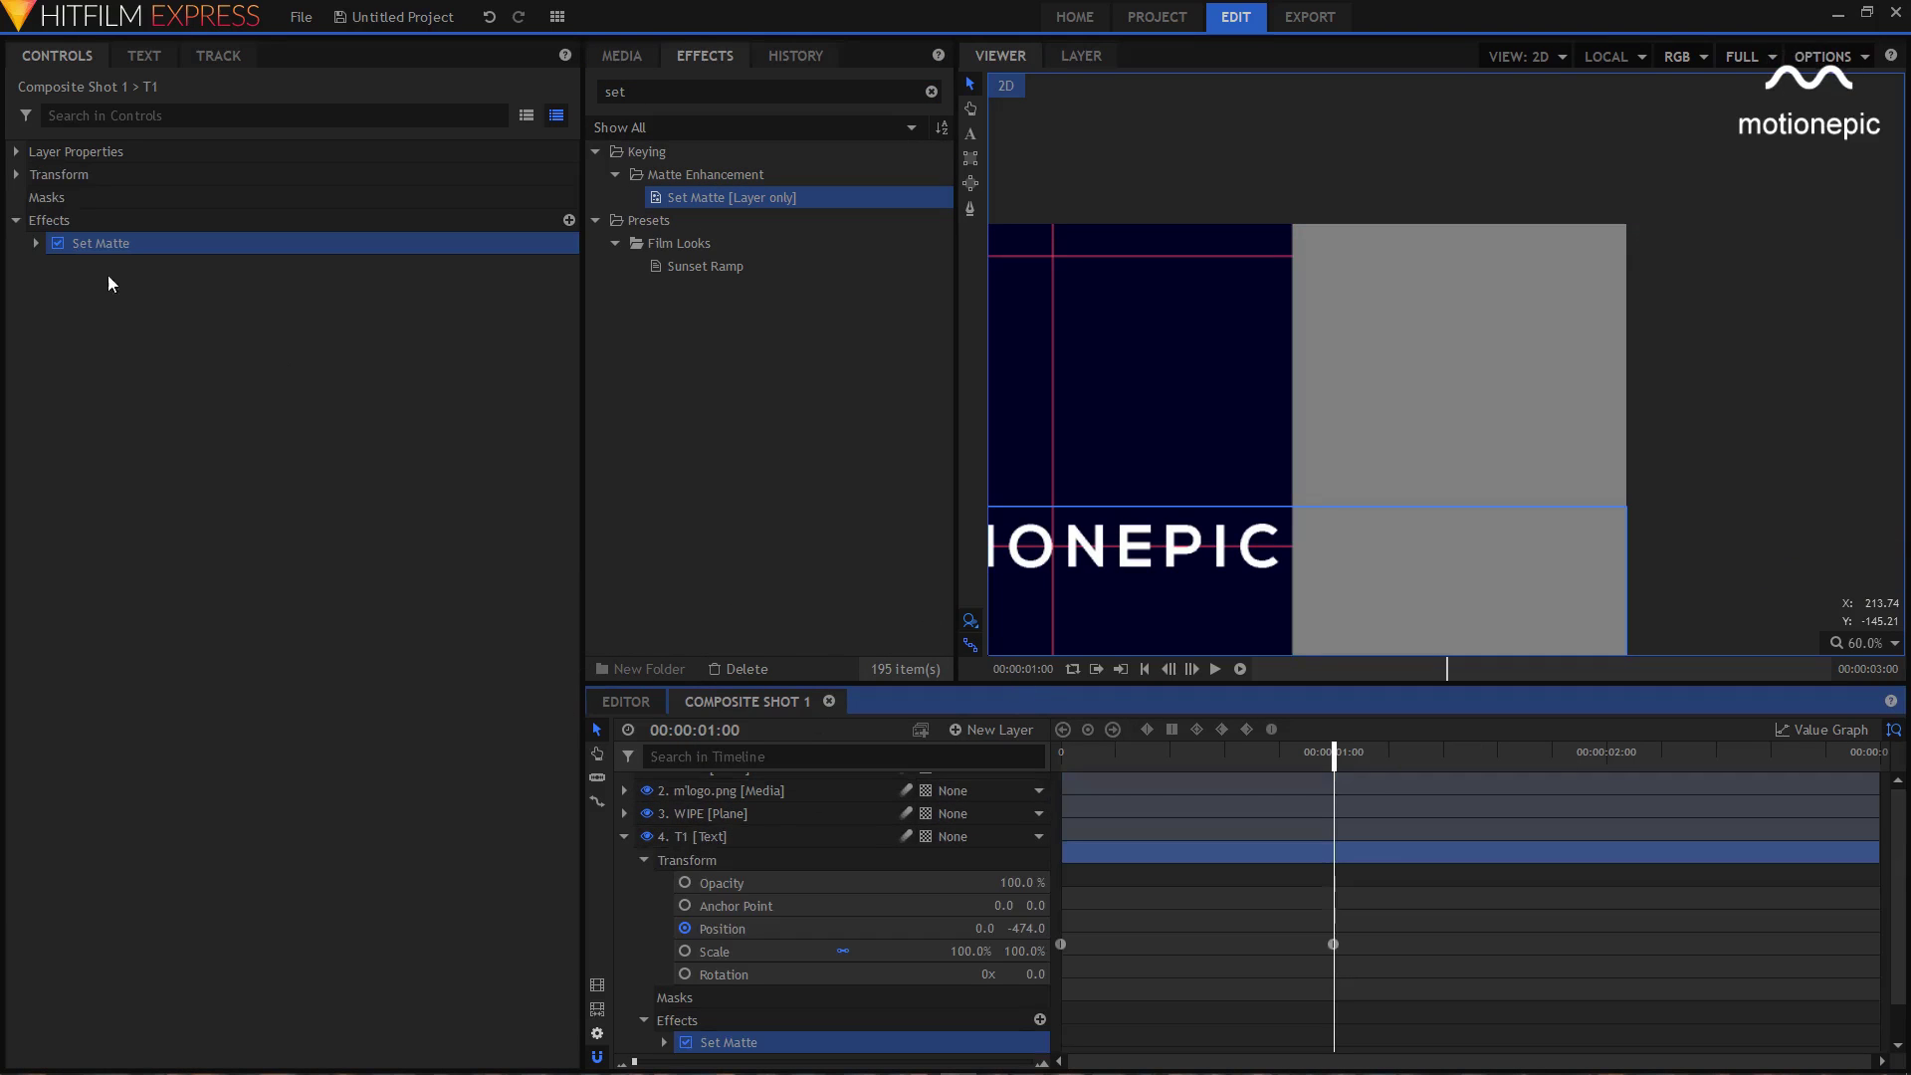
# - Set the text's Set Matte source layer to MASK and its blend to Subtract
pyautogui.click(30, 243)
pyautogui.click(338, 267)
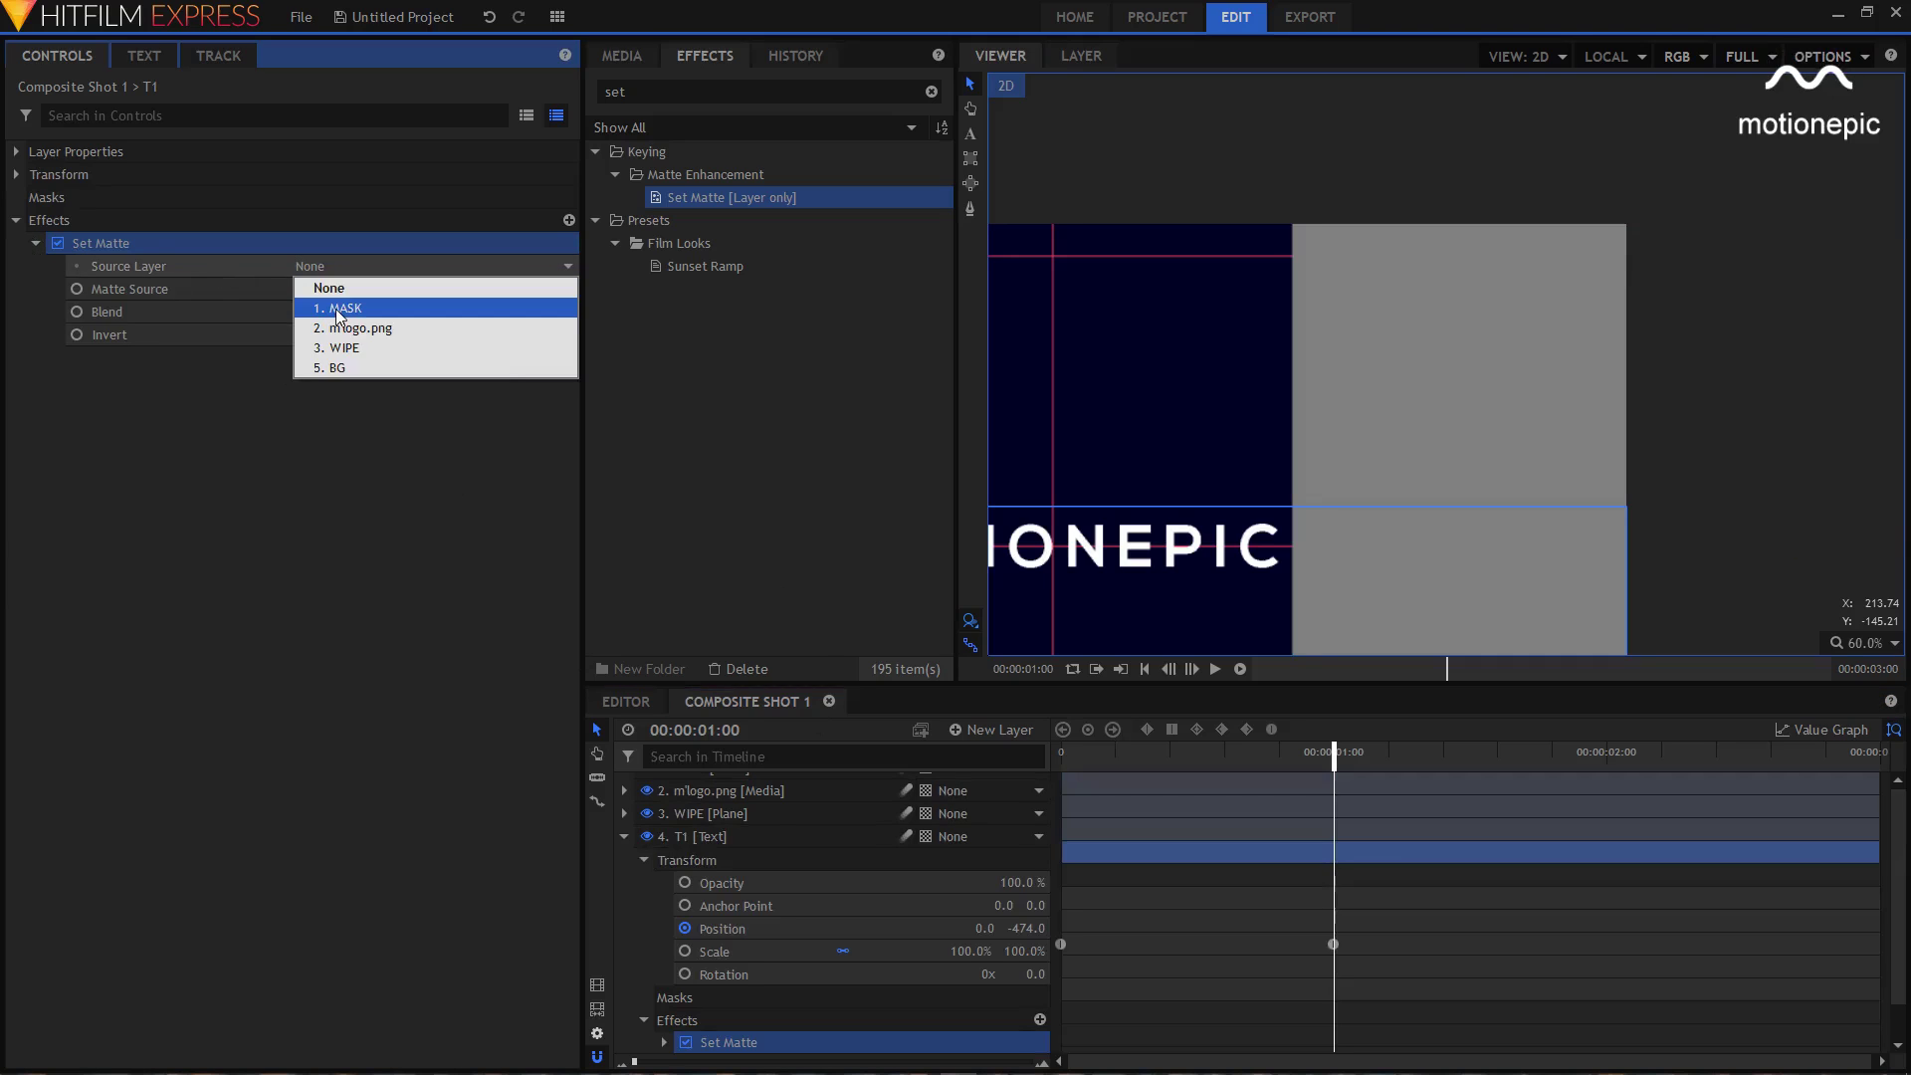
pyautogui.click(339, 308)
pyautogui.click(304, 311)
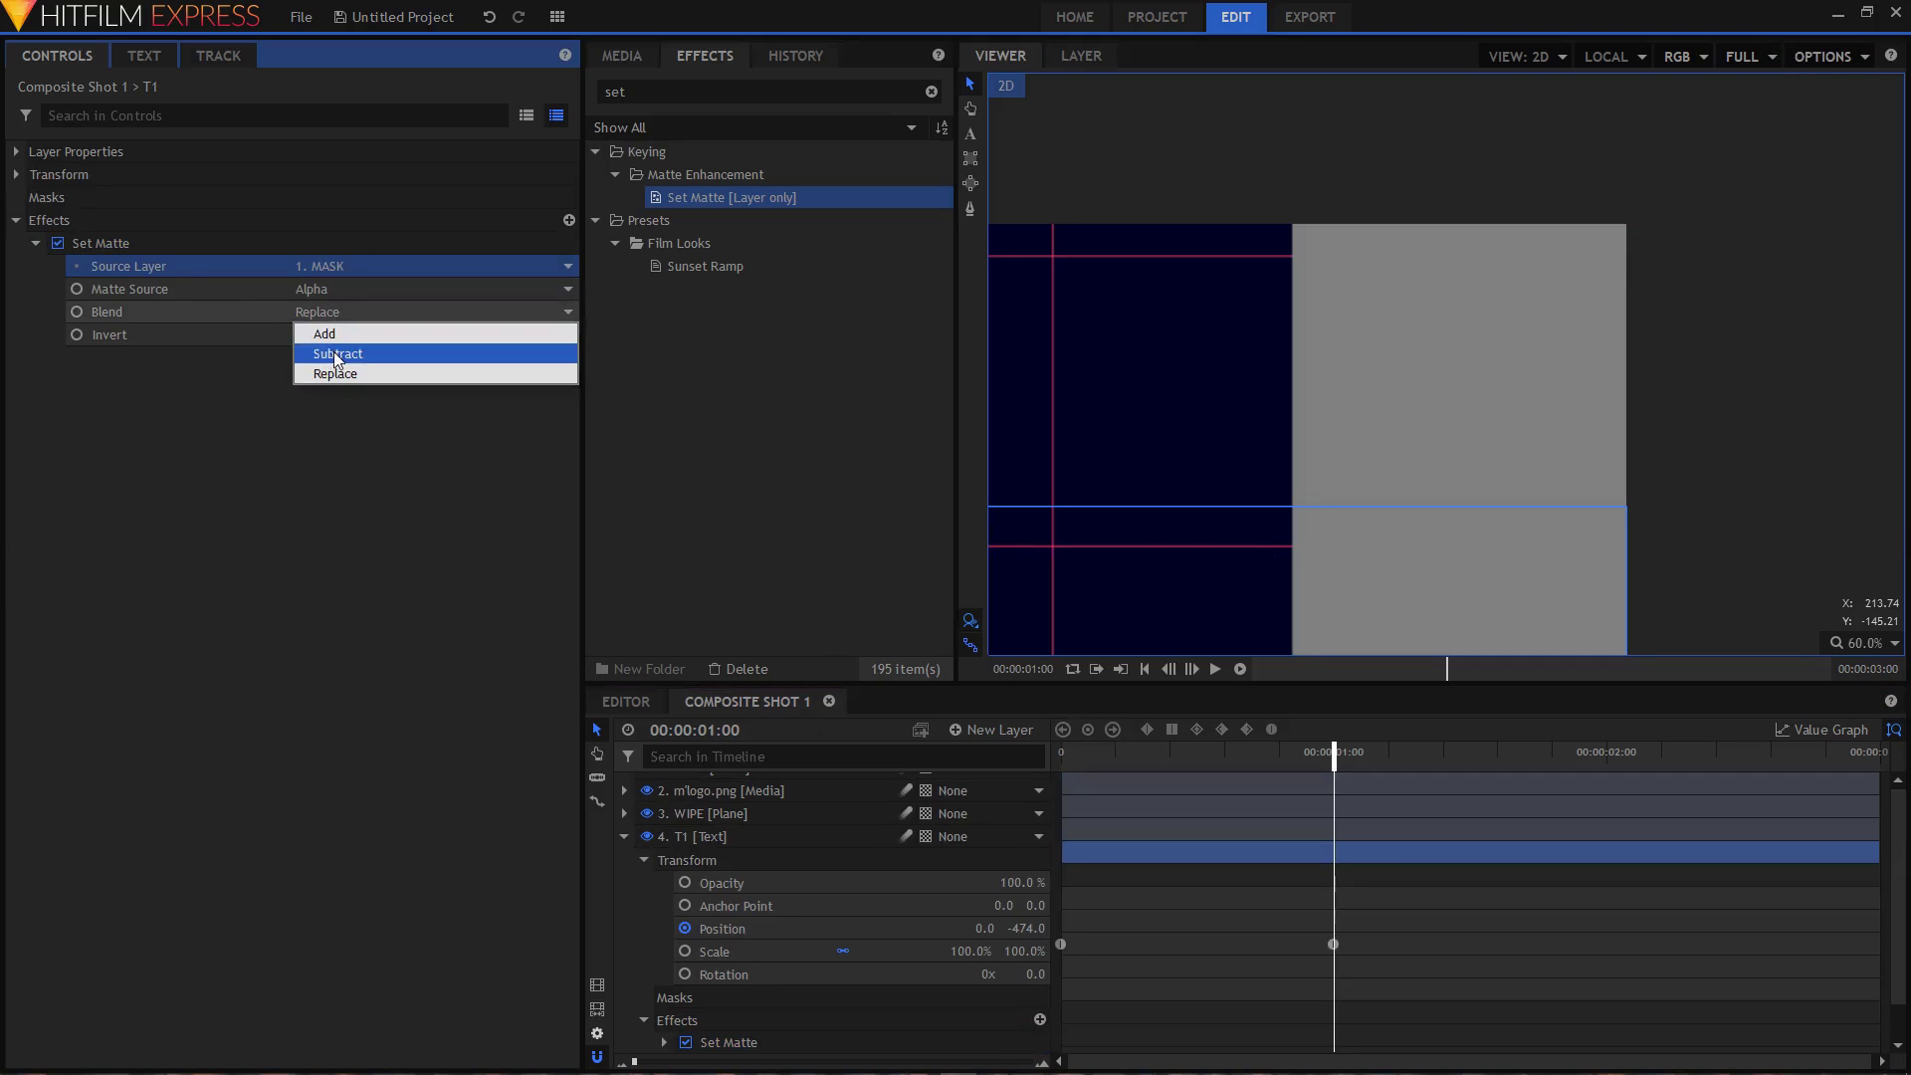
pyautogui.click(329, 347)
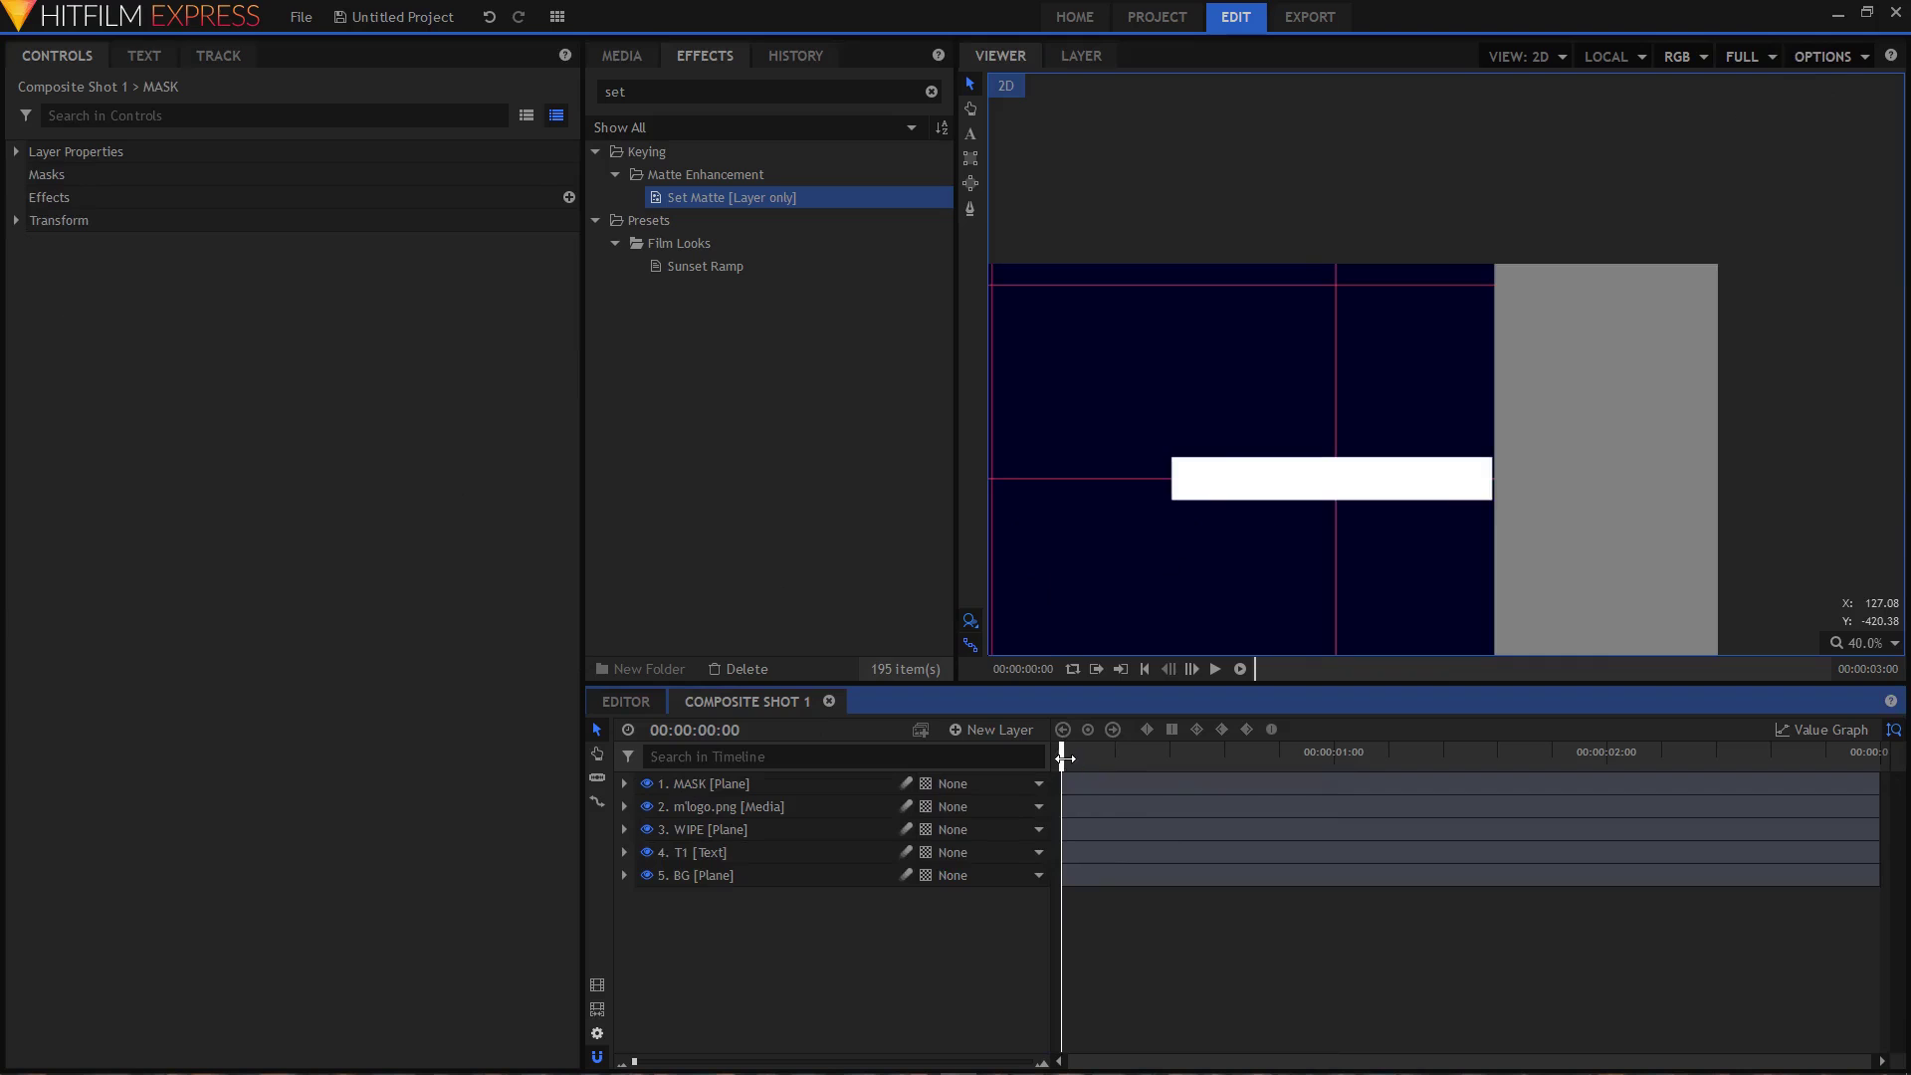
# - Hide the MASK plane and scrub to 00:00:01:28 to check the text reveal
pyautogui.click(817, 784)
pyautogui.moveTo(1085, 753); pyautogui.dragTo(1142, 754)
pyautogui.click(642, 785)
pyautogui.click(649, 783)
pyautogui.click(648, 783)
pyautogui.moveTo(1165, 759); pyautogui.dragTo(1461, 756)
# - Create a second grey 1920 x 1080 plane named MASK LOGO
pyautogui.click(992, 730)
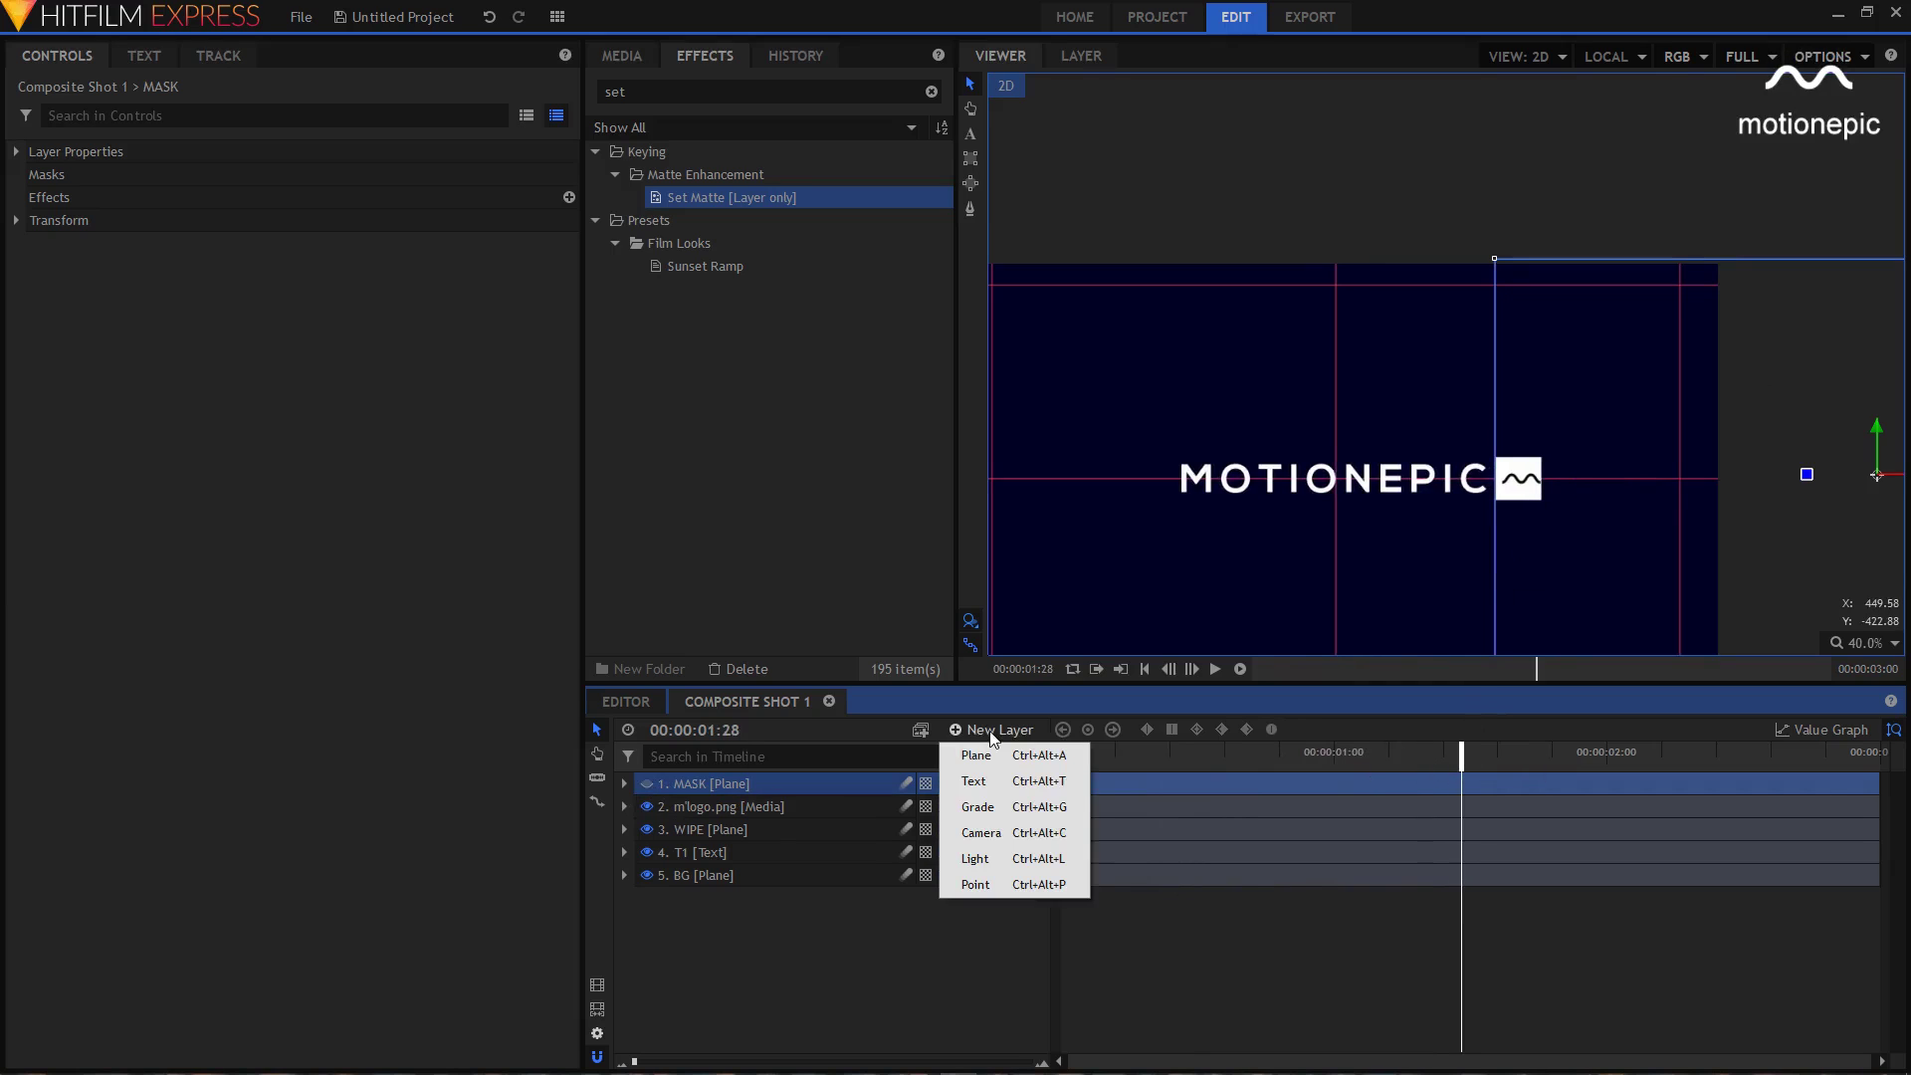
pyautogui.click(990, 755)
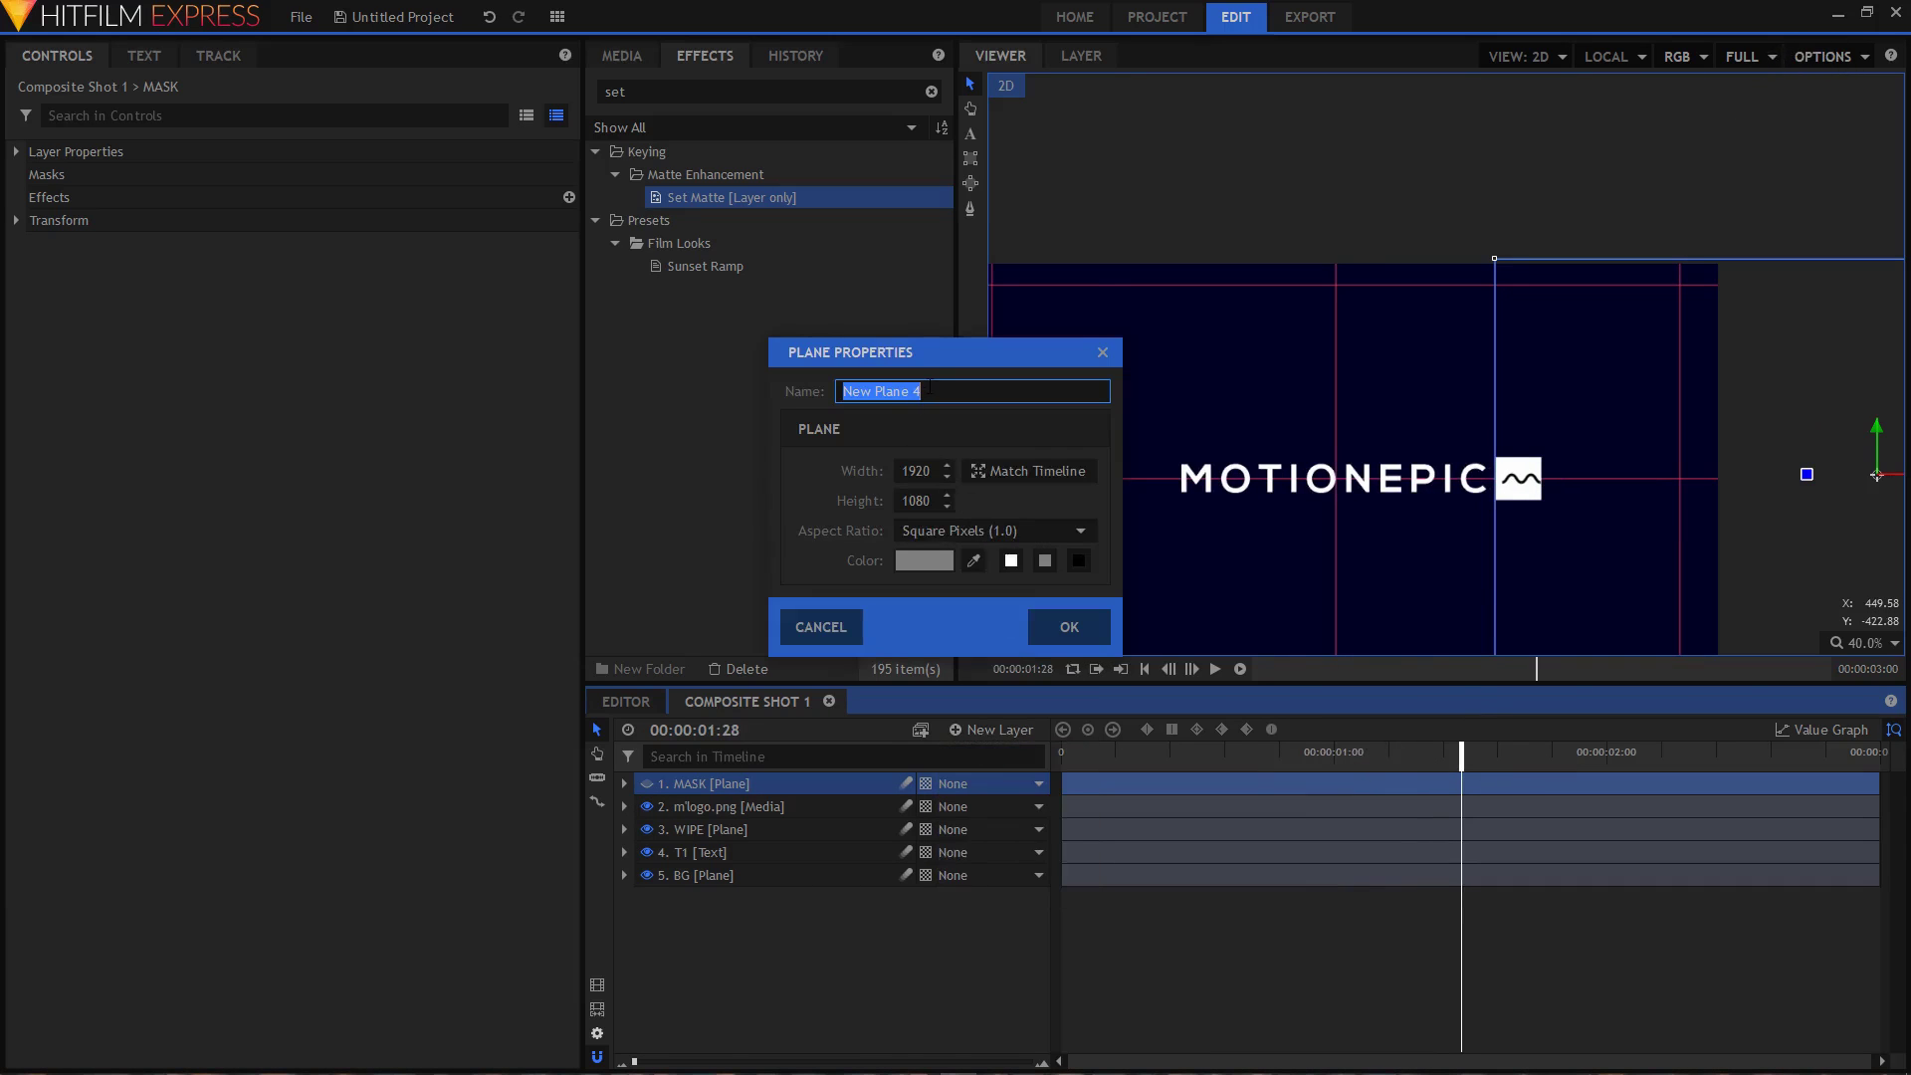
pyautogui.write('MASK LOGO')
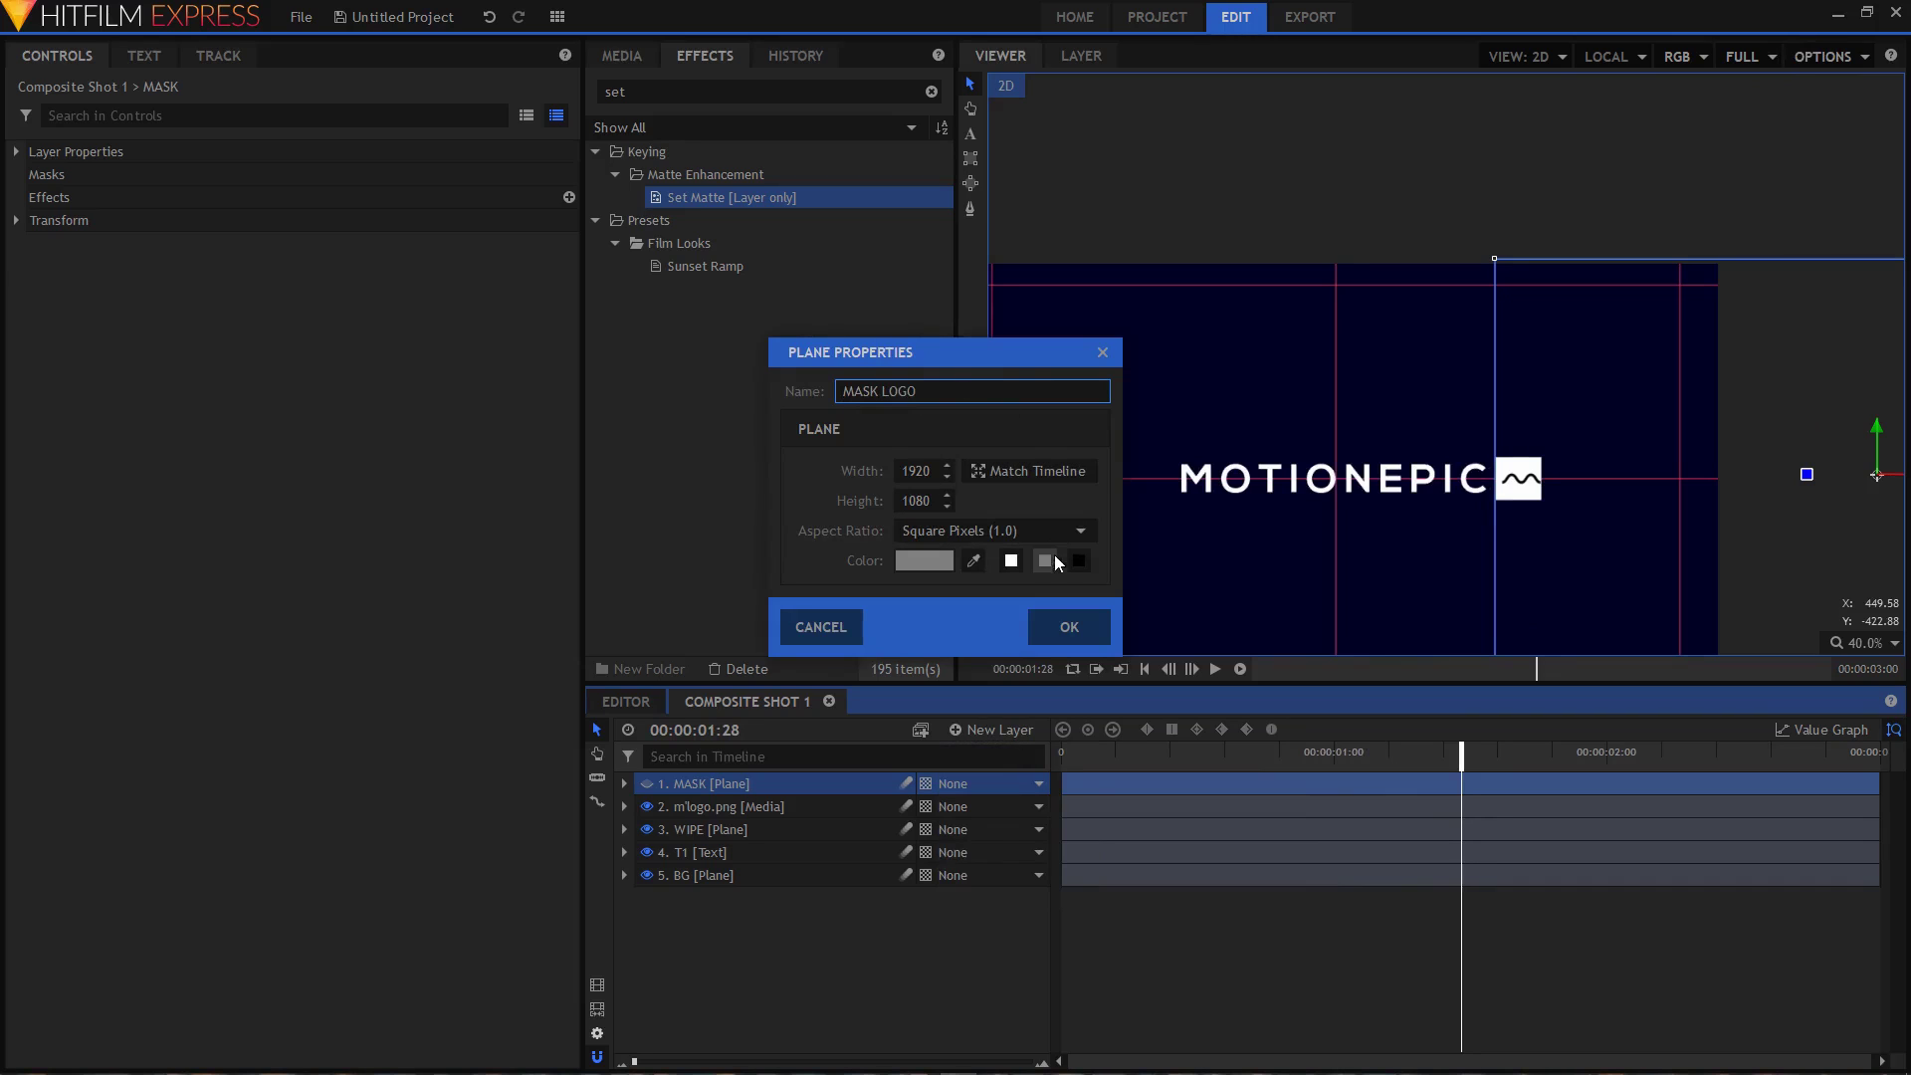
pyautogui.click(1069, 627)
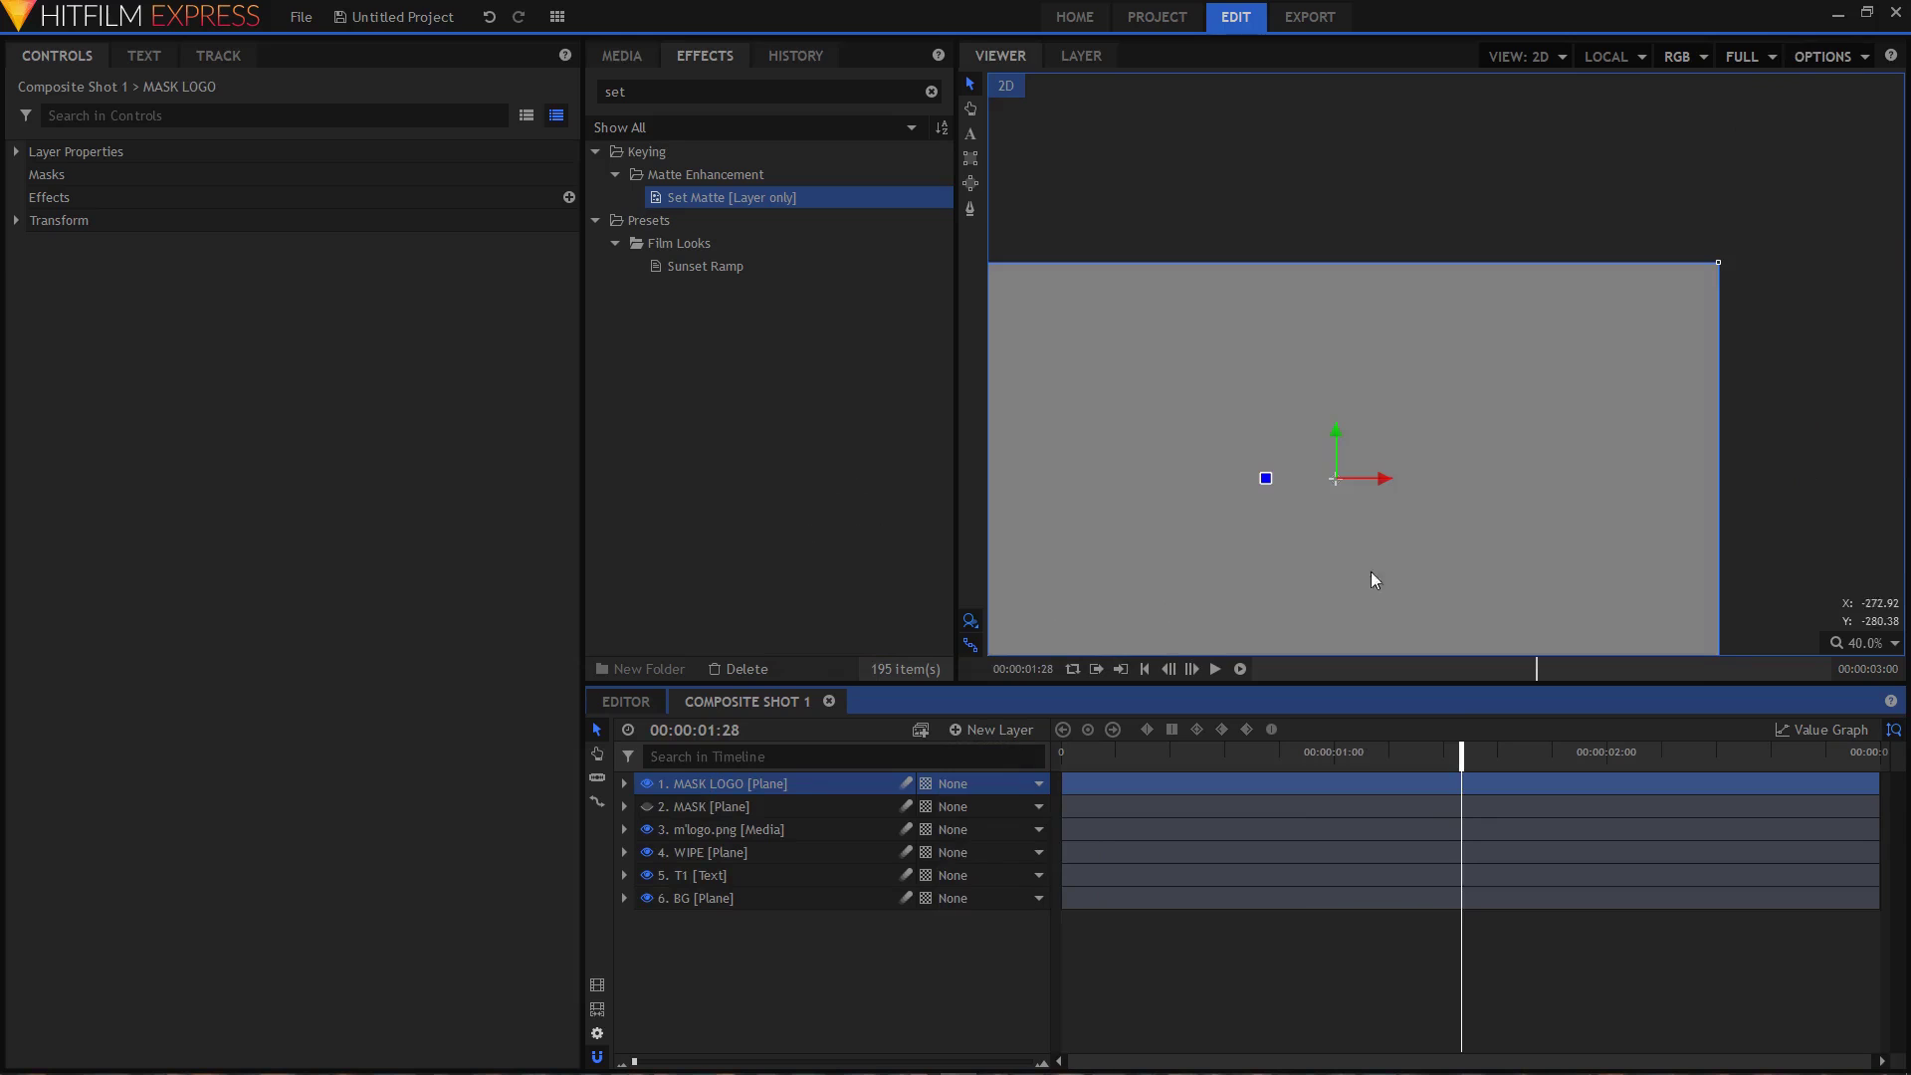
# - Lower the MASK LOGO plane's opacity to about 56% so the title shows through it
pyautogui.click(1502, 521)
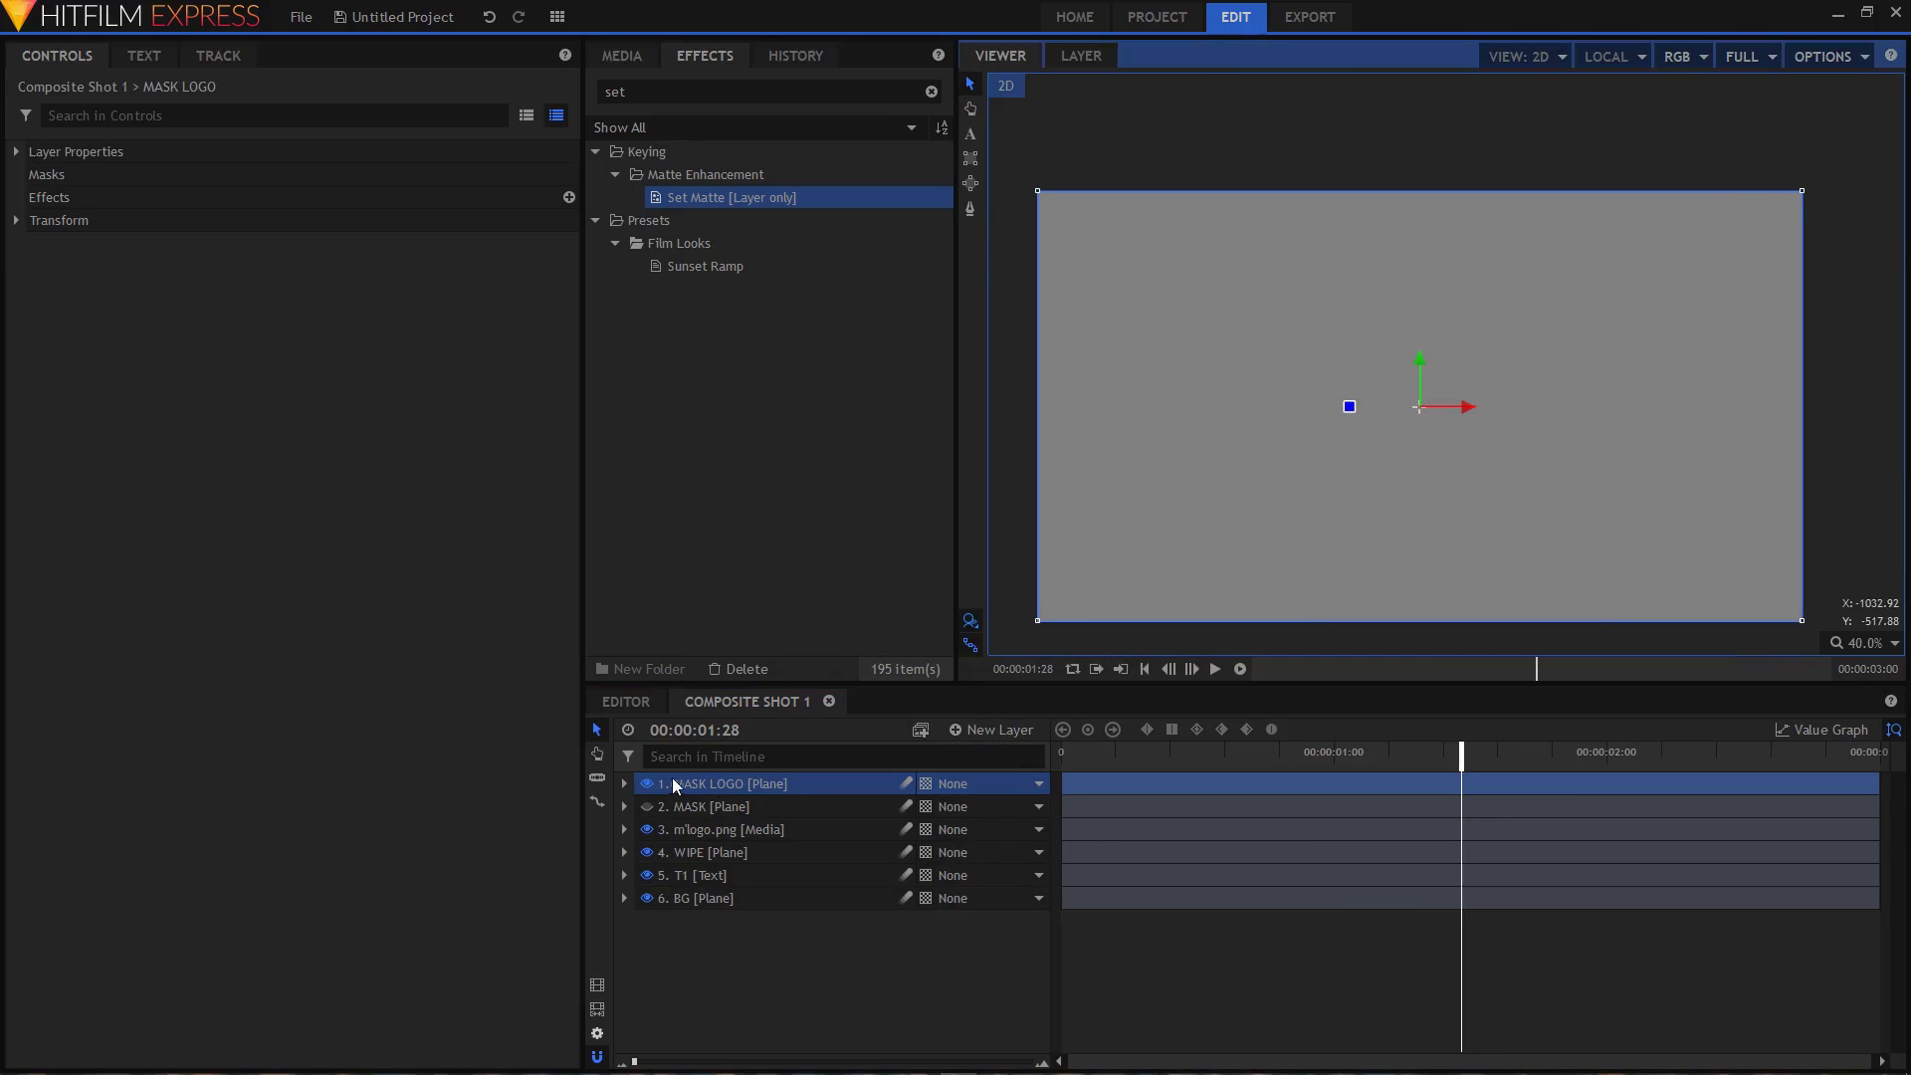
pyautogui.click(623, 783)
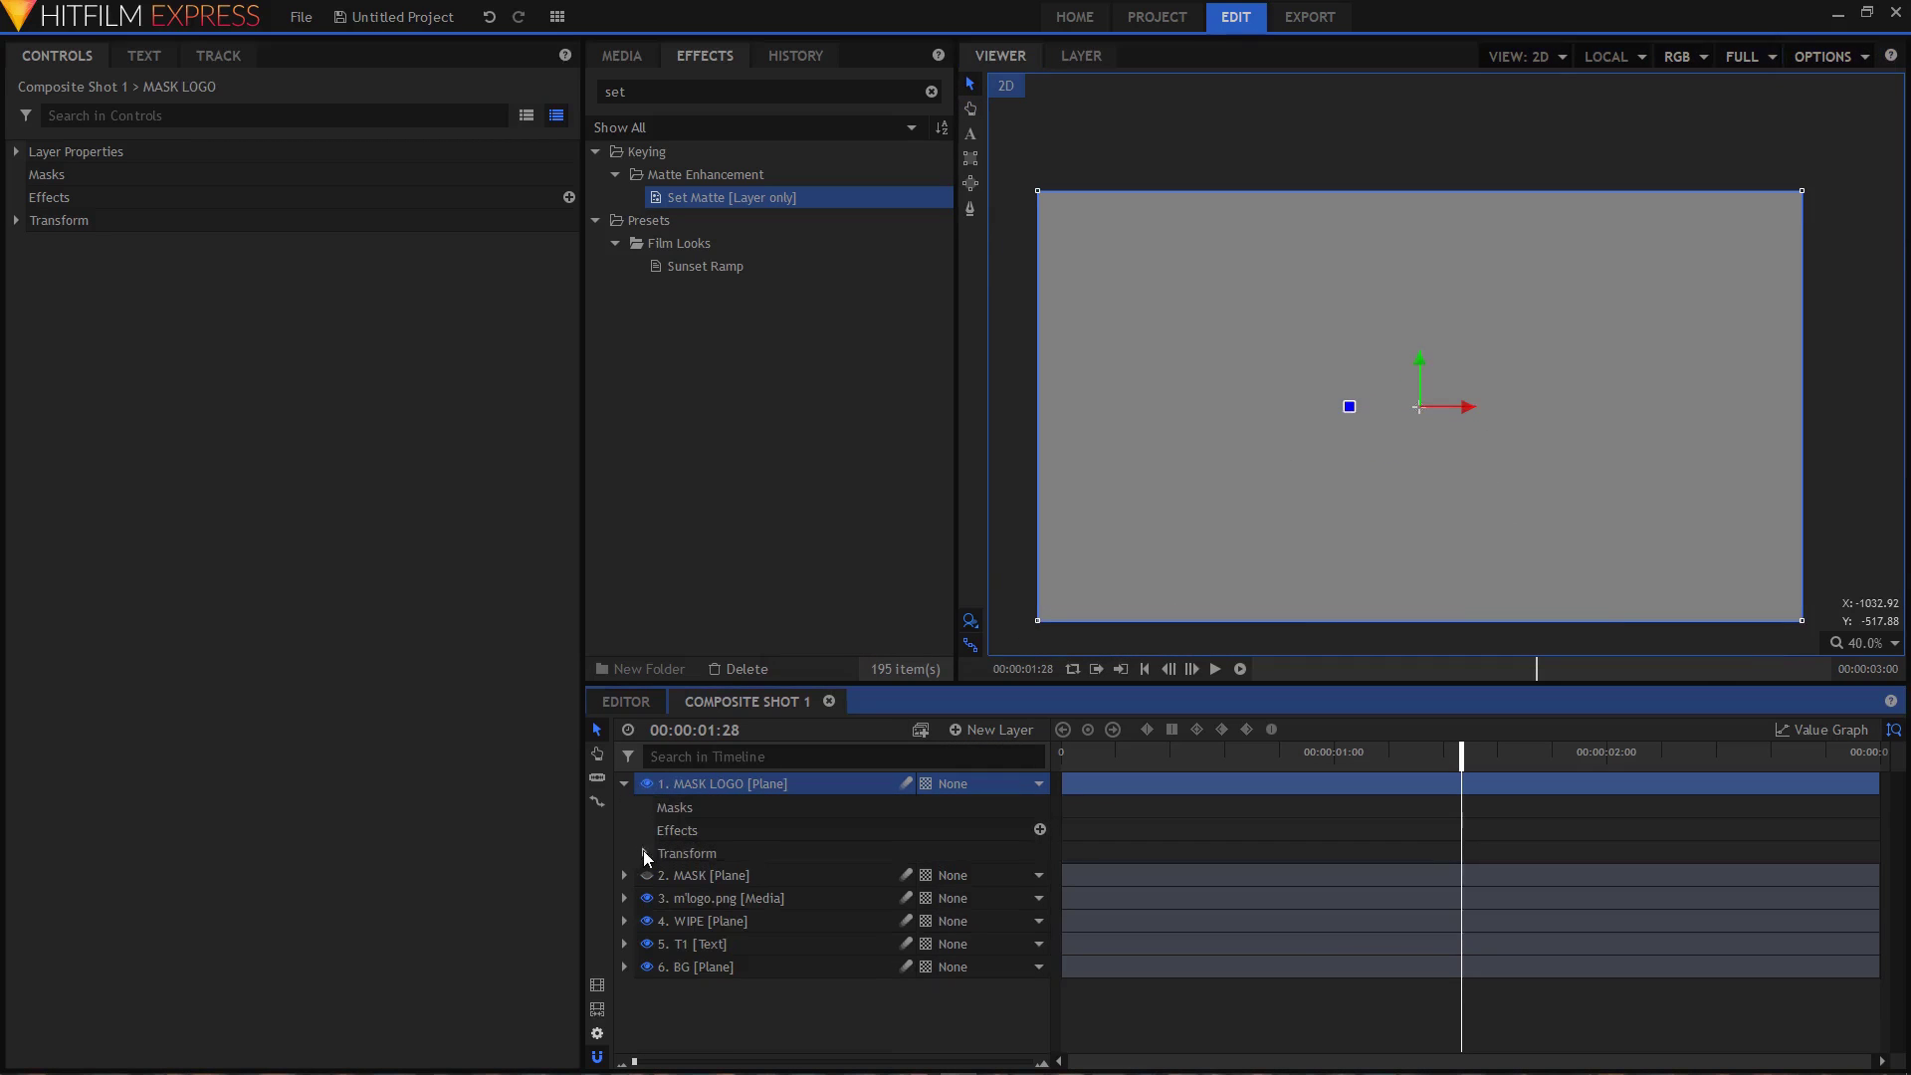
pyautogui.click(644, 853)
pyautogui.moveTo(1015, 876); pyautogui.dragTo(966, 875)
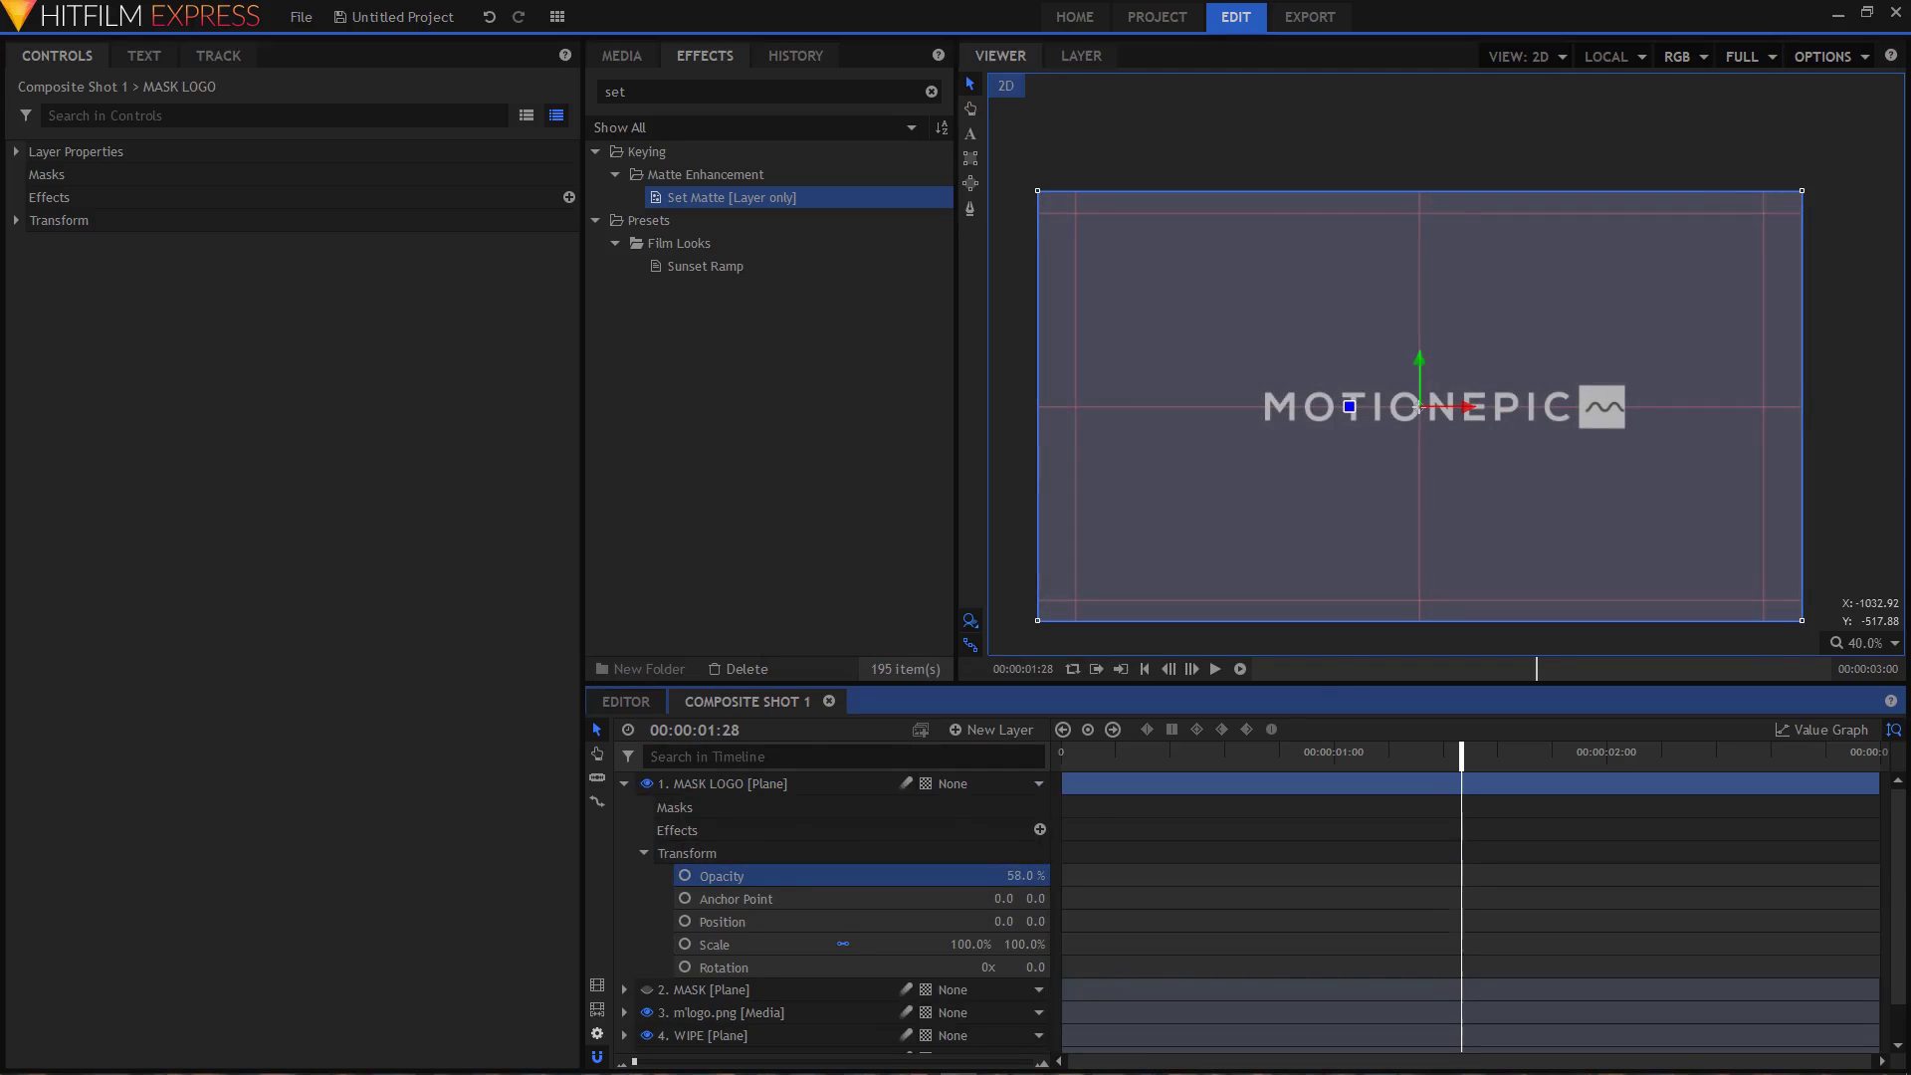
# - Move the MASK LOGO plane right to about X 1475, bringing its left edge to the white square's right edge
pyautogui.moveTo(1460, 408); pyautogui.dragTo(1888, 376)
pyautogui.scroll(3, 1495, 392)
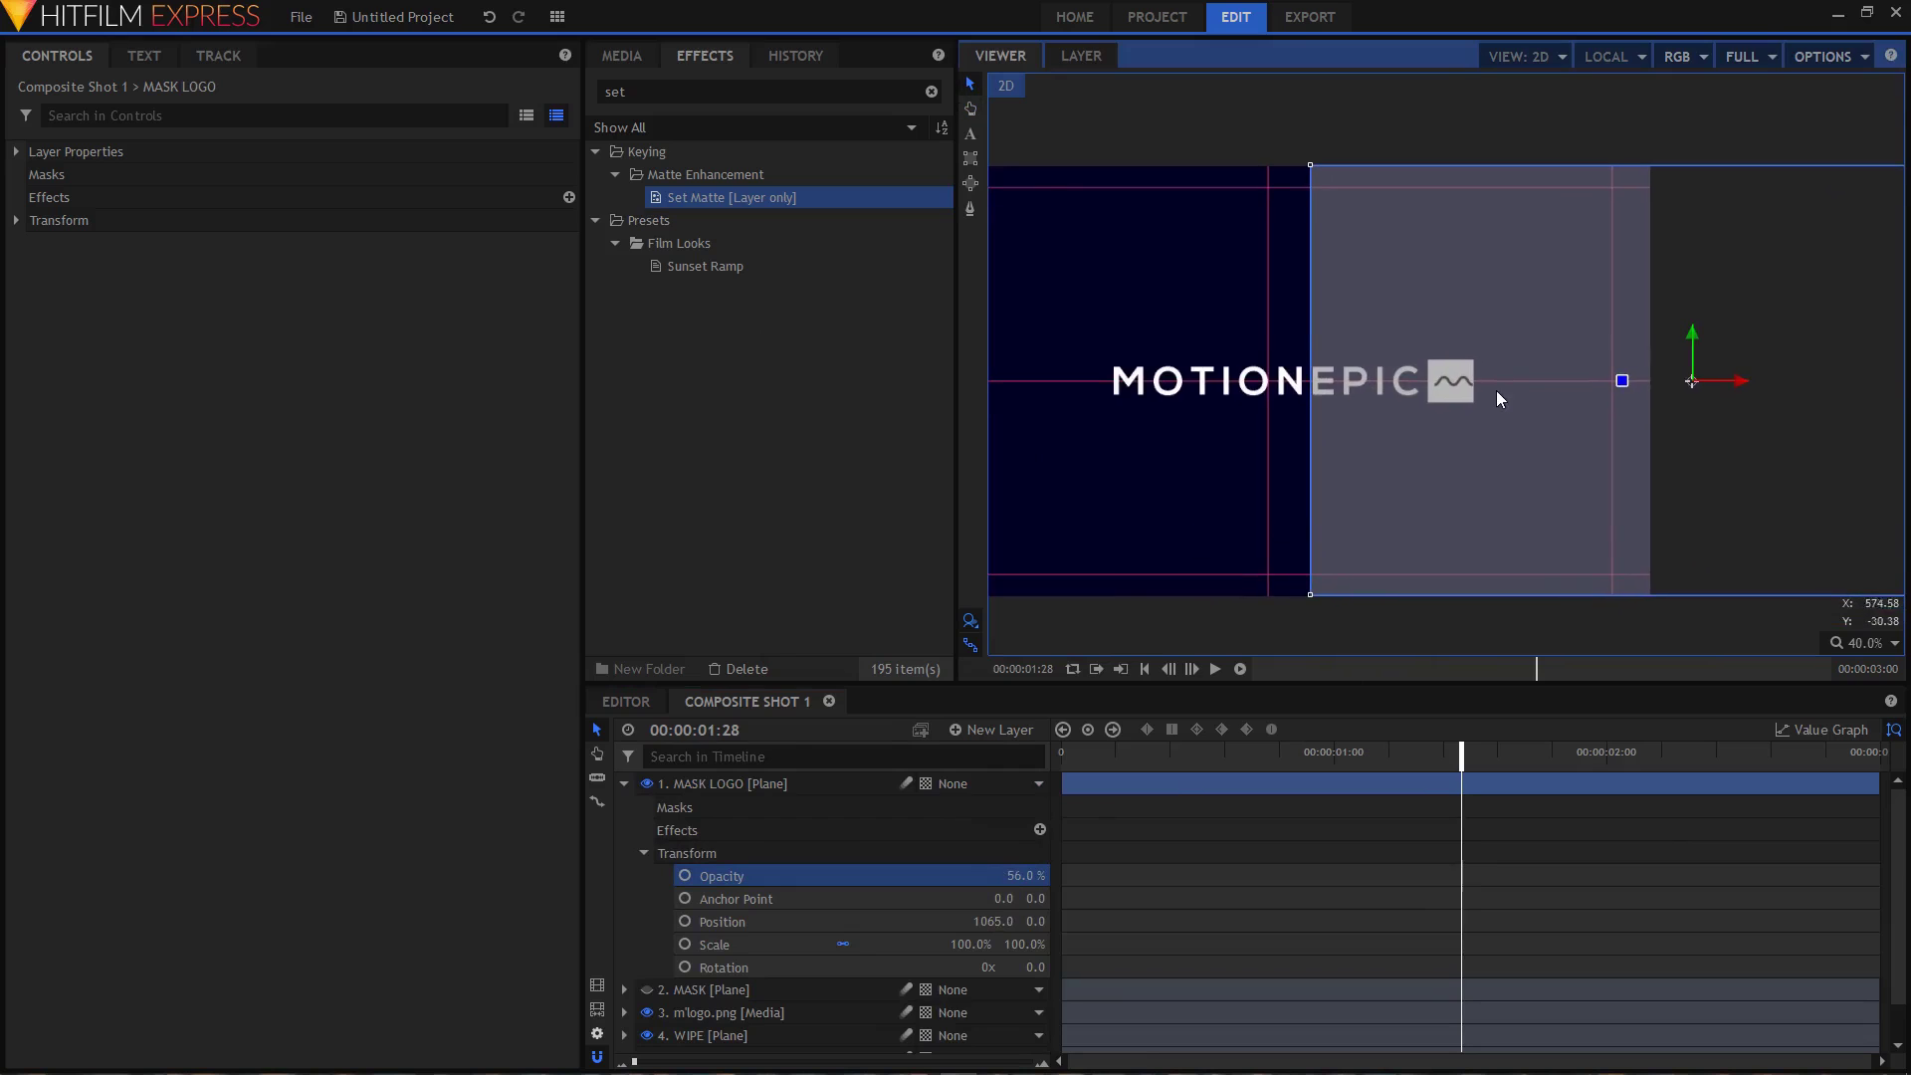
pyautogui.moveTo(1703, 356); pyautogui.dragTo(1910, 337)
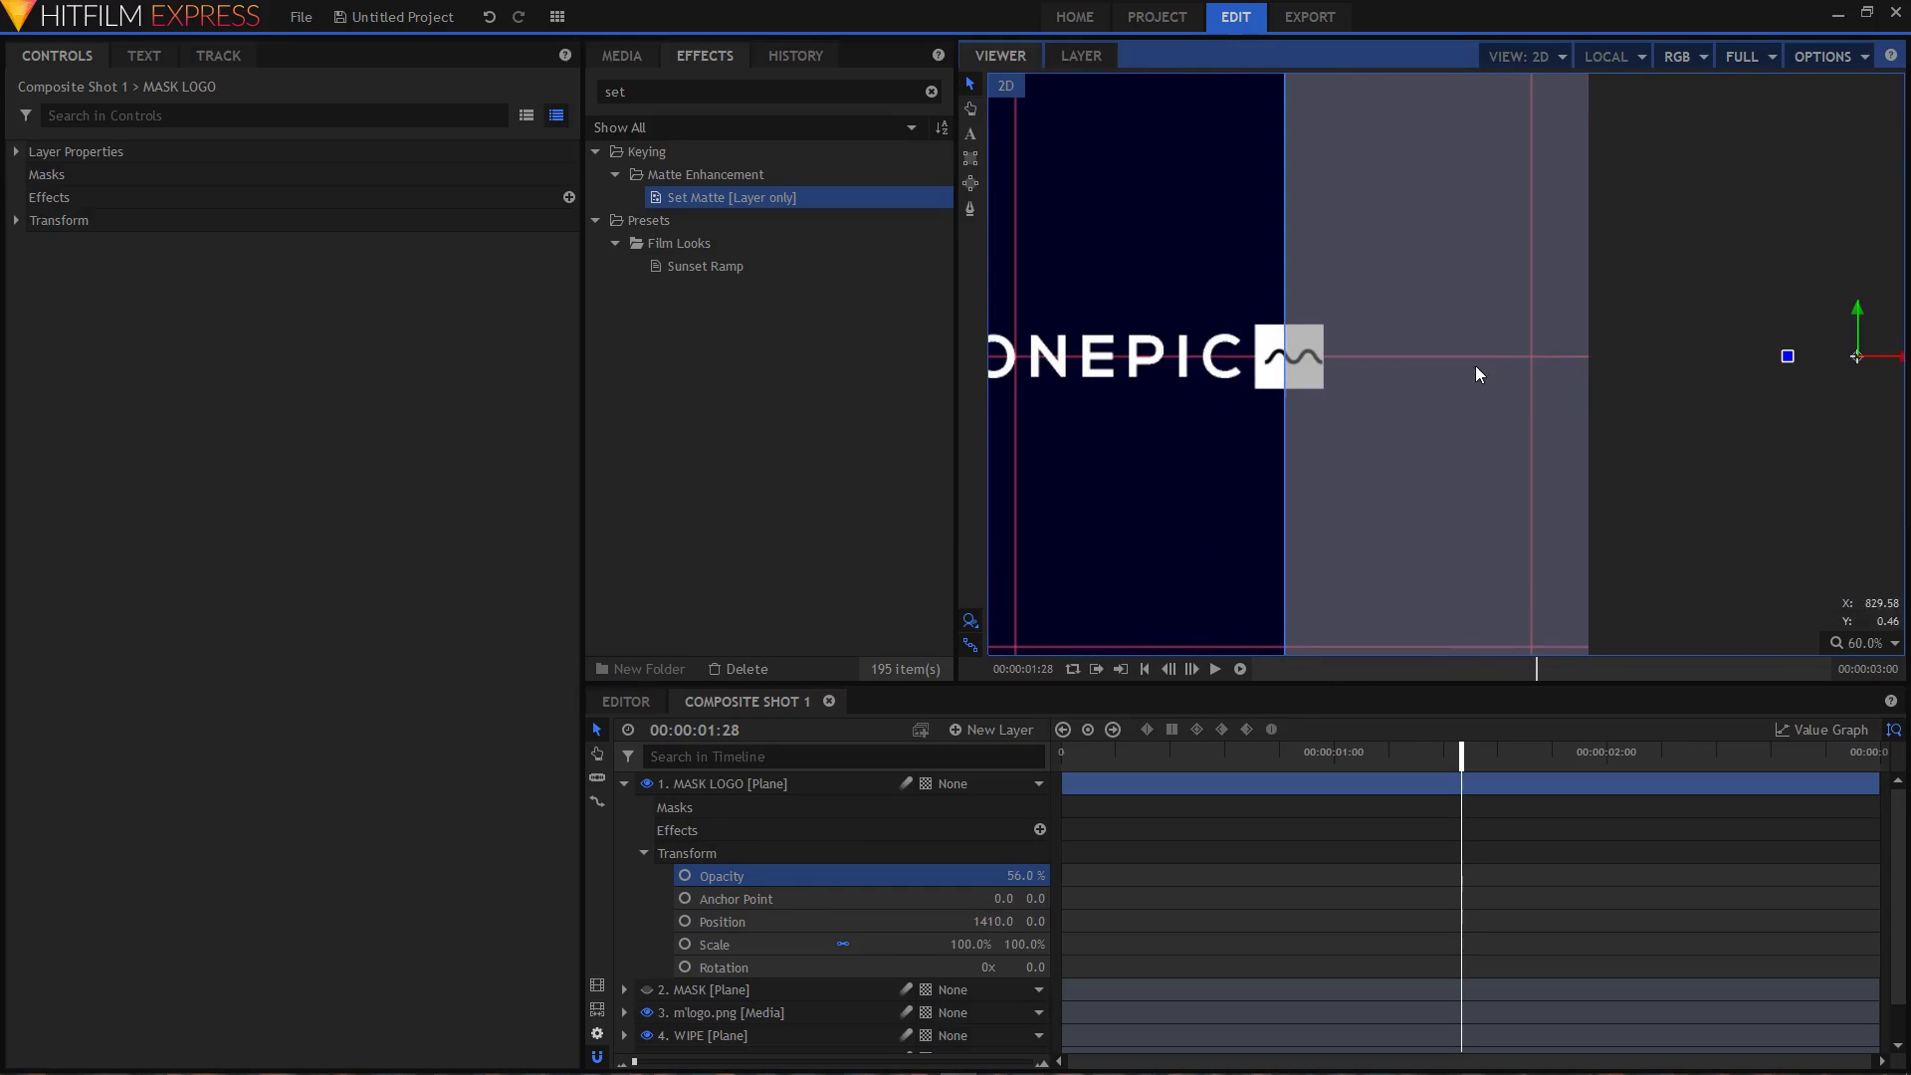
pyautogui.hscroll(3, 1479, 374)
pyautogui.moveTo(1757, 353); pyautogui.dragTo(1783, 354)
pyautogui.scroll(6, 1227, 338)
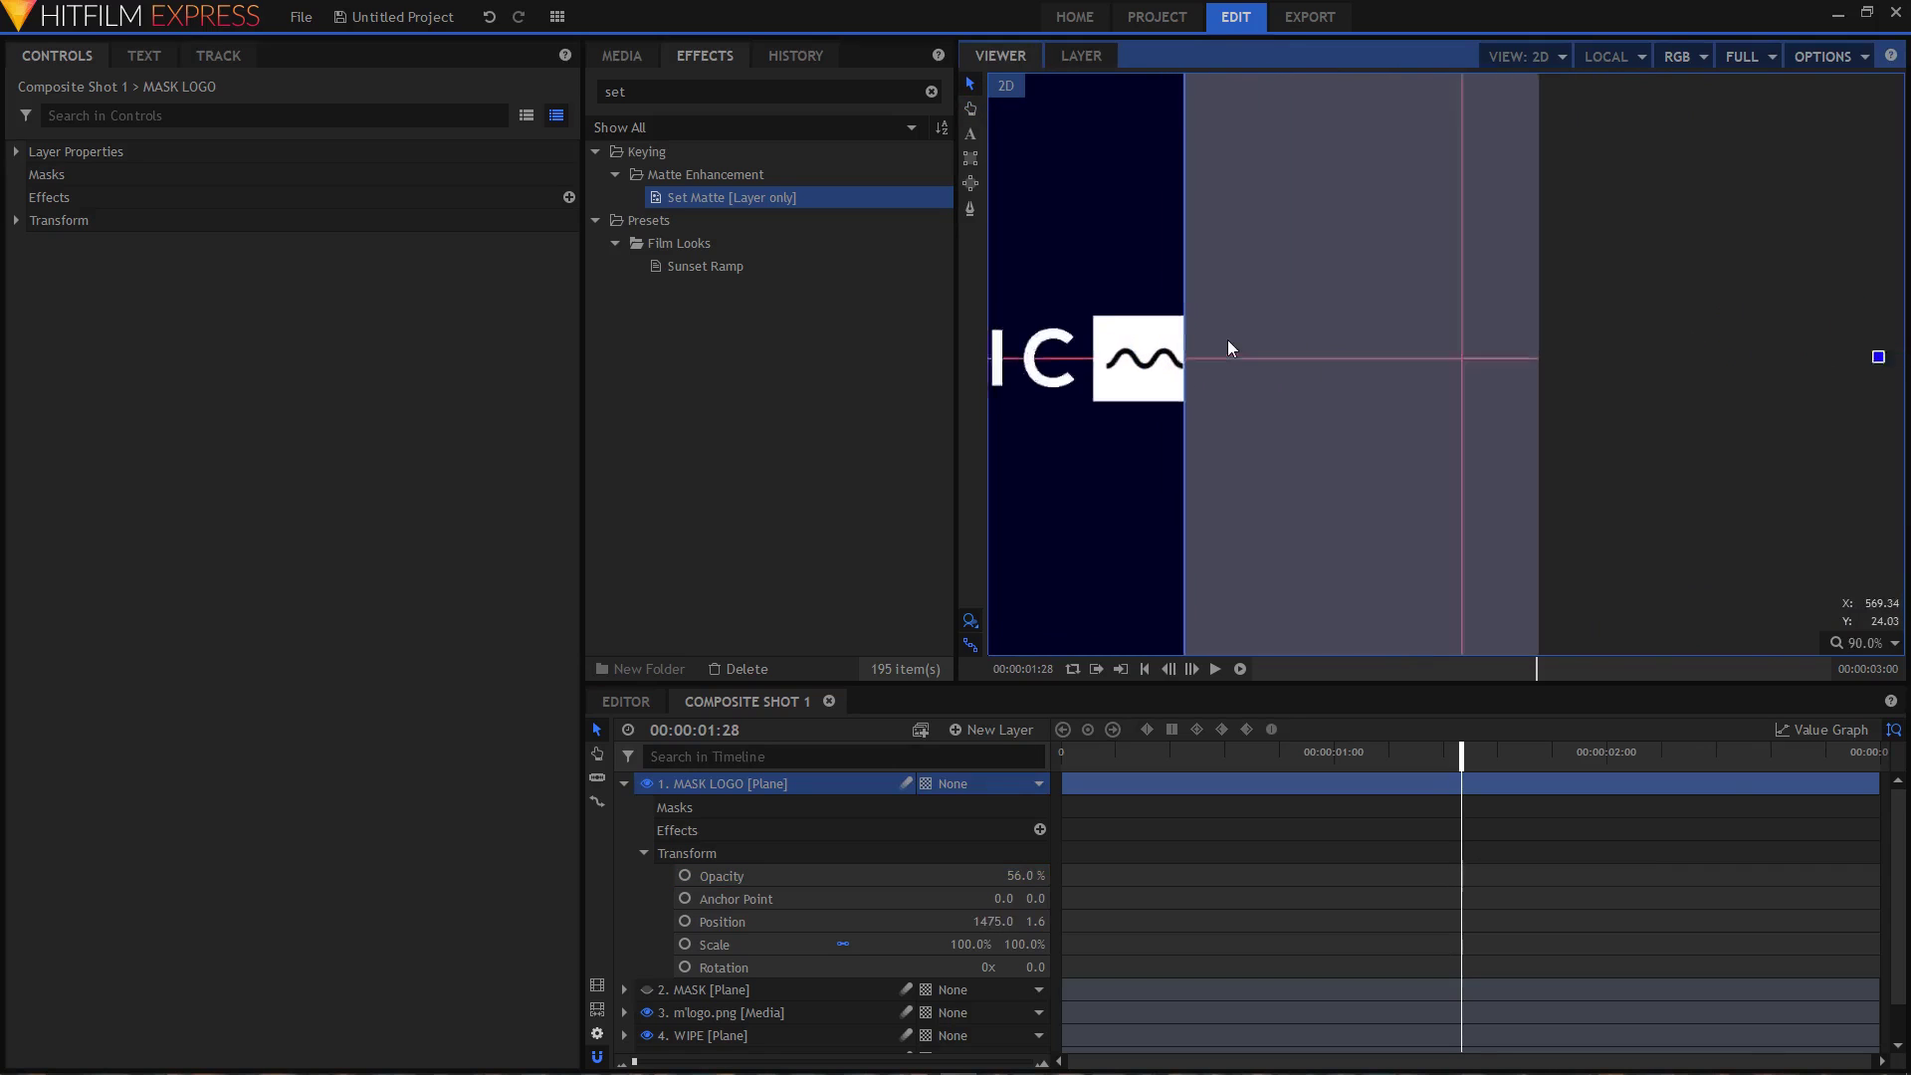
# - Fine-tune the MASK LOGO plane's X position to 1476 and restore its full opacity
pyautogui.click(980, 936)
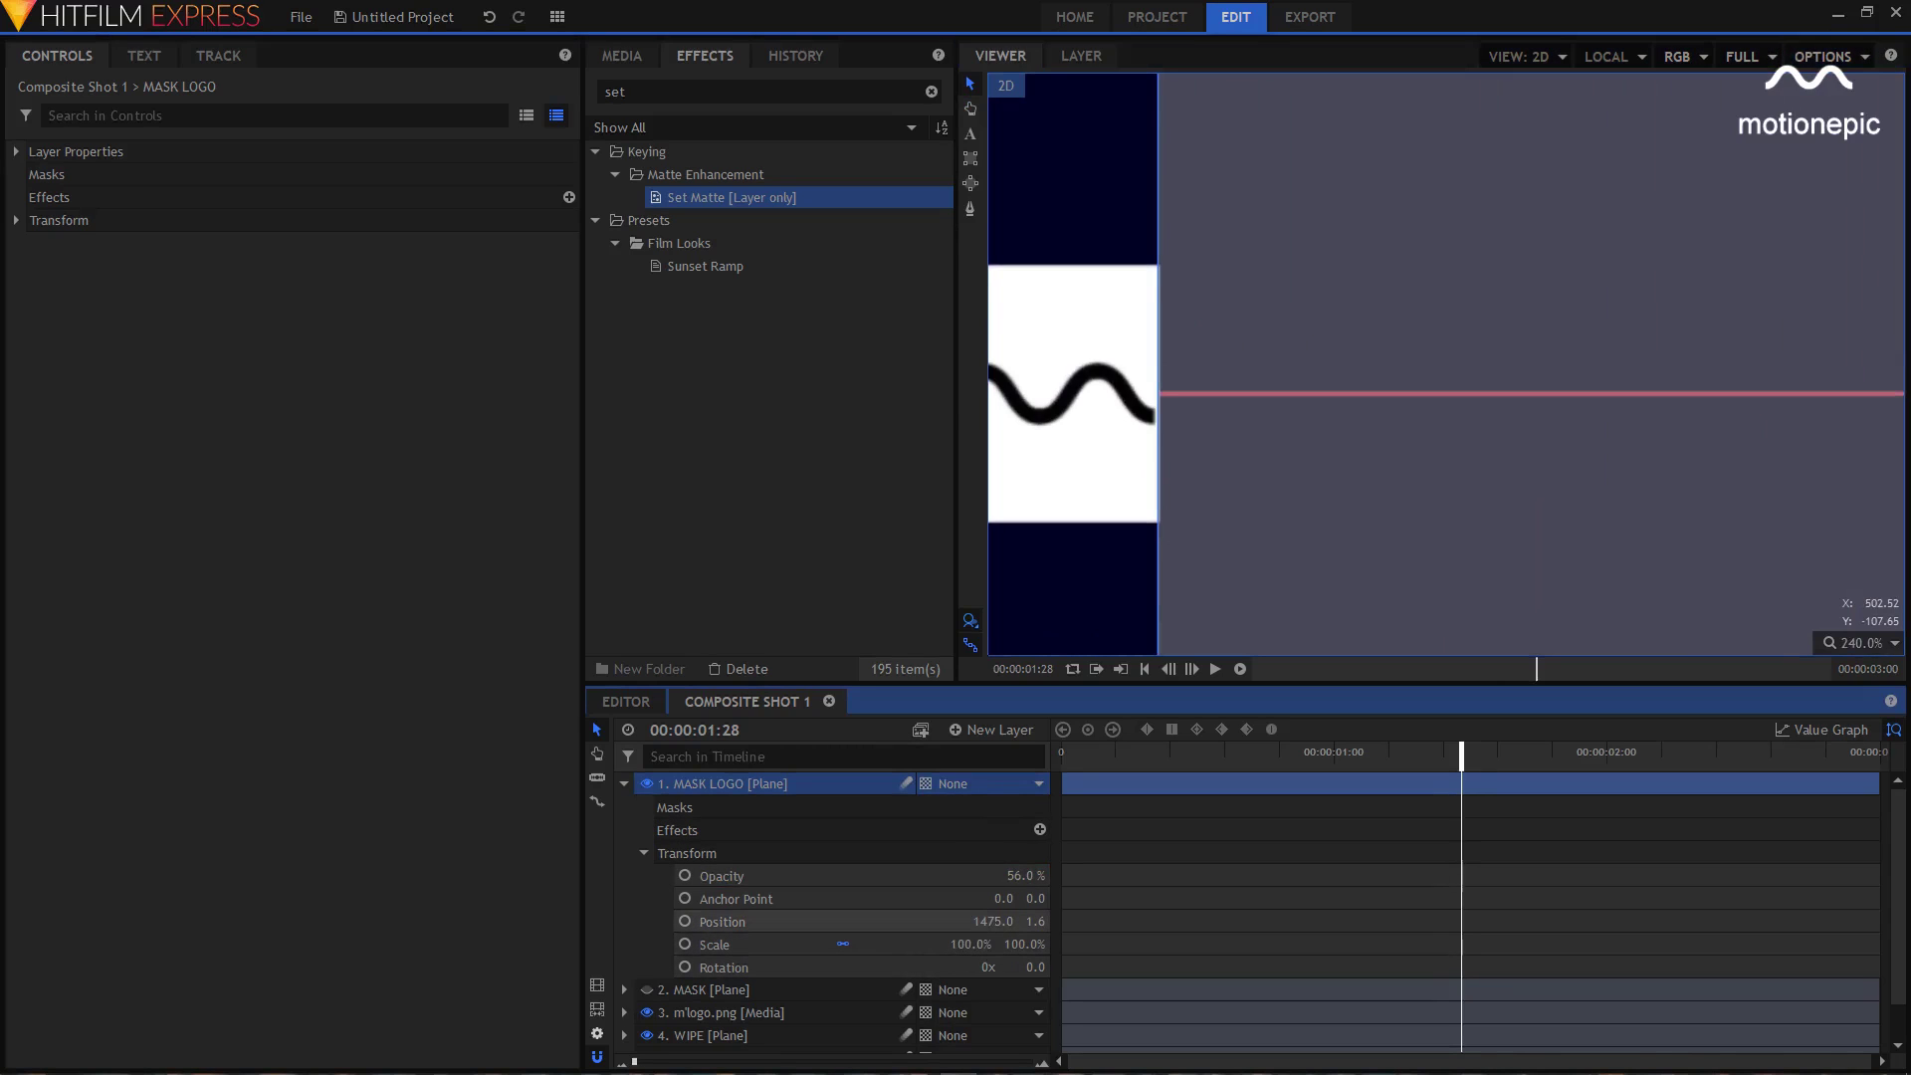
pyautogui.press('Right')
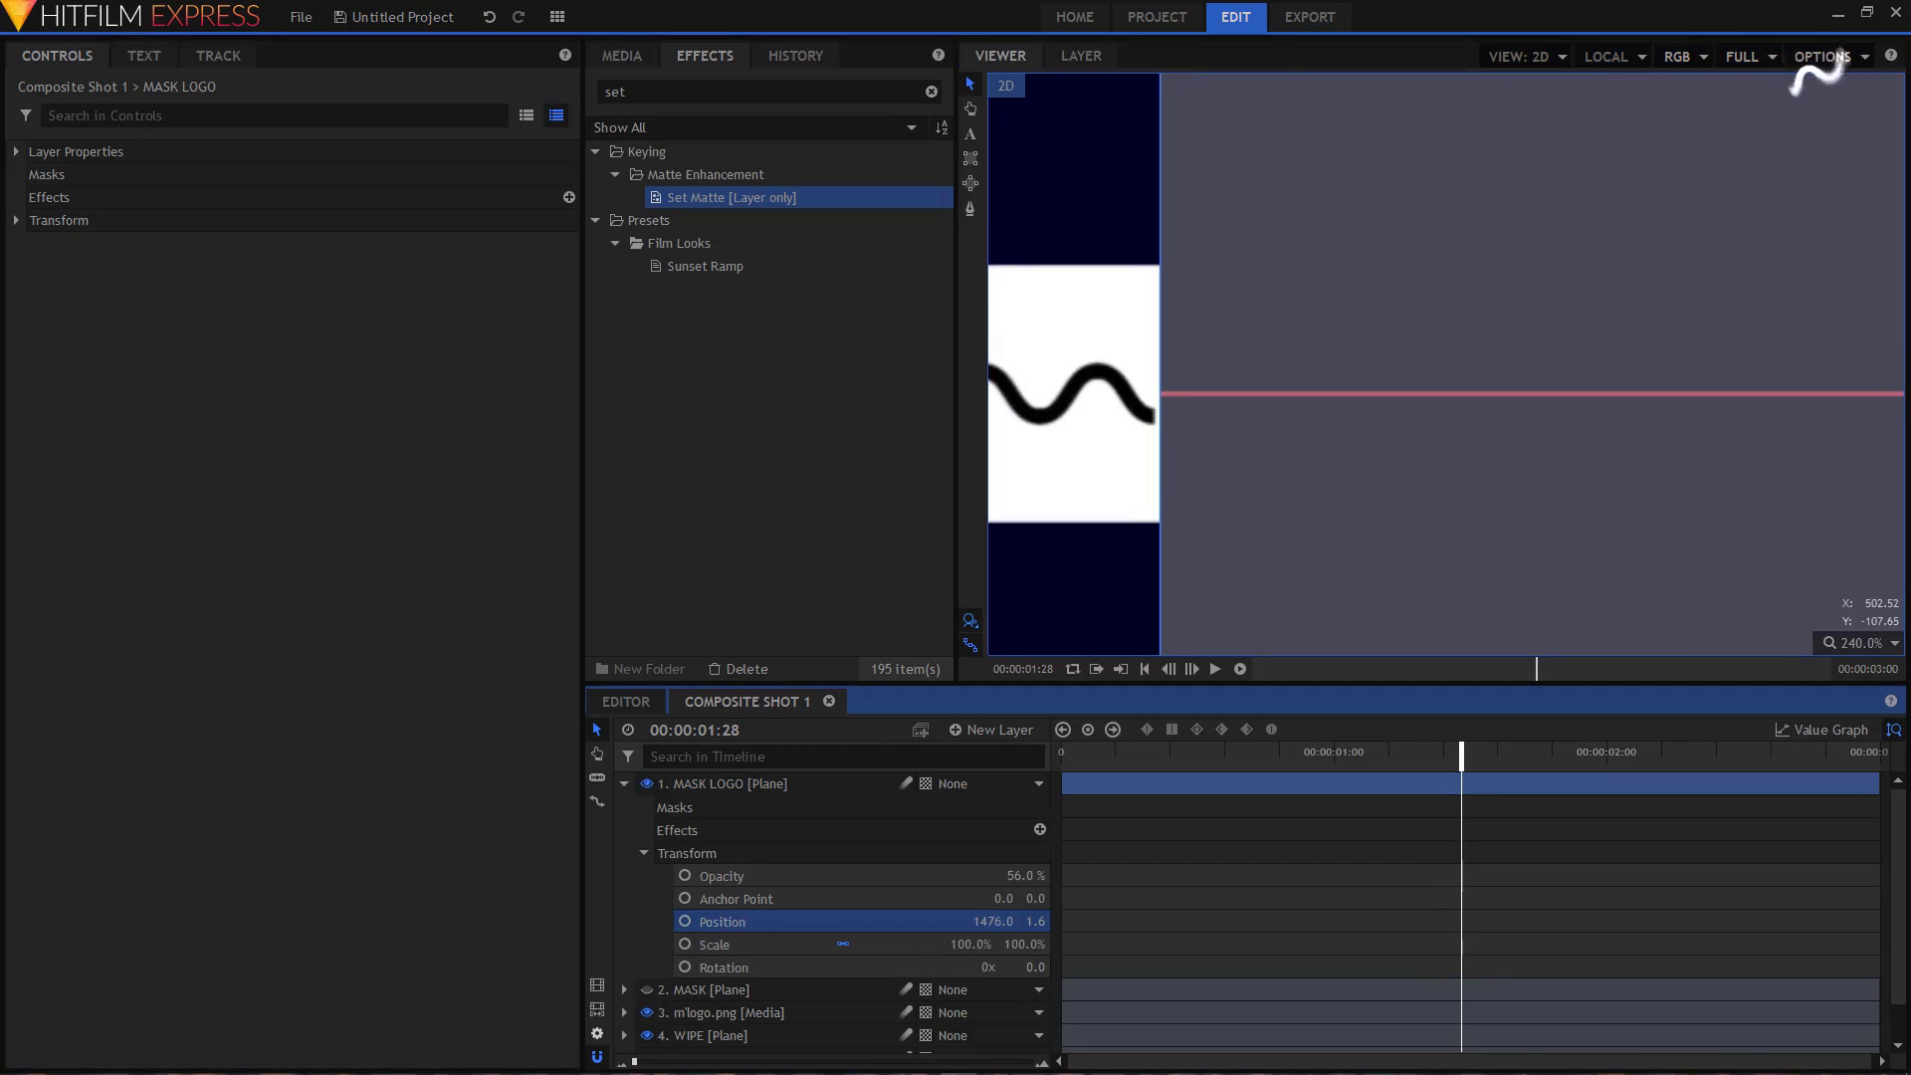
pyautogui.scroll(-5, 1172, 465)
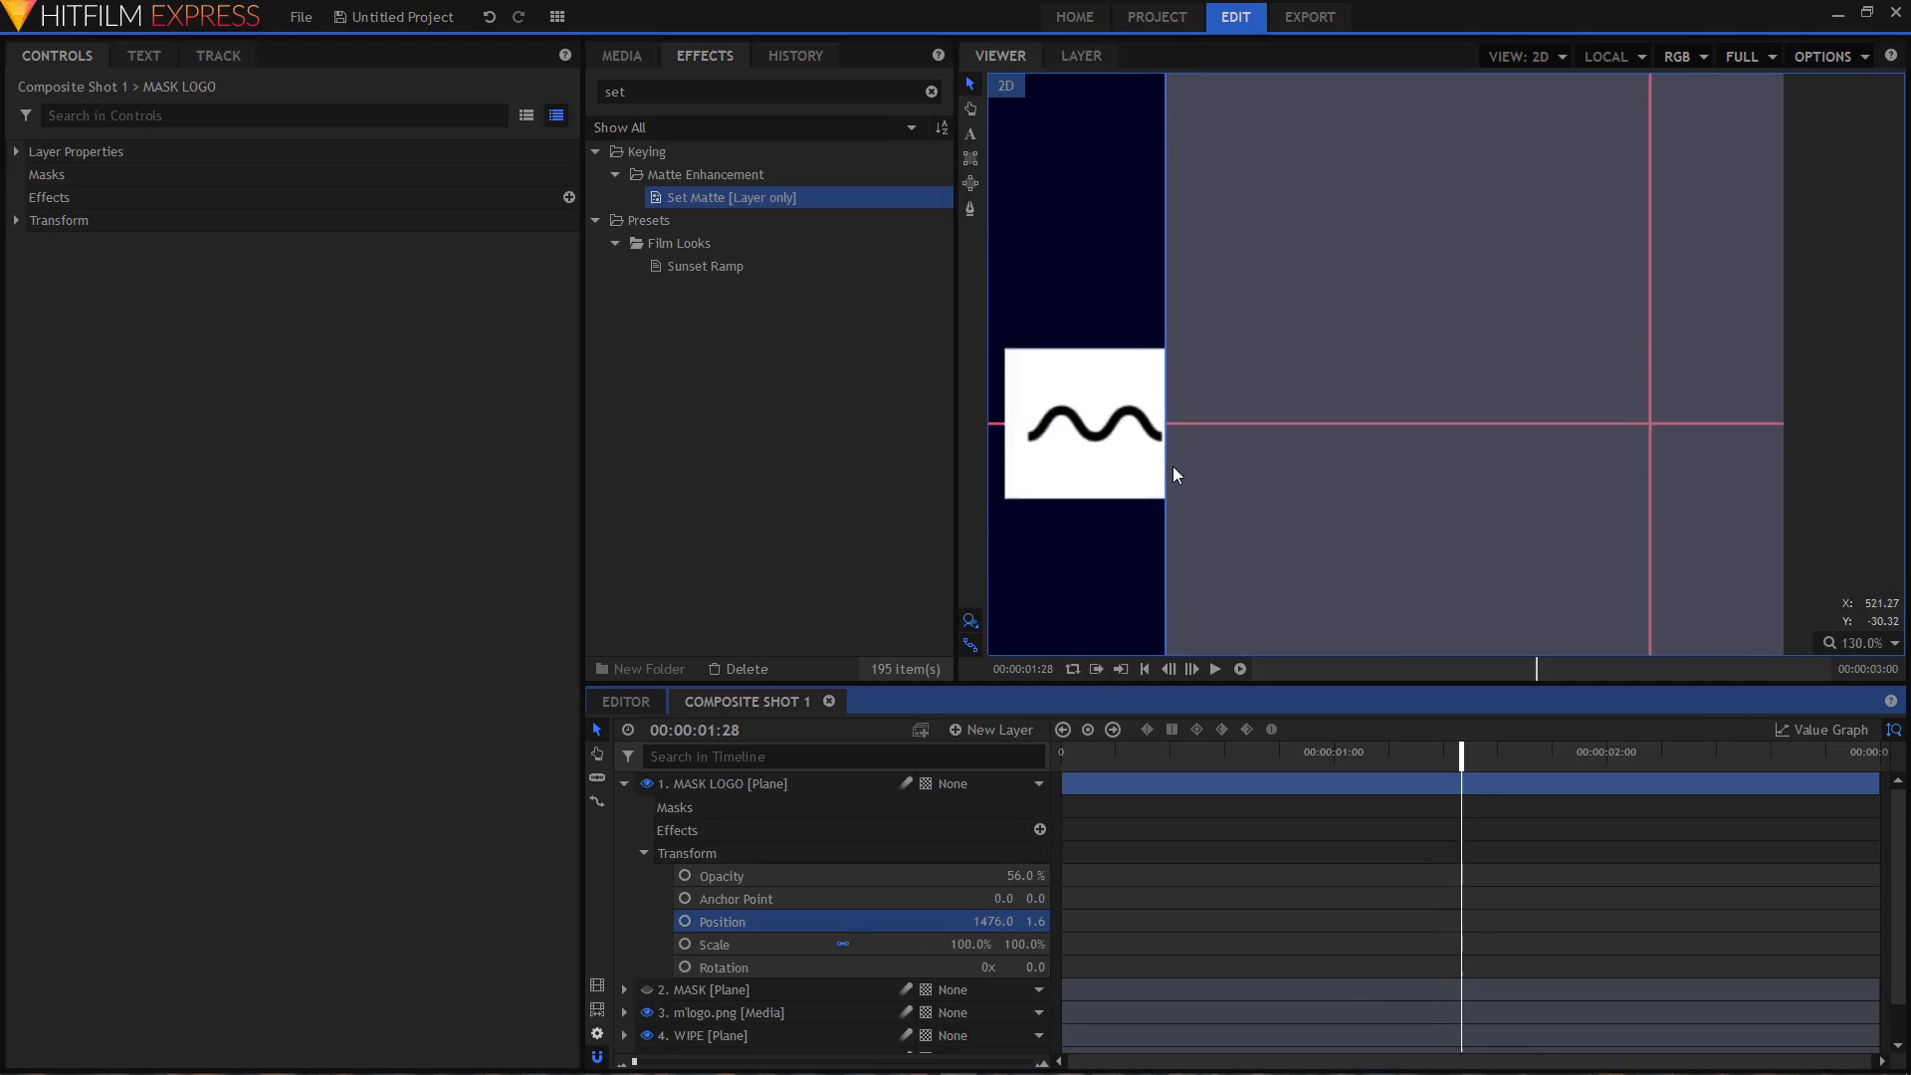
pyautogui.moveTo(1112, 482); pyautogui.dragTo(1232, 488)
pyautogui.scroll(-2, 1230, 488)
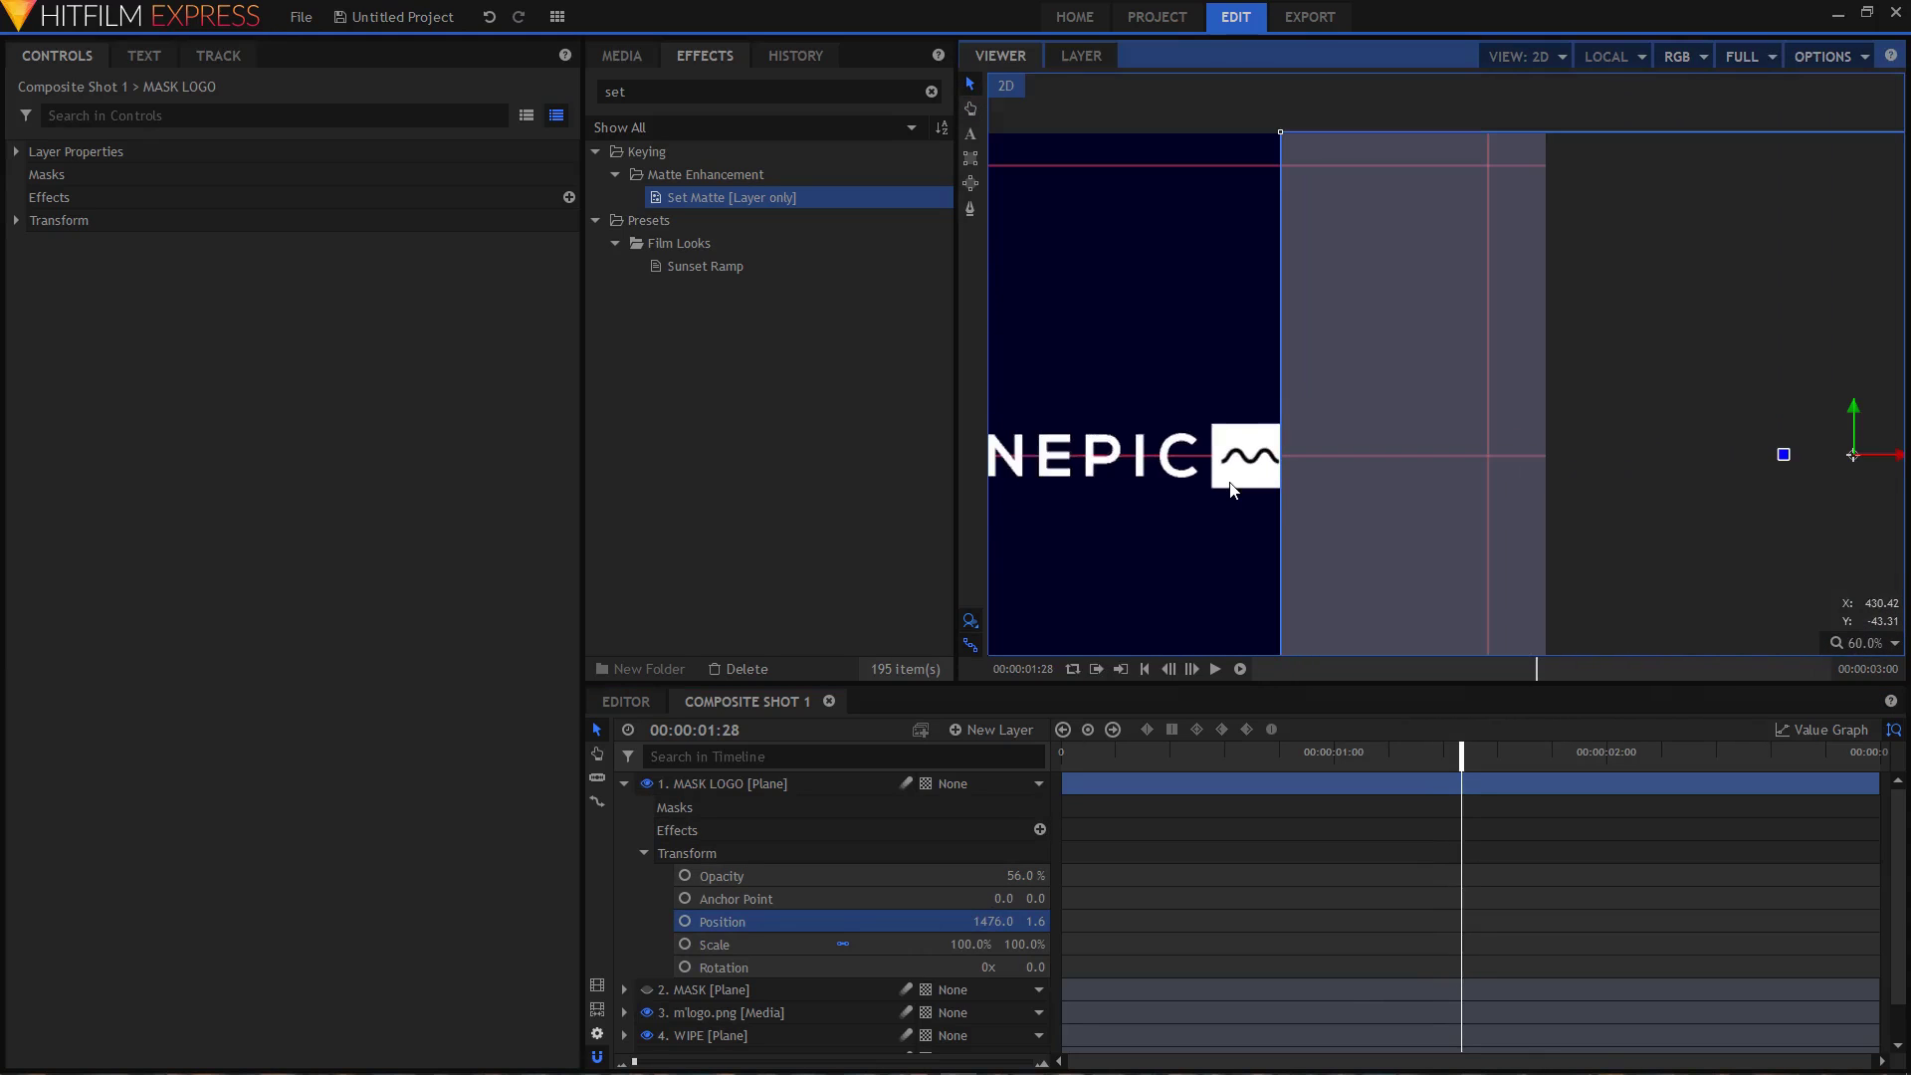
pyautogui.moveTo(1025, 875); pyautogui.dragTo(1194, 875)
pyautogui.click(627, 783)
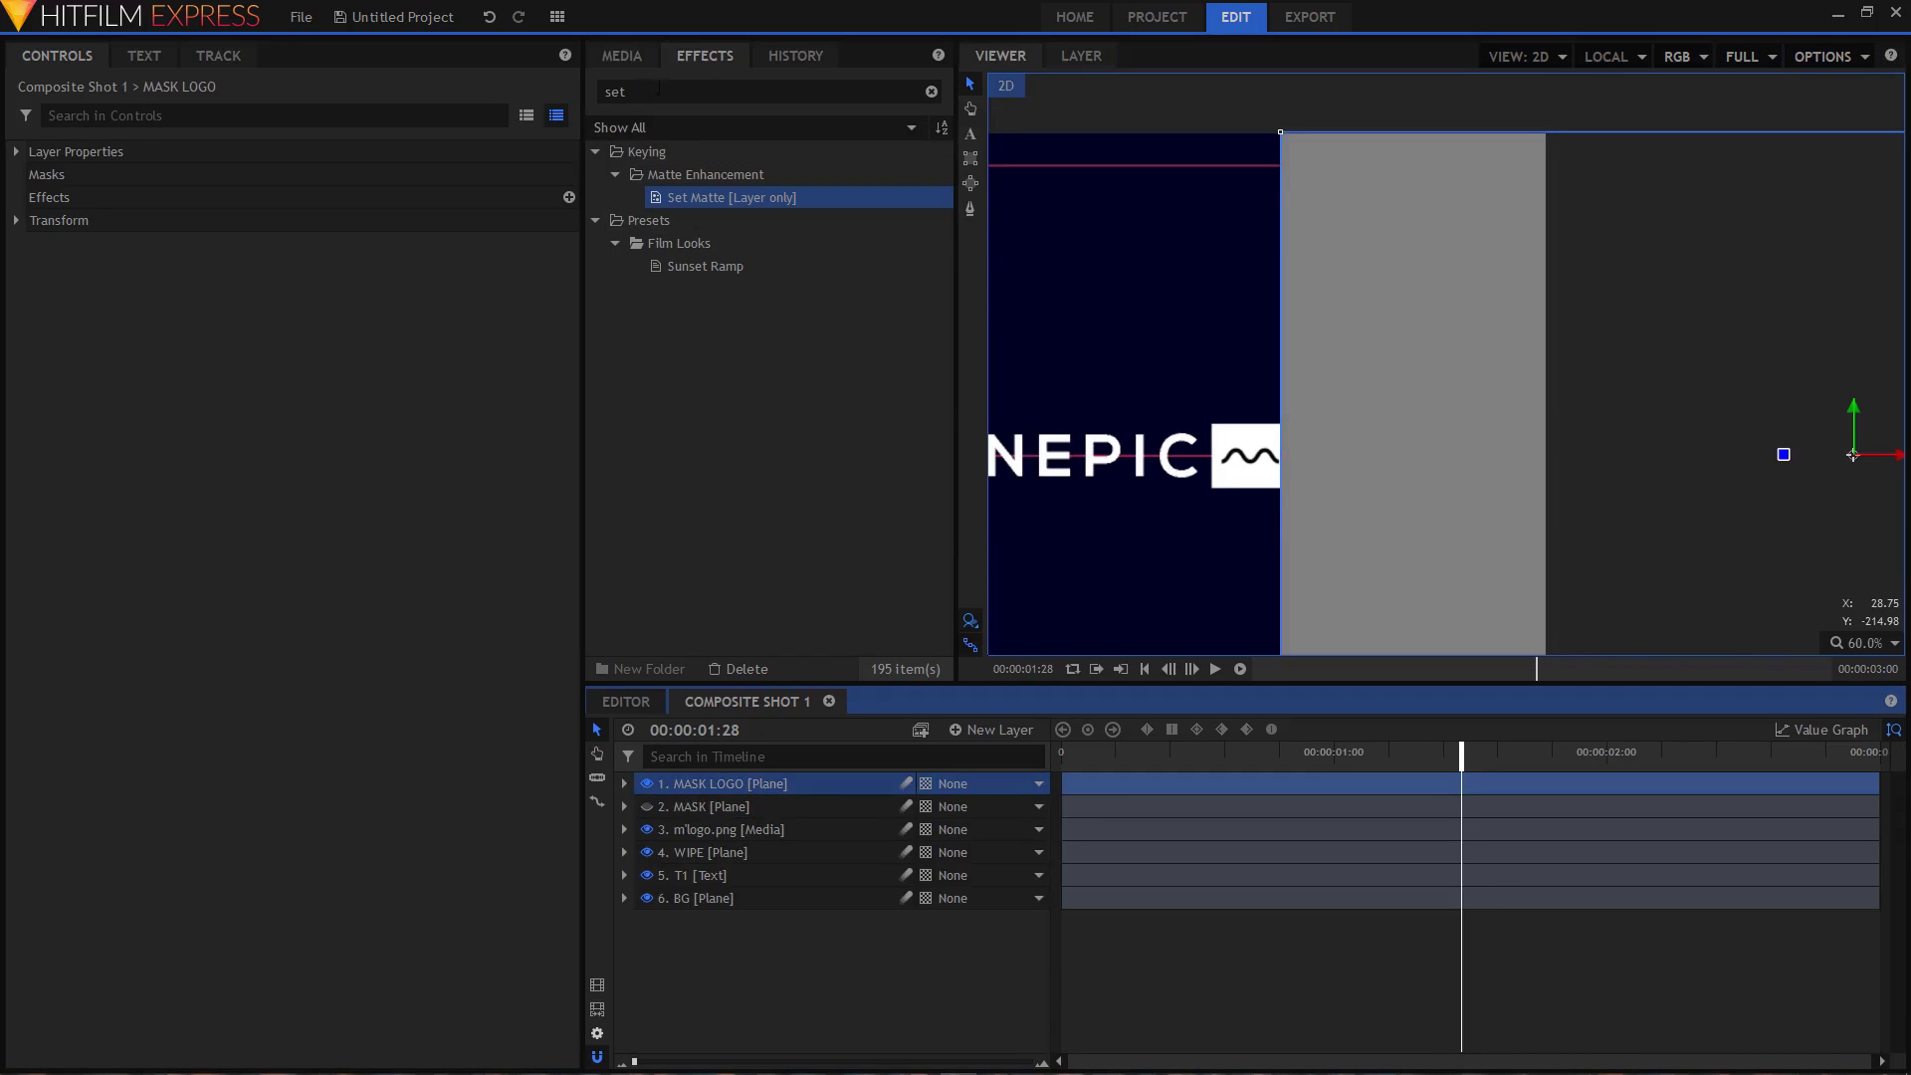
# - Apply the Set Matte effect to the m'logo.png layer and expand the effect's settings
pyautogui.click(718, 199)
pyautogui.moveTo(816, 484); pyautogui.dragTo(738, 838)
pyautogui.click(36, 289)
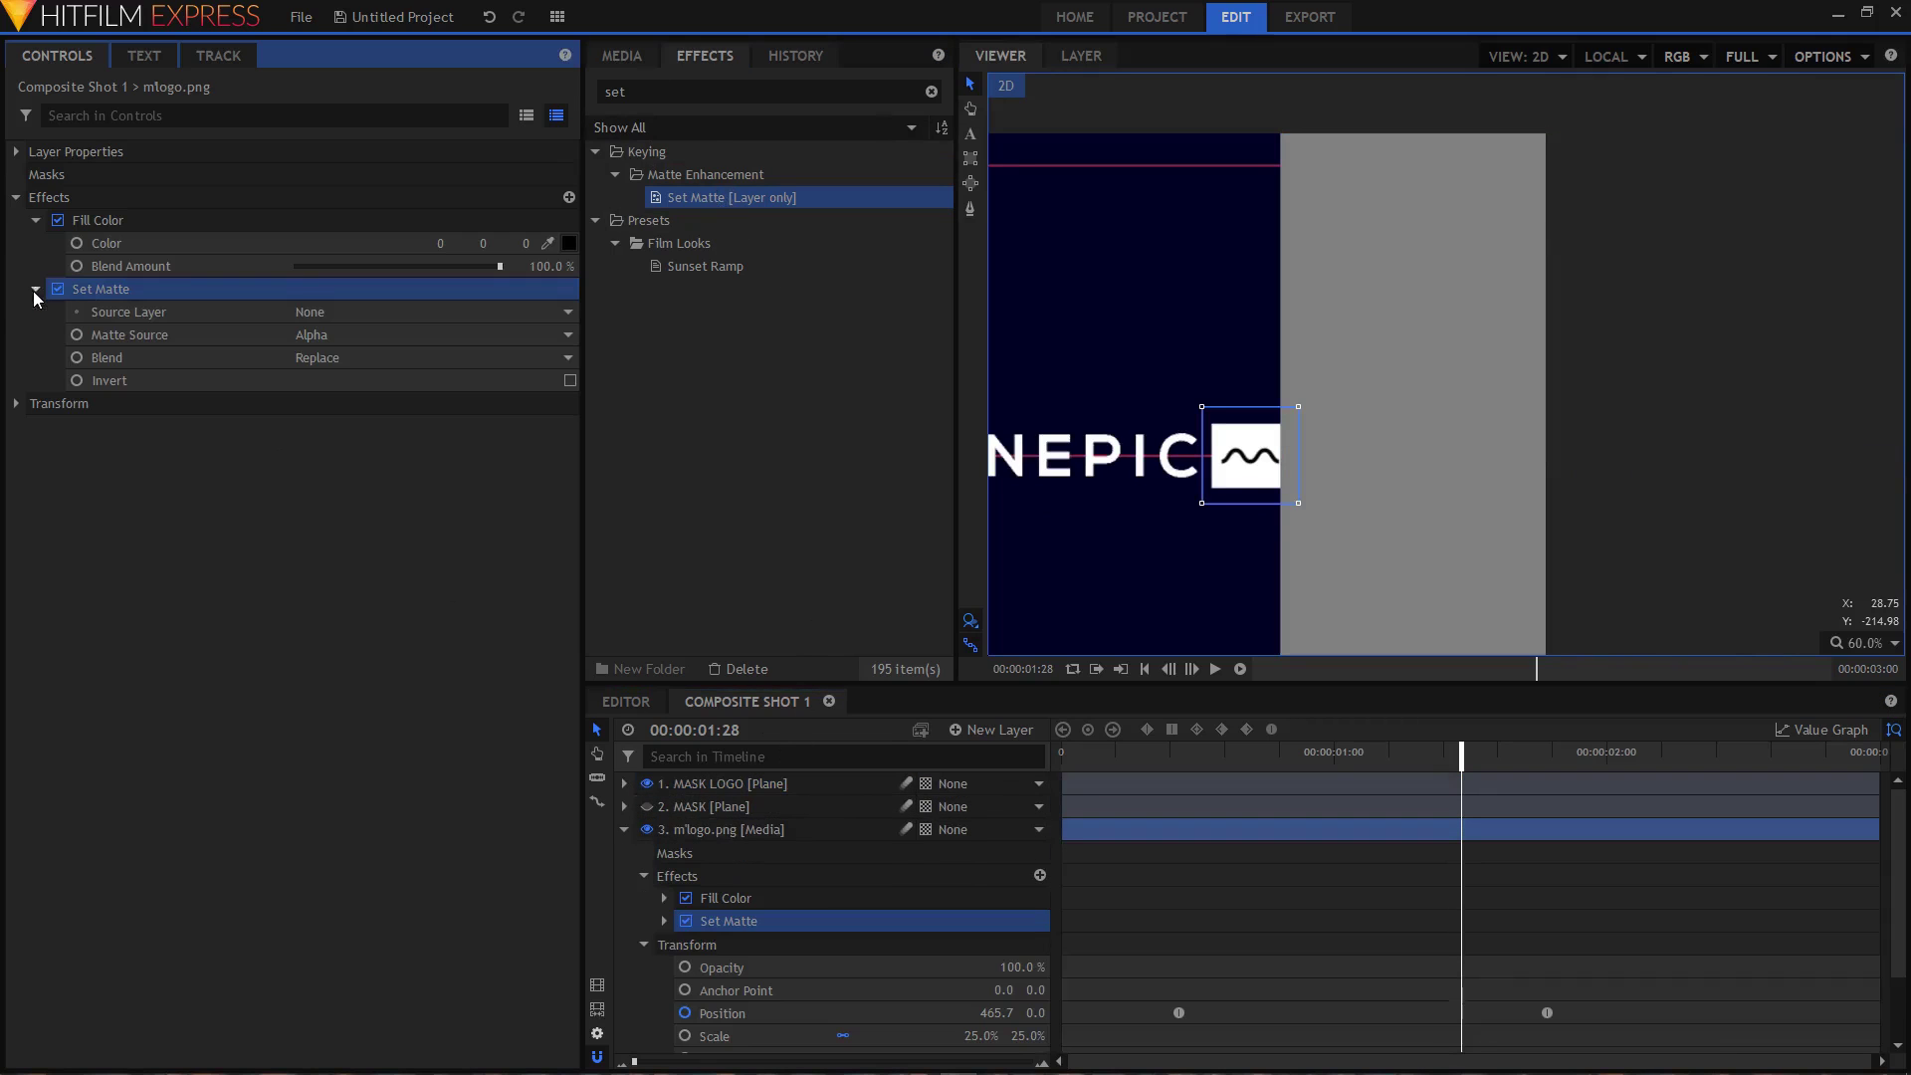
# - Set the logo's Set Matte source layer to MASK LOGO with Subtract blending, and hide the MASK LOGO plane
pyautogui.click(302, 312)
pyautogui.click(362, 356)
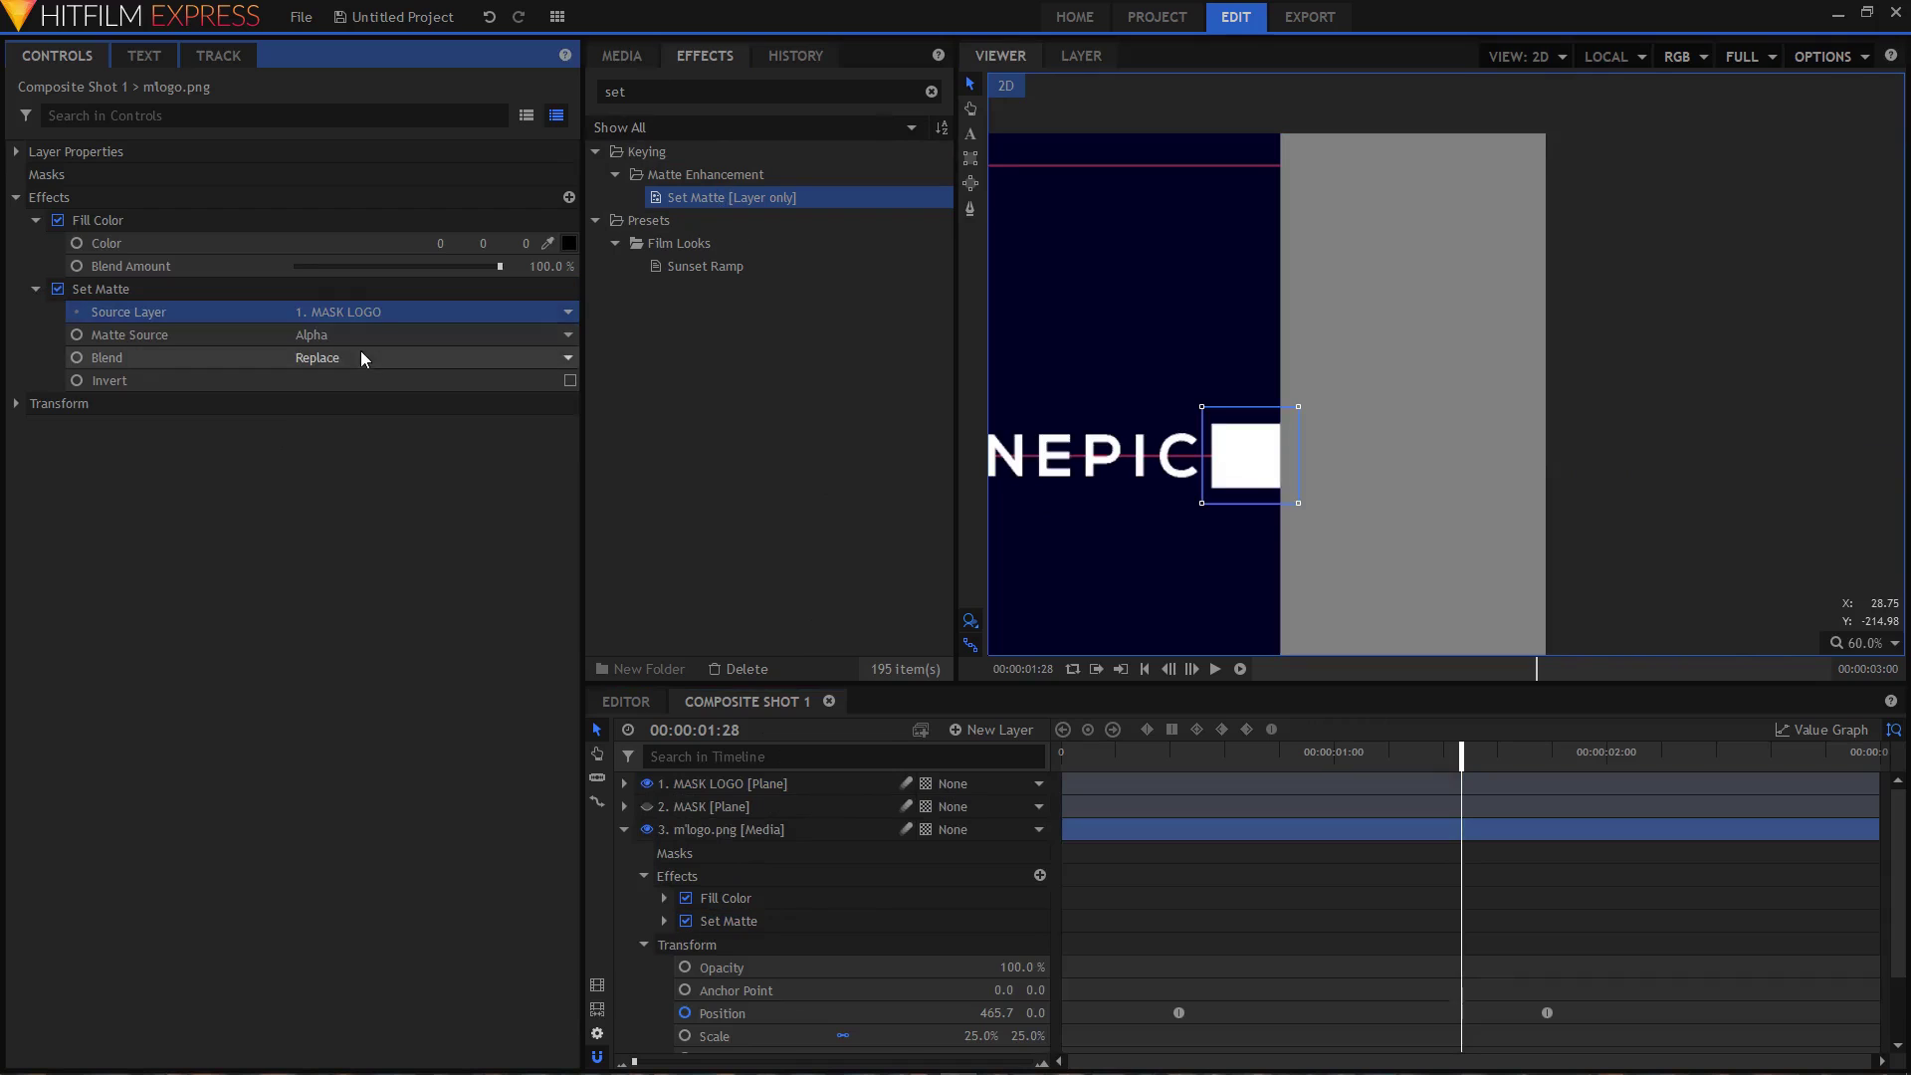
pyautogui.click(330, 357)
pyautogui.click(338, 399)
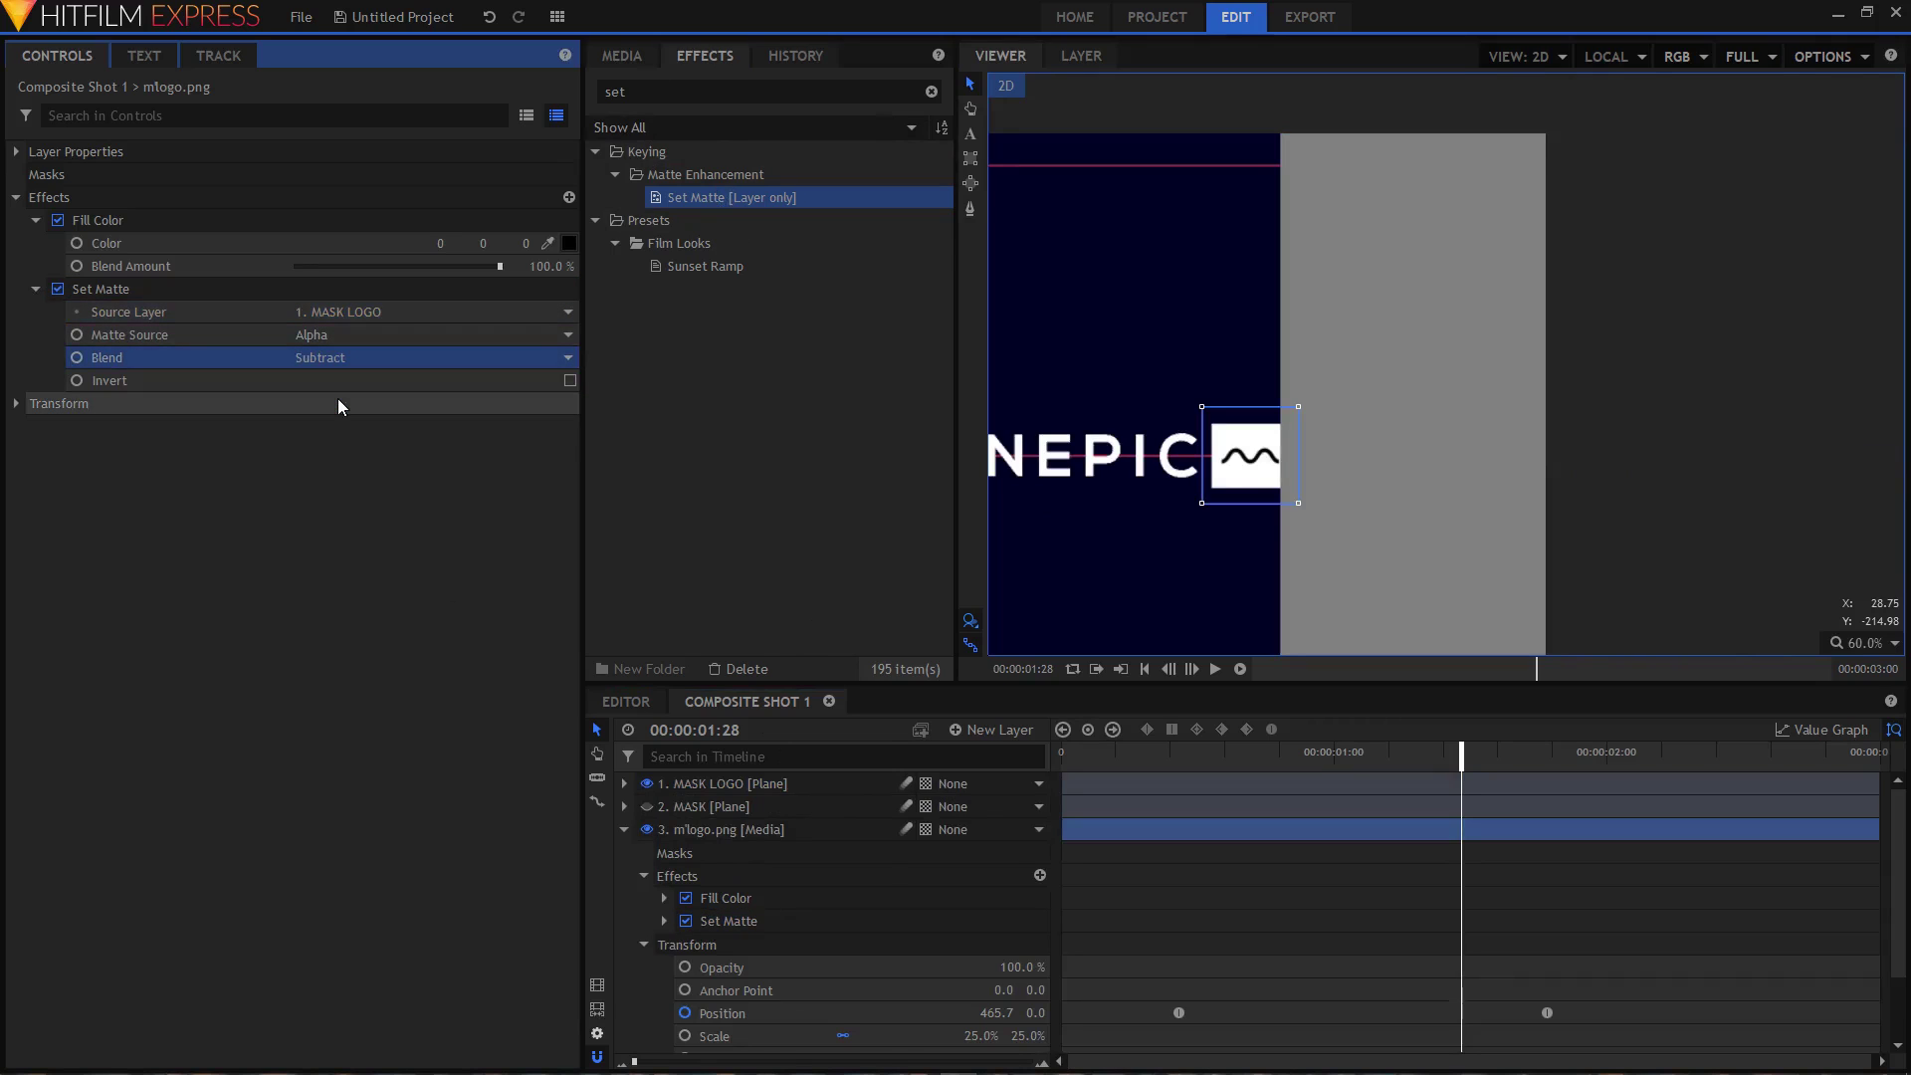
pyautogui.click(646, 784)
pyautogui.click(625, 829)
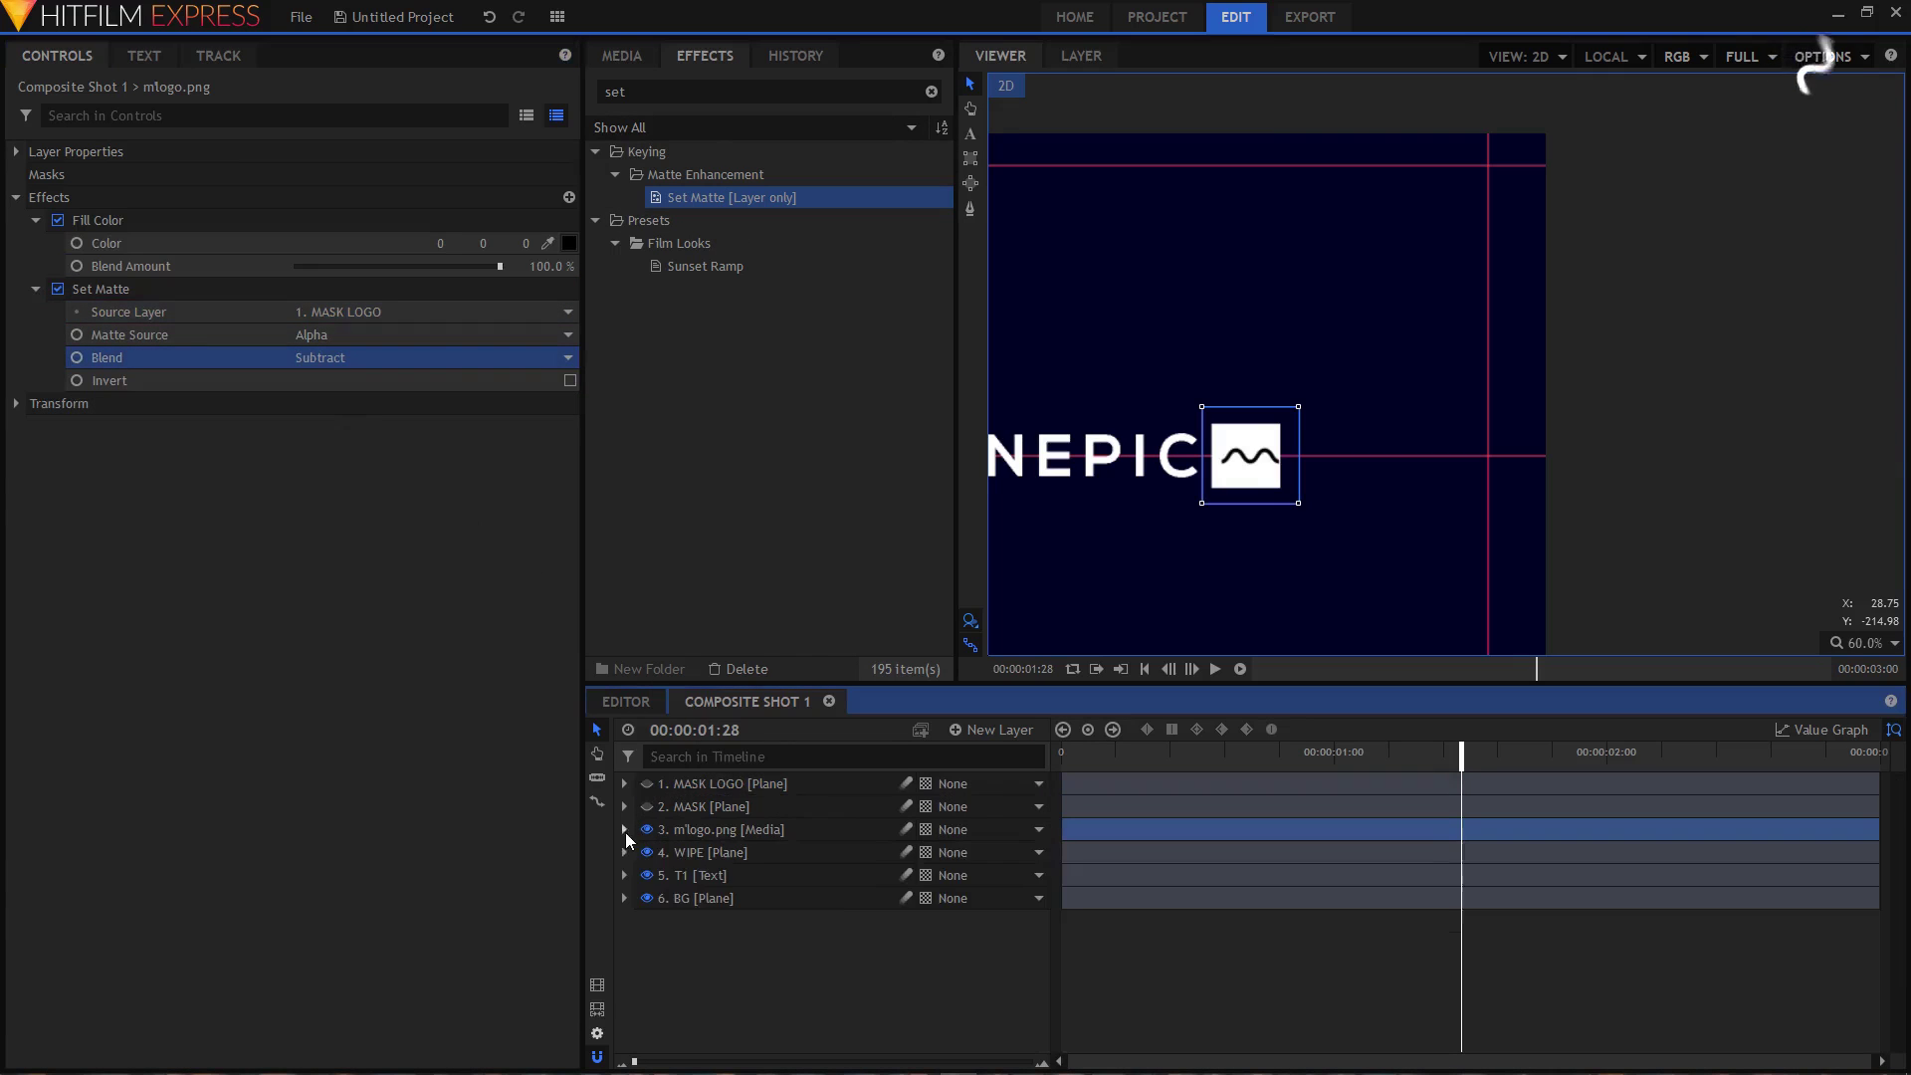
# - Play the title animation from the start to check how the text and logo are revealed
pyautogui.moveTo(1092, 759); pyautogui.dragTo(1001, 756)
pyautogui.scroll(-3, 1276, 452)
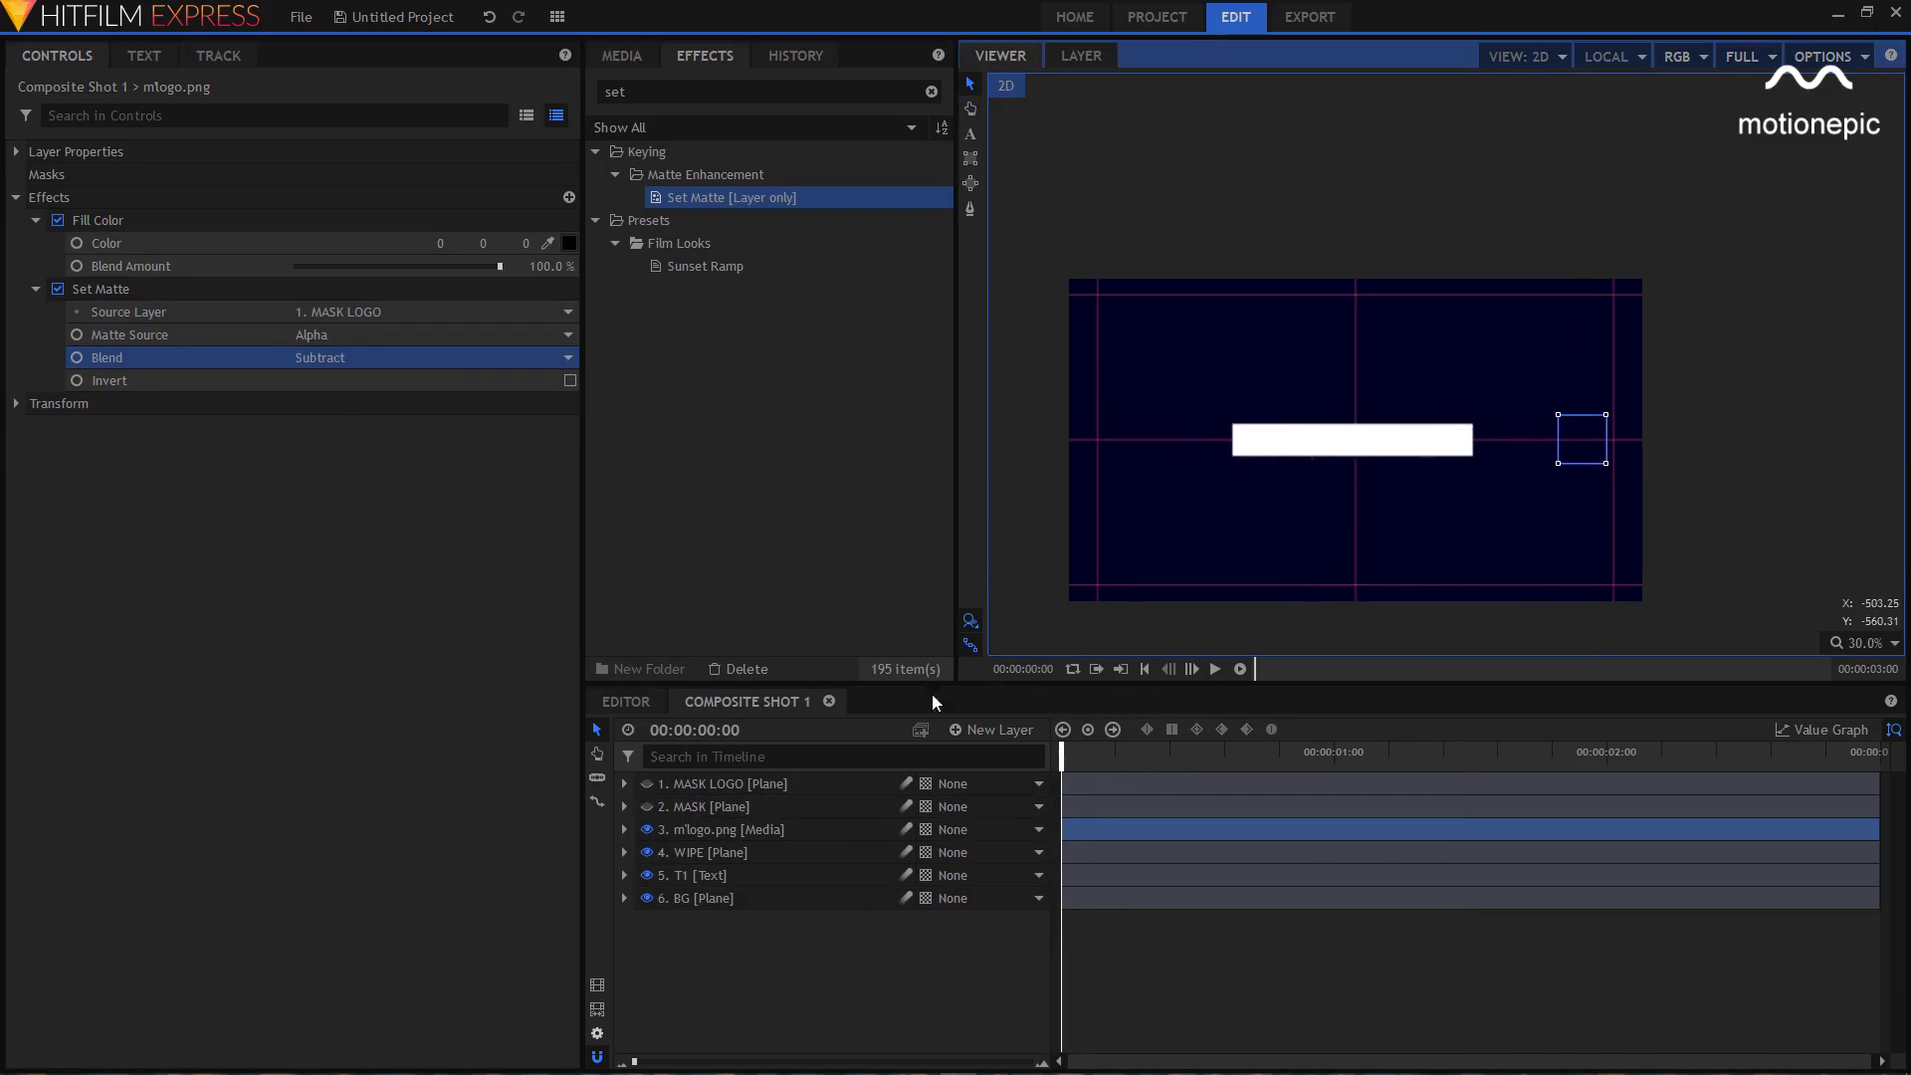
pyautogui.click(854, 959)
pyautogui.scroll(2, 1411, 438)
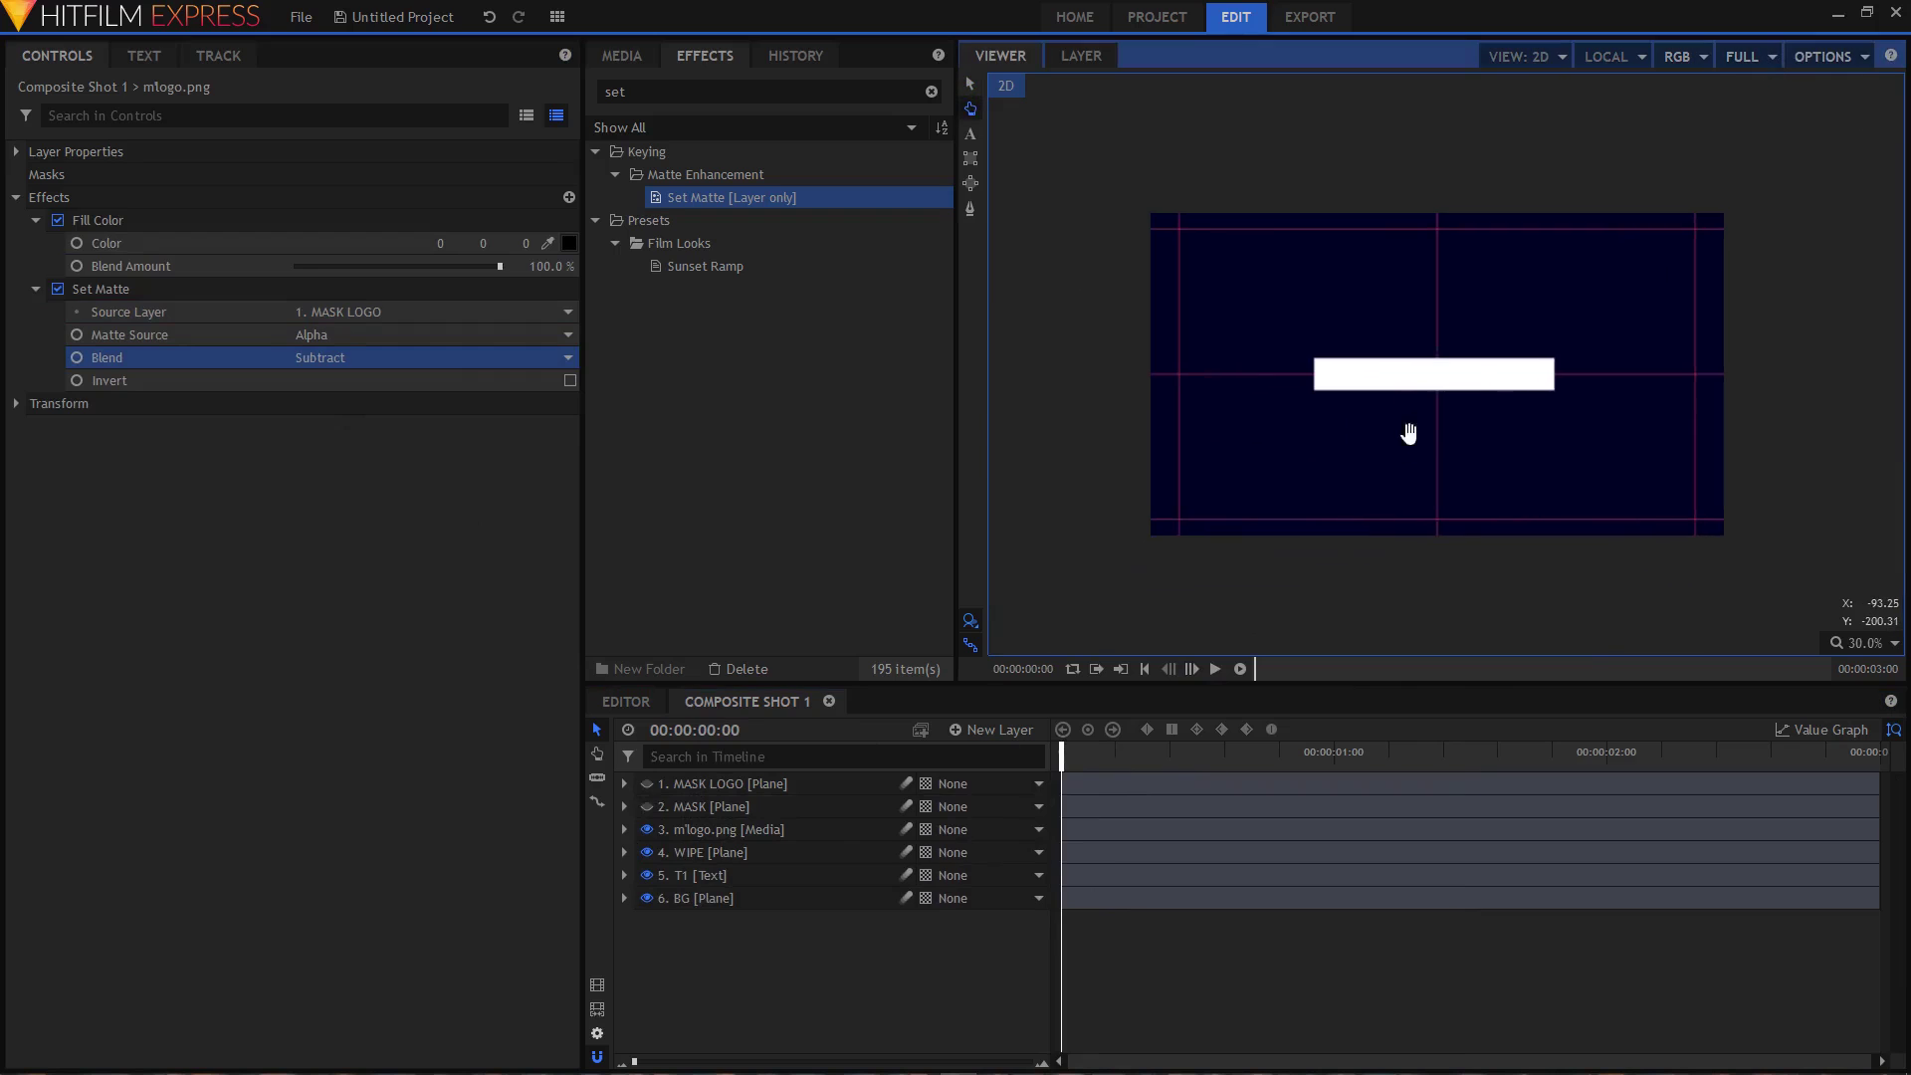
pyautogui.click(1212, 671)
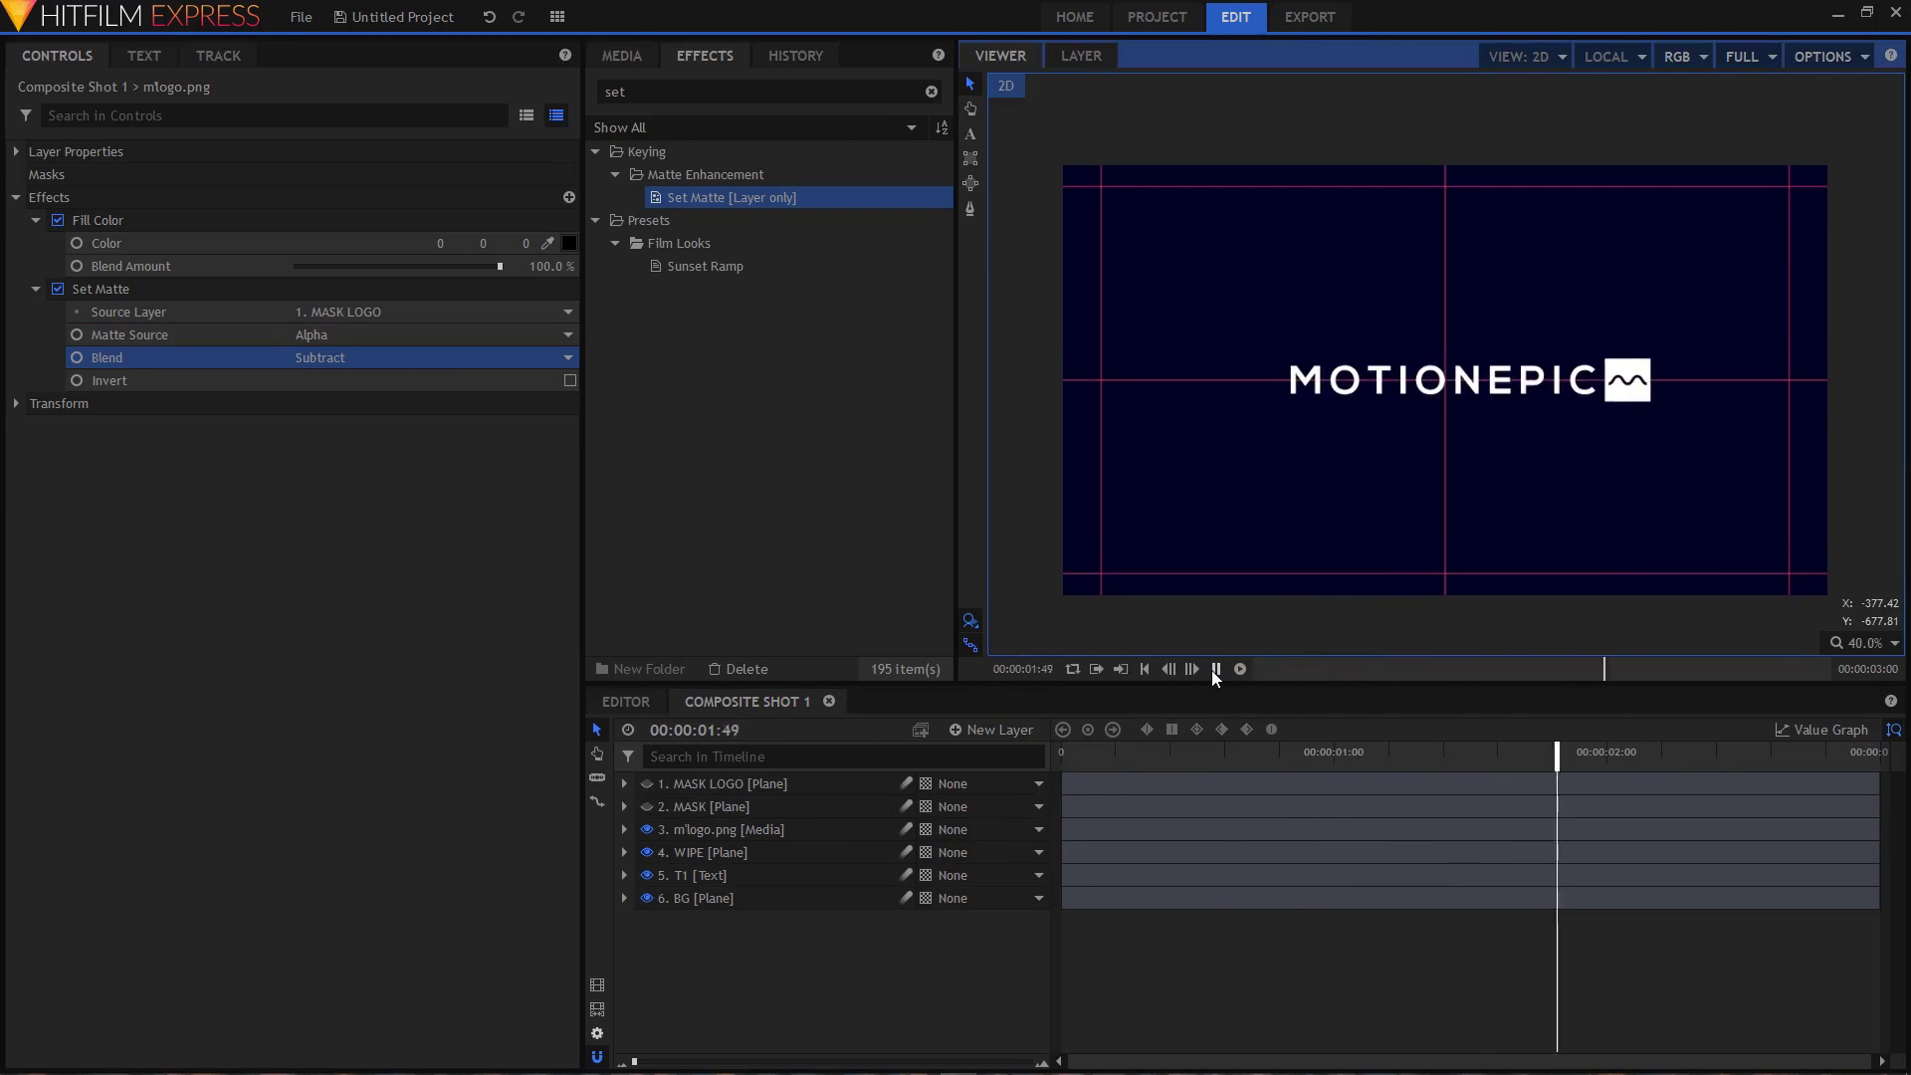
pyautogui.click(1212, 670)
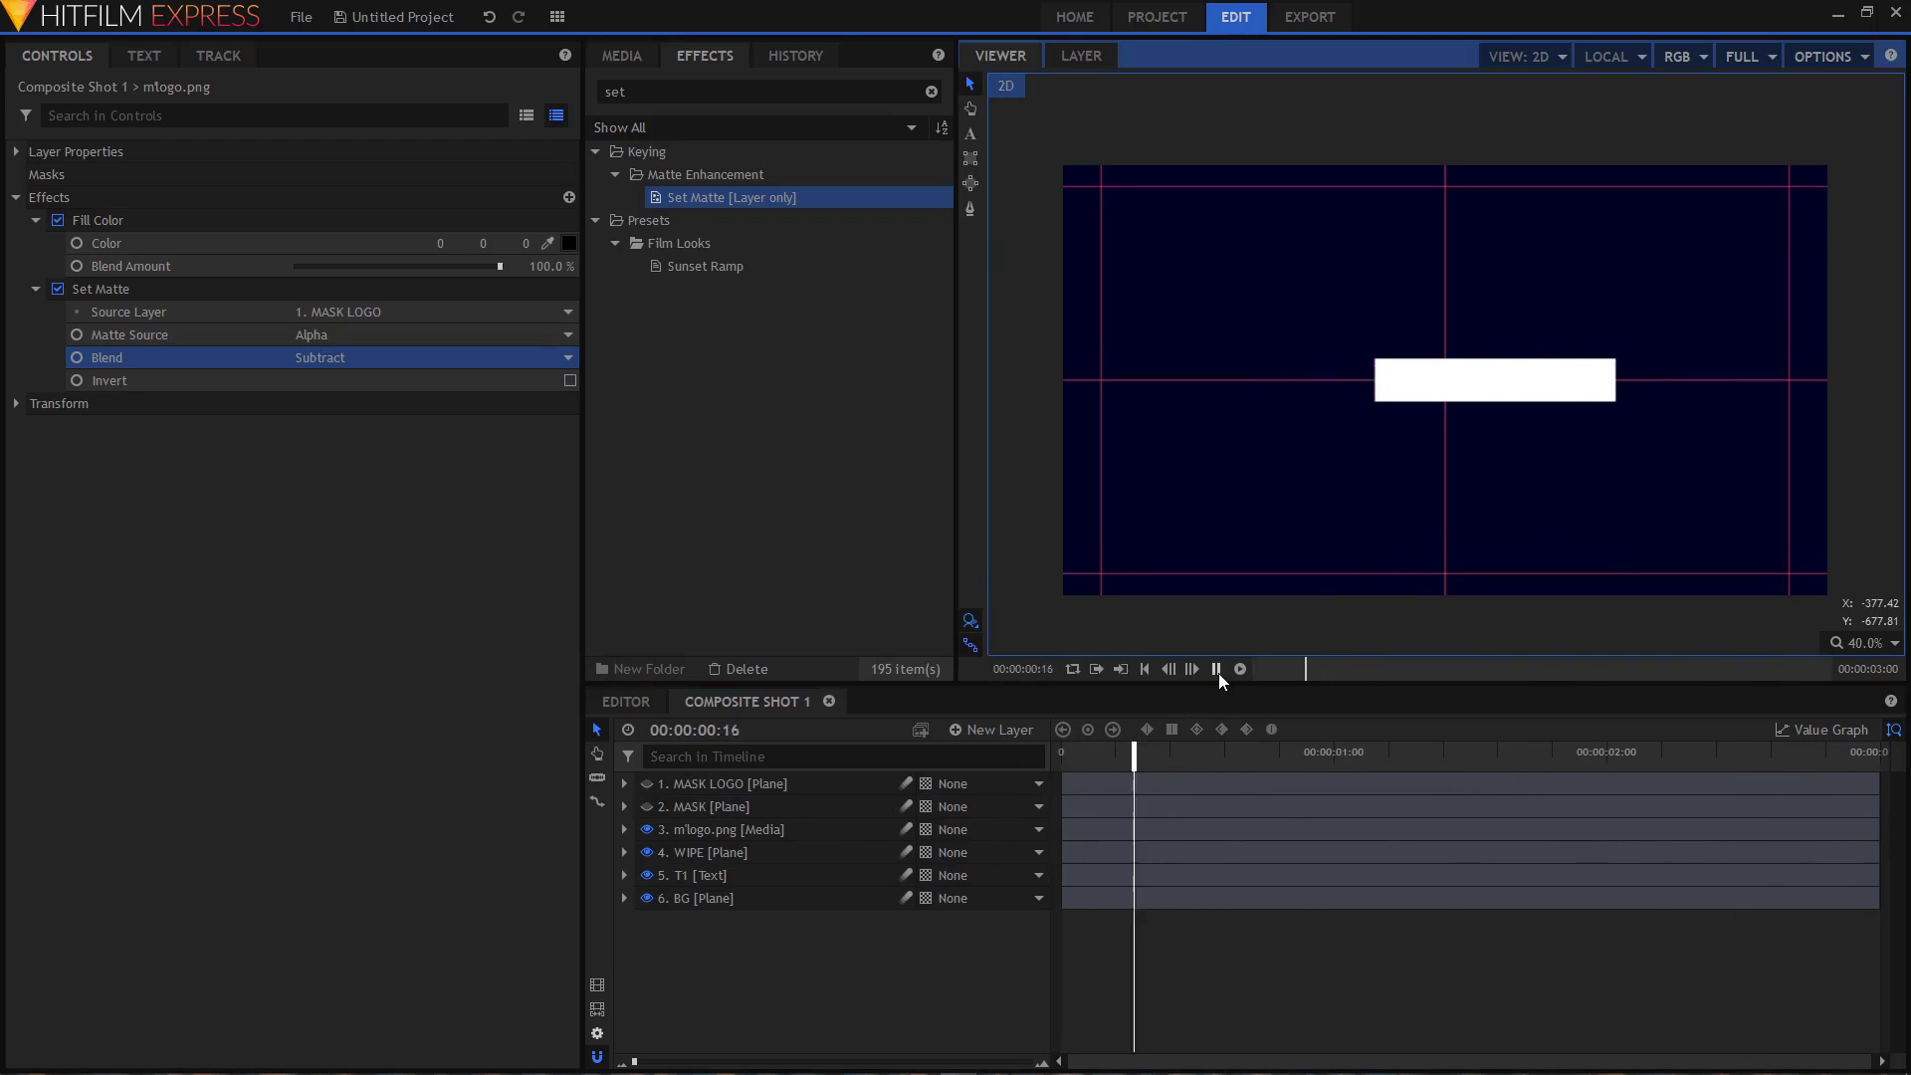
pyautogui.click(1218, 673)
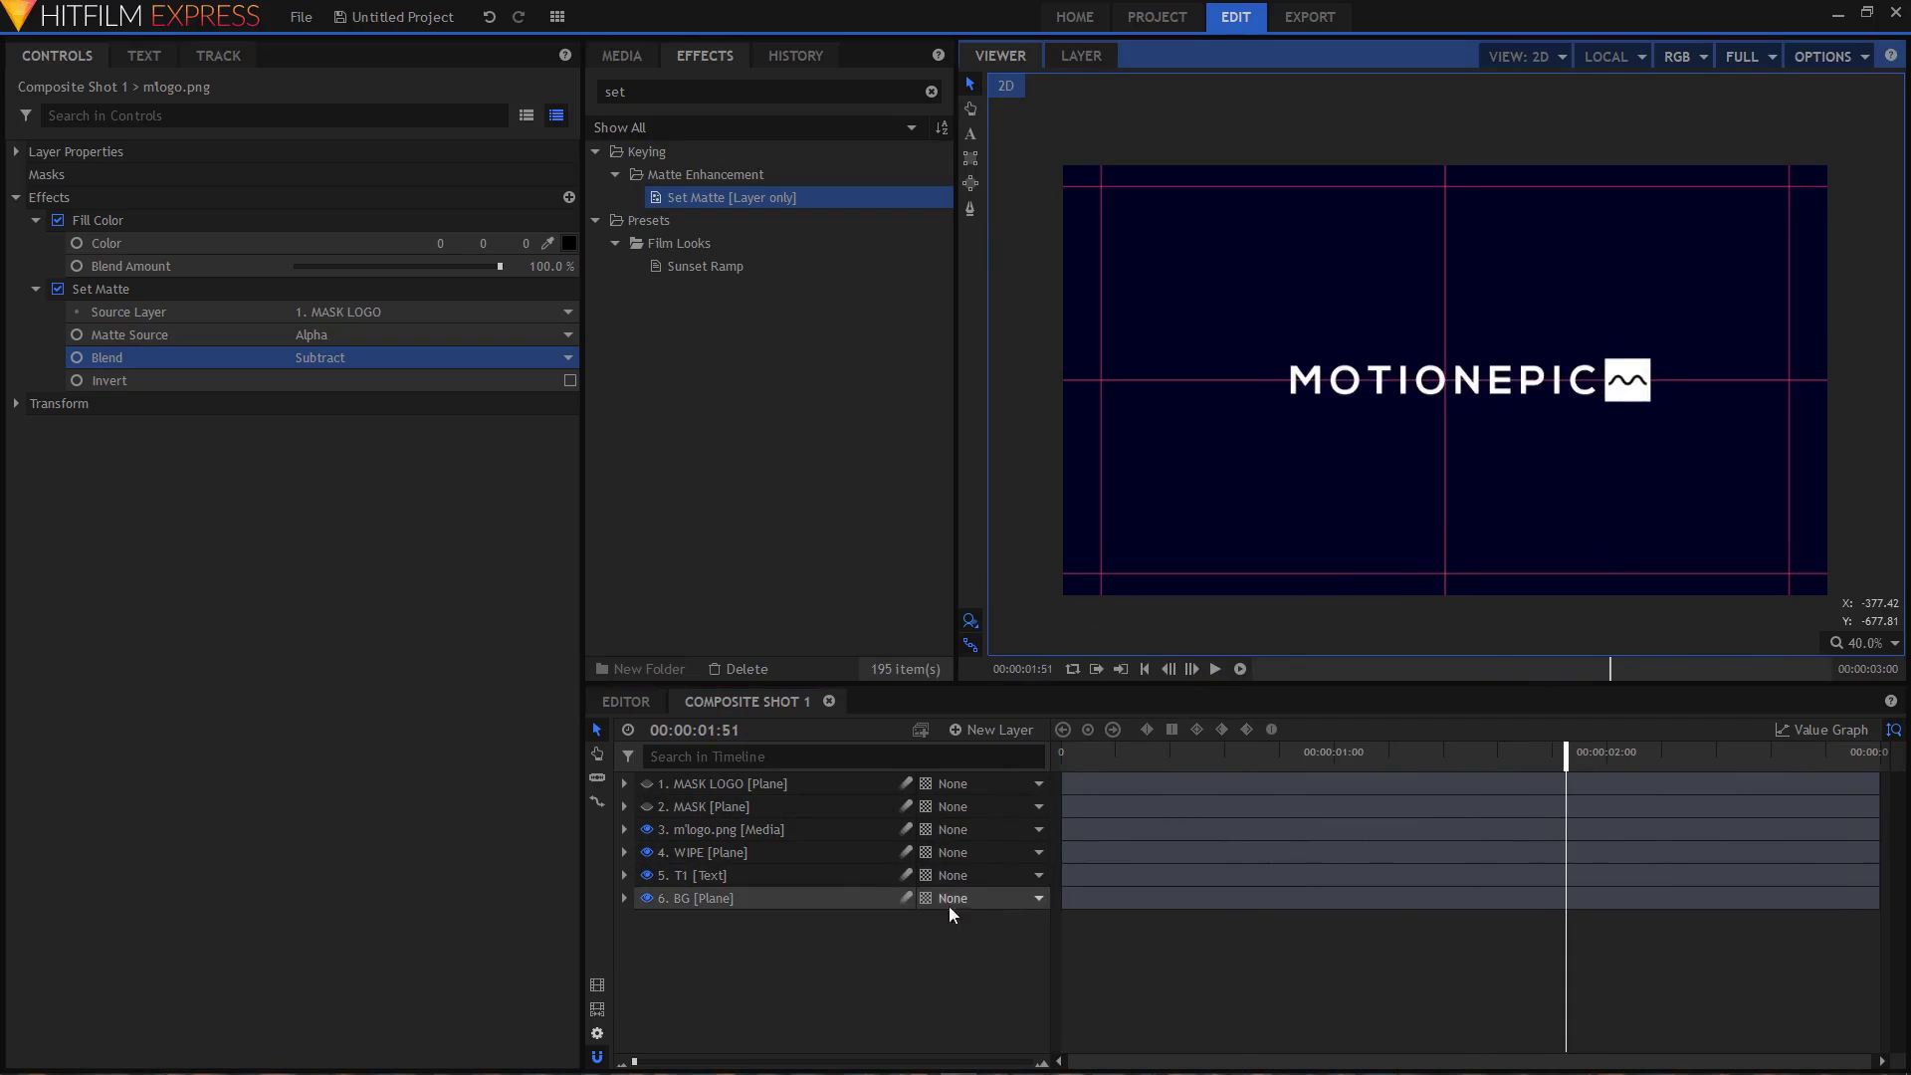
# - Enable motion blur on the m'logo.png, WIPE and T1 layers and play the animation from the start
pyautogui.click(907, 828)
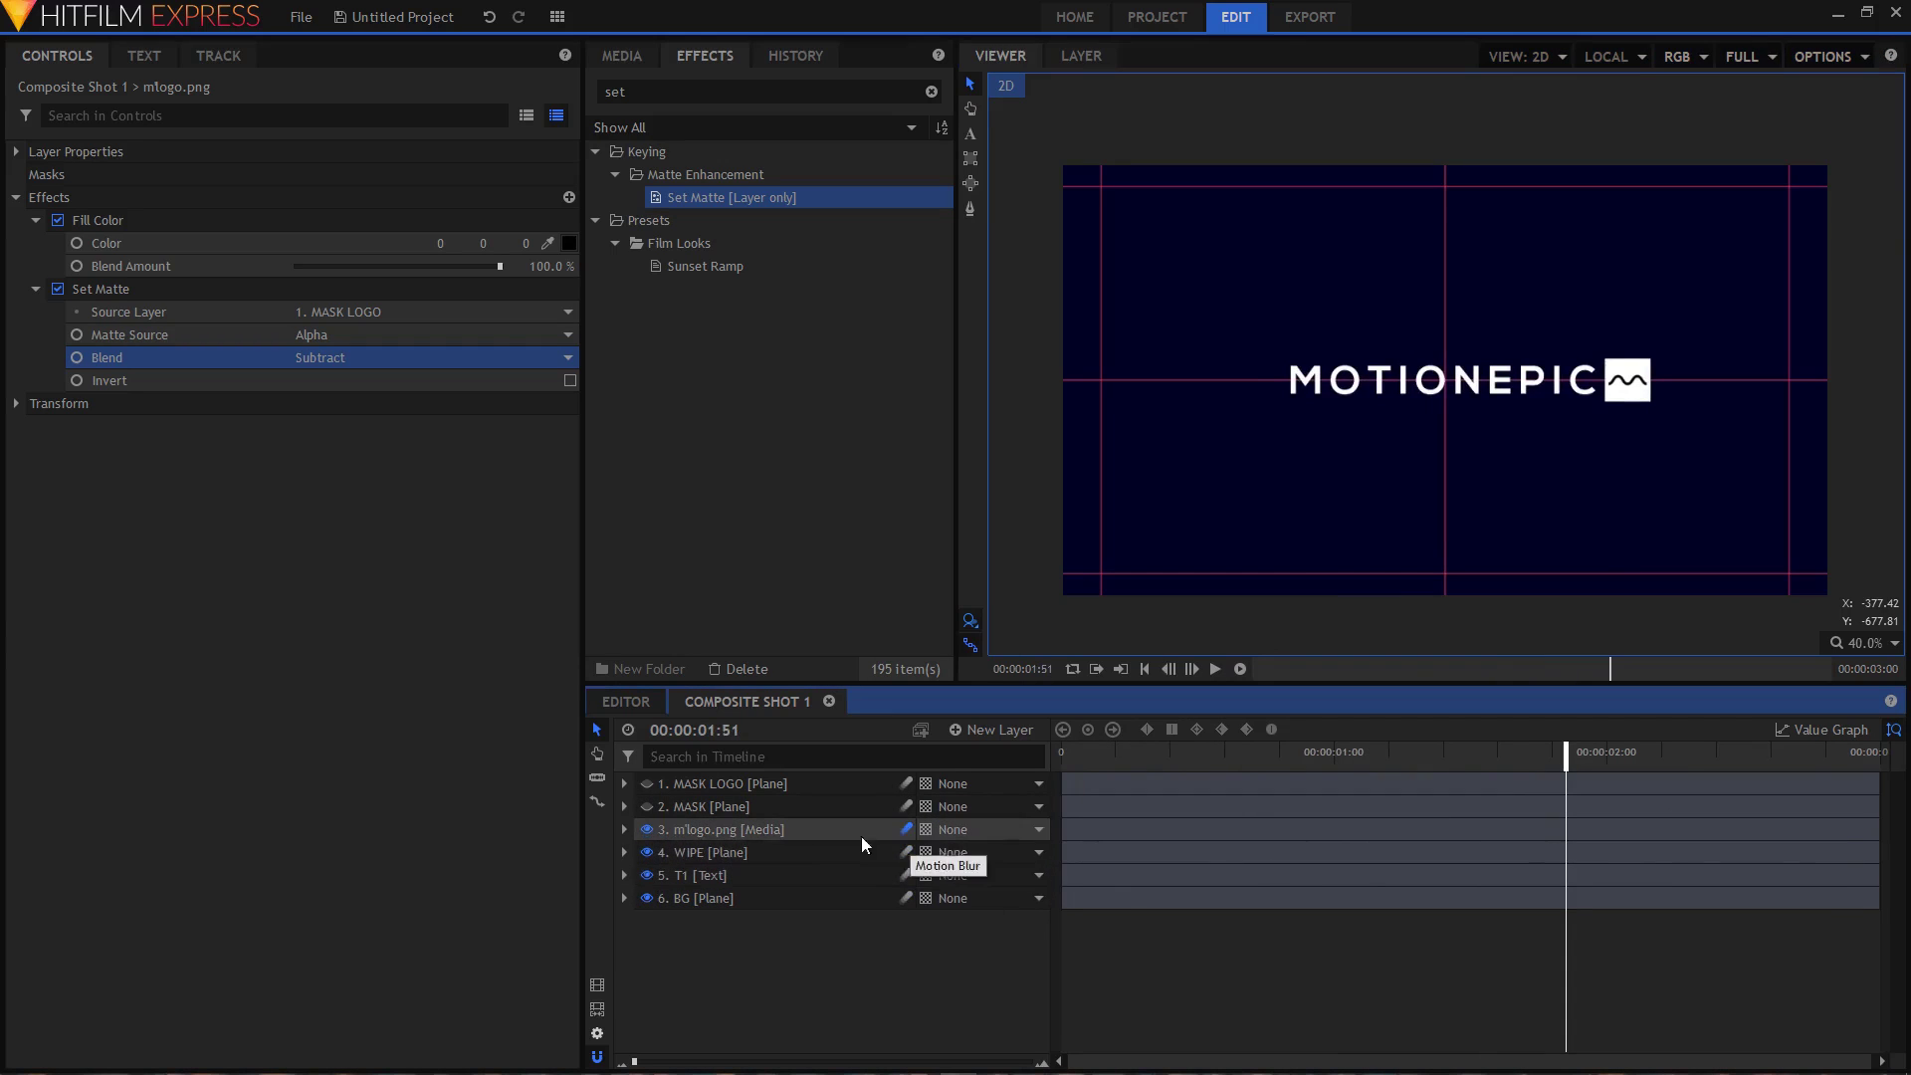
pyautogui.click(906, 852)
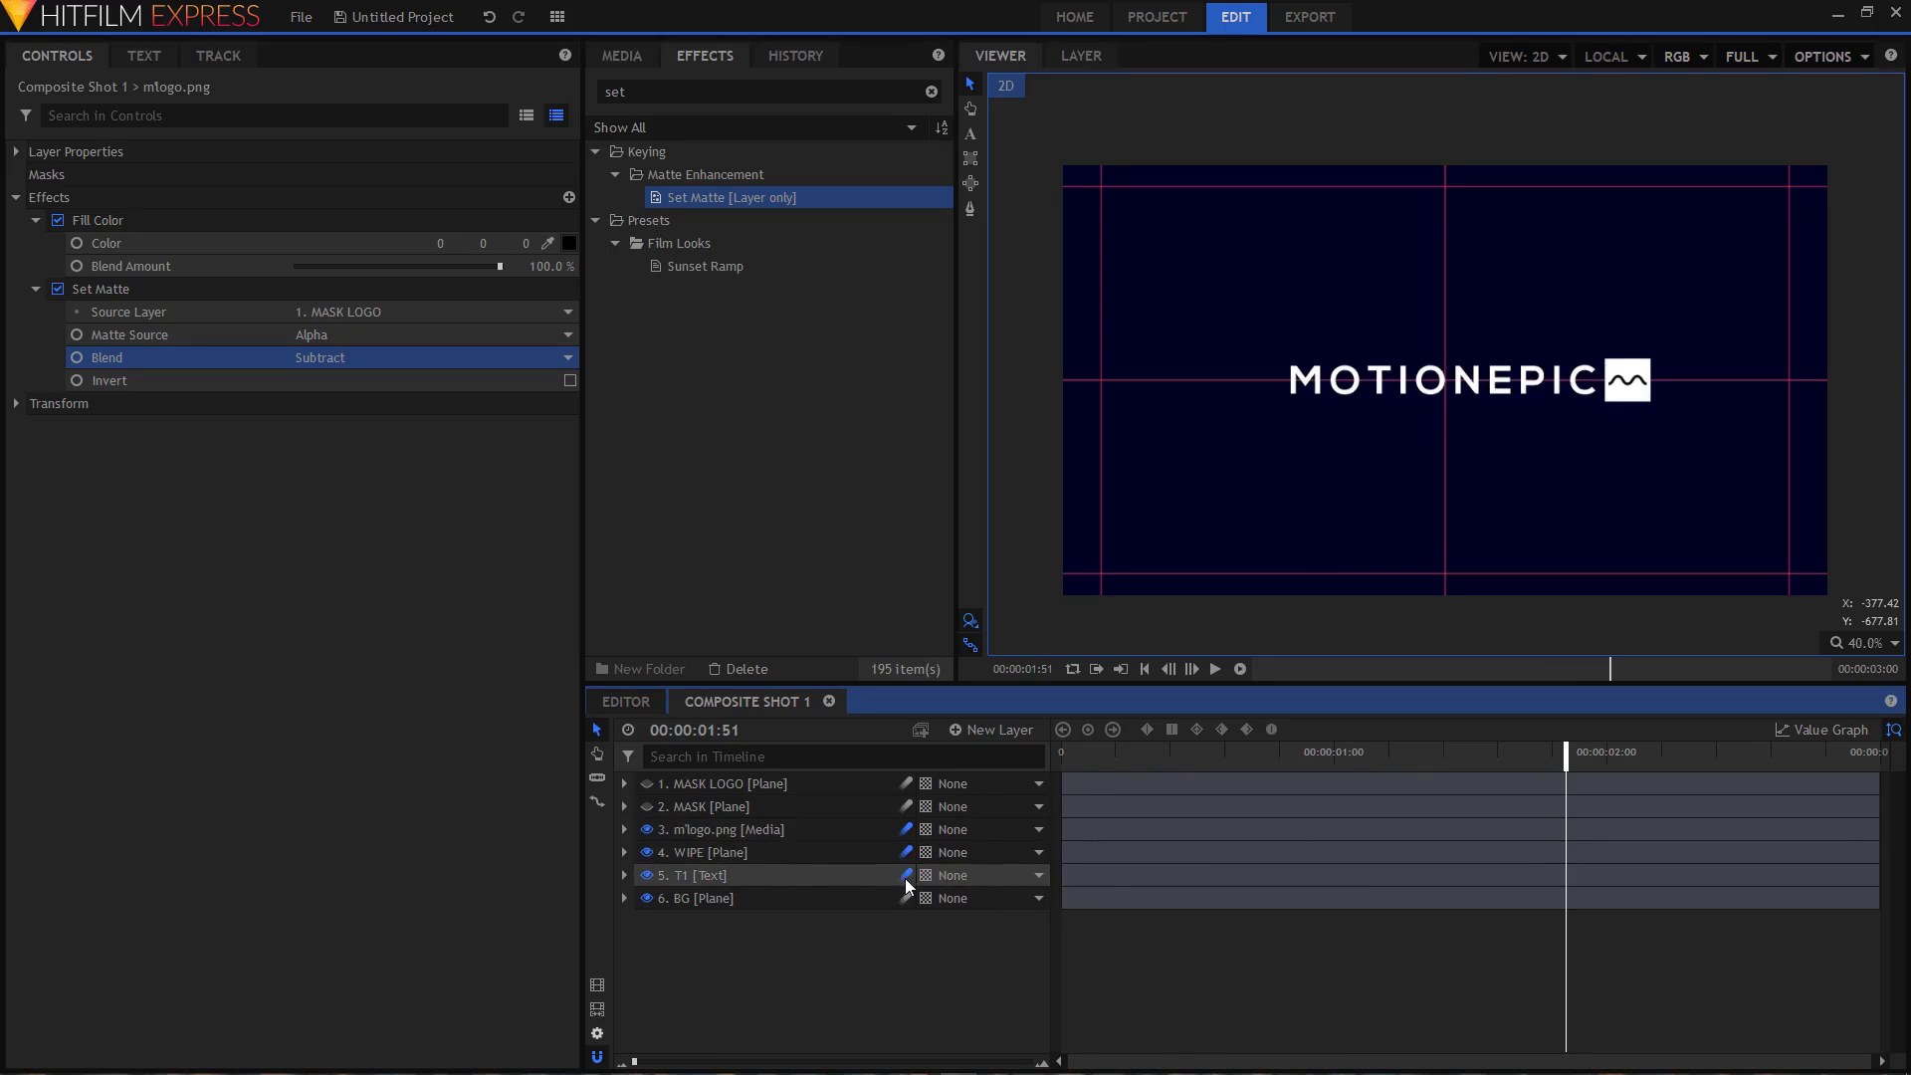
pyautogui.moveTo(1095, 752); pyautogui.dragTo(1061, 752)
pyautogui.click(1218, 667)
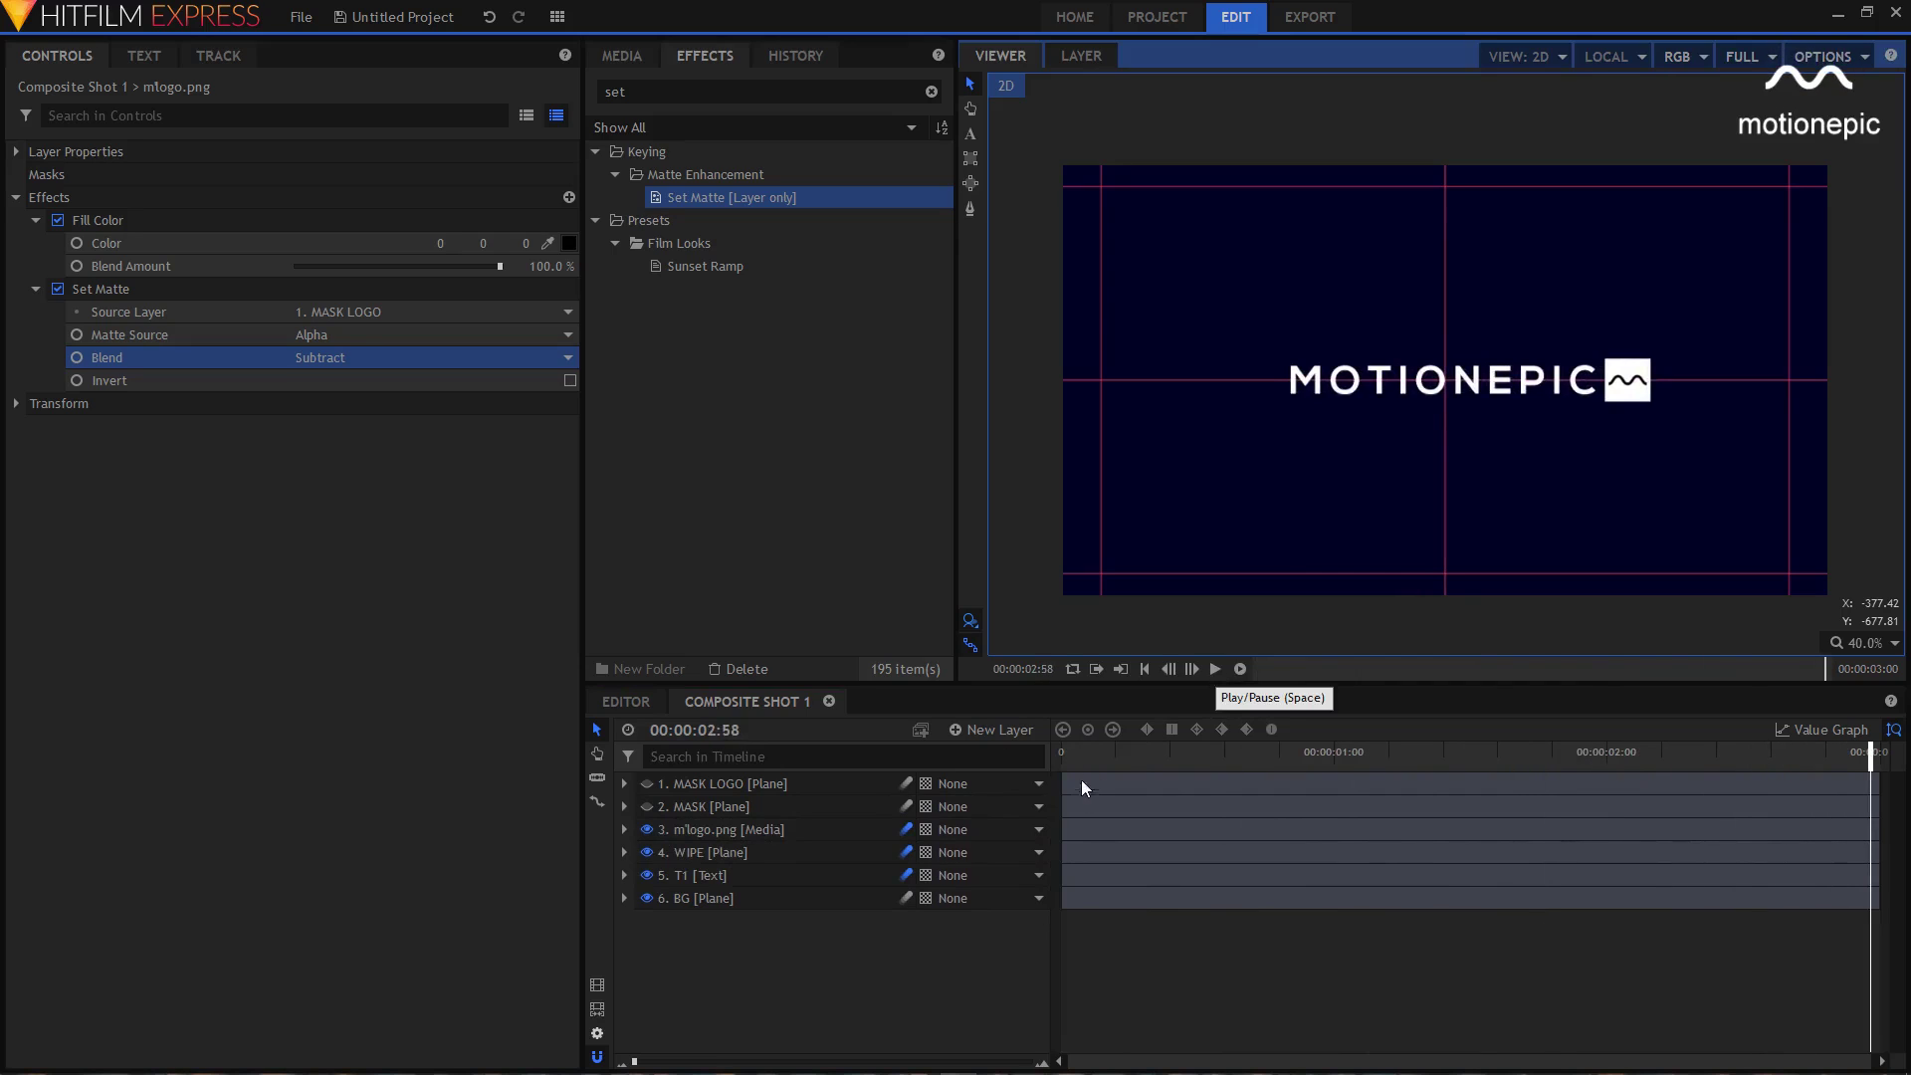
pyautogui.click(1063, 753)
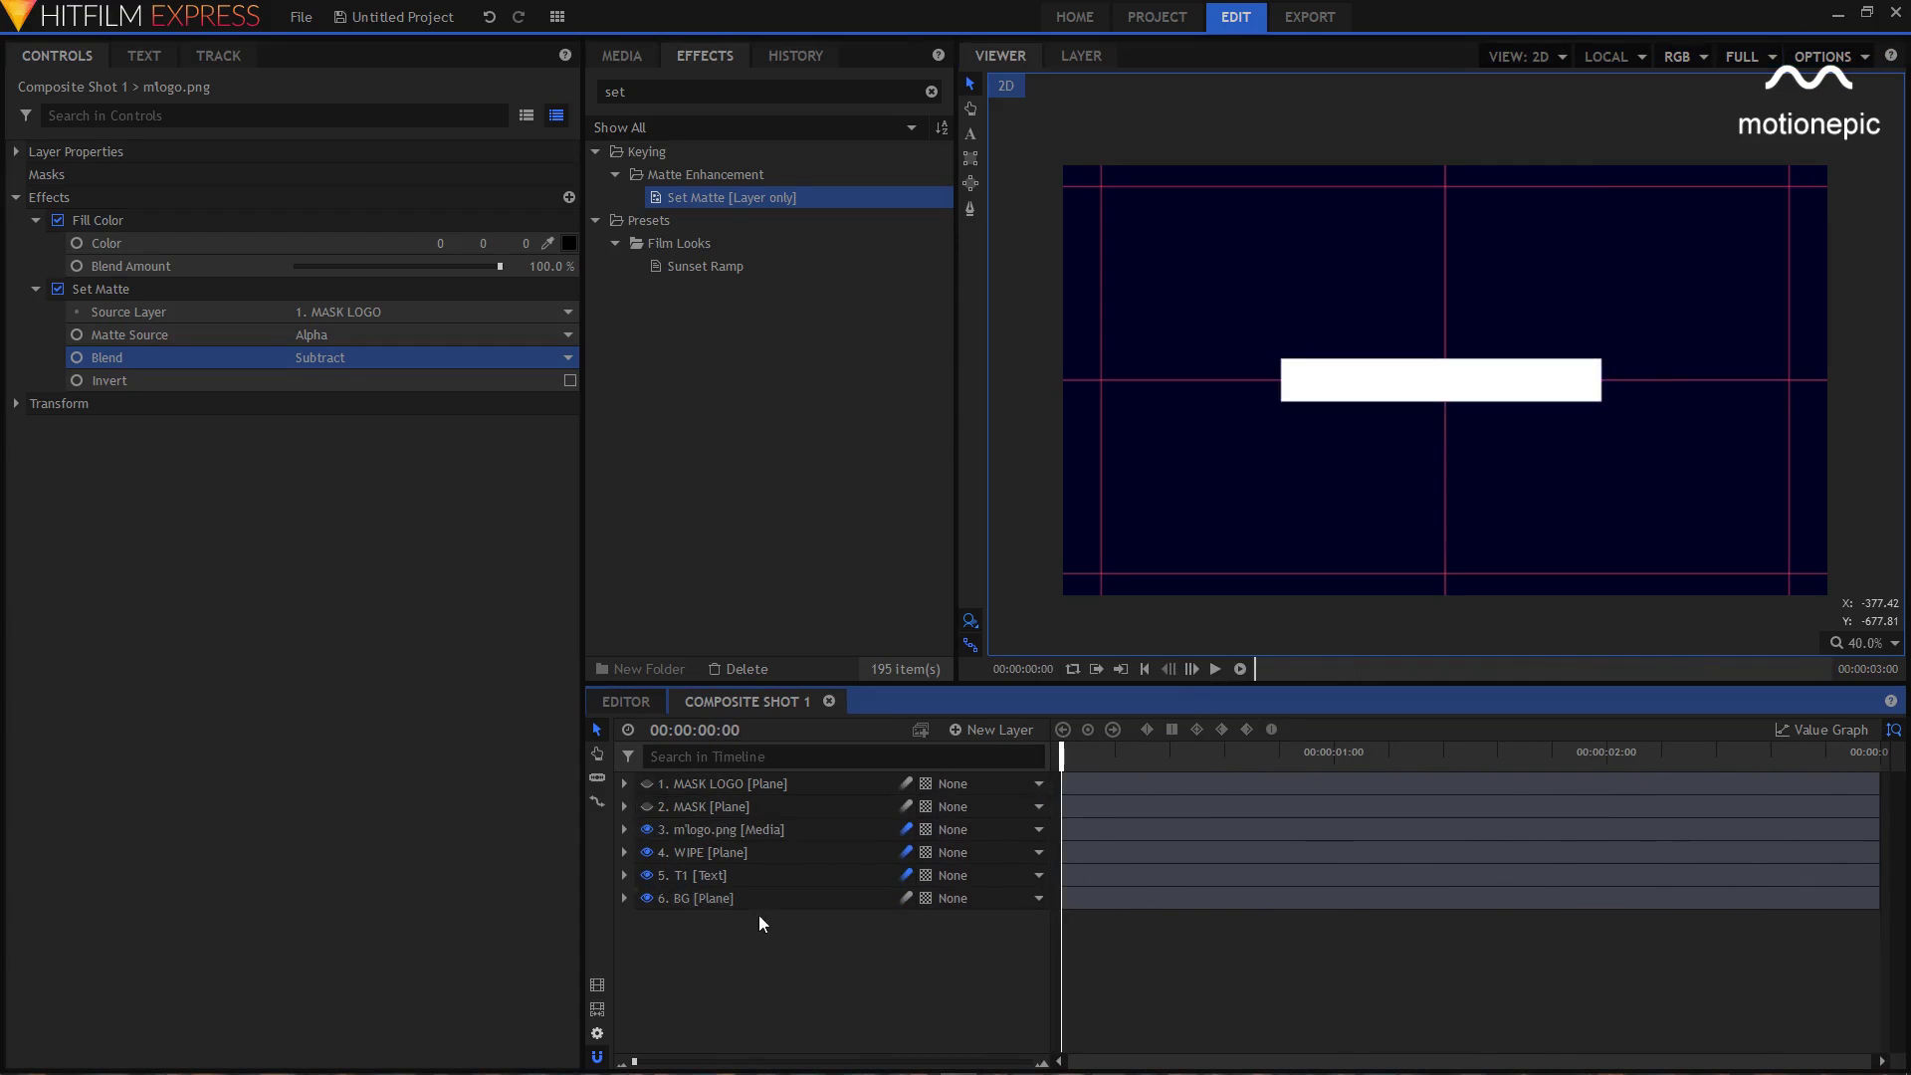
# - Create a new composite shot named Composite Shot 2 at 1080p Full HD, 60 fps, lasting 3 seconds
pyautogui.click(631, 57)
pyautogui.click(759, 91)
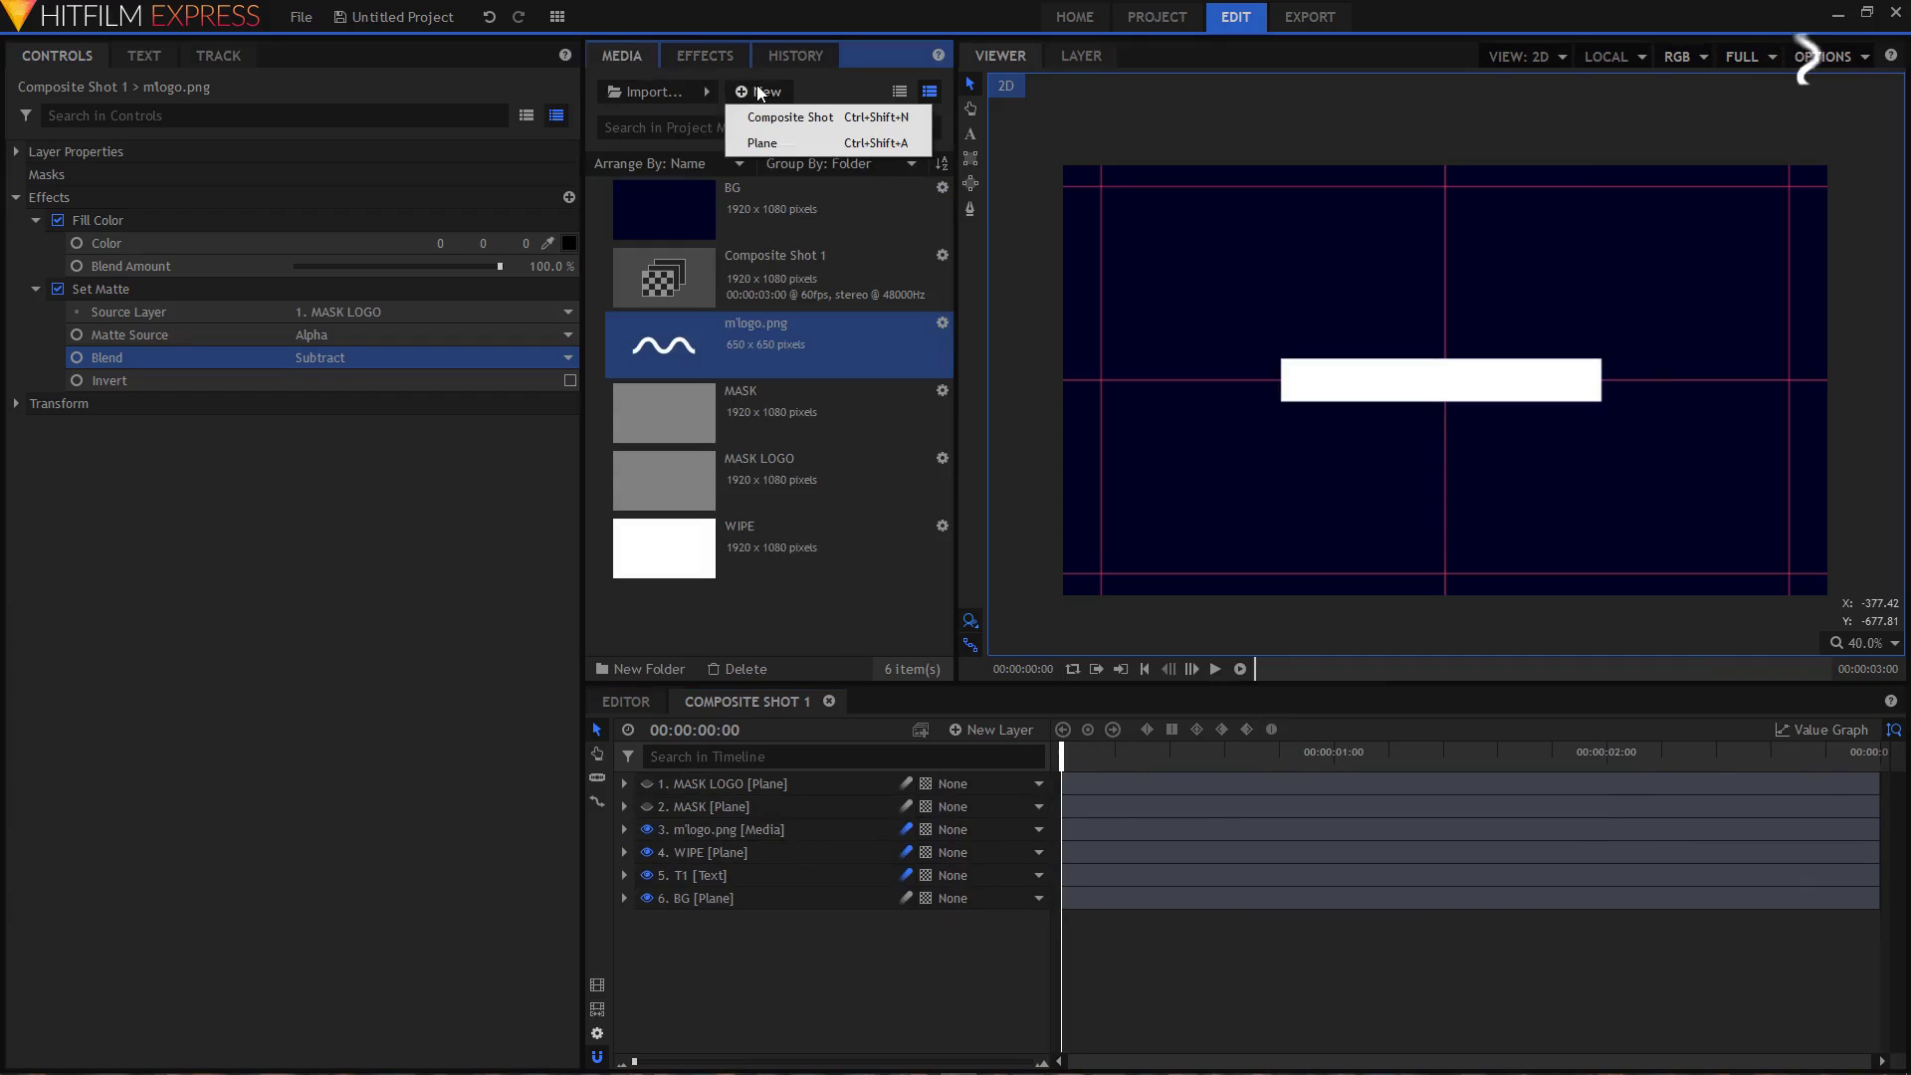
pyautogui.click(788, 116)
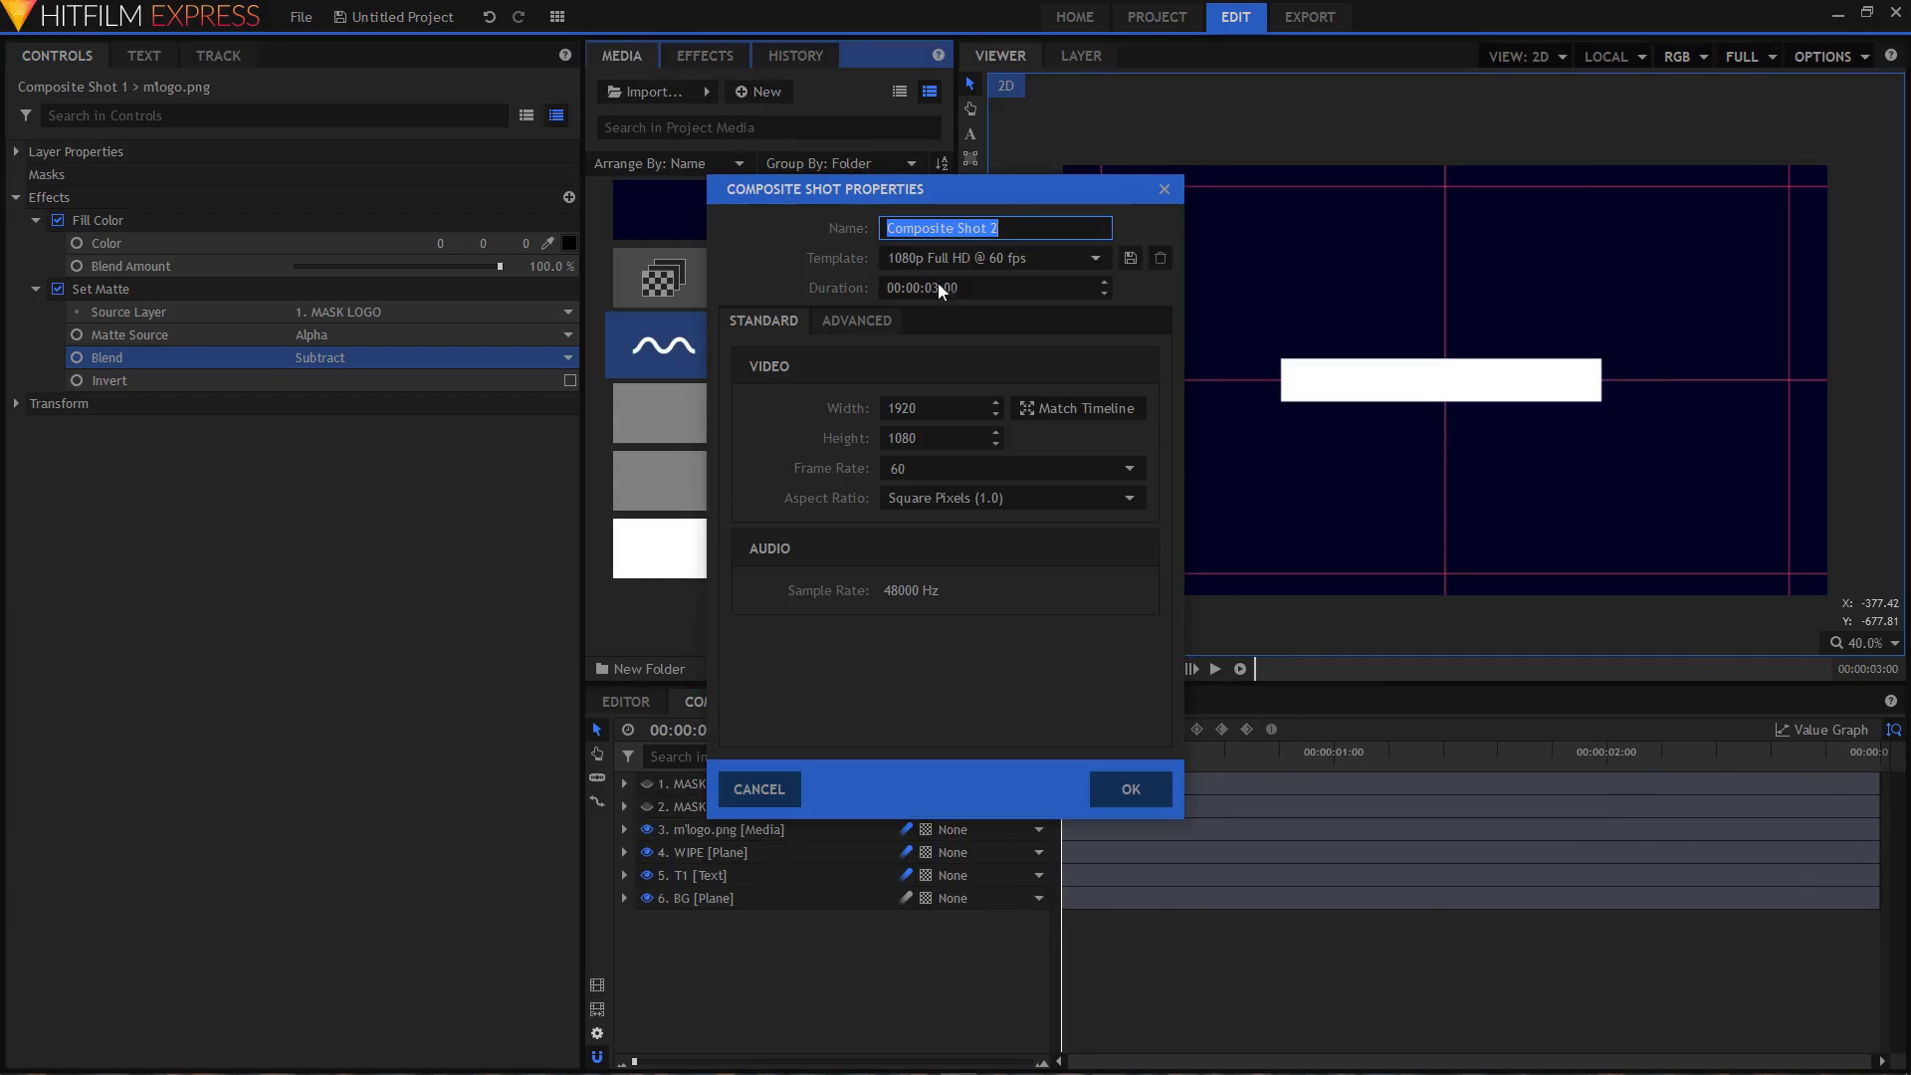
pyautogui.click(1118, 791)
# - Copy all six layers of Composite Shot 1 into Composite Shot 2
pyautogui.click(764, 705)
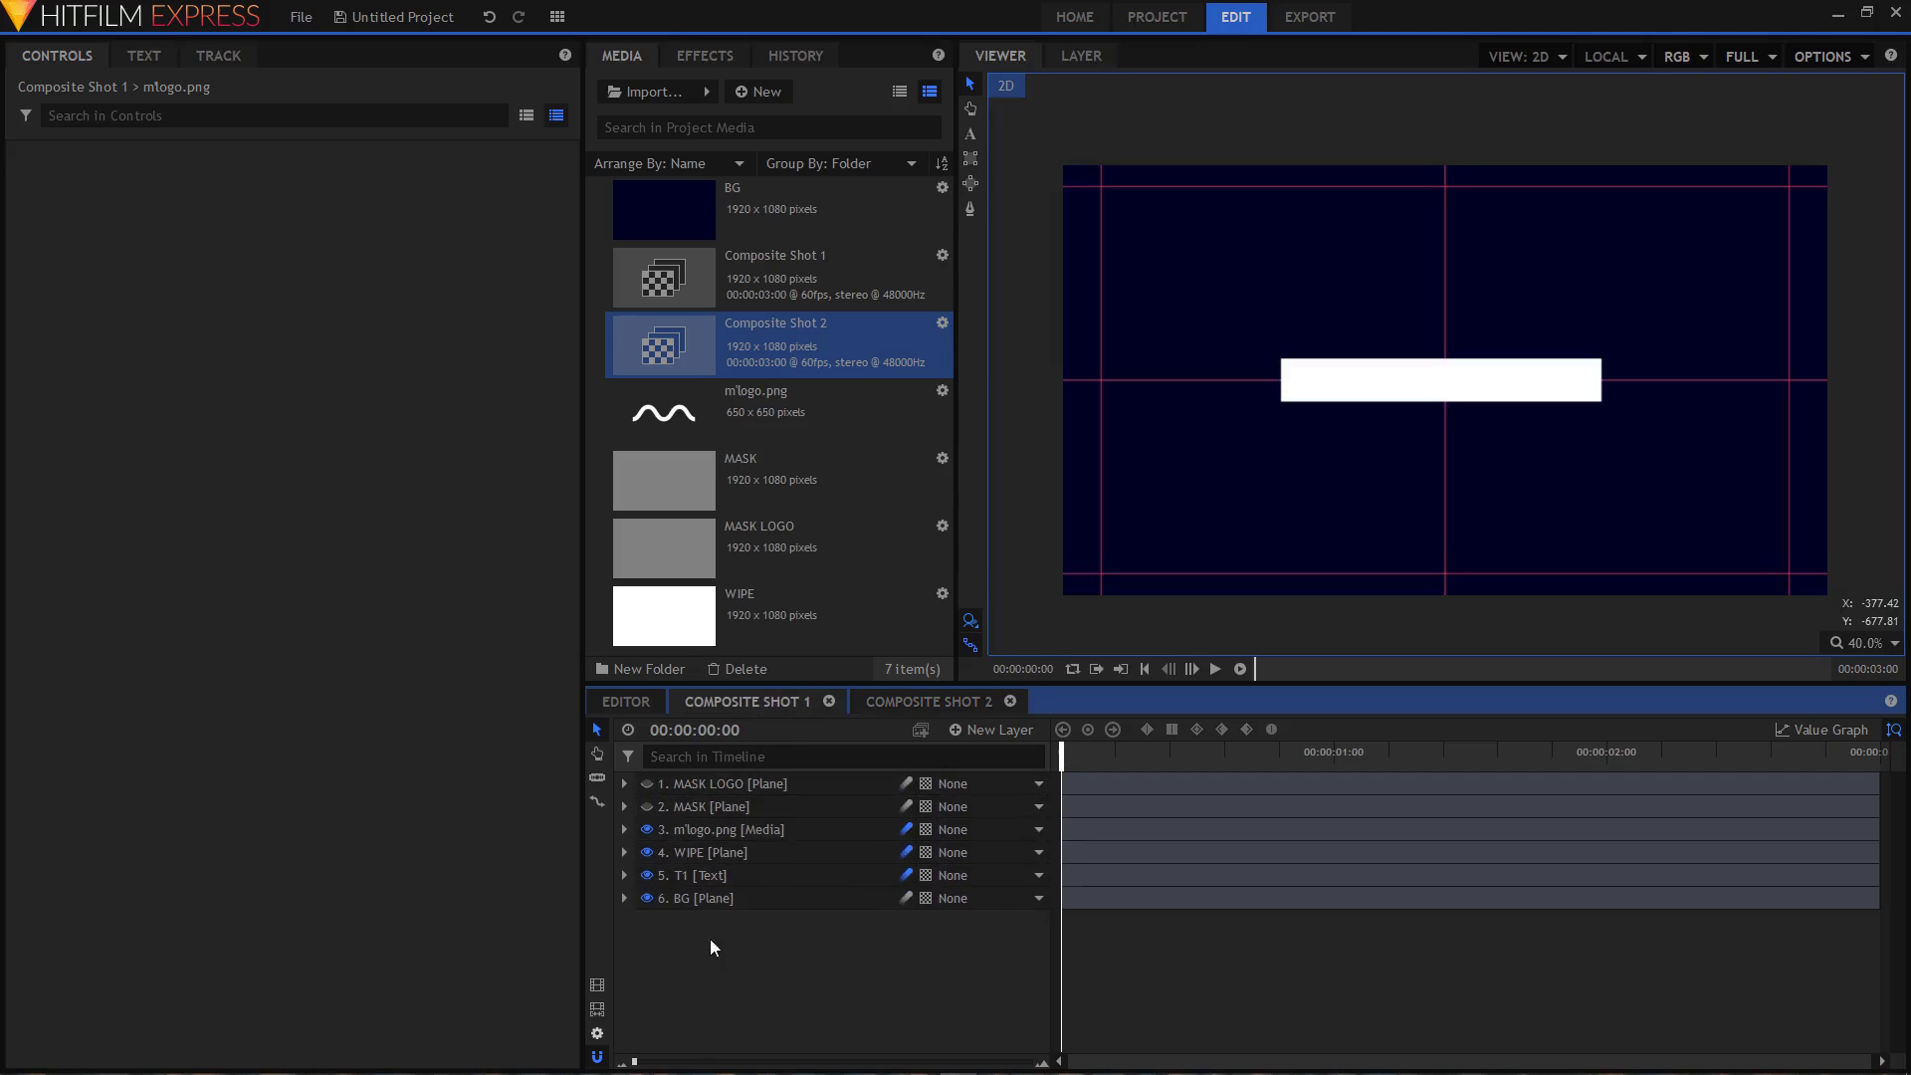
pyautogui.moveTo(696, 933); pyautogui.dragTo(808, 778)
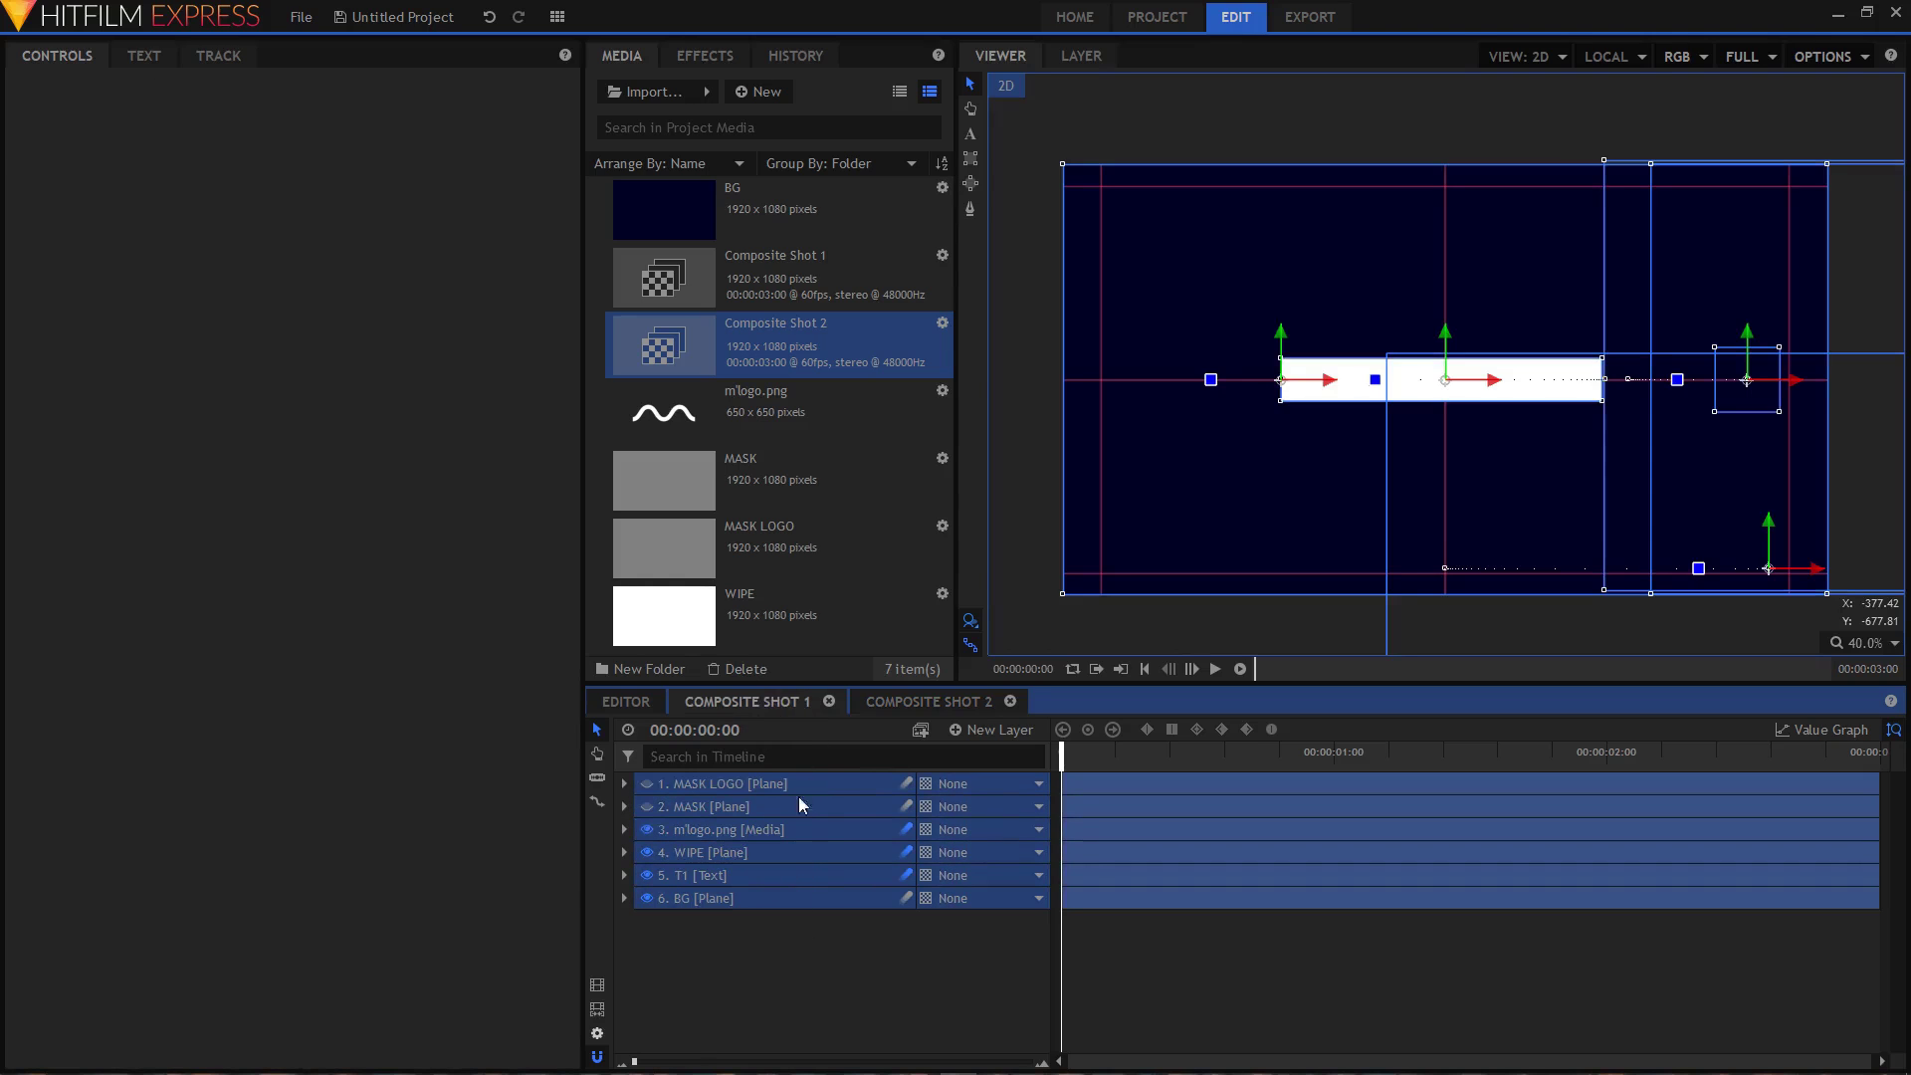
pyautogui.rightClick(732, 842)
pyautogui.click(780, 599)
pyautogui.click(898, 701)
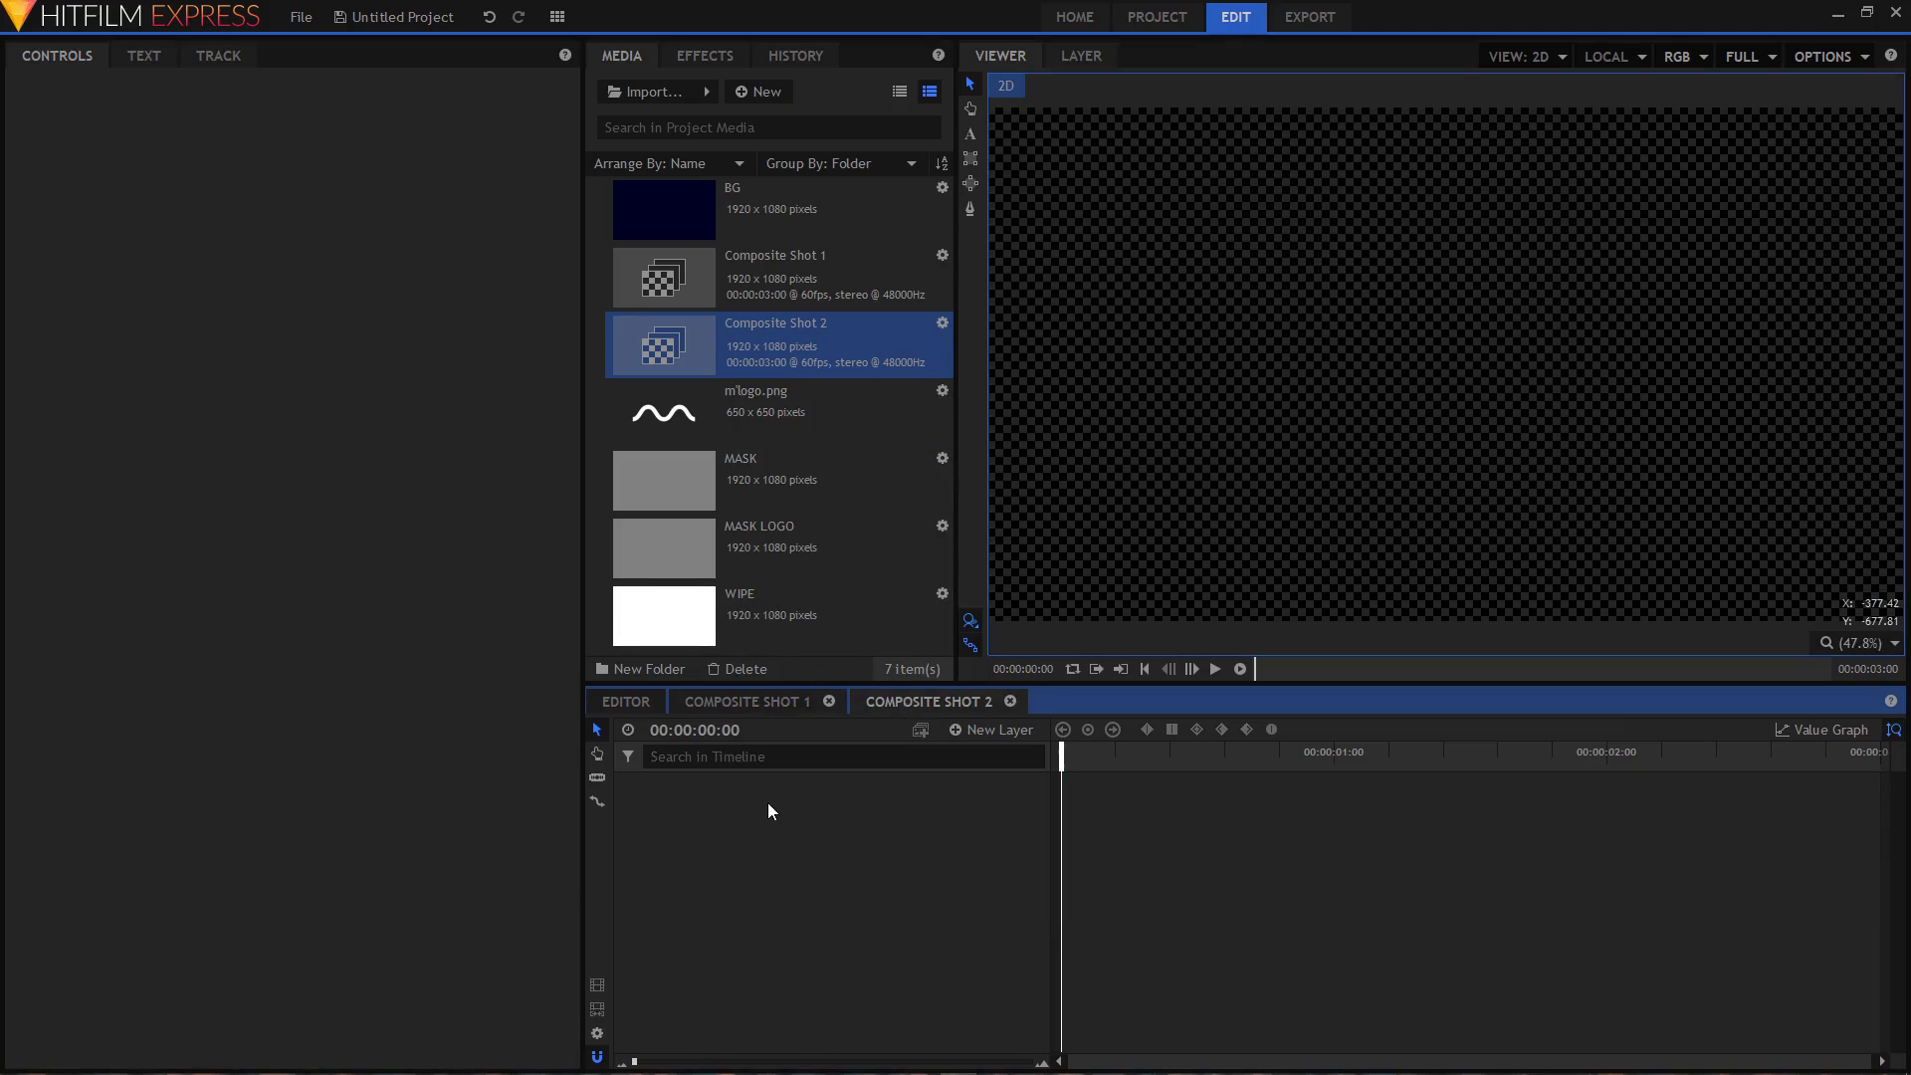
pyautogui.rightClick(744, 804)
pyautogui.click(784, 846)
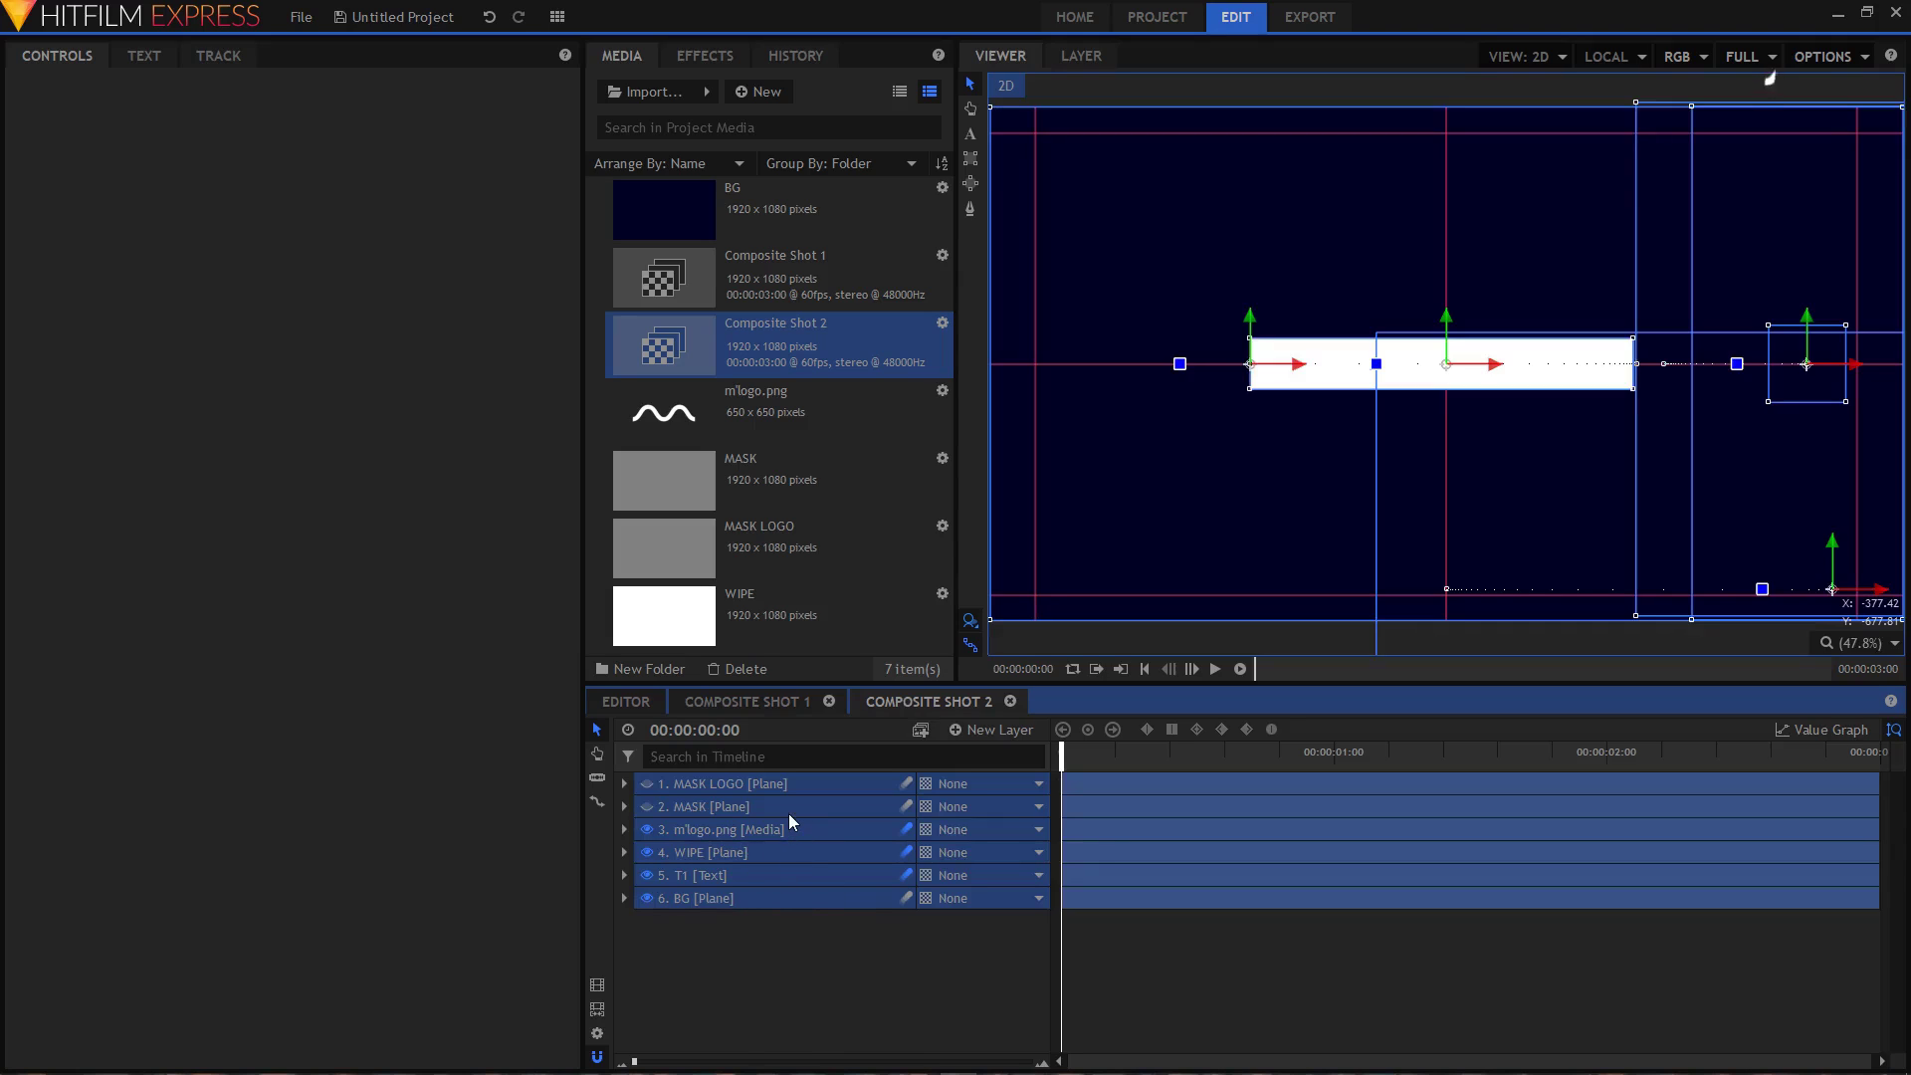
# - Convert the pasted layers in Composite Shot 2 into a nested composite shot named Composite Shot 3
pyautogui.rightClick(739, 872)
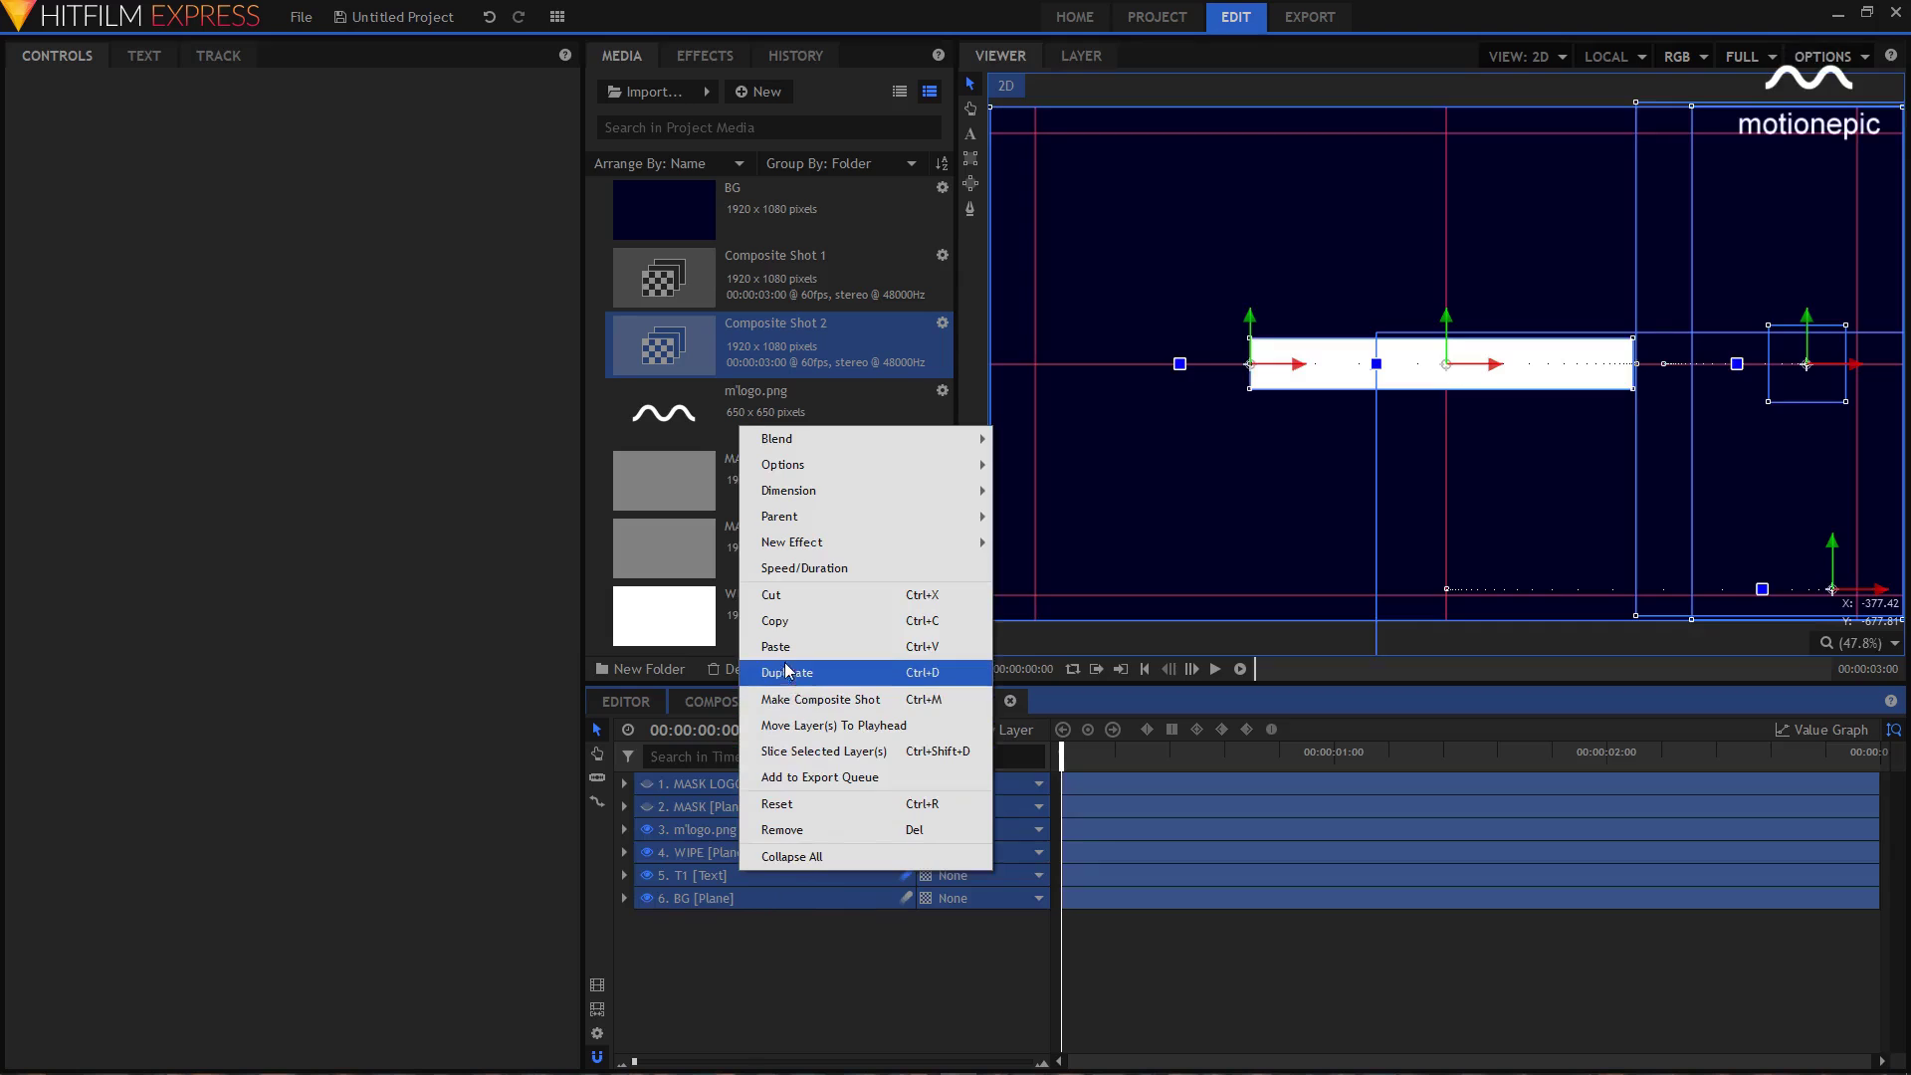
pyautogui.click(786, 700)
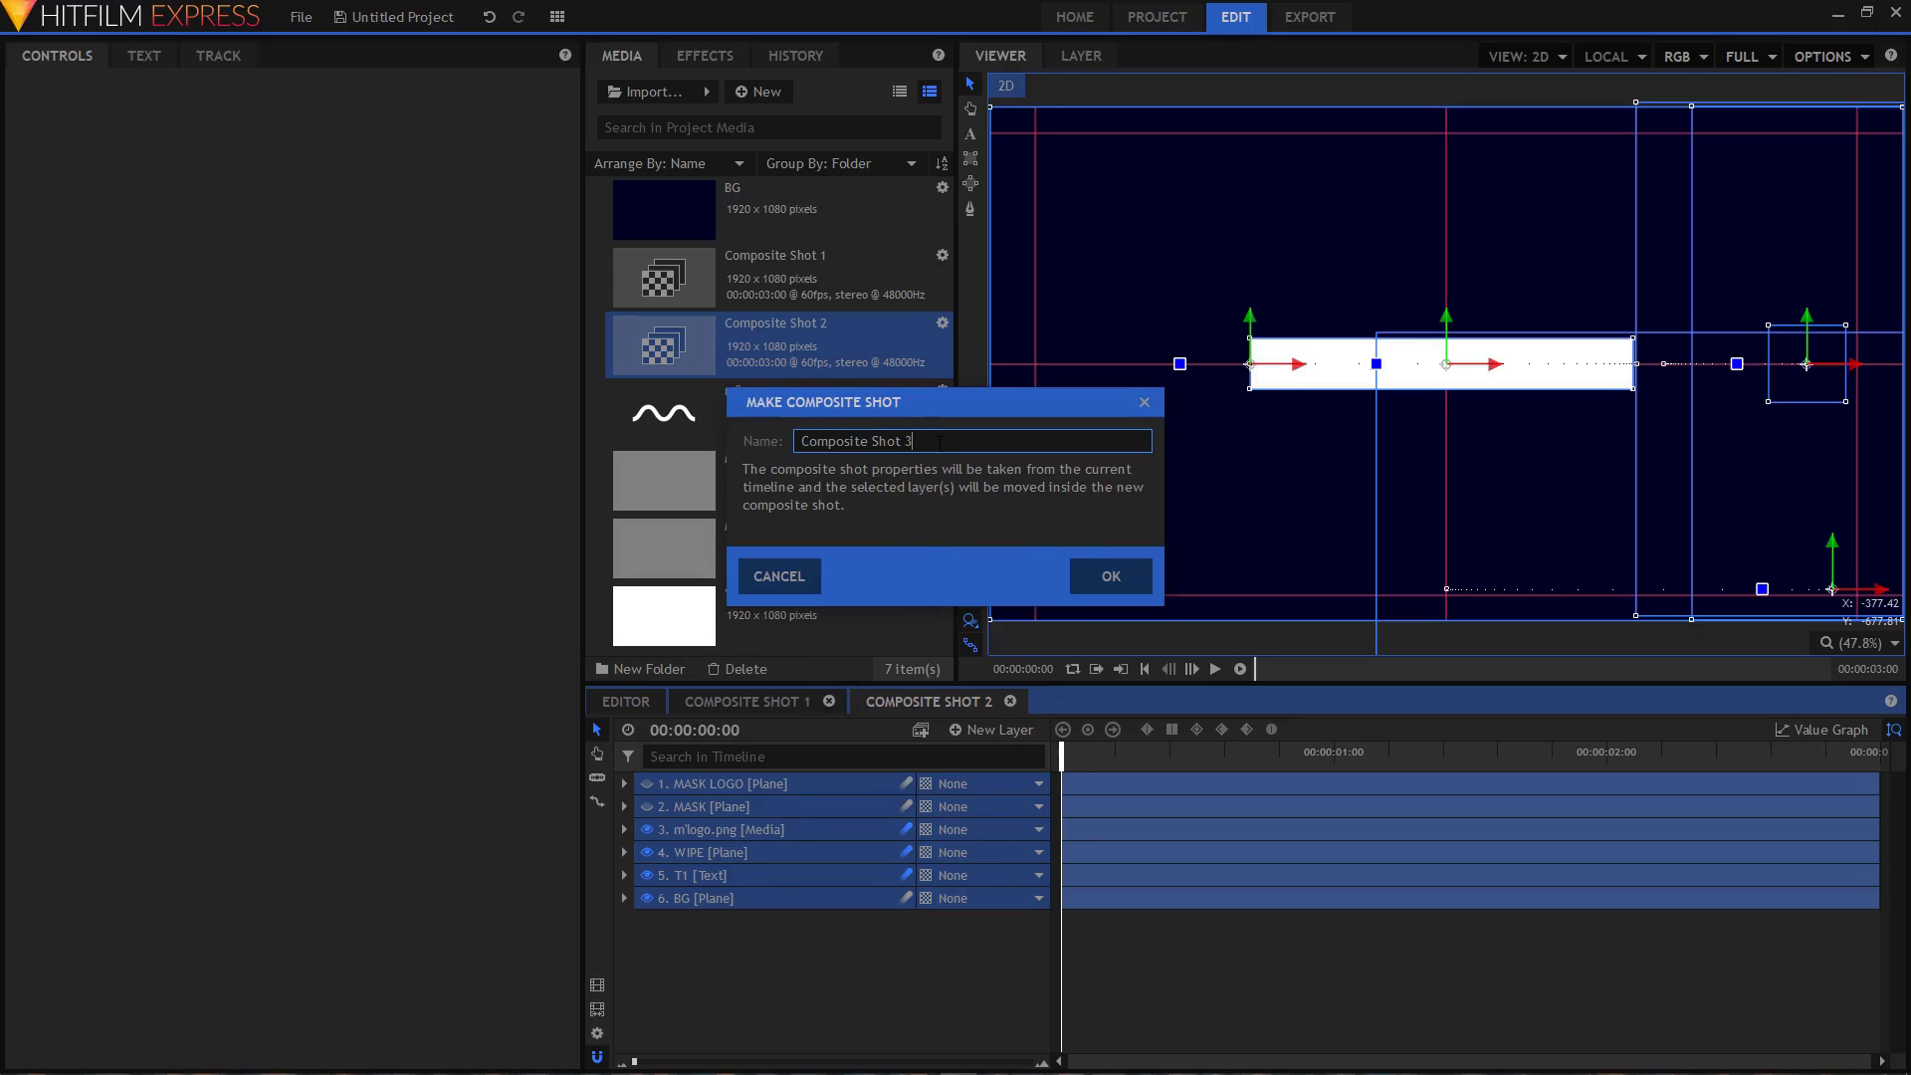
pyautogui.click(1074, 576)
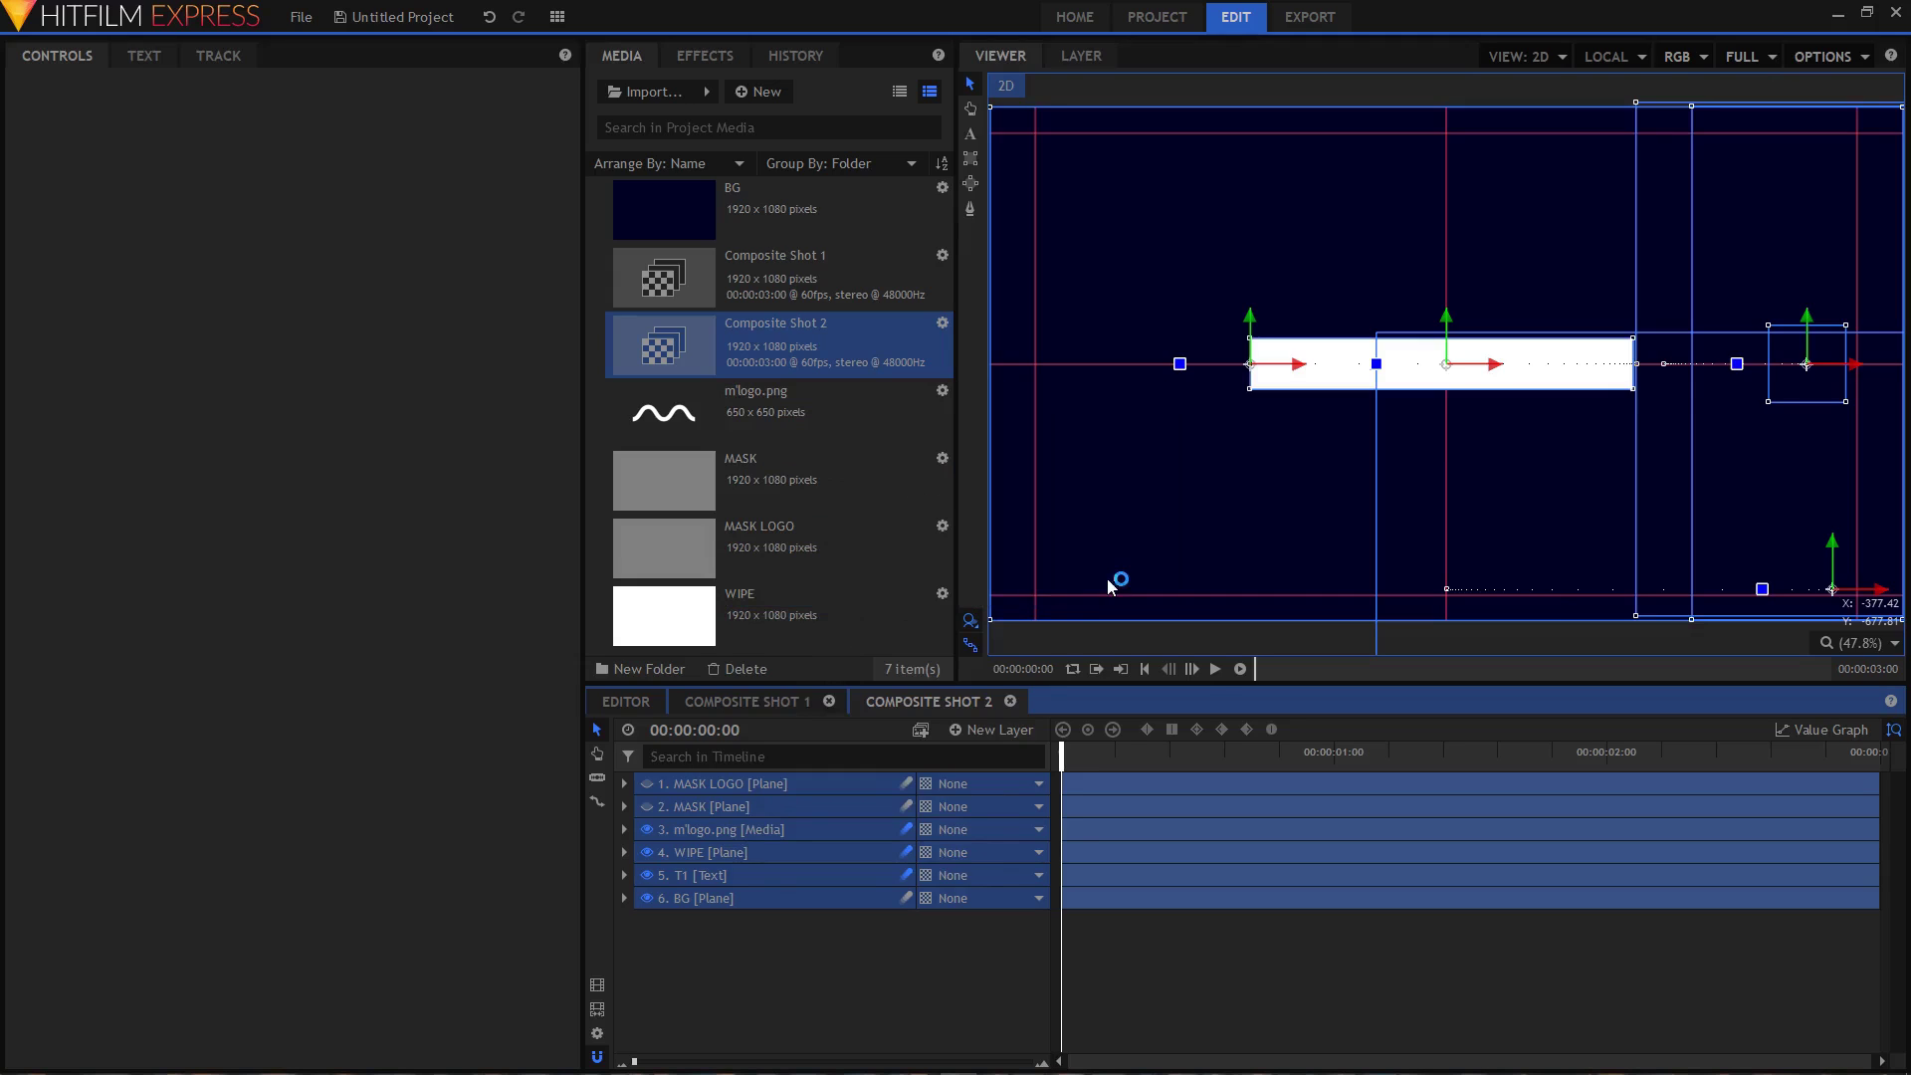
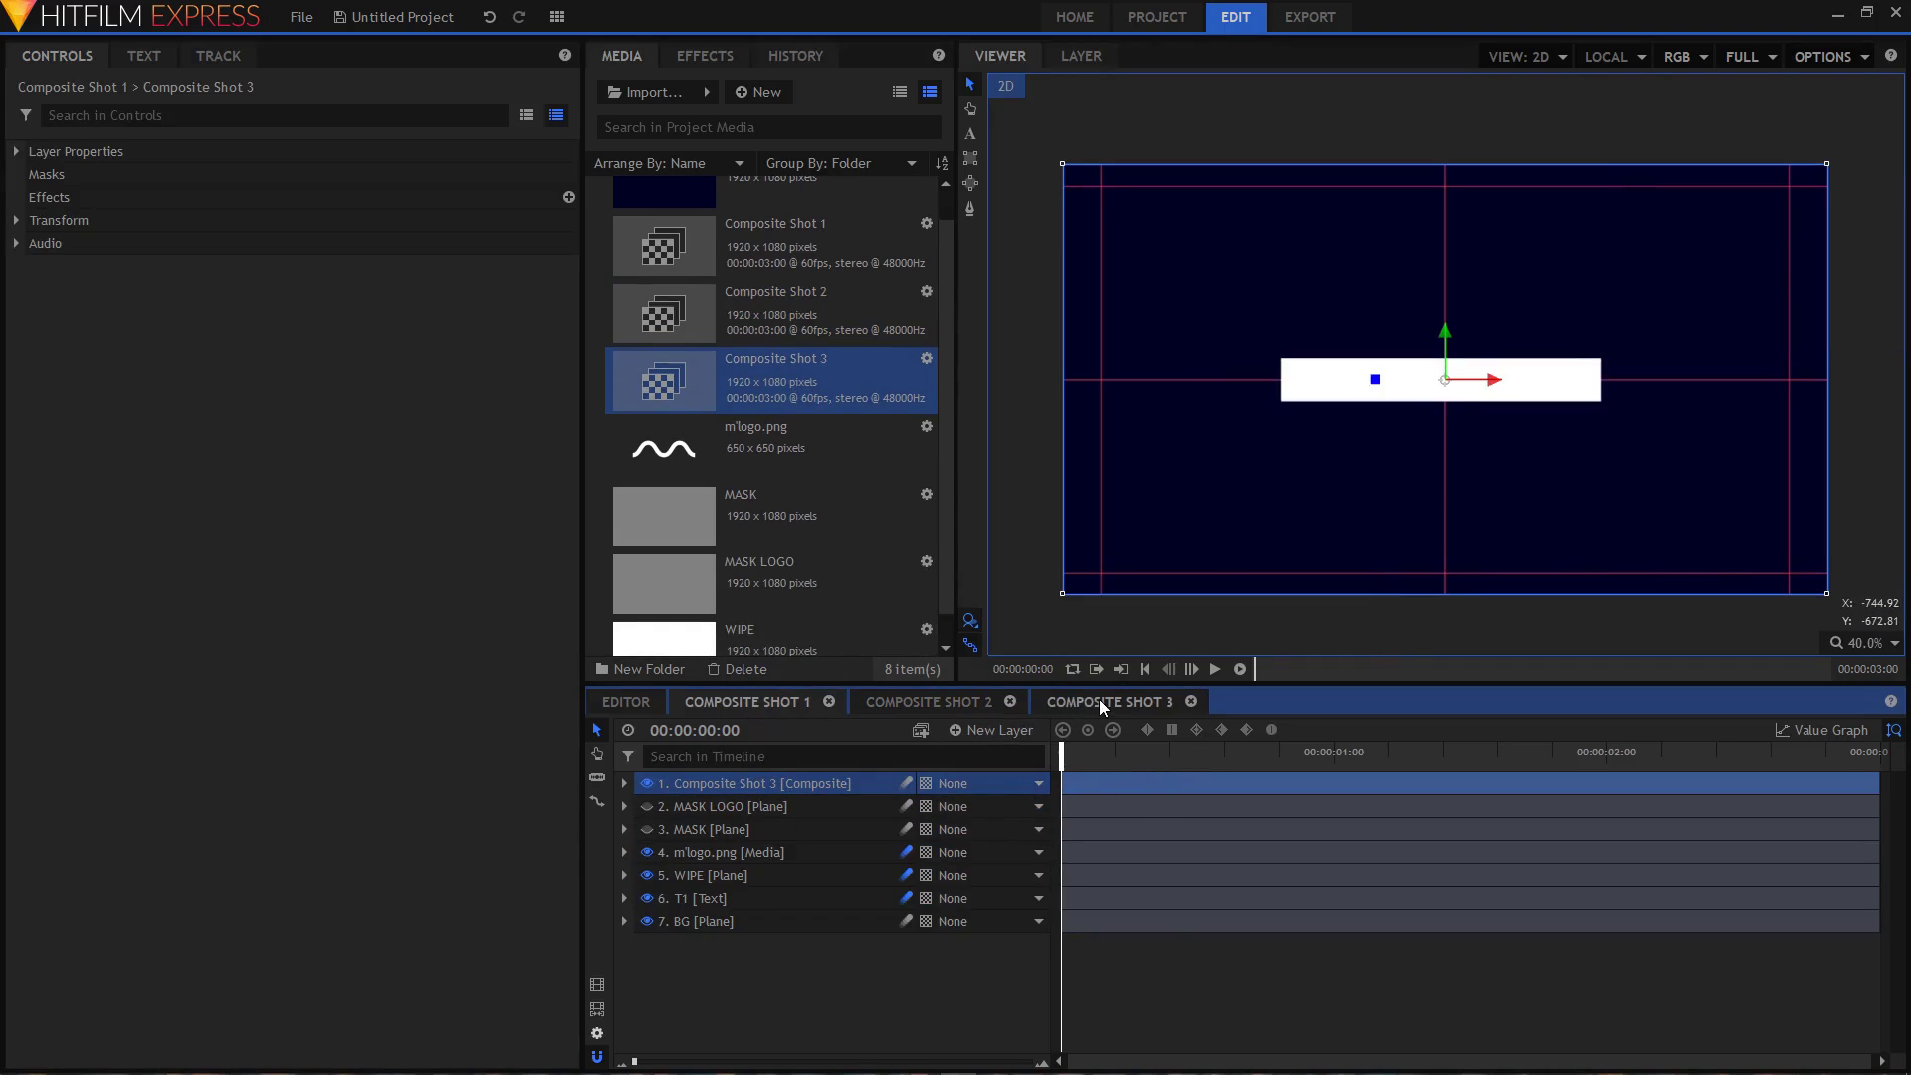
# - Delete the BG plane from Composite Shot 3
pyautogui.press('Delete')
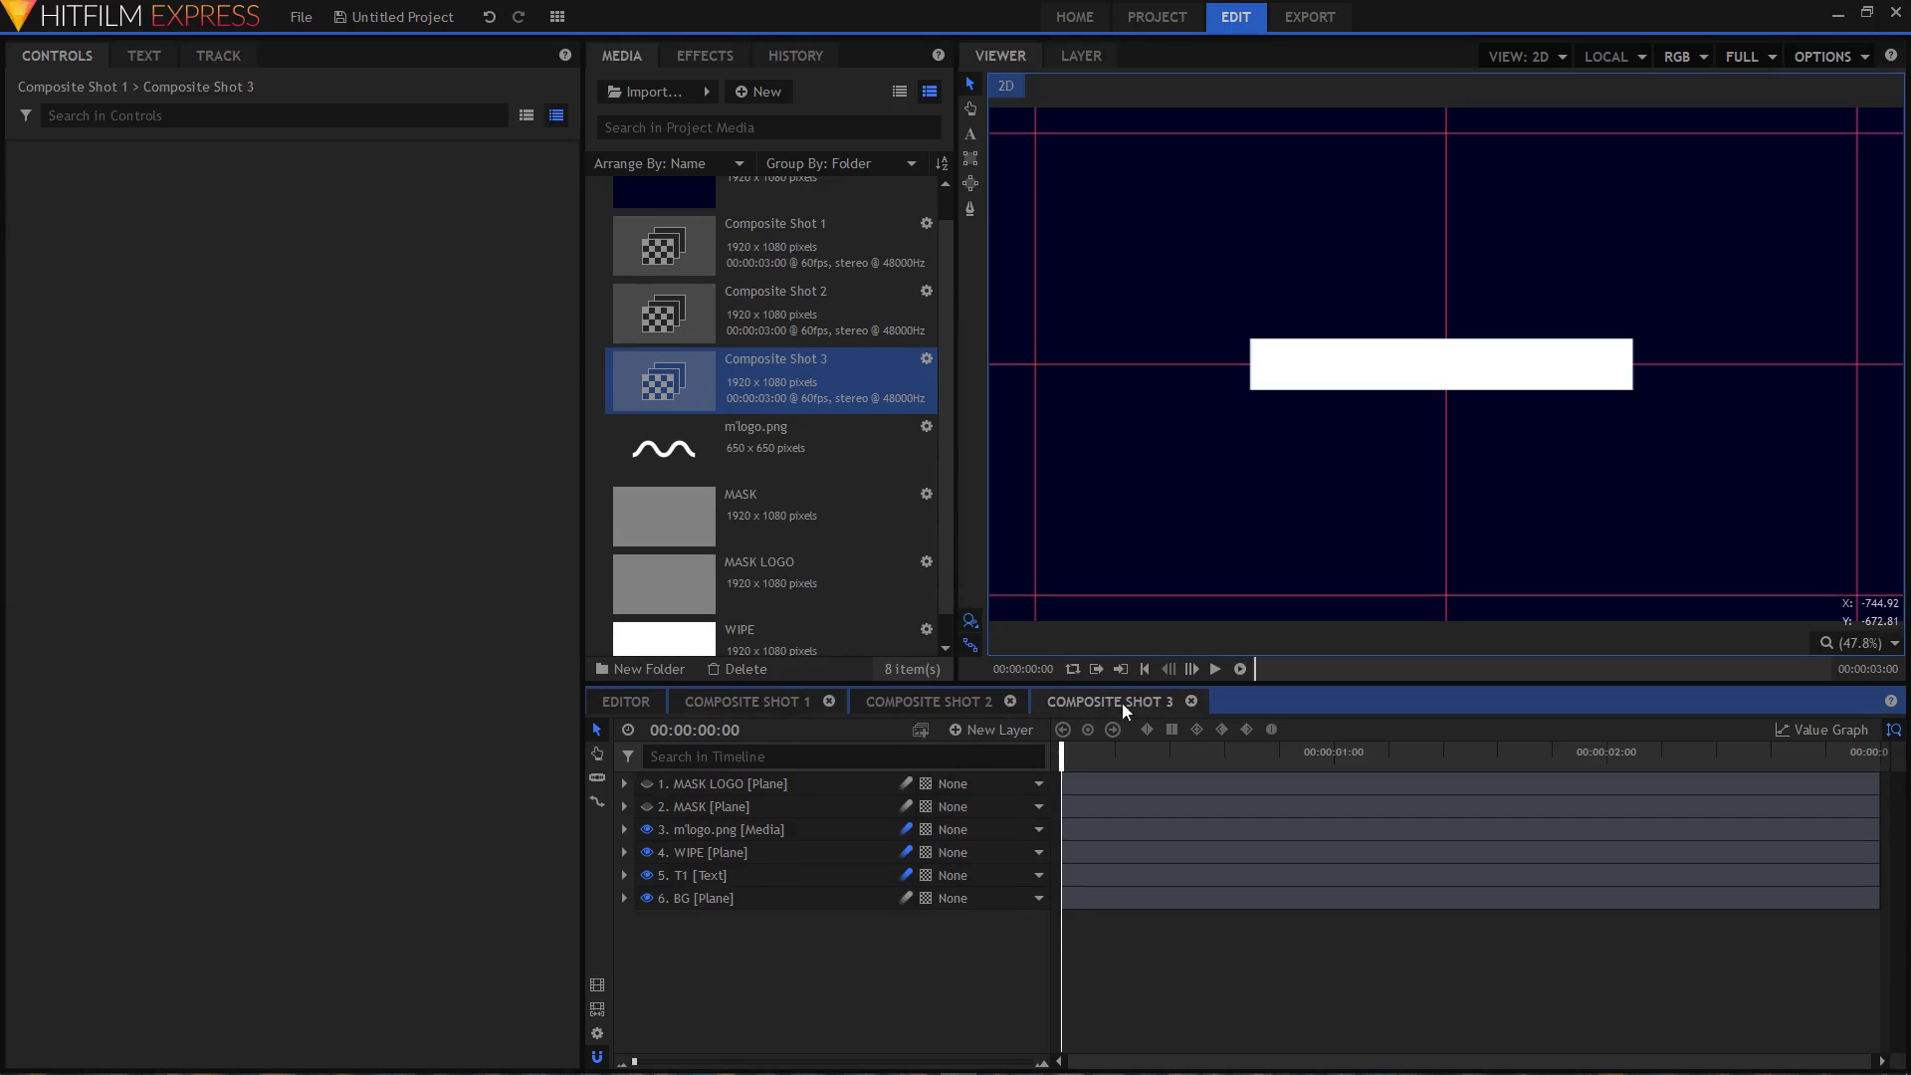
pyautogui.click(701, 898)
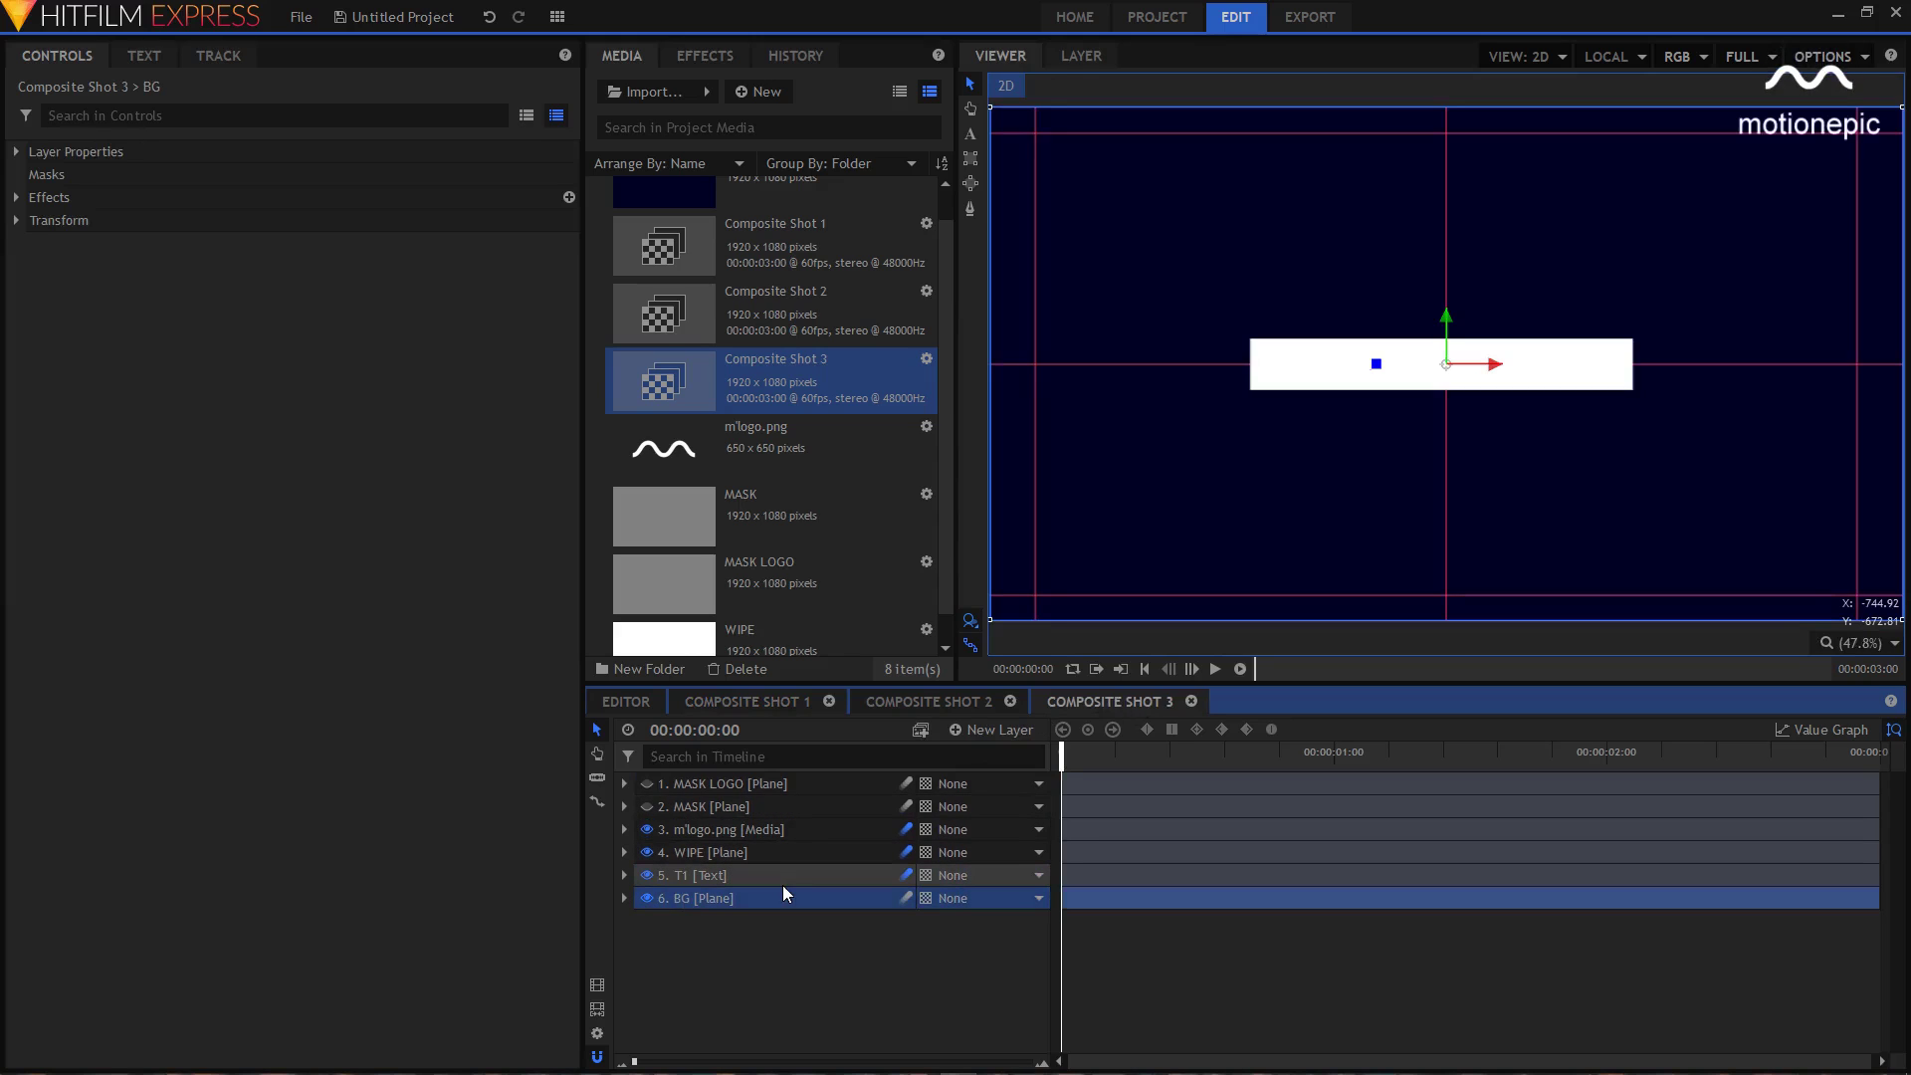
pyautogui.press('Delete')
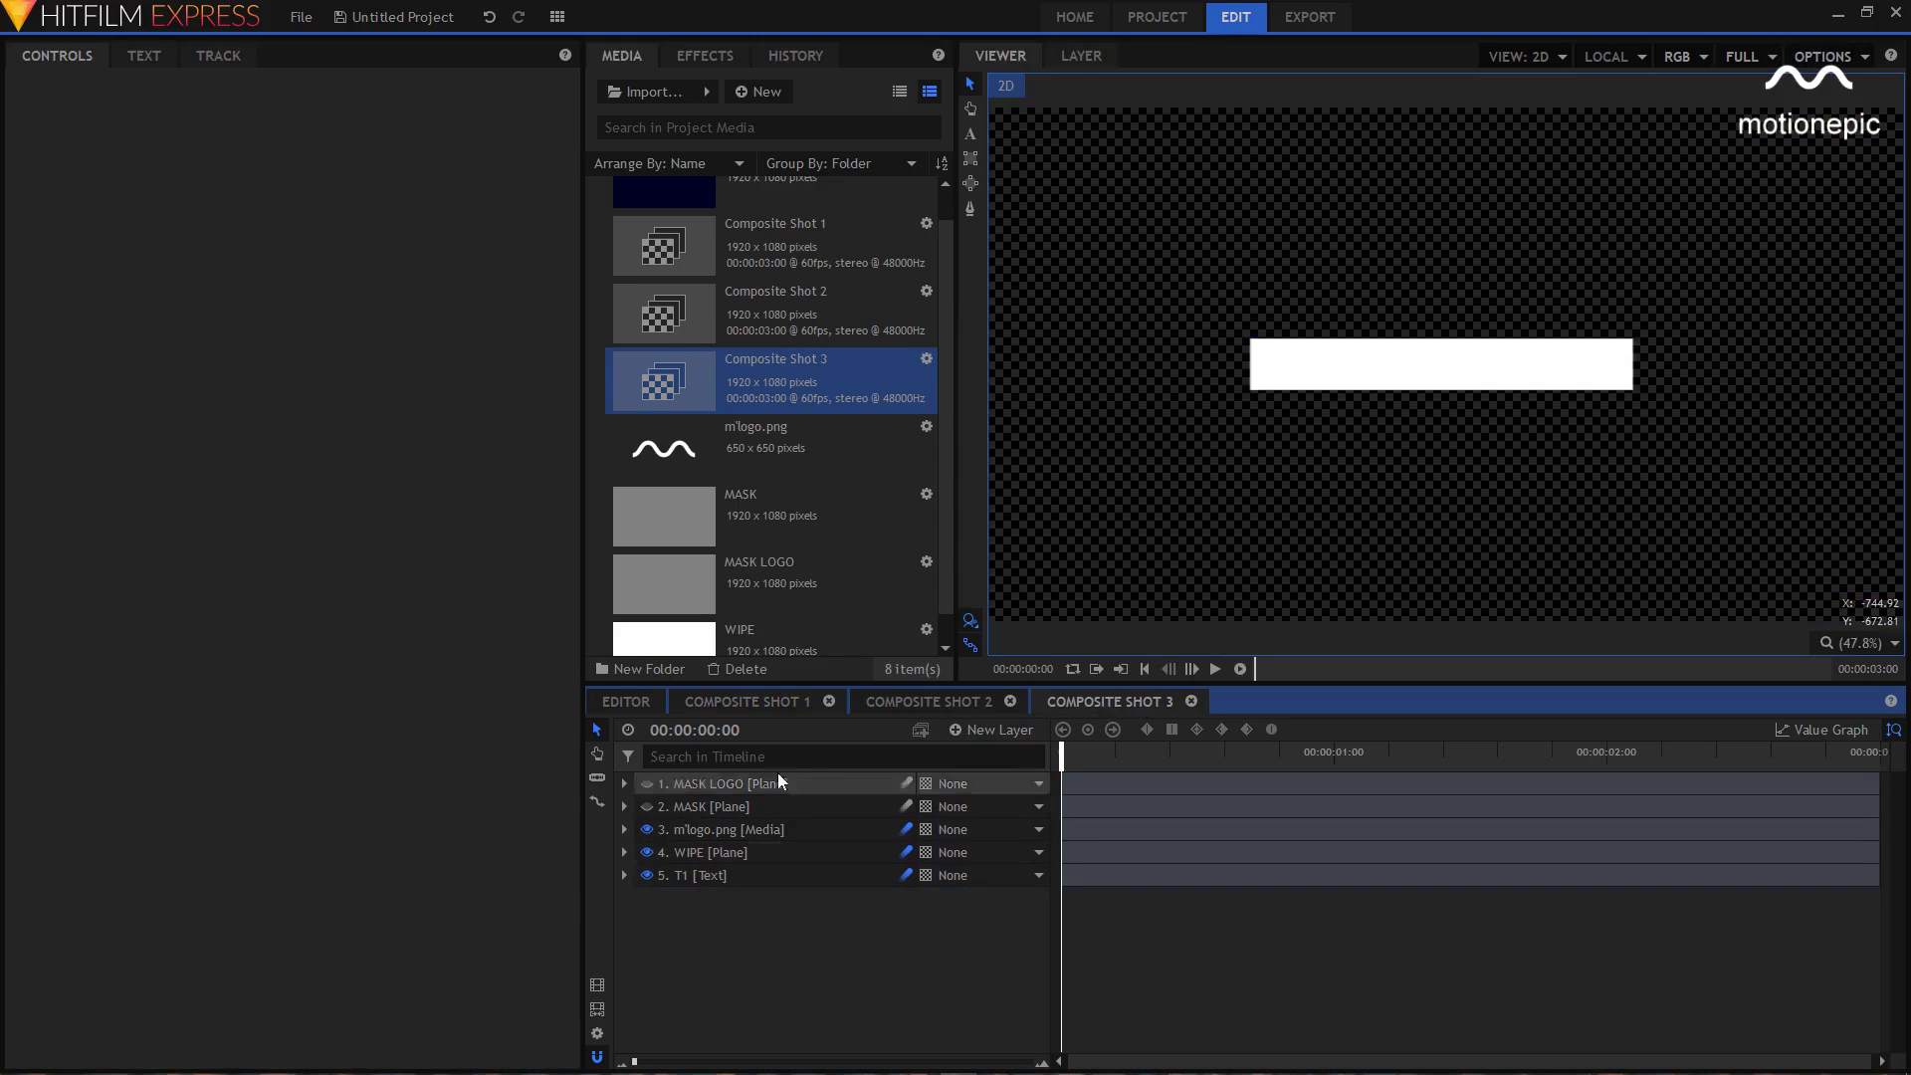
# - In Composite Shot 1, move the Composite Shot 3 layer straight down to a Y position of about -227.5
pyautogui.click(759, 705)
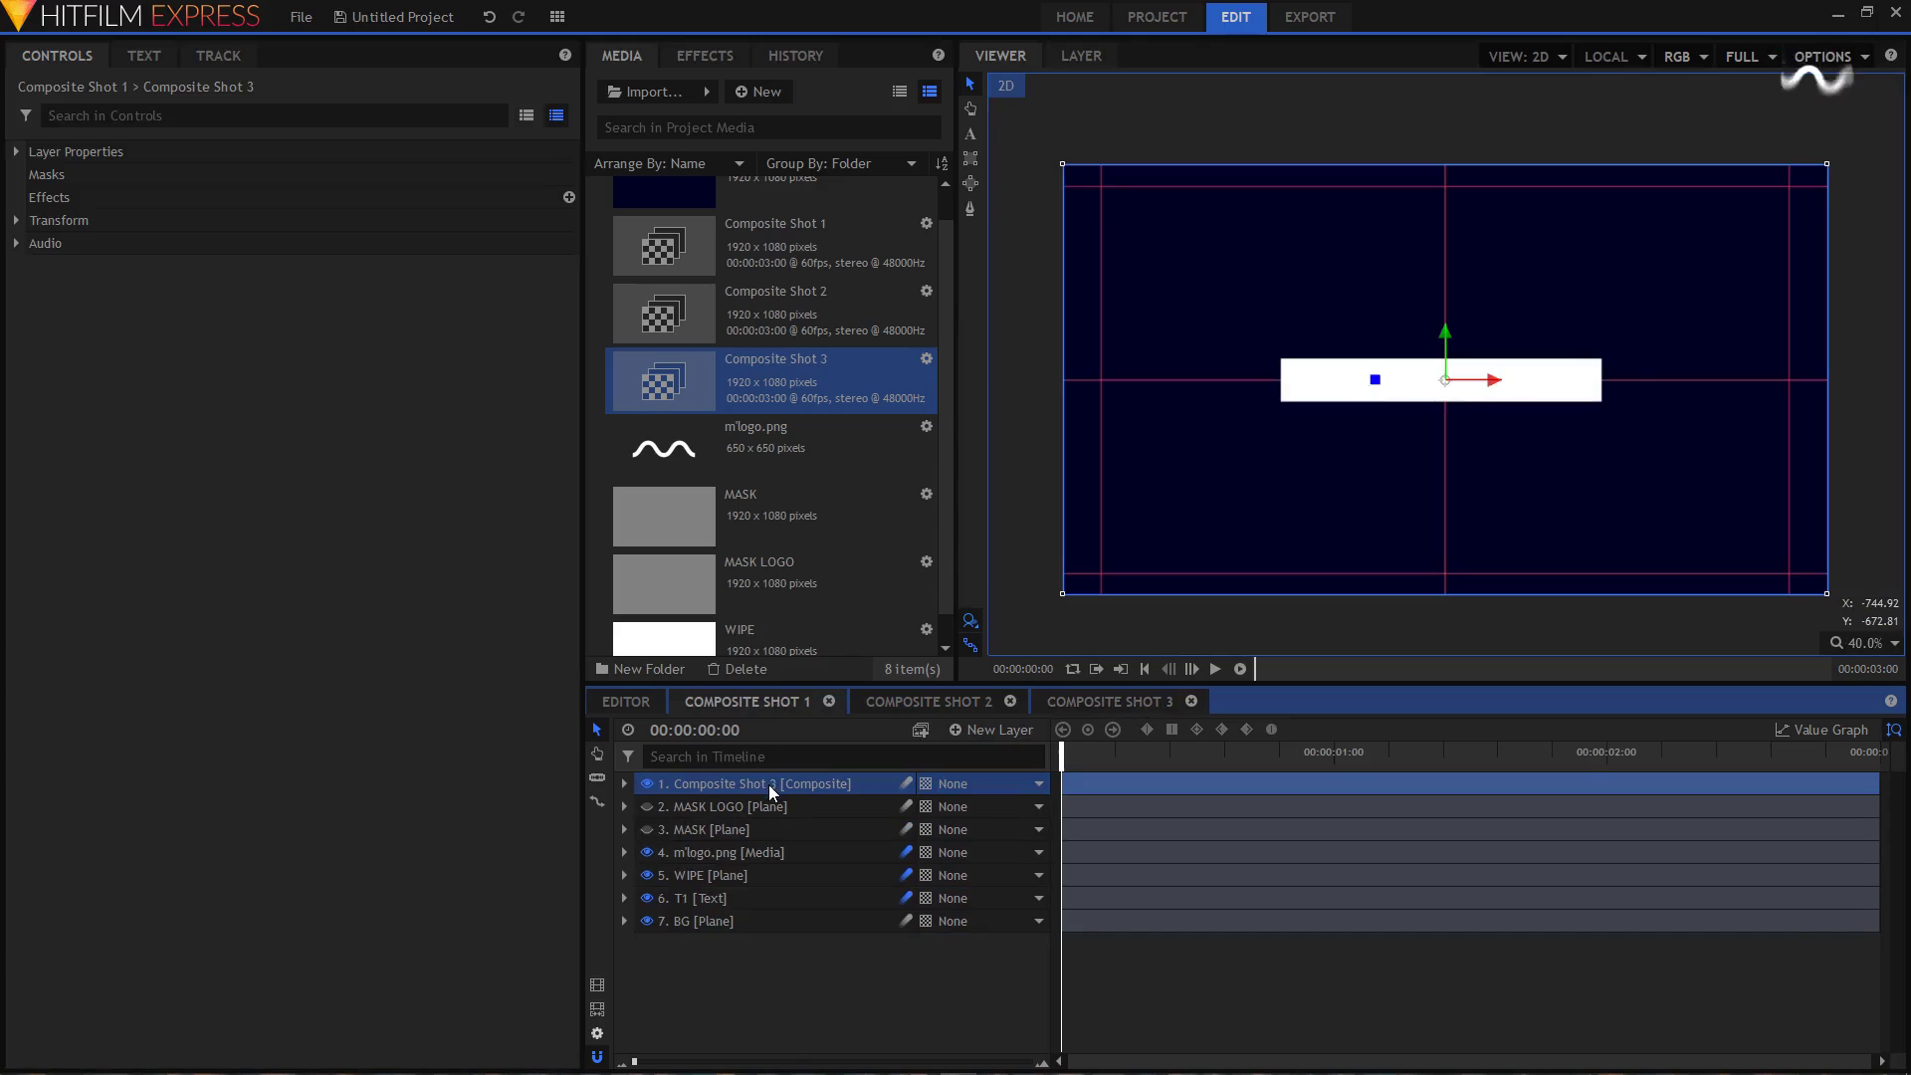
pyautogui.moveTo(1444, 333); pyautogui.dragTo(1448, 420)
pyautogui.click(1033, 966)
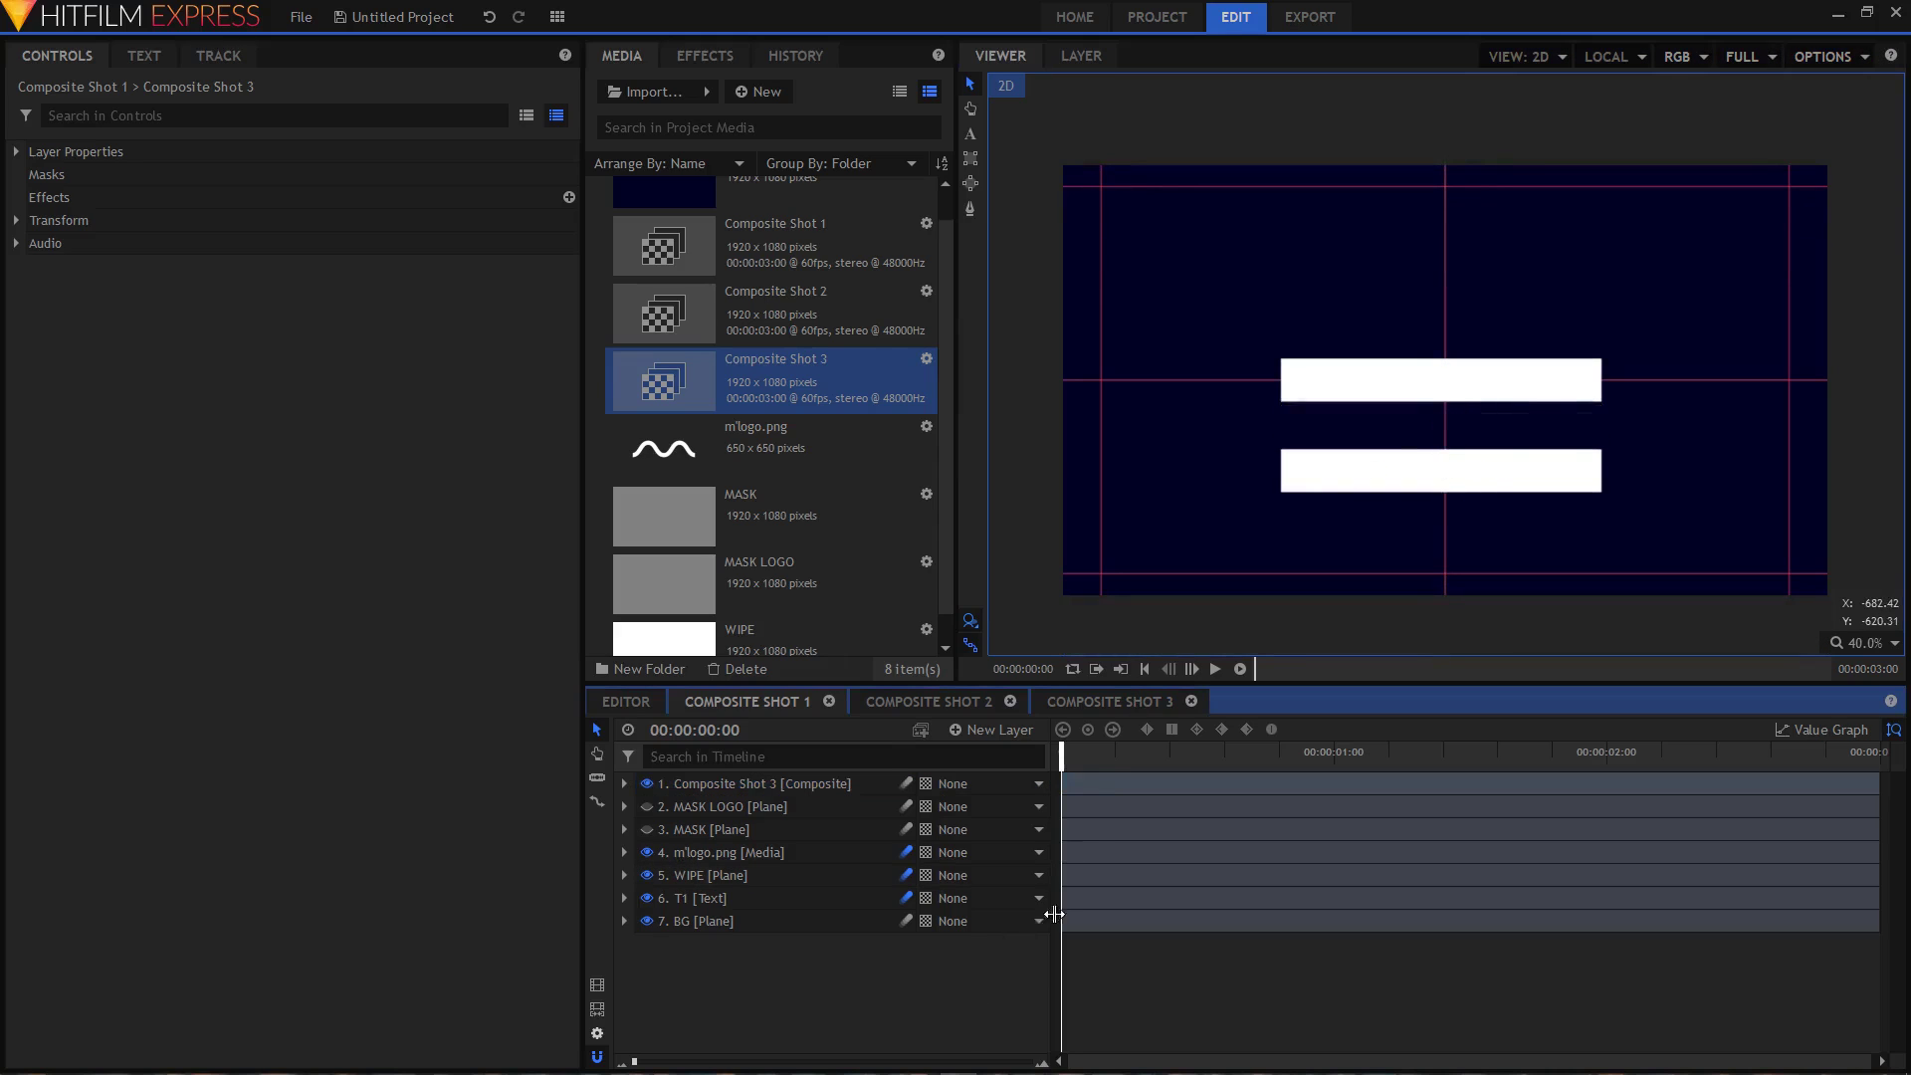
# - Apply the Blur effect to the Composite Shot 3 layer and set its radius to 65.5 px
pyautogui.moveTo(1088, 753); pyautogui.dragTo(920, 731)
pyautogui.hotkey('ctrl', 'f')
pyautogui.moveTo(1100, 757); pyautogui.dragTo(1143, 751)
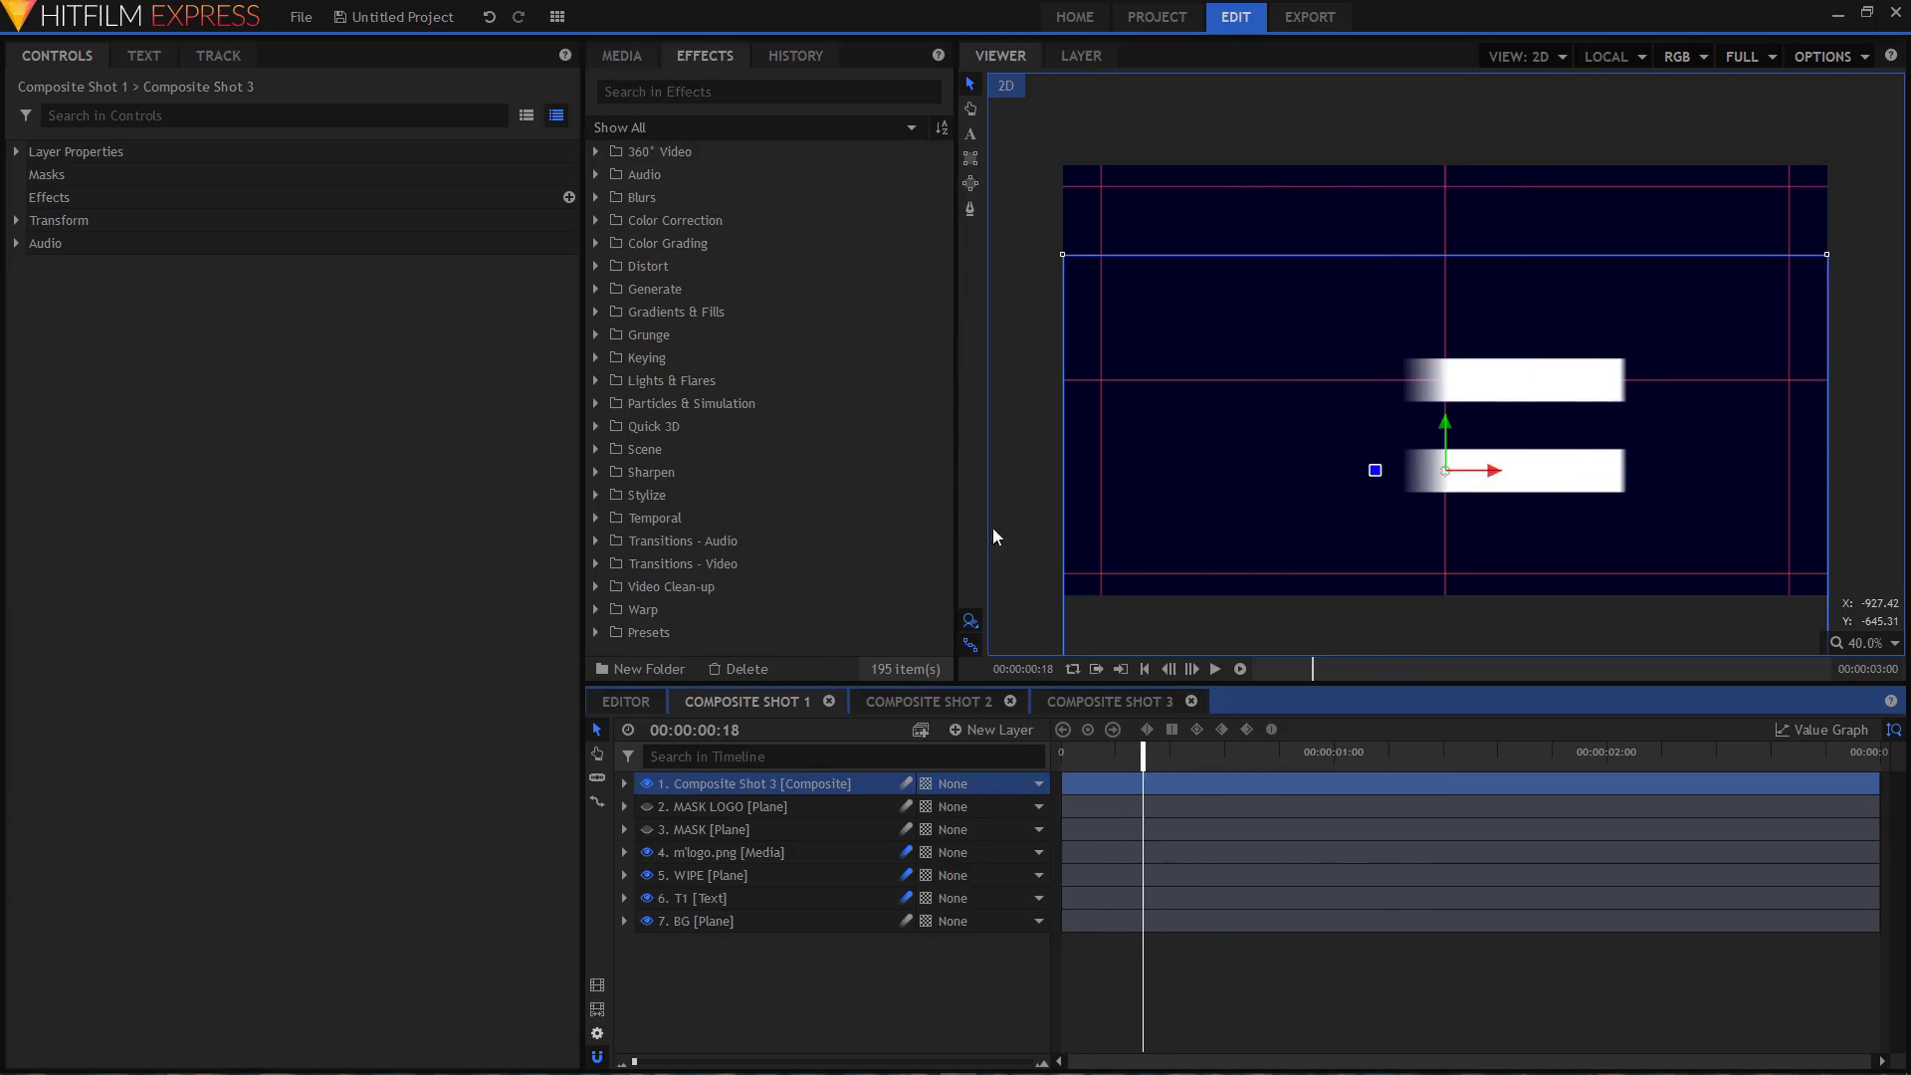
pyautogui.hotkey('ctrl', 'f')
pyautogui.write('blur')
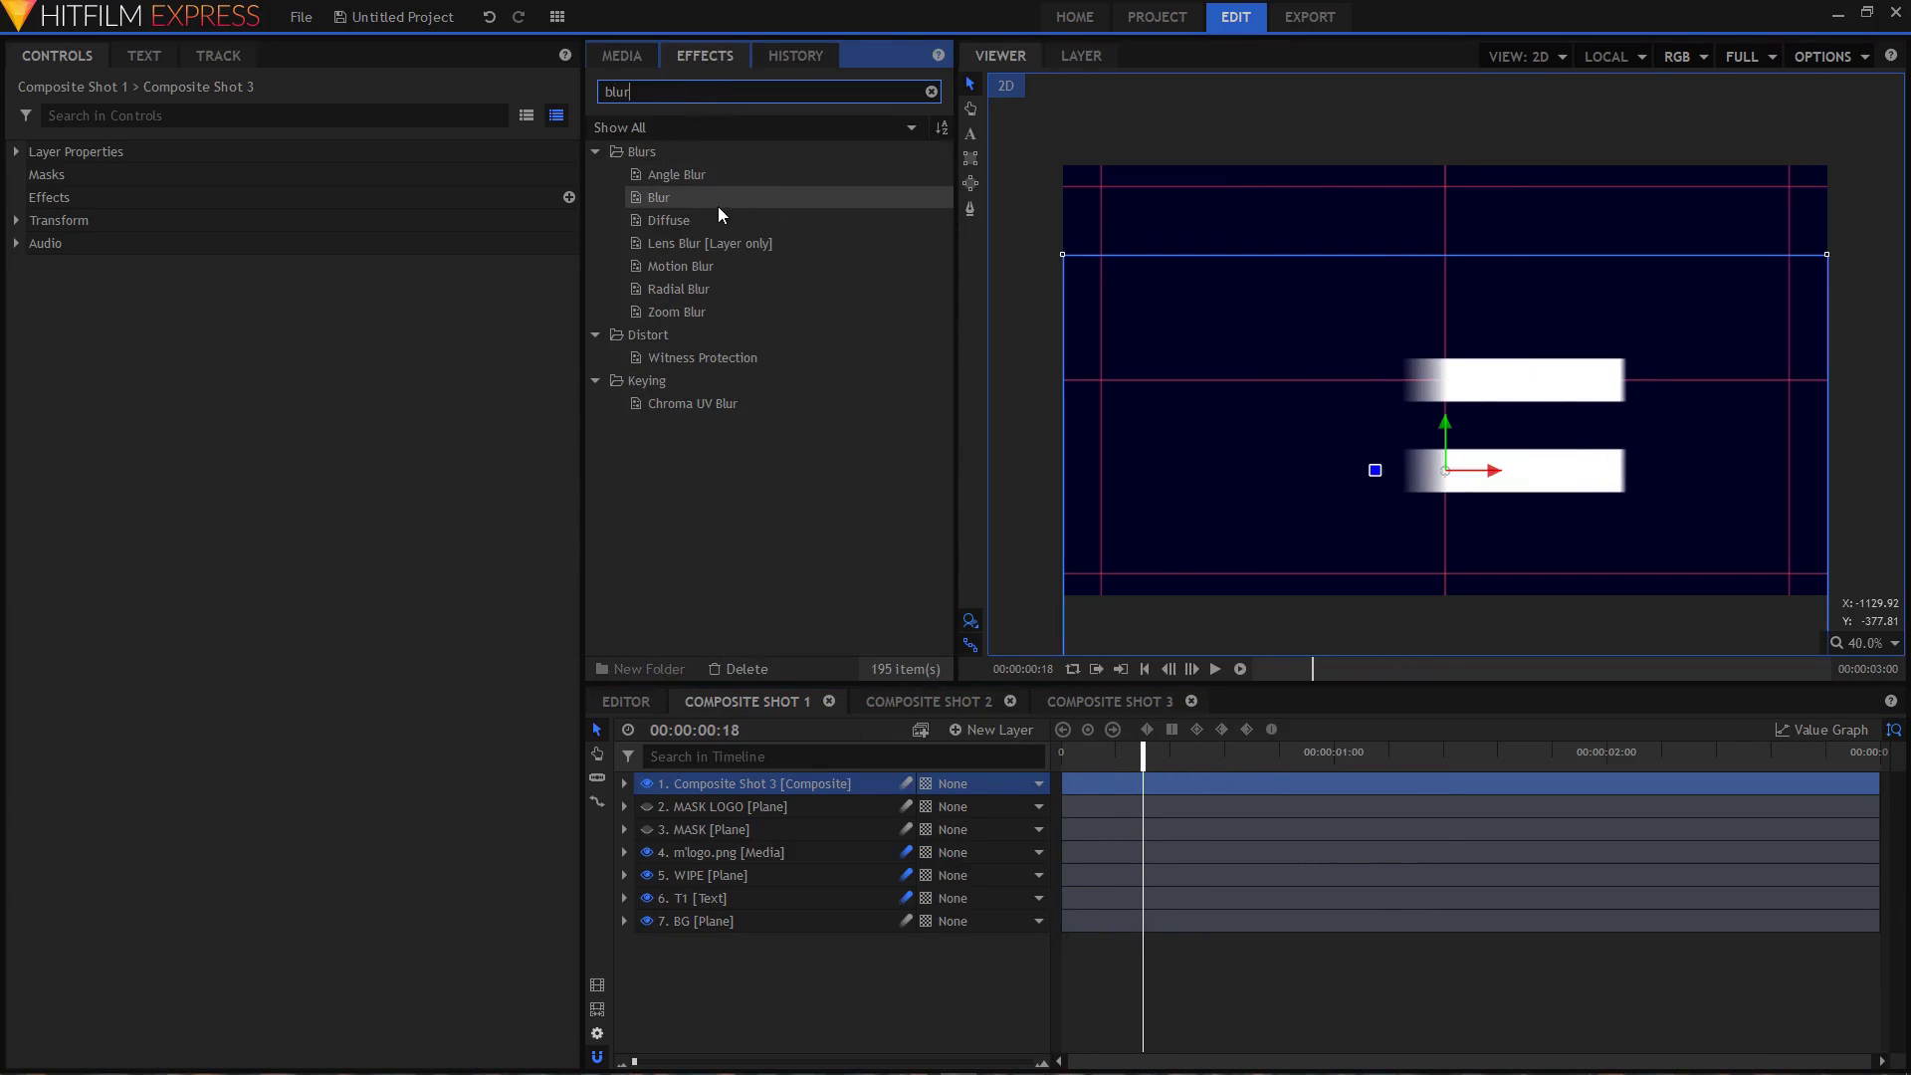
pyautogui.moveTo(718, 206); pyautogui.dragTo(760, 784)
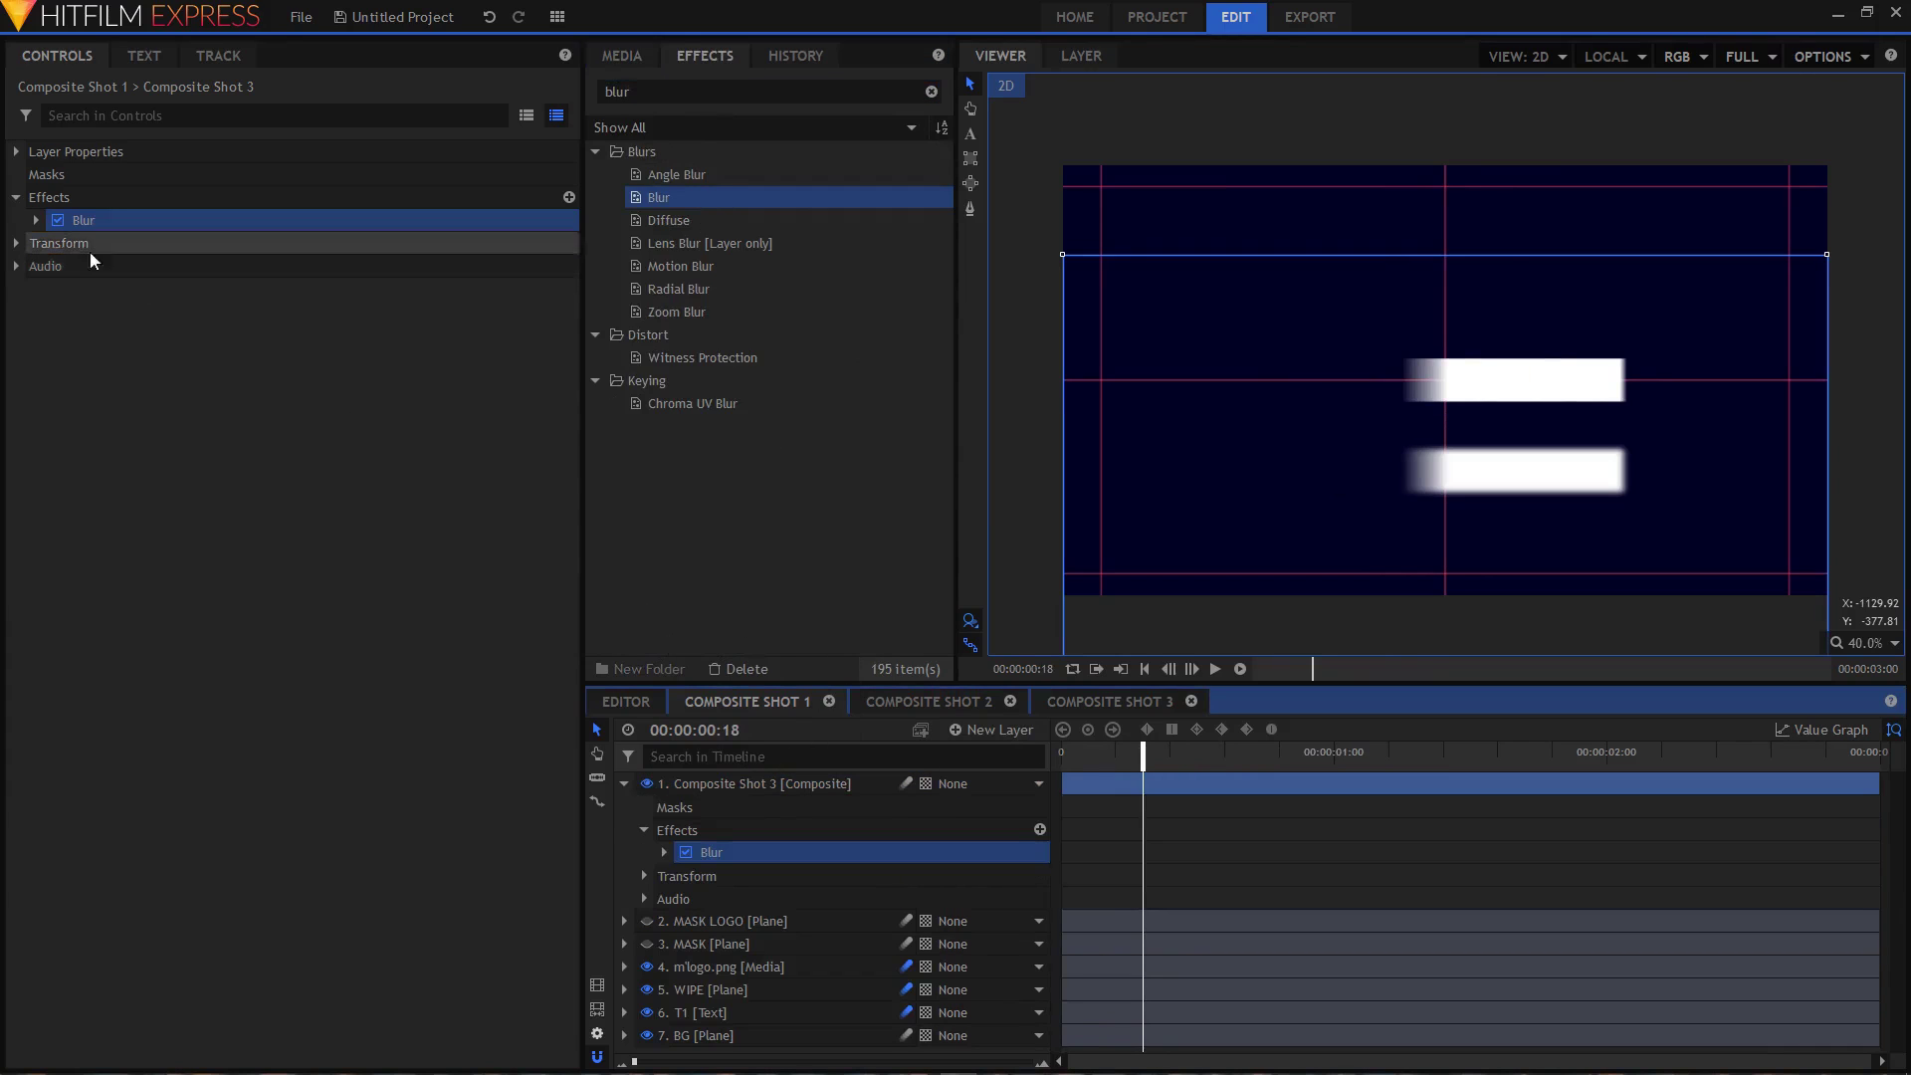
pyautogui.click(35, 219)
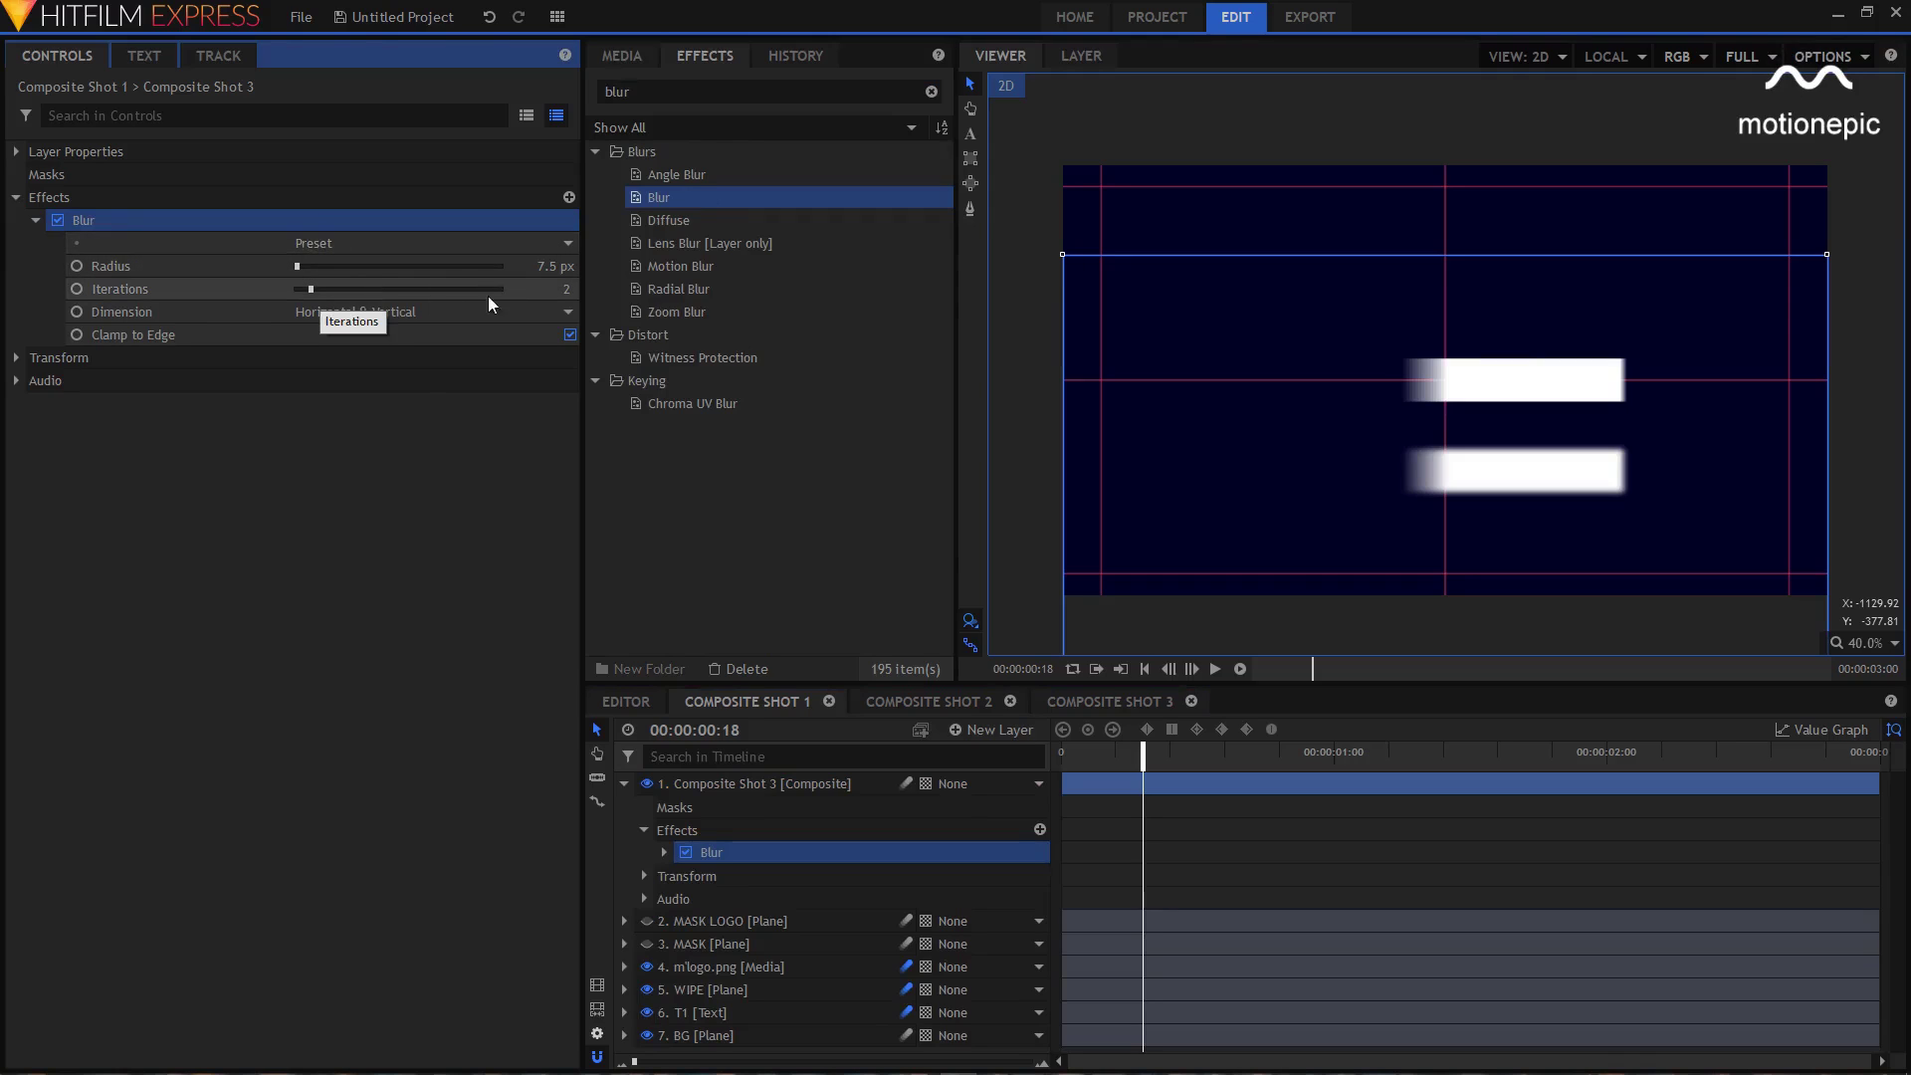
pyautogui.moveTo(557, 266); pyautogui.dragTo(677, 266)
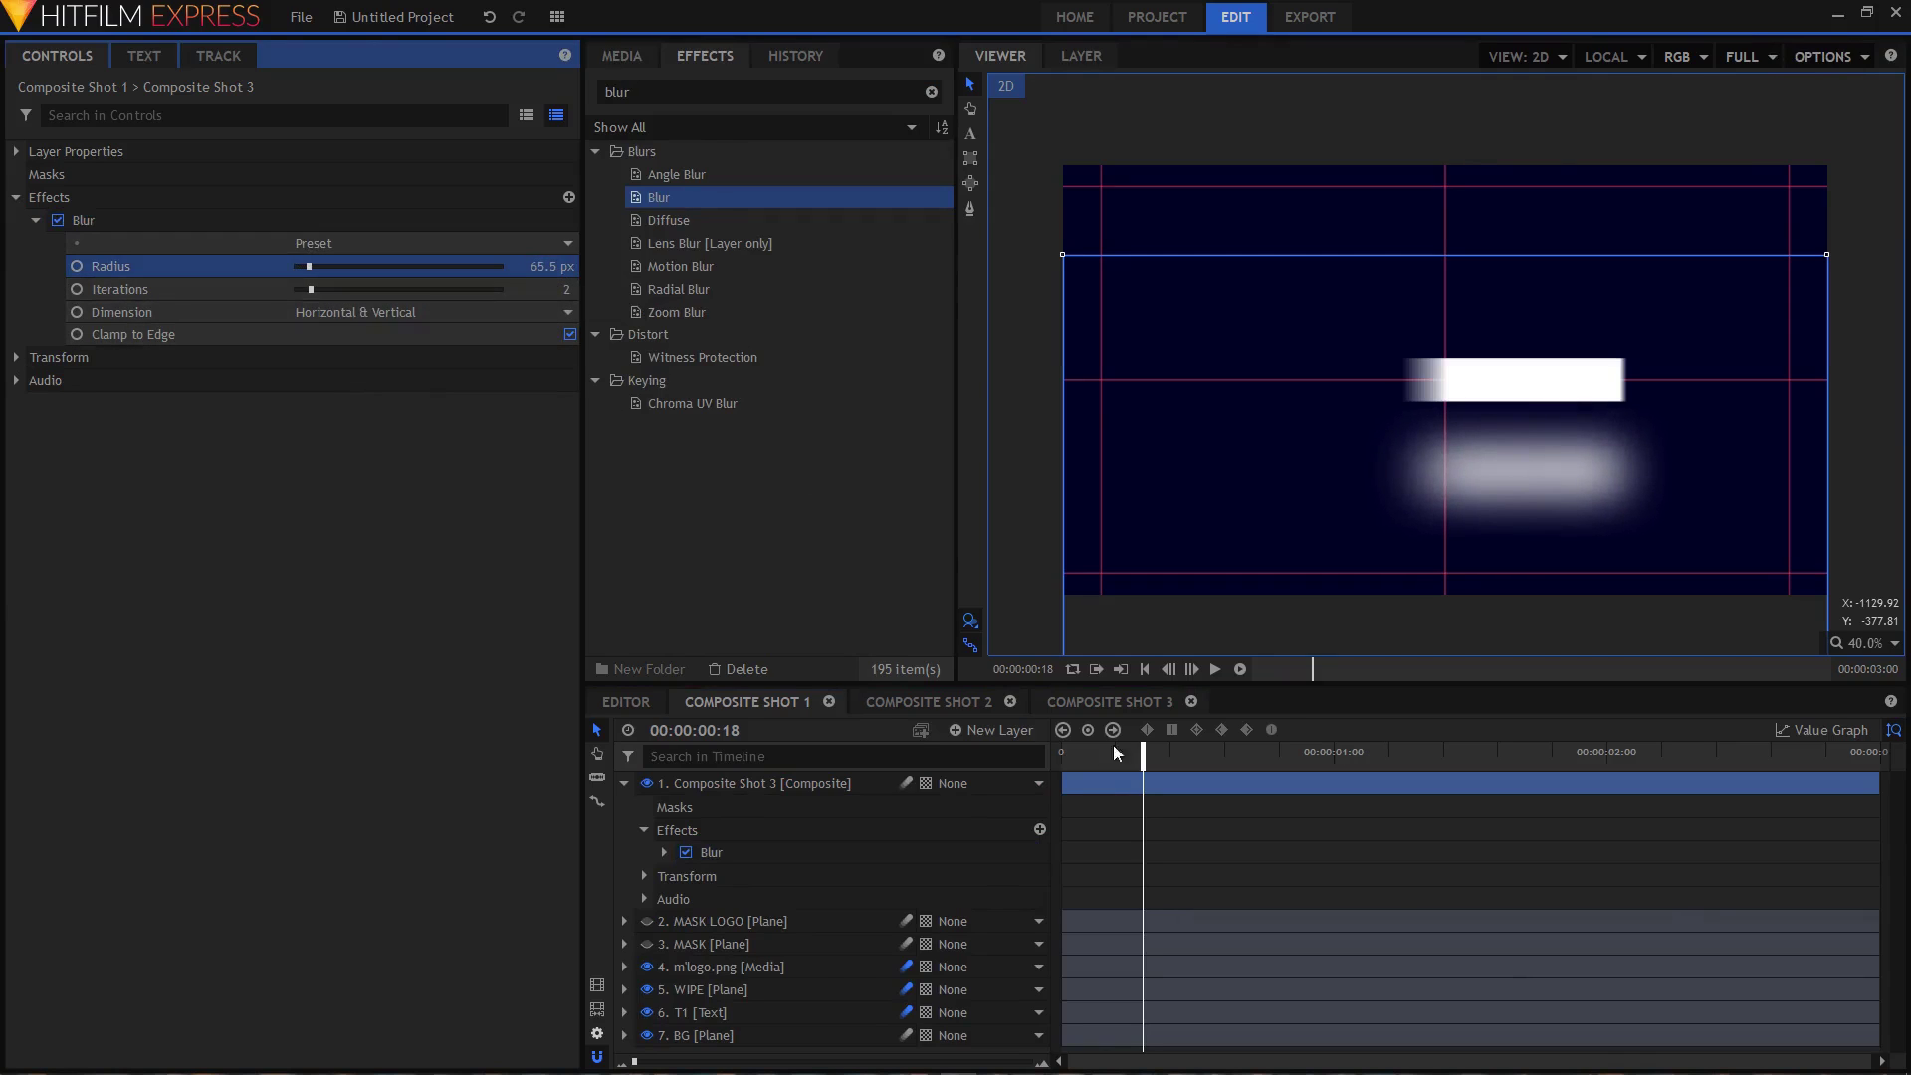
# - Lower the Composite Shot 3 layer's opacity at 00:00:00:55 so the blurred copy below the title is only faint
pyautogui.moveTo(1077, 761); pyautogui.dragTo(1310, 772)
pyautogui.click(643, 829)
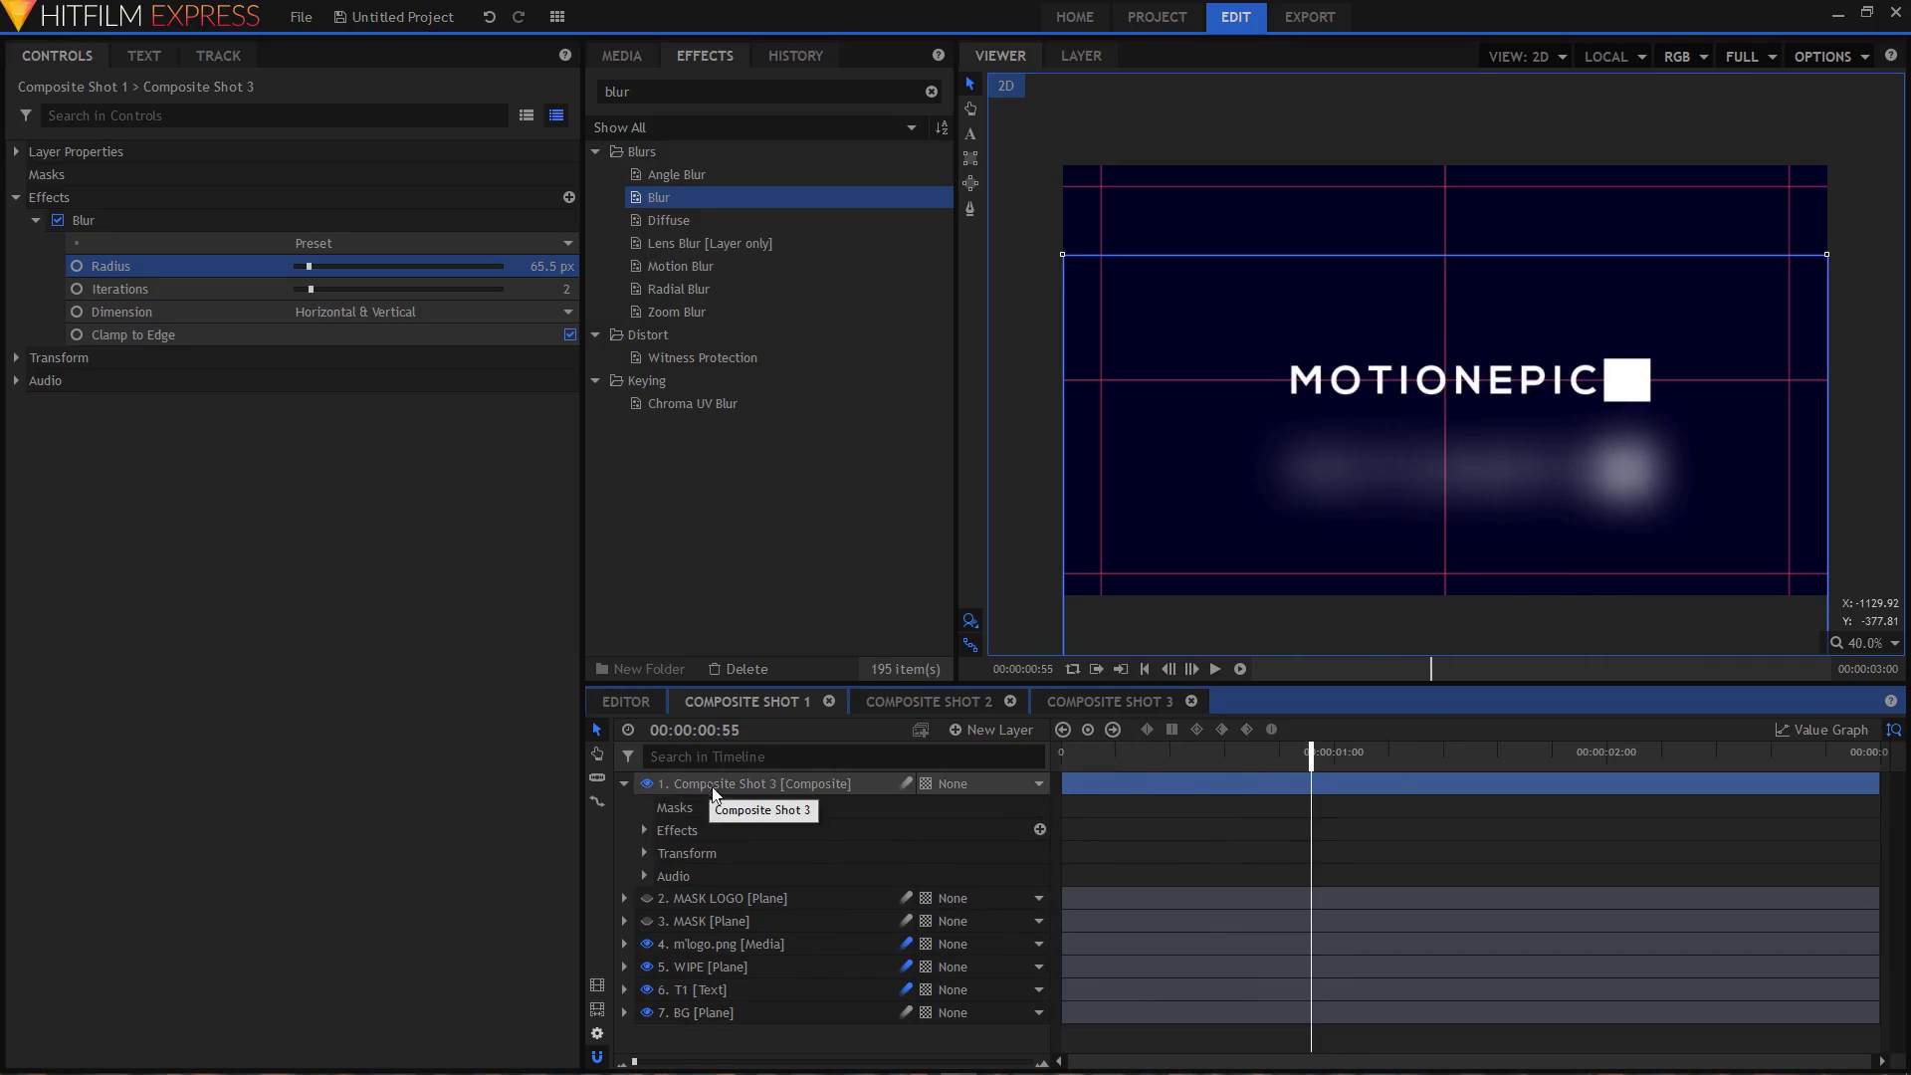
pyautogui.click(646, 853)
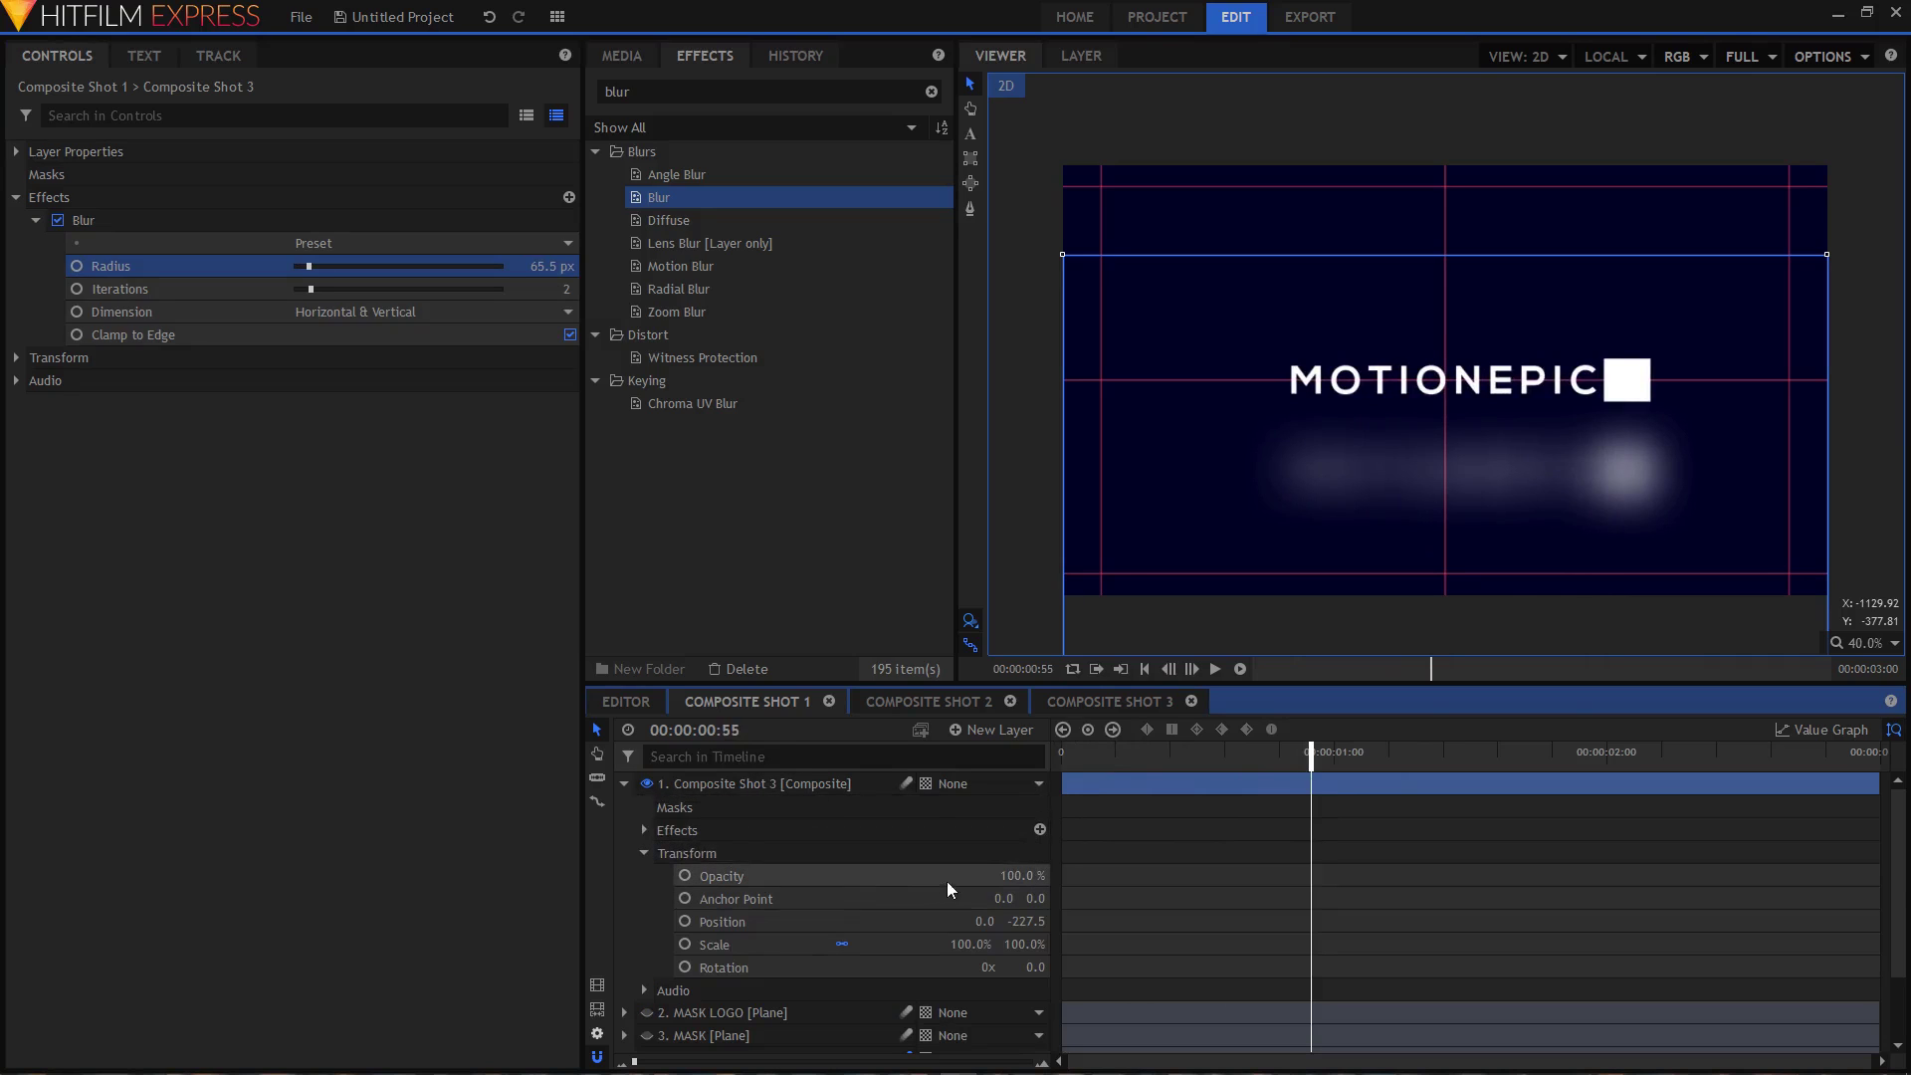
pyautogui.moveTo(1025, 875); pyautogui.dragTo(958, 875)
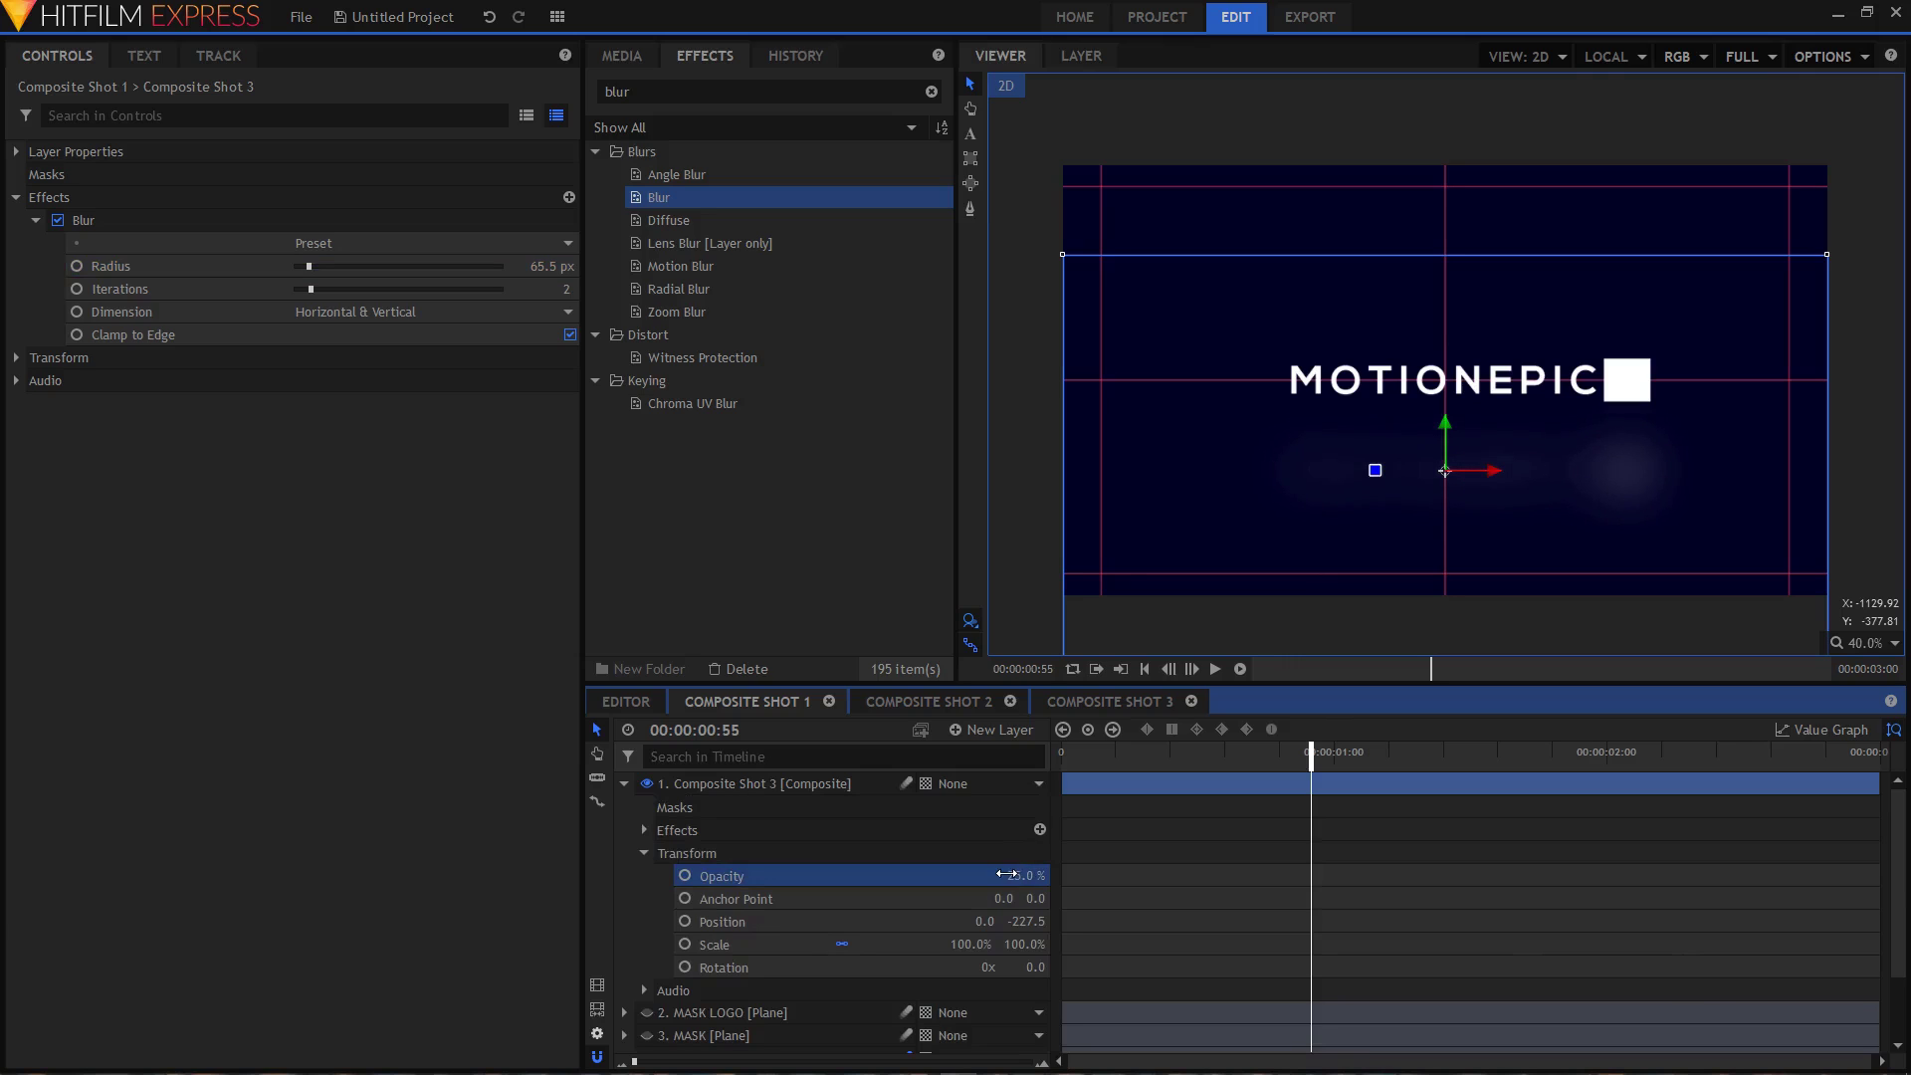
# - Collapse the Composite Shot 3 layer's properties, deselect the layer and move the playhead back to 00:00:00:00
pyautogui.click(624, 783)
pyautogui.click(851, 957)
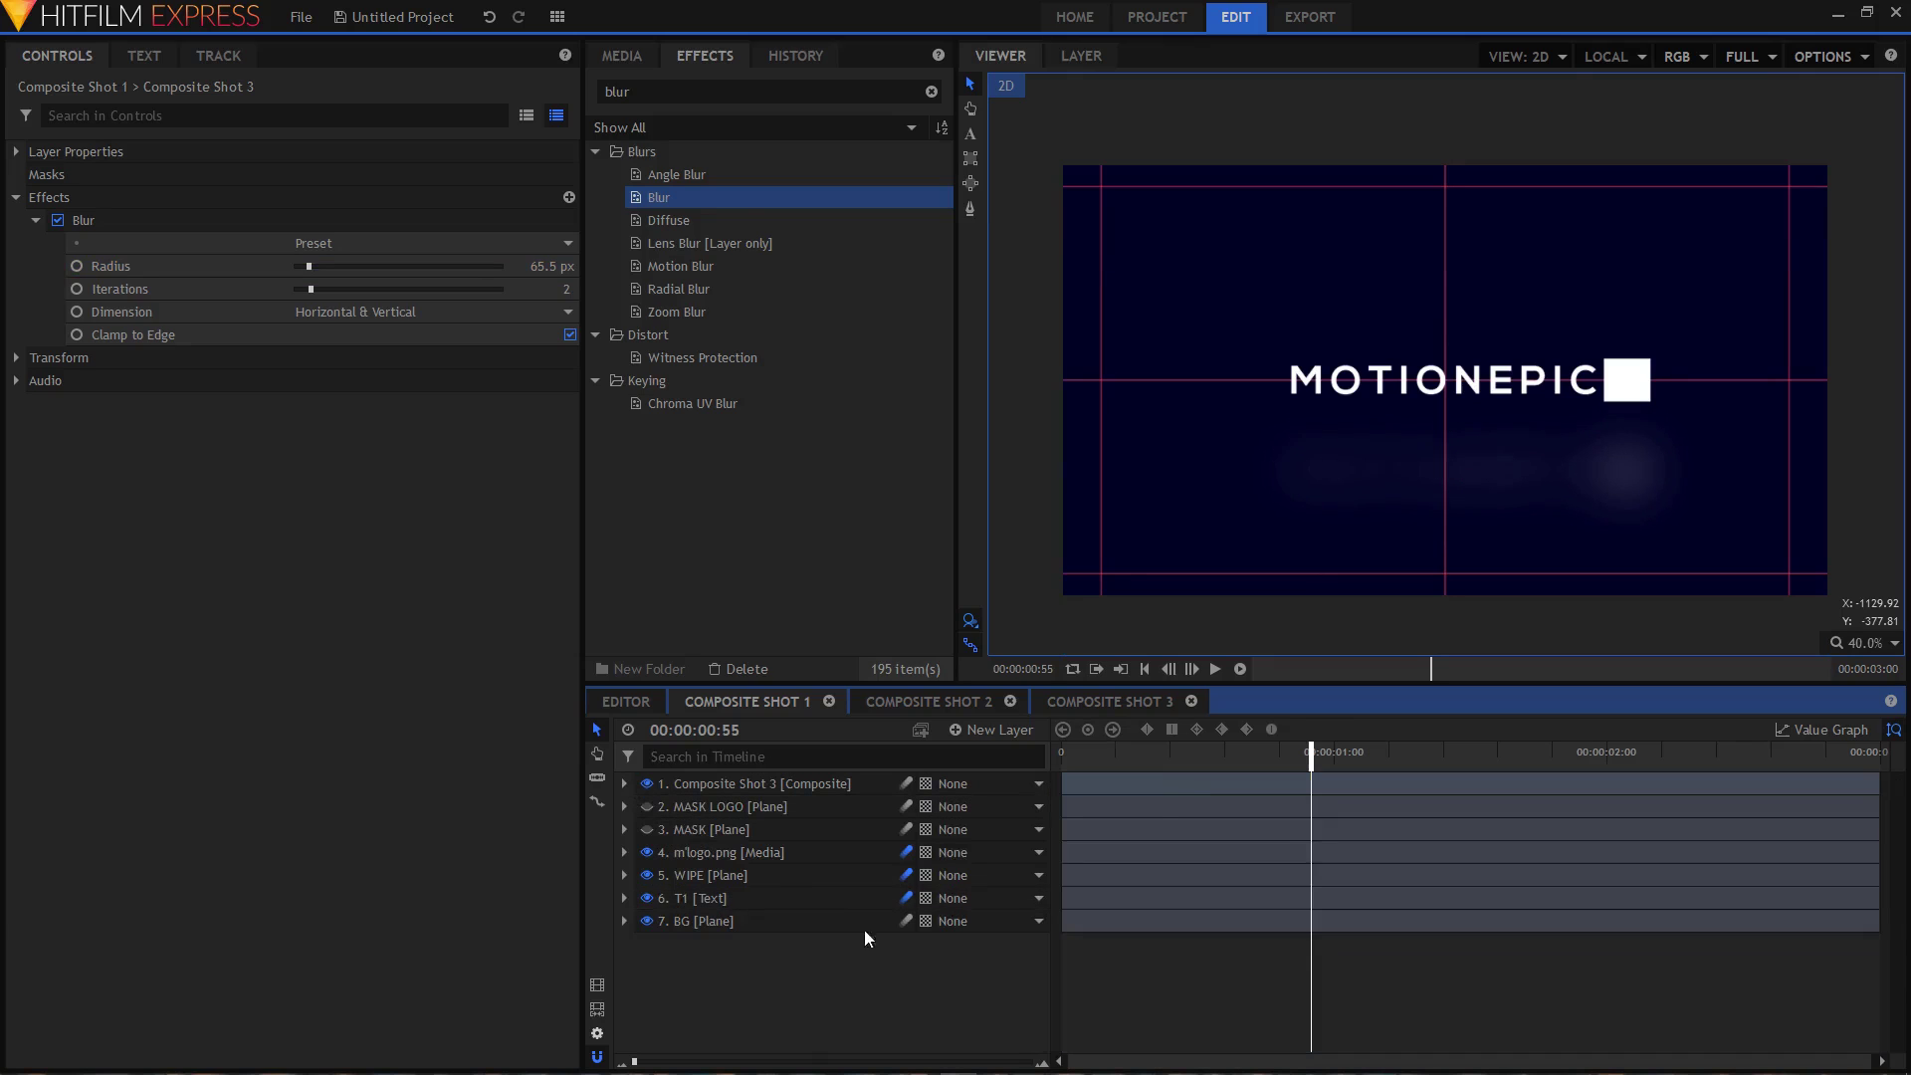
pyautogui.moveTo(1174, 760); pyautogui.dragTo(1061, 754)
# - Change the WIPE plane's color to orange #ff8000 in its properties
pyautogui.click(718, 878)
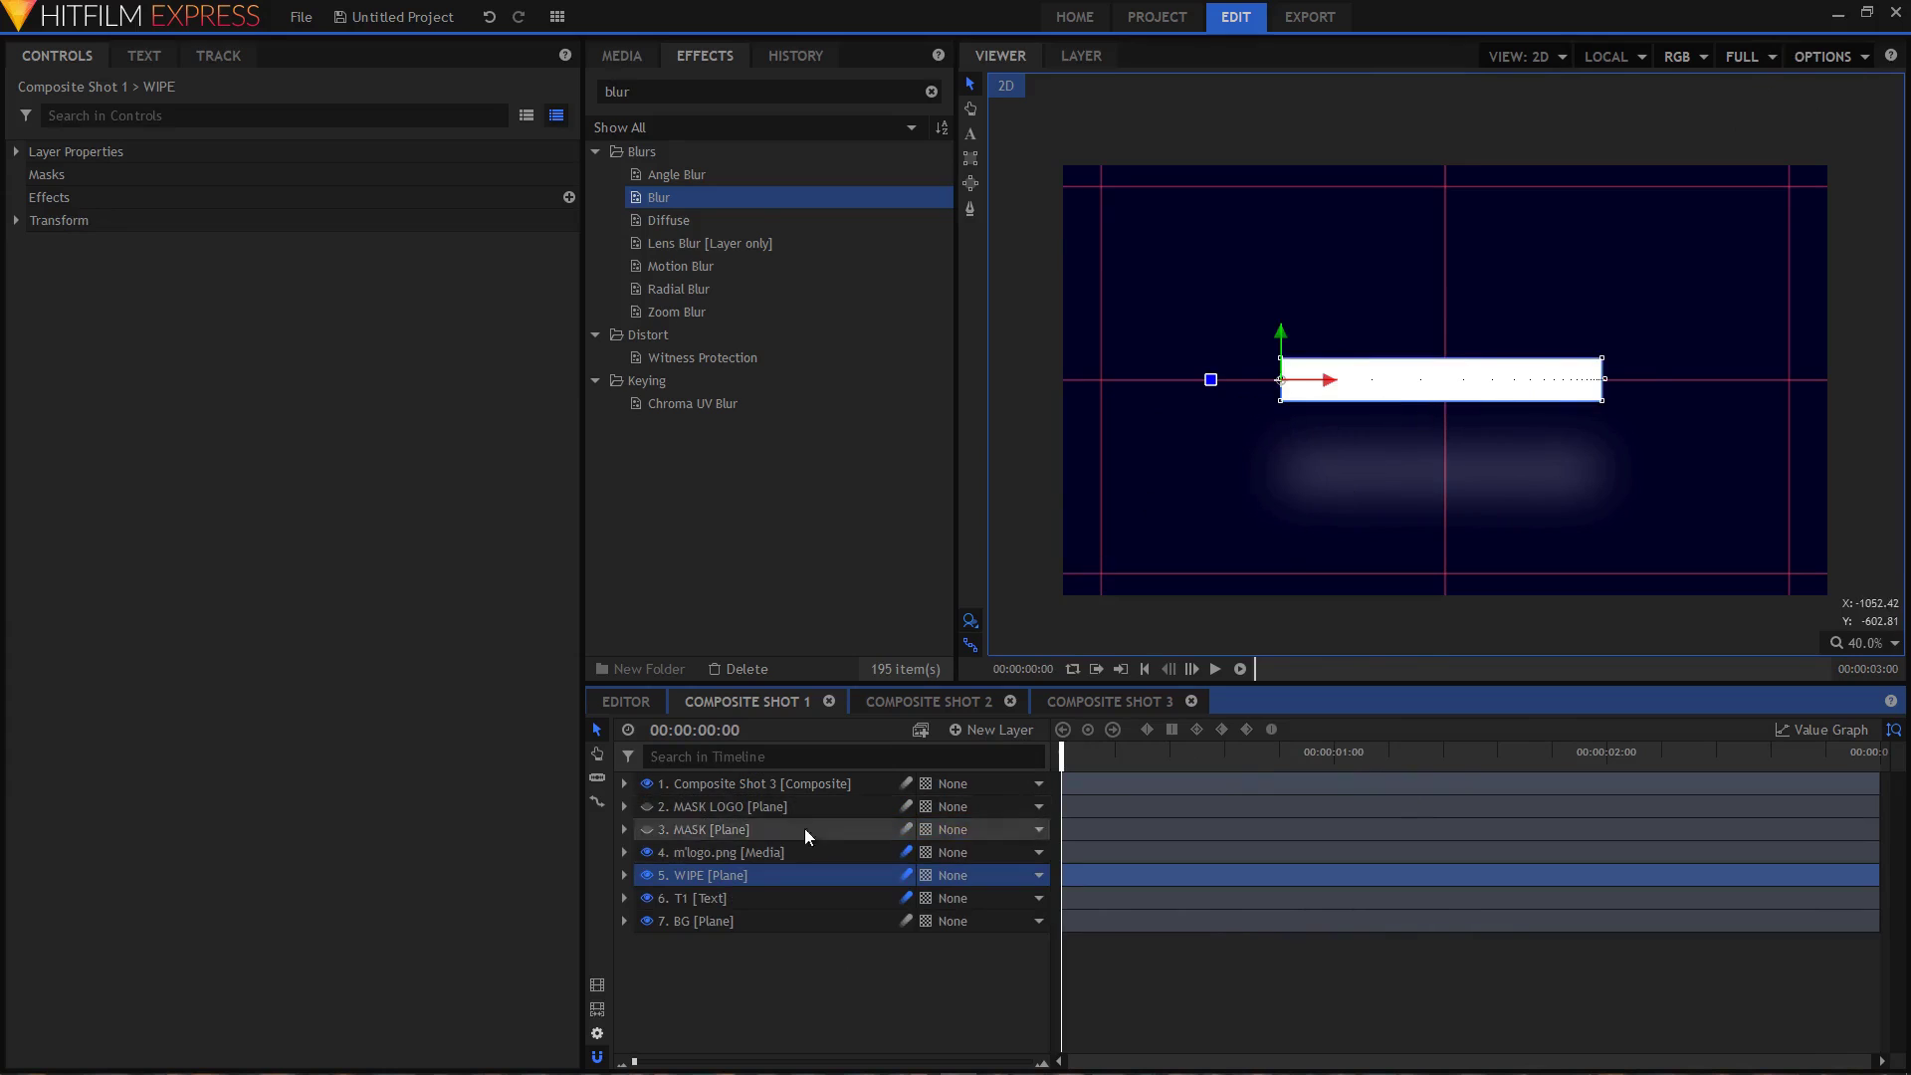
pyautogui.rightClick(705, 877)
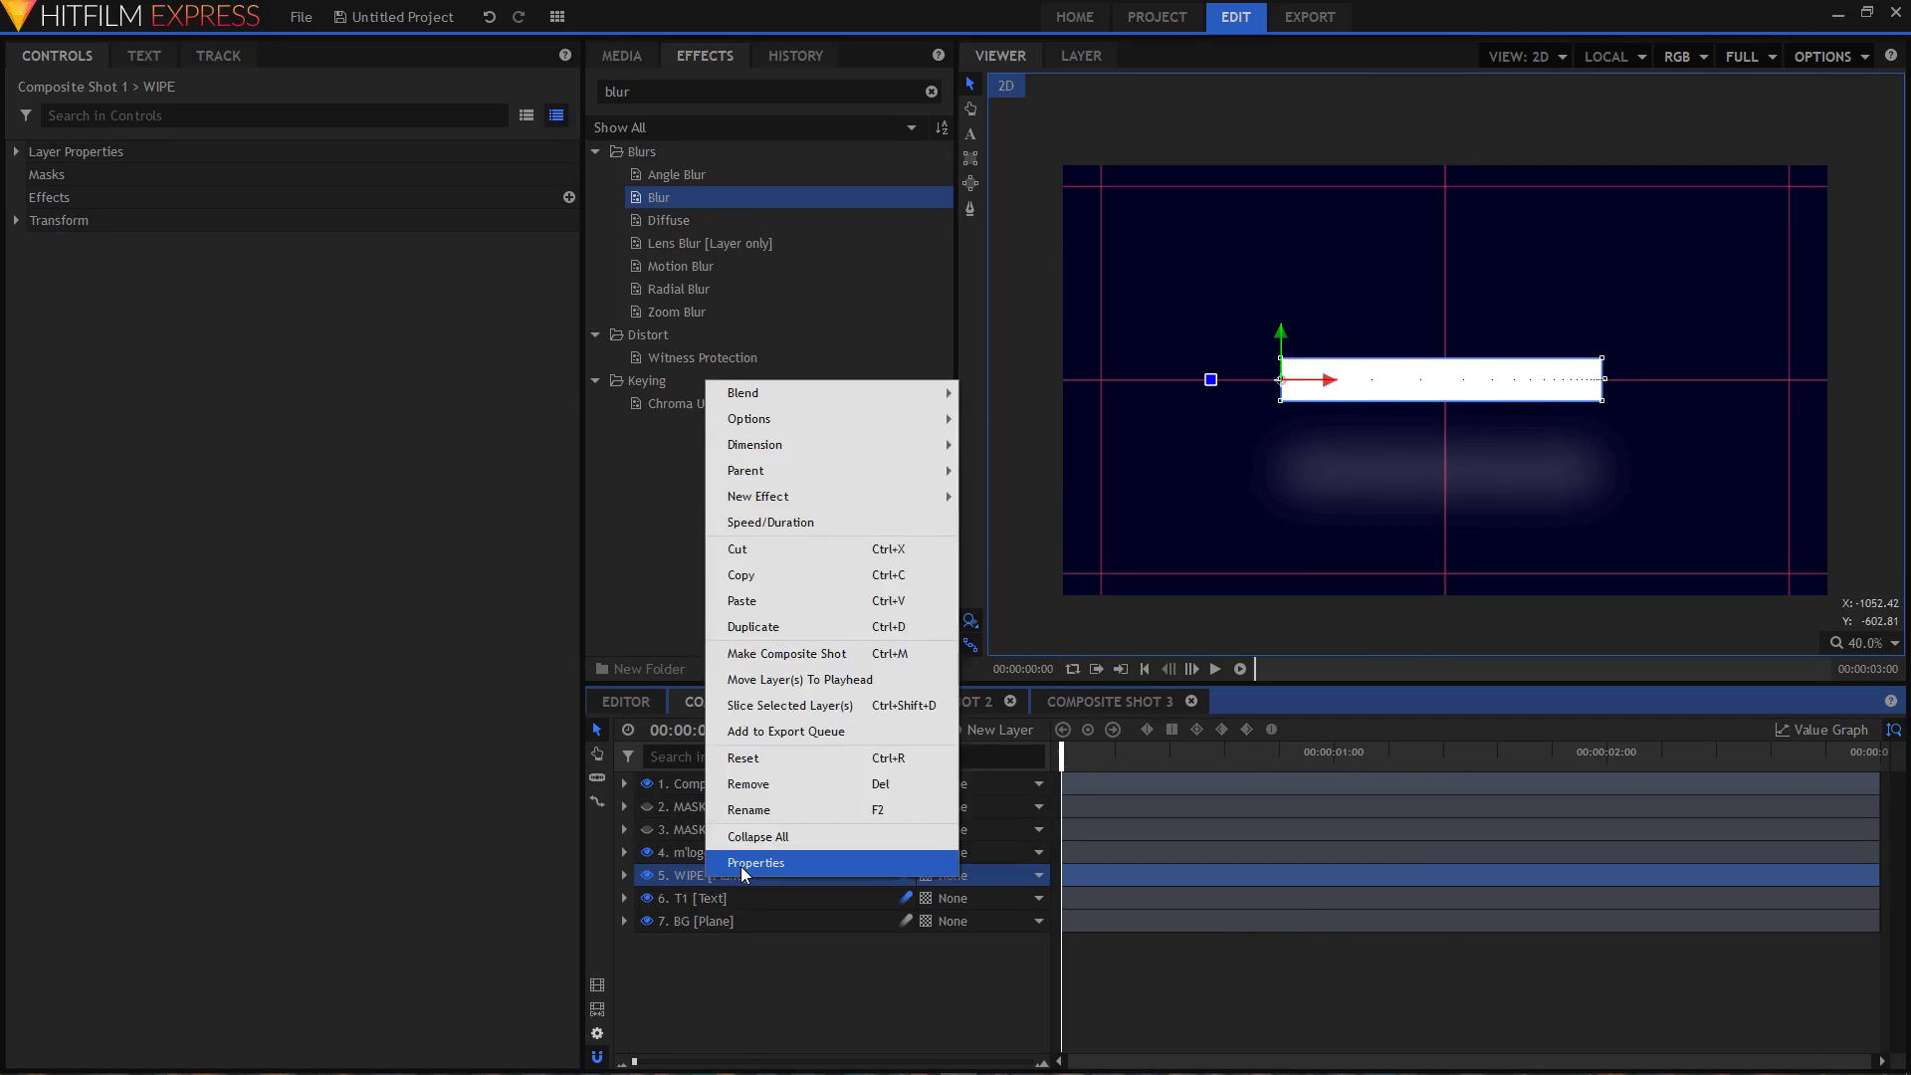
pyautogui.click(741, 864)
pyautogui.click(939, 569)
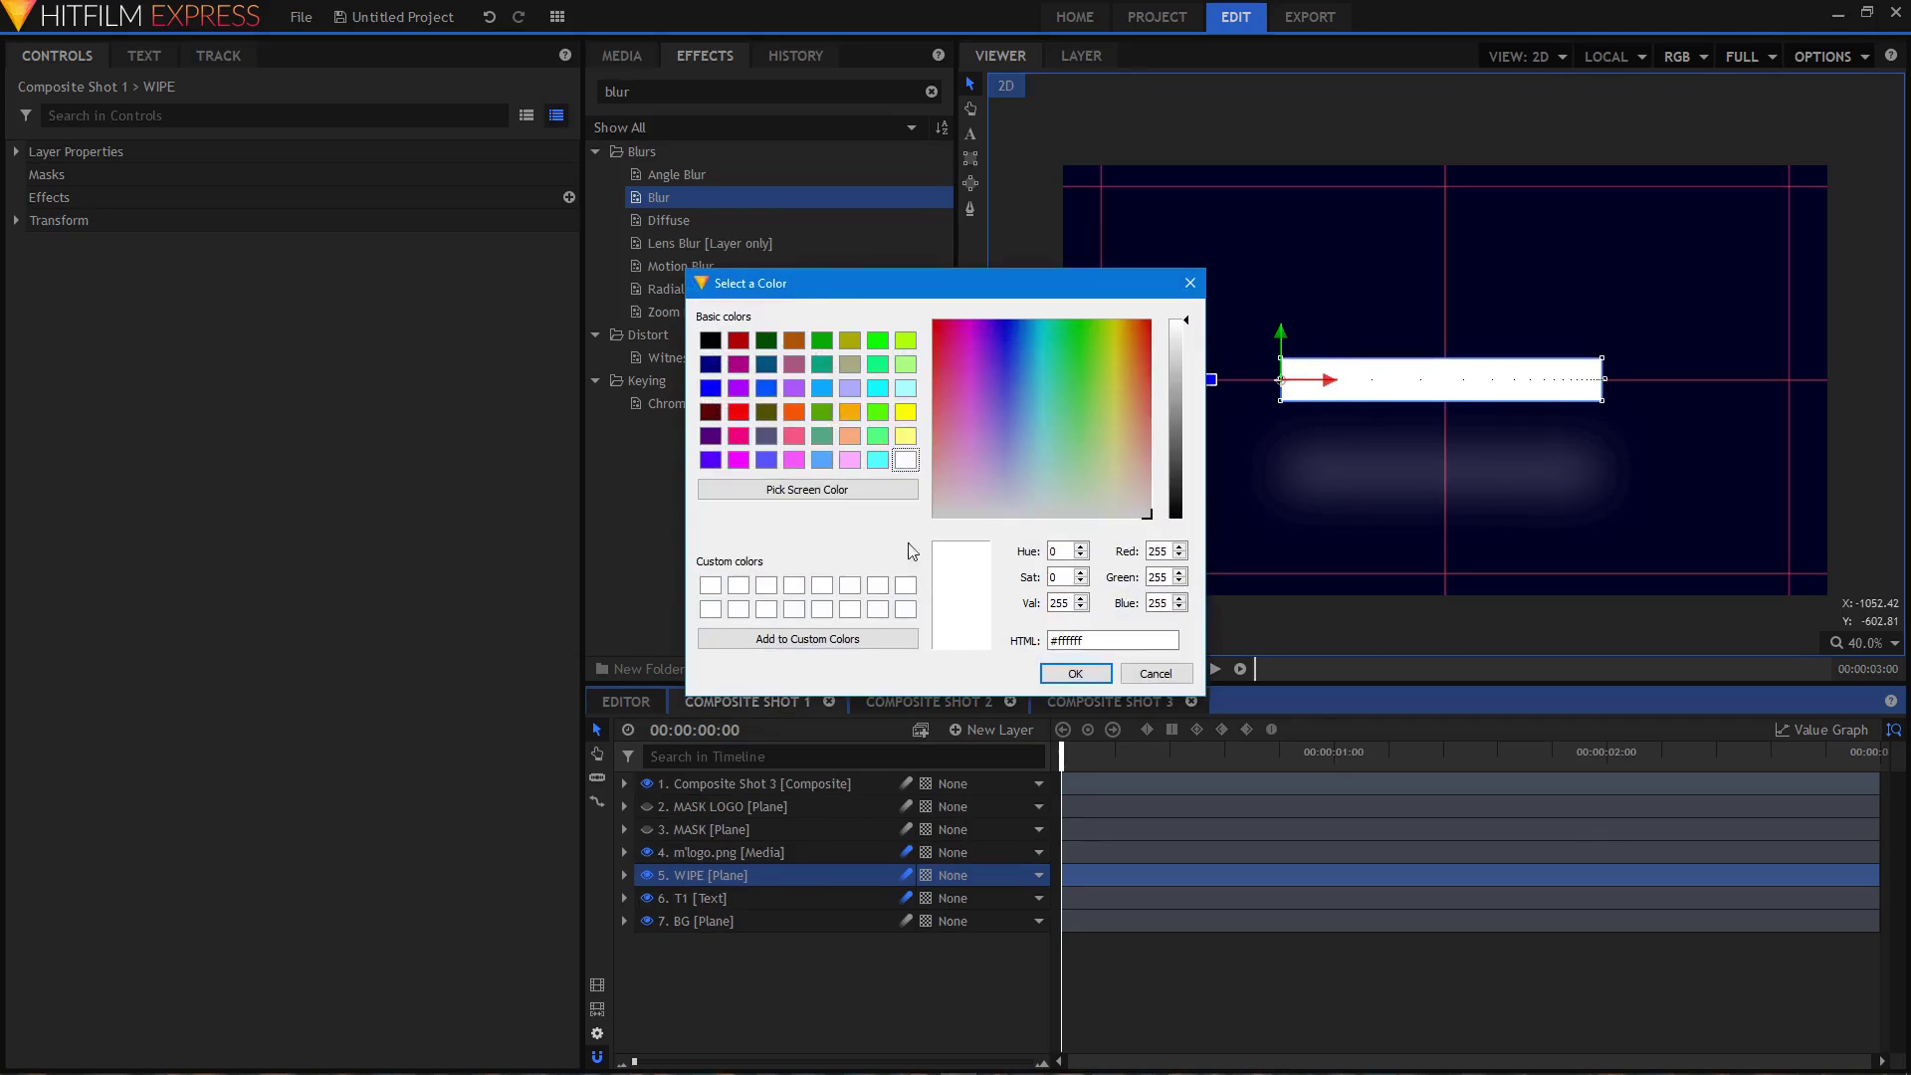
pyautogui.moveTo(1124, 318); pyautogui.dragTo(1131, 310)
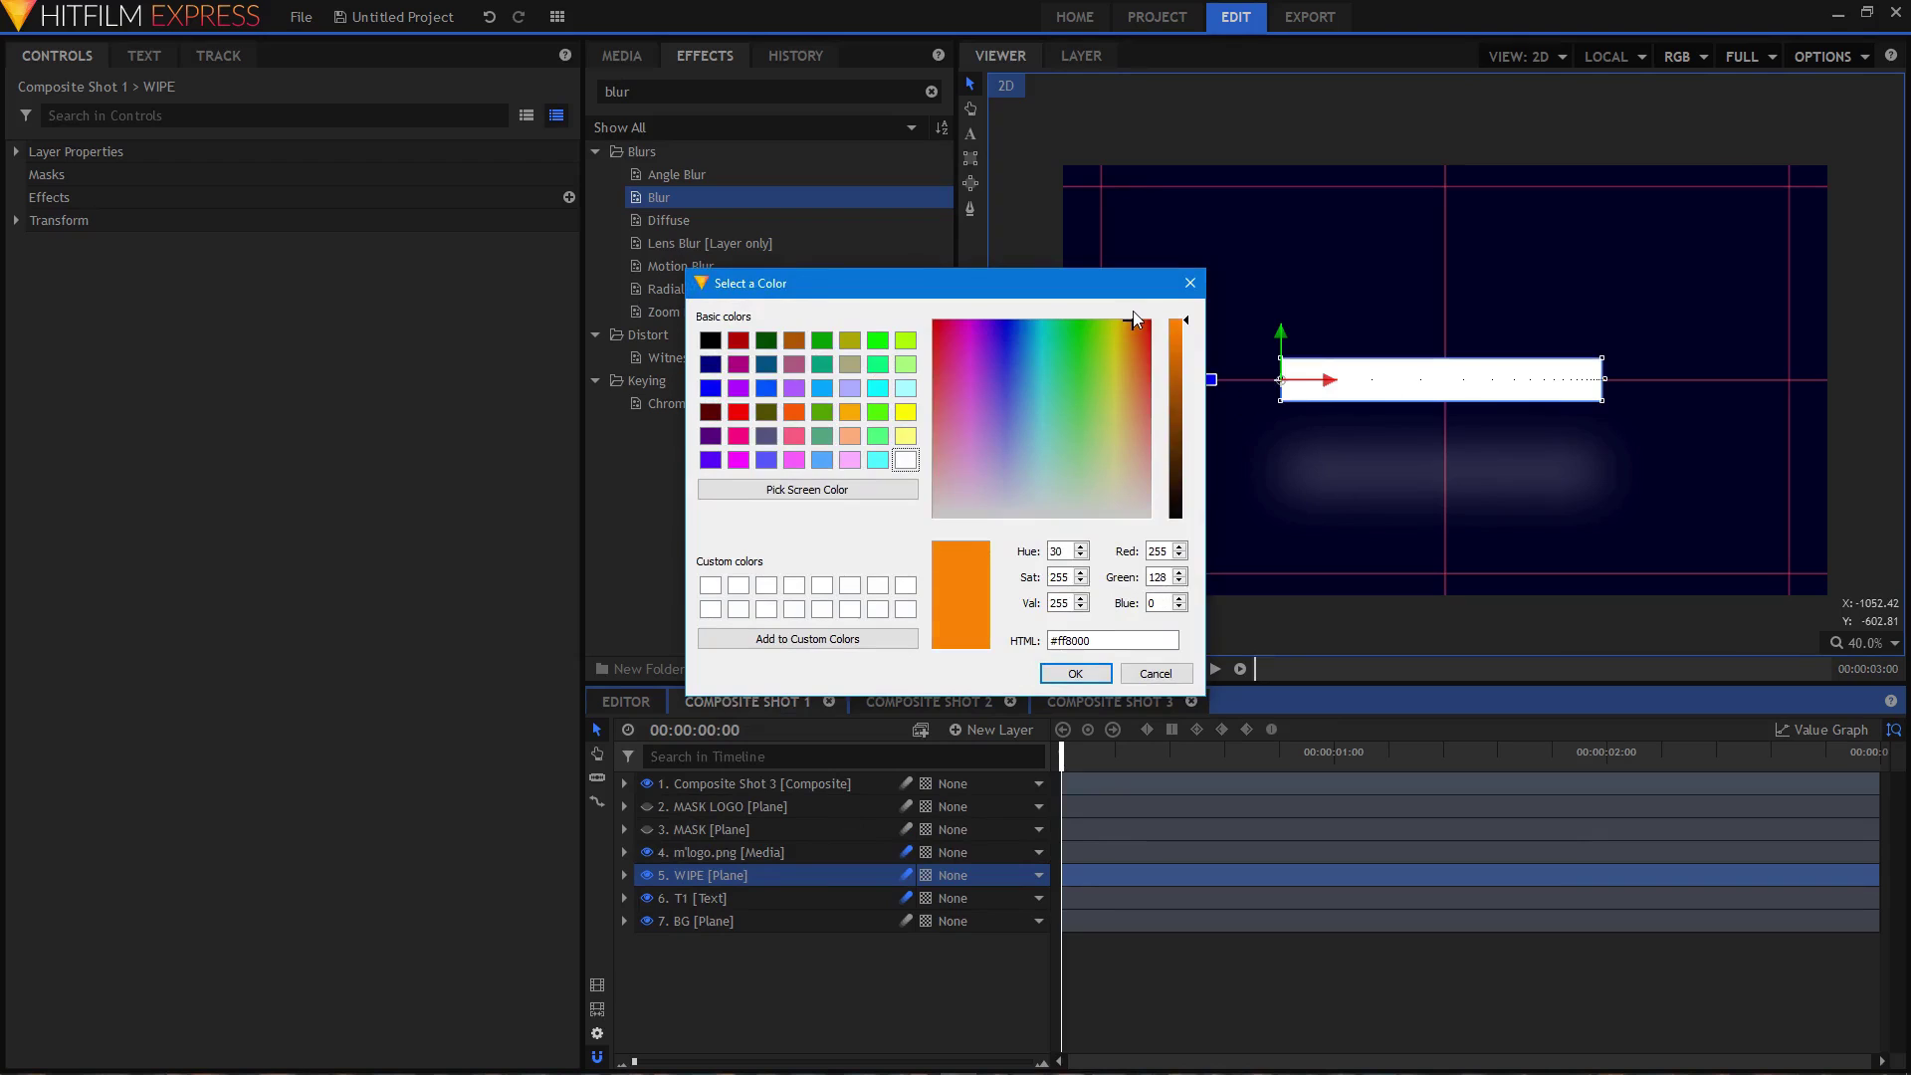
pyautogui.click(1076, 672)
pyautogui.click(1085, 639)
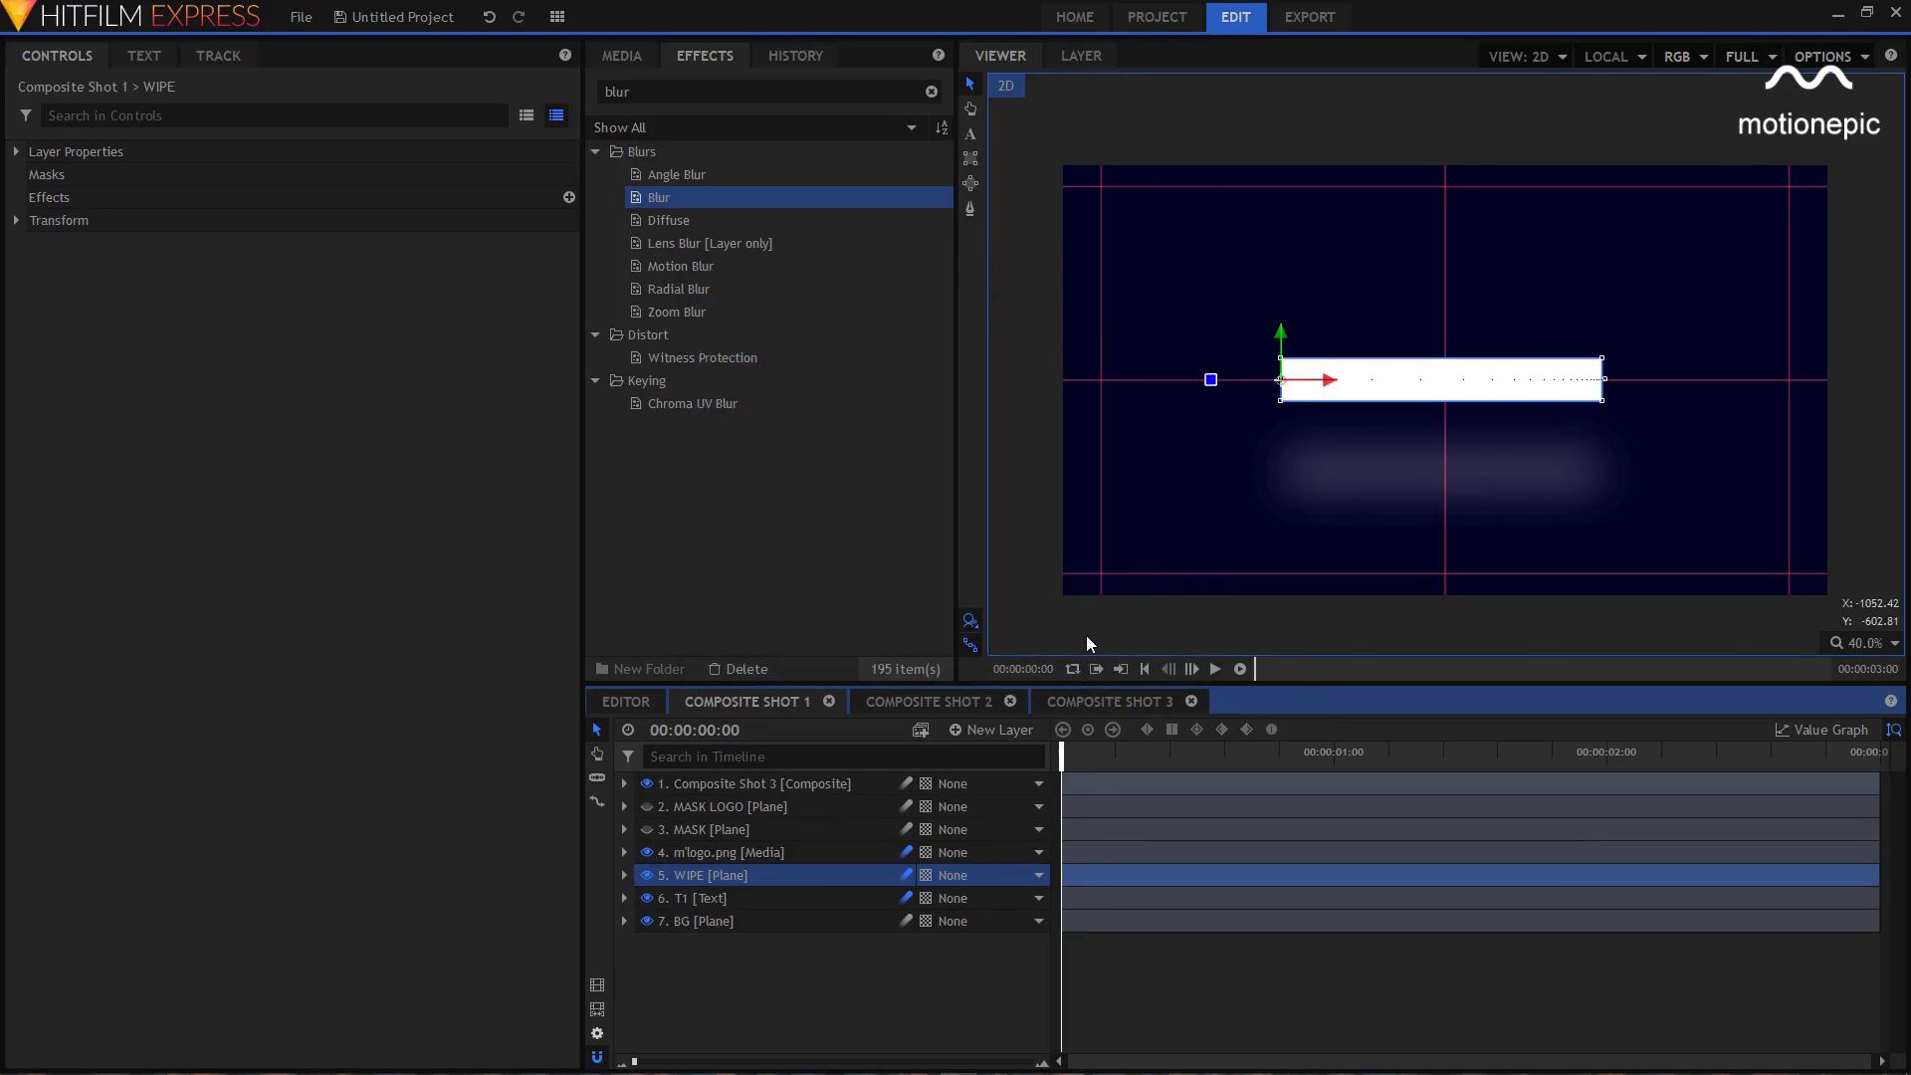
pyautogui.click(880, 973)
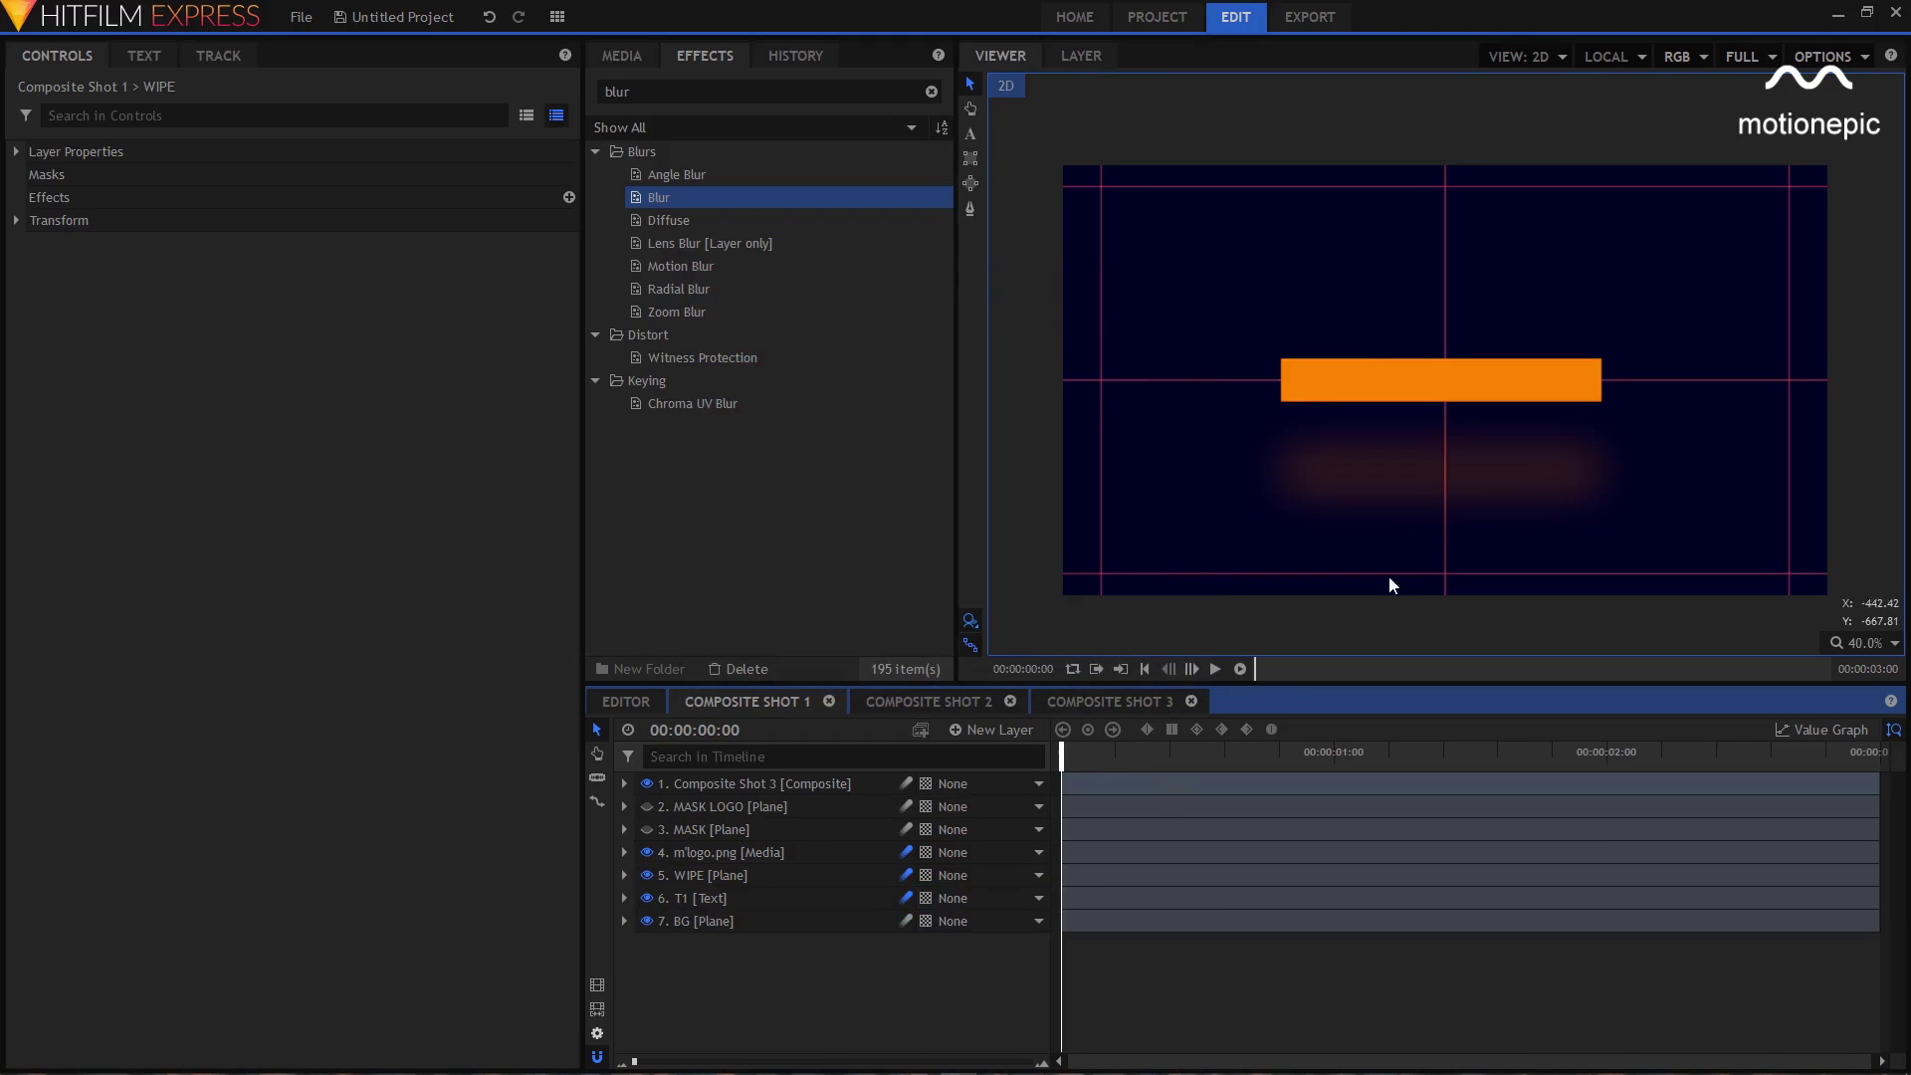
# - Scrub through Composite Shot 1 and play it from near the start to review the recolored wipe, logo and blurred reflection
pyautogui.scroll(1, 1383, 527)
pyautogui.moveTo(1064, 756); pyautogui.dragTo(1553, 746)
pyautogui.scroll(-1, 1315, 525)
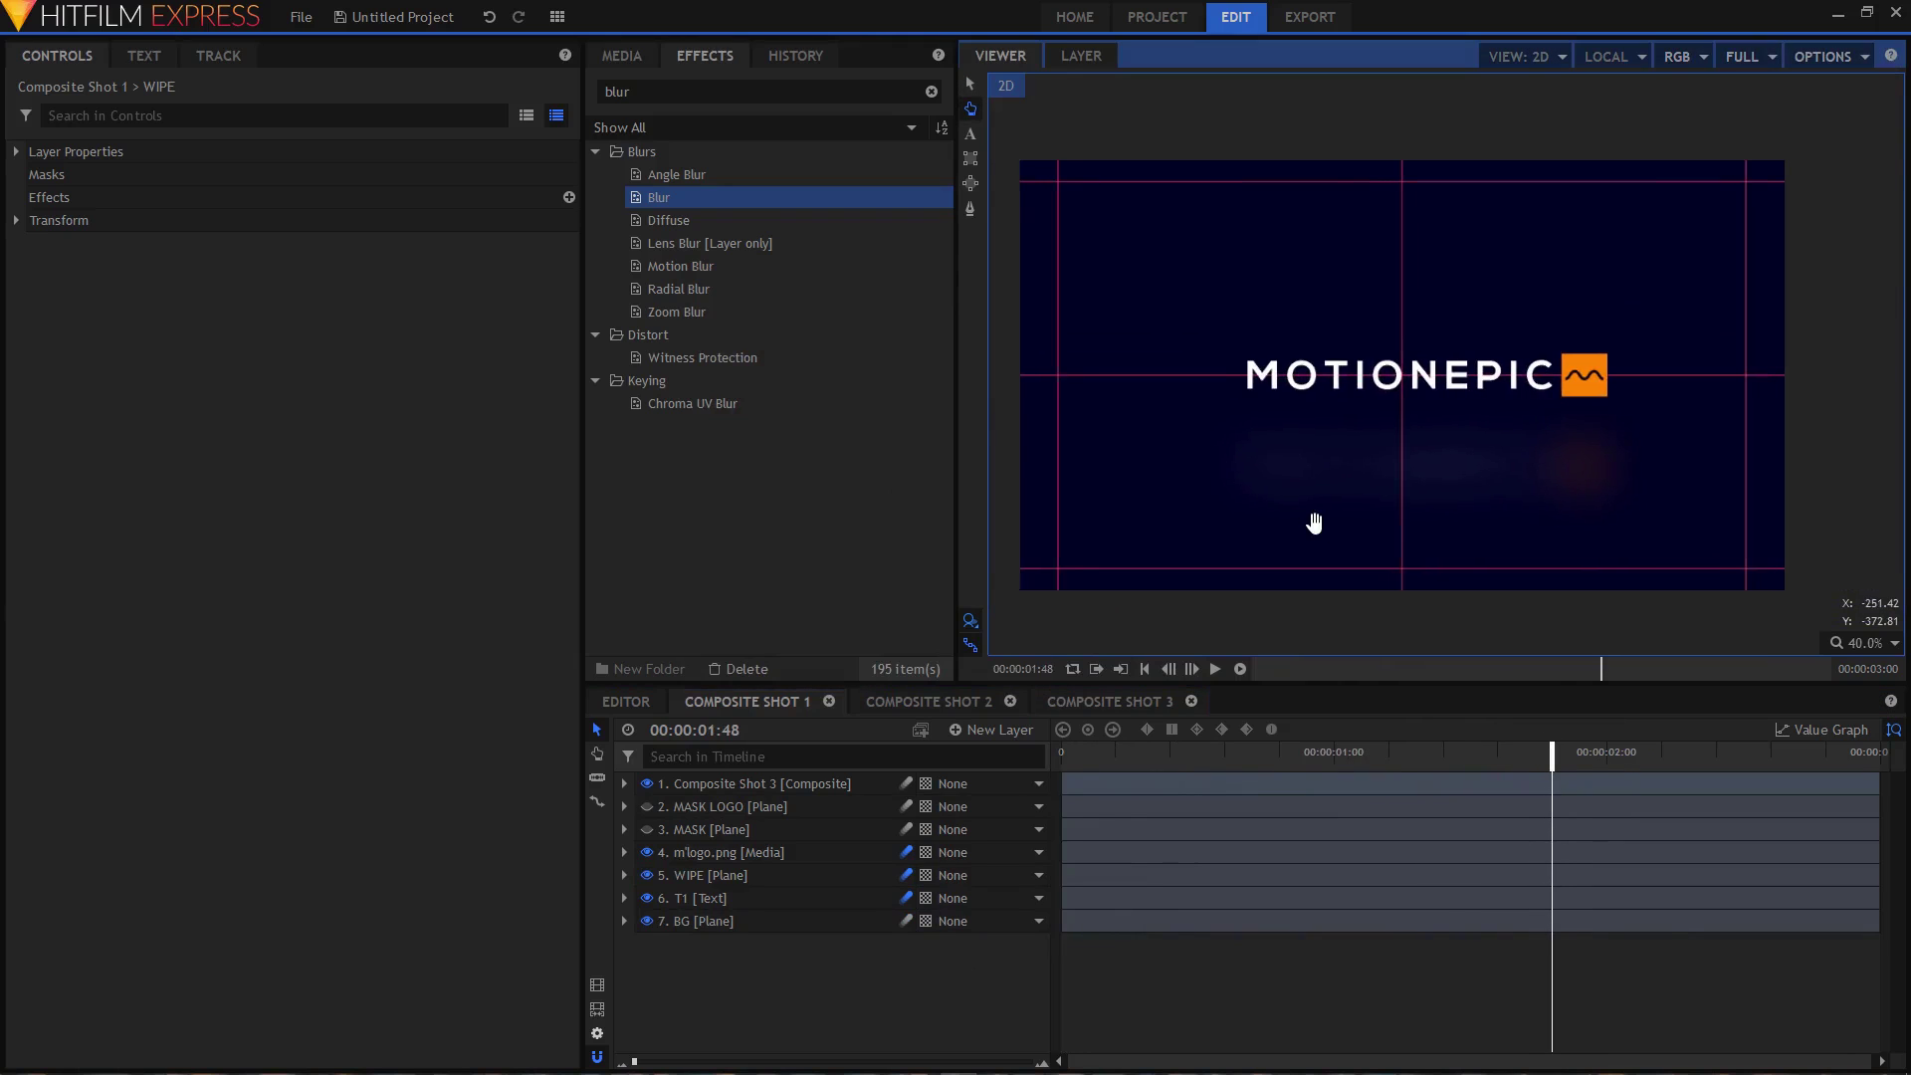
pyautogui.moveTo(1313, 524); pyautogui.dragTo(1328, 523)
pyautogui.click(1081, 764)
pyautogui.click(1214, 669)
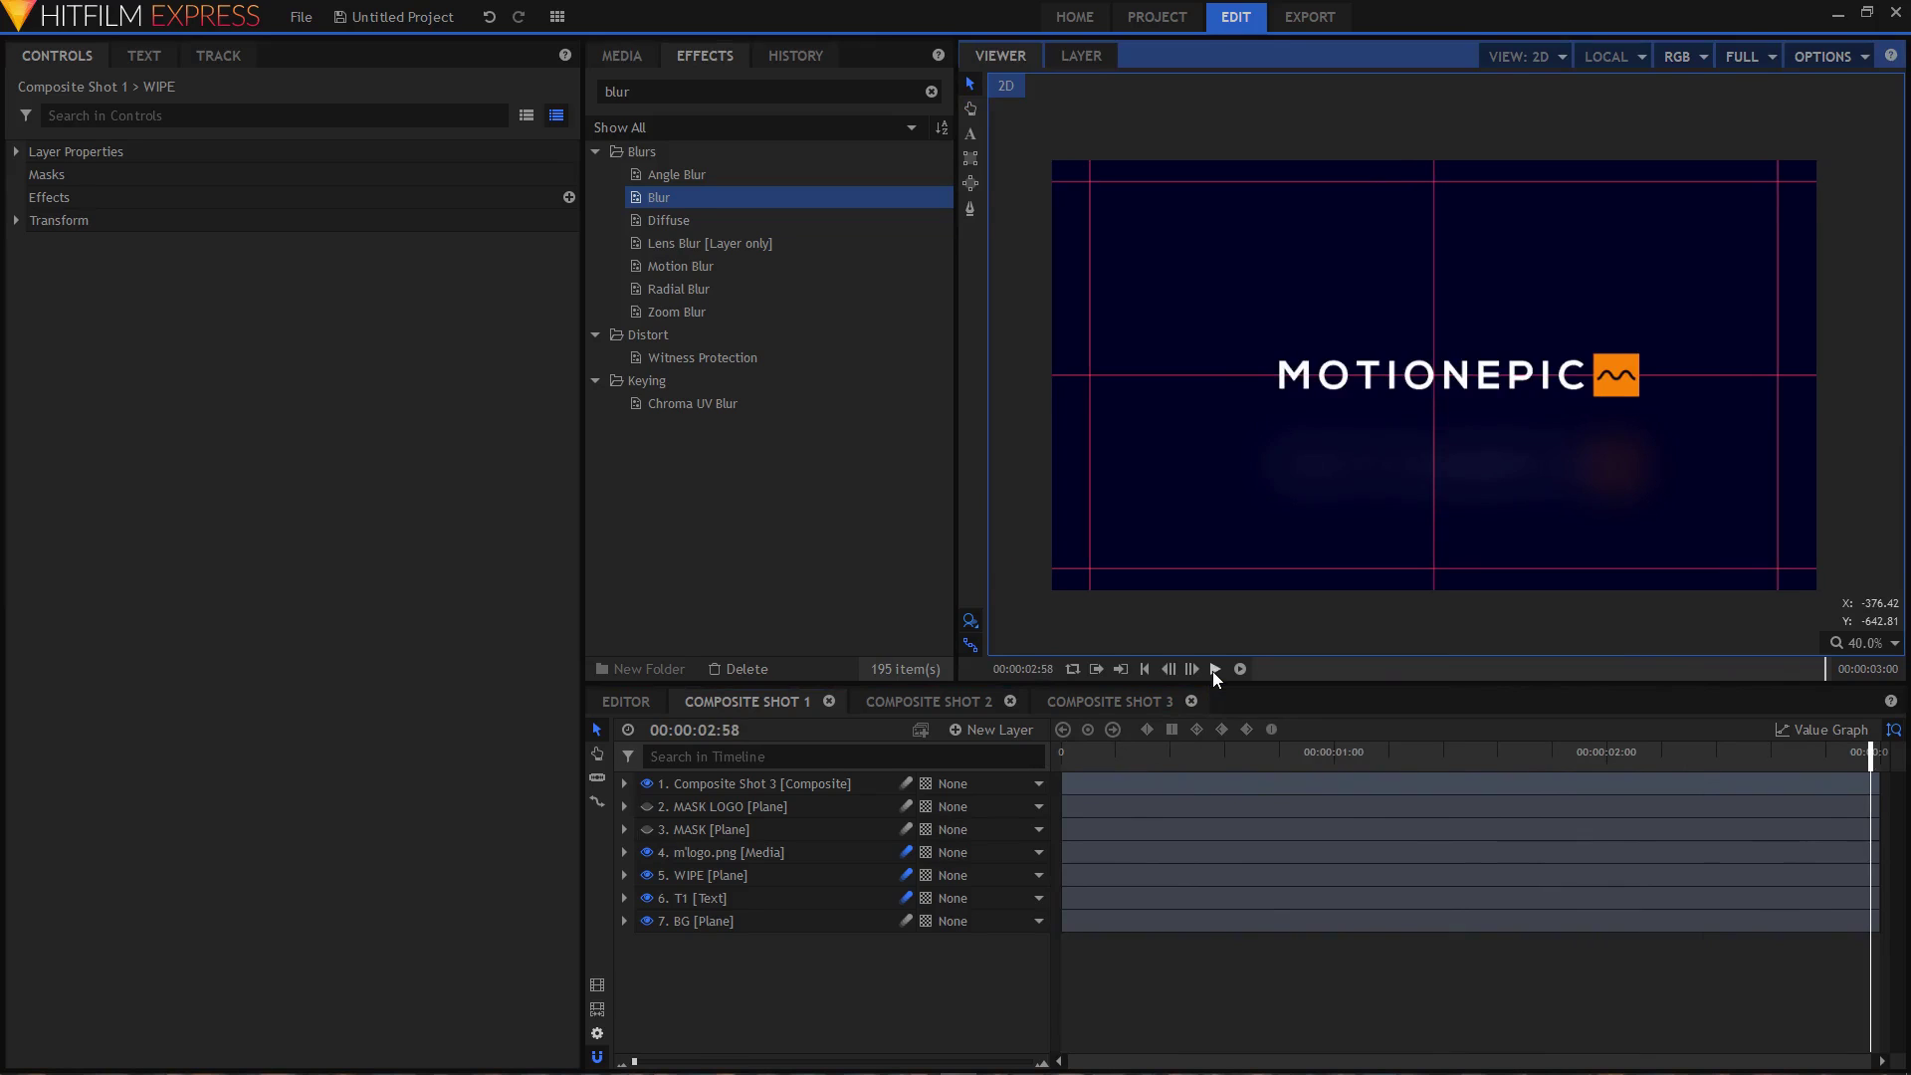
pyautogui.scroll(2, 1430, 389)
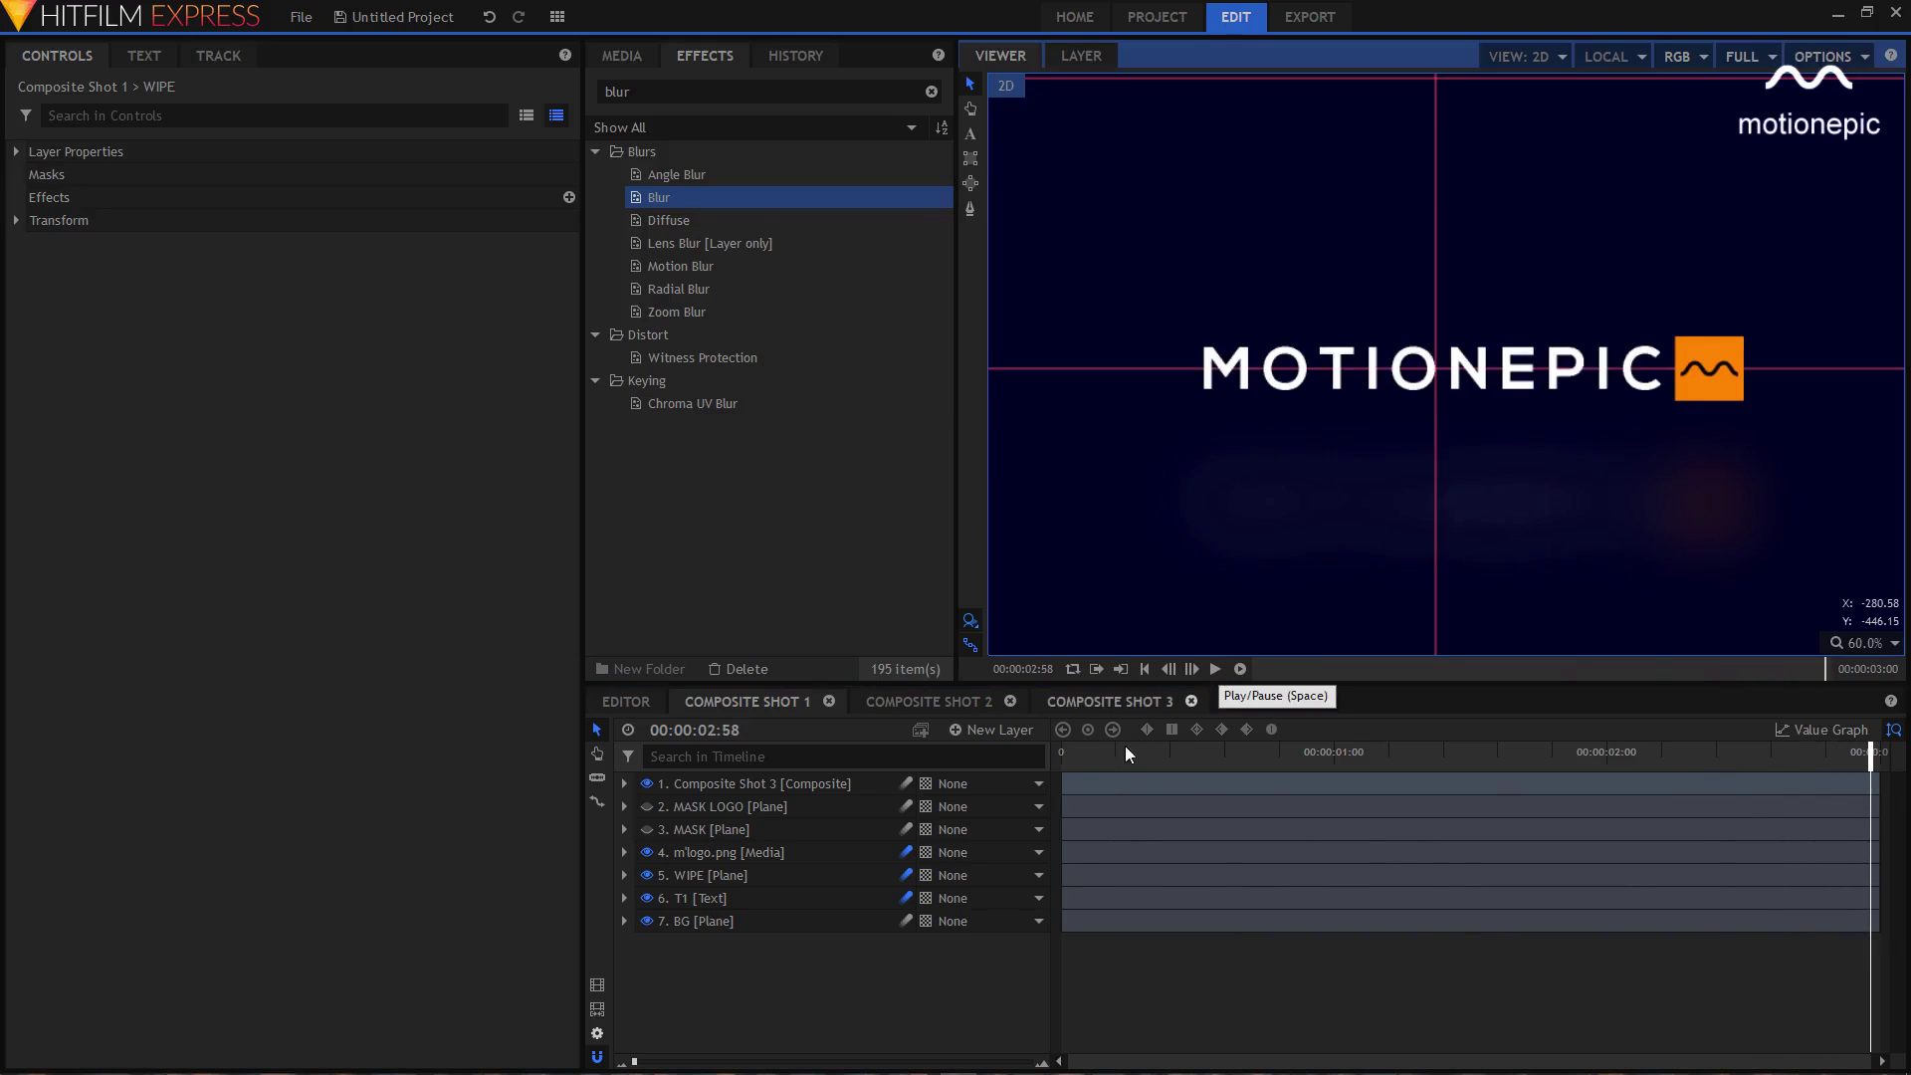